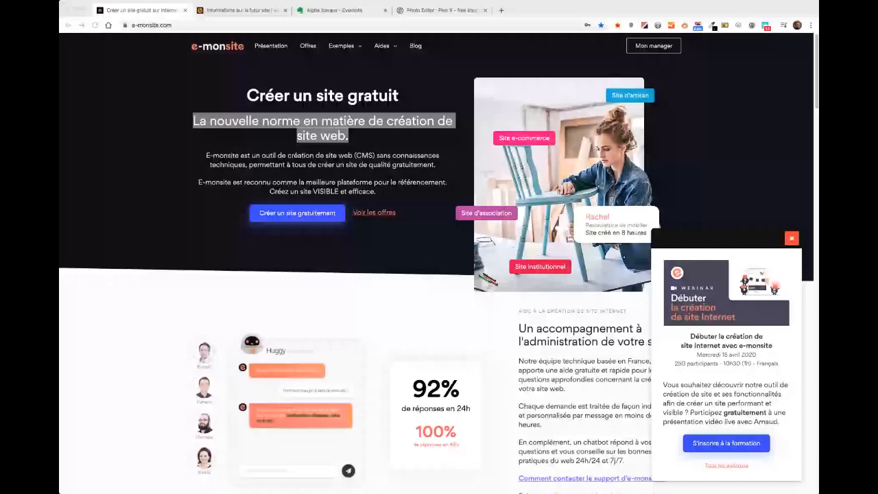
Step: Go from the e-monsite home page past the site information form to the Alpha travaux note, and clear away the webinar window
left_click(304, 91)
left_click(444, 135)
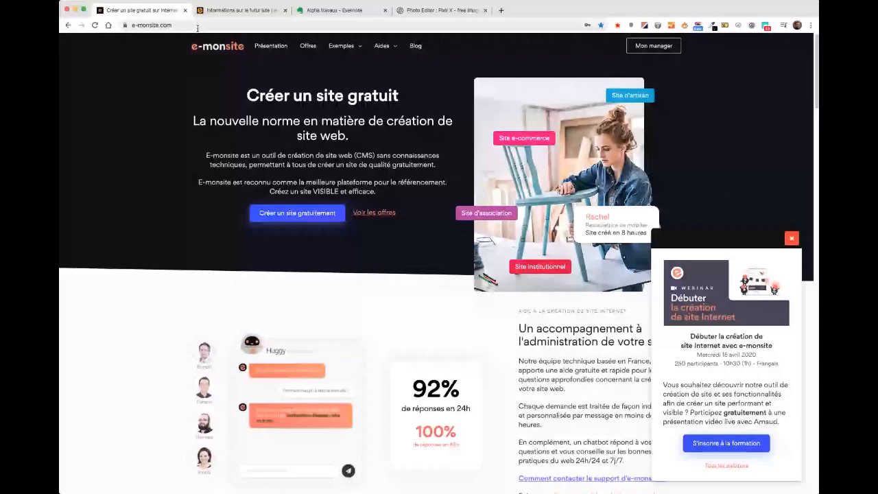
key("ctrl+Tab")
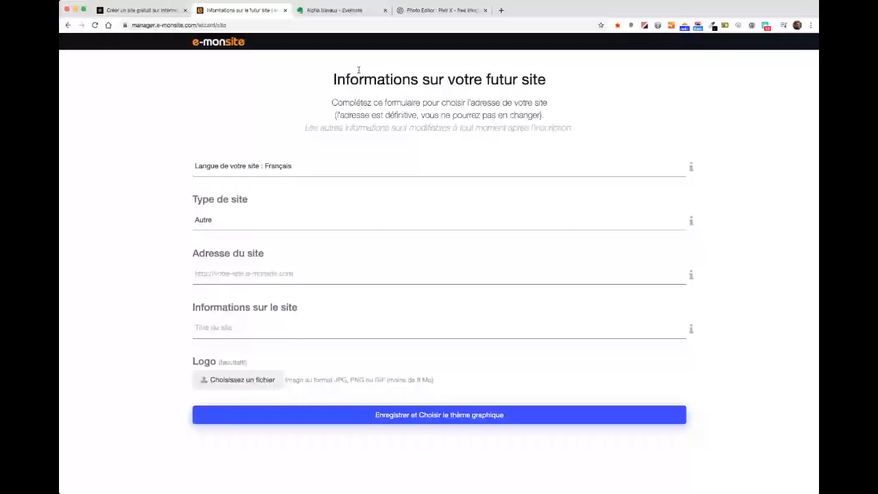
left_click(324, 13)
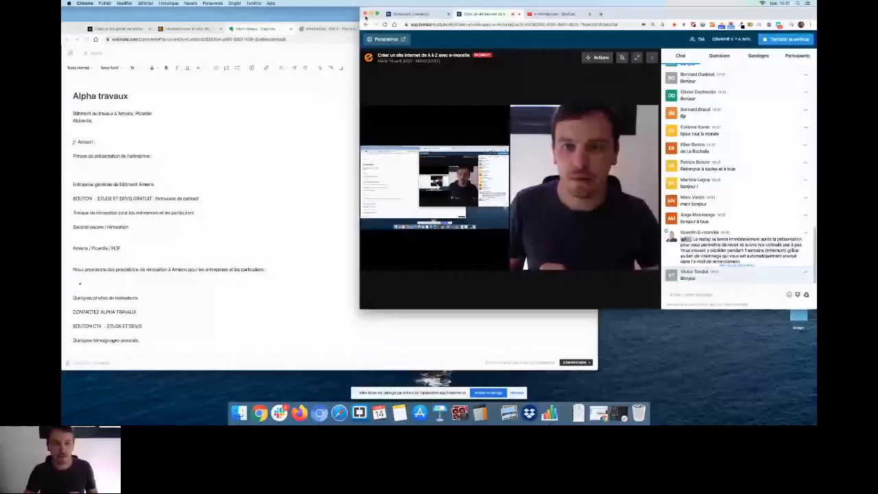
left_click(370, 13)
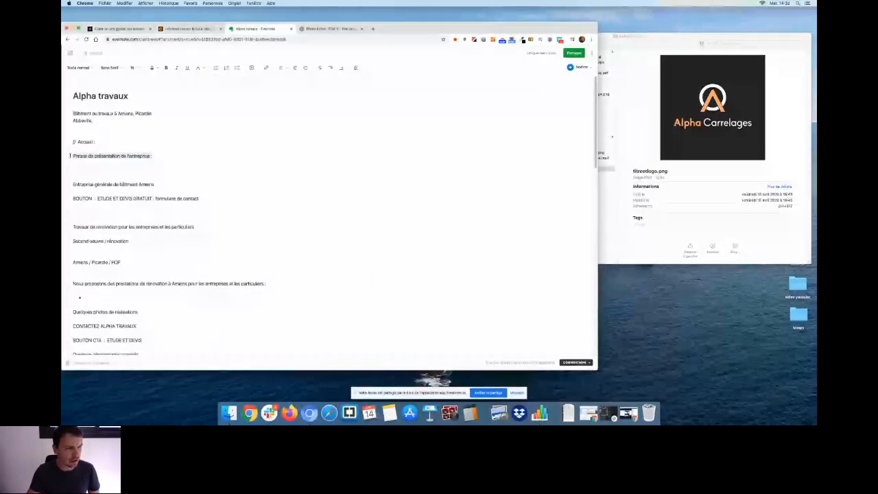
Step: Review the home page content in the Alpha travaux note, from the presentation phrase and quote button to the Amiens / Picardie / HDF area
left_click(179, 162)
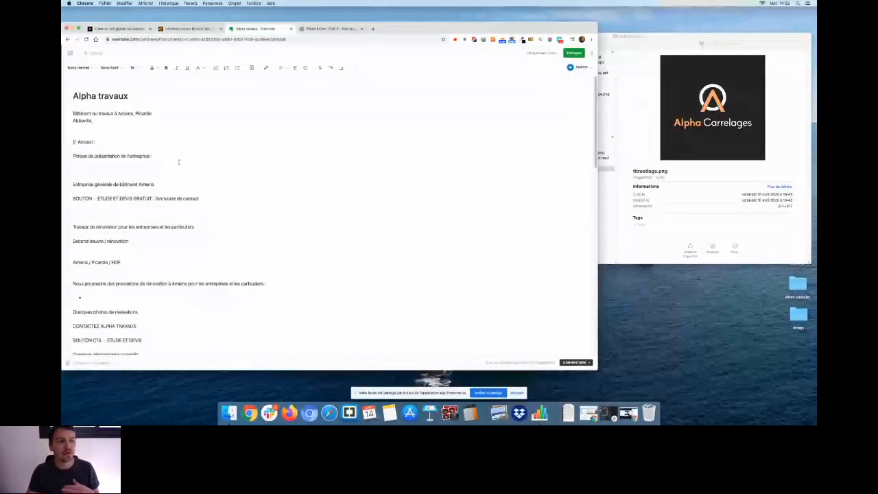
scroll(175, 137, "down", 3)
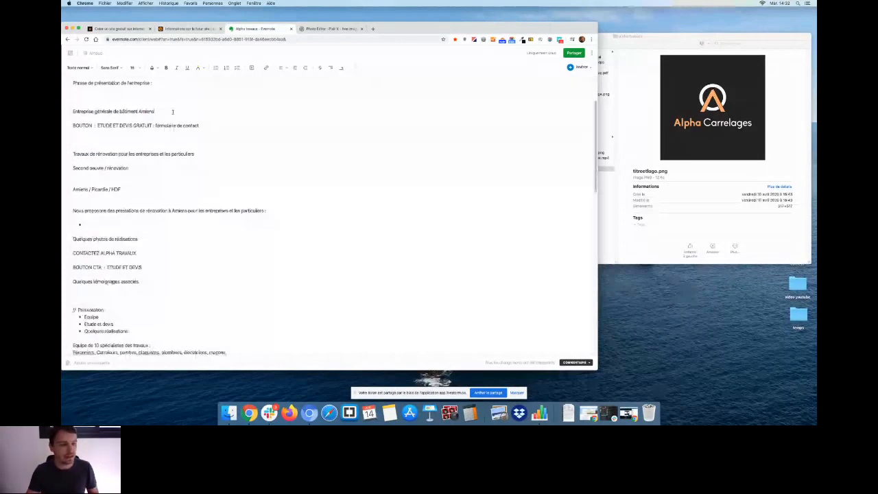
left_click_drag(97, 125, 154, 126)
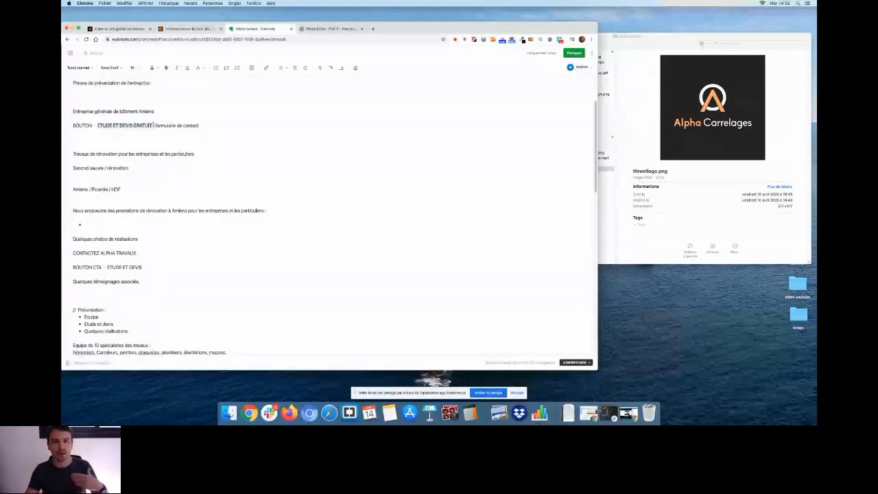
left_click(171, 125)
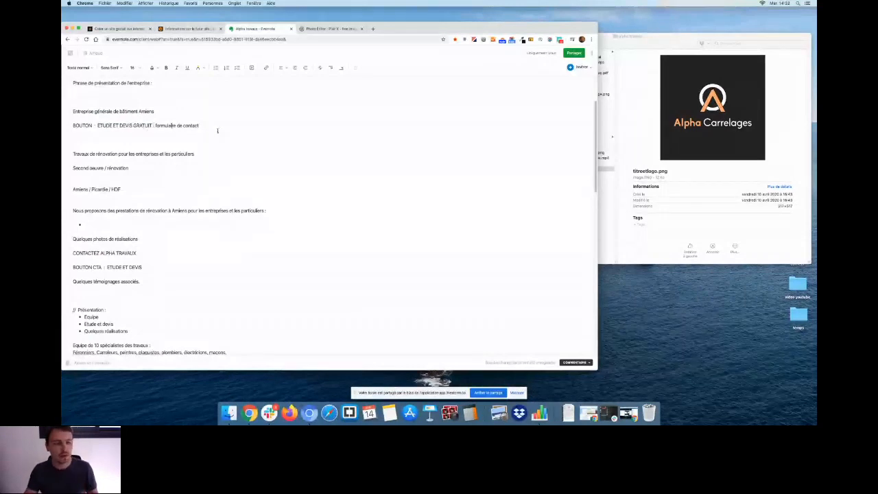
scroll(219, 134, "down", 2)
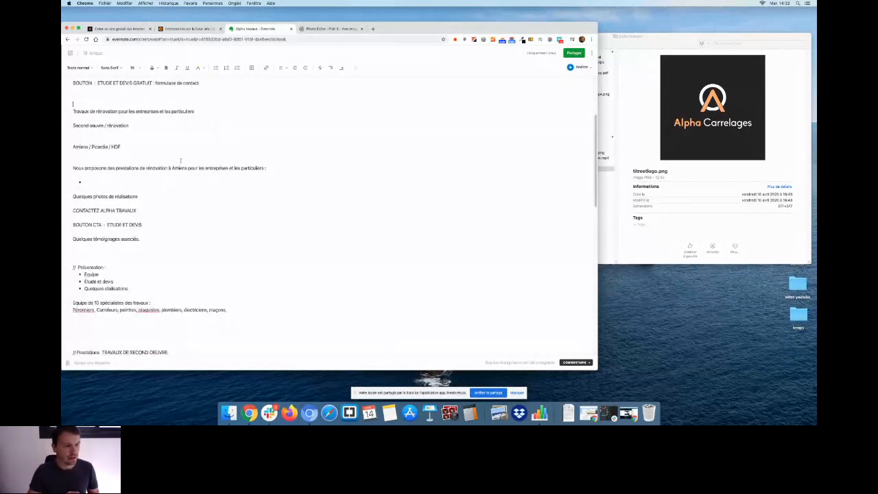
left_click(180, 126)
scroll(179, 134, "down", 1)
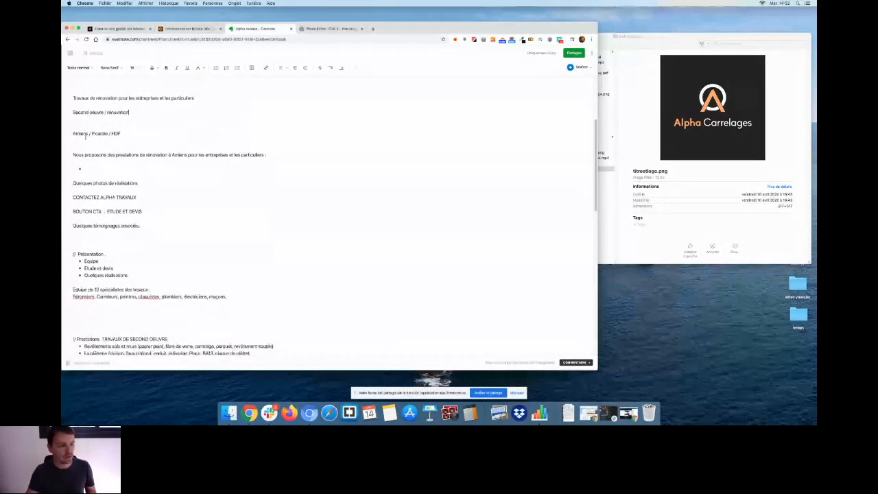
left_click_drag(80, 135, 108, 133)
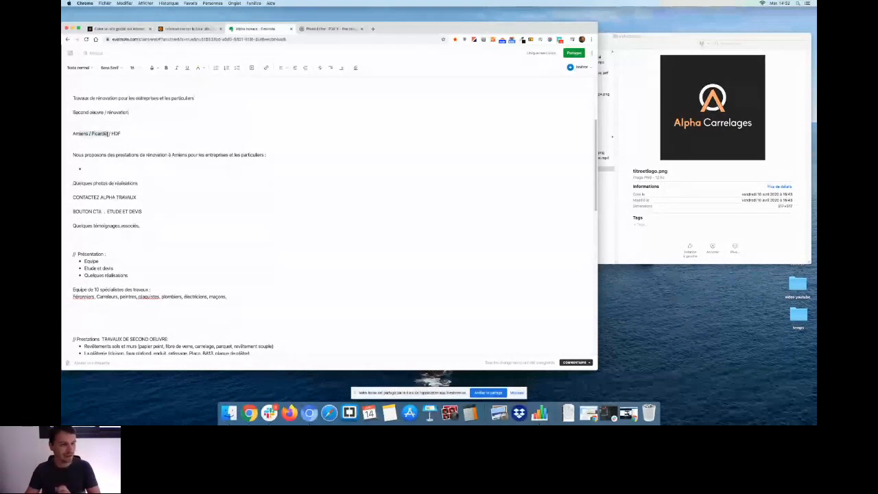
left_click(103, 128)
scroll(94, 136, "down", 1)
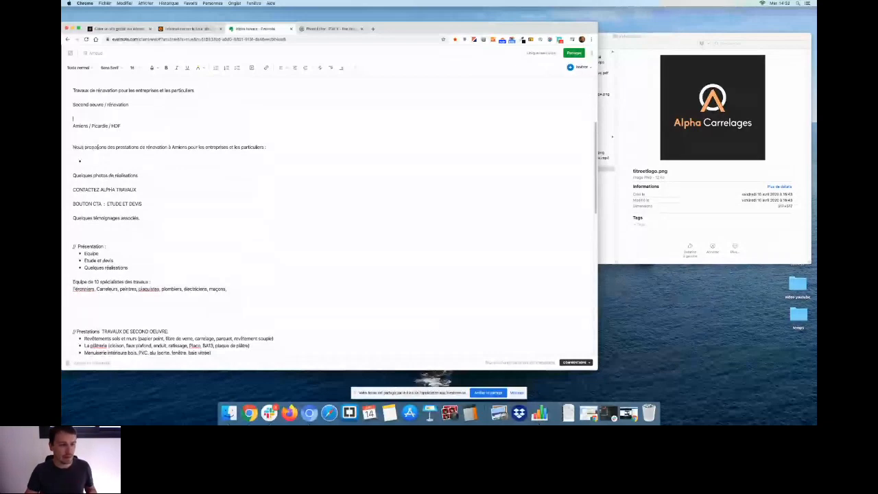
Step: Review the note's remaining home page content and its Présentation and Prestations sections
scroll(296, 121, "down", 4)
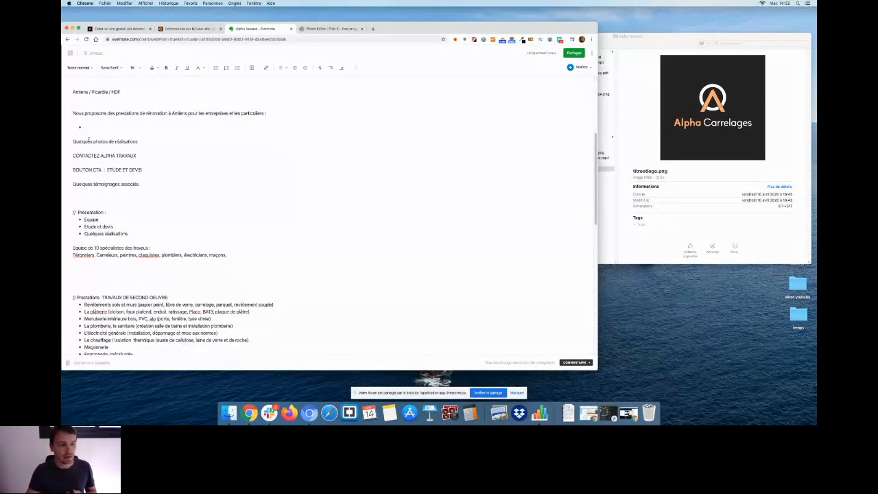
scroll(89, 140, "down", 3)
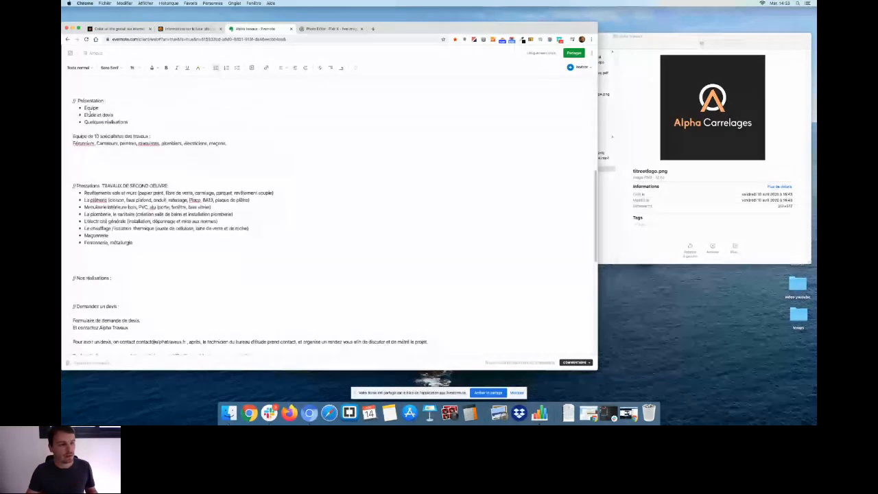
triple_click(88, 115)
left_click(164, 136)
scroll(215, 185, "down", 1)
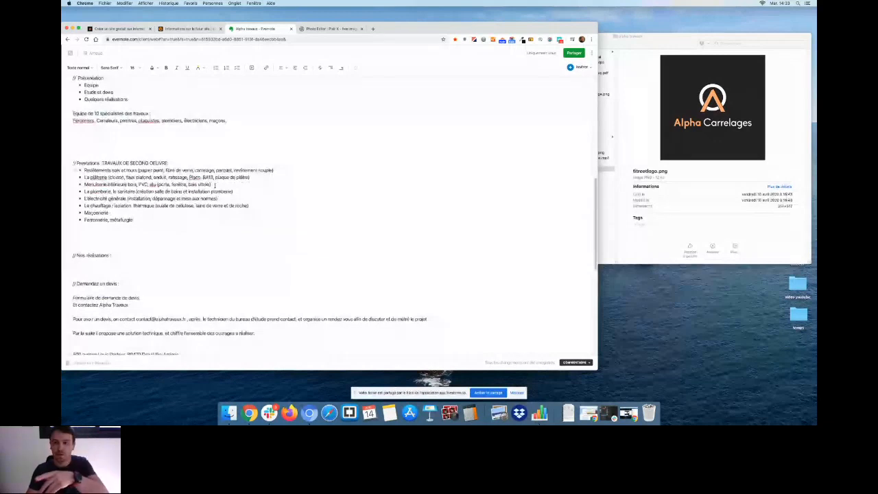
scroll(215, 184, "up", 1)
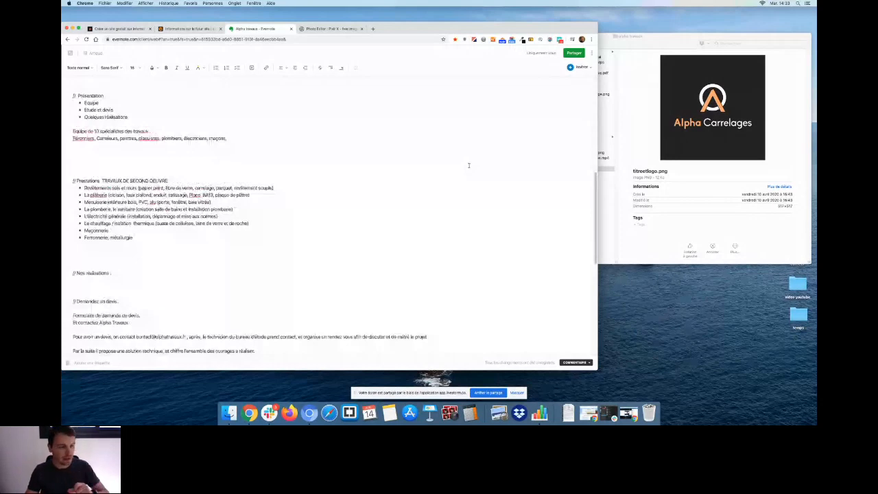
Step: Check the footer and legal notice content at the end of the note, and open the linked Alpha Travaux Facebook page
scroll(275, 206, "down", 8)
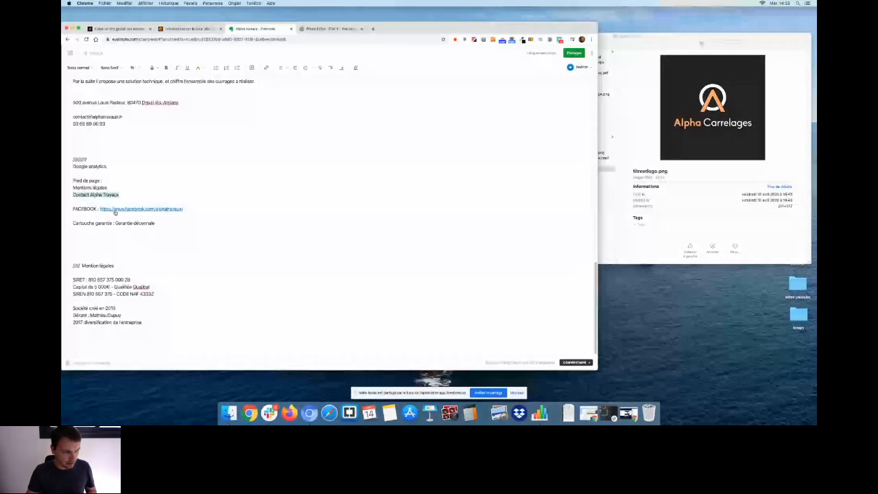
left_click(97, 230)
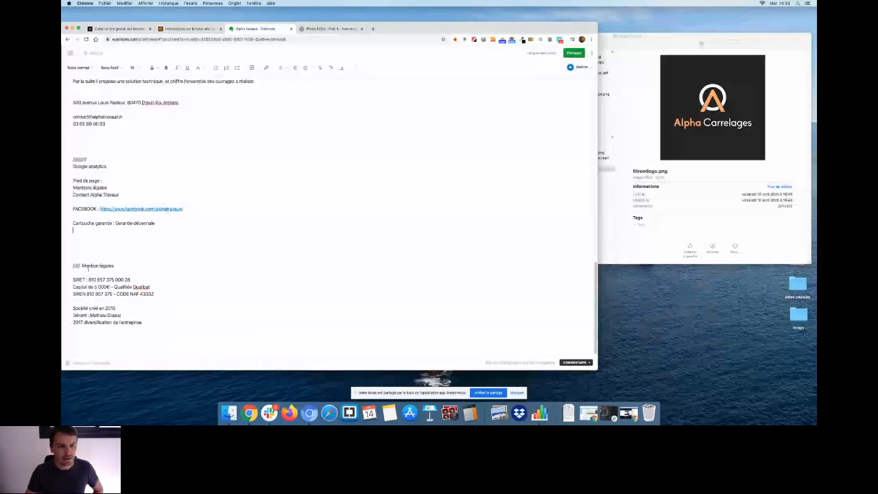
left_click(144, 209)
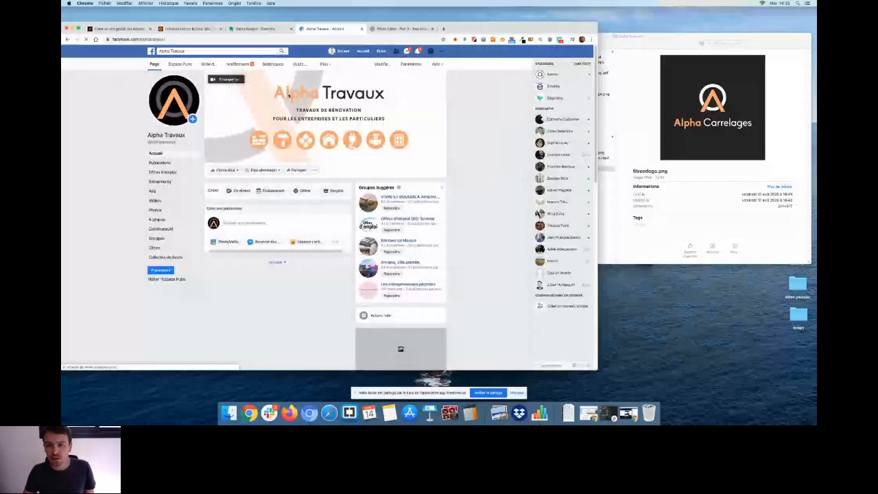
Step: Bring the alpha travaux folder window in front of the browser and preview its title image and the plomberie.png and platerie.png icons
left_click_drag(669, 40, 484, 34)
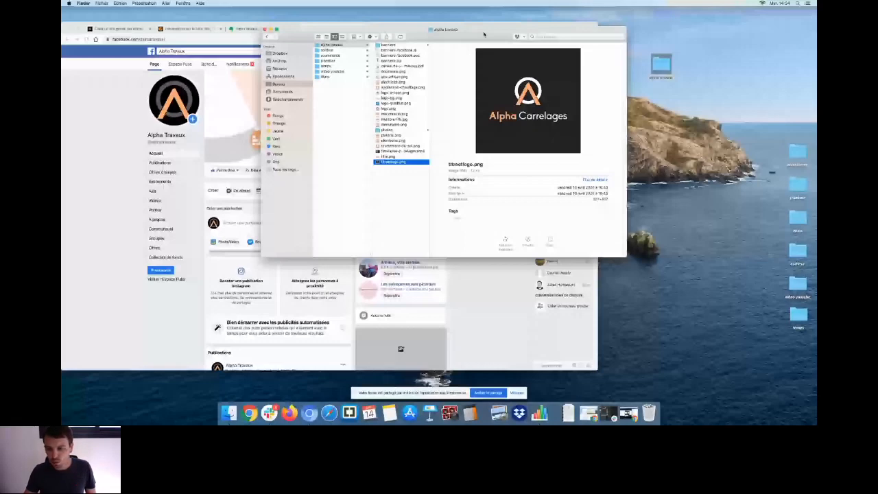
double_click(484, 35)
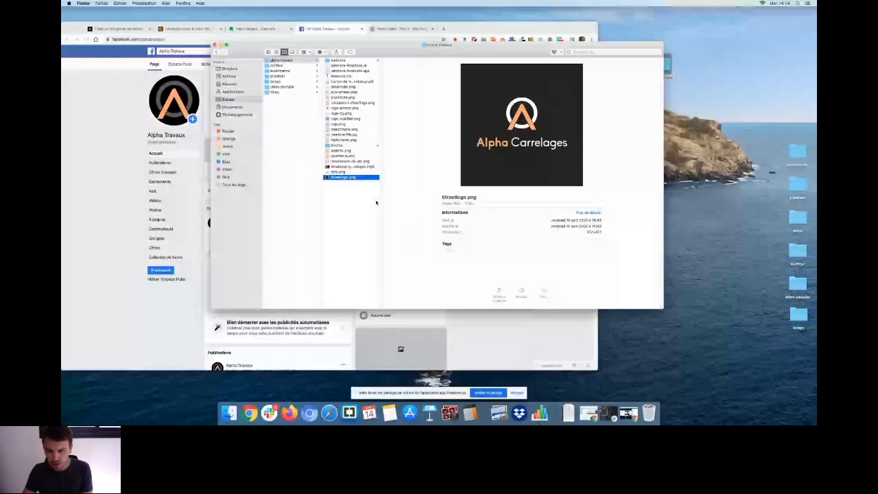
key("Up")
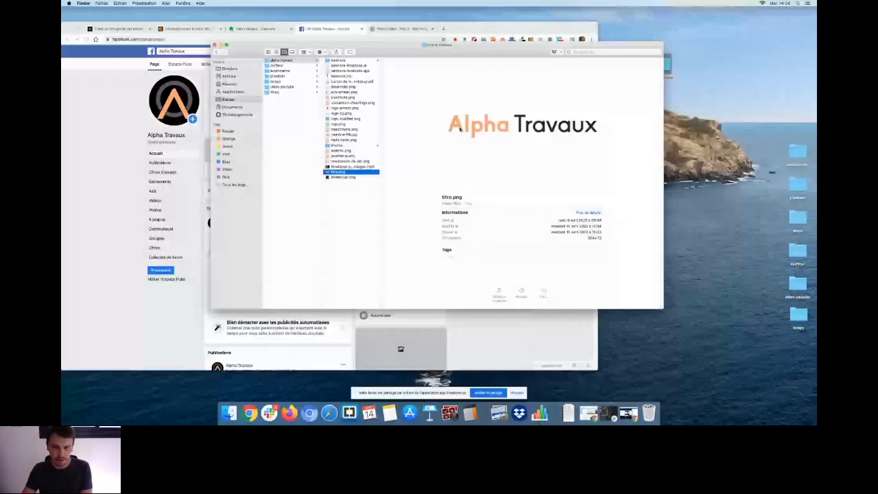
key("Up")
key("Up")
key("Up")
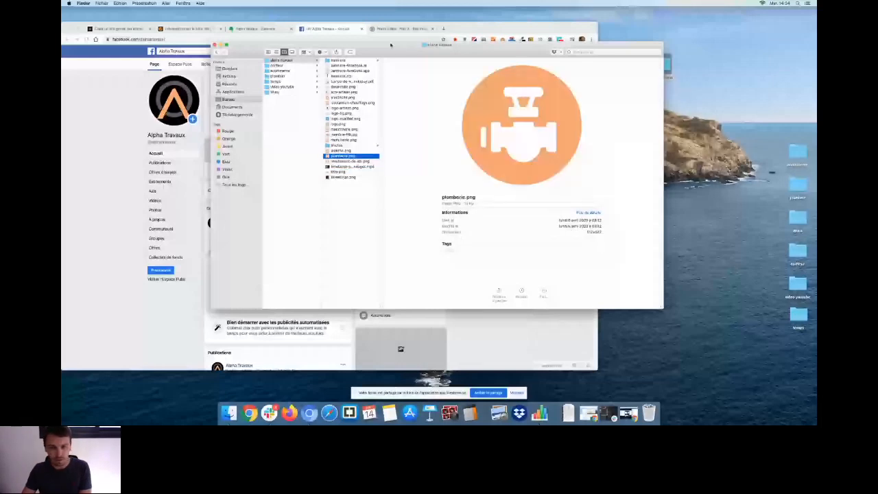
left_click_drag(391, 45, 402, 73)
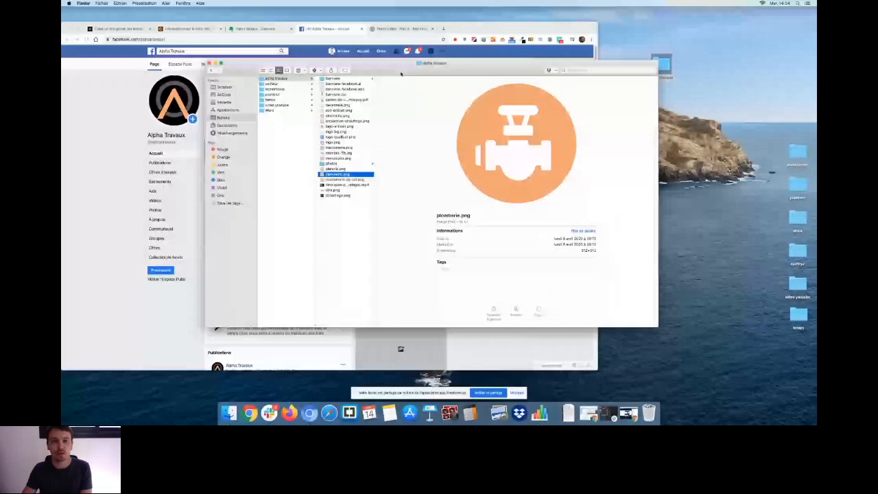
left_click_drag(401, 73, 448, 76)
left_click(394, 173)
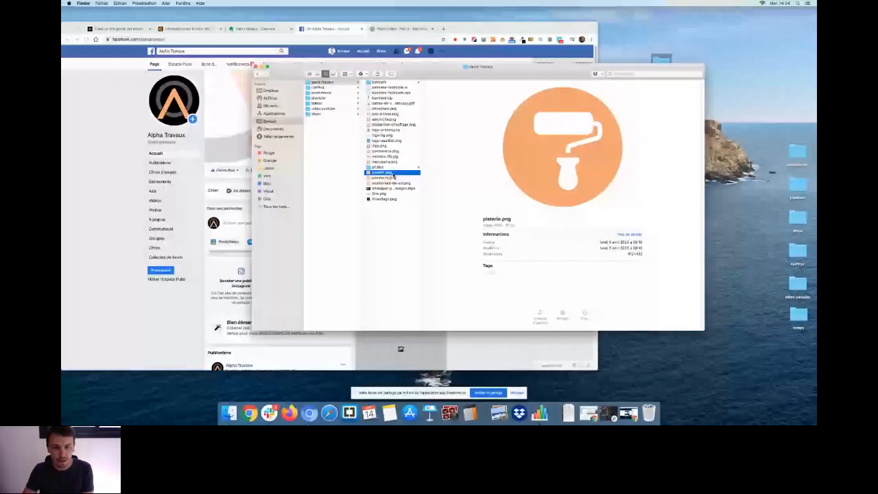
Step: Browse the photos folder, previewing IMG_0750.JPEG in the terrace subfolder and IMG_0077.JPEG in the wall-tile subfolder
key("Up")
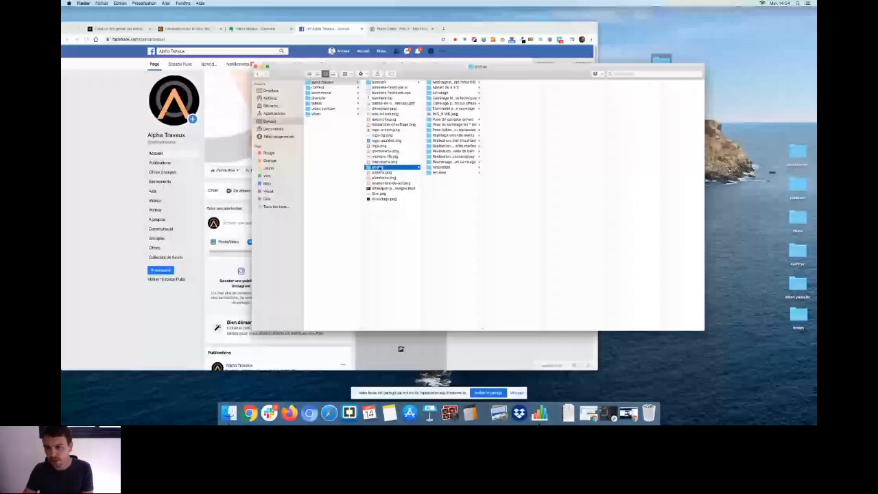
left_click(439, 172)
left_click(505, 82)
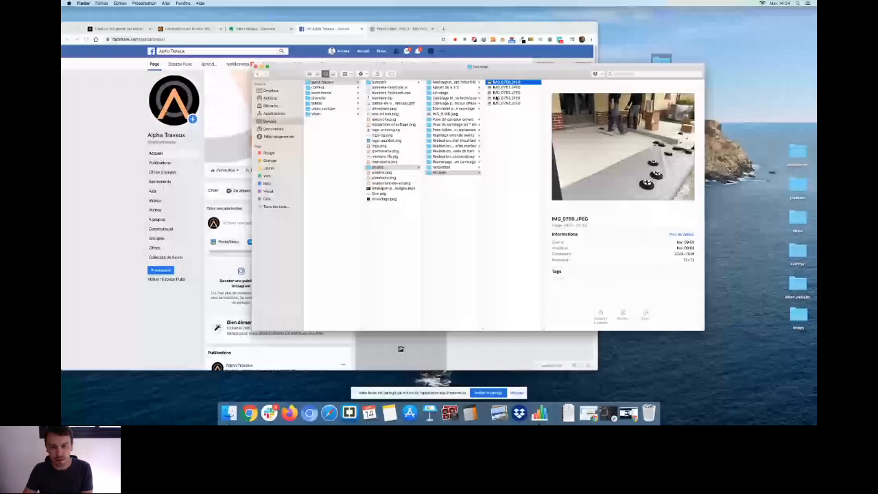
key("Left")
key("Up")
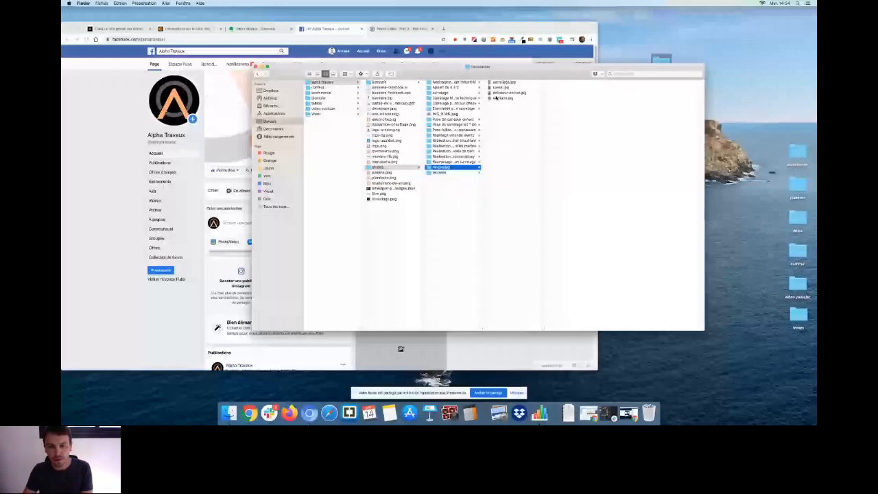
left_click(454, 130)
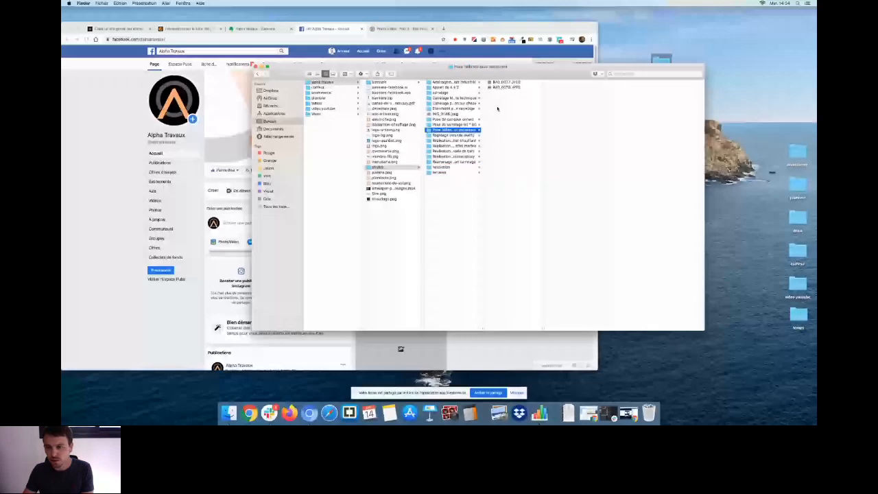
key("Right")
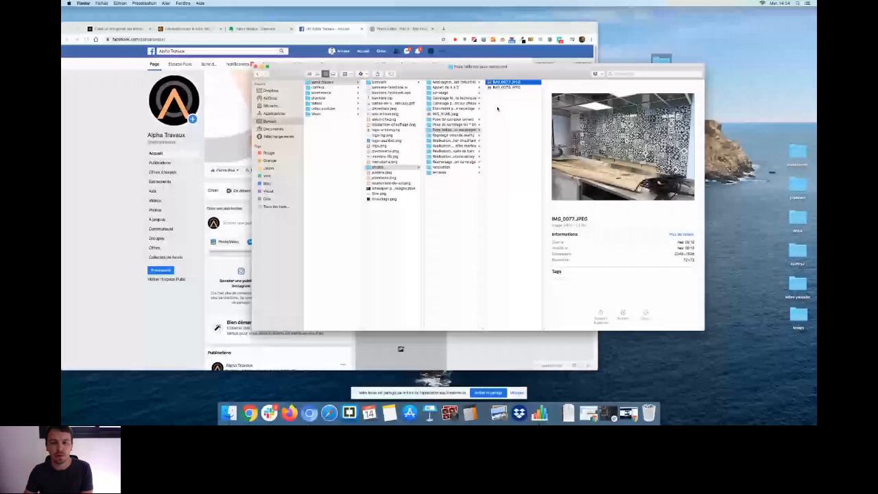
Step: Browse the subfolders up to the first one in the photos folder, previewing IMG_0425.JPEG in the carrelage folder on the way
key("Left")
key("Up")
key("Up")
key("Up")
key("Up")
key("Up")
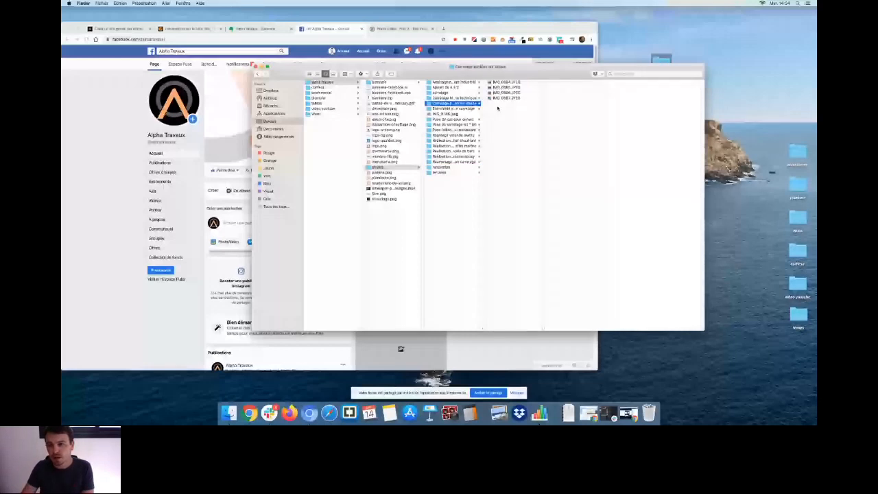
key("Up")
key("Up")
key("Right")
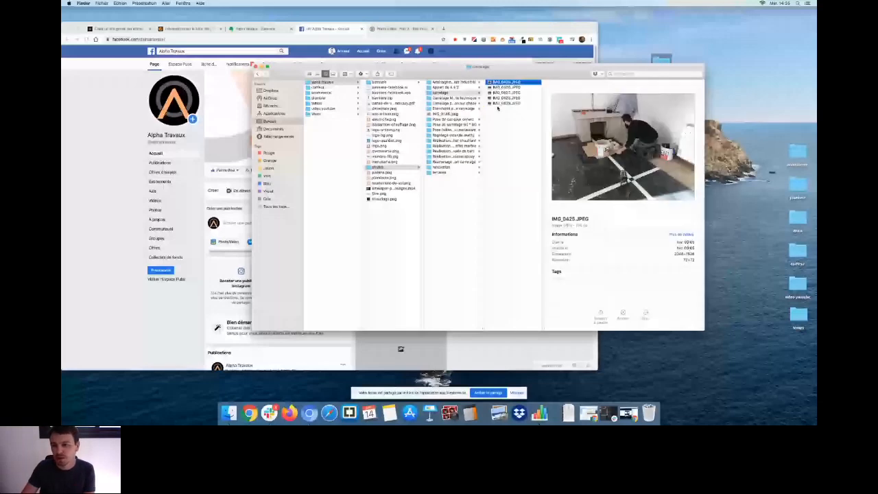
key("Left")
key("Up")
key("Up")
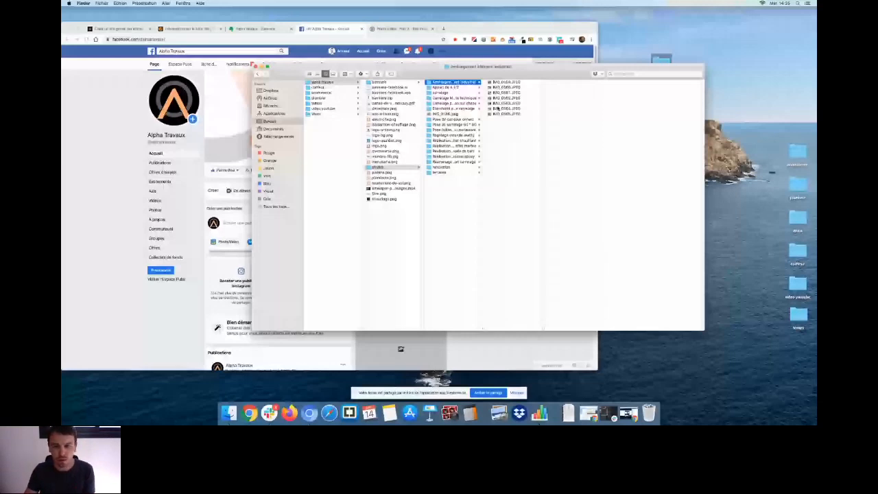
Step: Return to the alpha travaux folder's files and preview membre-ffb.jpg and logo-qualibat.png
key("Left")
key("Up")
key("Up")
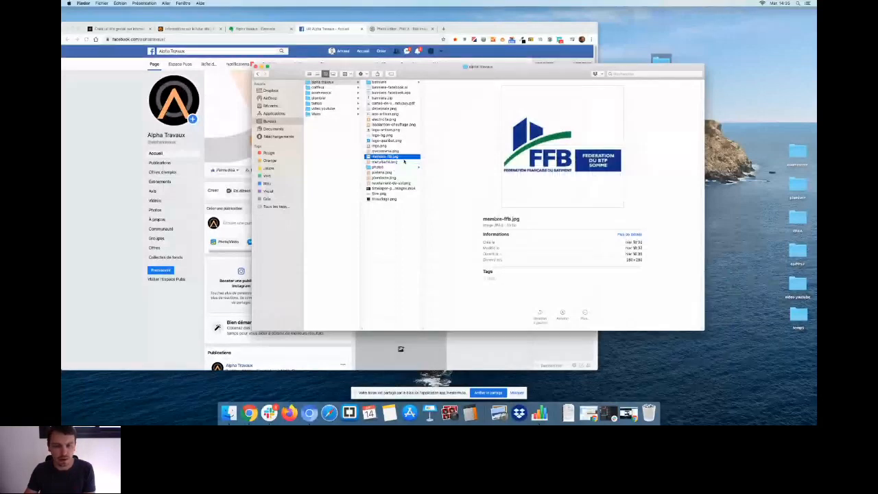
key("Up")
key("Up")
key("Up")
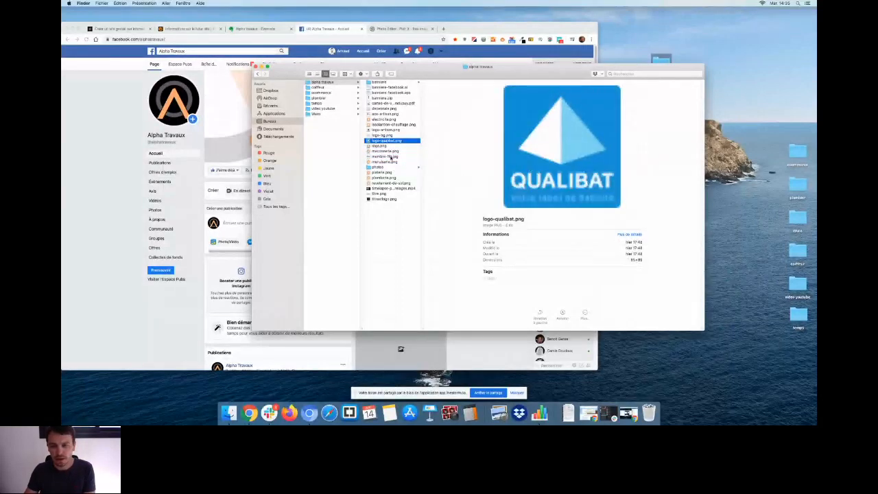
Step: Preview the alpha travaux folder's files from logo-bg.png back to banniere-facebook.eps, including electricite.png, decennale.png and banniere.zip
key("Up")
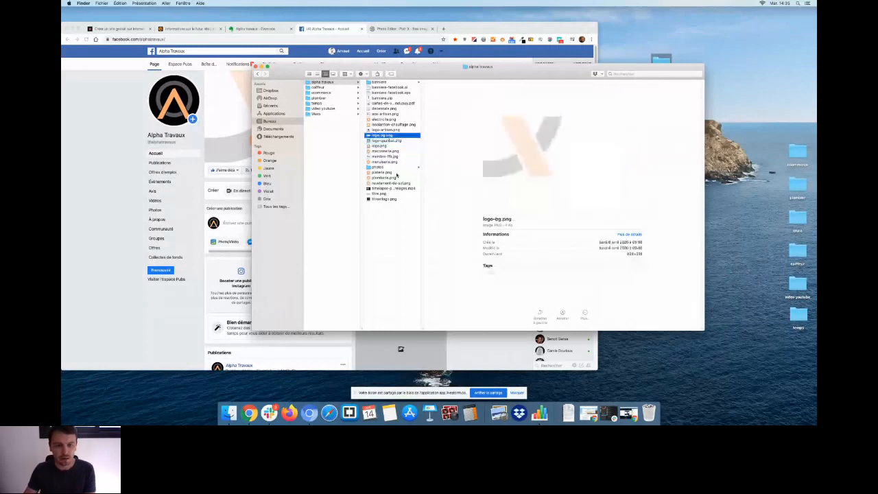
key("Up")
key("Up")
key("Up")
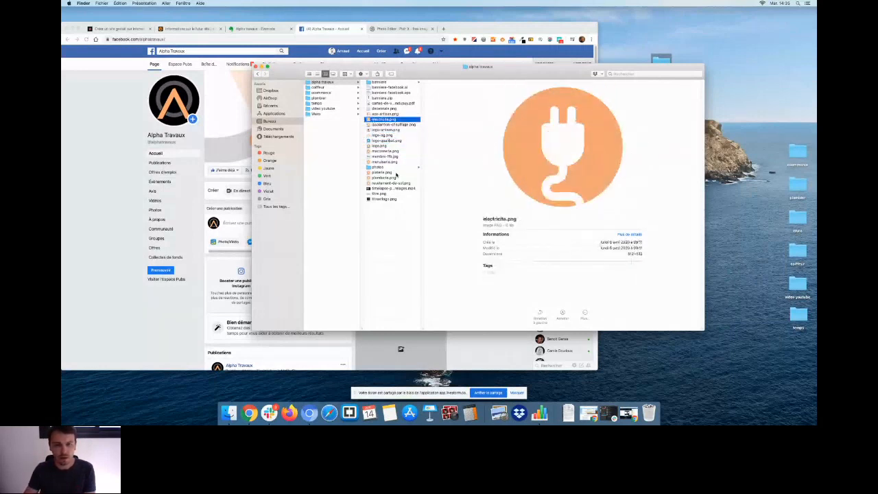
key("Up")
key("Up")
key("Down")
key("Up")
key("Up")
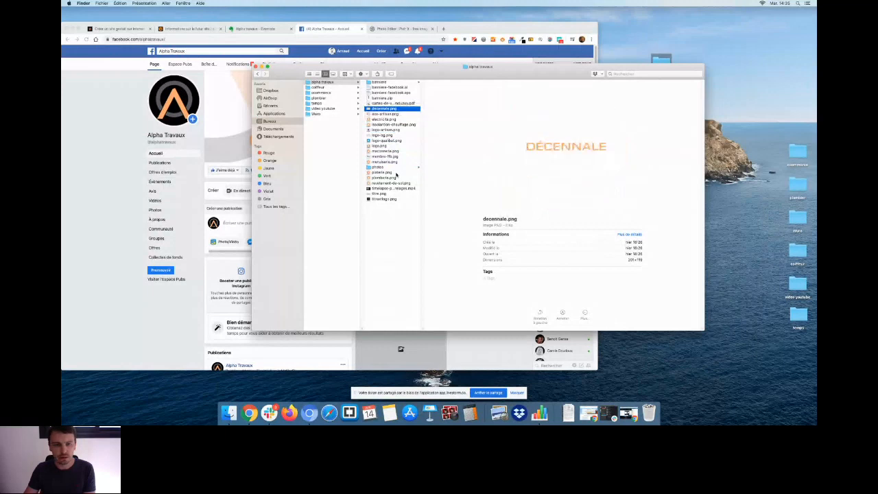
key("Up")
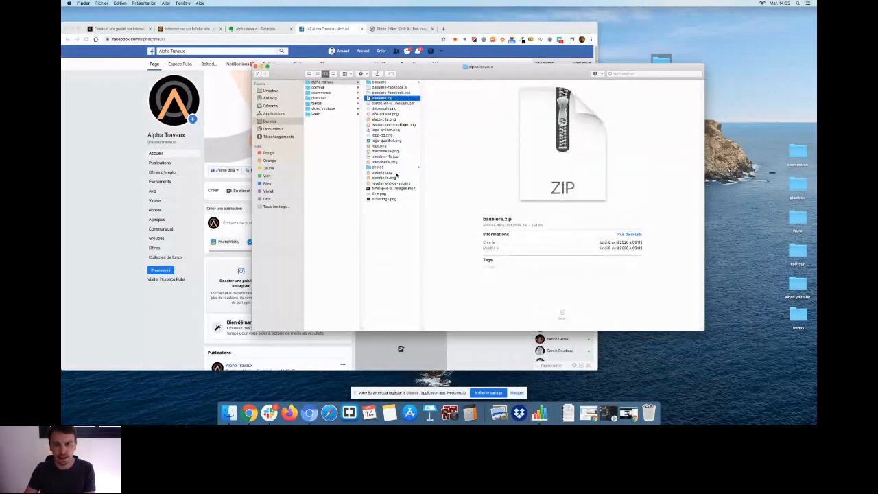
key("Up")
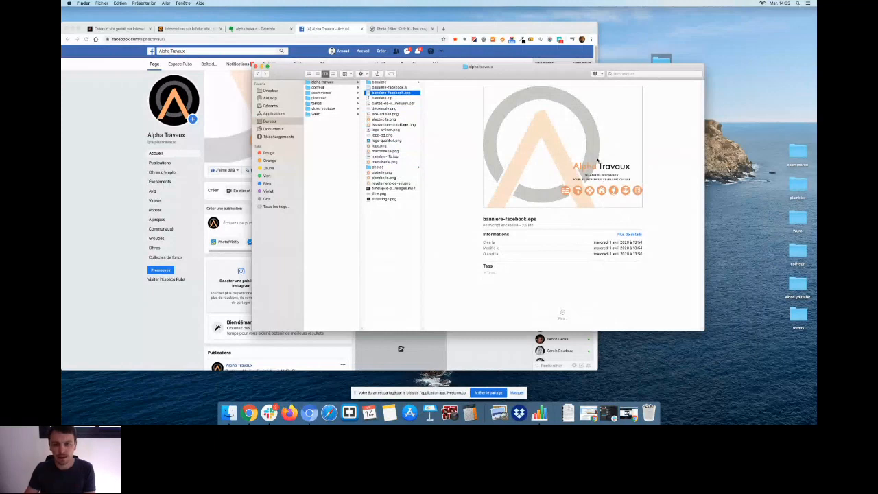
Step: Go into the banniere subfolder, preview banniere-facebook.pdf and texte.png, and return to the parent folder
key("Up")
key("Up")
key("Right")
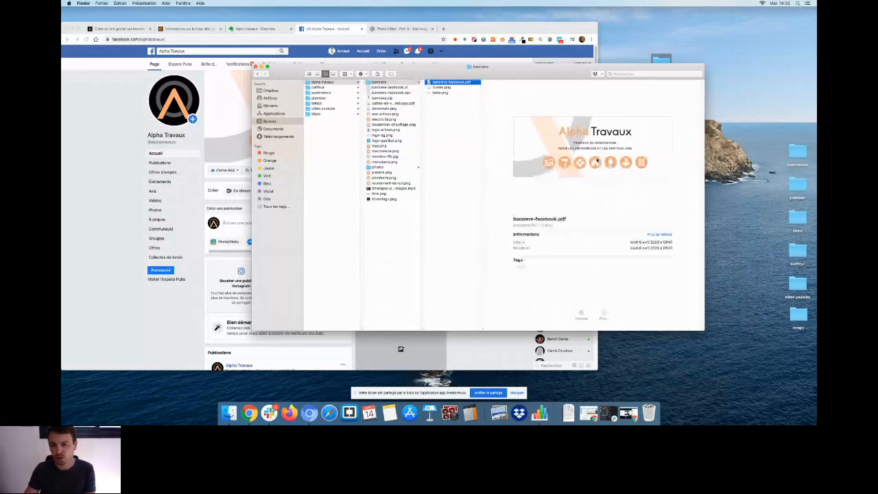
key("Down")
key("Down")
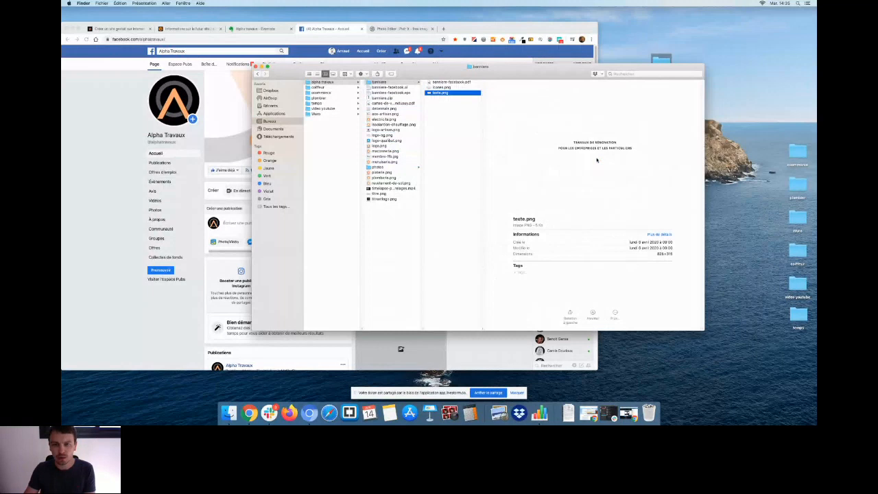
key("Up")
key("Up")
key("Left")
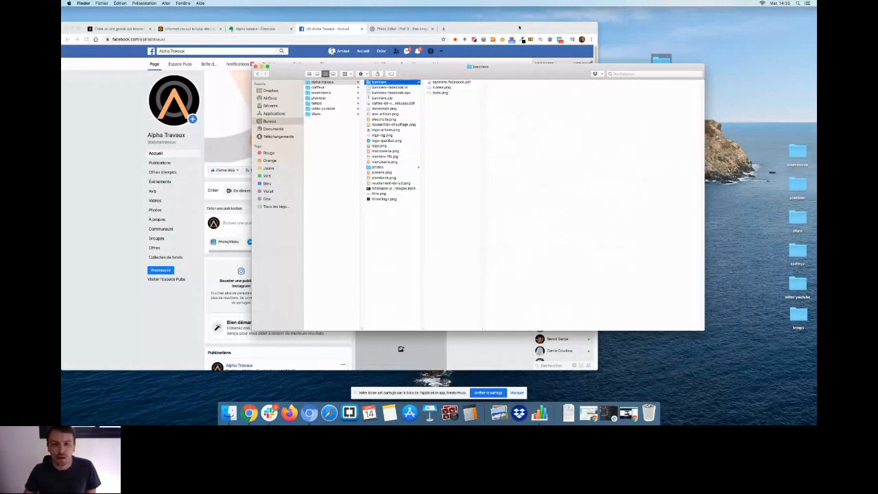
Step: Switch to the other Chrome window and show the e-monsite home page
left_click(249, 412)
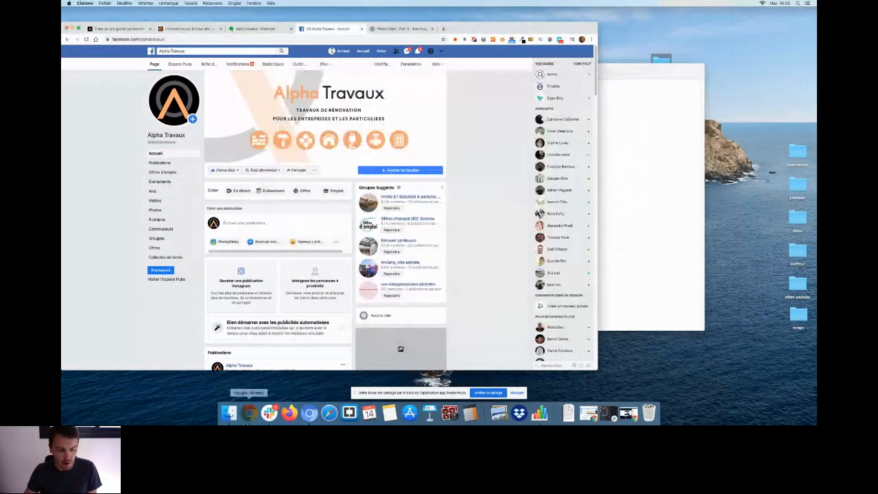
right_click(249, 412)
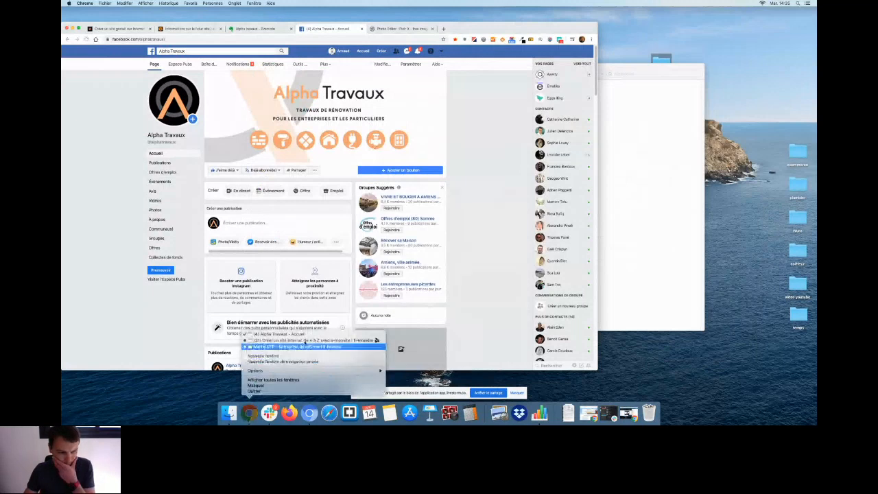
left_click(324, 340)
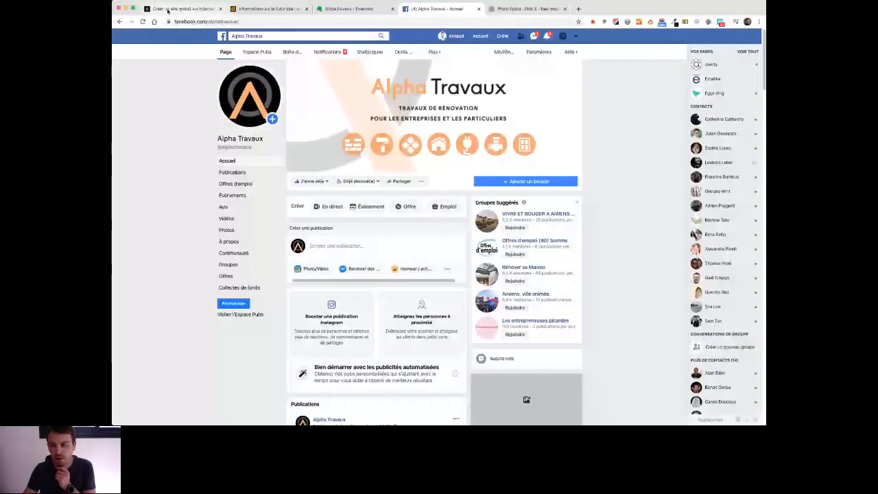
key("super+1")
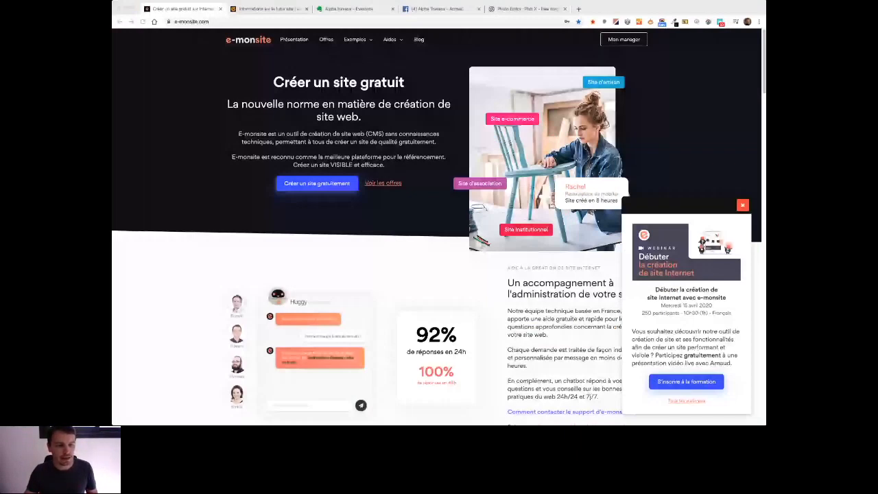
left_click(601, 61)
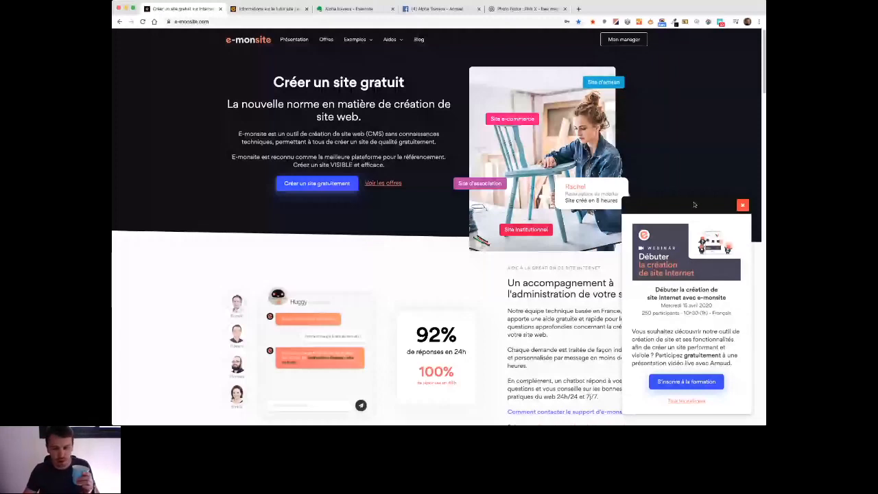
left_click(237, 185)
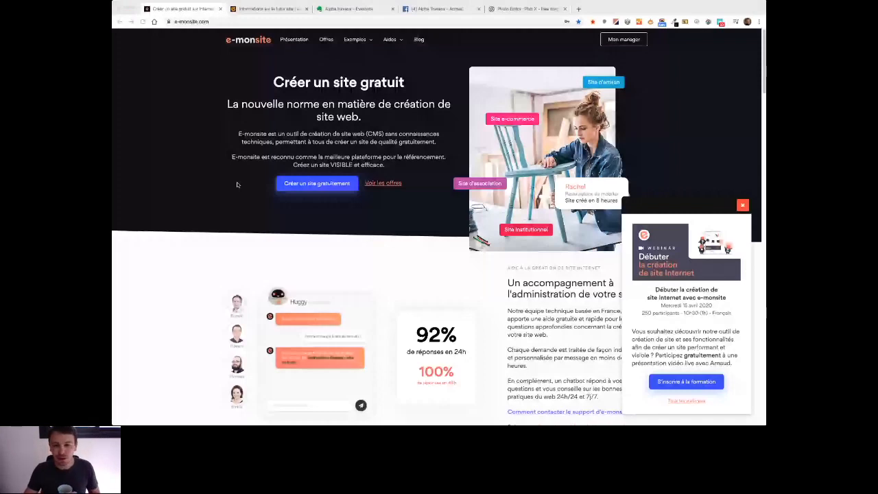
left_click(269, 9)
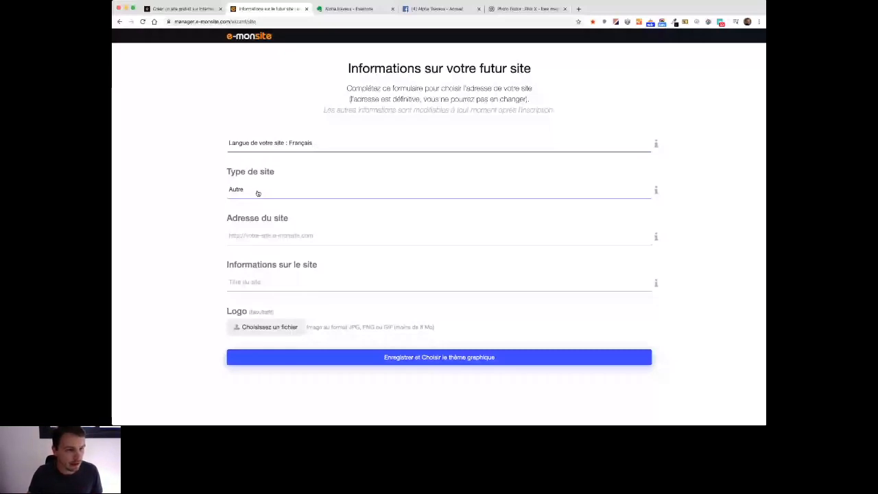
left_click(280, 75)
left_click(331, 231)
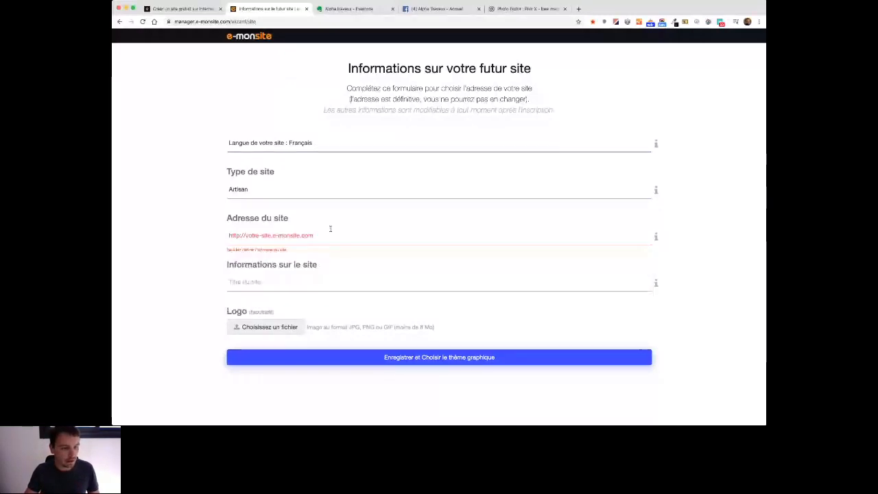
type("alph")
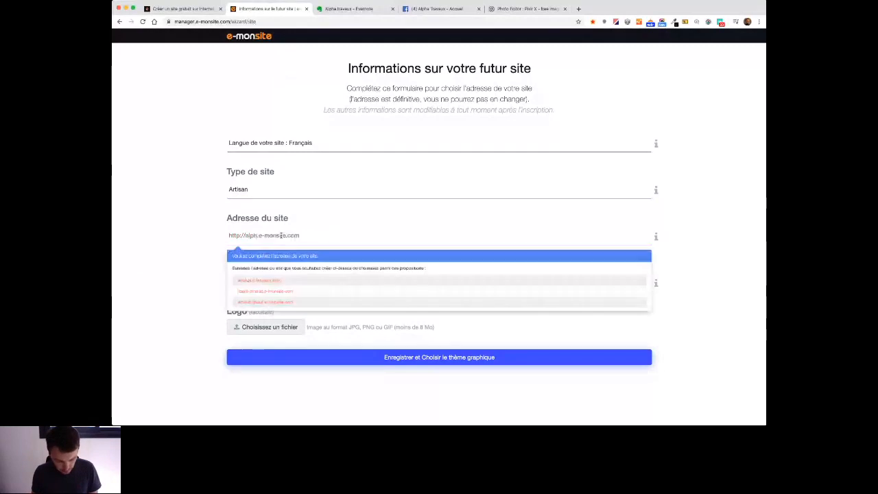
type("atravaux")
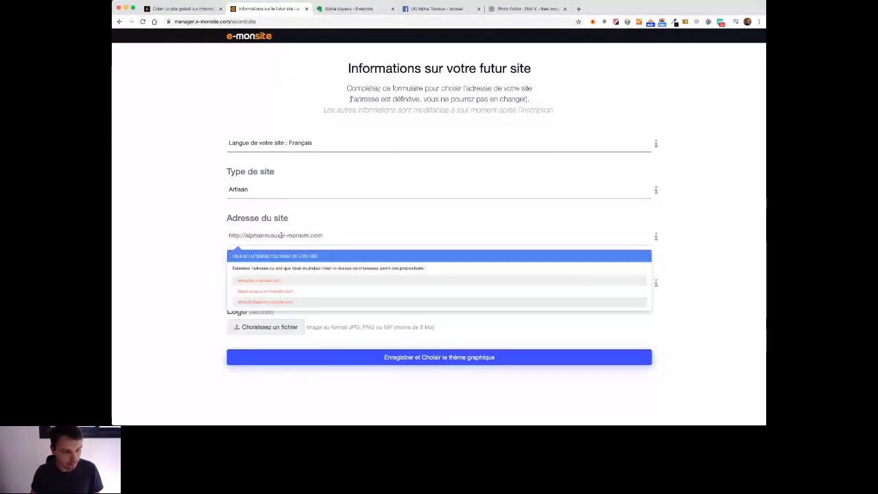
left_click_drag(281, 236, 263, 237)
left_click(262, 236)
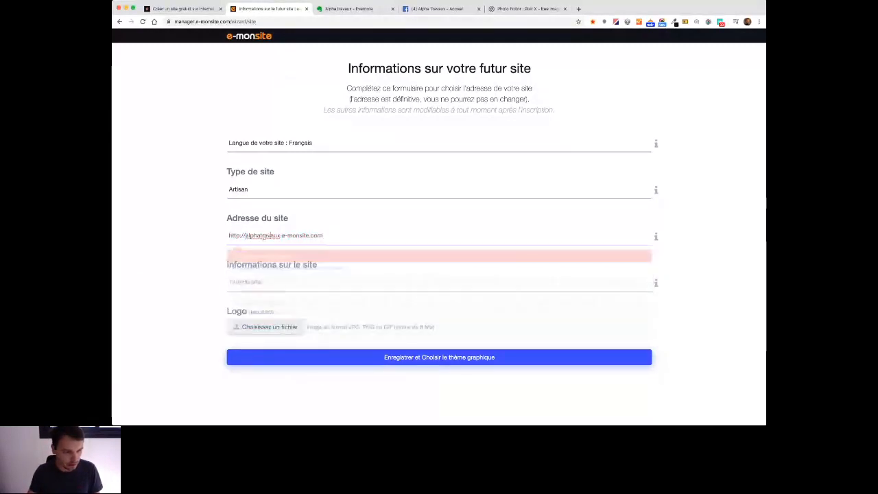
type("-")
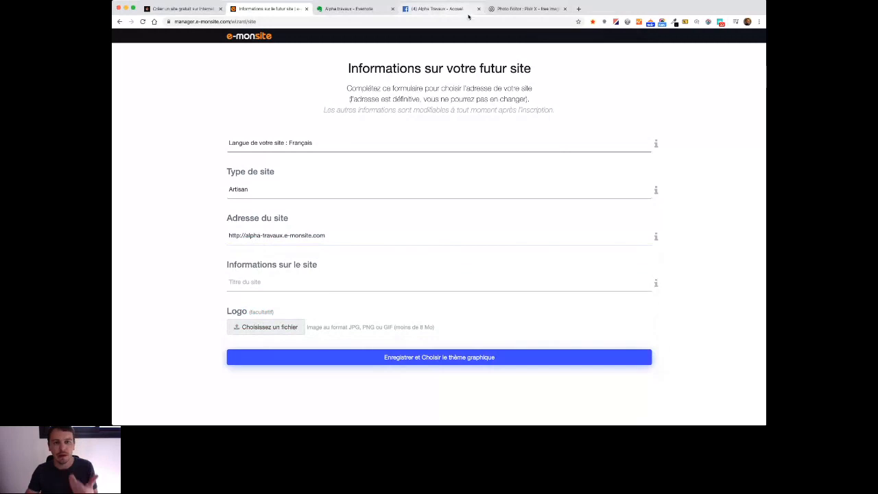
left_click(334, 232)
Step: Enter "Alpha Travaux" as the site title and show the help note for that field
left_click(275, 286)
type("Alpha Travaux")
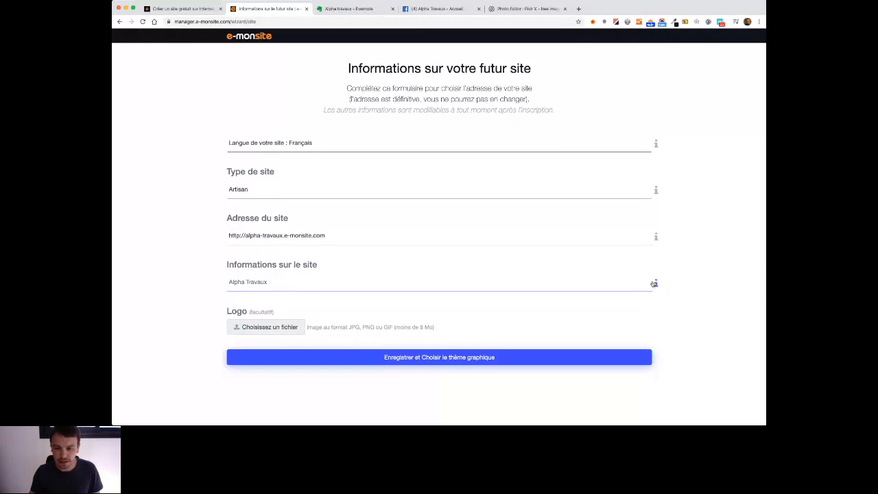
mouse_move(656, 284)
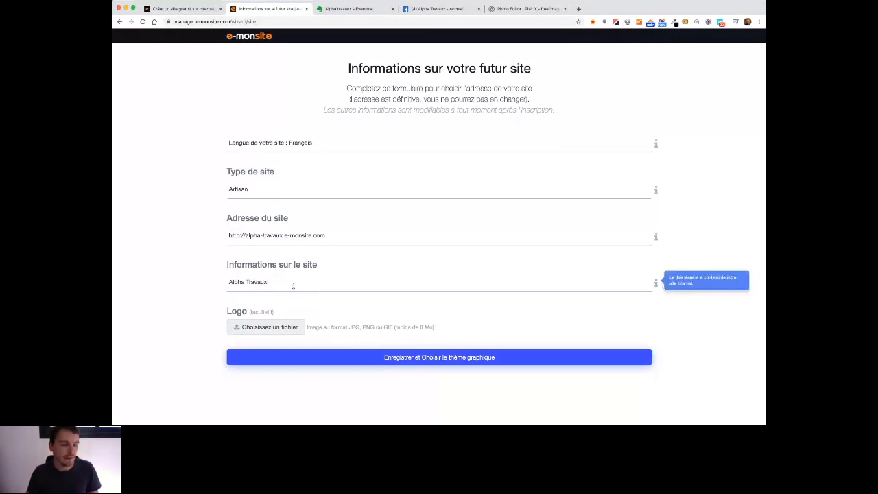
Step: Extend the site title to "Entreprise générale de bâtiment à Amiens : Alpha Travaux"
left_click(229, 281)
type("Entrepr")
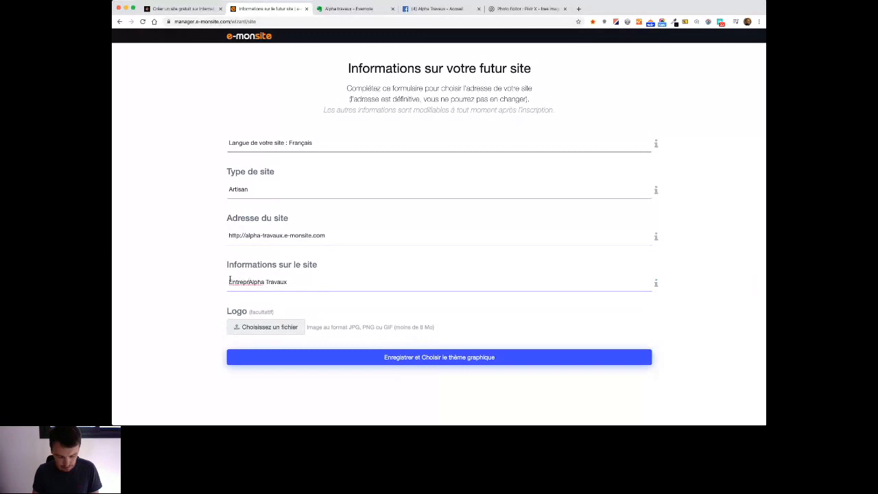
type("ise du")
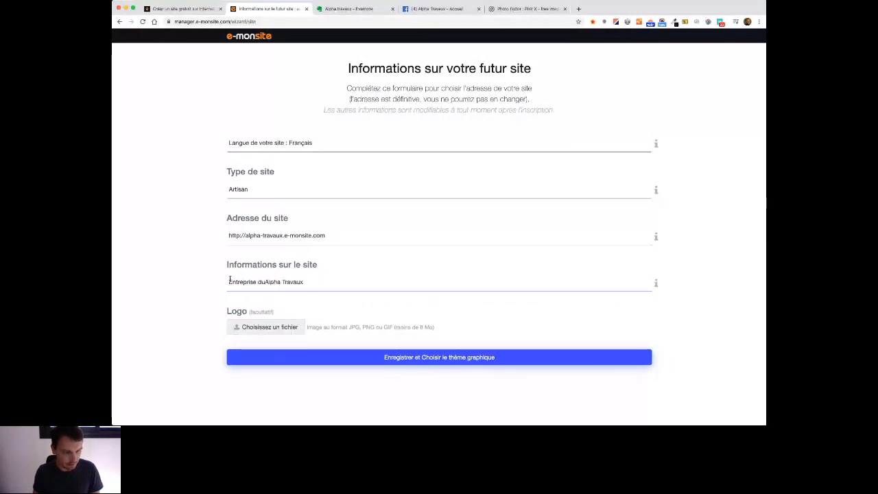
key("BackSpace")
key("BackSpace")
type("général de")
key("BackSpace")
key("BackSpace")
key("BackSpace")
type("e ")
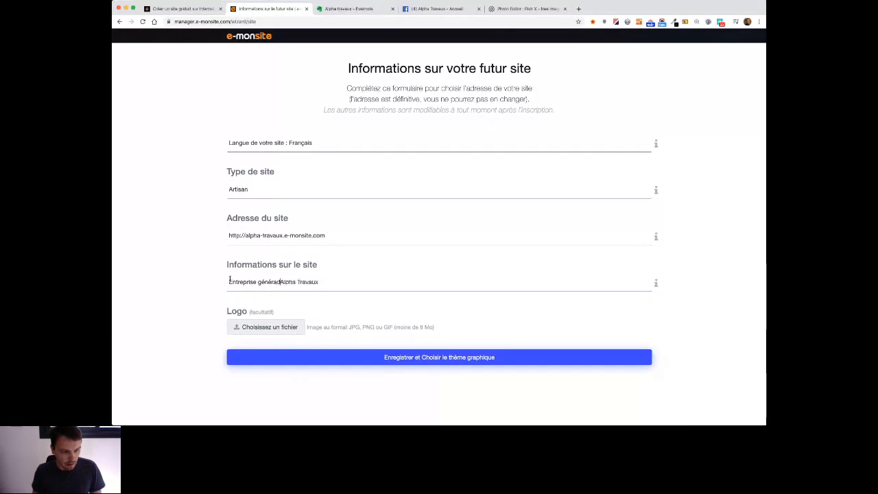
type("de b")
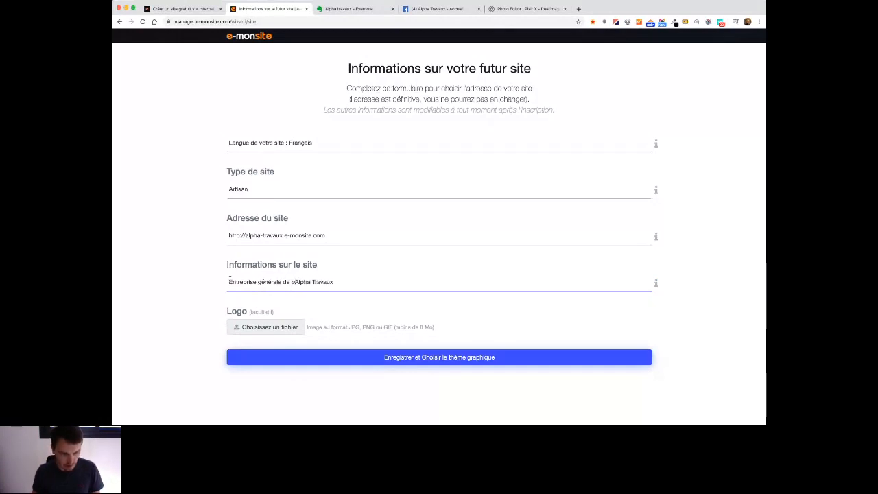
type("âtiment à Amiens :")
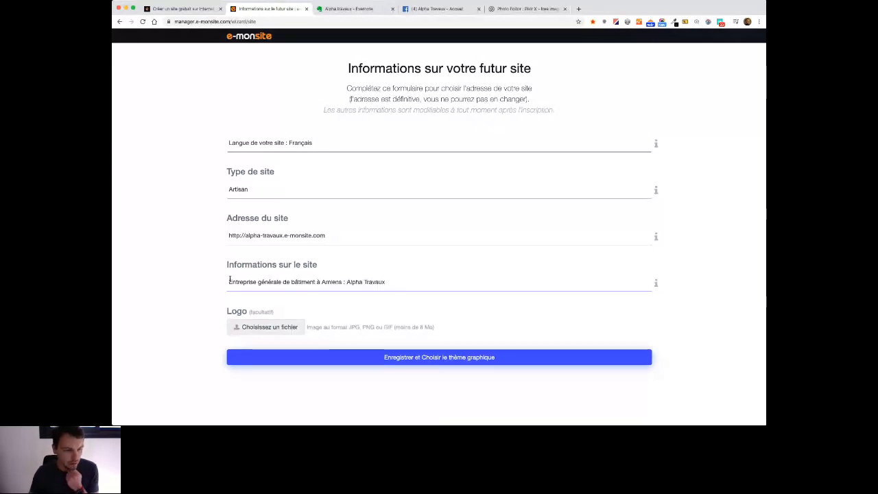
left_click(409, 282)
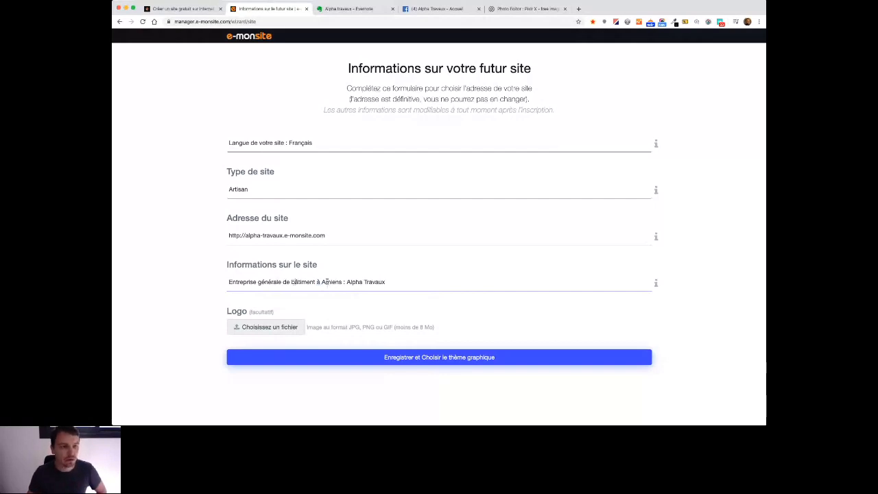
Step: Add logo.png as the site's logo and save the site information to continue to the theme choice
left_click(268, 328)
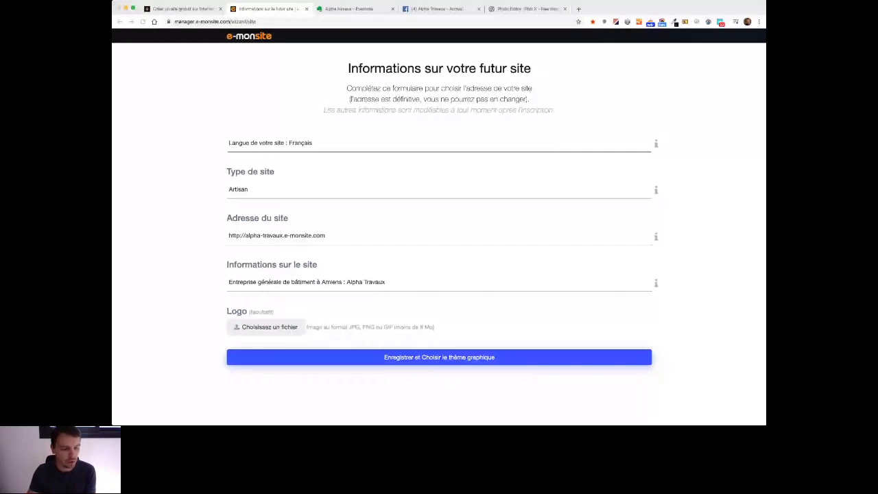
double_click(453, 364)
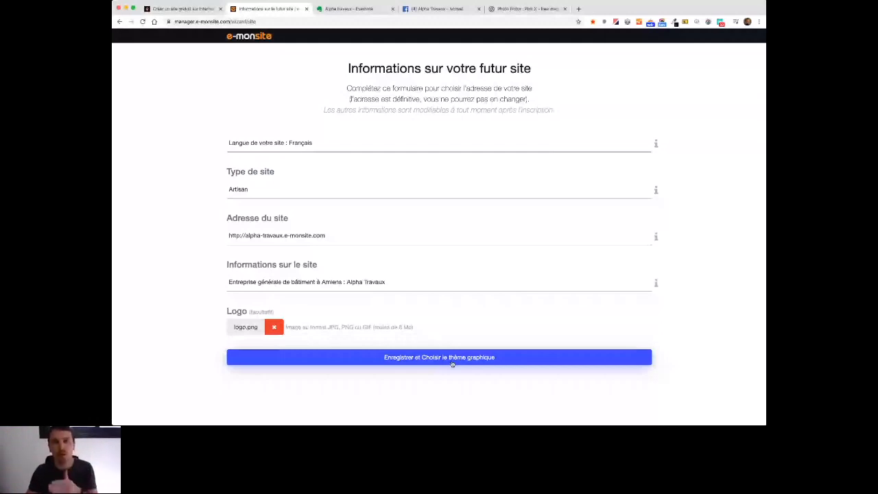
left_click(452, 357)
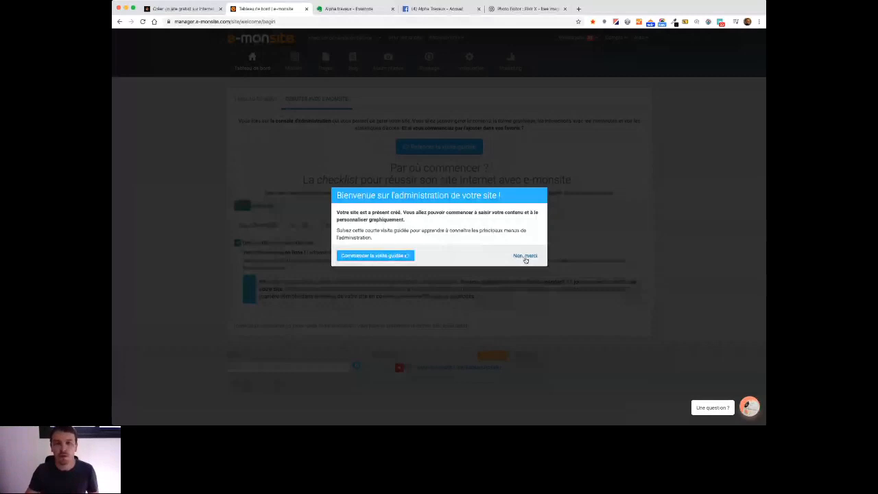
Step: Decline the guided tour and open the new site from the dashboard to view its home page
left_click(526, 256)
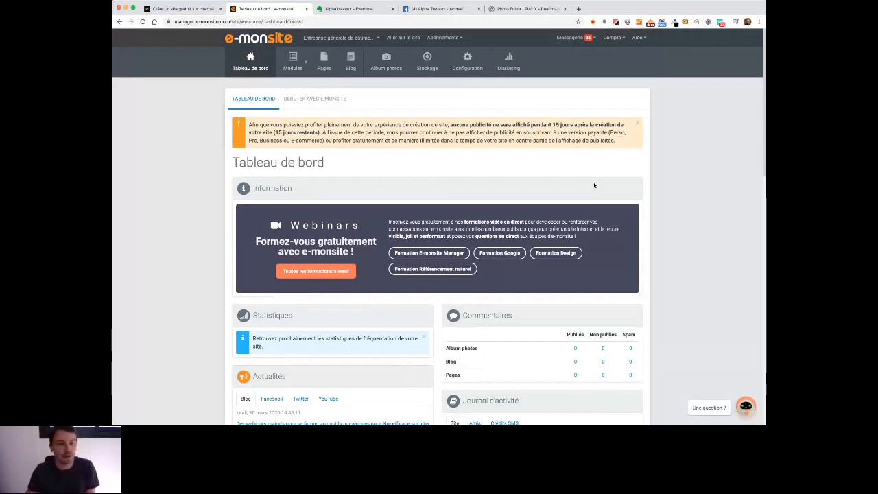
left_click(403, 38)
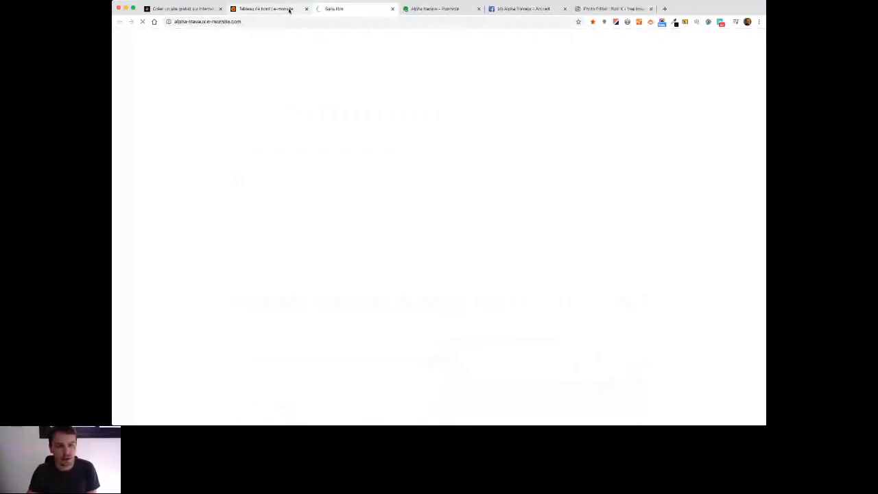
left_click(289, 10)
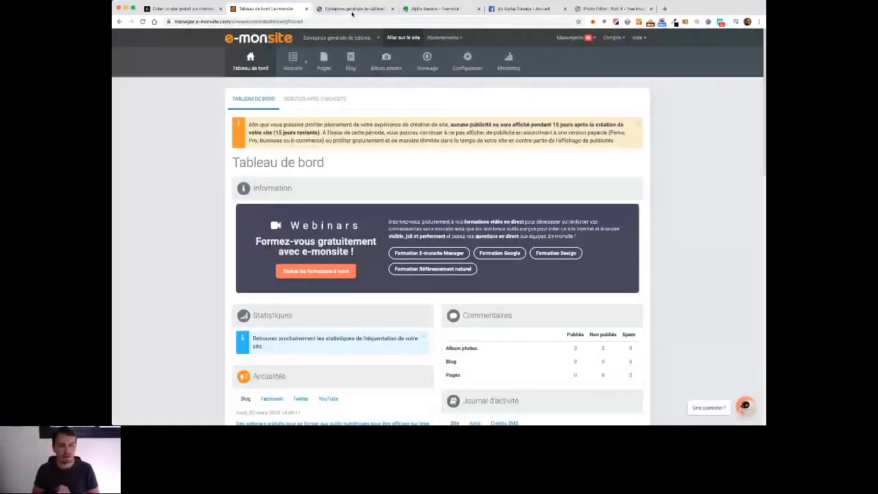
left_click(352, 11)
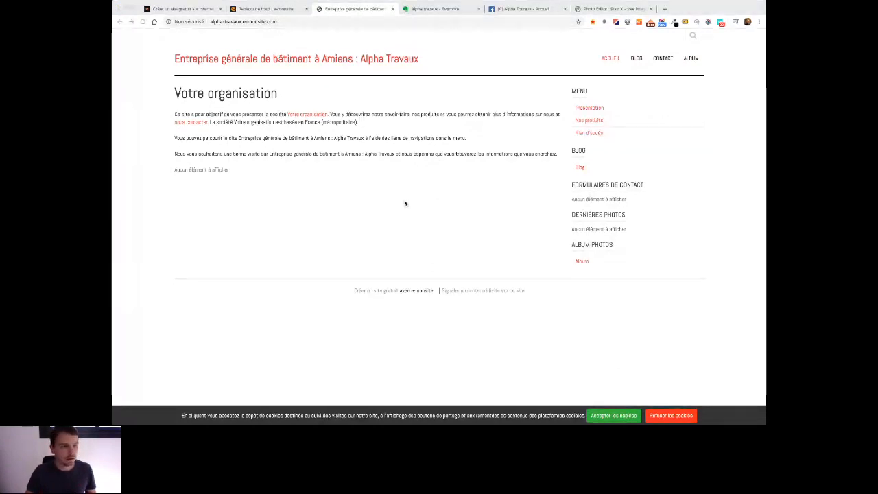
Step: Open the site's appearance customization page in e-monsite and compare its general design settings with the live home page
left_click(260, 6)
mouse_move(472, 79)
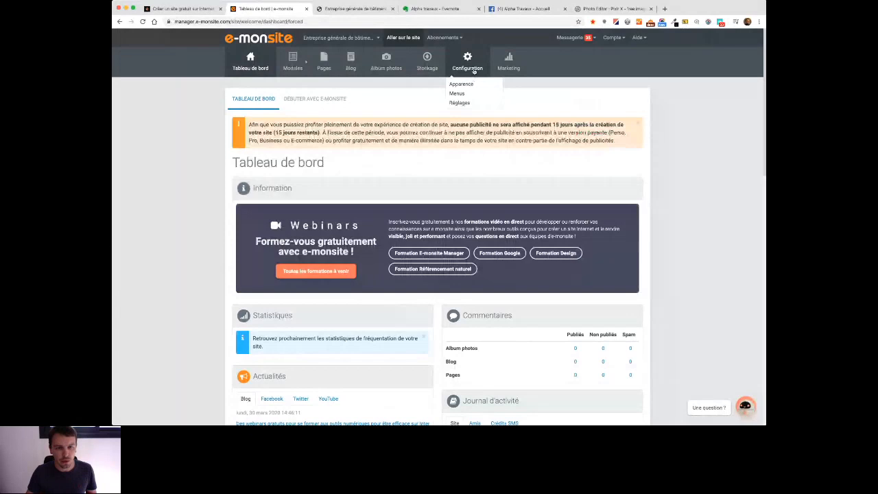
left_click(469, 83)
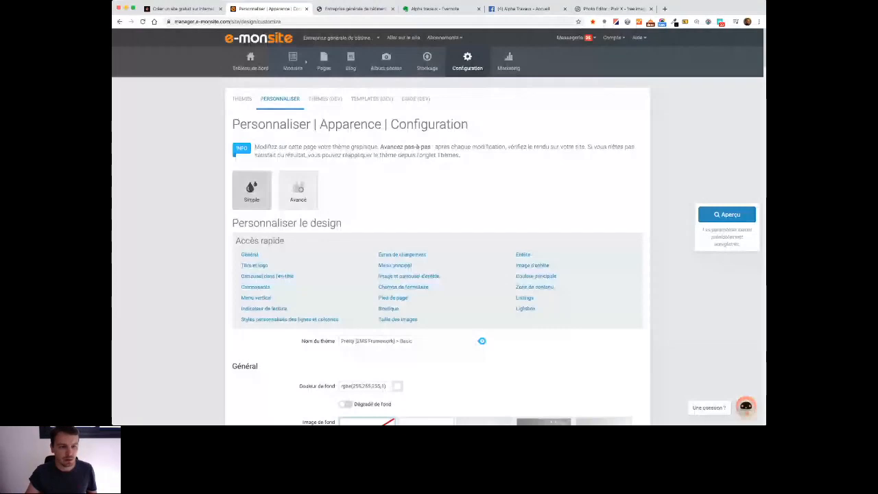
scroll(656, 144, "down", 5)
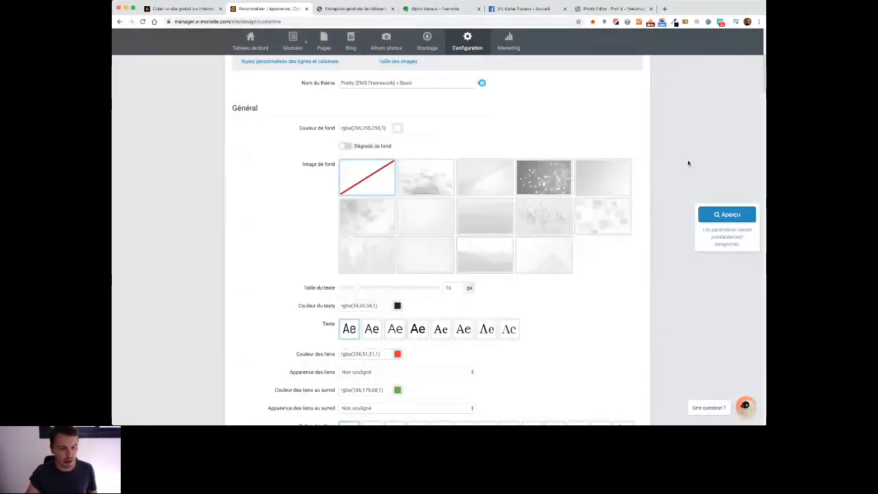
scroll(590, 274, "down", 1)
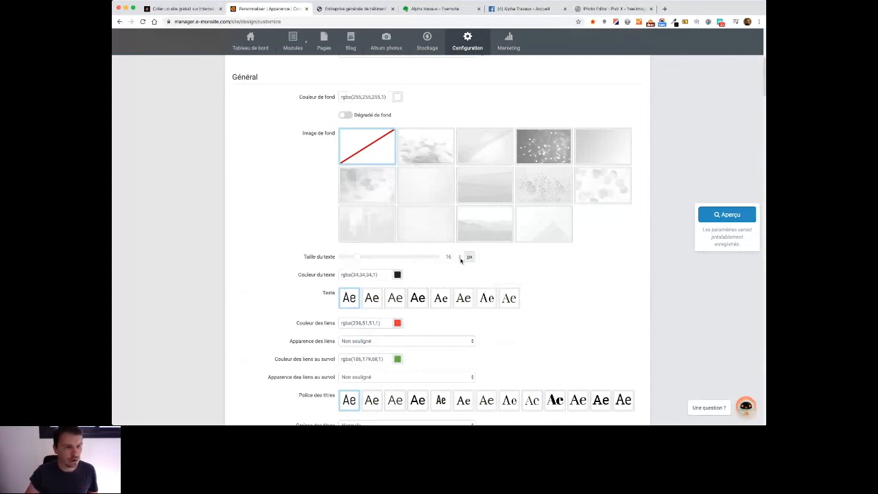
left_click(355, 9)
left_click(273, 9)
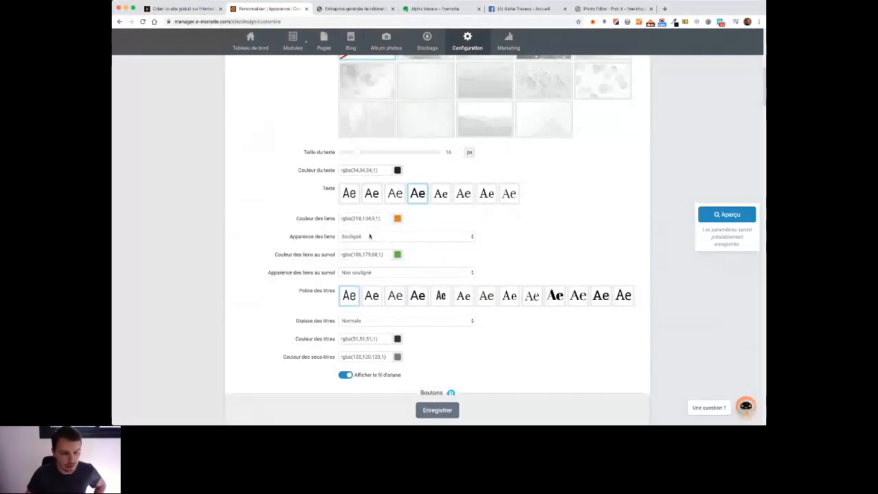
Step: Set the link hover colour to the same orange as the links, rgba(218,134,9,1)
scroll(650, 287, "down", 1)
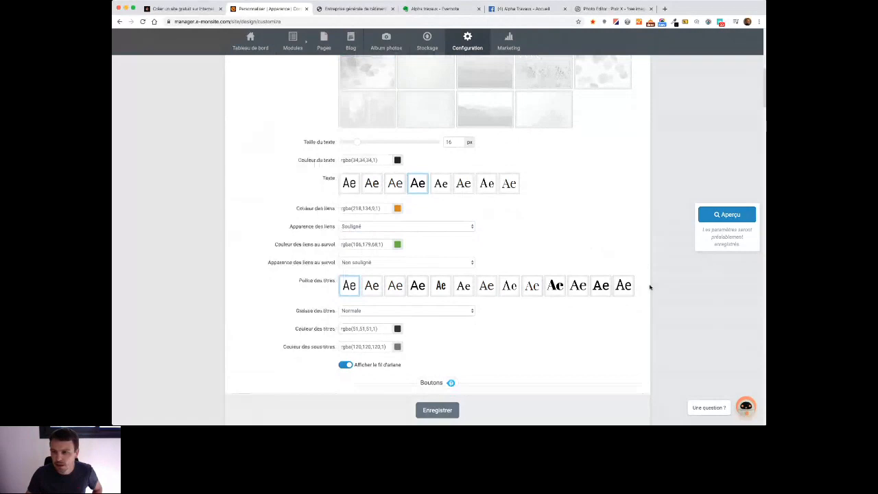
scroll(650, 286, "down", 1)
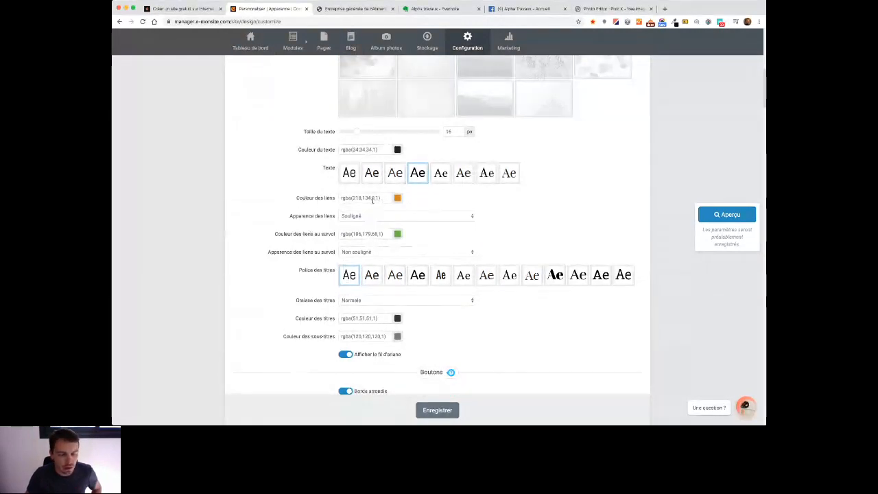
left_click(391, 236)
triple_click(382, 198)
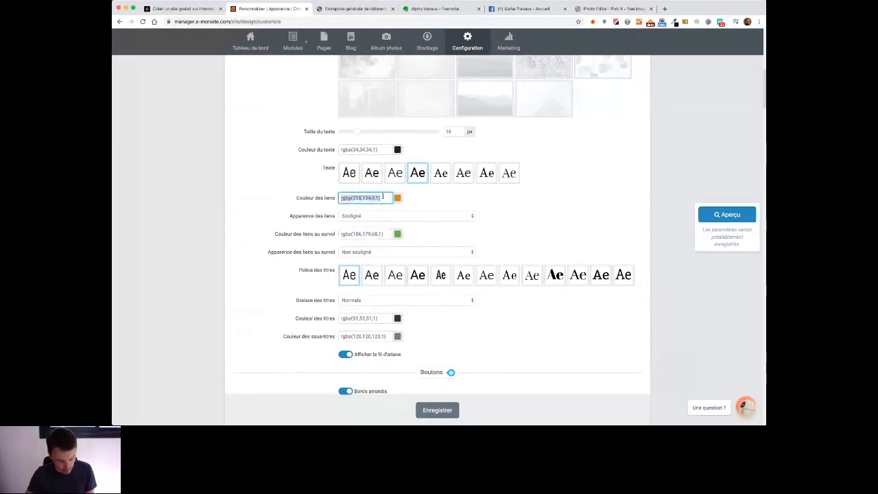
key("ctrl+c")
triple_click(385, 234)
key("ctrl+v")
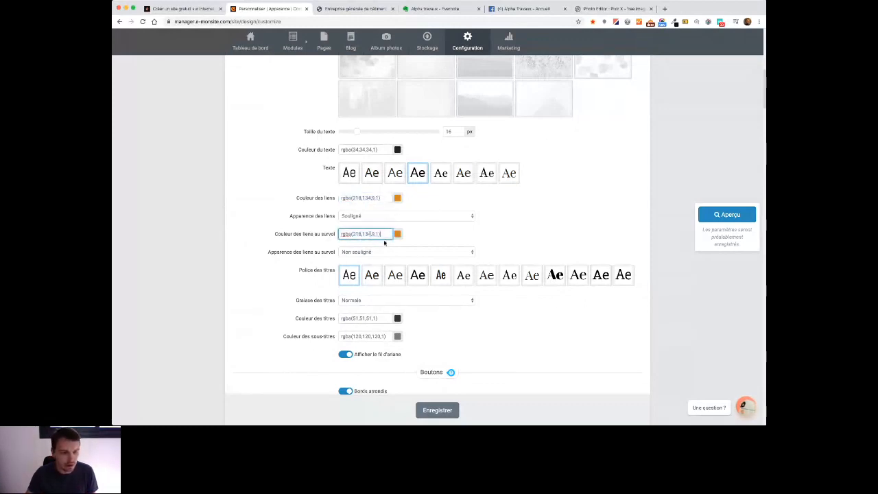
left_click(533, 242)
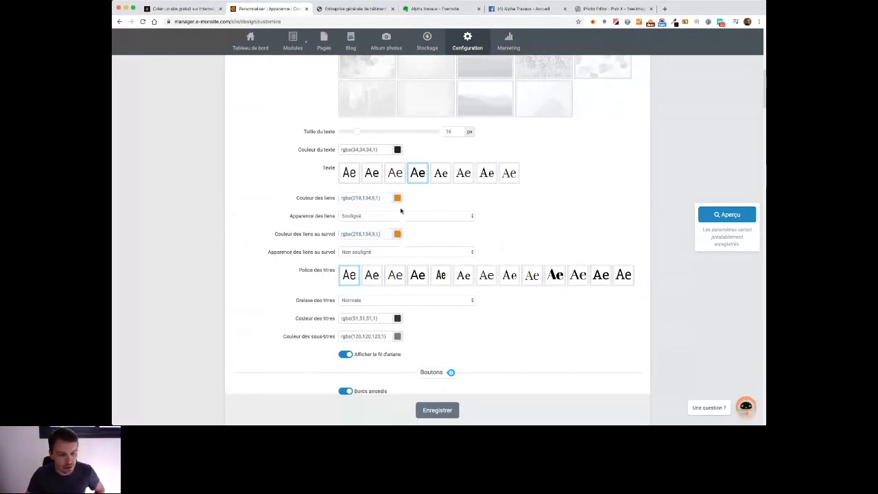
Step: Set the general link colour to match the text colour, rgba(34,34,34,1)
left_click(398, 199)
triple_click(382, 148)
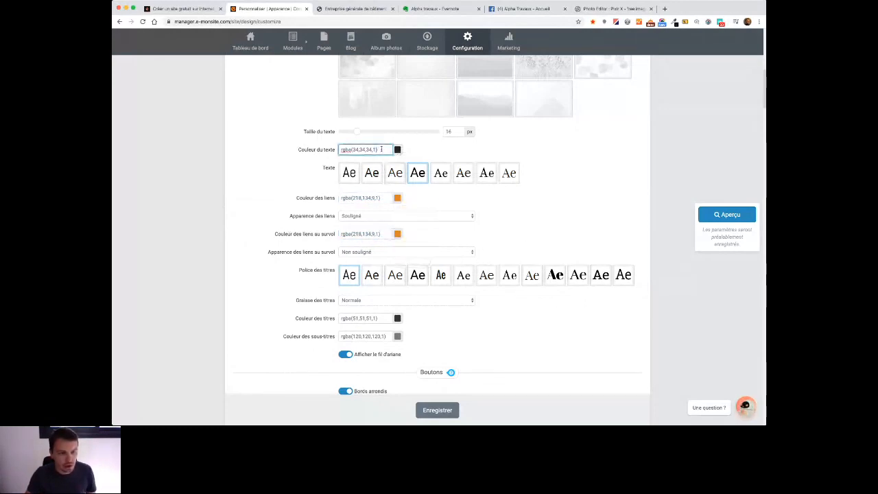
key("ctrl+c")
triple_click(370, 198)
key("ctrl+v")
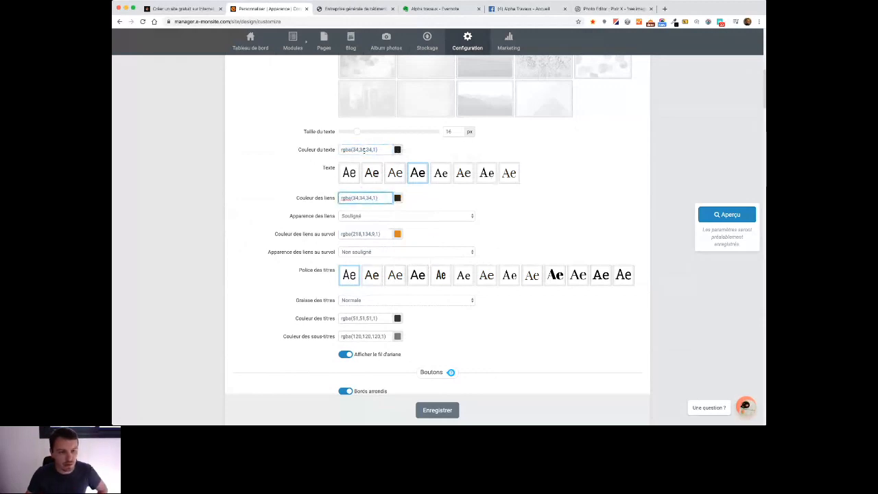
left_click(239, 265)
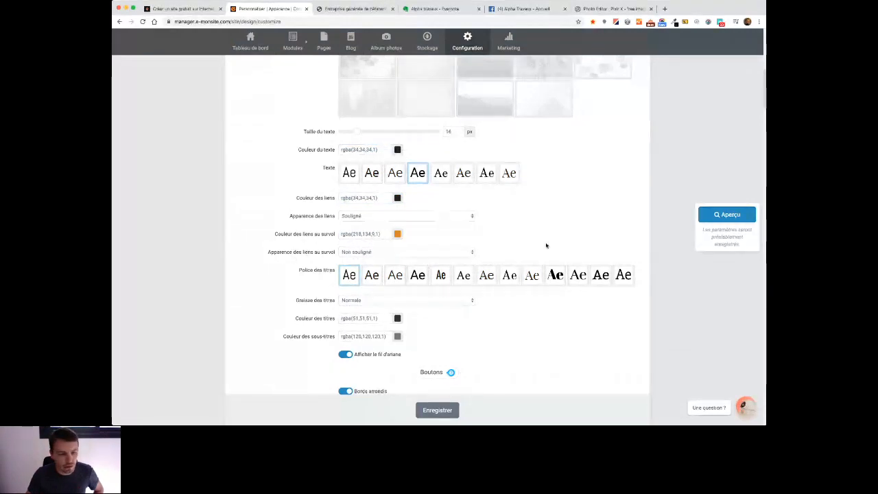
Step: Set both the position and the mobile position of the social network links to "Ne pas afficher"
scroll(547, 245, "down", 1)
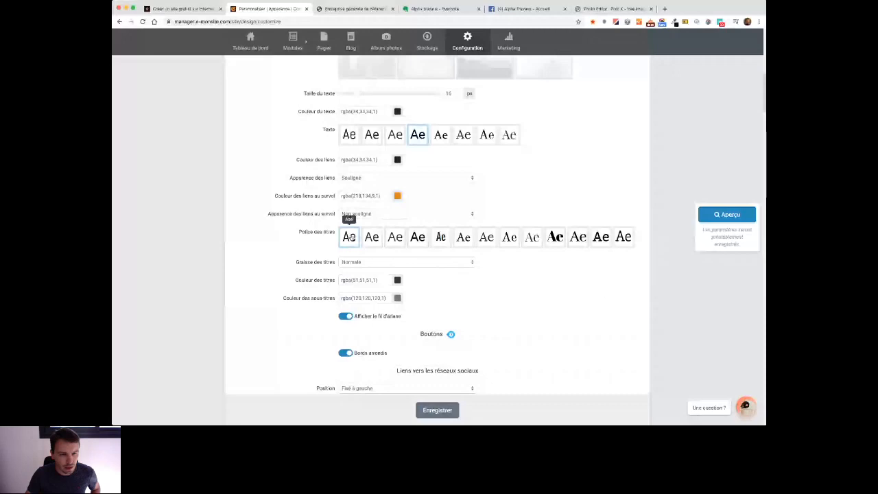
scroll(355, 141, "down", 5)
left_click(356, 137)
left_click(364, 117)
left_click(373, 156)
left_click(378, 139)
left_click(548, 223)
scroll(577, 280, "down", 1)
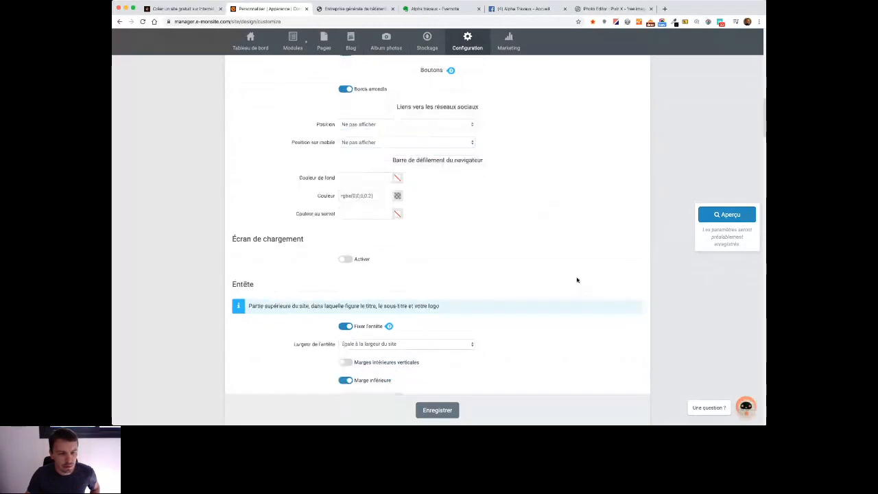
Step: Review the Entête settings, including the fixed header option, and compare them with the header on the live home page
scroll(577, 280, "down", 1)
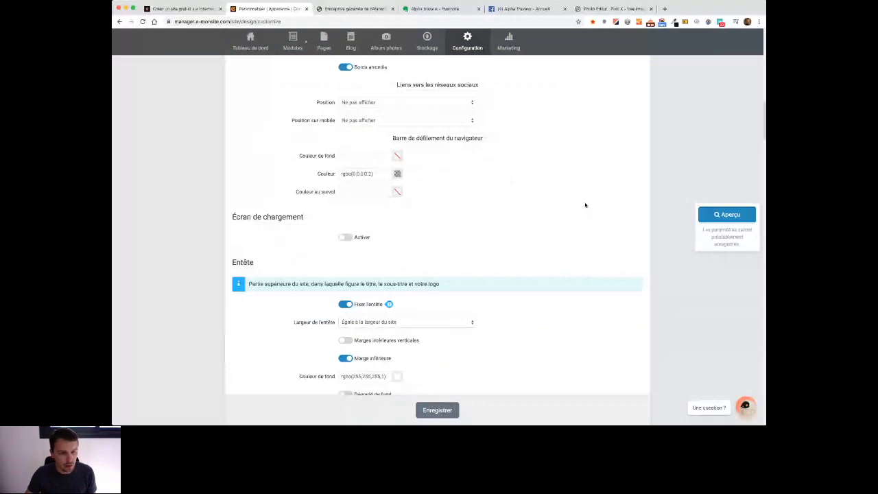
scroll(585, 204, "up", 5)
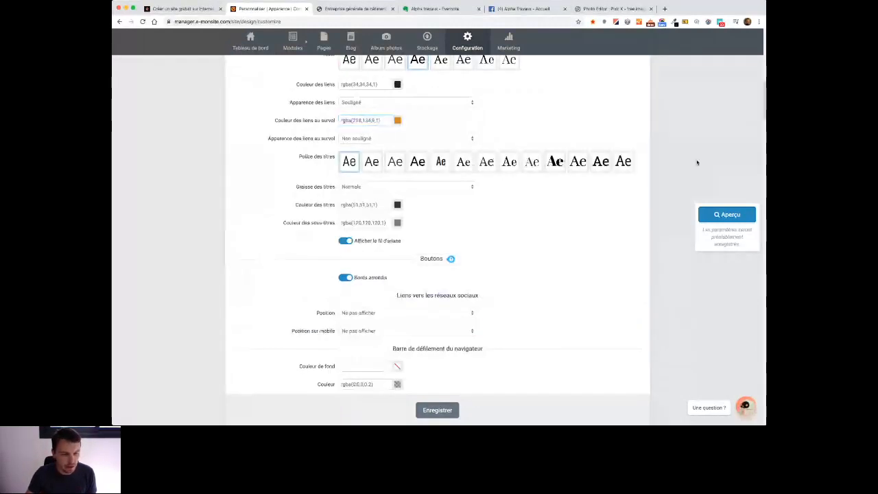
scroll(697, 163, "down", 3)
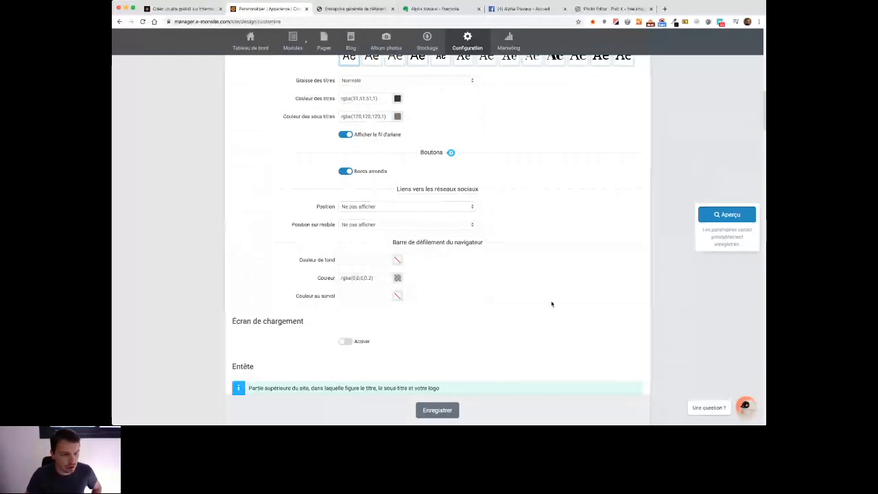
scroll(556, 275, "down", 7)
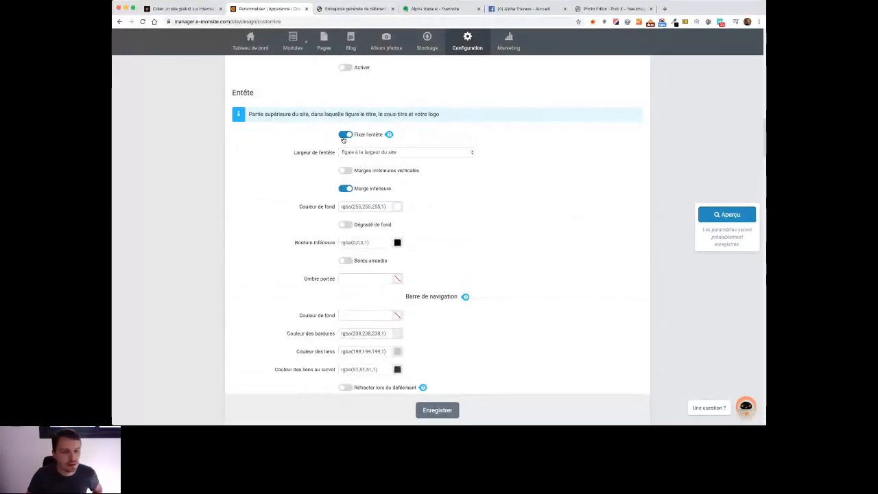
mouse_move(386, 135)
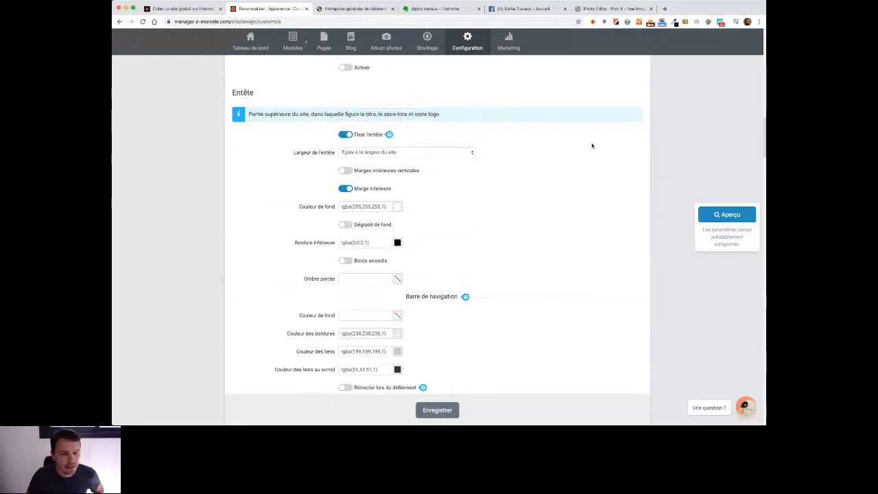
left_click(364, 9)
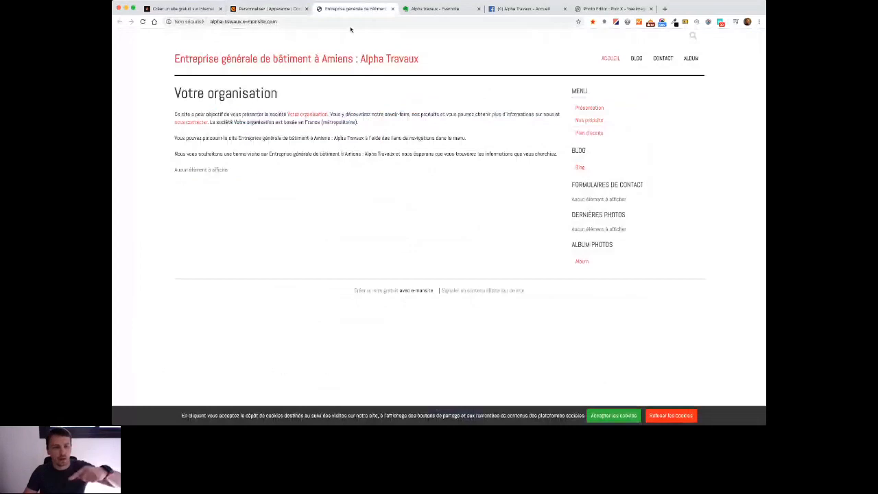
left_click(269, 9)
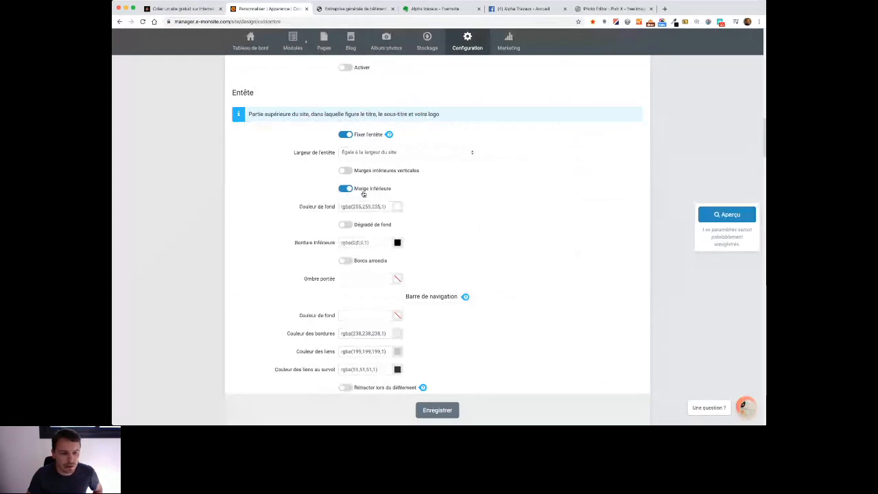
Step: Turn off the display of the search engine in the header's widget settings
scroll(508, 238, "down", 3)
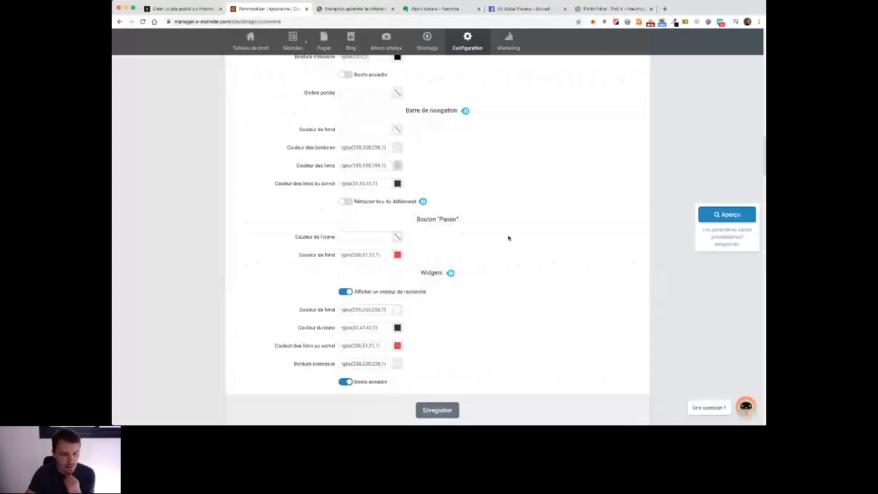
scroll(508, 238, "down", 2)
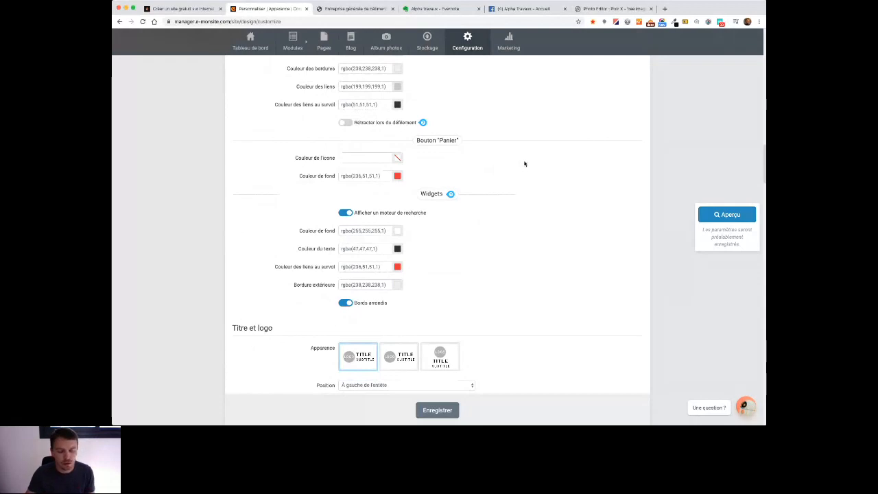
scroll(516, 195, "down", 1)
left_click(346, 186)
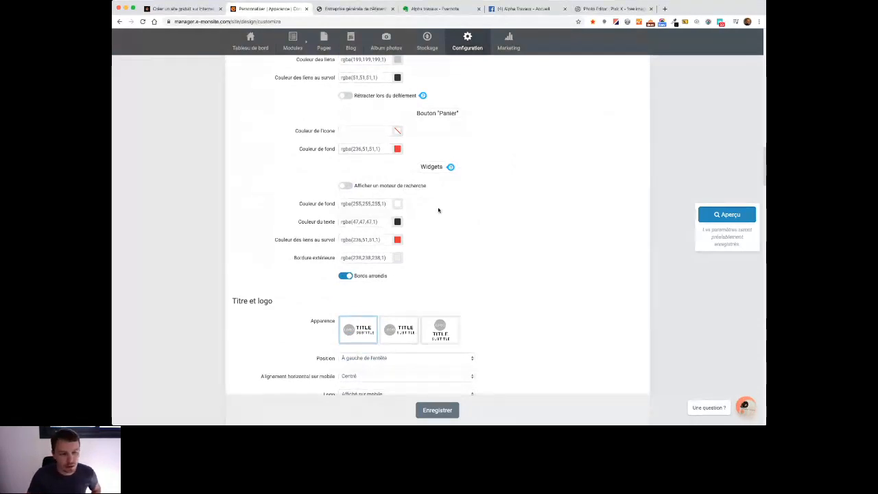
Step: Set the horizontal alignment on mobile of the title and logo to "Aligné à gauche"
scroll(626, 219, "down", 2)
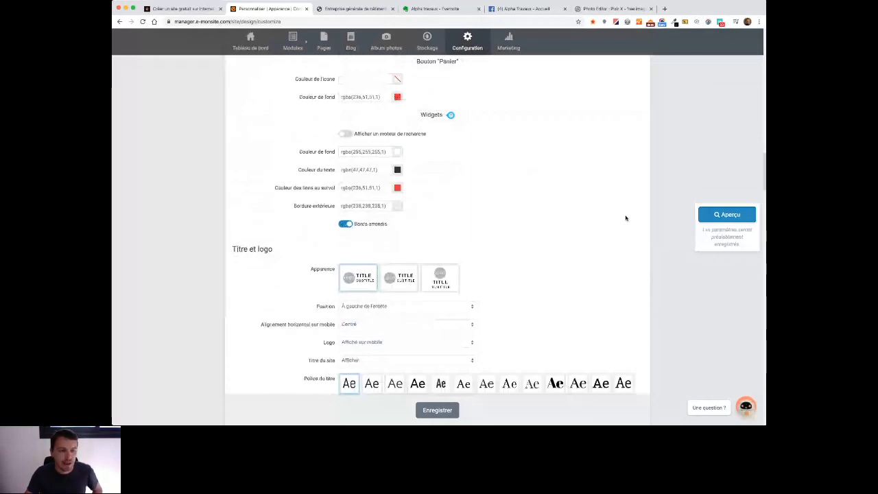
scroll(625, 218, "down", 3)
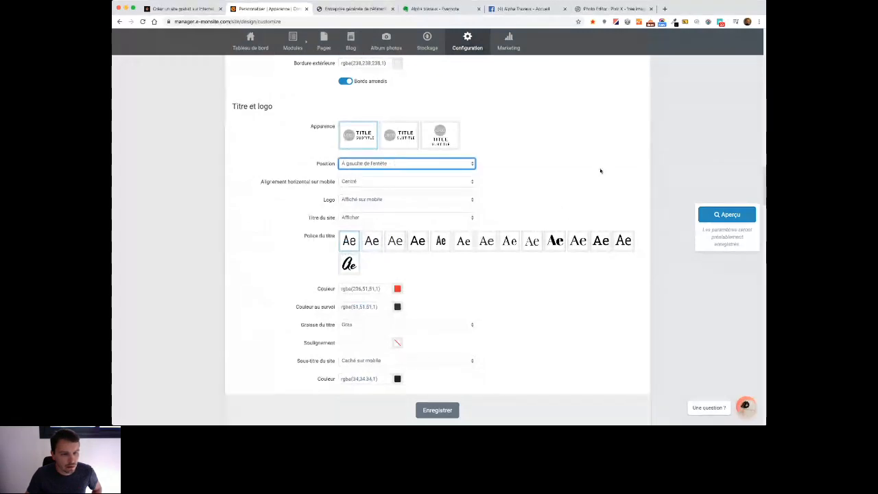
scroll(590, 178, "down", 1)
left_click(421, 161)
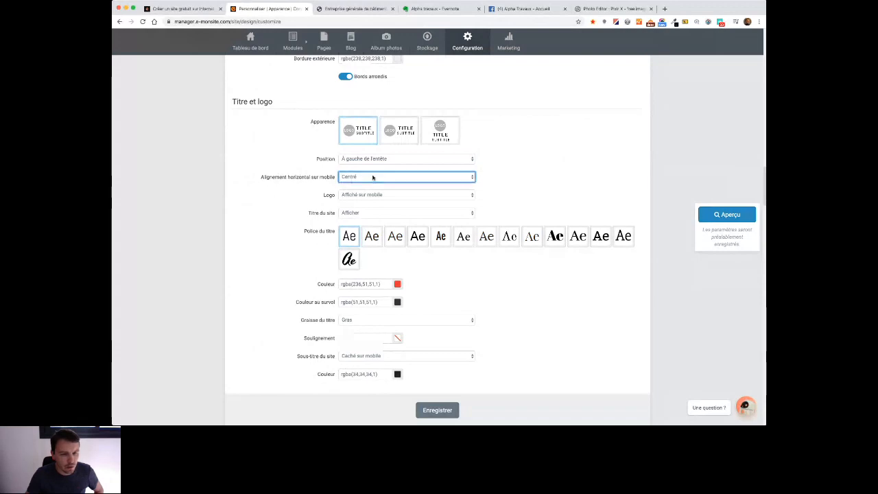
left_click(420, 168)
left_click(529, 185)
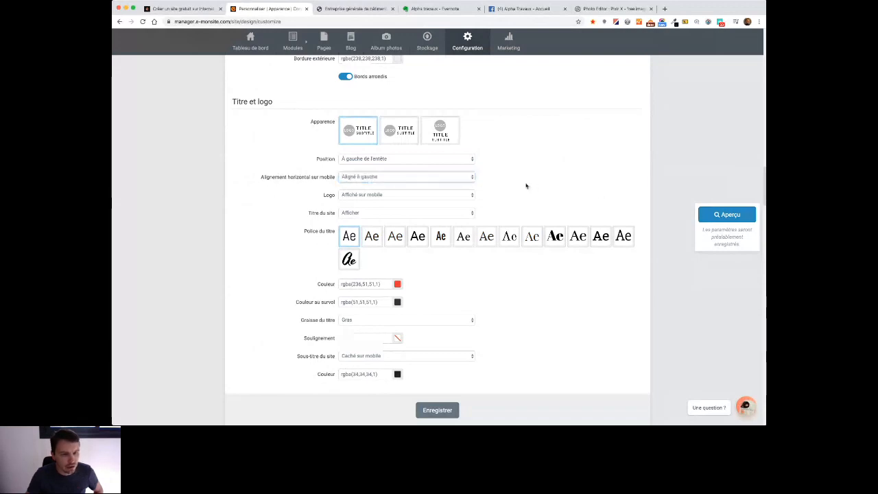
Step: Set the site title's colour to rgba(51,51,51,1), the same value as the page headings
scroll(526, 186, "down", 1)
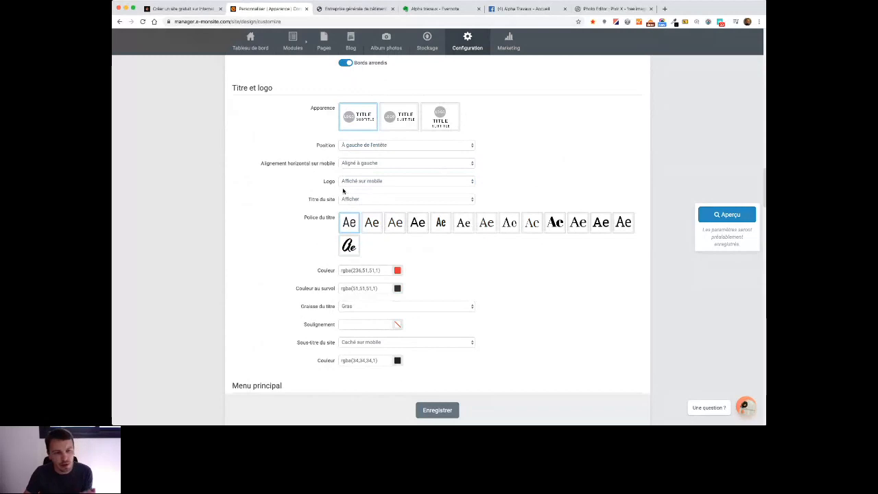
scroll(531, 179, "down", 1)
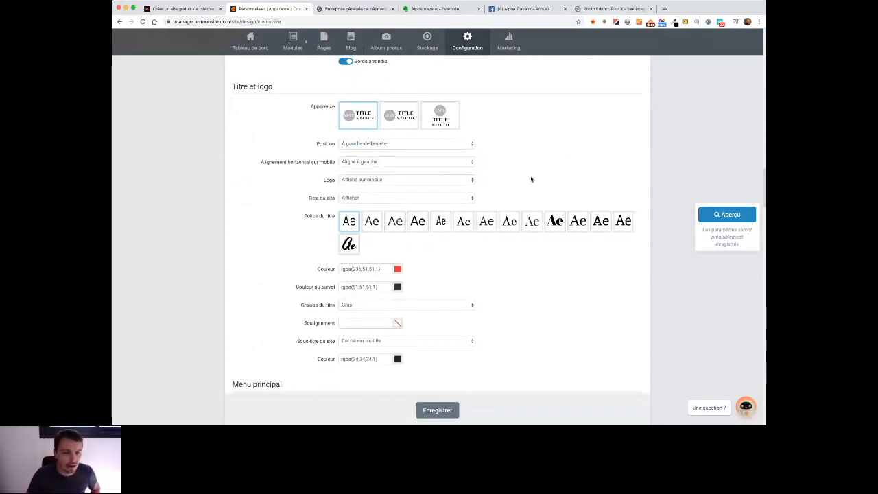
scroll(531, 179, "down", 1)
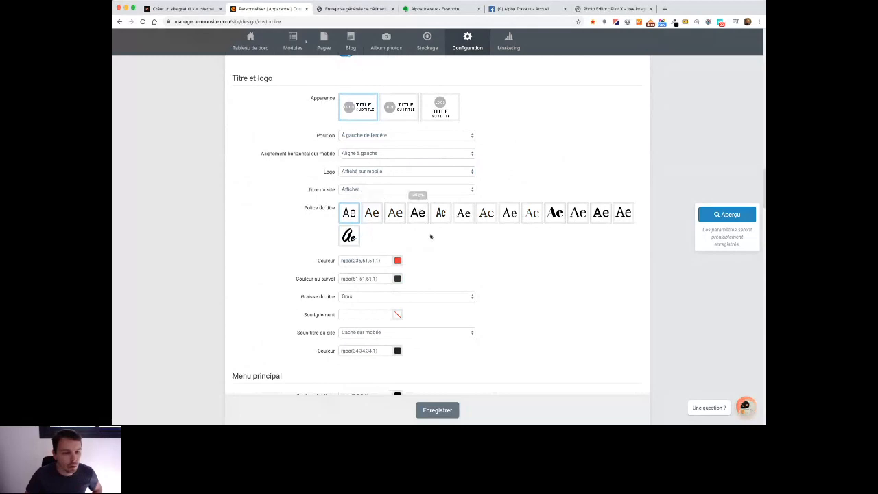
scroll(465, 263, "down", 1)
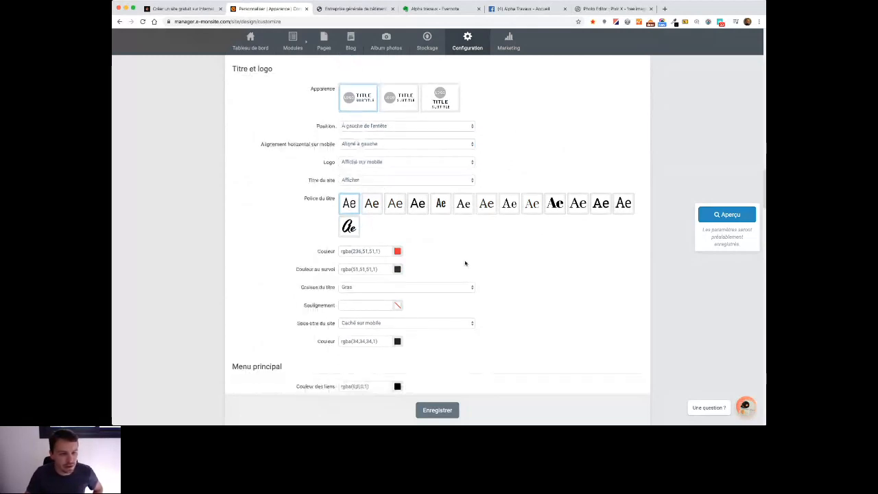
scroll(465, 263, "down", 1)
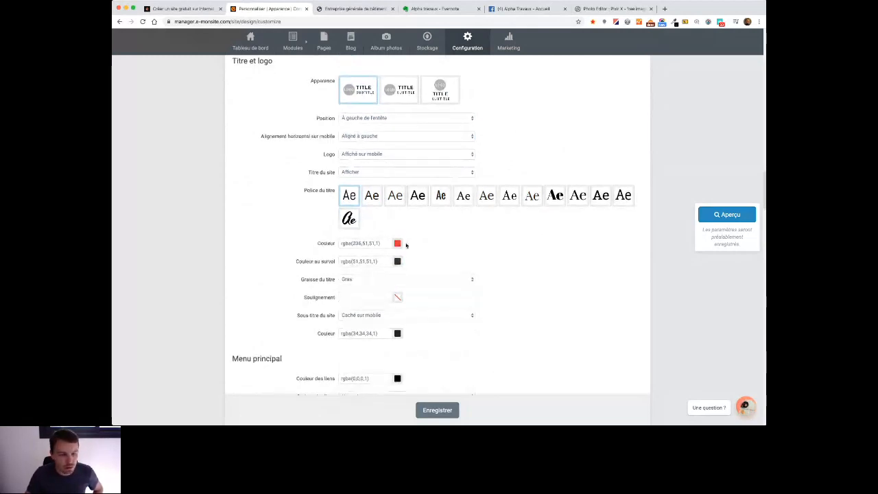
left_click(378, 260)
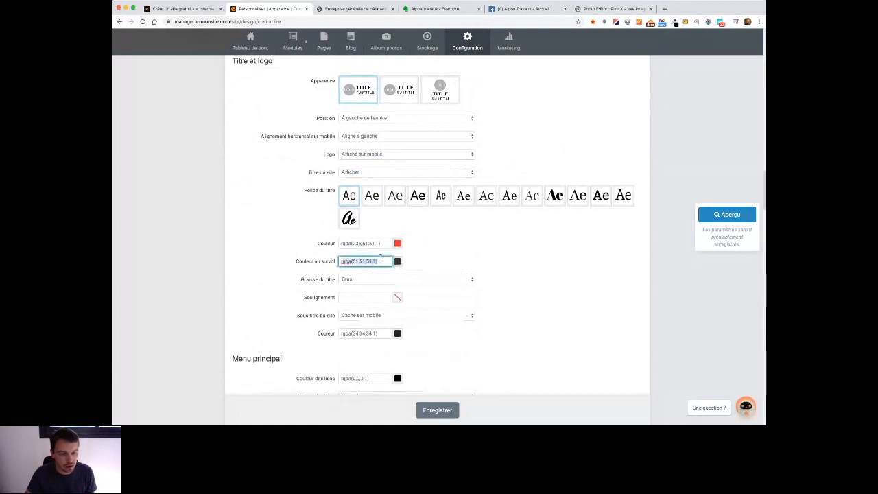
scroll(380, 256, "up", 10)
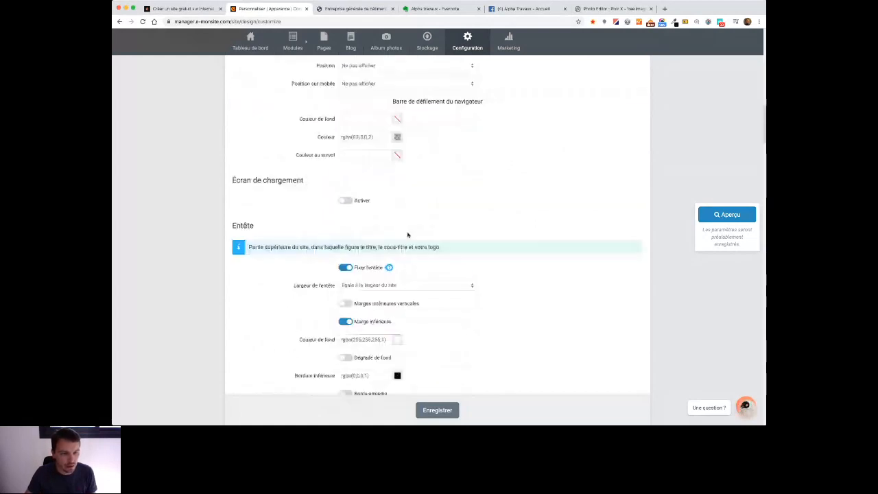
scroll(446, 238, "up", 4)
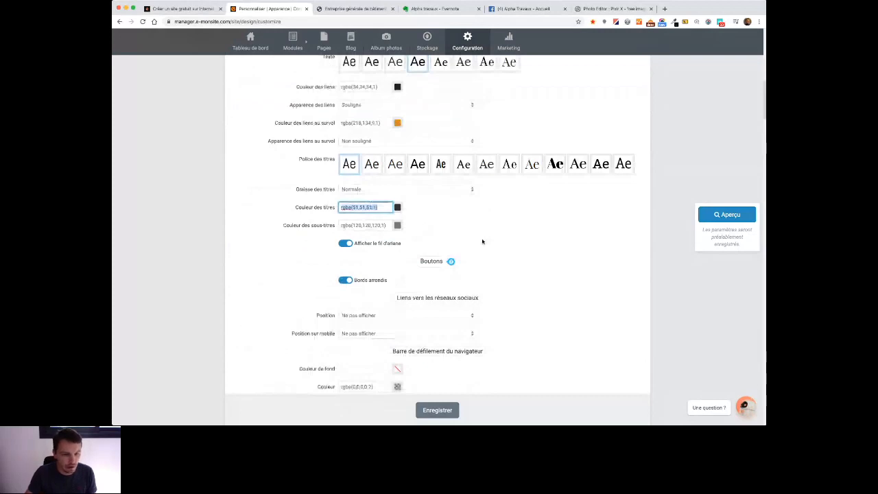
scroll(482, 241, "down", 4)
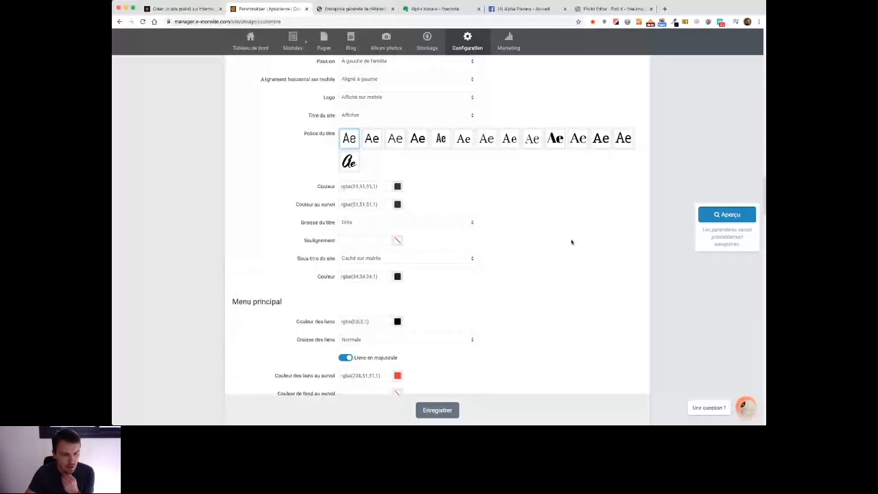
Step: Set the main menu's link hover colour and hover border to rgba(218,134,9,1), and compare with the menu on the live home page
scroll(571, 242, "down", 2)
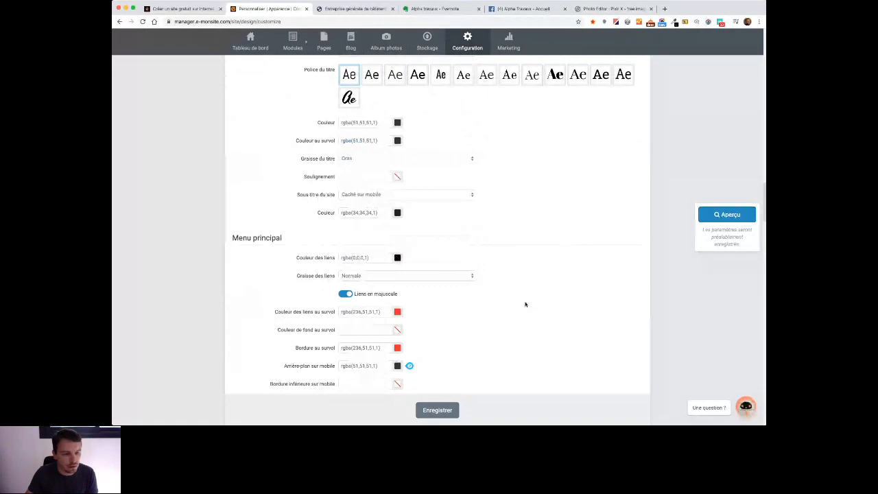
scroll(527, 305, "down", 3)
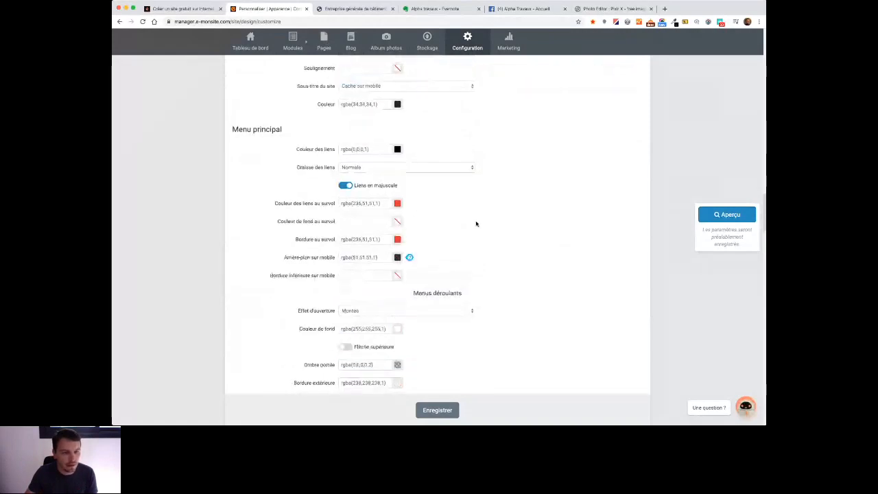
scroll(476, 224, "down", 1)
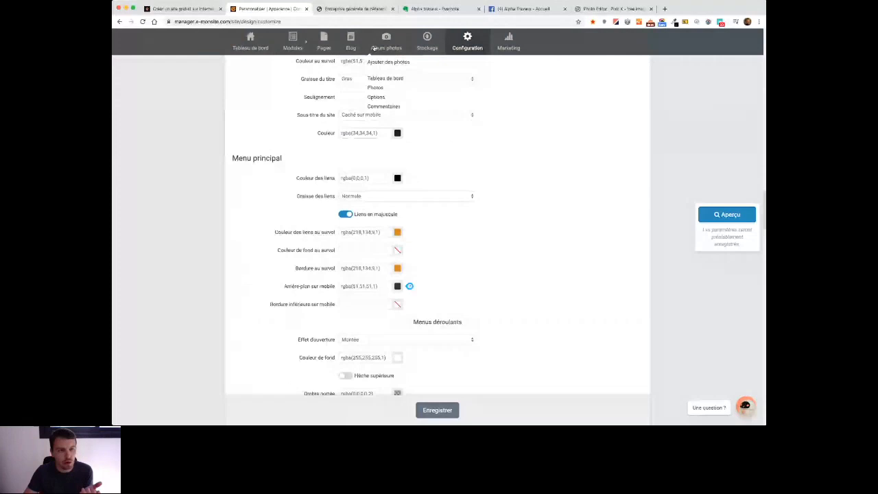
left_click(374, 9)
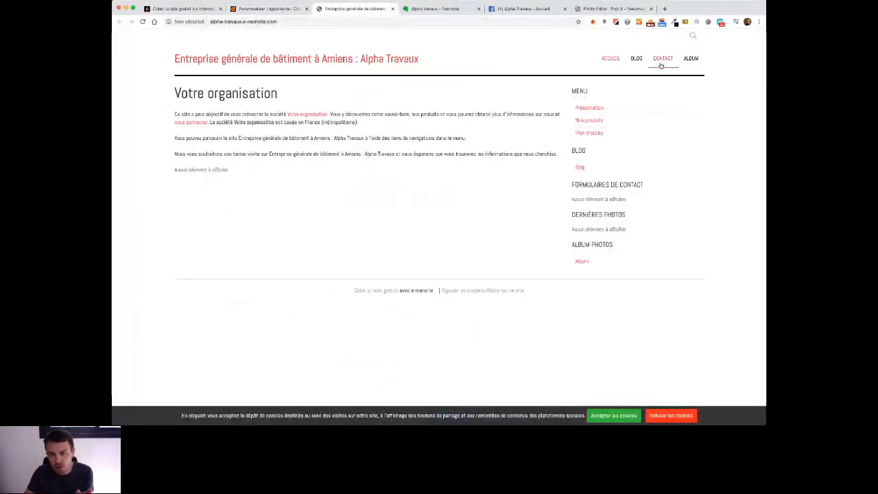
left_click(261, 8)
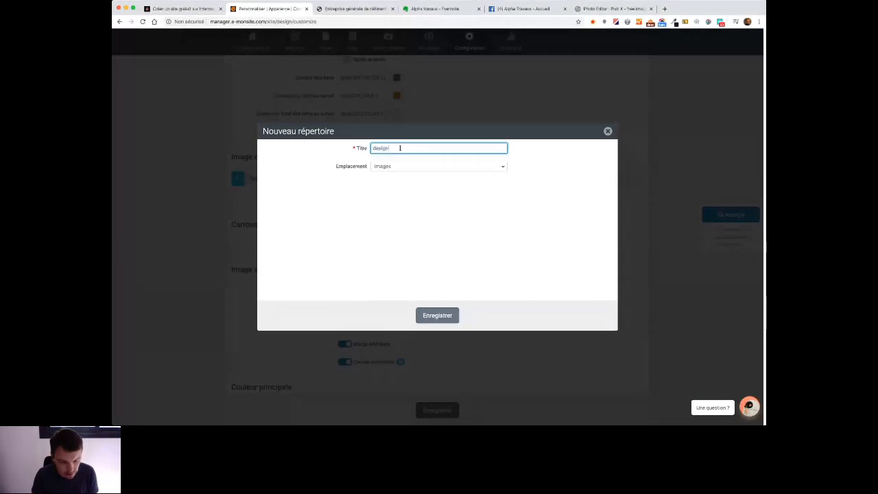
Step: Create a directory titled "theme" under Images and choose the salon picture as the header's background image
double_click(388, 150)
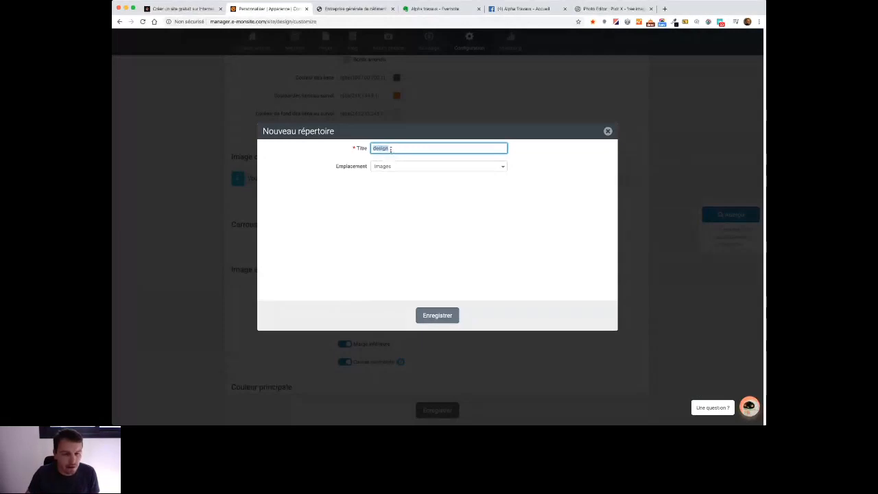
type("theme")
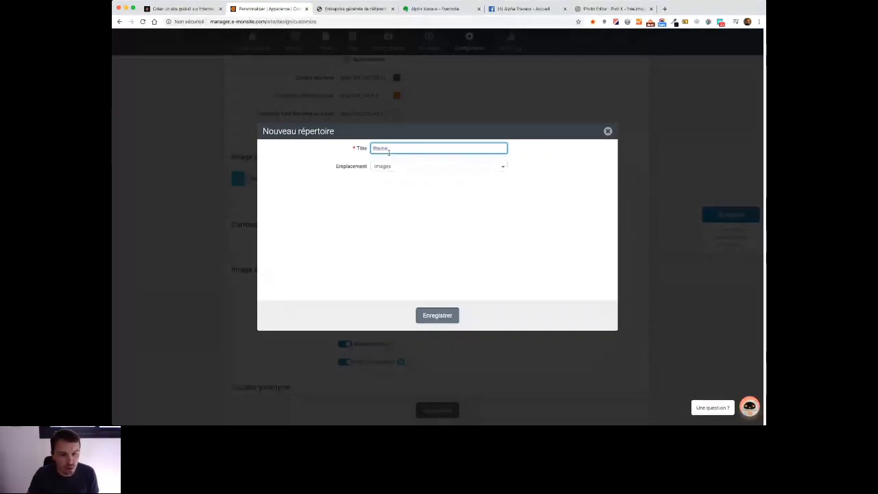
left_click(437, 317)
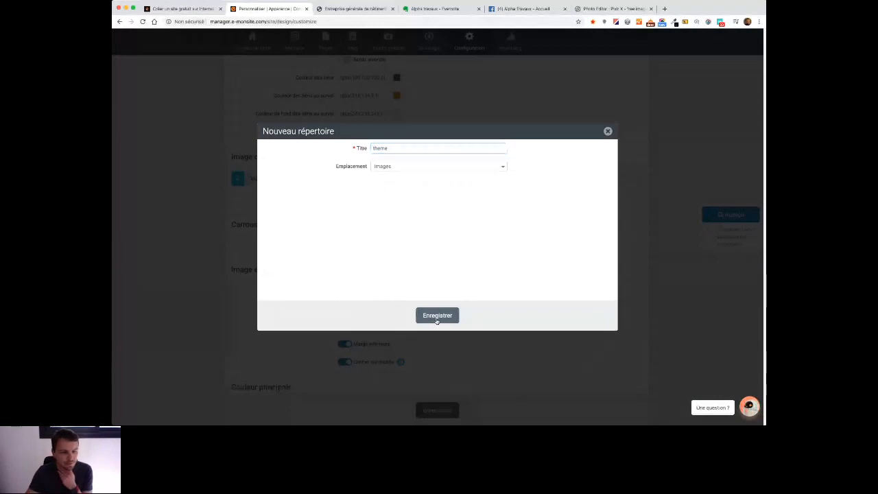
left_click(295, 245)
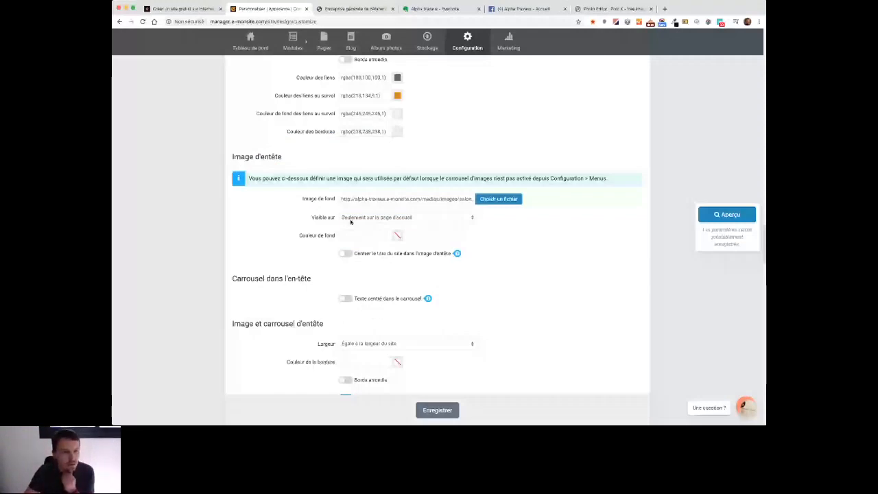
Step: Turn on centring of the site title within the header image
scroll(559, 241, "down", 1)
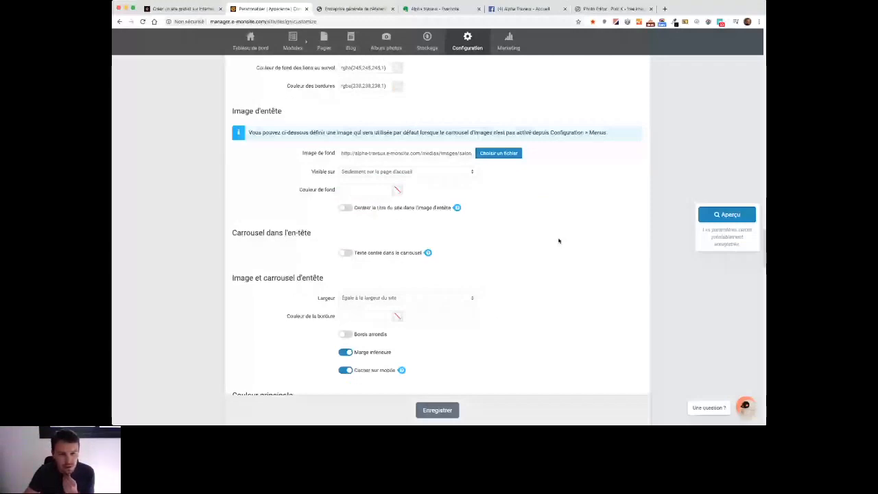
scroll(430, 169, "down", 1)
left_click(429, 169)
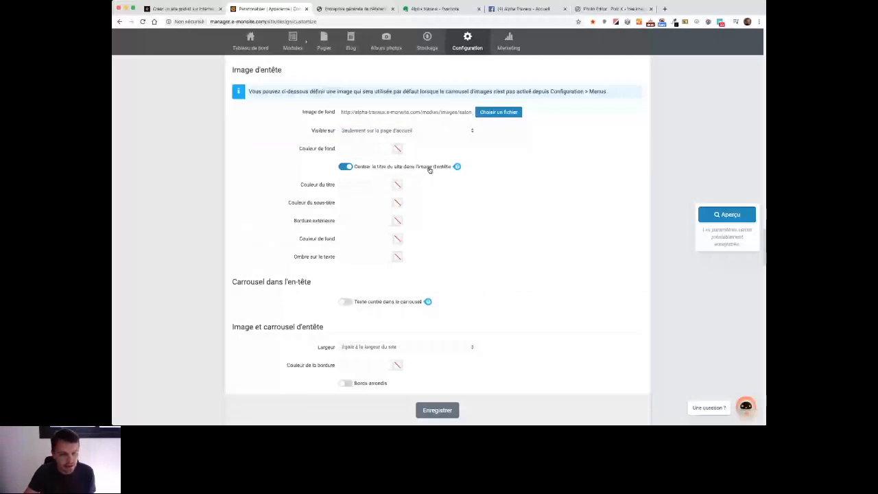
Step: Try rgba(218,134,9,1) as the colour of the title centred in the header image
scroll(429, 170, "up", 1)
left_click(390, 197)
type("rgba(218,134,9,1)")
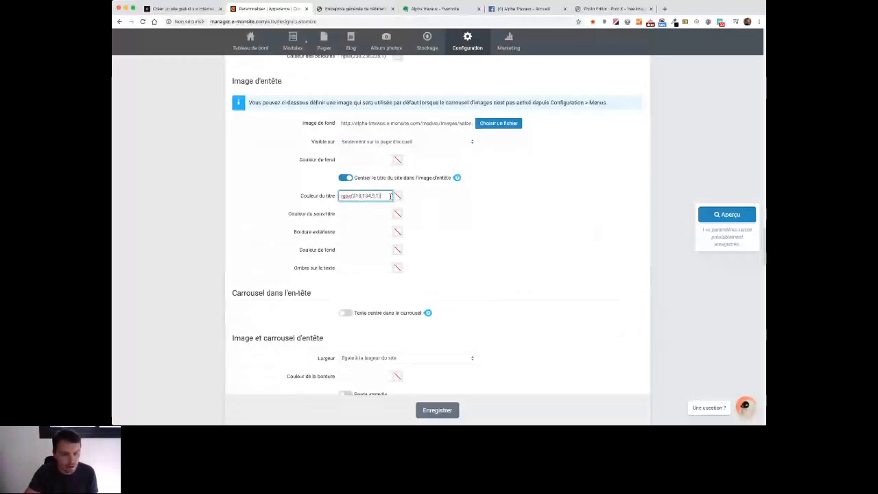
Step: Copy the general link colour value, rgba(34,34,34,1), for use in the header image's title
triple_click(391, 196)
scroll(388, 196, "up", 6)
triple_click(379, 203)
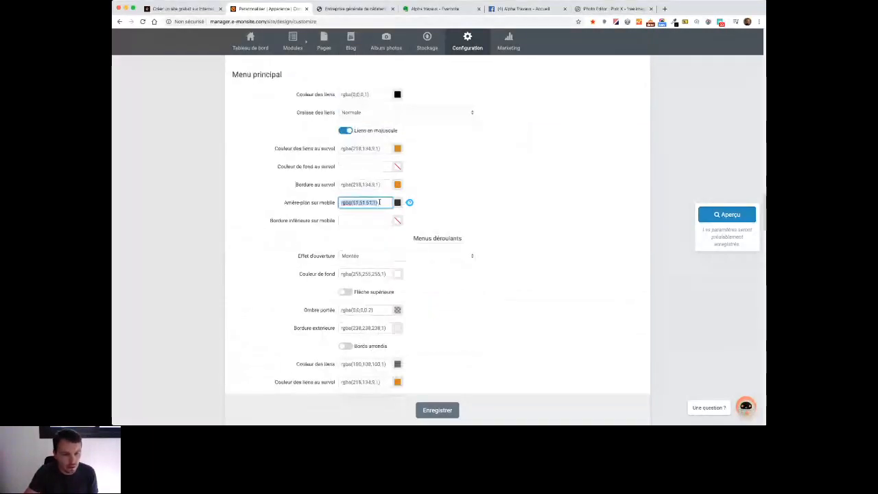
scroll(379, 195, "down", 3)
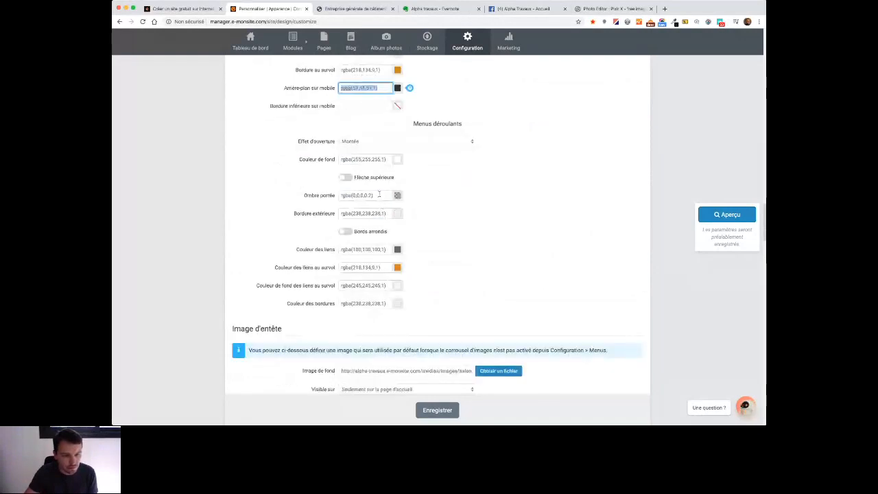
scroll(470, 250, "up", 15)
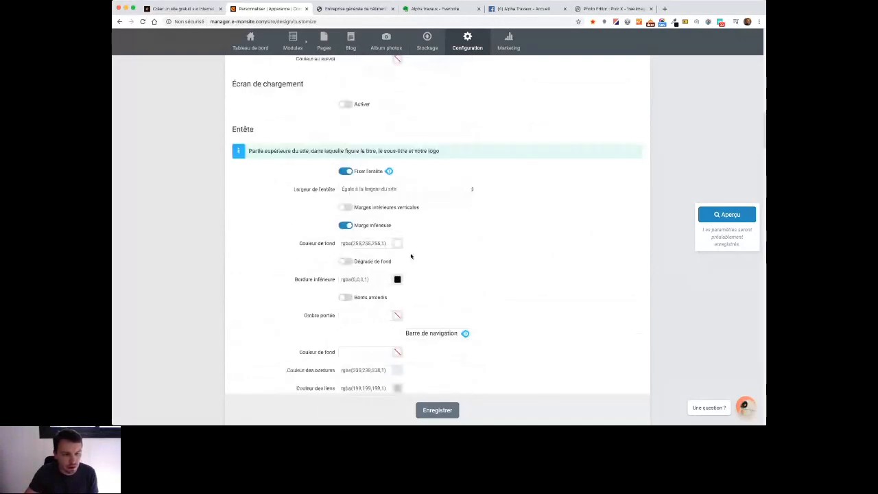
scroll(385, 241, "up", 1)
scroll(385, 241, "up", 6)
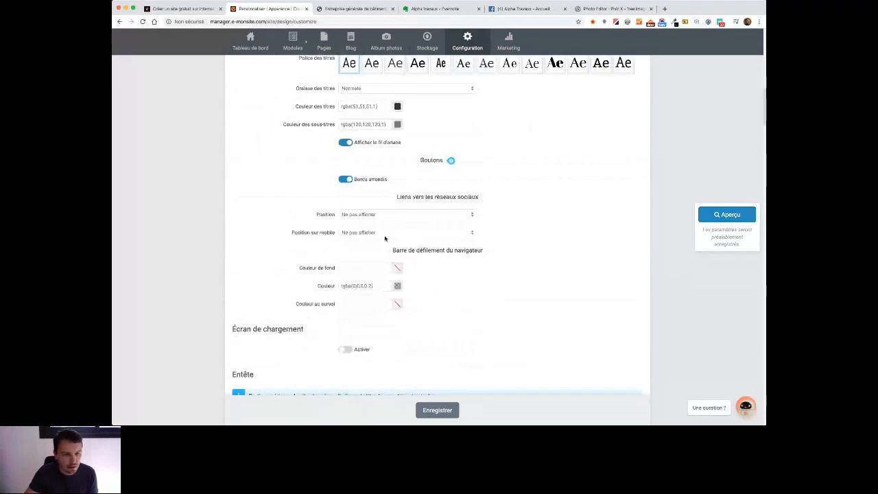
scroll(388, 249, "up", 4)
left_click(383, 120)
key("super+c")
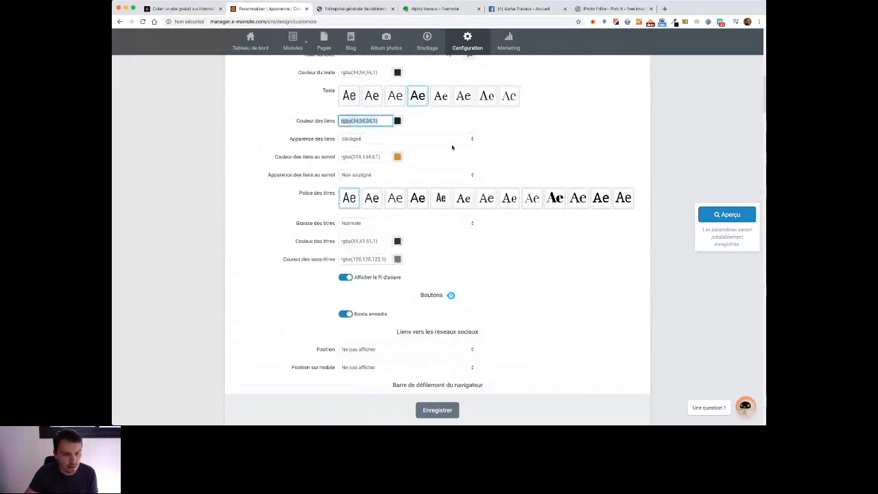
Step: Set both the title colour and the subtitle colour of the header image to rgba(34,34,34,1)
scroll(558, 314, "down", 10)
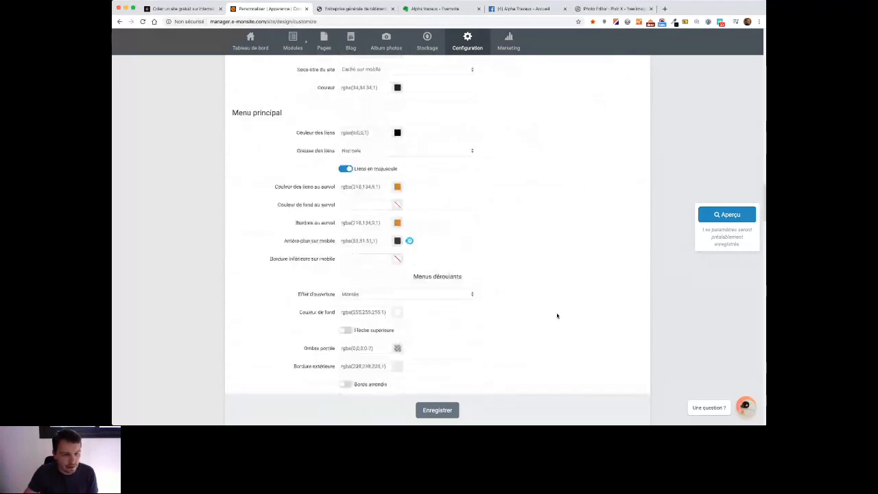
scroll(557, 315, "down", 5)
left_click(369, 227)
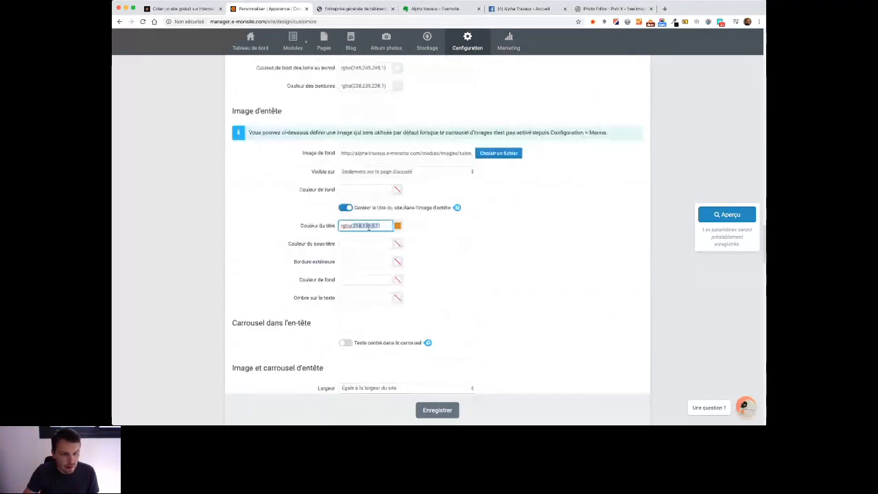
key("super+v")
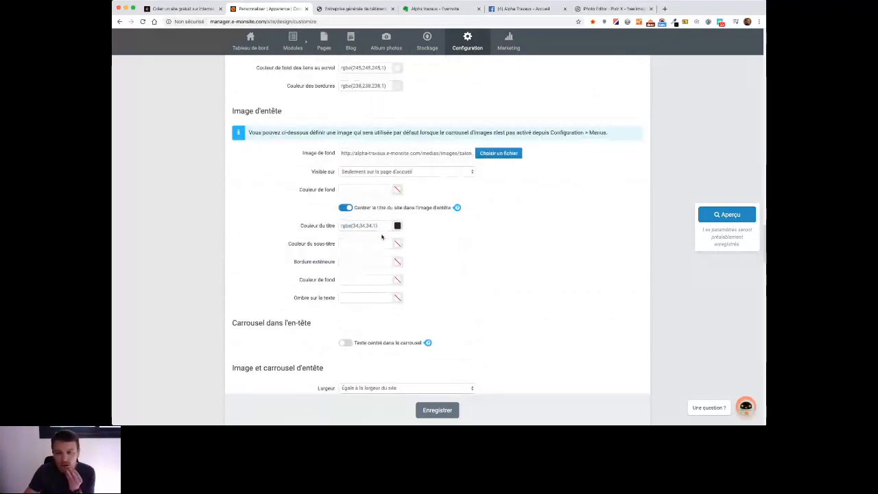
left_click(359, 245)
key("super+v")
left_click(475, 275)
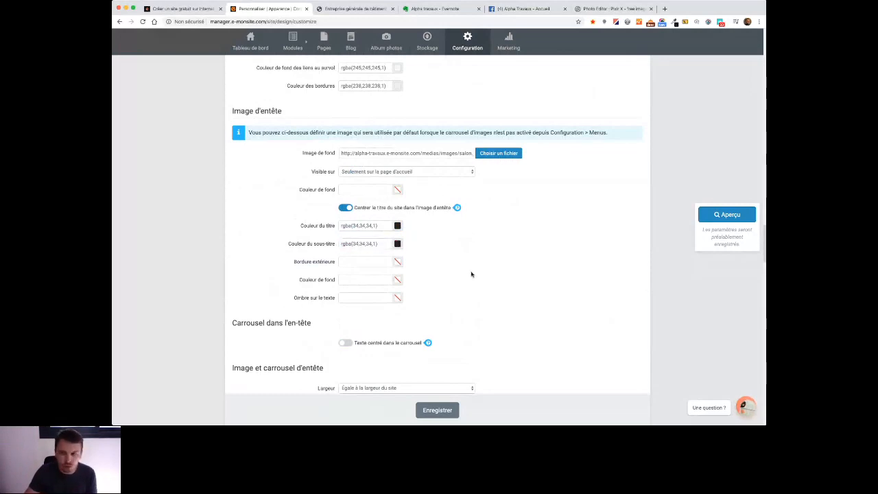
Step: Set the background colour behind the centred header title to semi-transparent white, rgba(255,255,255) with an opacity of about 0.47
left_click(384, 282)
left_click(397, 280)
left_click(394, 287)
left_click(426, 276)
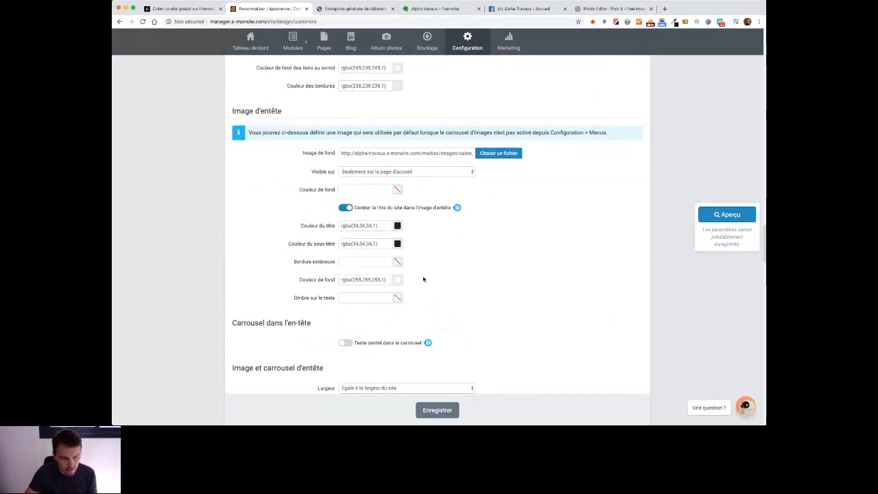
left_click(398, 281)
mouse_move(402, 334)
left_mouse_down()
mouse_move(421, 336)
mouse_move(413, 334)
left_mouse_up()
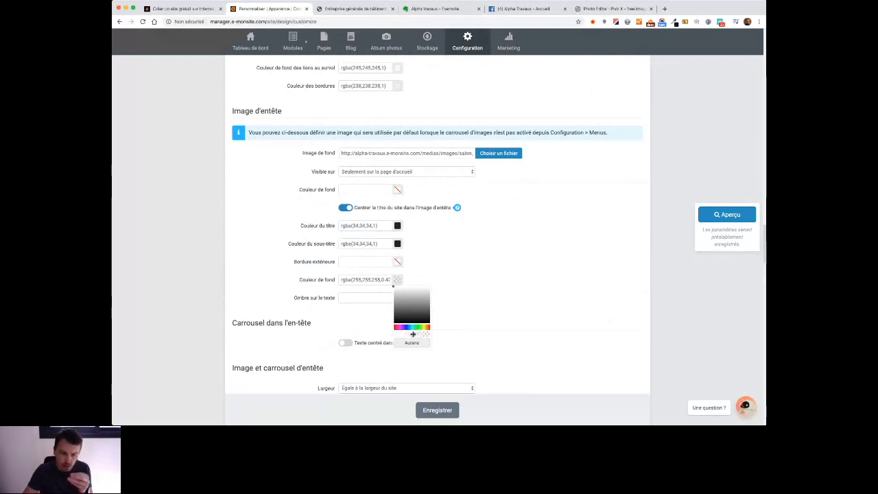
left_click(462, 294)
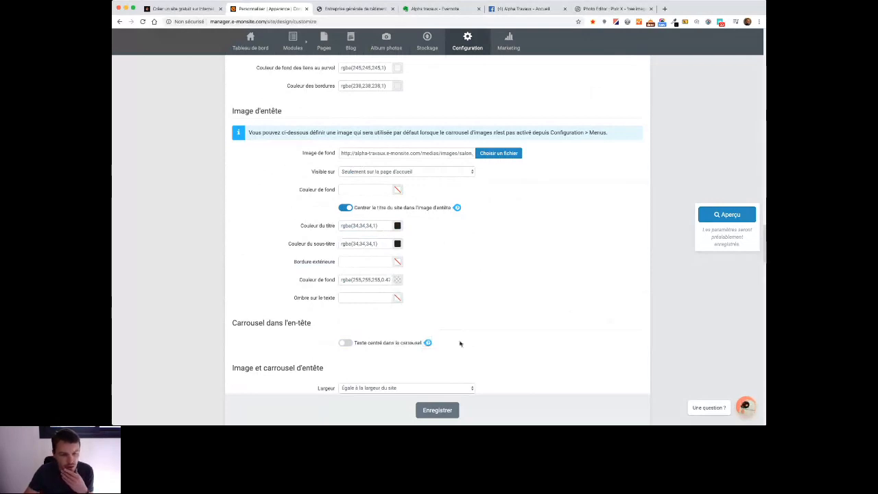
Step: Save the theme settings and check the header image with its centred title on the live home page
left_click(446, 416)
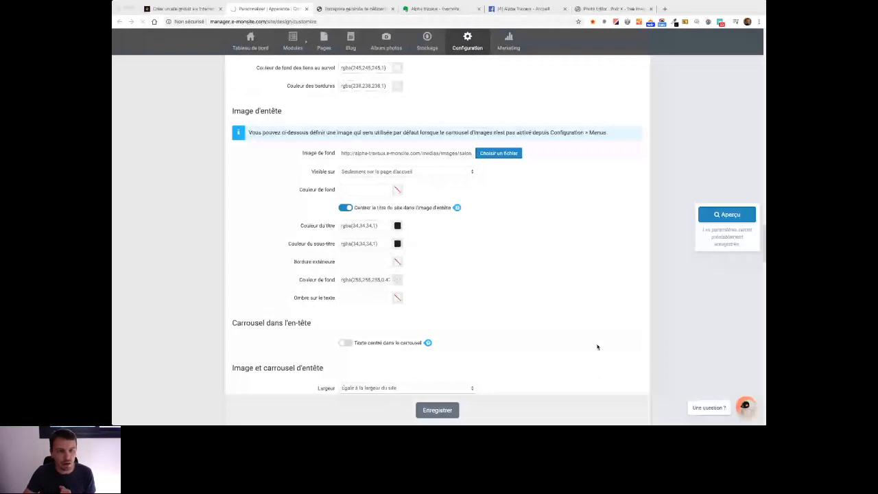
key("ctrl+Tab")
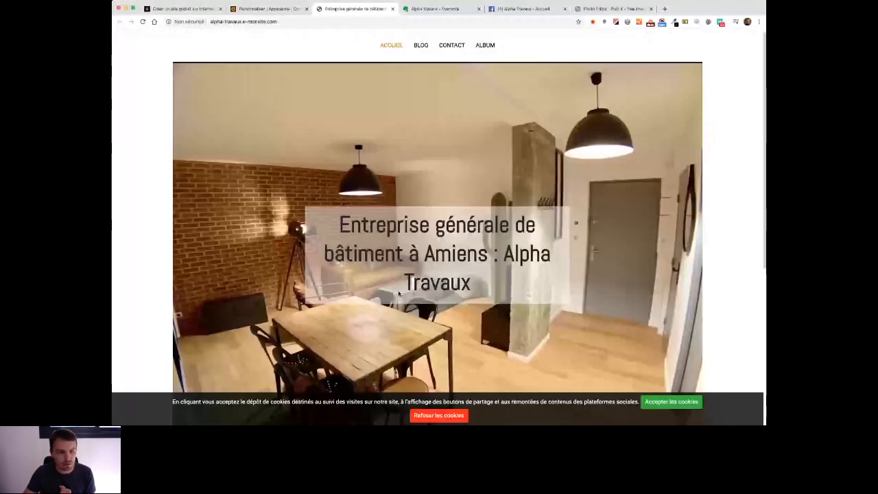
Step: Examine the live home page from the header image and its centred title to the body text, sidebar widgets and footer
scroll(459, 177, "down", 2)
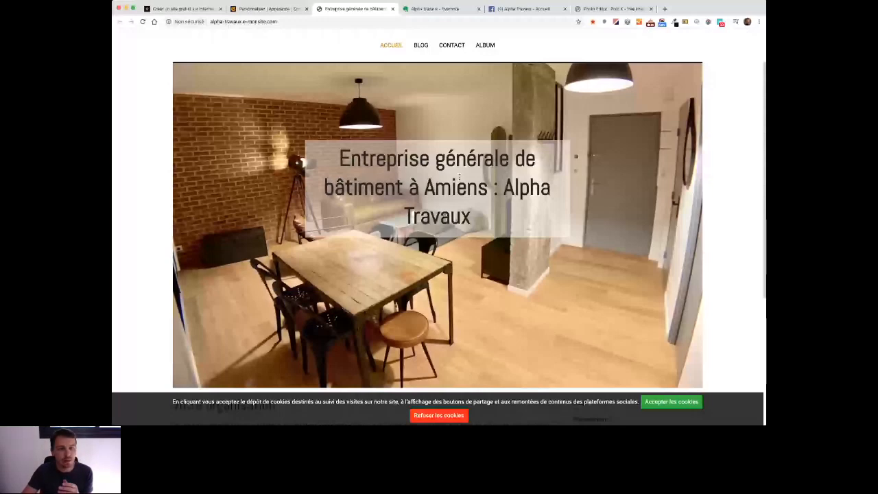
scroll(678, 227, "up", 2)
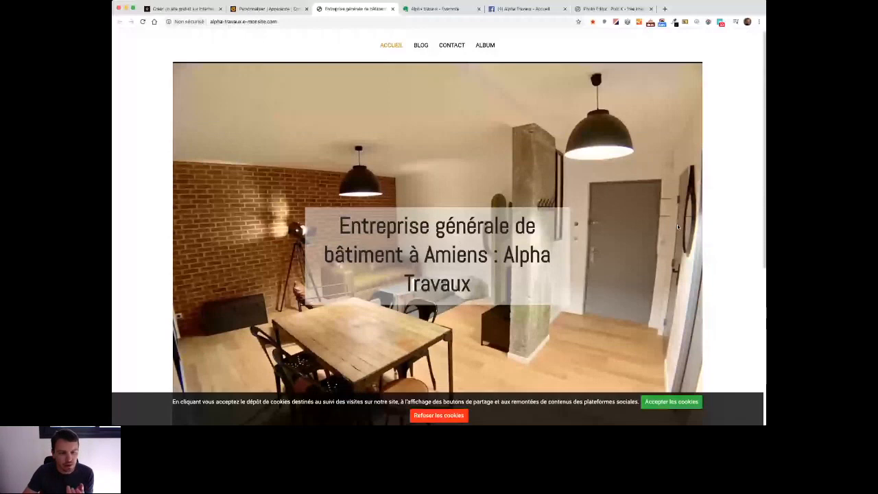
scroll(678, 227, "down", 1)
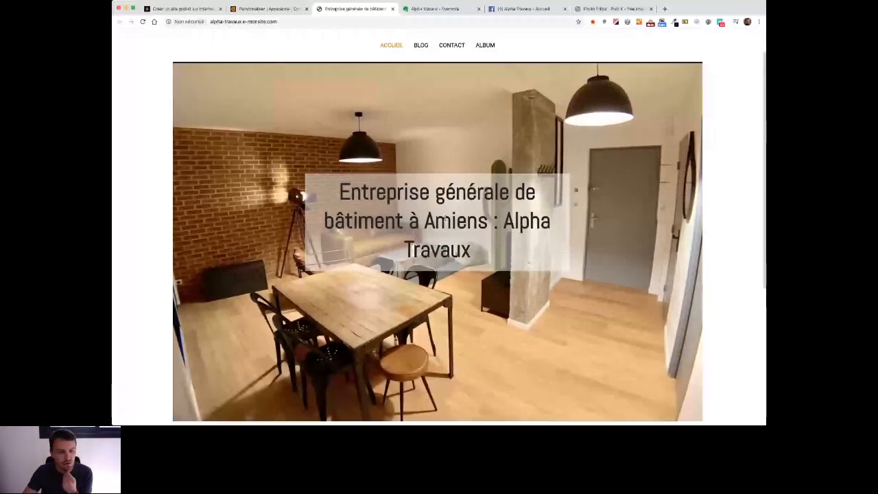
scroll(444, 218, "down", 5)
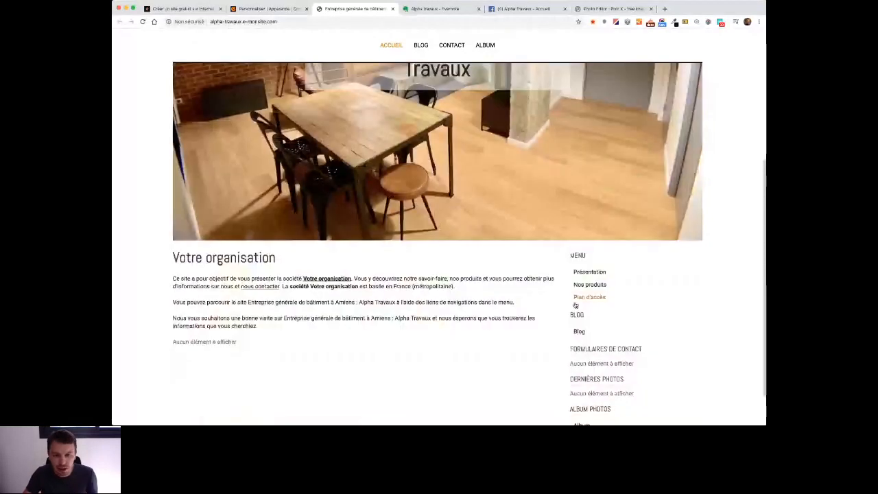
scroll(575, 306, "up", 4)
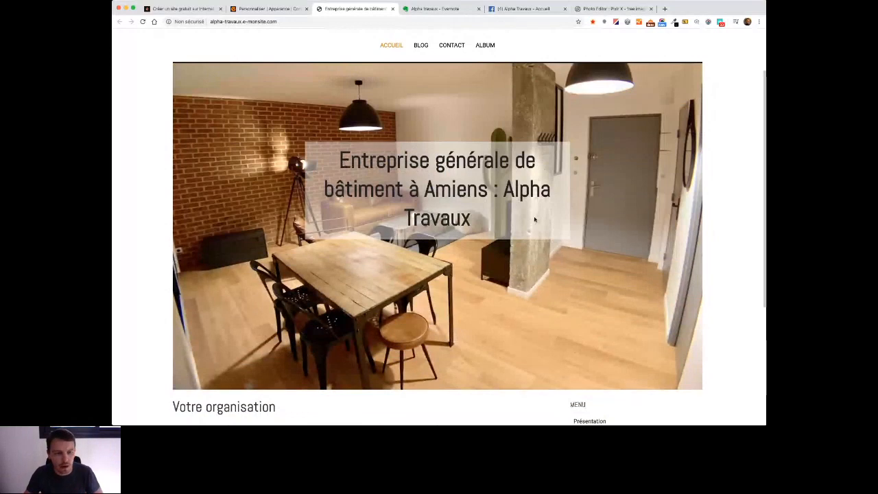
triple_click(485, 202)
left_click(541, 229)
scroll(540, 231, "down", 1)
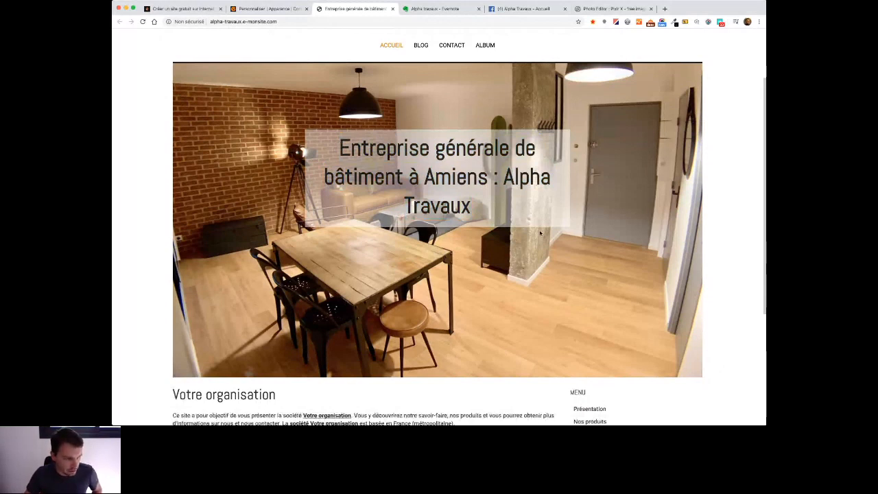
scroll(540, 234, "down", 5)
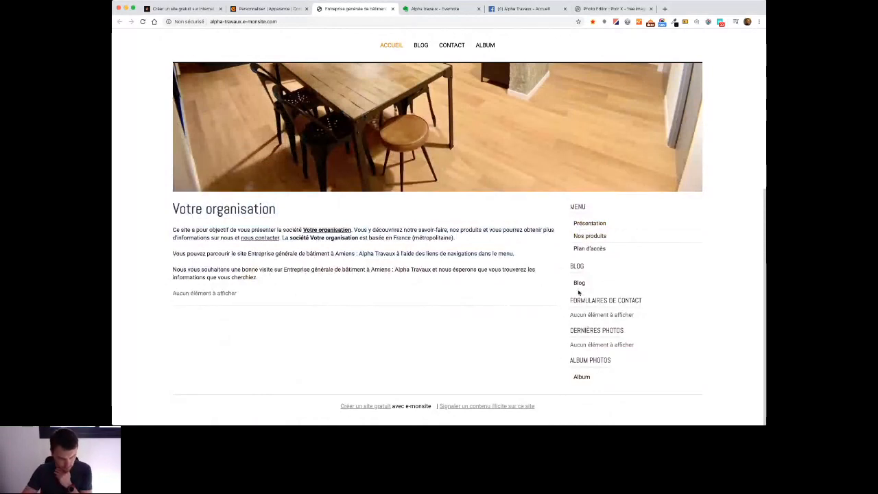
scroll(612, 261, "up", 1)
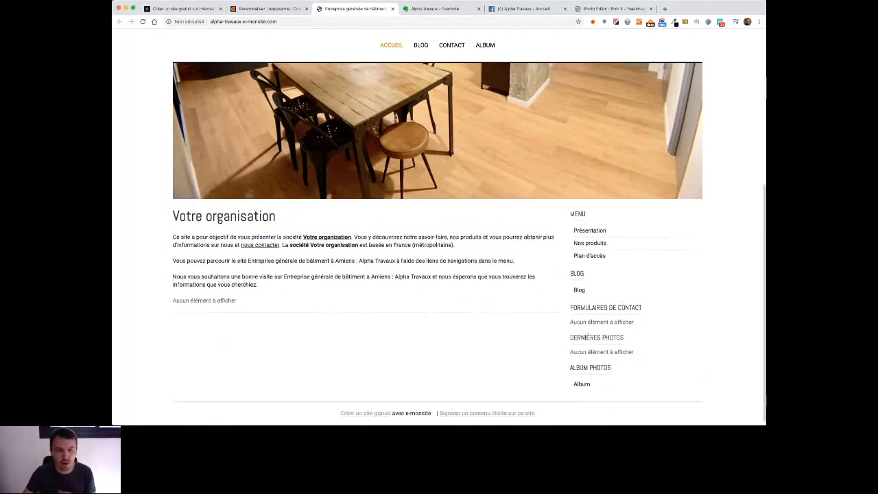
Step: Open the site's menu structure settings and compare them with the live home page and the Alpha Travaux notes in Evernote
left_click(285, 10)
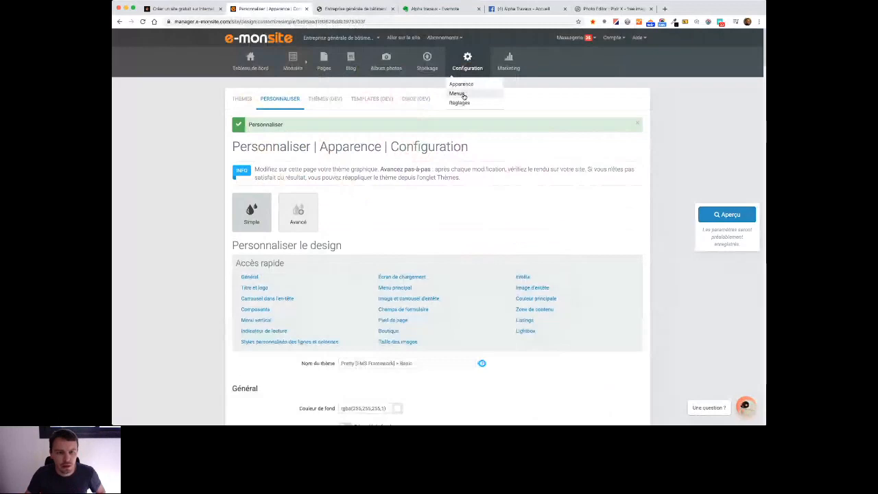
left_click(463, 95)
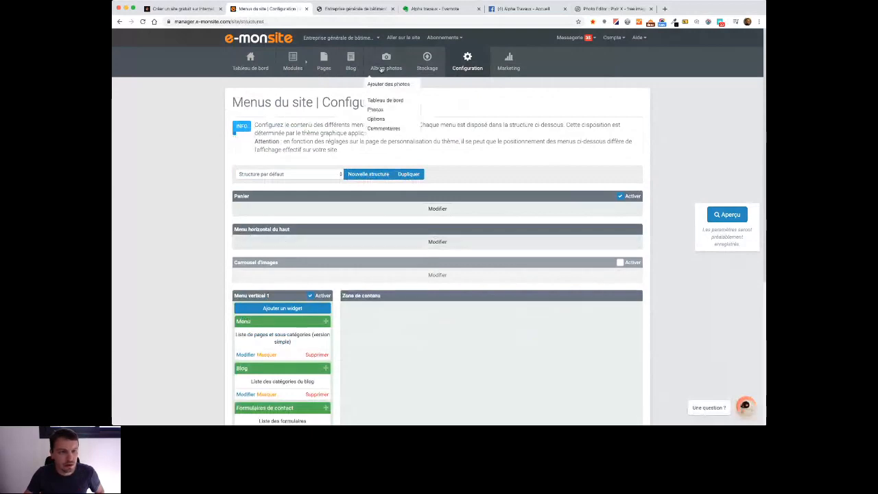
left_click(366, 10)
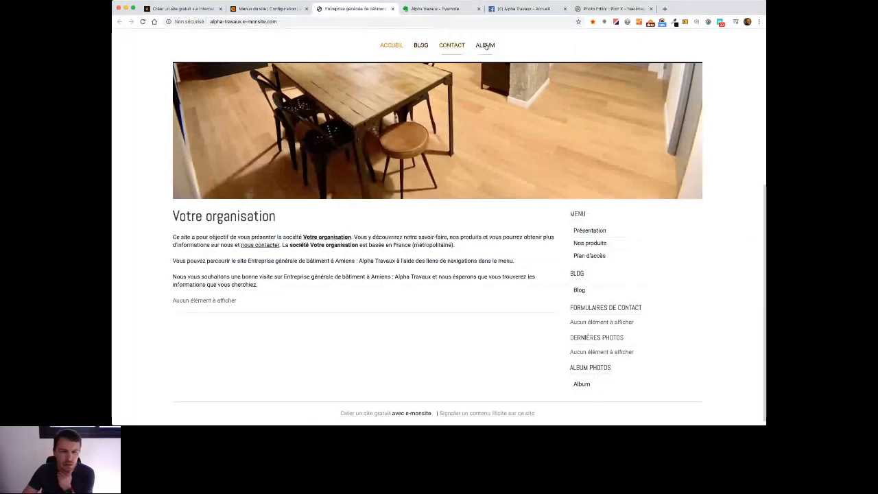
left_click(424, 10)
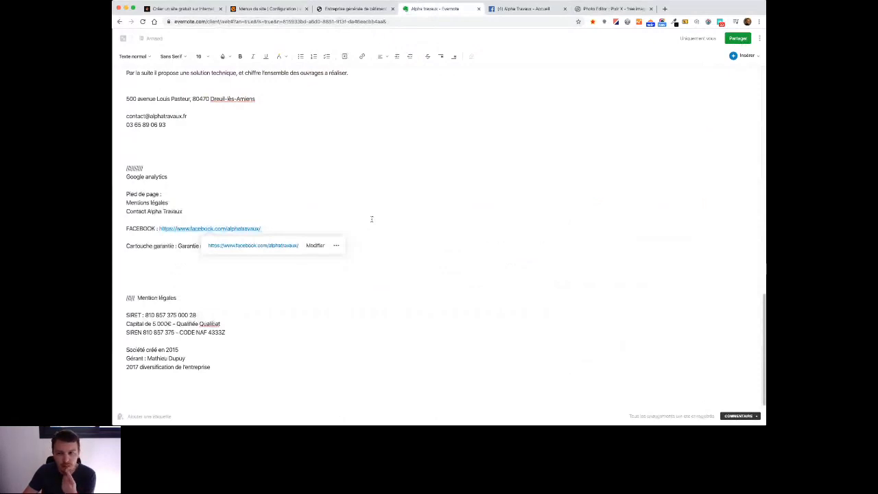
left_click(356, 9)
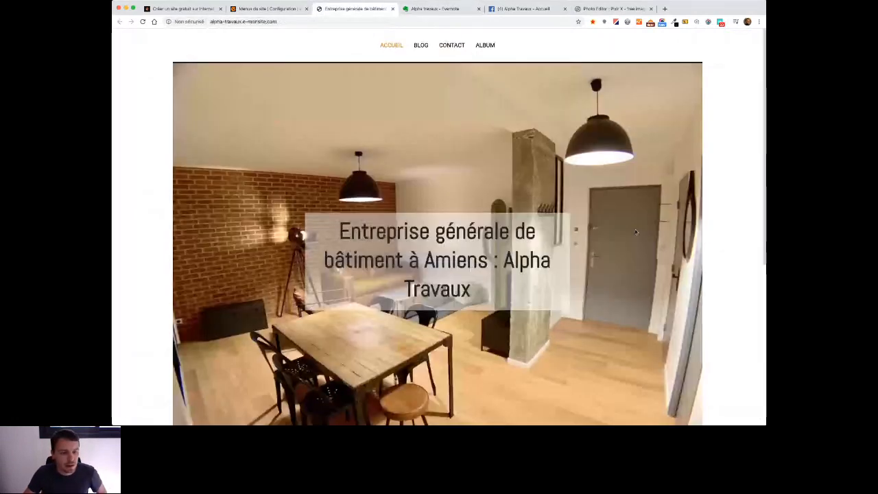
Step: Deactivate Menu vertical 1 in the default menu structure, save it, and check the live home page
key("ctrl+shift+Tab")
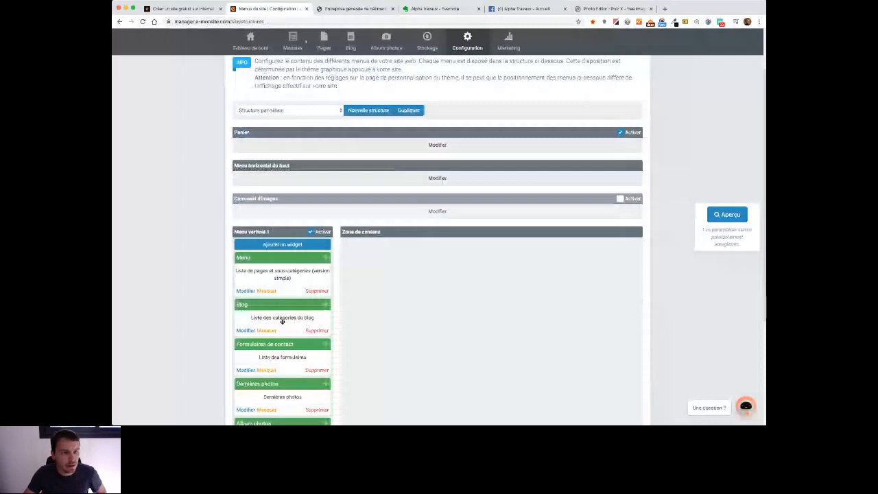
left_click(351, 8)
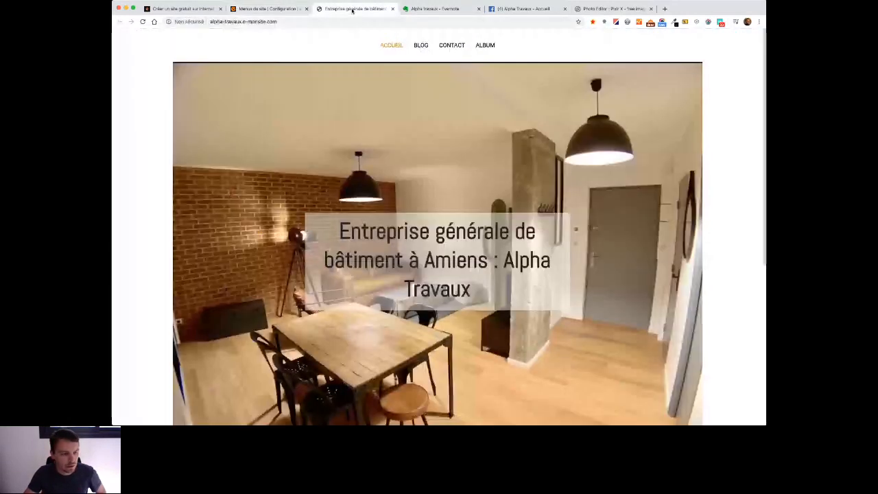
key("ctrl+shift+Tab")
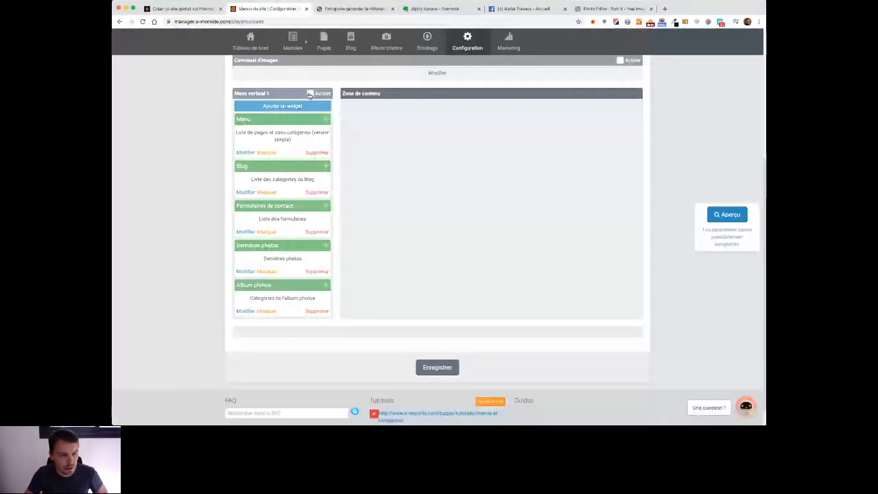
left_click(437, 367)
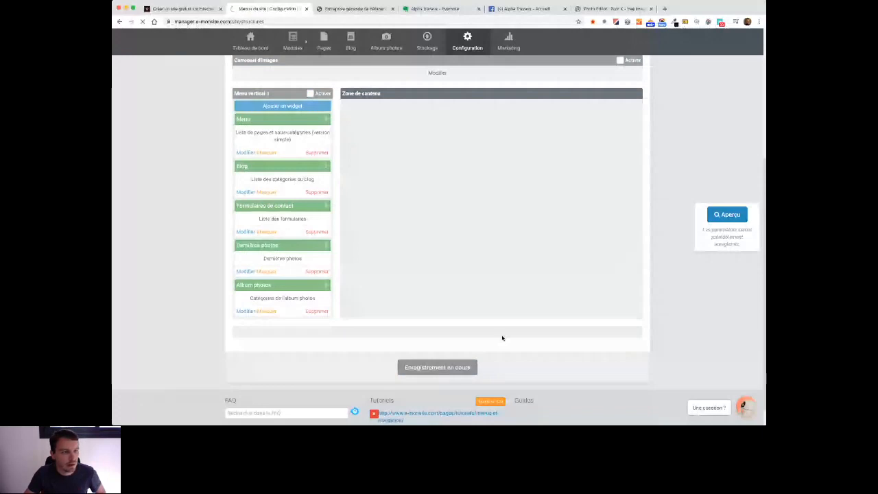
key("ctrl+Tab")
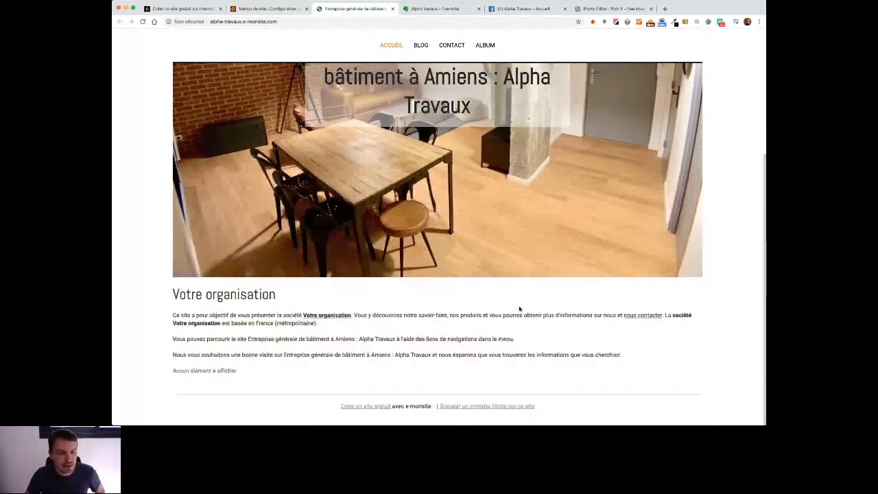
scroll(213, 397, "up", 3)
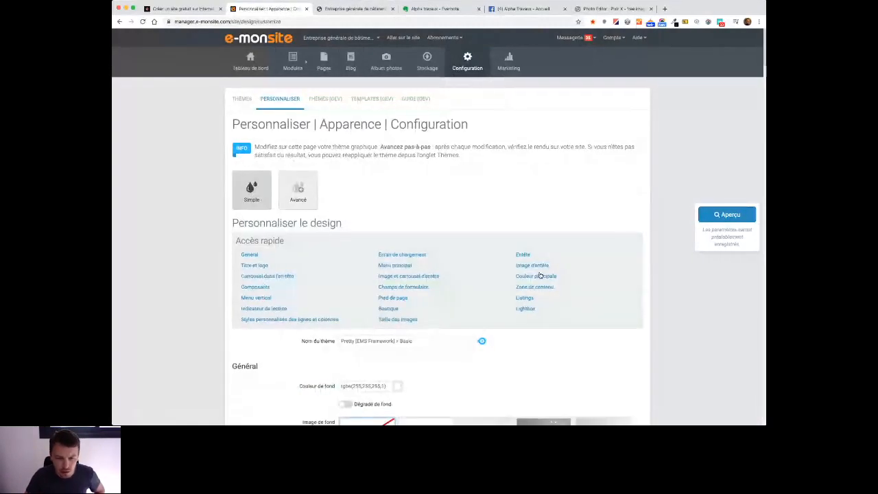
Step: Remove the background image from the theme's Image d'entête settings, save the theme, and check the live home page
left_click(540, 275)
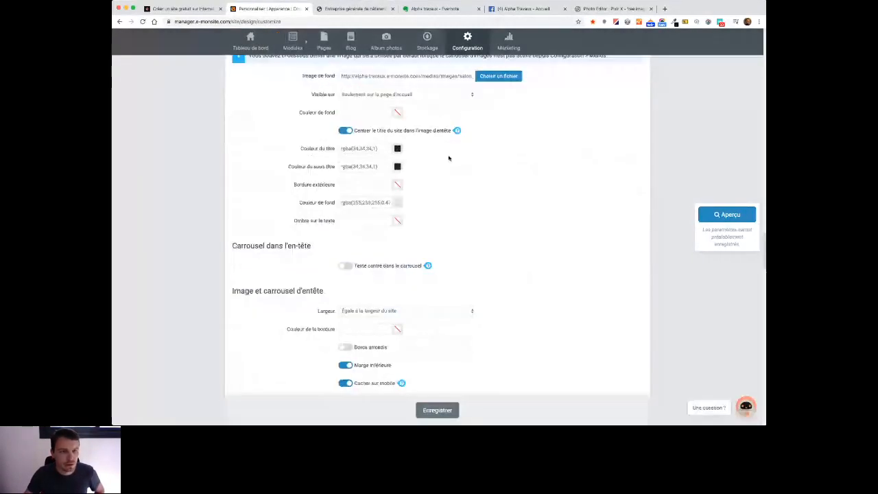
scroll(449, 158, "up", 2)
triple_click(438, 125)
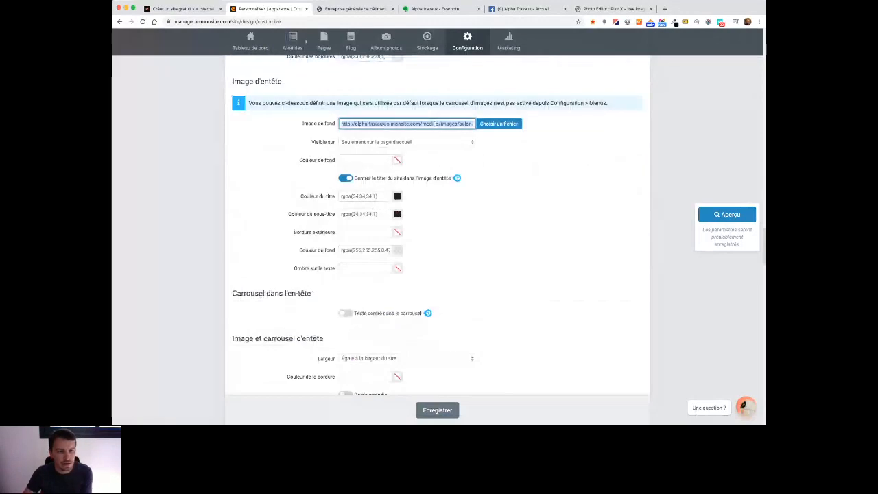
key("BackSpace")
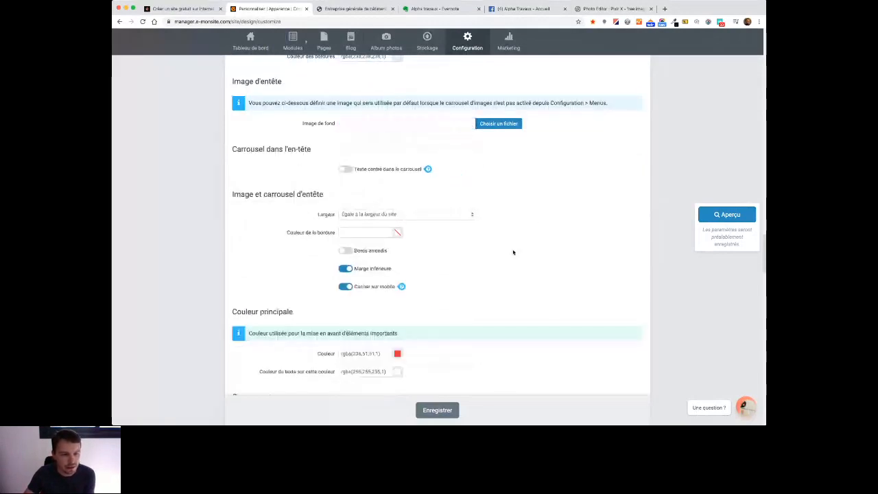
left_click(448, 411)
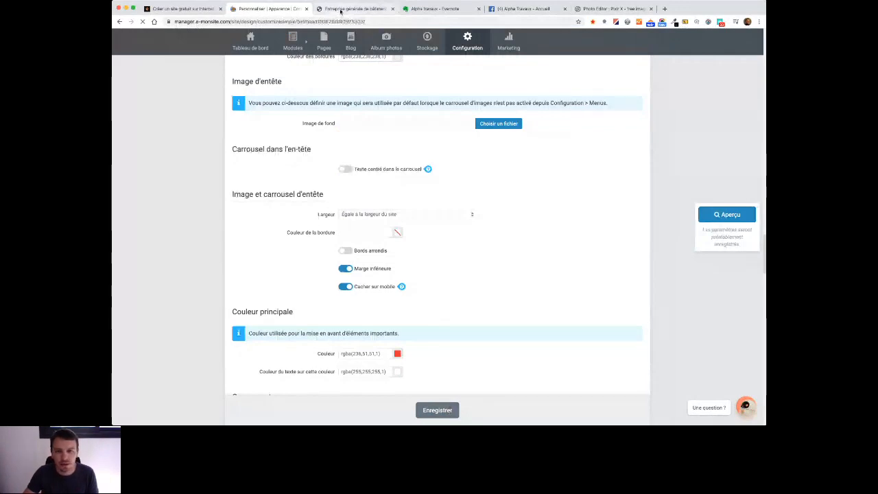
left_click(341, 10)
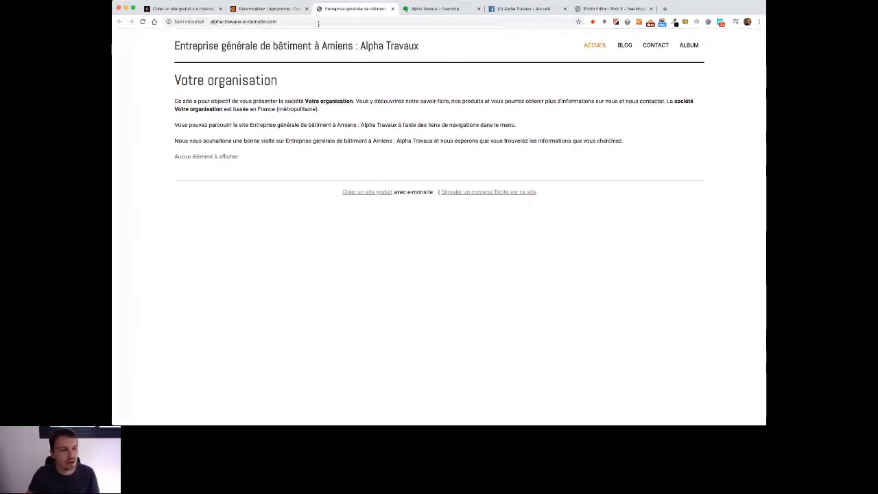
Step: Open the general site information settings and compare the site title with the header on the live home page
left_click(281, 9)
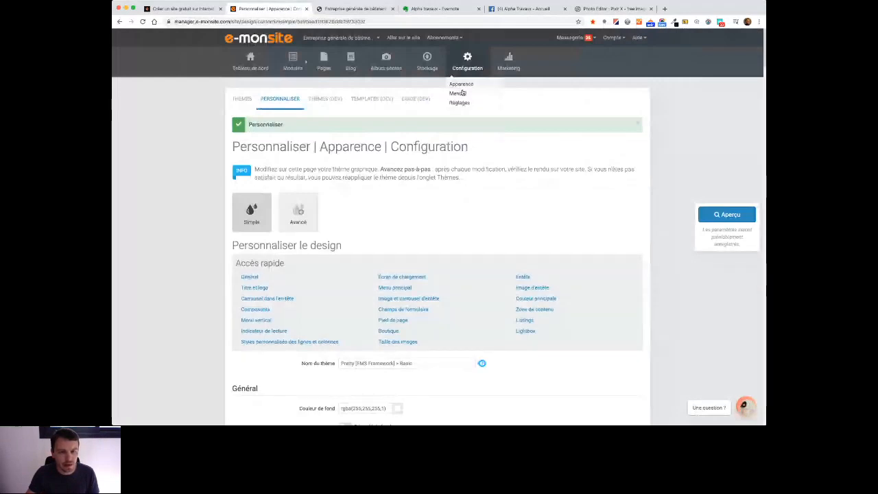
left_click(459, 103)
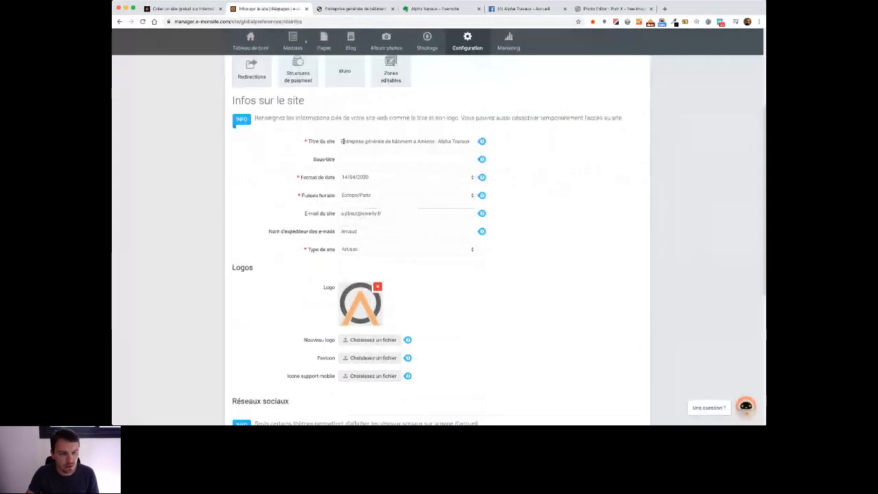
left_click_drag(341, 141, 475, 144)
left_click(405, 141)
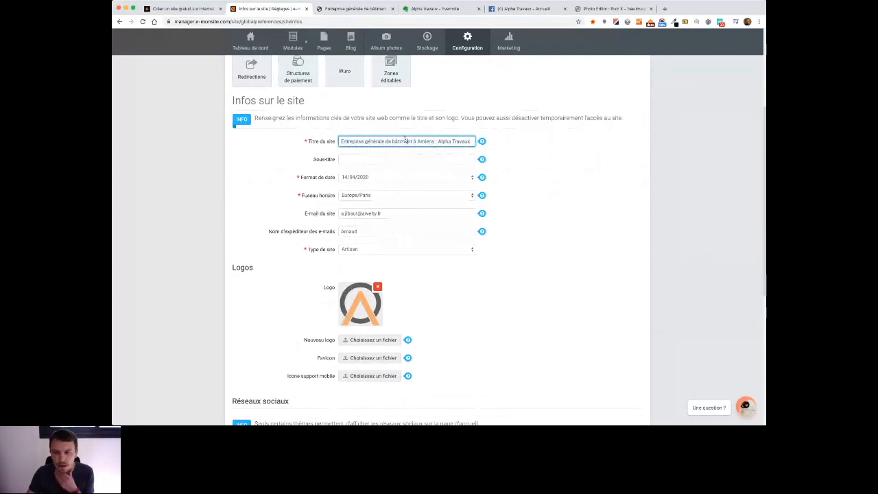
key("ctrl+Tab")
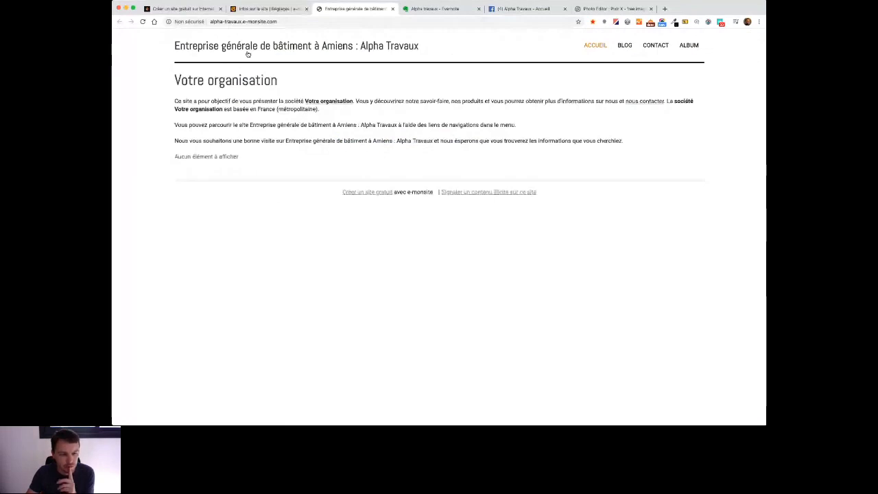
key("ctrl+shift+Tab")
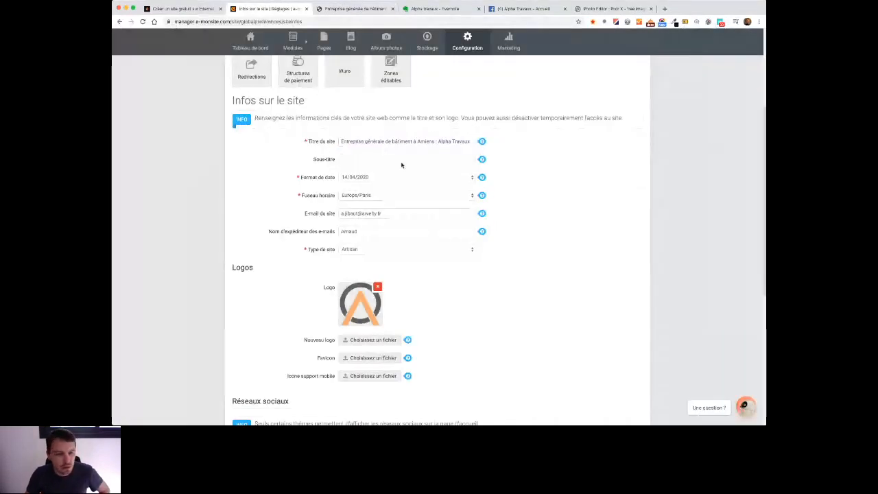
Step: Review the date format, time zone, sender name, logo and social network fields in the site information, and return to the live home page
left_click_drag(558, 171, 527, 197)
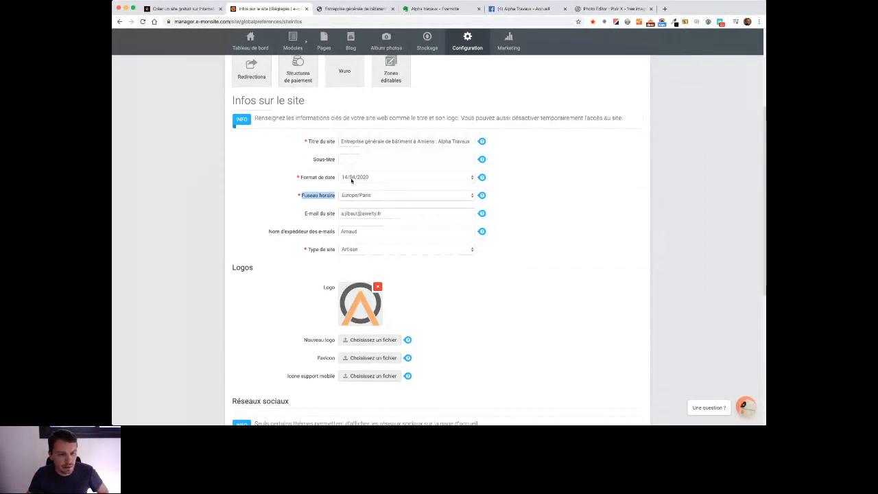
left_click(384, 180)
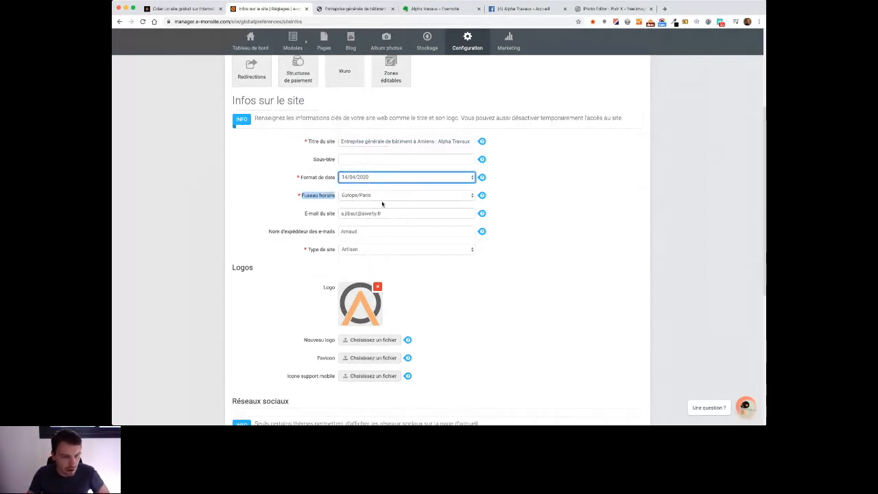
scroll(429, 170, "down", 3)
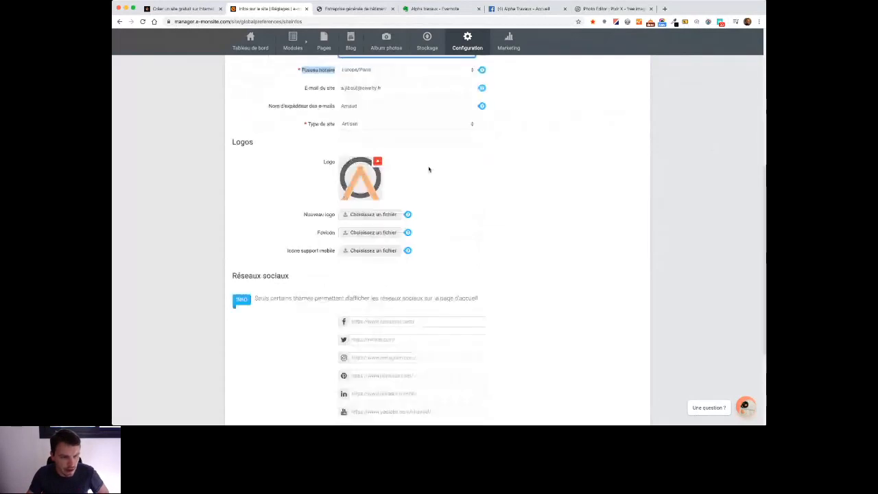
left_click(367, 106)
left_click(556, 143)
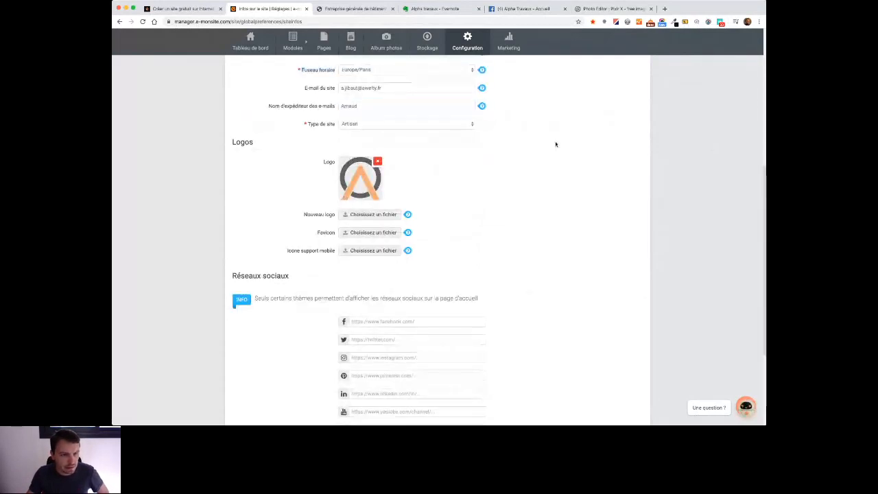
scroll(597, 161, "down", 1)
scroll(255, 94, "down", 1)
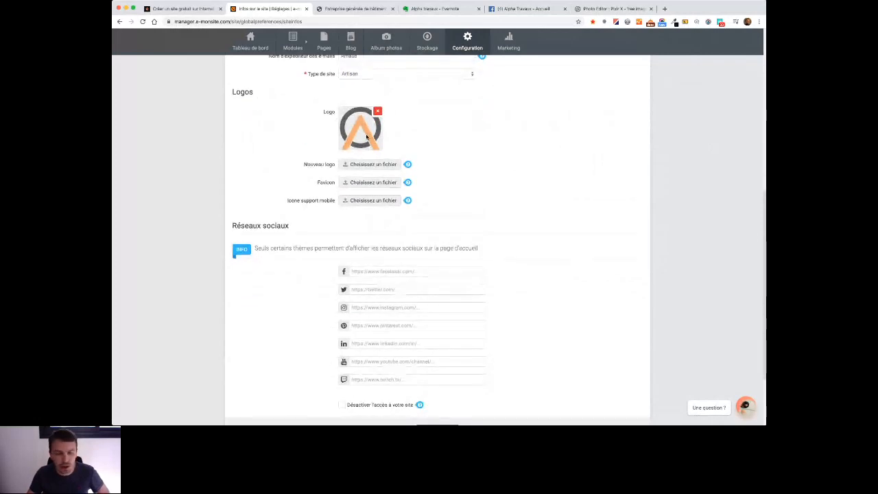
left_click(337, 9)
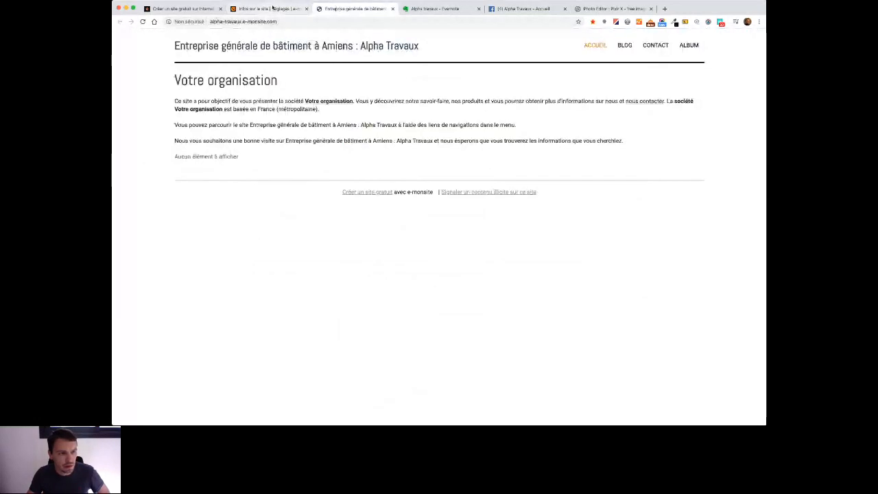
Step: Choose logo.png as both the favicon and the mobile icon in the site information settings
left_click(273, 9)
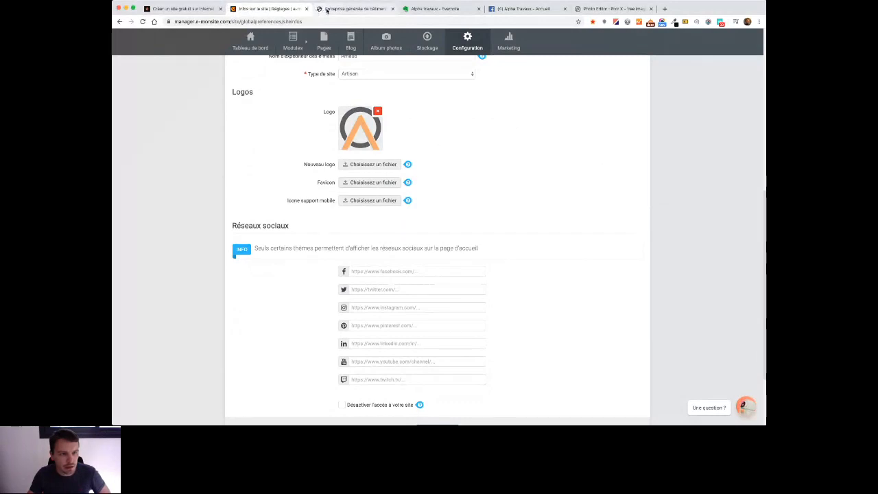
left_click(327, 10)
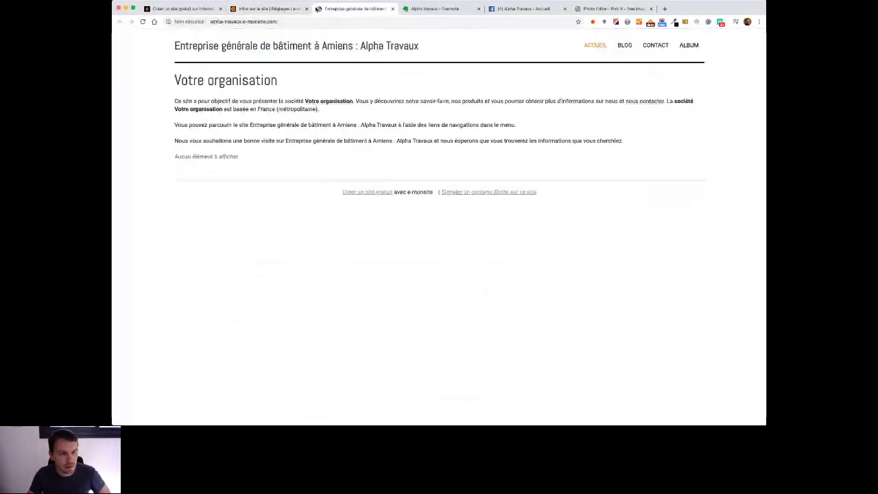
left_click(310, 9)
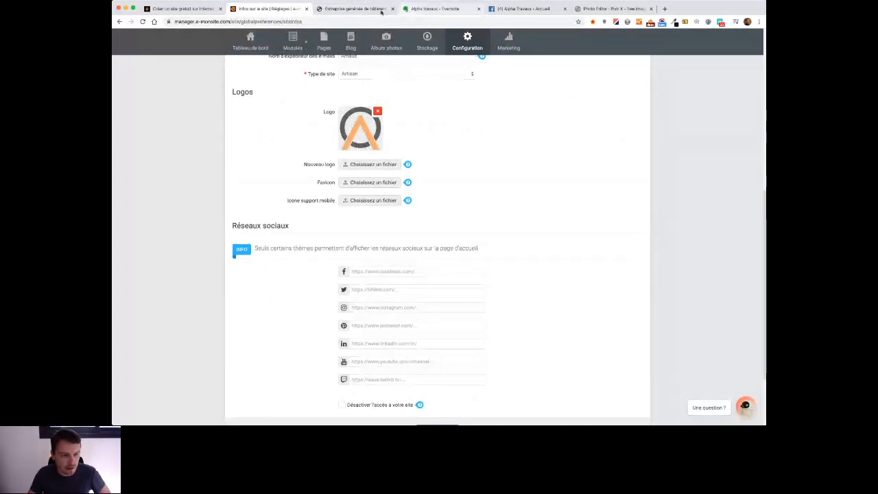
left_click(374, 183)
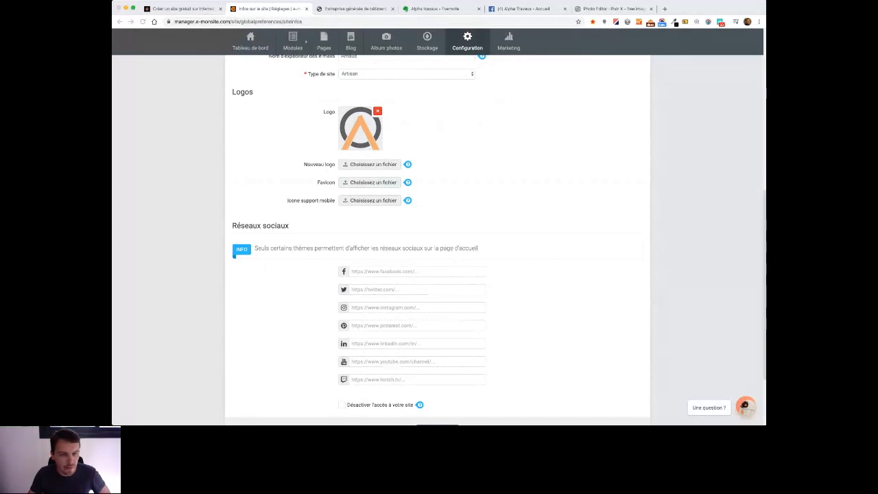
left_click(639, 336)
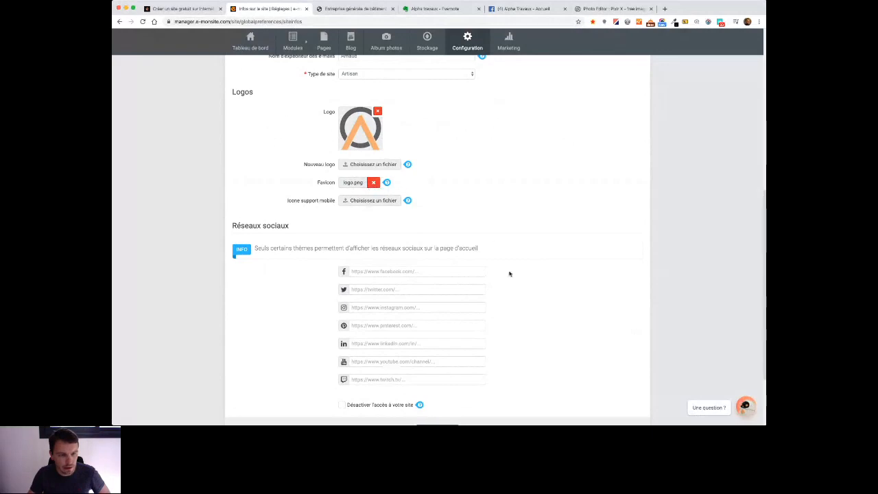
scroll(425, 233, "down", 1)
left_click(352, 196)
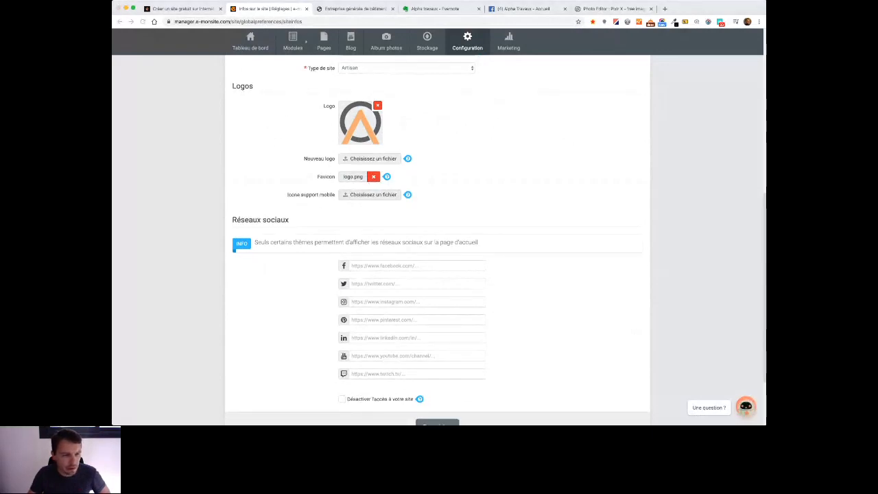
double_click(326, 145)
Step: Add the Alpha Travaux Facebook page address to the social networks, save the site information, and check the live home page's default text
scroll(470, 292, "down", 3)
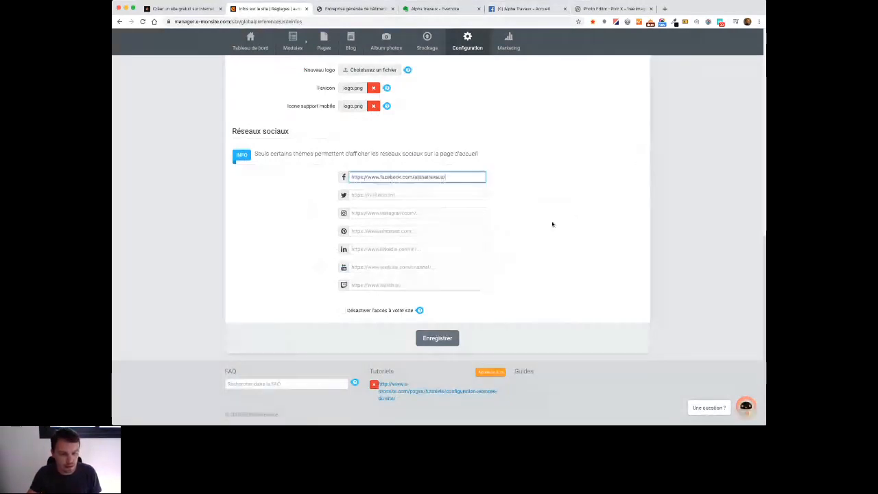
left_click(440, 338)
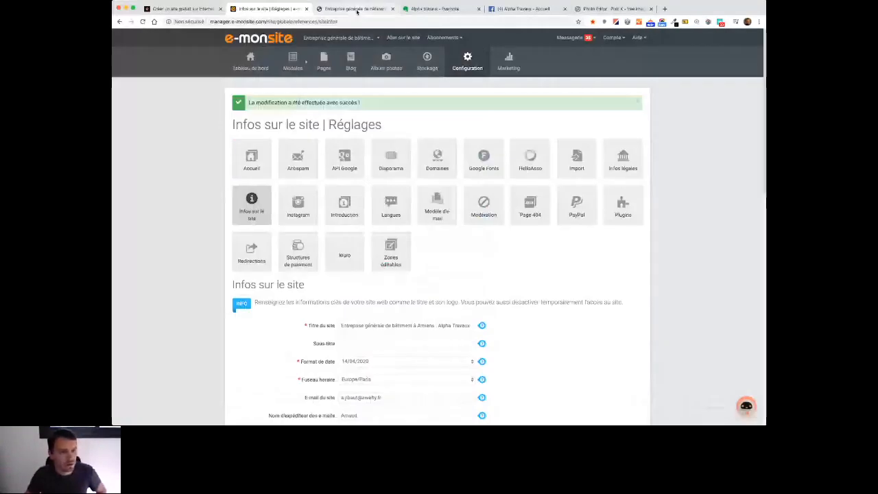
left_click(356, 9)
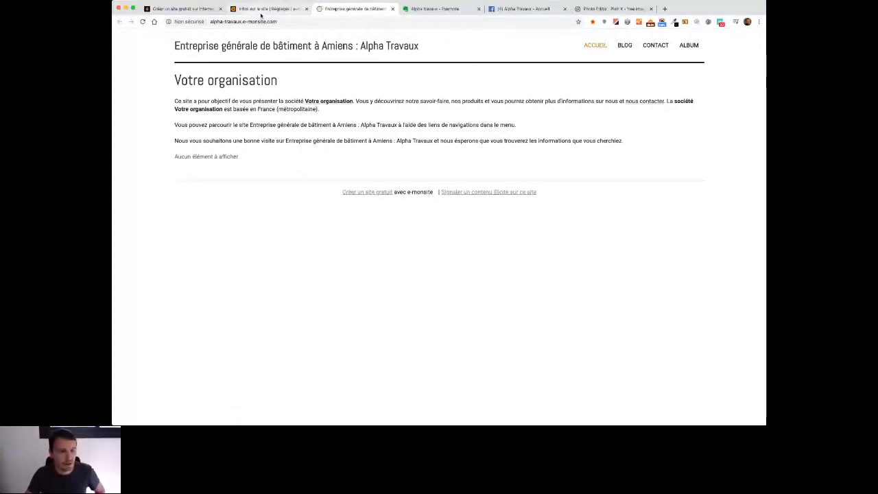
left_click_drag(172, 75, 343, 158)
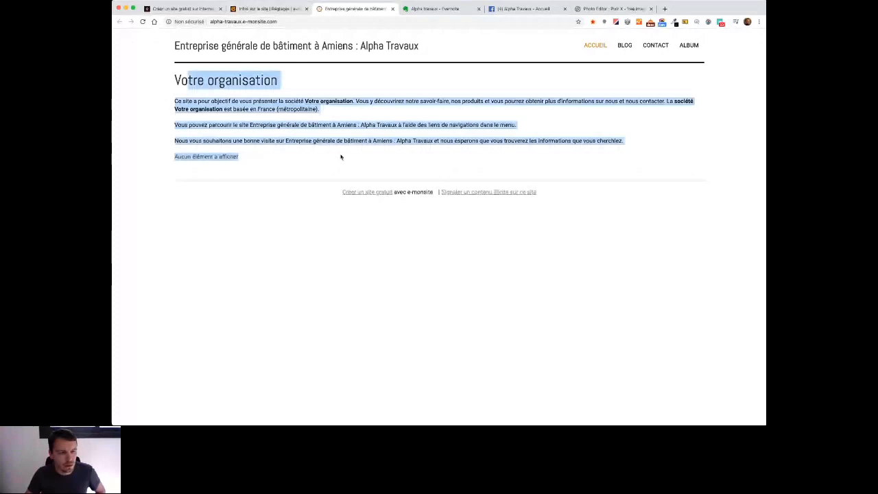
left_click(357, 162)
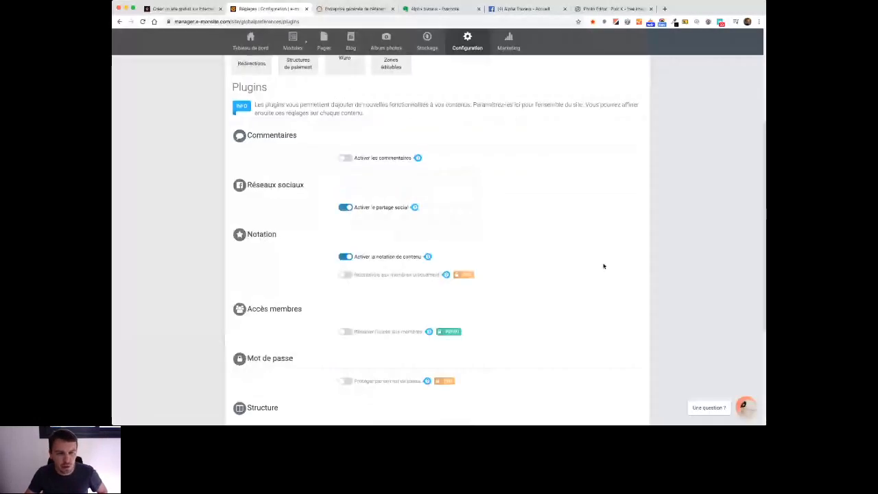
Step: Disable social sharing and content rating in the site-wide plugin settings, and save them
scroll(603, 266, "down", 2)
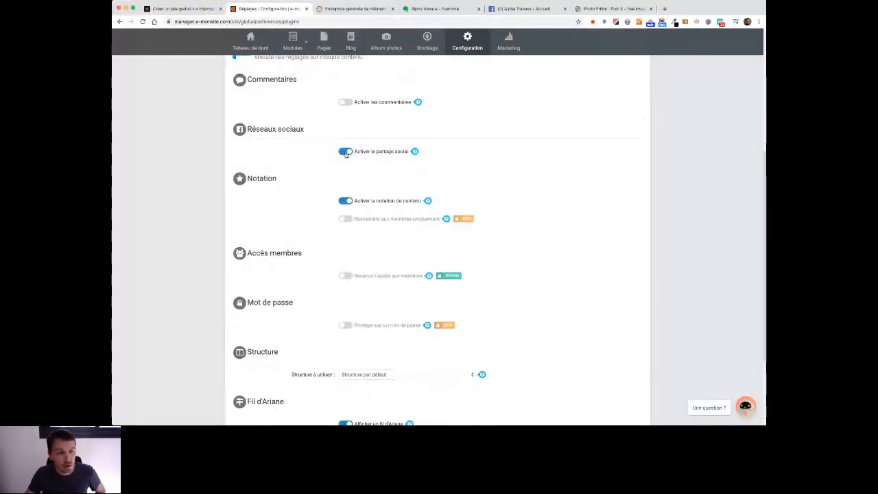
scroll(352, 183, "up", 1)
left_click(345, 197)
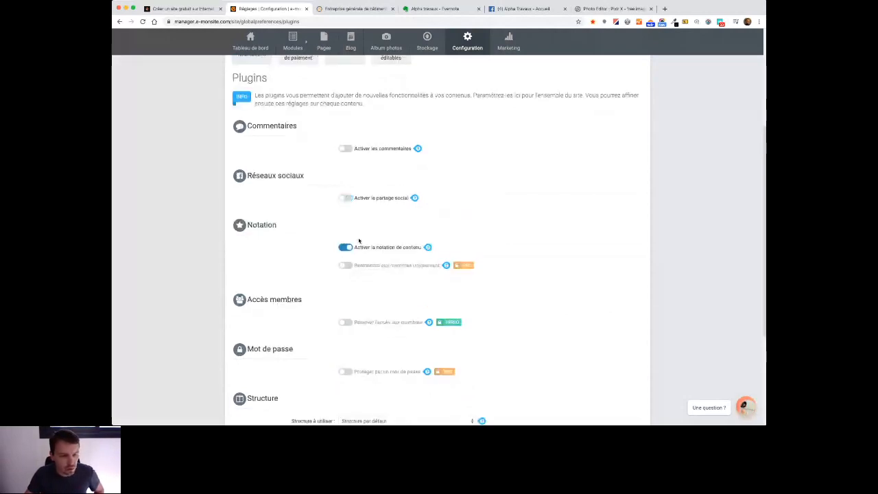
left_click(345, 247)
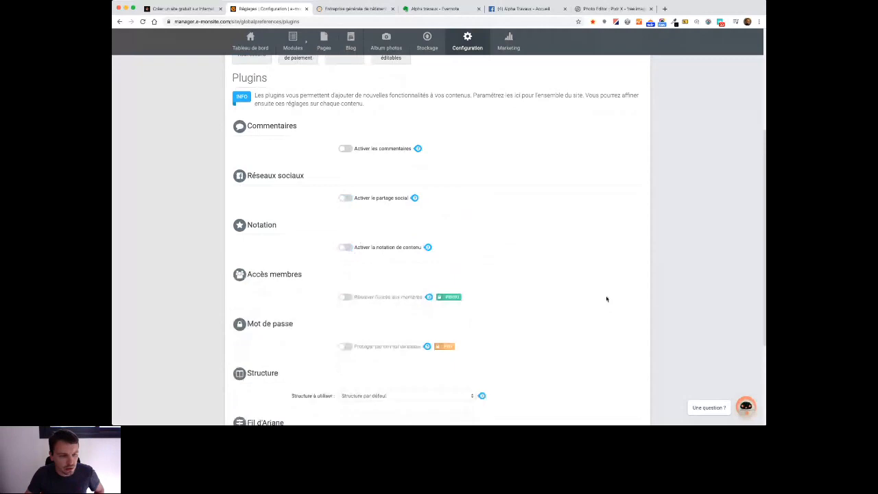
scroll(297, 148, "down", 2)
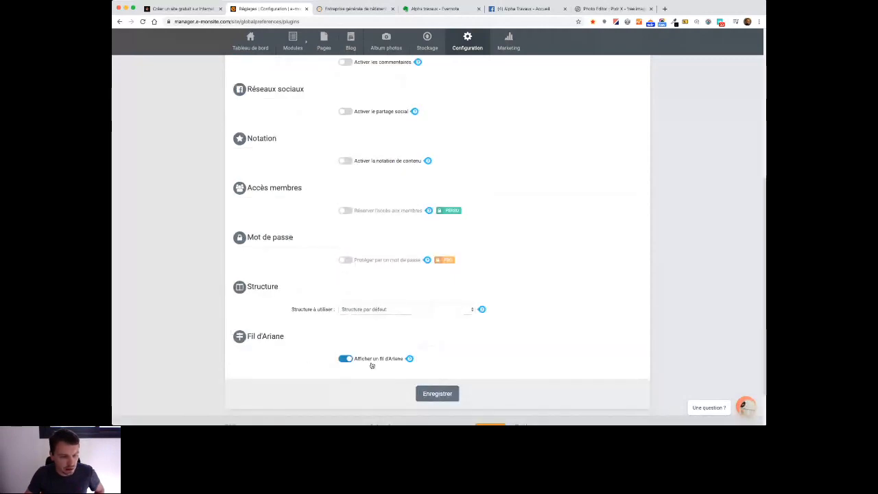
left_click(438, 393)
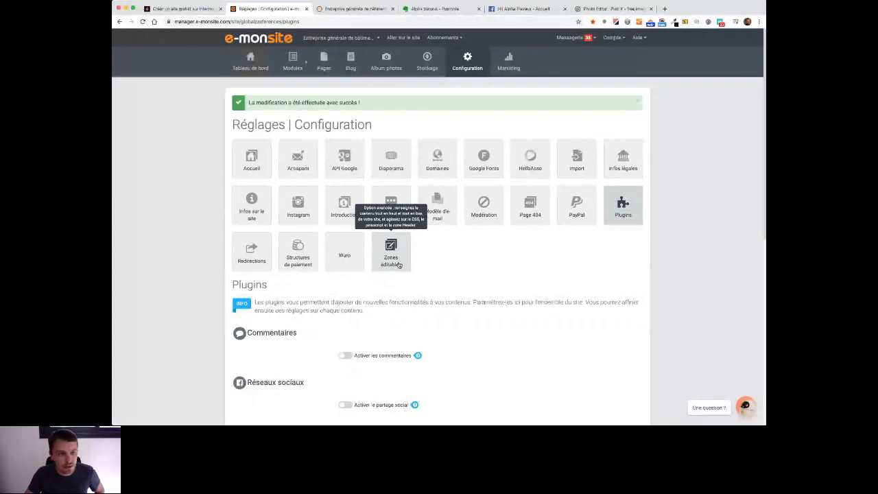
Step: Open the home page for editing and compare its title and text with the live home page
key("ctrl+Tab")
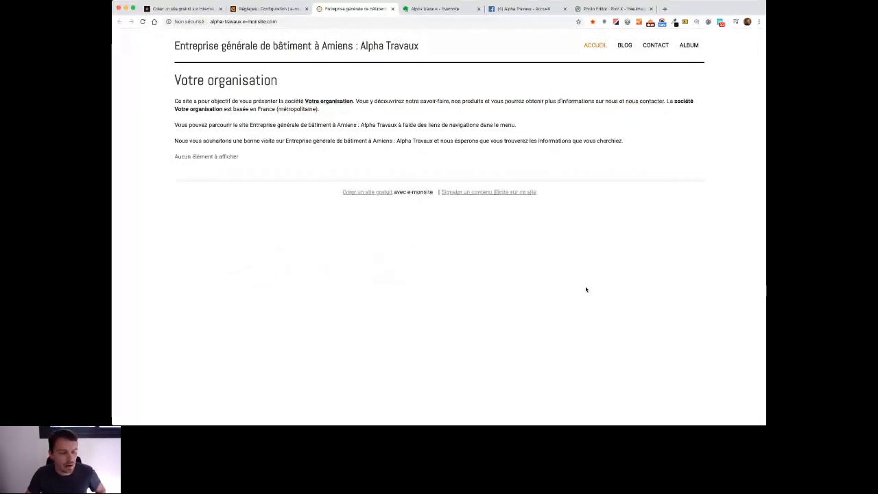
left_click(261, 9)
mouse_move(446, 37)
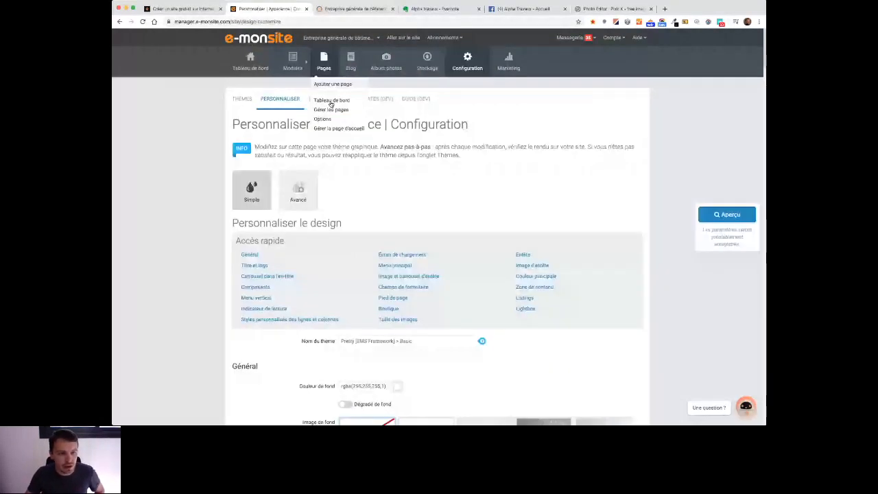
left_click(339, 129)
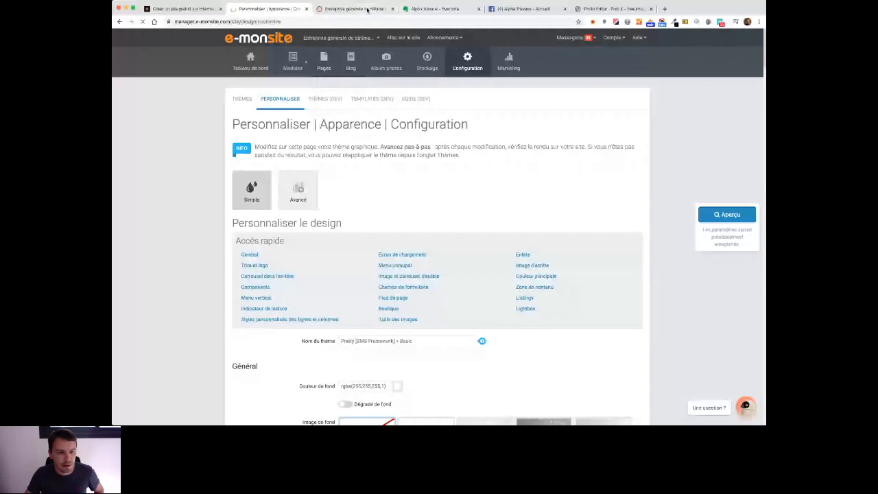
left_click(369, 9)
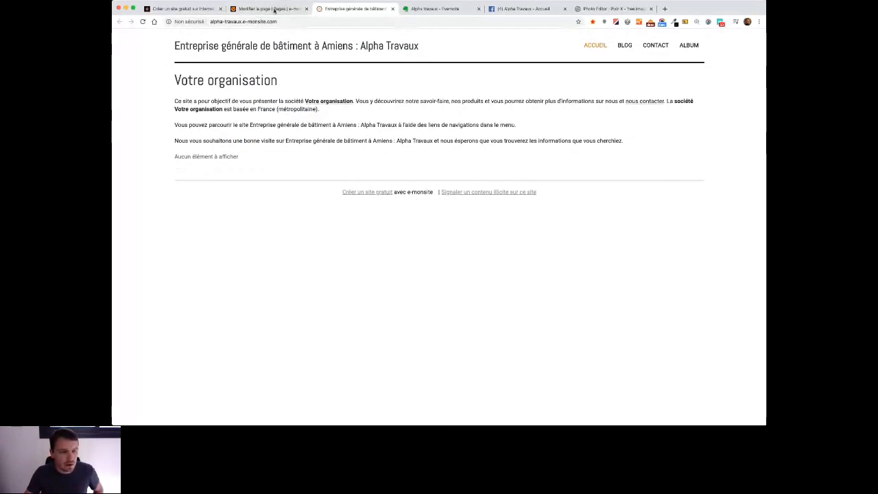
left_click(274, 9)
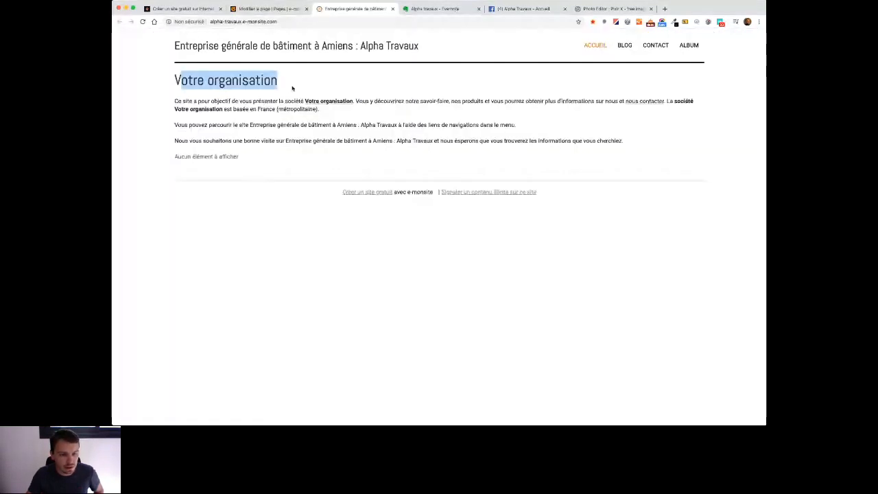
key("ctrl+shift+Tab")
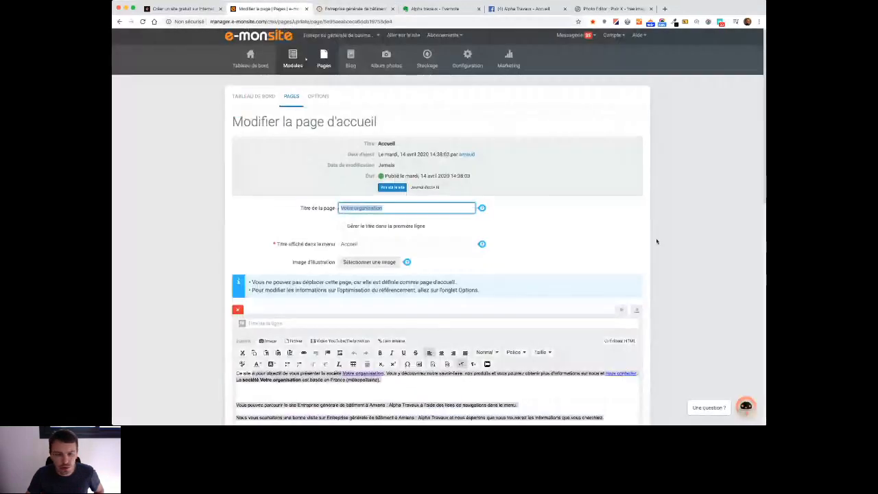
scroll(657, 241, "down", 1)
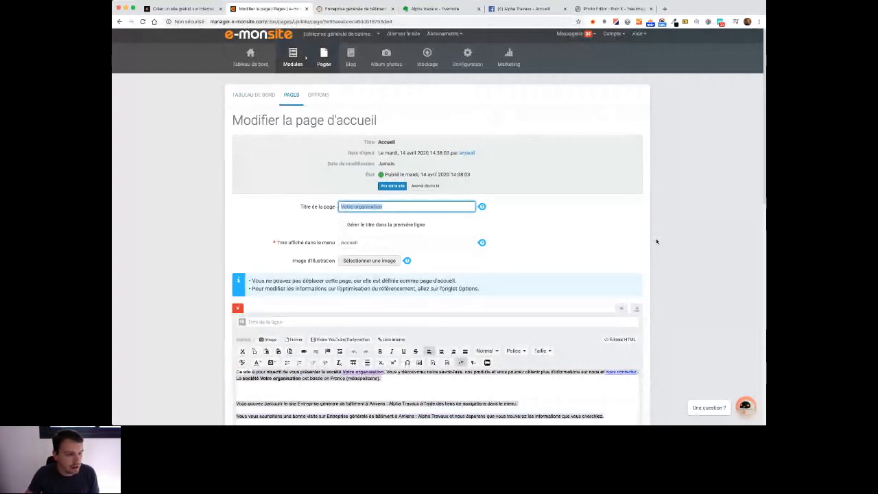
Step: Set the home page title to "Entreprise générale de bâtiment Amiens : Alpha Travaux", using the wording in the Evernote note
left_click(435, 9)
left_click_drag(126, 199, 227, 198)
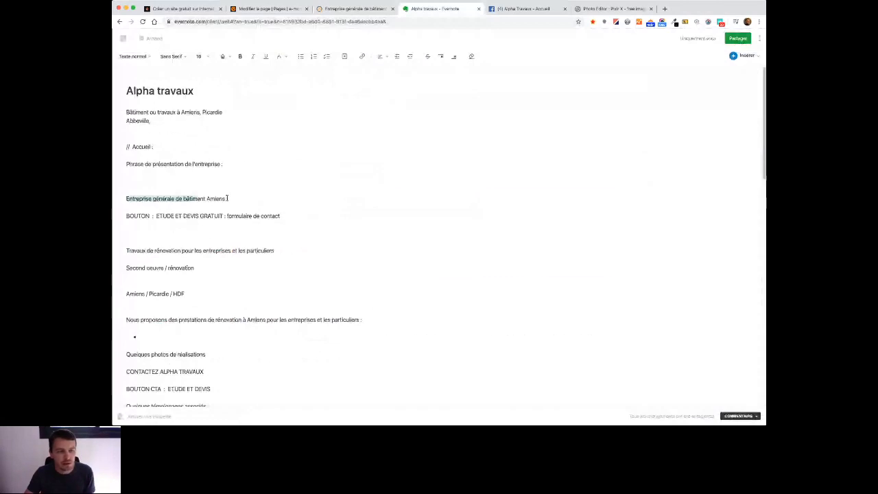
left_click(356, 9)
double_click(273, 81)
left_click(283, 9)
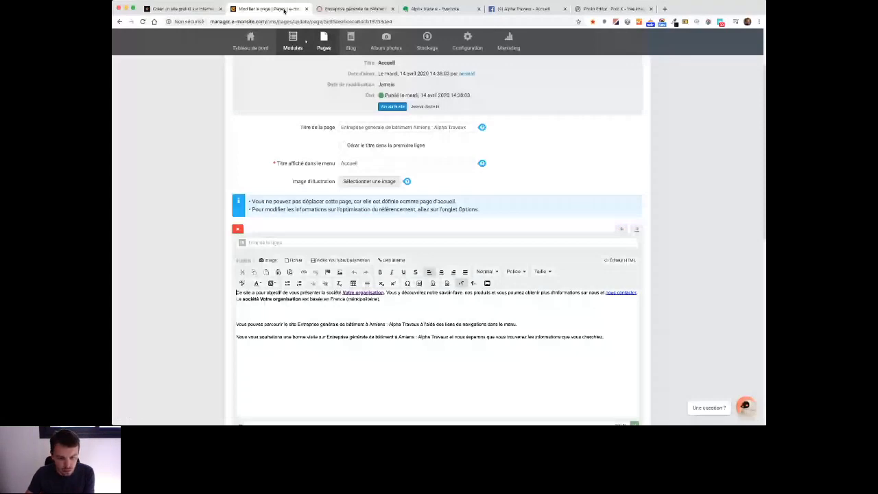
Step: Manage the page title in the first line, centre that heading, and remove " : Alpha Travaux" from it
left_click(342, 144)
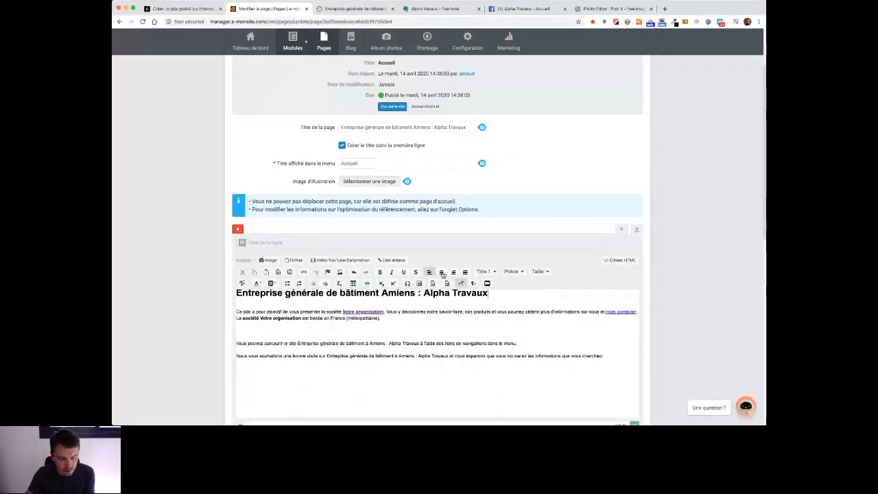
left_click(442, 272)
left_click_drag(492, 294, 566, 297)
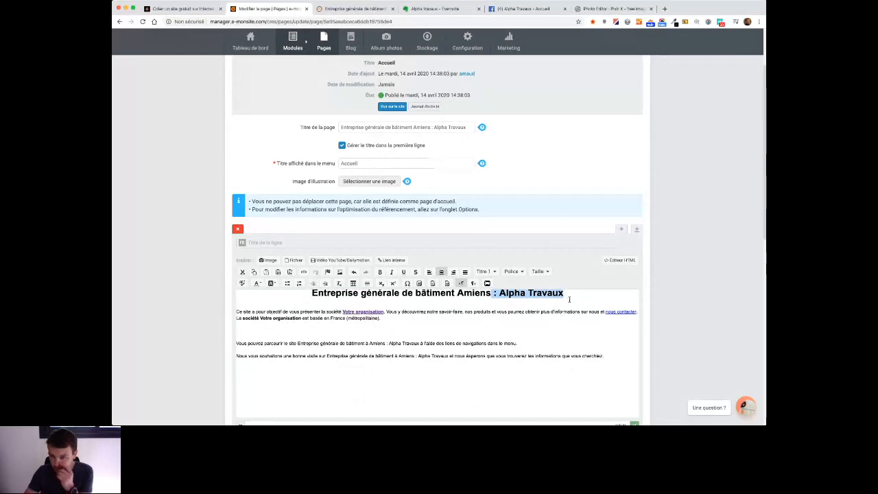
key("BackSpace")
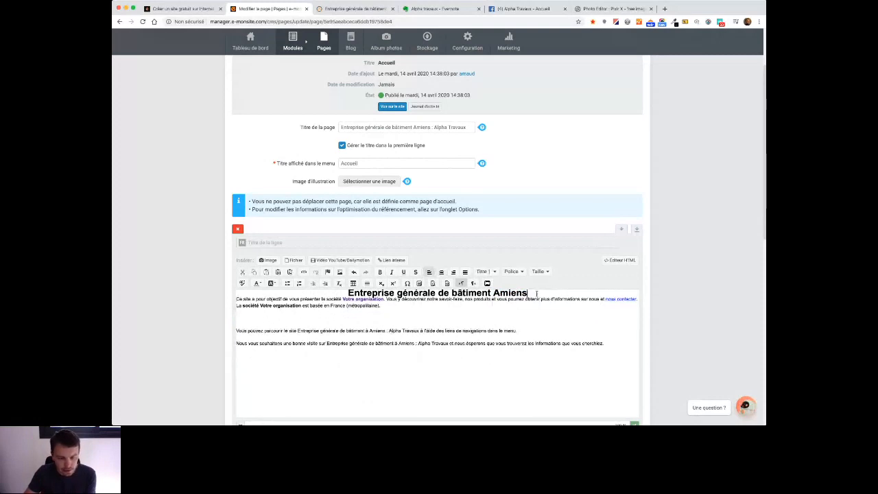
scroll(666, 256, "down", 3)
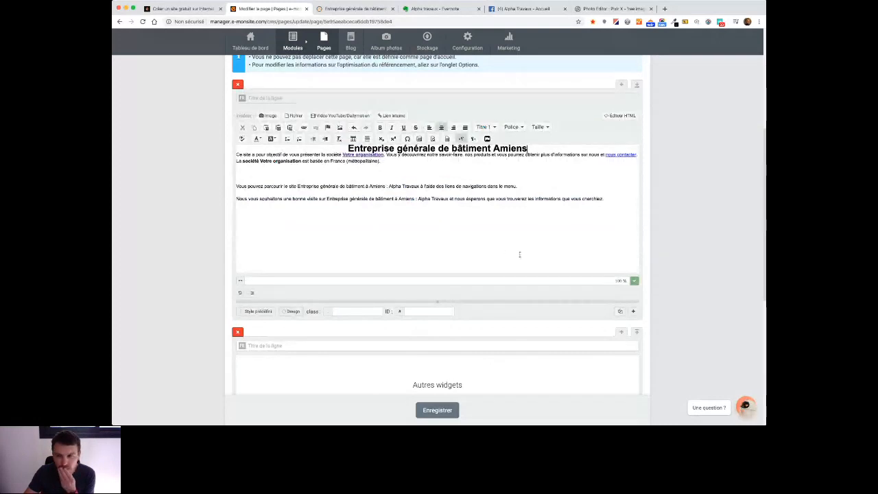
left_click_drag(616, 199, 247, 146)
key("BackSpace")
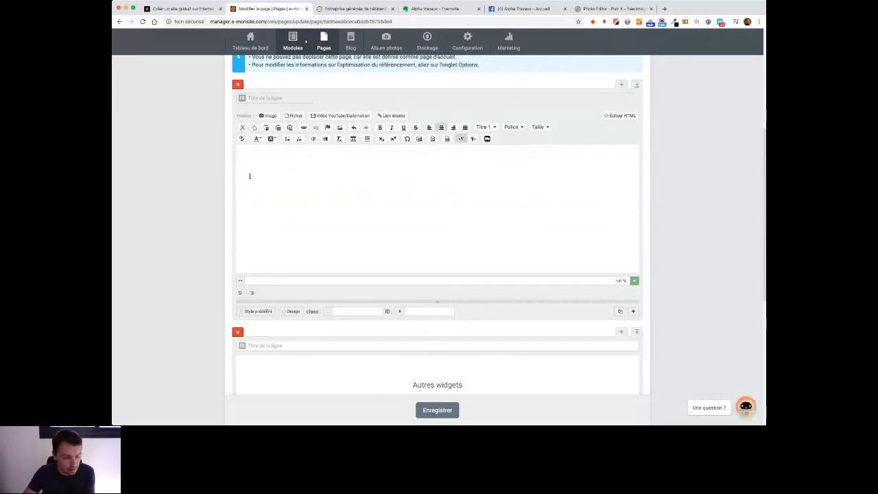
key("super+z")
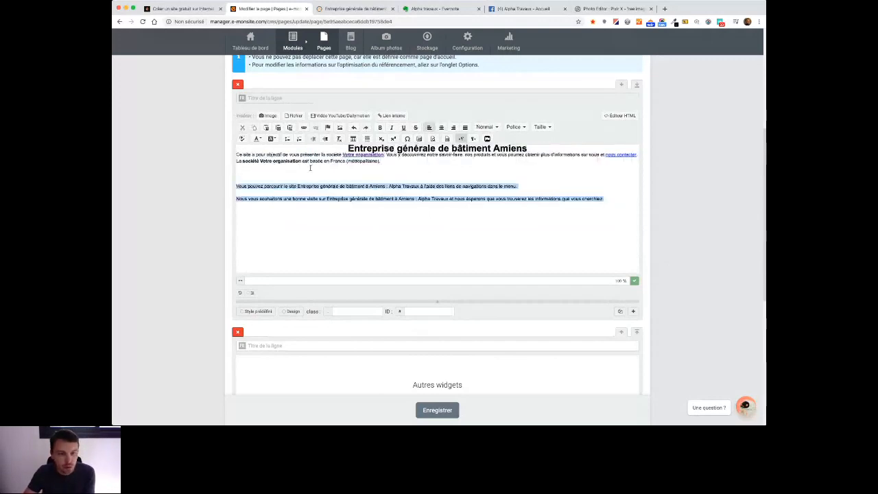
Step: Delete the default presentation paragraphs below the home page heading, keeping the heading itself
left_click_drag(603, 198, 236, 155)
key("BackSpace")
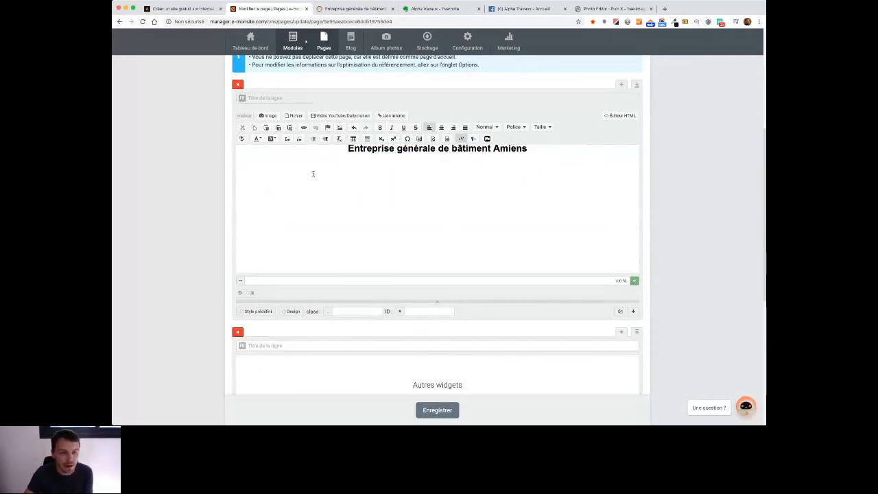
scroll(555, 268, "up", 2)
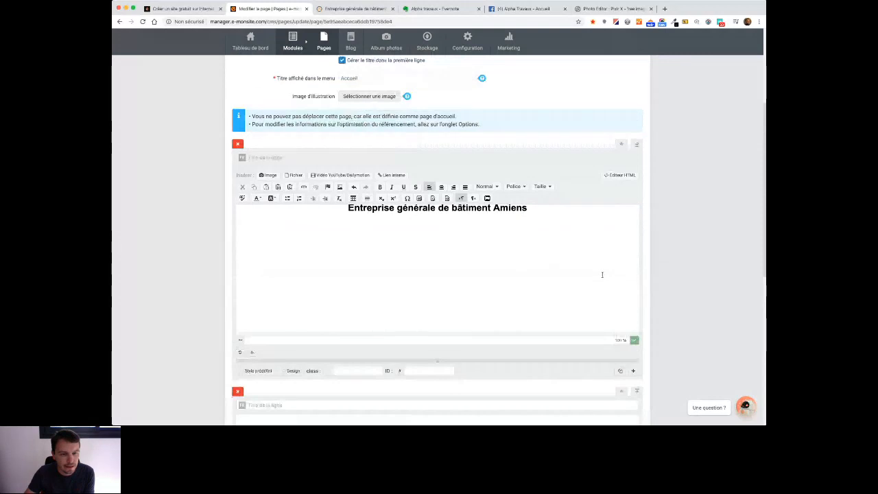
scroll(593, 269, "down", 1)
scroll(320, 109, "up", 2)
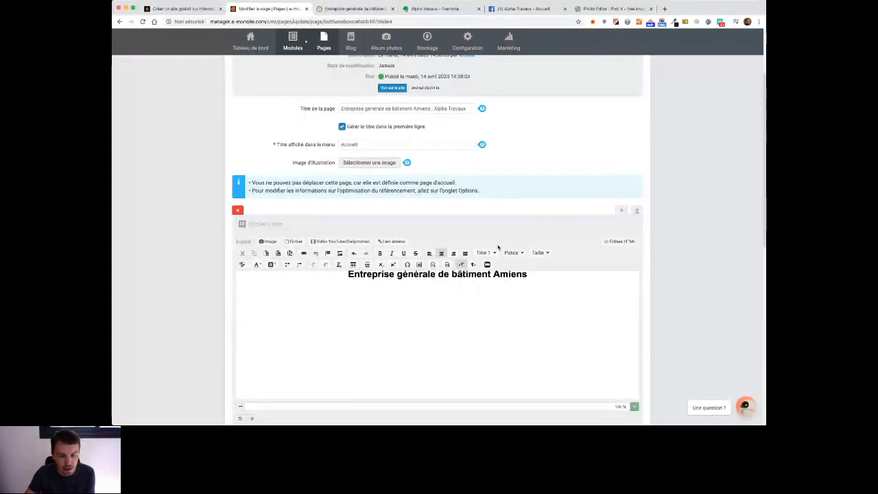
scroll(476, 275, "down", 1)
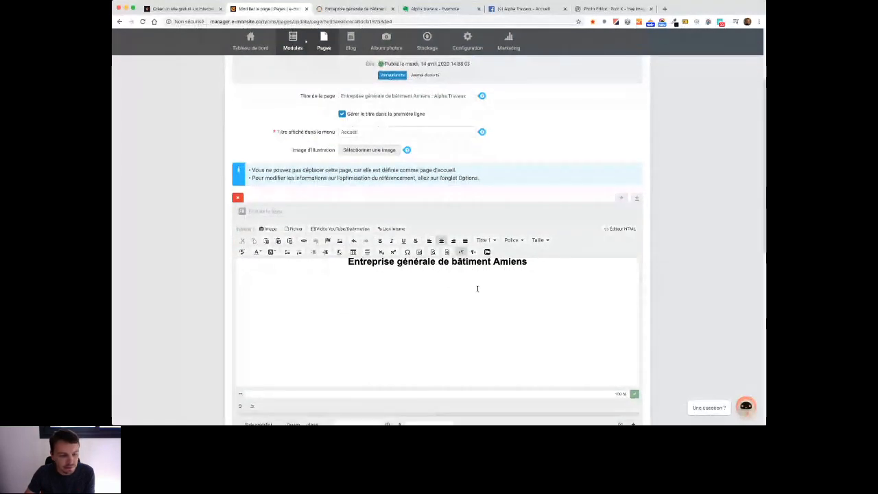
Step: Compare the menu title set for the home page with the navigation menu on the live site
scroll(473, 261, "down", 3)
scroll(473, 262, "up", 4)
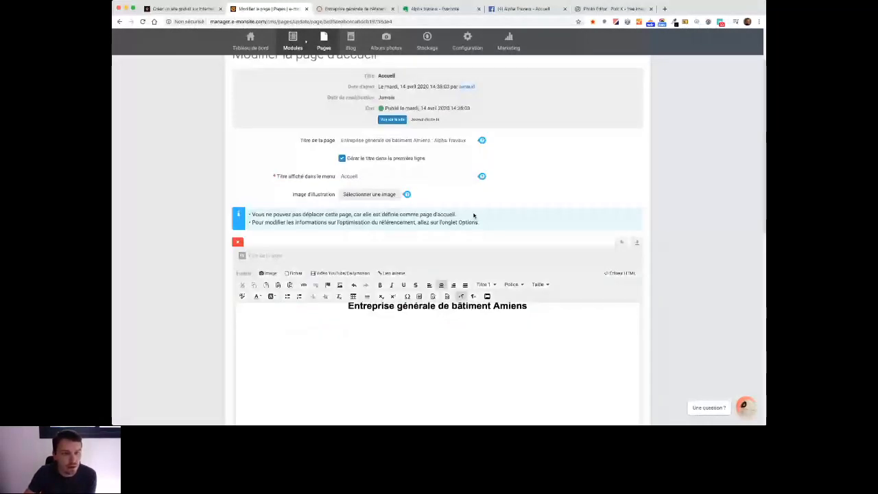
left_click(363, 10)
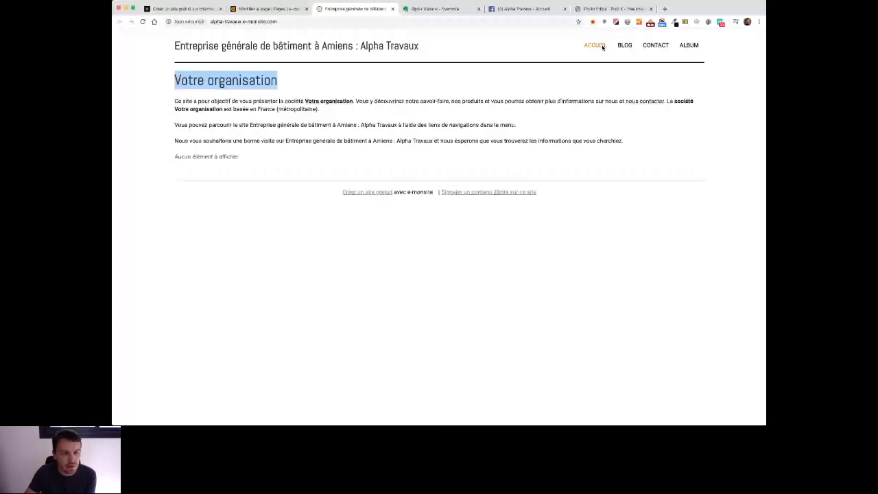
left_click(274, 10)
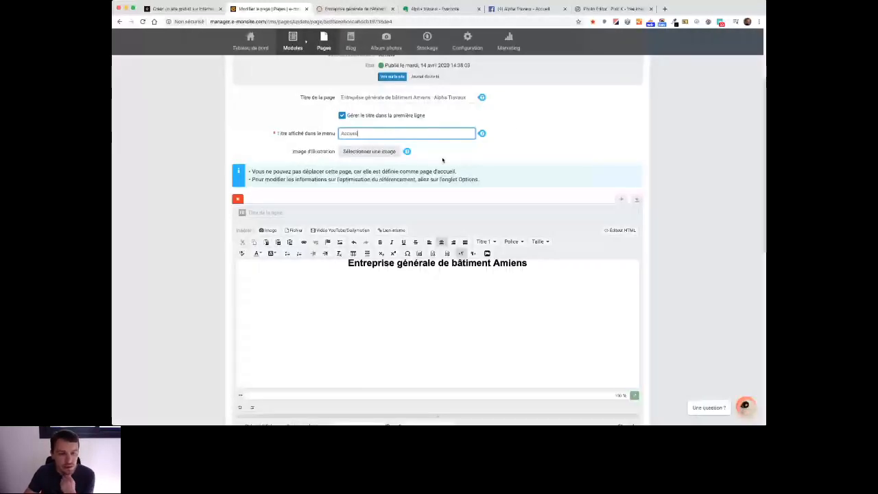
scroll(492, 235, "down", 3)
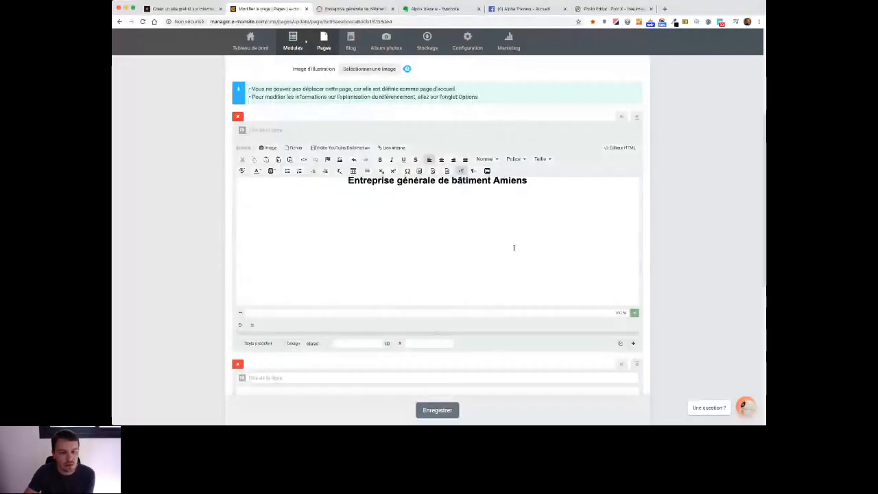
Step: Add the four-line company presentation below the heading, starting with "Entreprise générale de bâtiment située à Amiens, en Picardie dans les Hauts-de-France"
left_click(516, 248)
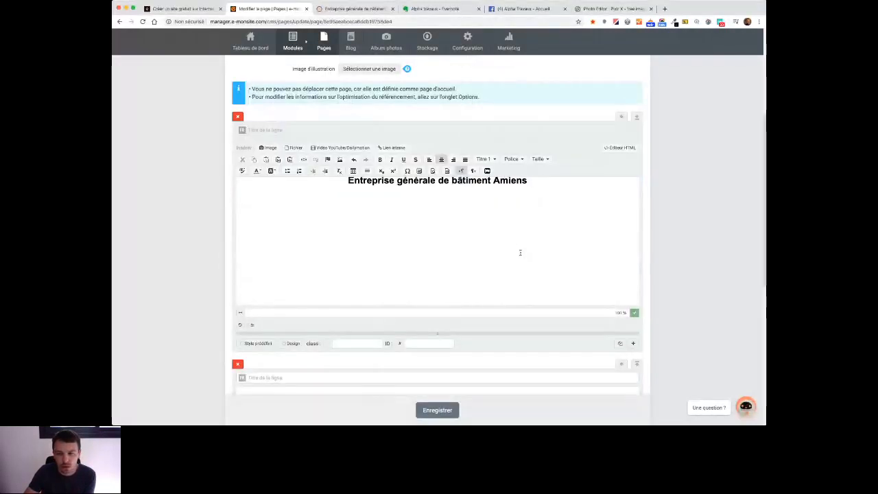
key("Return")
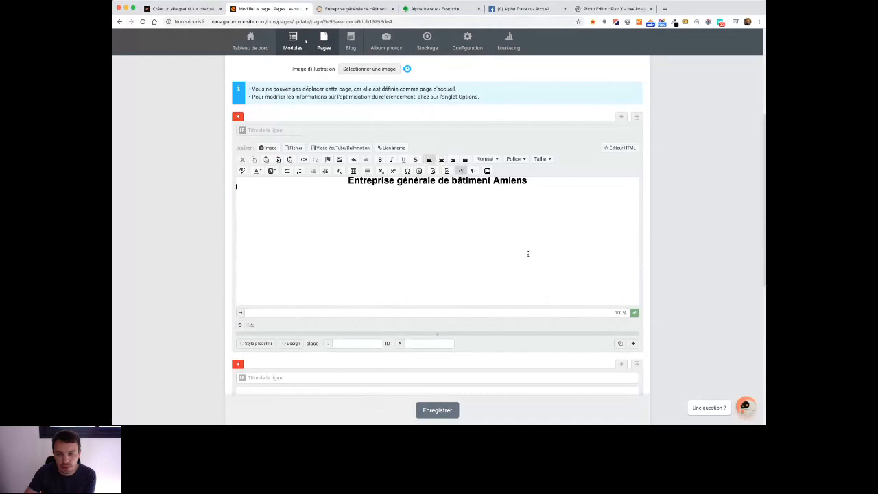
left_click(424, 9)
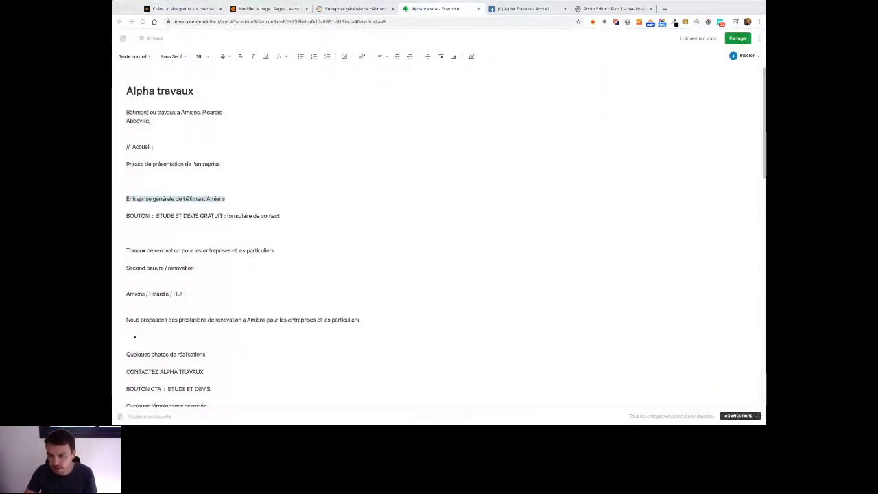
left_click(290, 9)
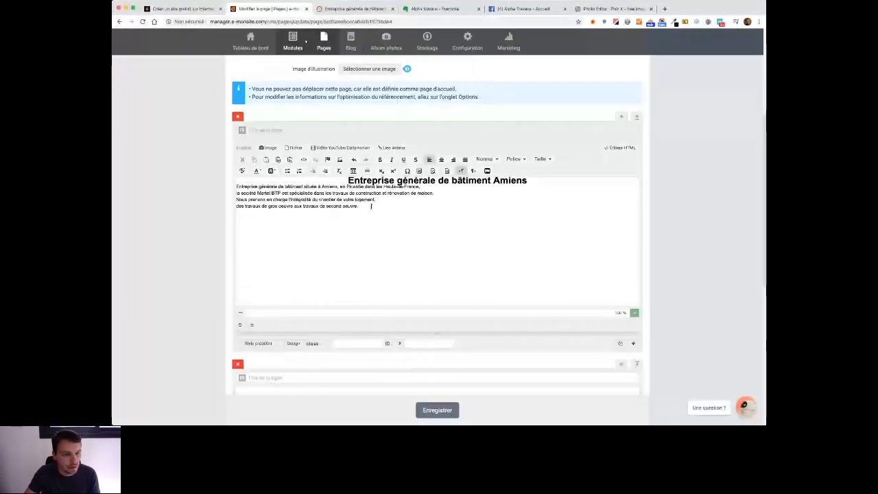
left_click(382, 209)
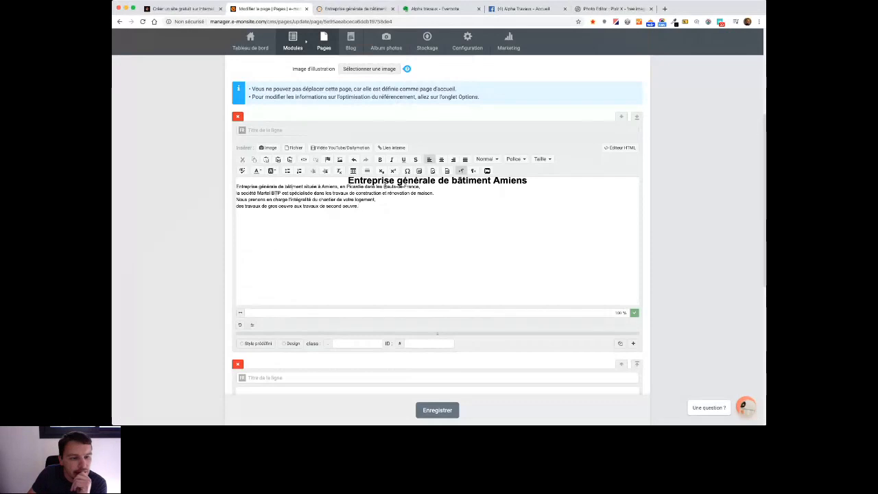
Step: Reword the presentation's second line to "la société Alpha Travaux est spécialisée dans les travaux de rénovation pour les particuliers et professionnels."
left_click_drag(258, 193, 282, 193)
type("Alpha Travaux")
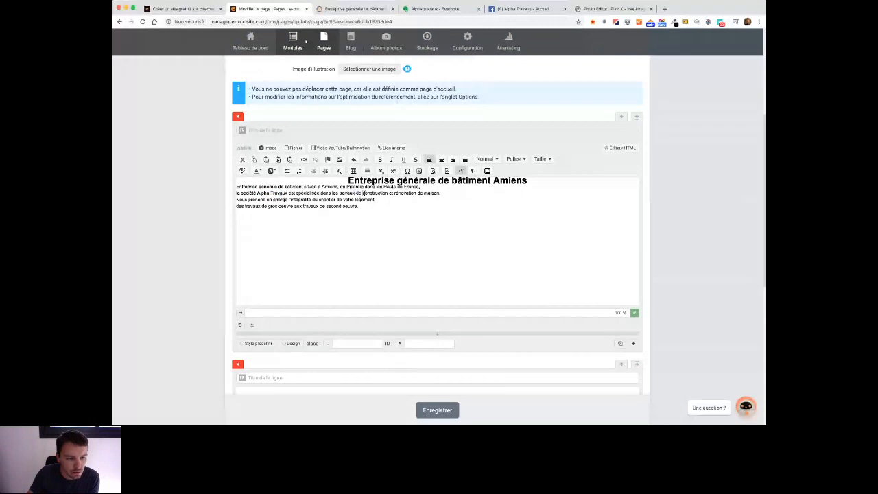
left_click_drag(363, 193, 386, 195)
key("BackSpace")
key("BackSpace")
type("pour les par")
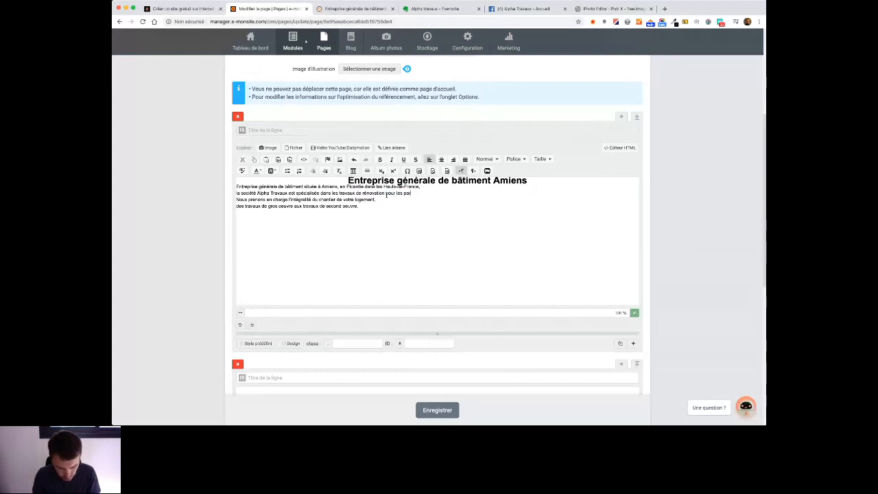
type("ticuliers et")
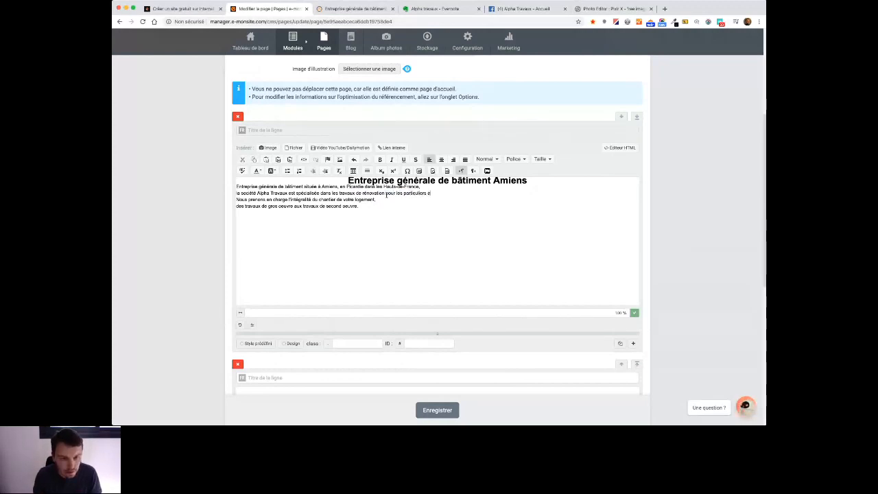
type(" professionnel")
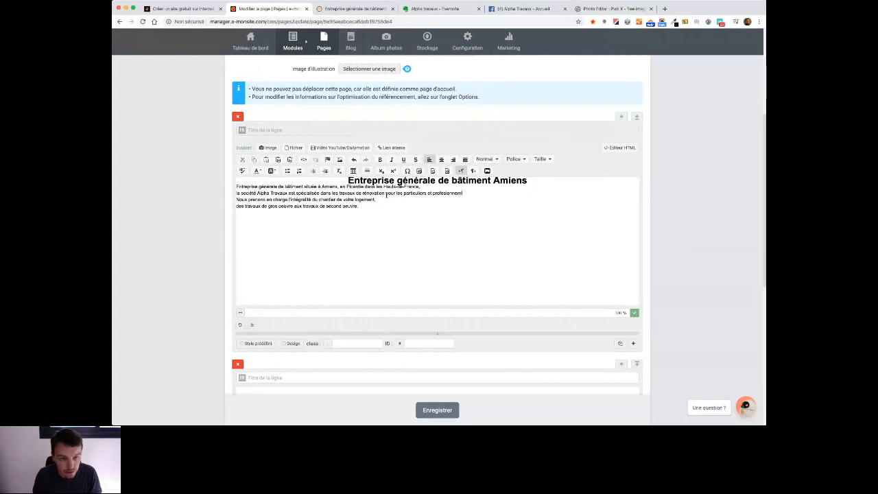
key("BackSpace")
key("BackSpace")
key("BackSpace")
key("BackSpace")
key("BackSpace")
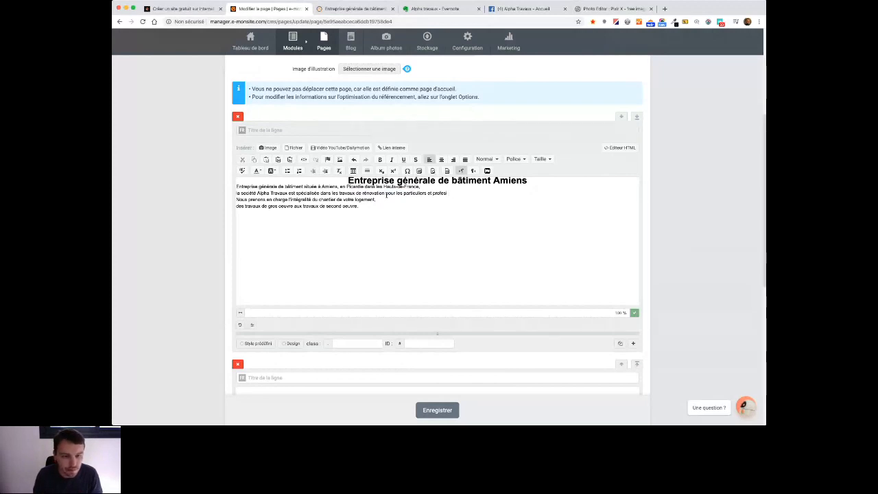
type("onnels")
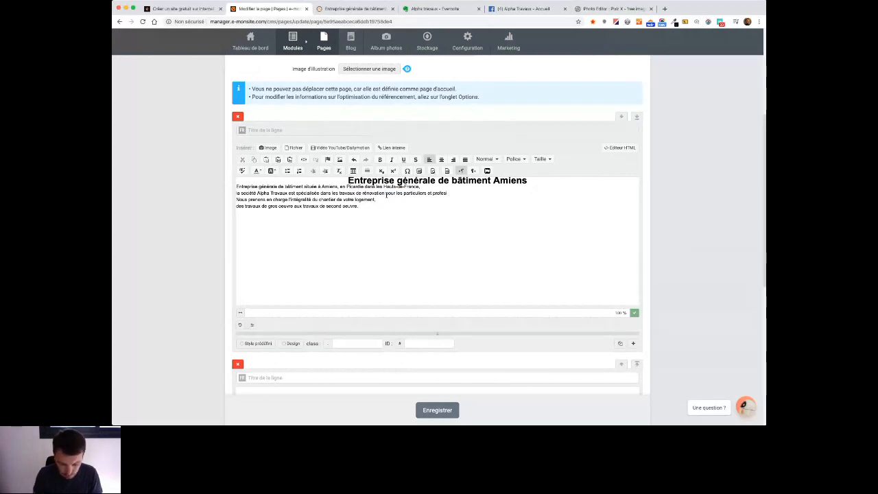
type(".")
Step: Shorten the presentation's last sentence to "Nous prenons en charge l'intégralité du chantier." and centre the presentation text
left_click(421, 211)
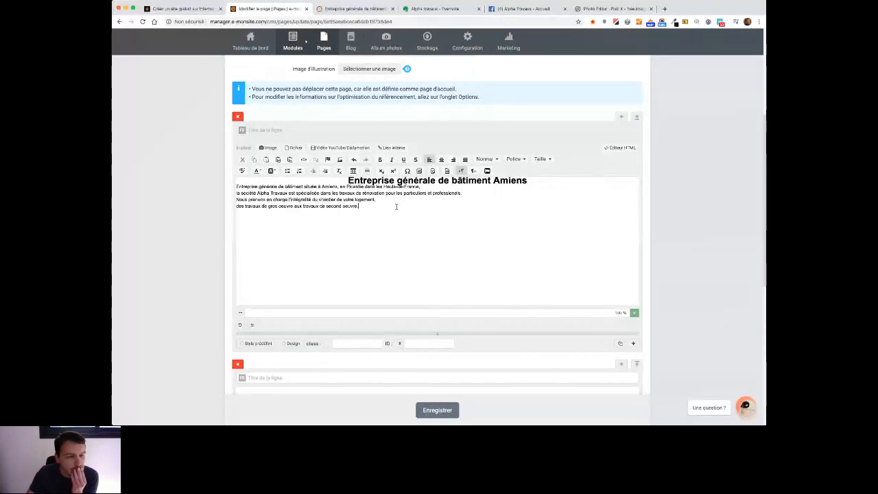
left_click_drag(378, 199, 343, 199)
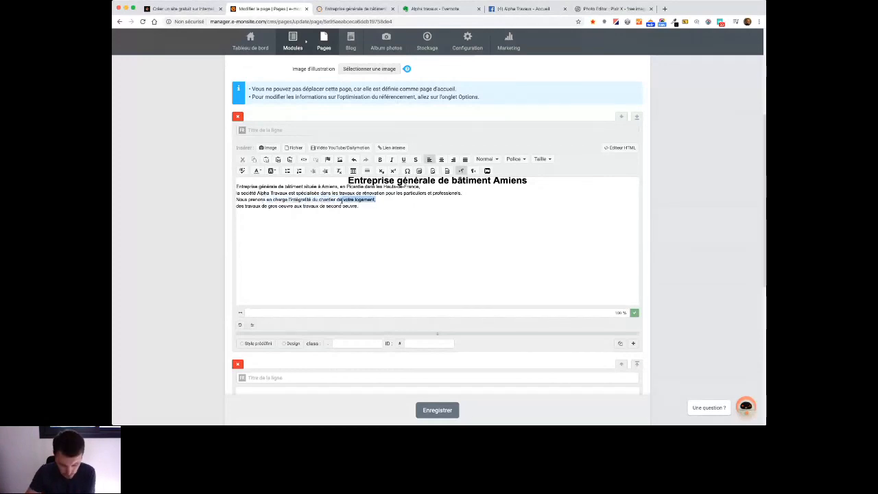
key("BackSpace")
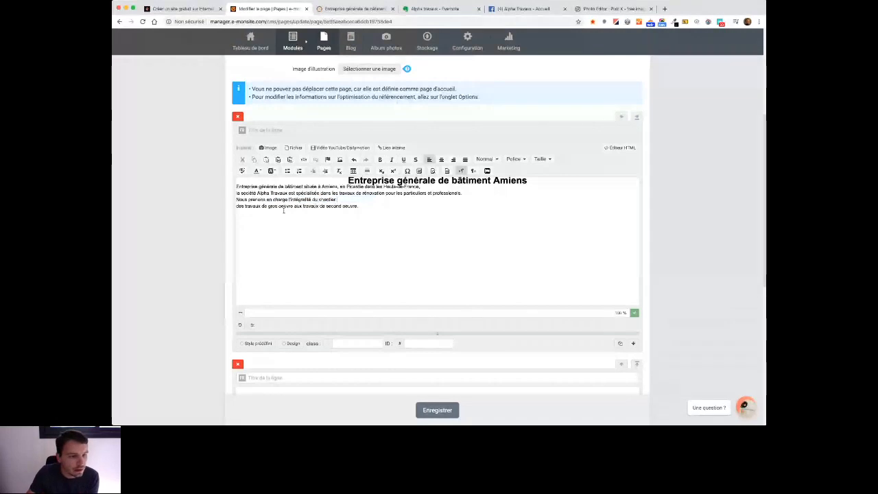
key("Delete")
left_click_drag(477, 197, 355, 203)
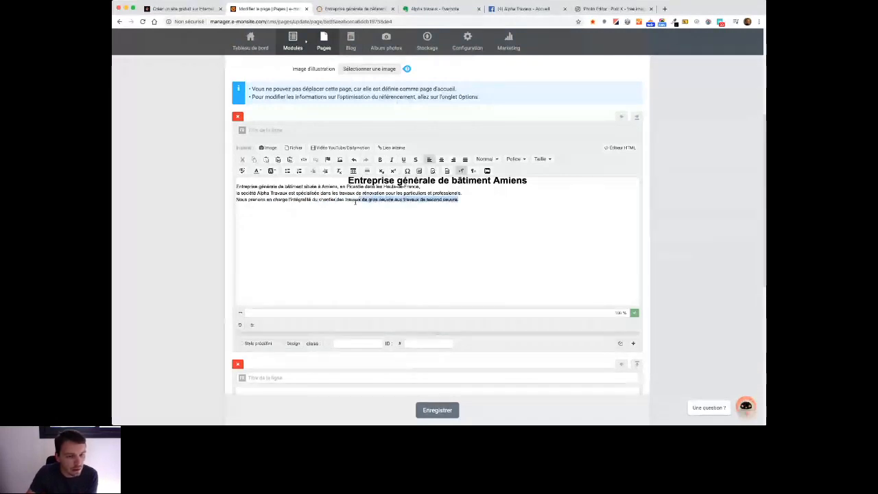
key("BackSpace")
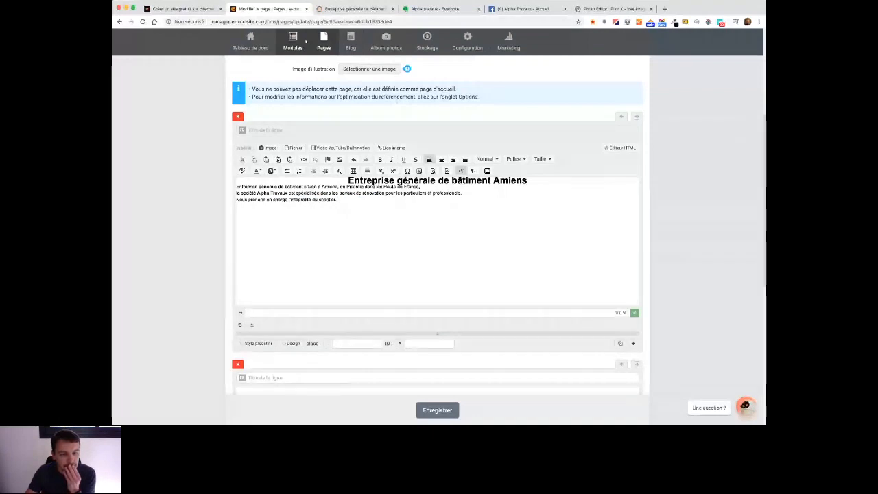
key("super+e")
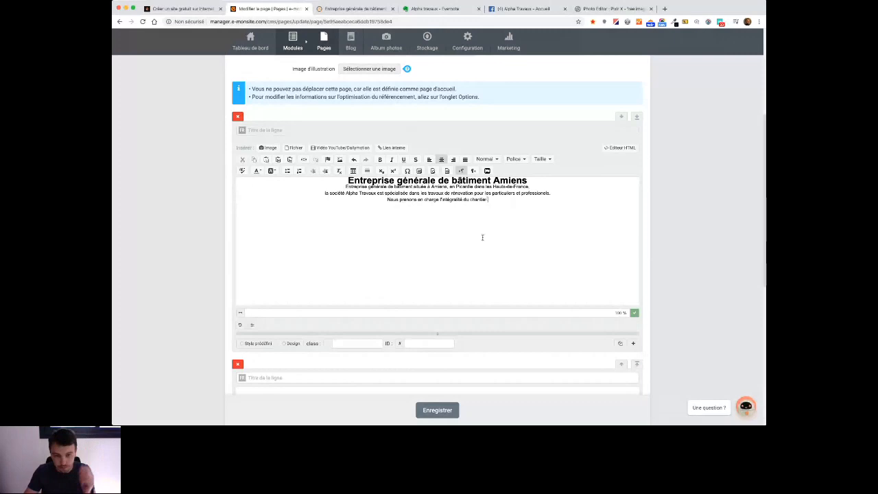
Step: Copy the company's contact e-mail and phone number from the Evernote note onto one bold line below the presentation, separated by a space
key("Return")
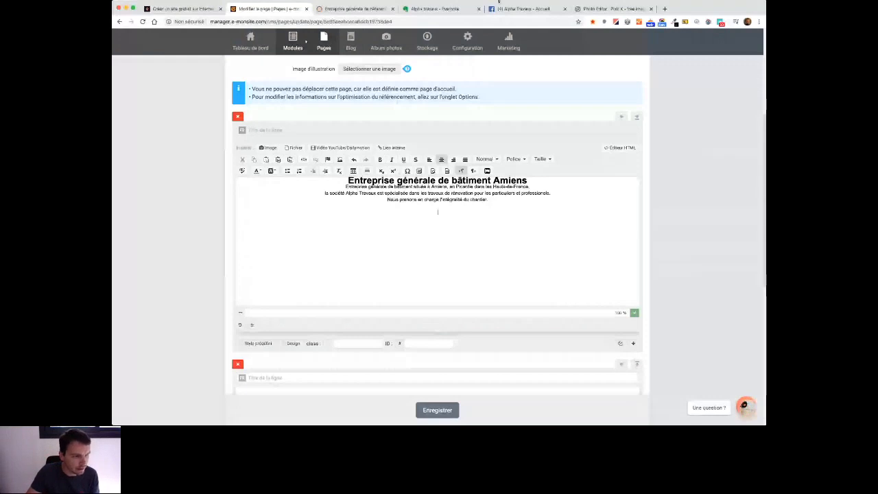
left_click(439, 8)
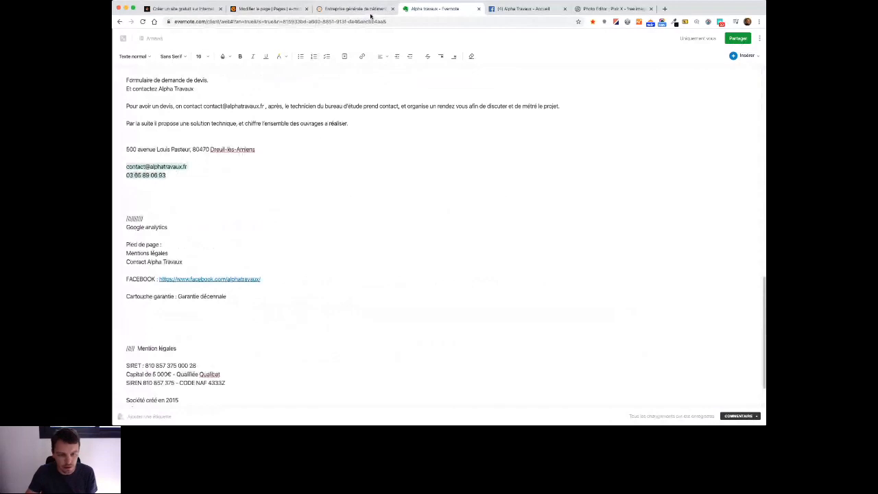
left_click(280, 9)
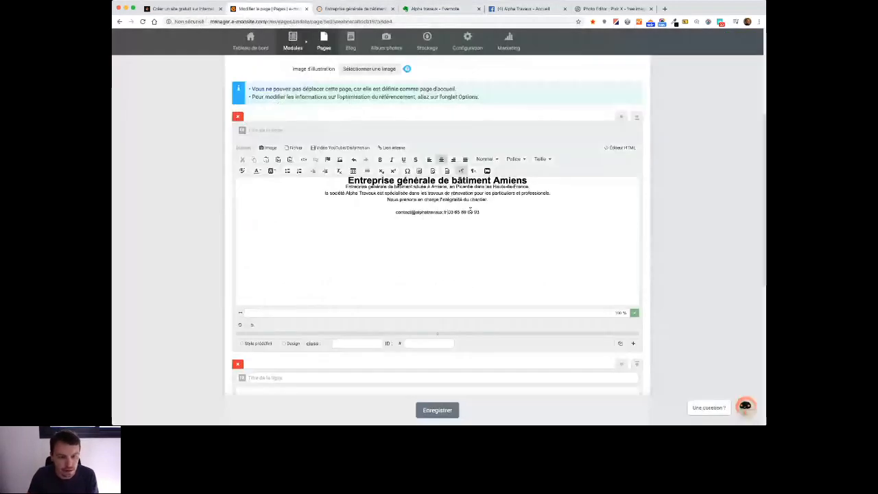
left_click_drag(481, 212, 344, 208)
left_click(499, 213)
key("super+b")
left_click(359, 213)
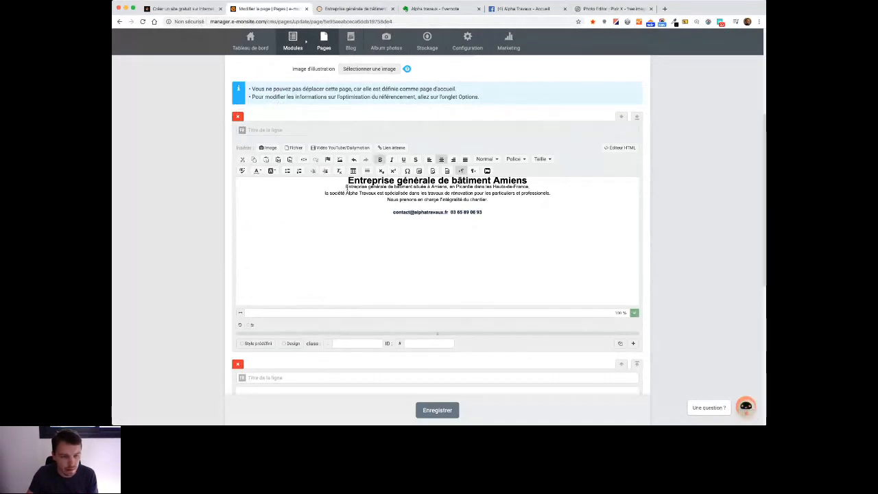
Step: Link the contact e-mail address to a URL made of "mailto:" plus that address, with the protocol set to <autre>
left_click_drag(393, 212, 448, 214)
key("super+c")
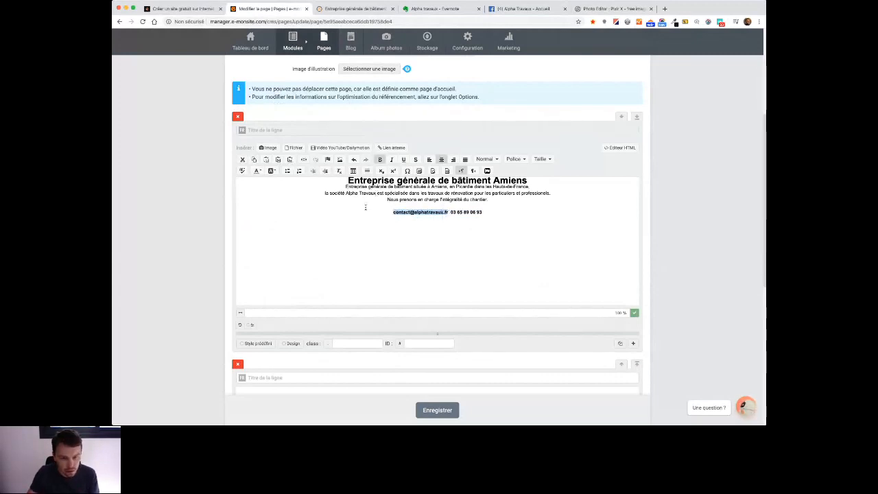
left_click(303, 159)
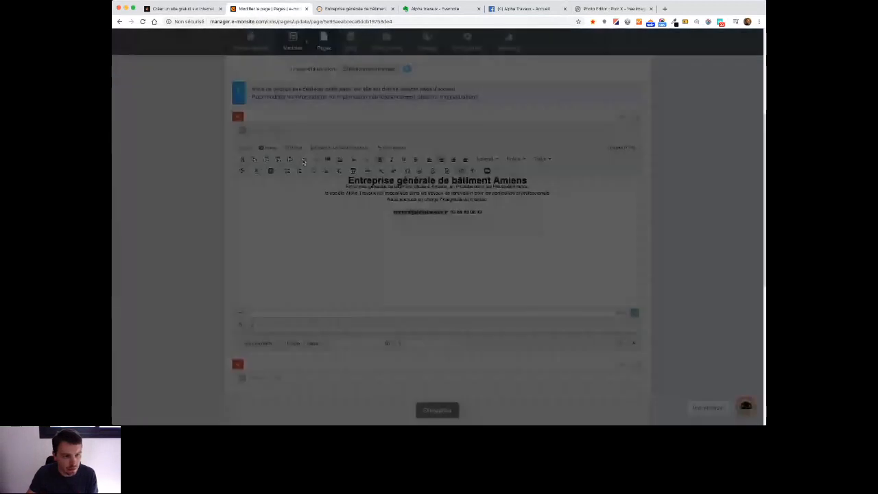
left_click(372, 192)
left_click(364, 221)
left_click(413, 193)
type("mailto:")
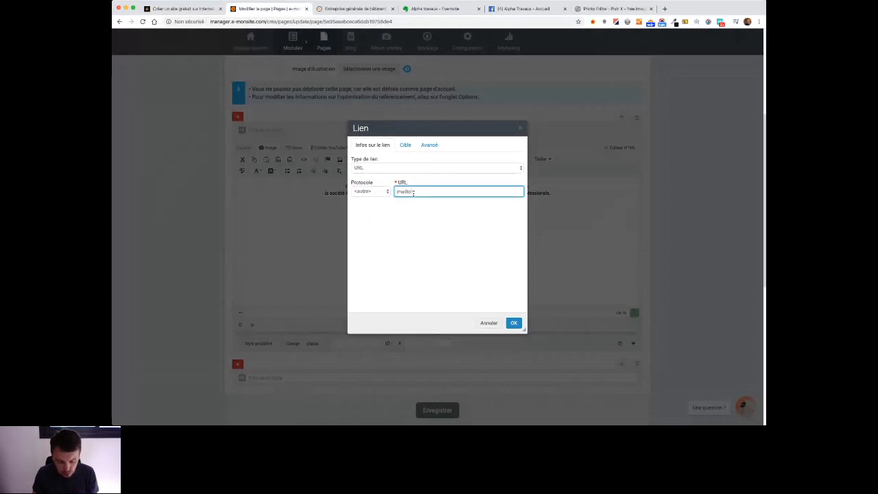
key("super+v")
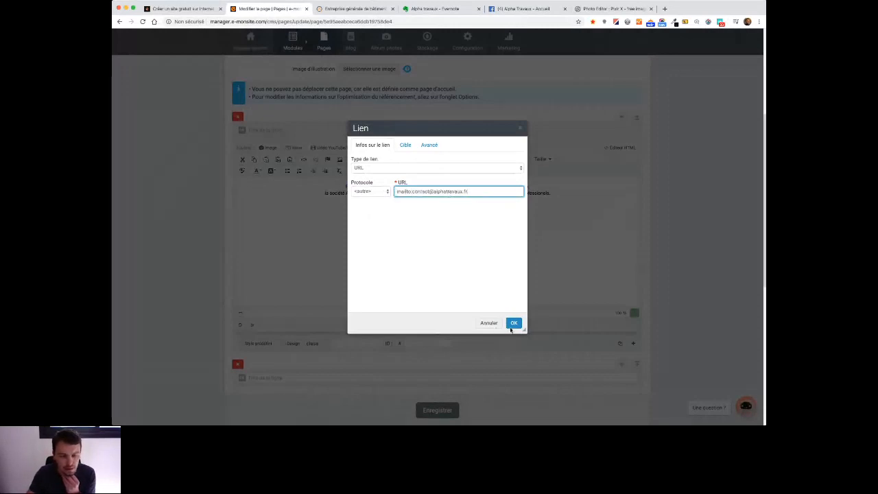
left_click(513, 323)
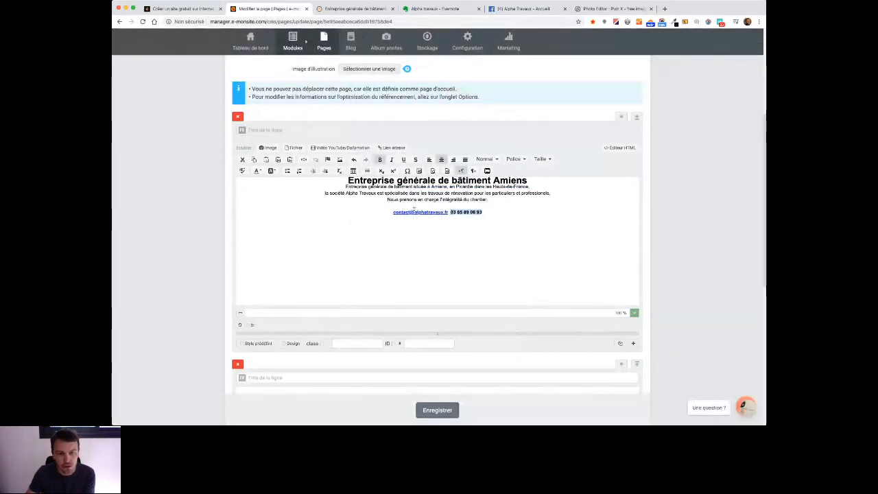
Step: Link the phone number to a URL made of "tel:" plus that number, with the protocol set to <autre>
left_click(490, 213)
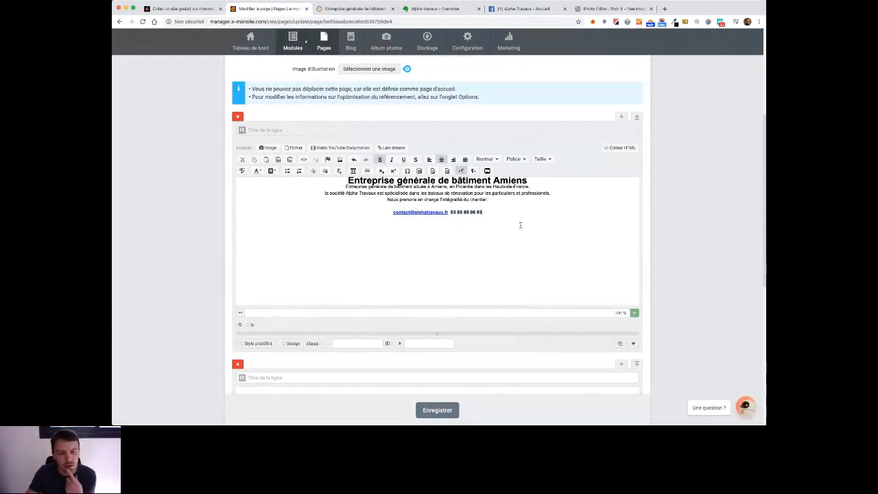
left_click_drag(482, 213, 449, 212)
key("ctrl+c")
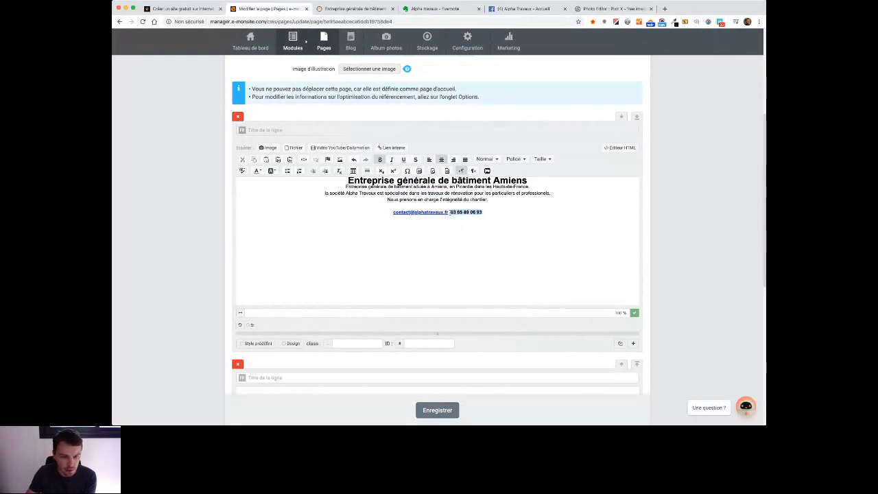
left_click(305, 160)
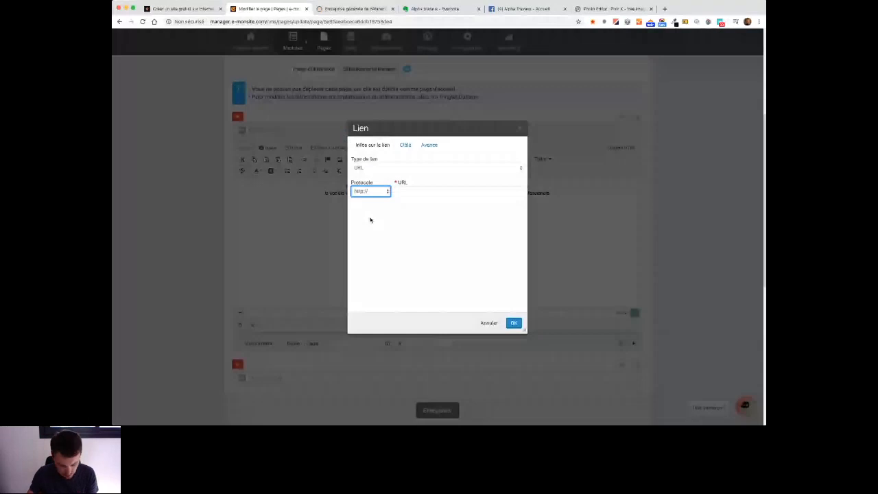
left_click(417, 191)
type("tel:")
key("ctrl+v")
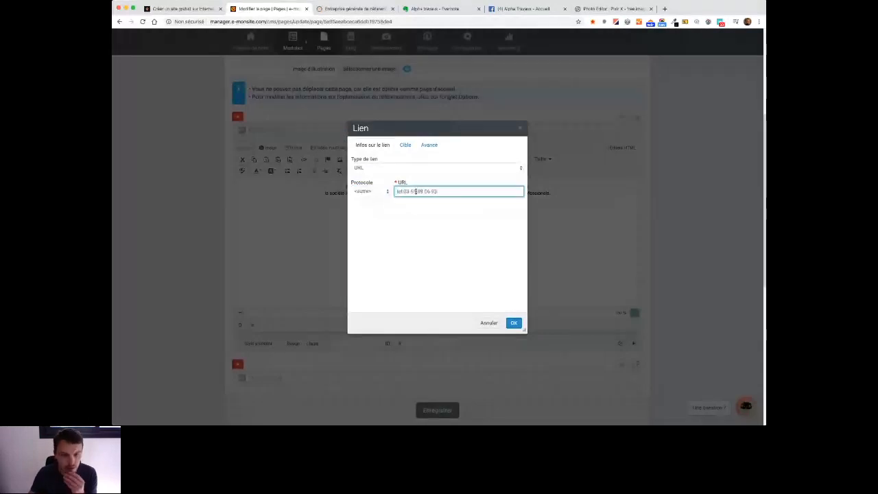
left_click(513, 323)
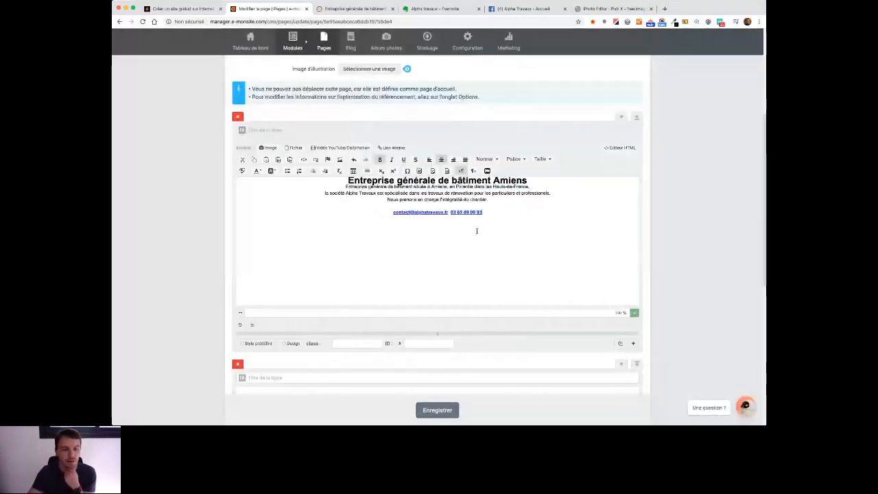
left_click_drag(538, 176, 537, 178)
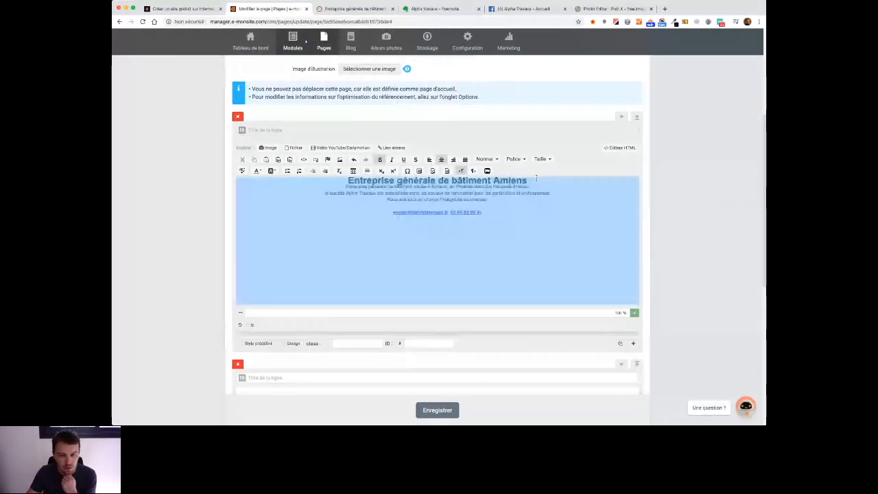
left_click(349, 314)
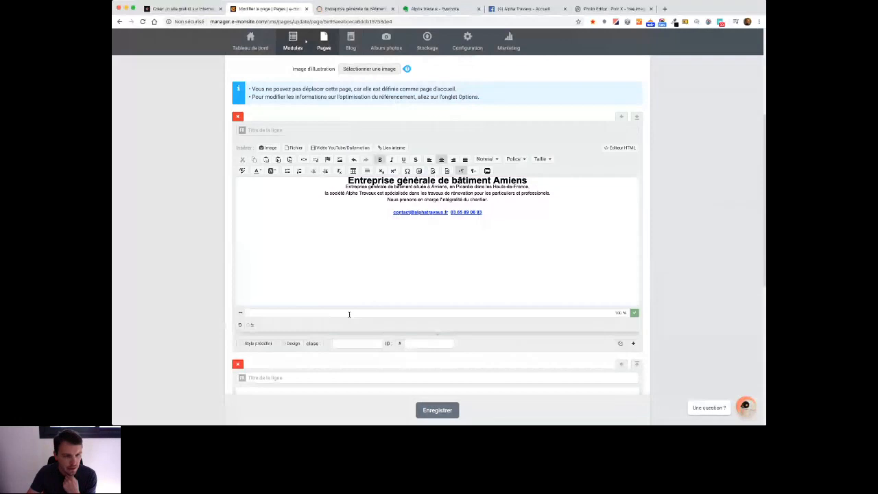
left_click(258, 343)
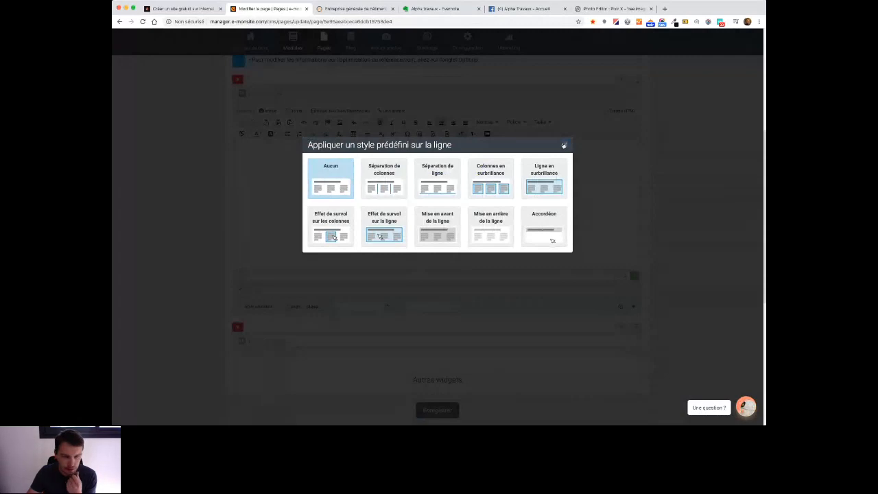
left_click(564, 145)
Step: In the first row's design, set the width to "Égale à la largeur de l'écran" and the content width to "Largeur du site"
left_click(430, 195)
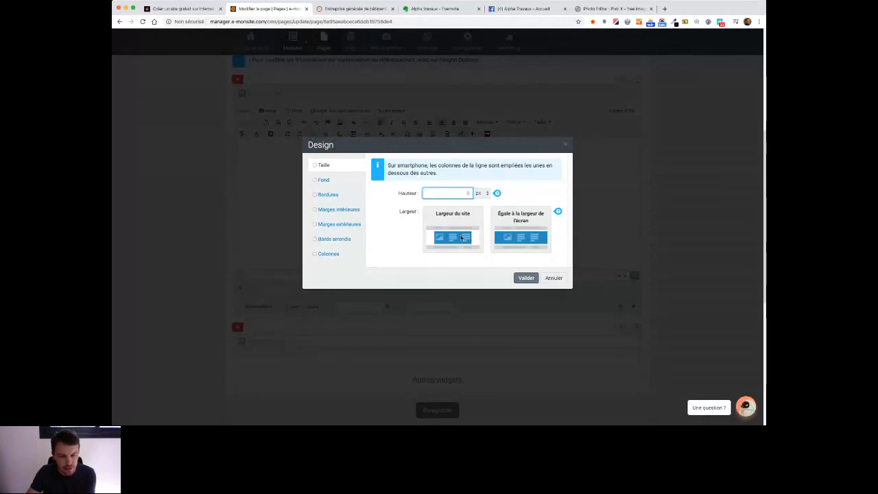
left_click(522, 235)
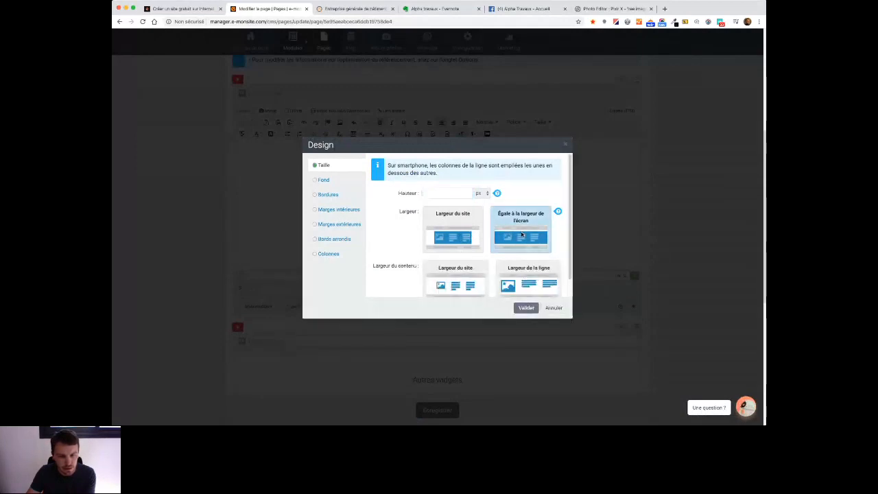
scroll(522, 229, "down", 1)
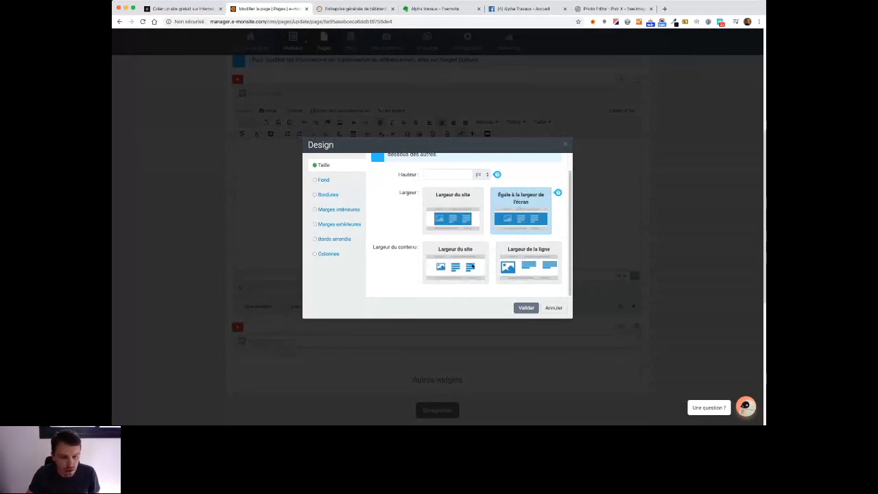
left_click(448, 265)
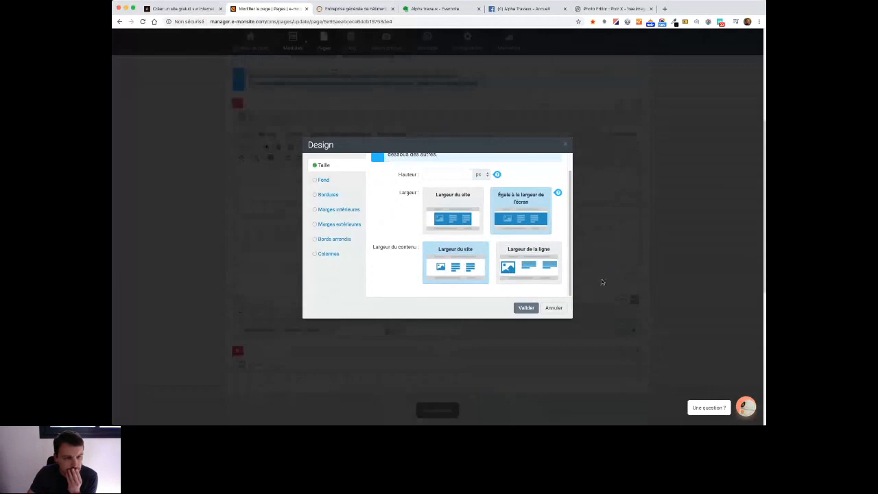
Step: Set the first row's background type to Image and pick the Salon image from the theme folder
left_click(339, 182)
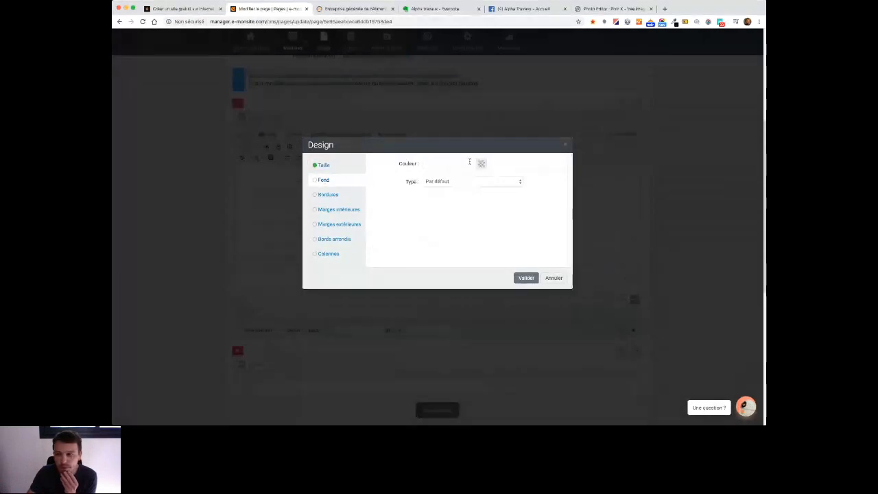
left_click(454, 183)
left_click(449, 190)
left_click(451, 199)
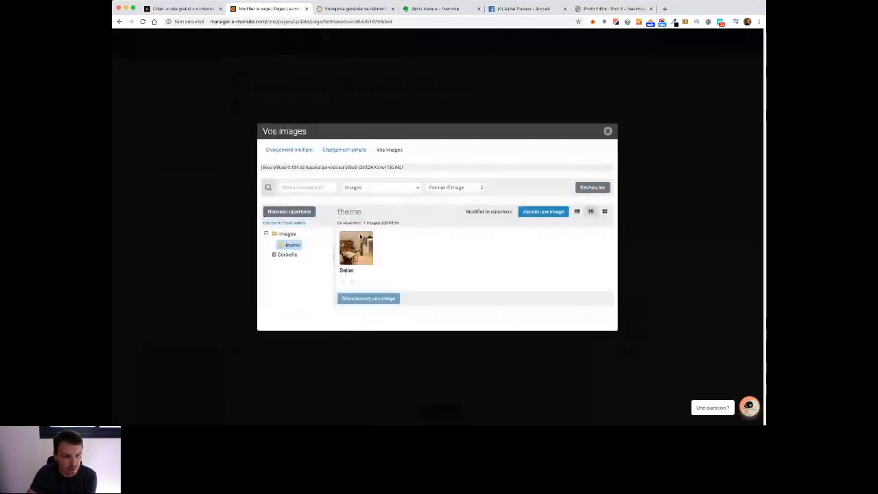
left_click(365, 255)
double_click(365, 254)
Step: Position the background image at the top centre, choose its size option and validate the row's design
scroll(467, 240, "down", 1)
left_click(445, 226)
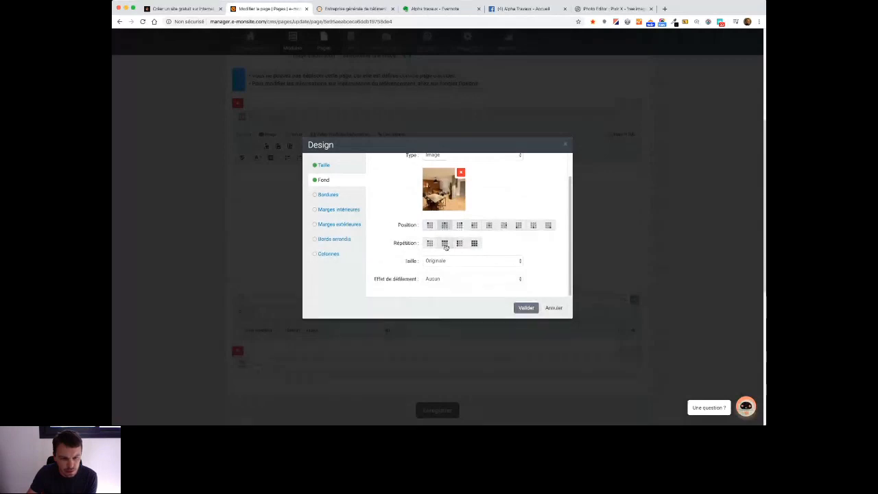
left_click(458, 262)
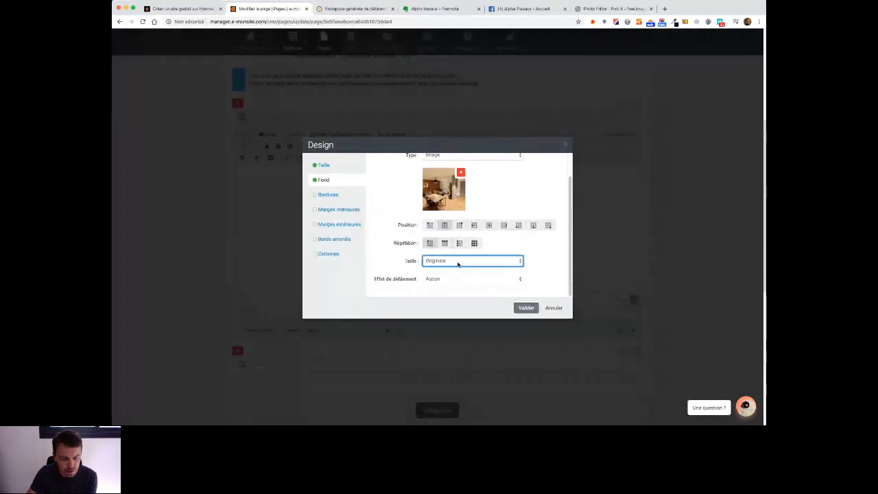
left_click(457, 279)
left_click(459, 280)
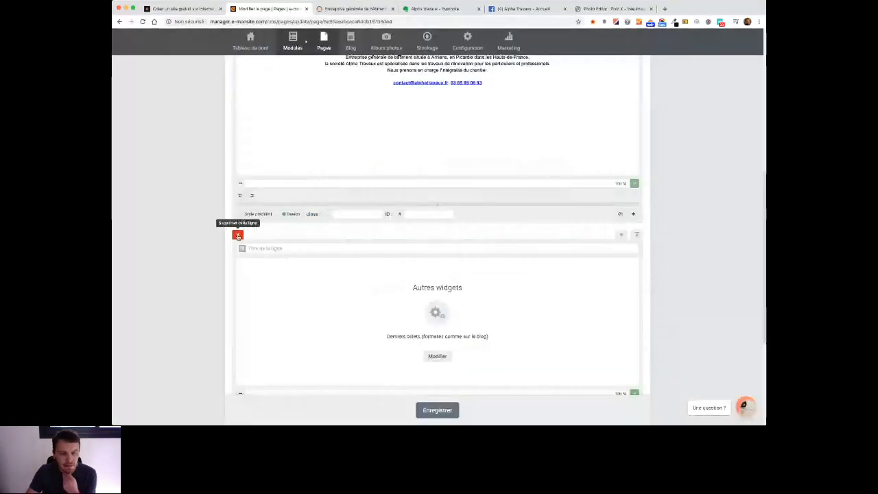
Step: Delete the row containing the "Derniers billets" widget from the home page
scroll(557, 283, "down", 2)
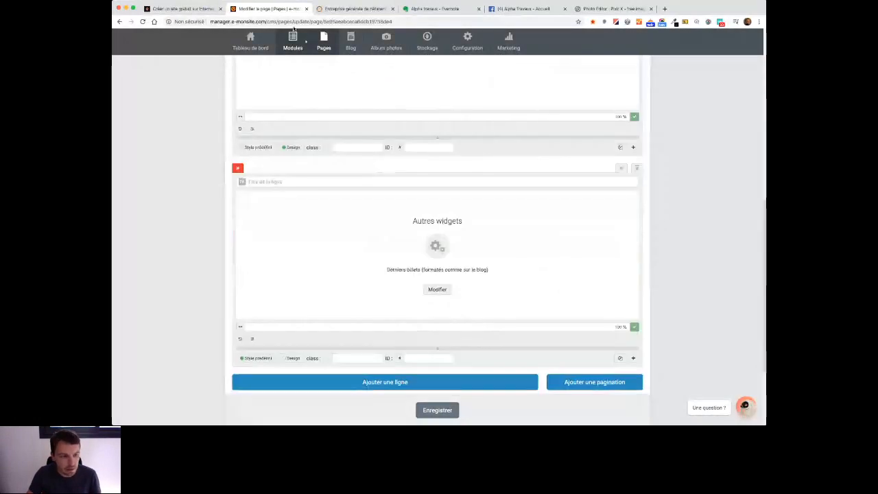
left_click(238, 168)
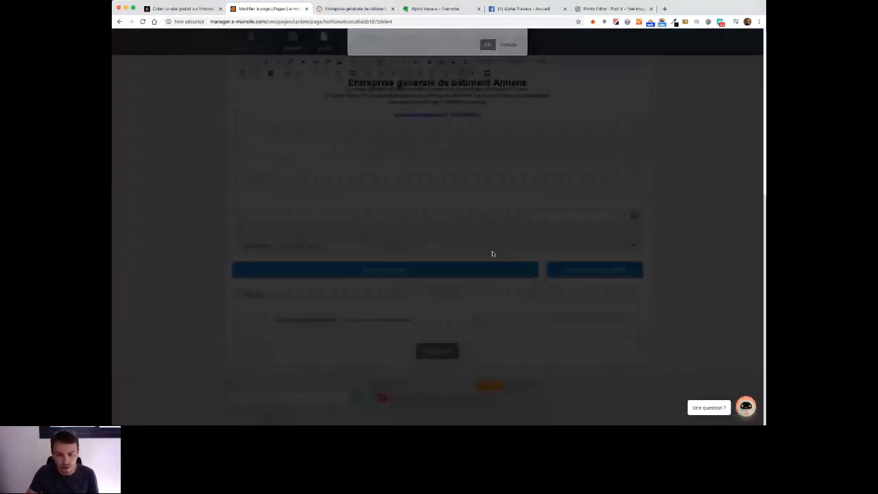
key("Return")
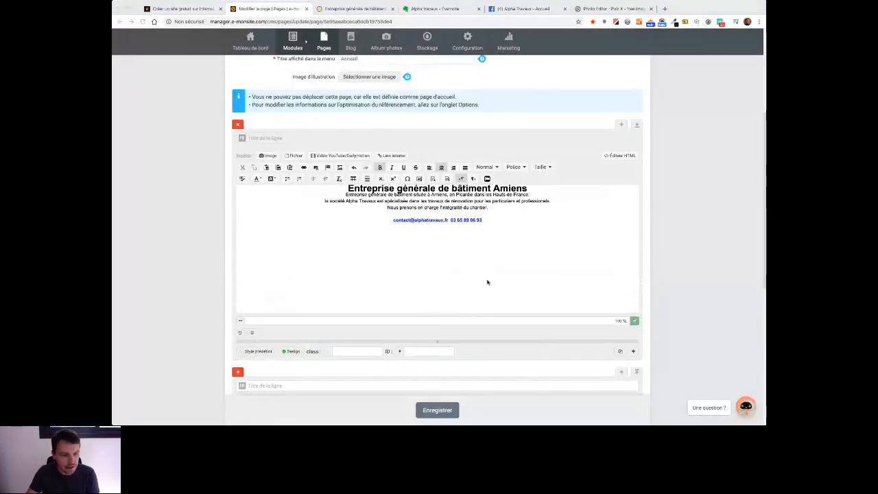
Step: Add a row with a visual editor below the presentation and title it "Artisan du bâtiment dans la Somme (80)"
scroll(316, 306, "down", 5)
scroll(316, 307, "down", 3)
left_click(268, 161)
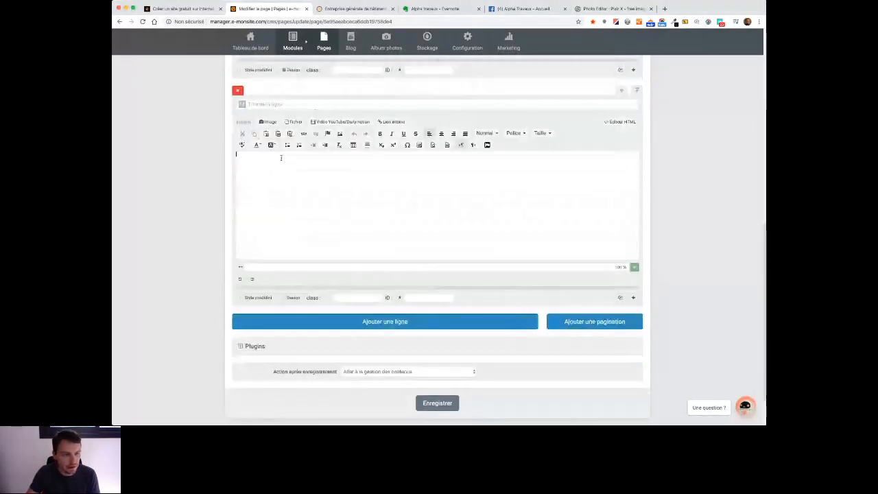
left_click(335, 104)
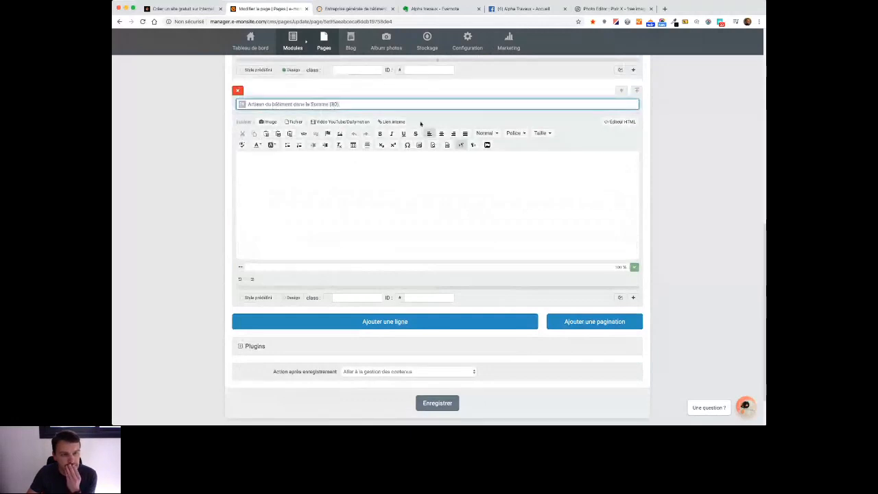
Step: Move the row's title into its text area, format it as Titre 2 and centre it
scroll(329, 176, "up", 1)
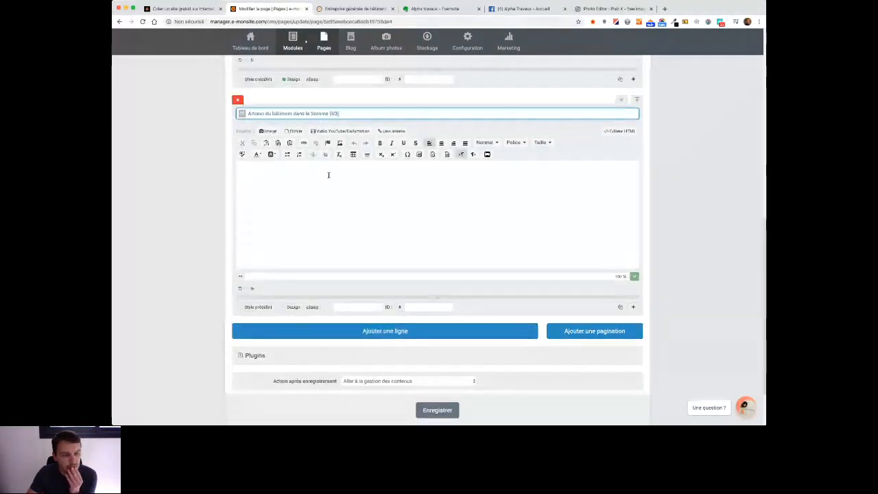
triple_click(347, 111)
key("ctrl+x")
left_click(339, 196)
key("ctrl+v")
left_click(486, 143)
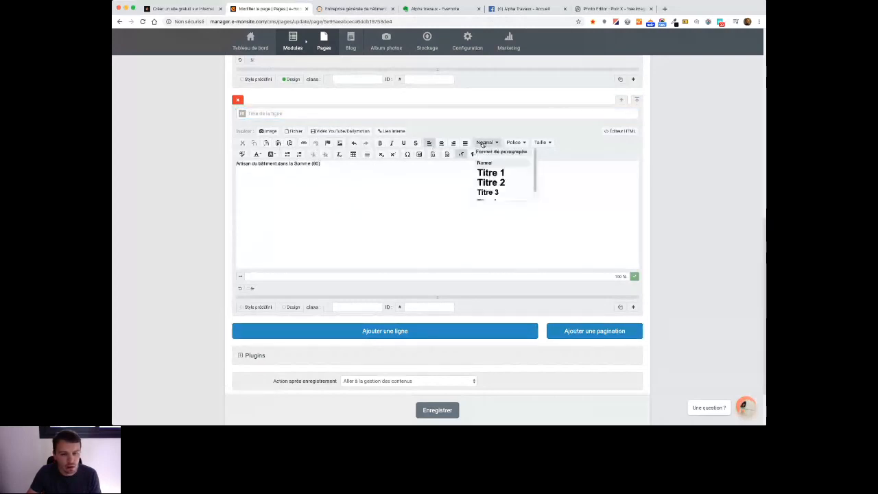
left_click(498, 182)
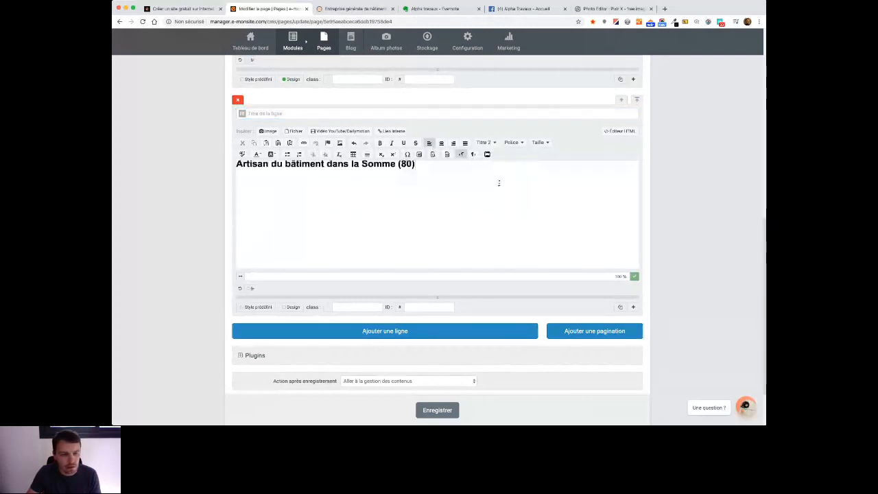
left_click(441, 143)
Step: Add a row below the Somme heading, check the services in the Evernote note, and split the row into four columns
scroll(450, 225, "up", 5)
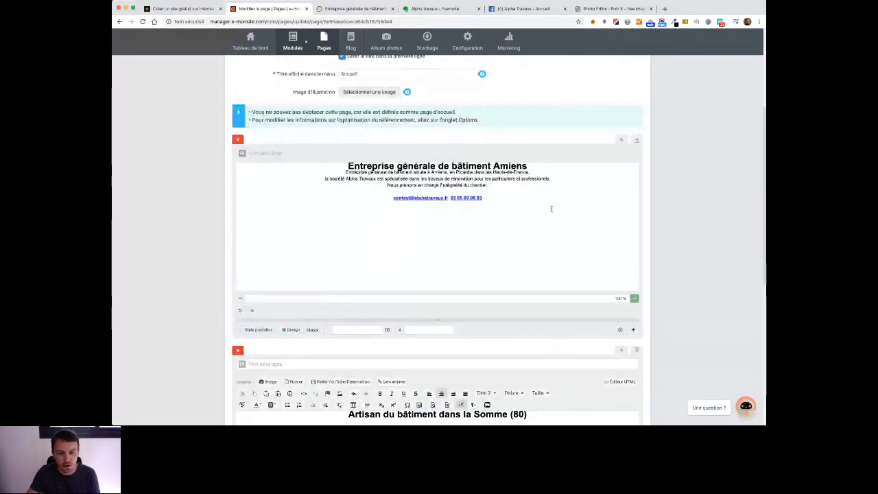
scroll(551, 209, "down", 3)
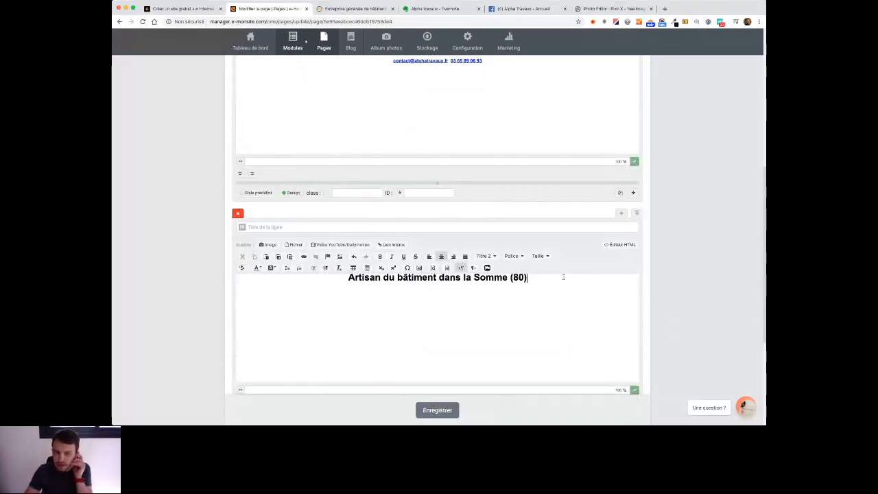
scroll(562, 276, "down", 4)
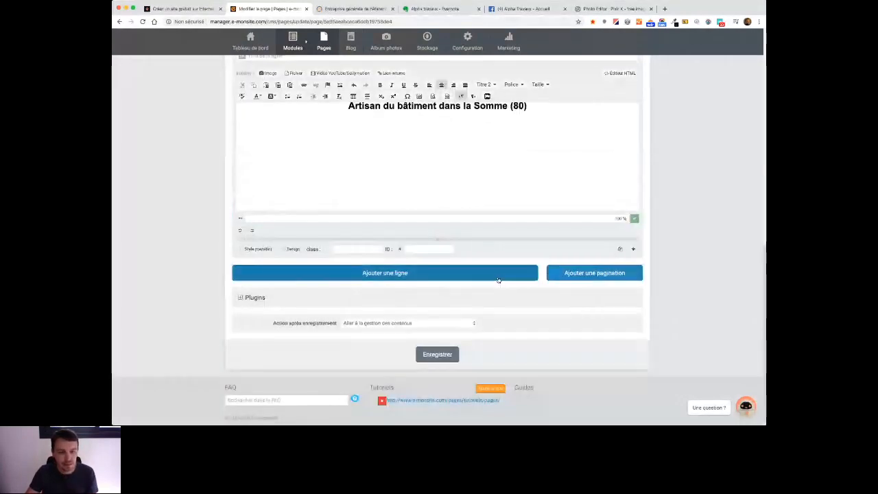
left_click(499, 274)
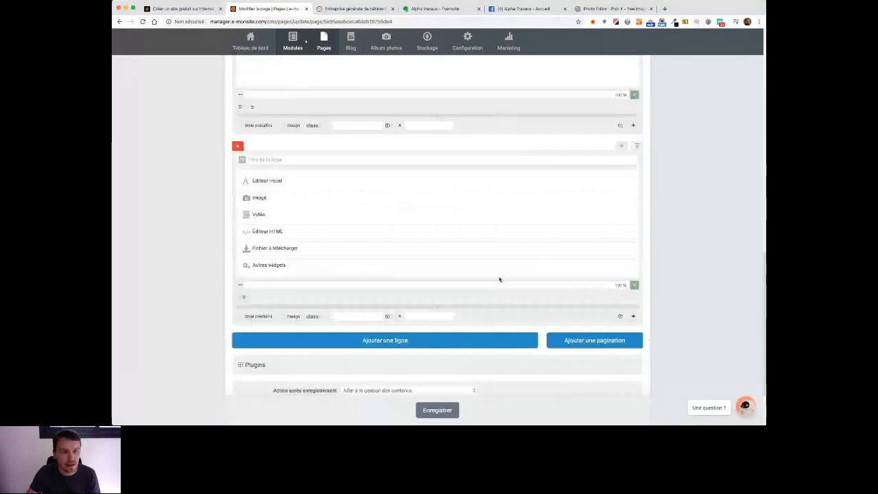
left_click(451, 9)
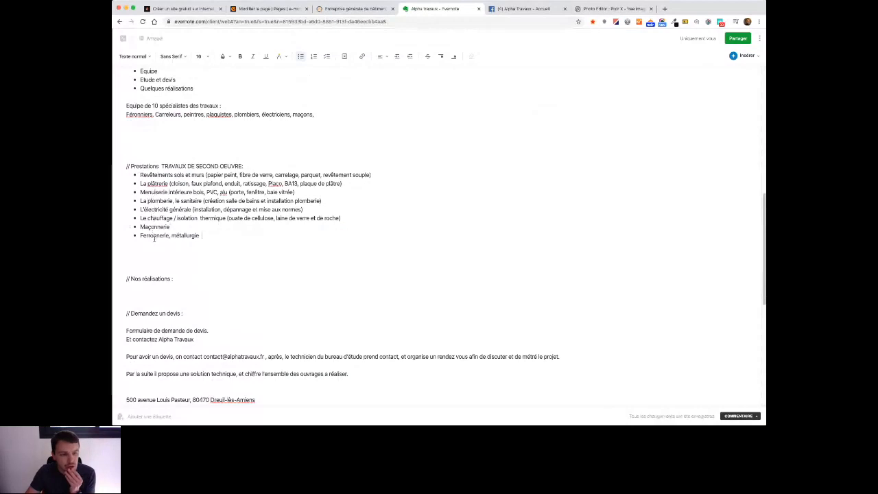
left_click(268, 9)
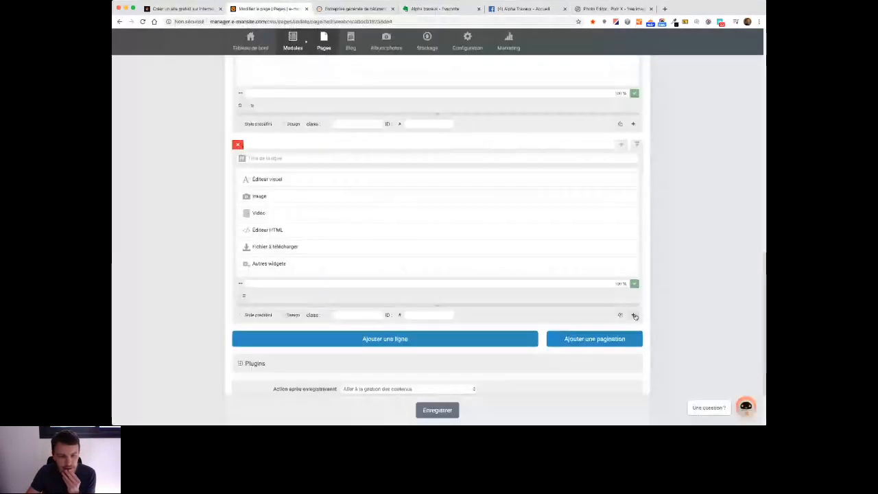
left_click(635, 316)
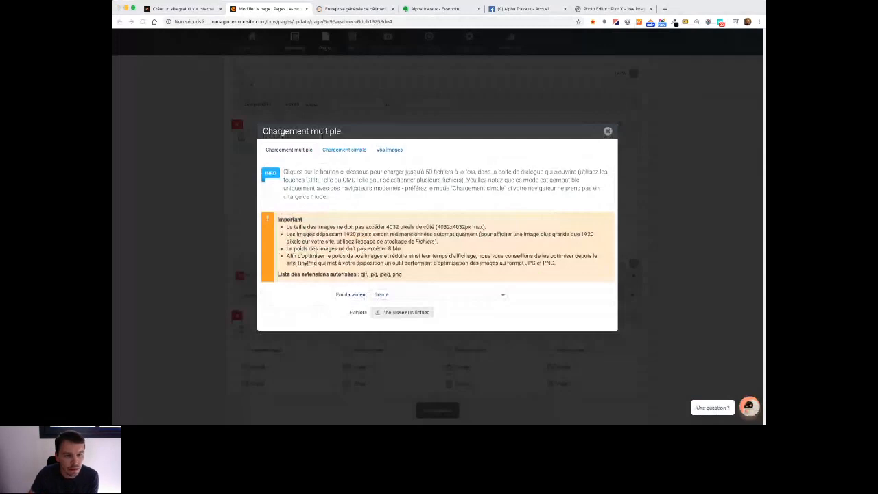
Step: Upload the orange service icons to the site's images and choose revetement-de-sol.png for insertion
left_click(545, 296)
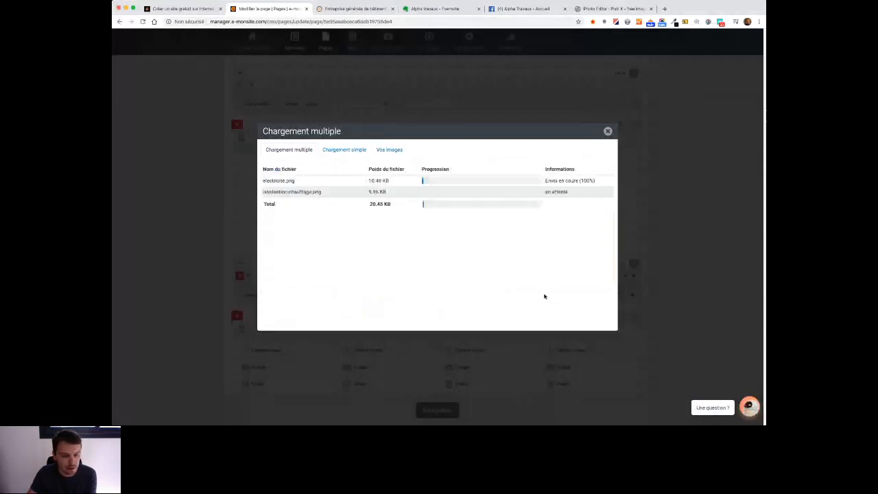
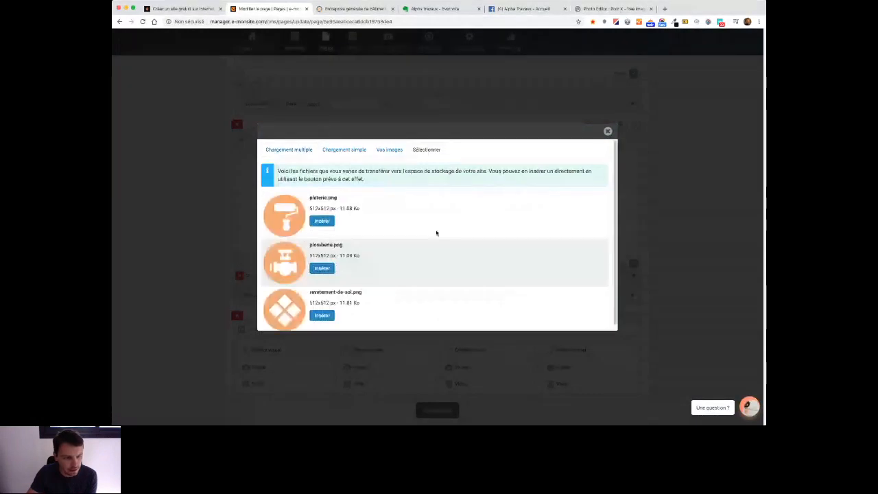
scroll(437, 233, "down", 1)
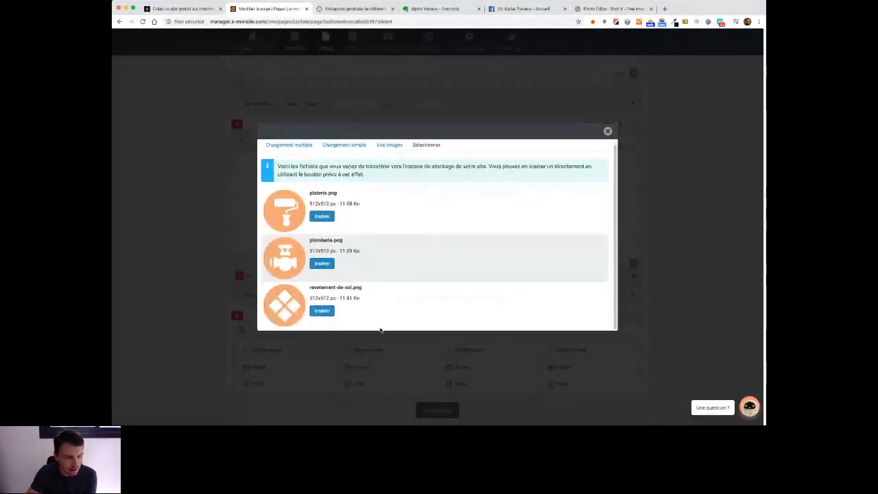
left_click(323, 311)
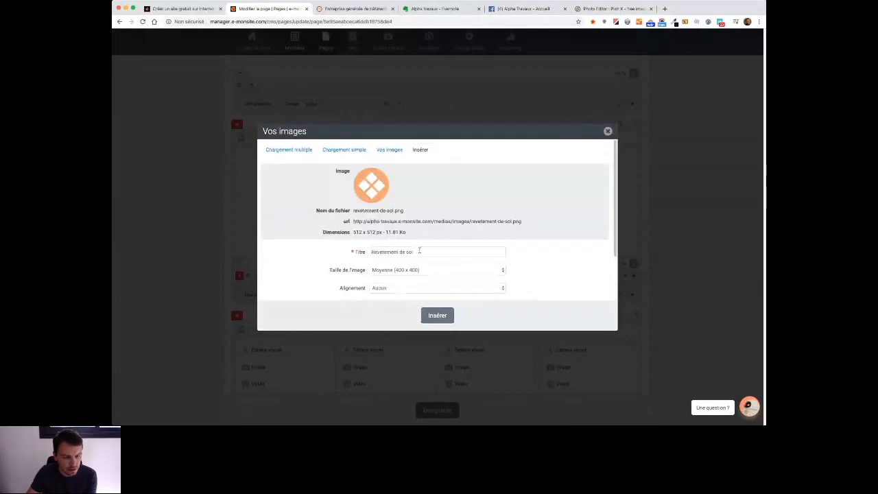
Step: Retitle the floor-covering image "Revêtements sols et murs", copying the wording from the Prestations list in the Evernote note
left_click(431, 9)
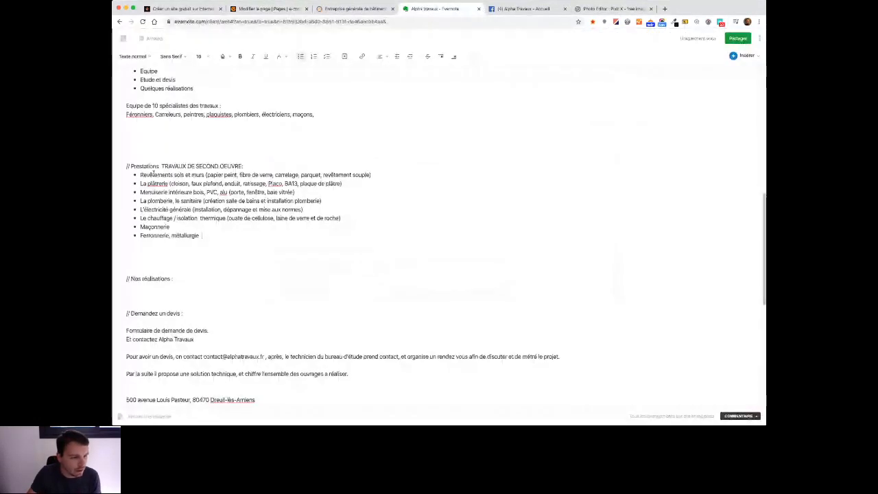
left_click_drag(204, 175, 140, 175)
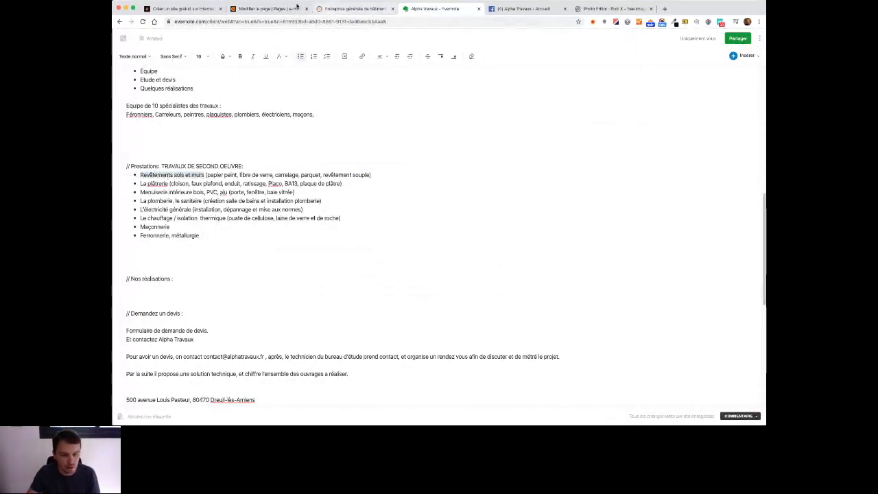
left_click(297, 7)
double_click(431, 251)
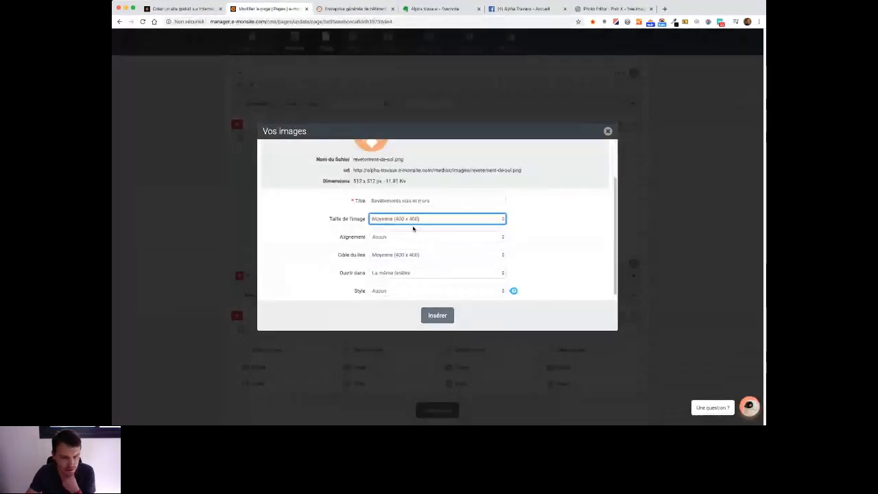
Step: Insert the floor-covering icon at a custom size of 250 x 250 px, centred, with no link and no style
left_click(414, 229)
left_click(453, 238)
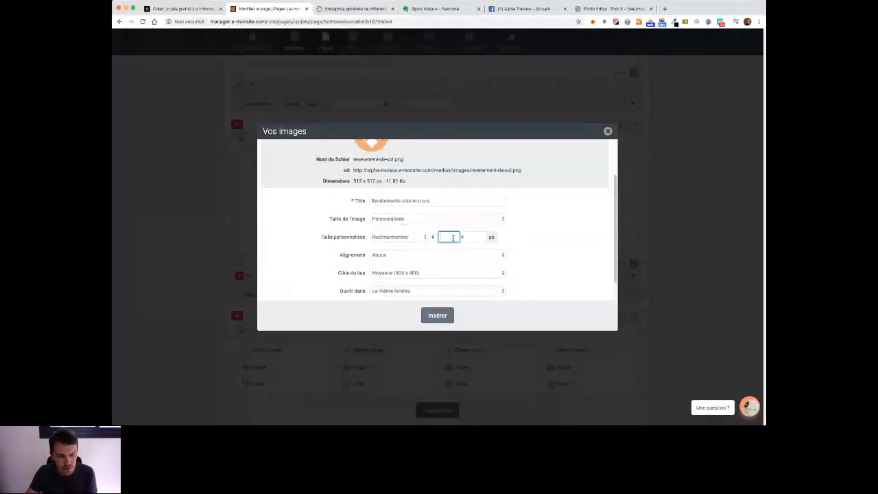
type("50")
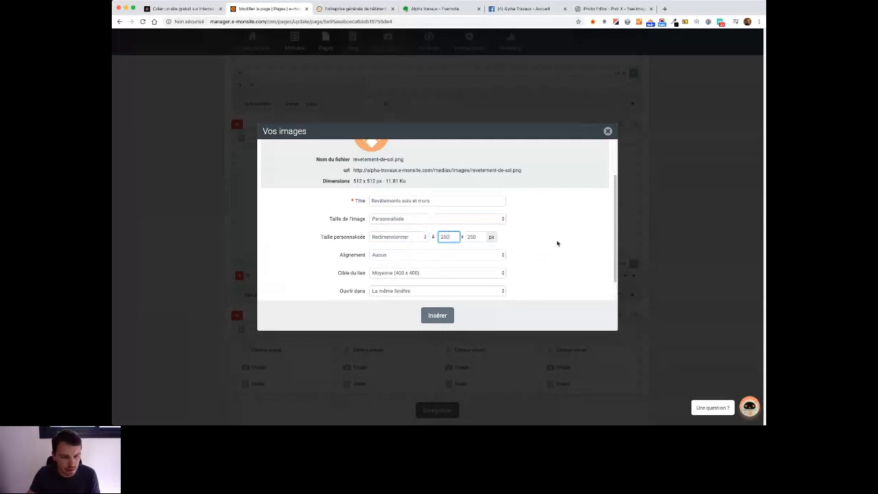
scroll(557, 244, "down", 1)
left_click(444, 231)
left_click(443, 253)
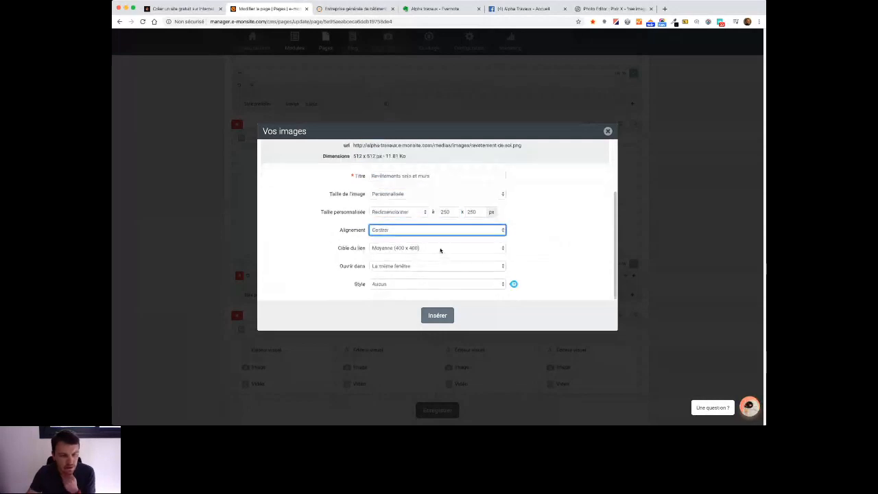
left_click(441, 249)
left_click(440, 240)
left_click(438, 268)
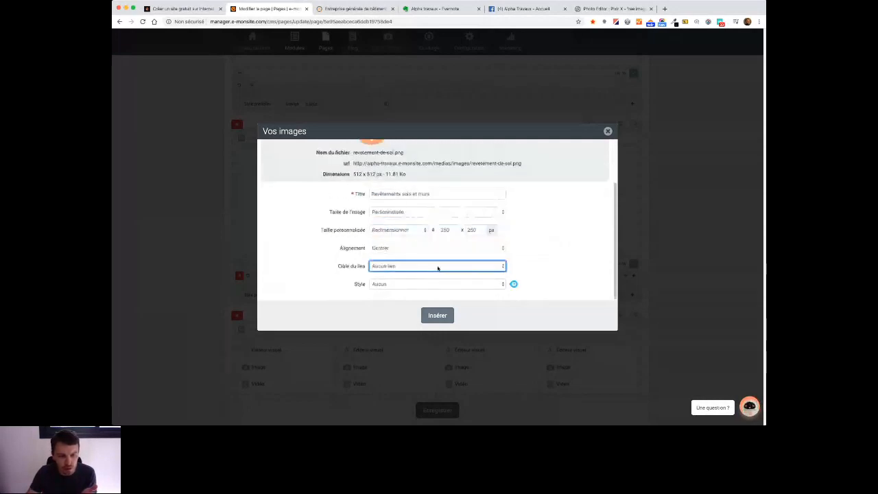
left_click(533, 251)
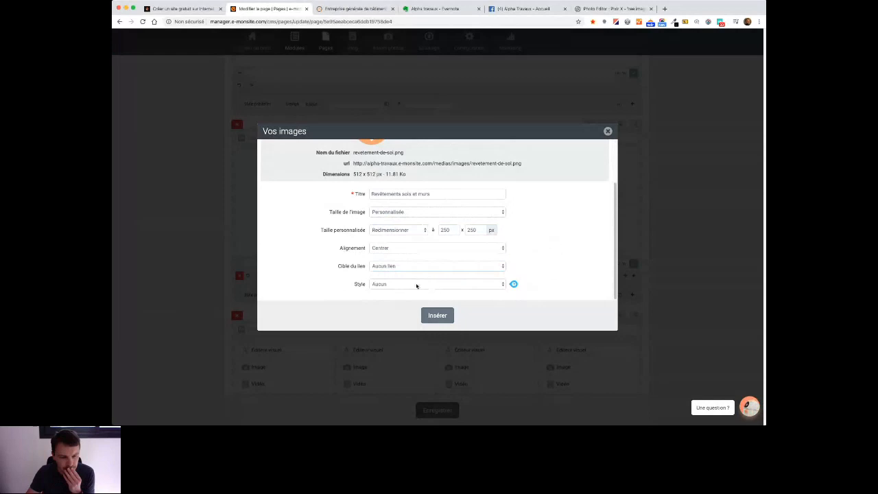
left_click(394, 285)
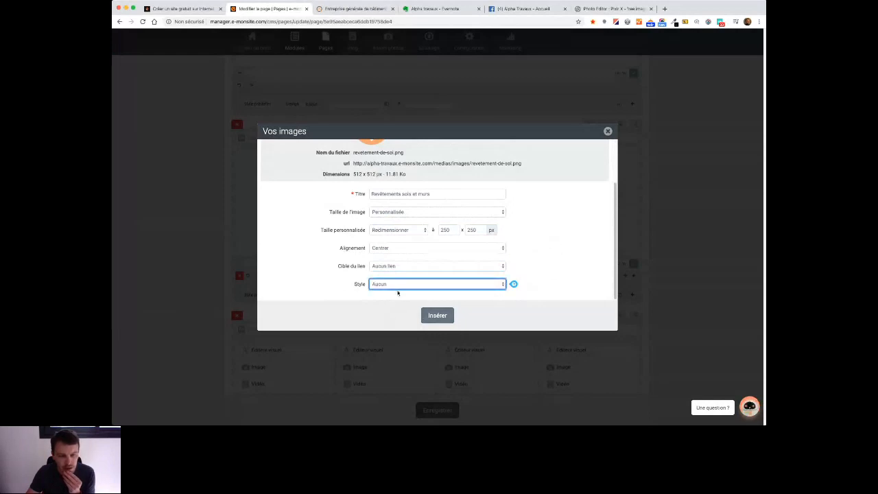
left_click(437, 316)
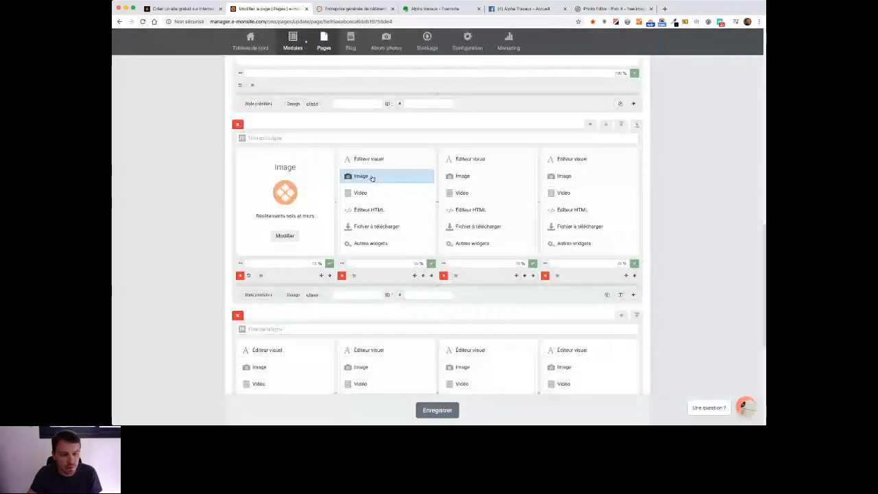
Step: Choose the house icon as the second column's image and title it "Chauffage et isolation thermique", based on the Evernote wording
left_click(371, 177)
double_click(395, 254)
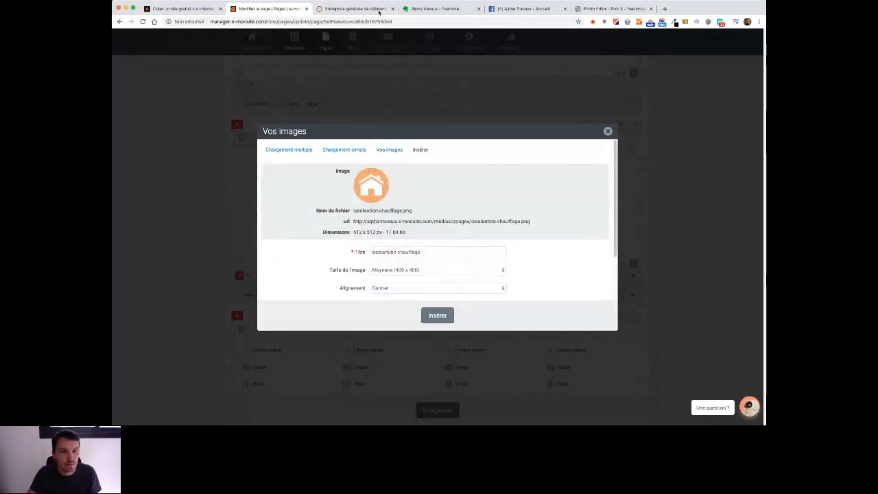
left_click(433, 8)
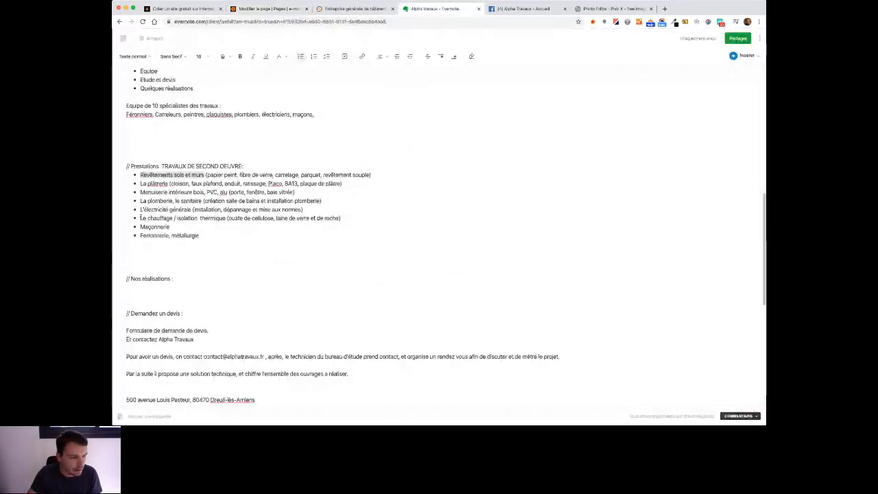
left_click_drag(147, 218, 225, 218)
key("super+c")
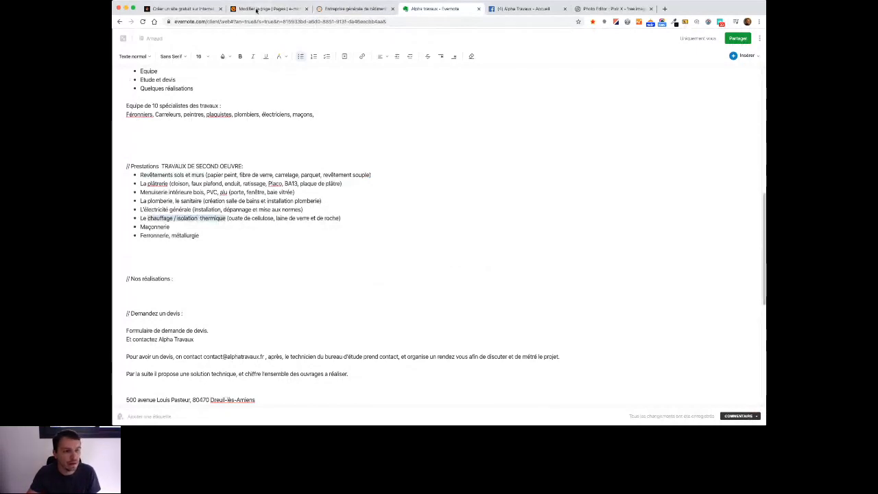
left_click(256, 10)
triple_click(426, 251)
key("super+v")
left_click(371, 253)
key("Delete")
type("C")
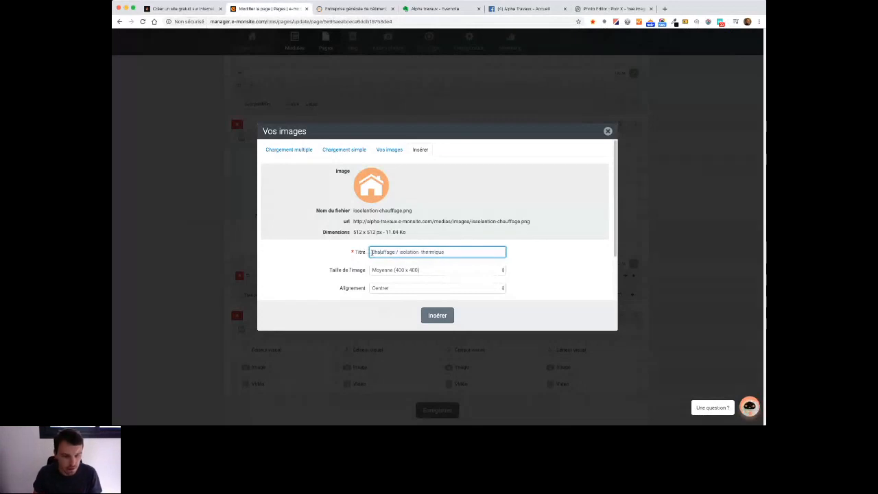
key("BackSpace")
type("et")
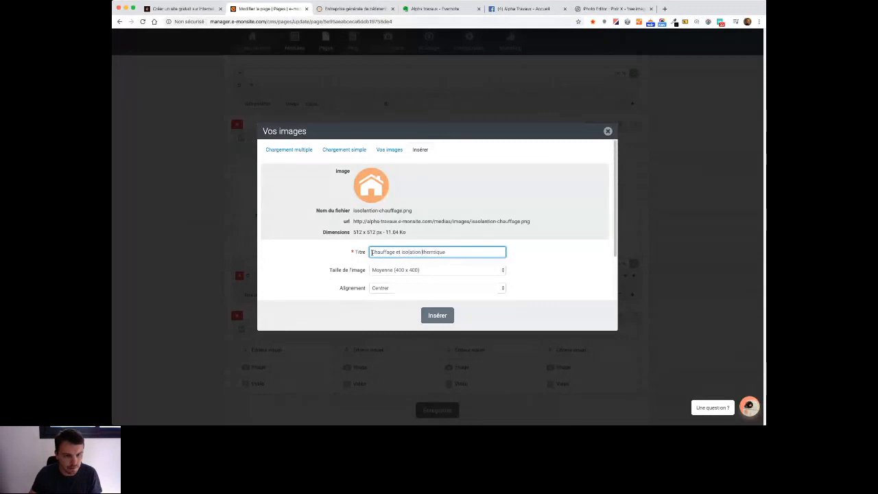
Step: Insert the heating and insulation icon at a custom size of 250 x 250 px with no link
scroll(539, 277, "down", 2)
left_click(430, 212)
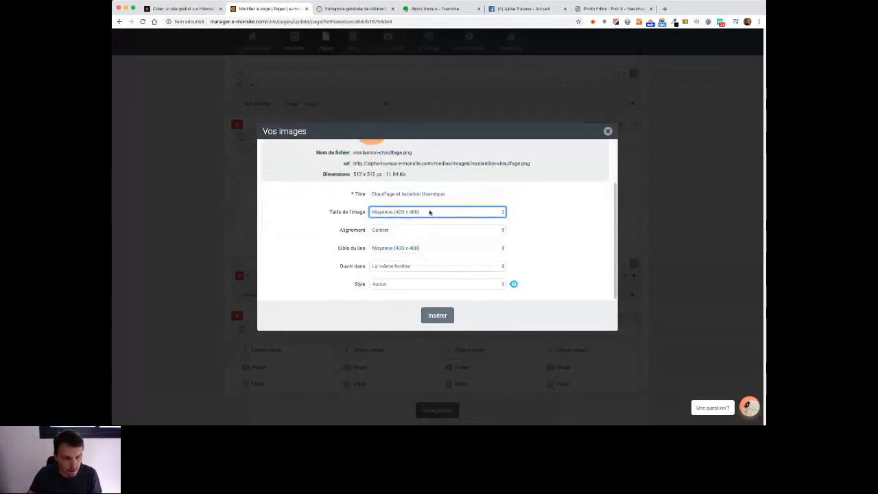
left_click(429, 237)
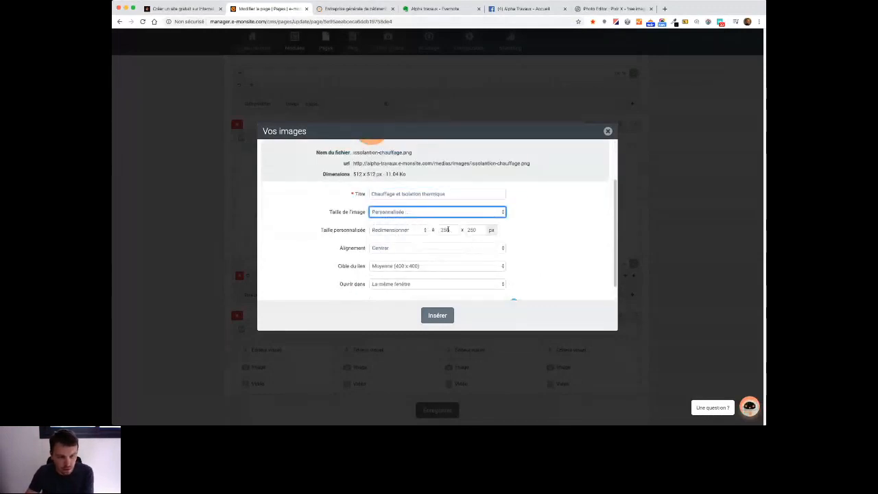
left_click(446, 230)
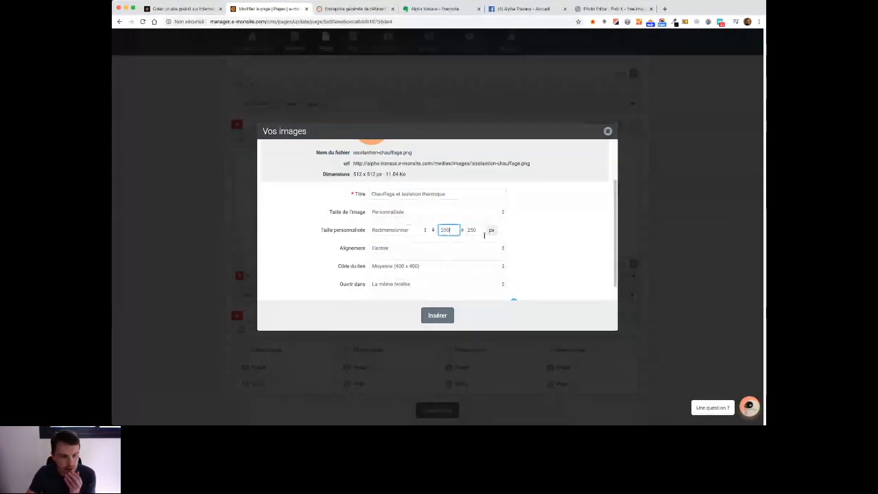
left_click(422, 266)
left_click(416, 256)
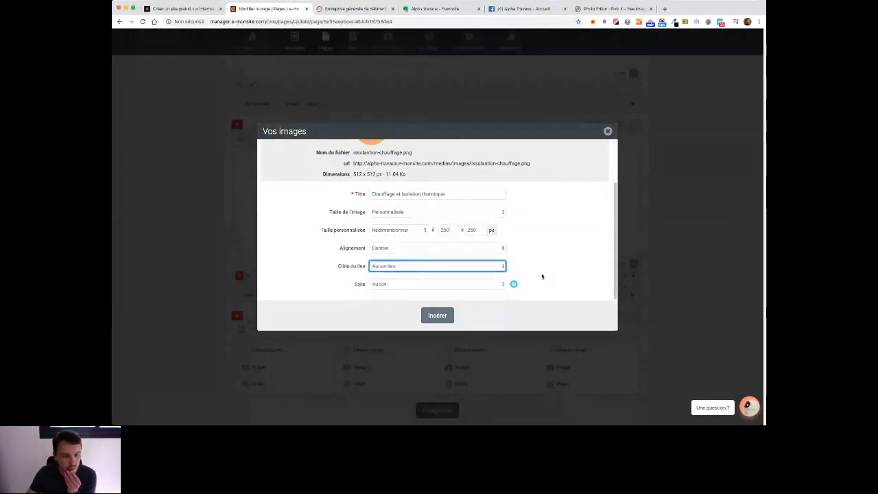
left_click(437, 315)
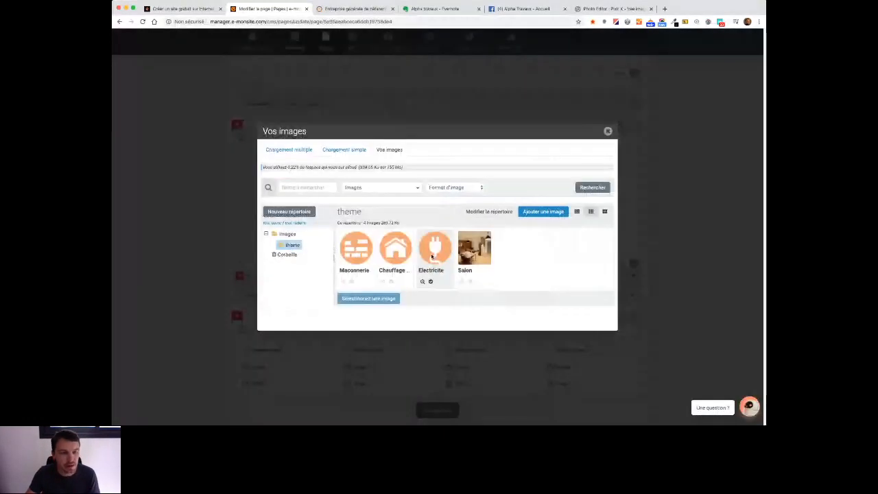
Step: Choose the electricity plug icon for the third column and title it "Electricité générale", following the Evernote note
left_click(431, 255)
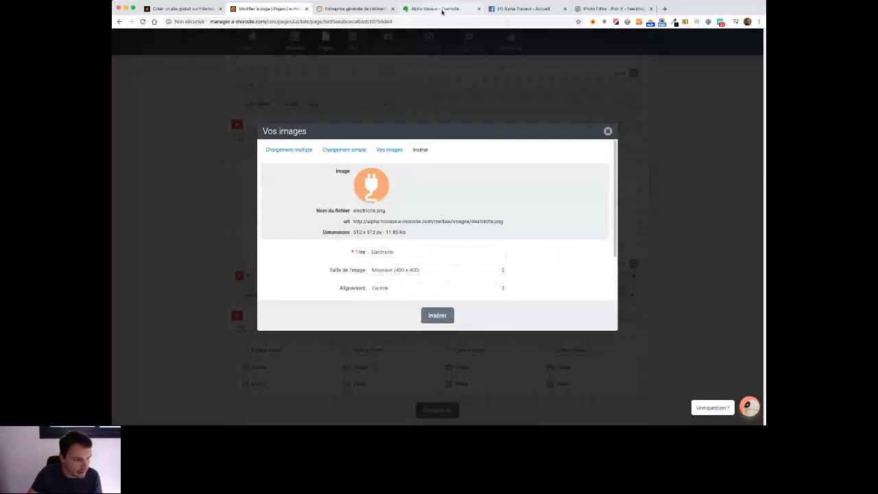
left_click(439, 9)
left_click(267, 8)
double_click(401, 251)
type("électricité générale")
key("Up")
key("Delete")
type("E")
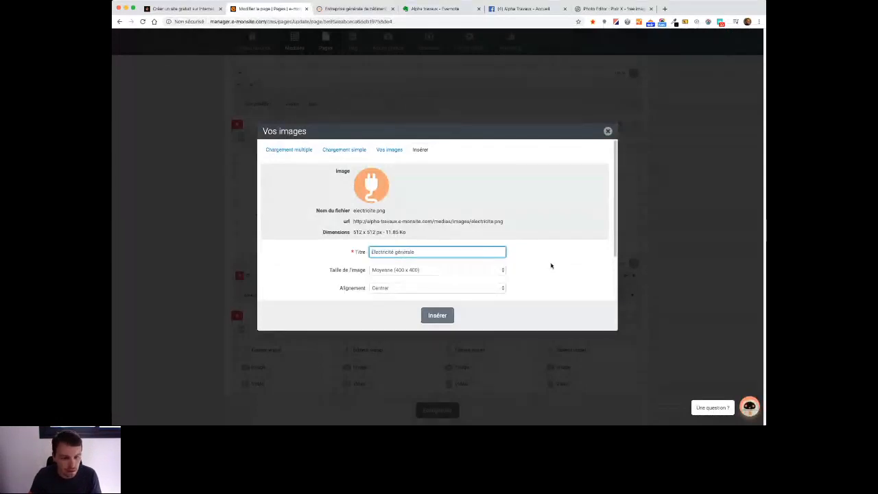
Step: Insert the electricity icon at a custom size of 250 x 250 px with no link, and start adding an image in the fourth column
scroll(551, 265, "down", 3)
left_click(414, 212)
left_click(466, 234)
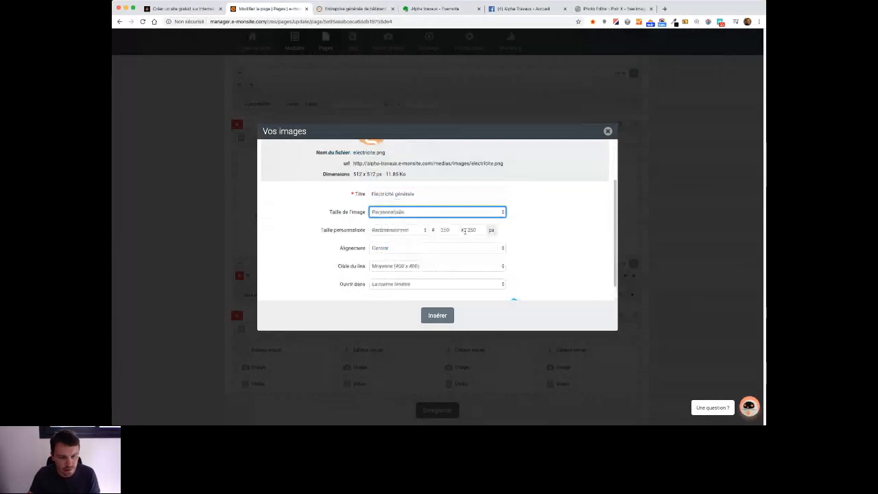
left_click(408, 266)
left_click(409, 259)
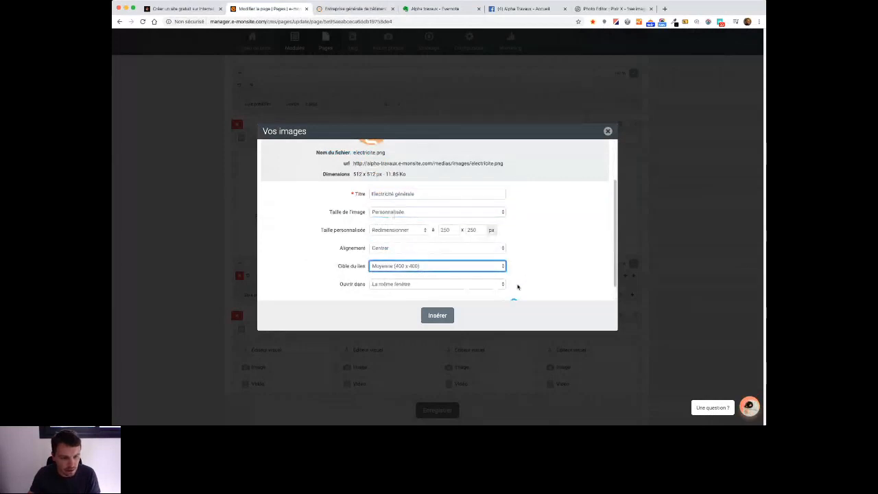
left_click(441, 321)
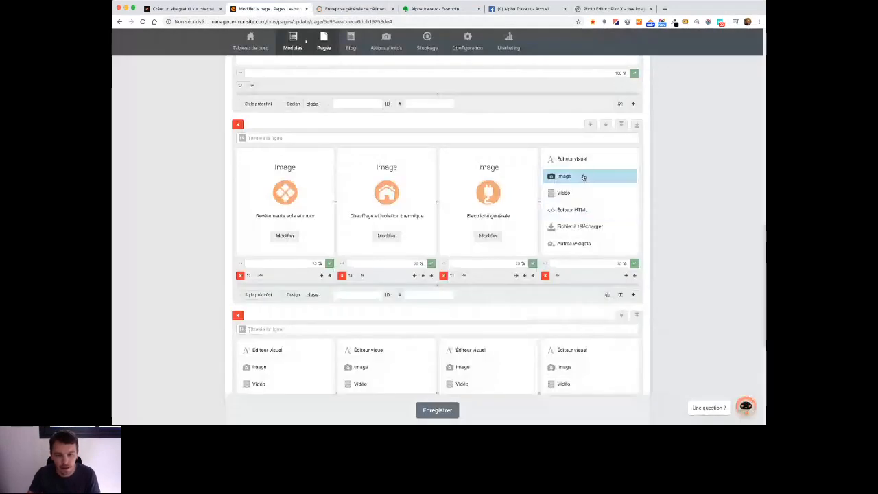
left_click(582, 177)
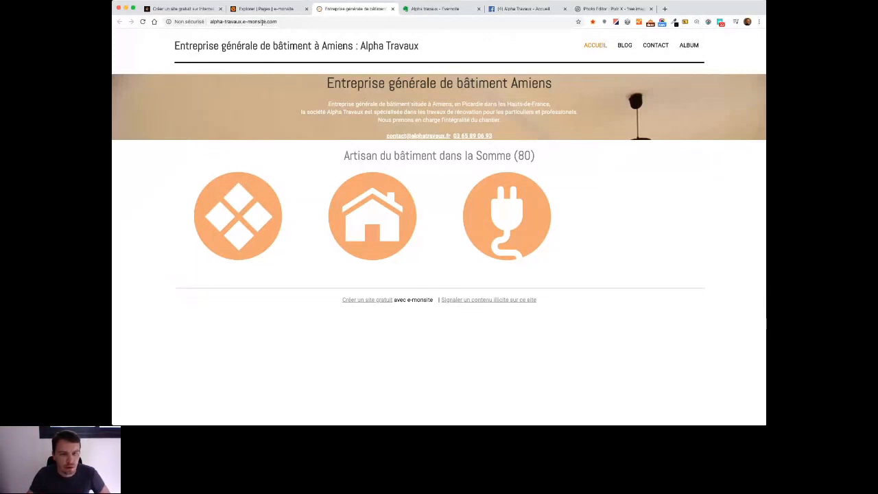
Step: In the site's image storage, move the Platerie, Revêtements and Plomberie icons from the Images folder into the theme folder
left_click(265, 9)
mouse_move(429, 63)
left_click(433, 84)
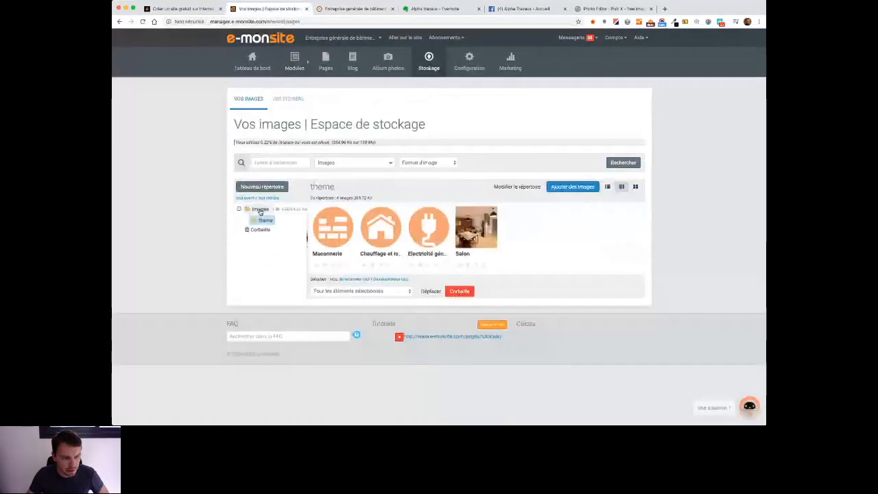
left_click(260, 209)
mouse_move(330, 245)
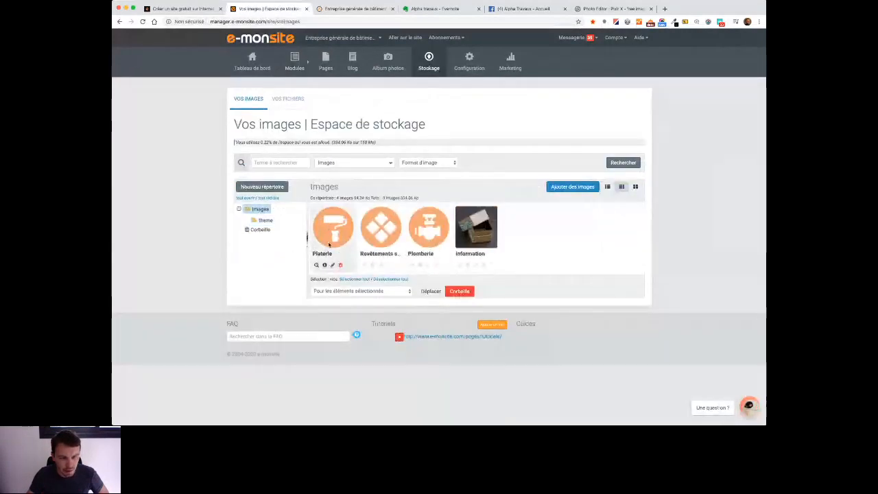
left_click_drag(329, 244, 261, 220)
left_click_drag(334, 230, 264, 221)
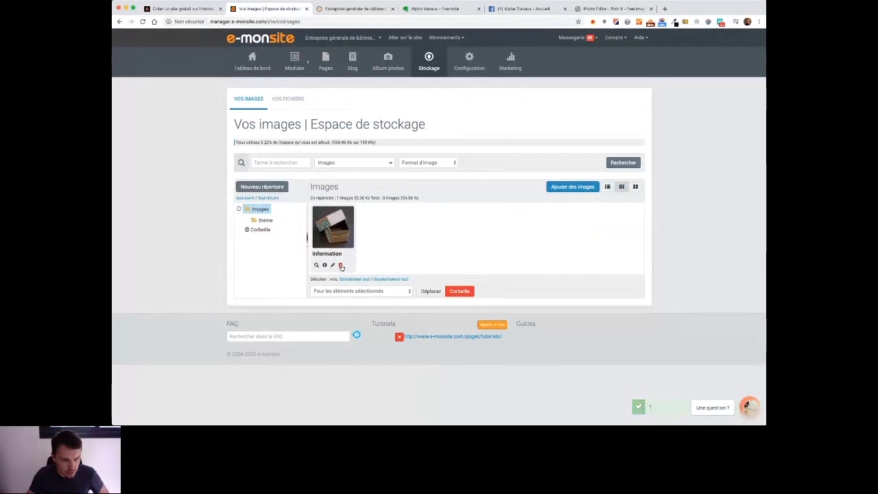
Step: Delete the "information" image from the Images folder and open the theme folder
left_click(340, 265)
left_click(491, 245)
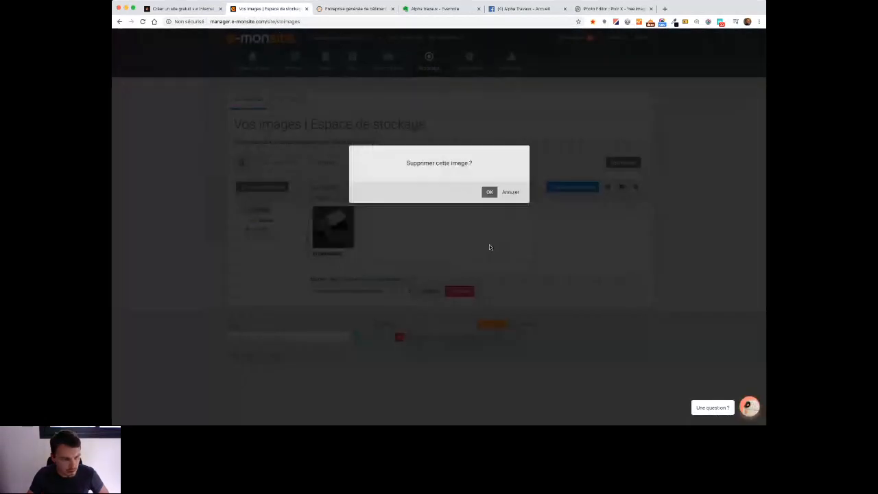
left_click(265, 221)
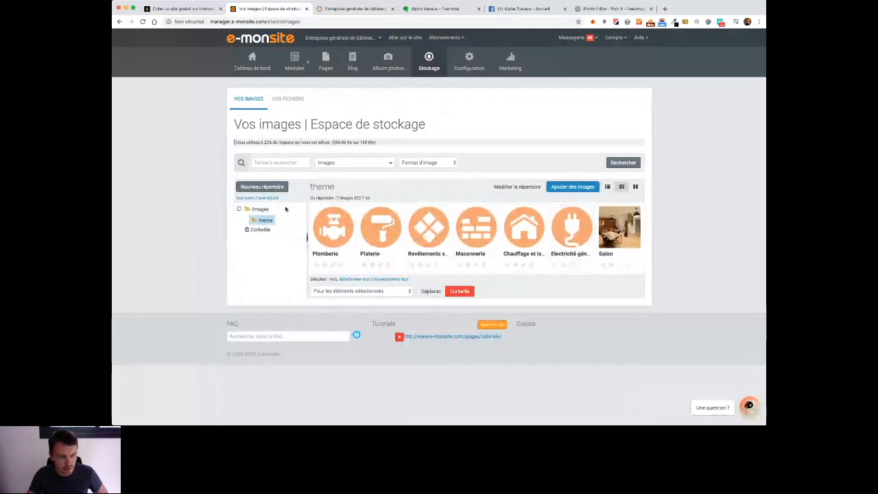
Step: Return to editing the home page and resize the "Revêtements sols et murs" icon to 125 x 125 px
mouse_move(325, 63)
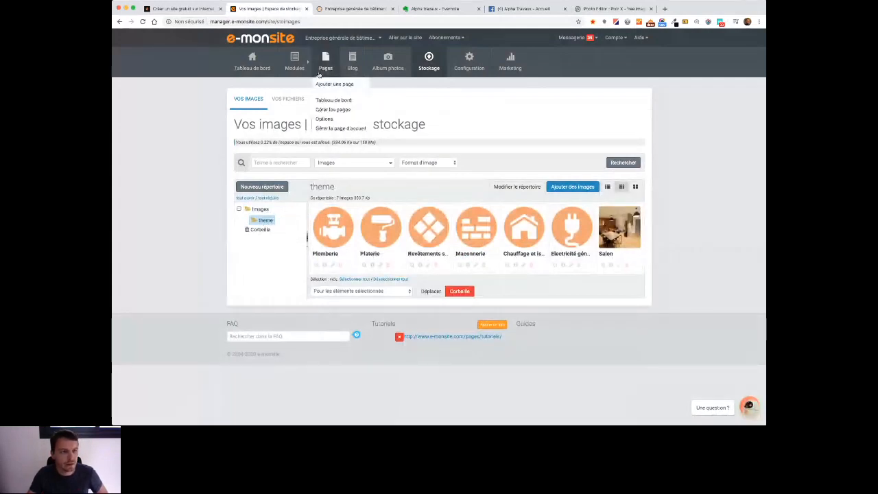
left_click(343, 127)
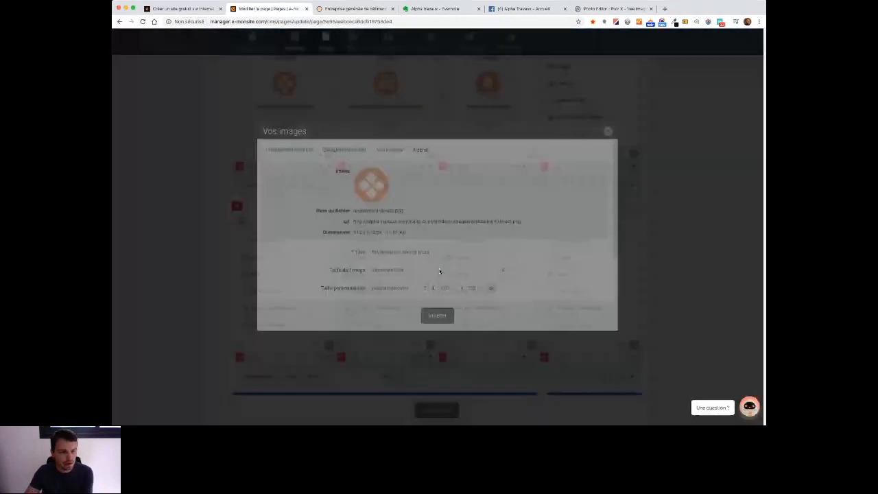
double_click(448, 287)
type("125")
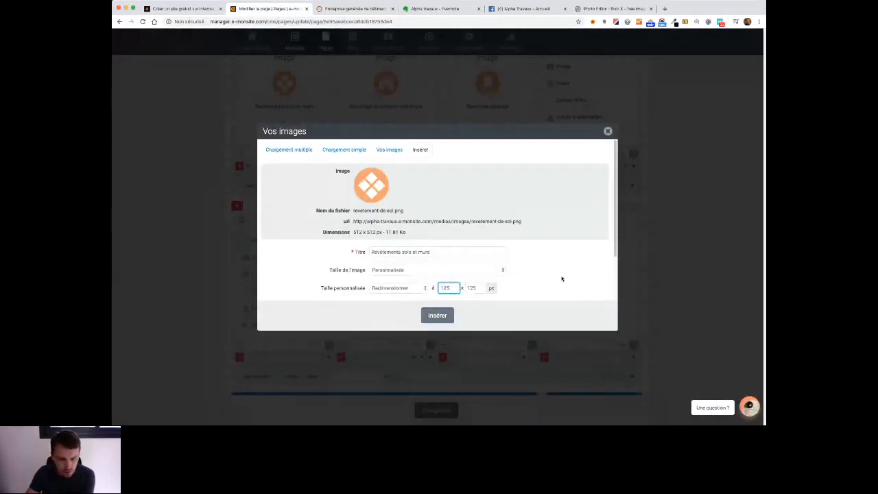
scroll(562, 278, "down", 3)
left_click(440, 317)
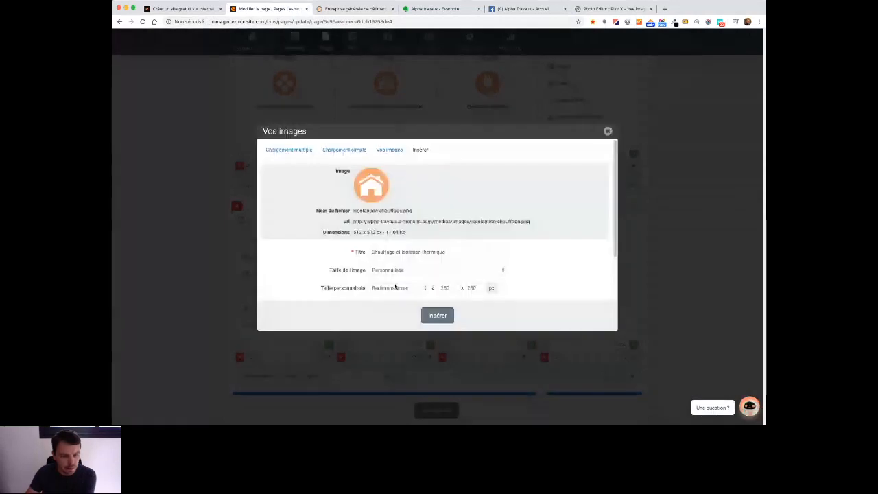
Step: Resize the heating and insulation icon and the electricity icon to 125 x 125 px, and save the page
double_click(443, 287)
type("1")
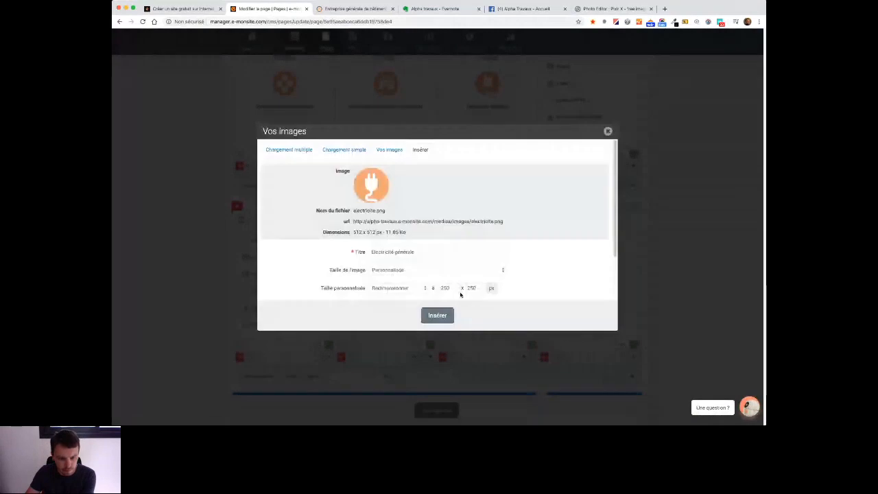
left_click(448, 287)
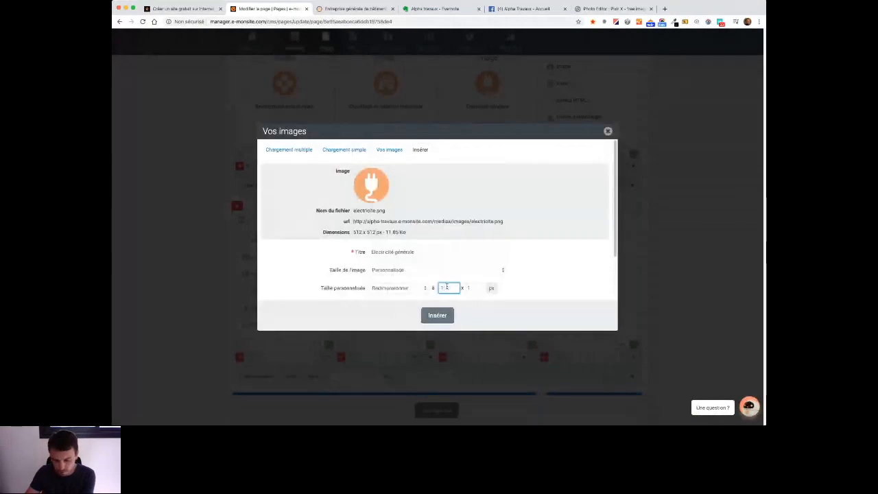
left_click(446, 319)
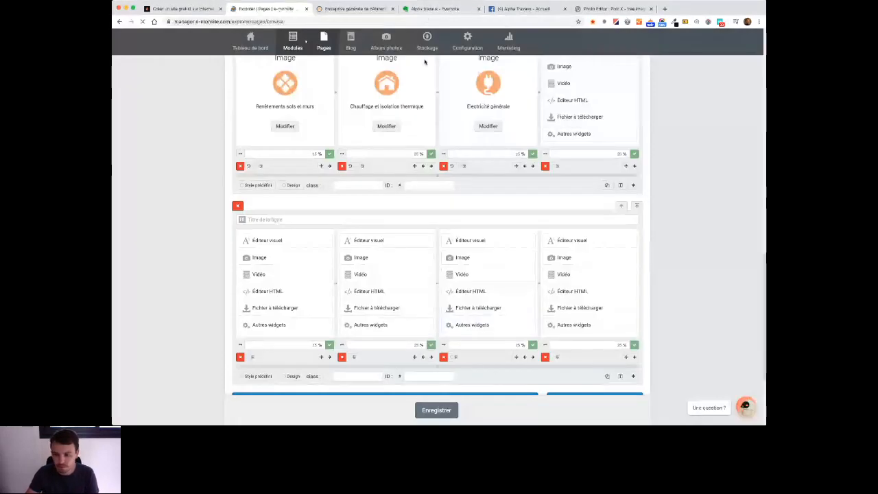
Step: Reload the public home page to check the resized service icons
left_click(355, 9)
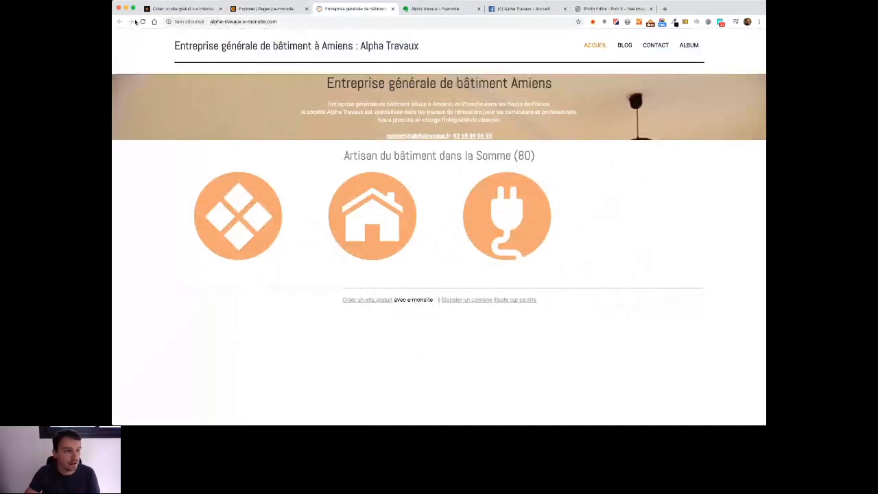
left_click(142, 22)
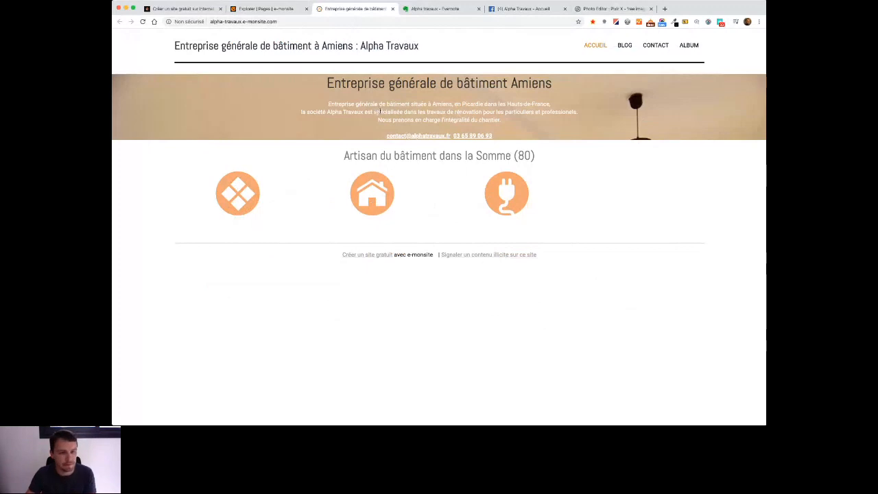
Step: Reopen the home page for editing and choose the Plomberie icon as the image for the services row's fourth column
left_click(254, 10)
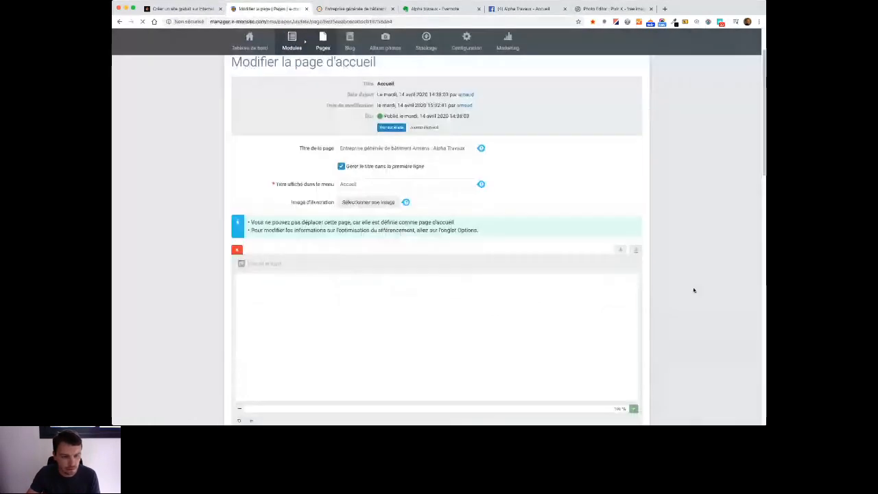
scroll(692, 290, "down", 10)
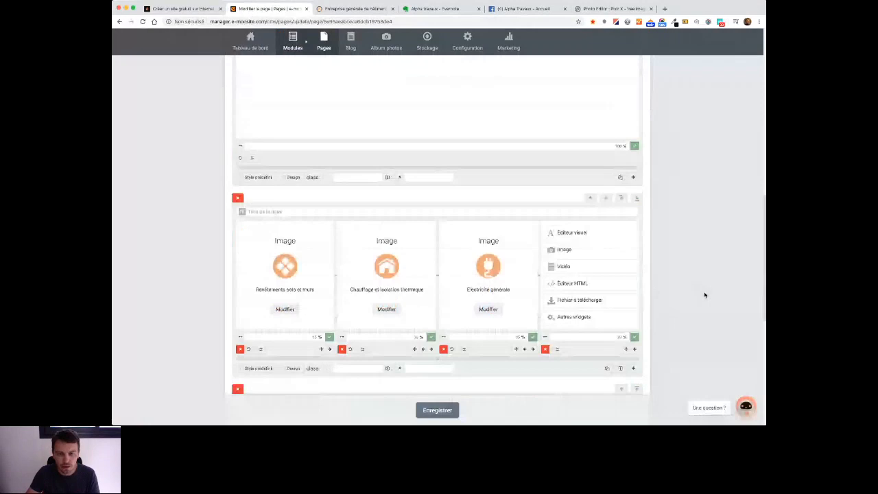
left_click(557, 187)
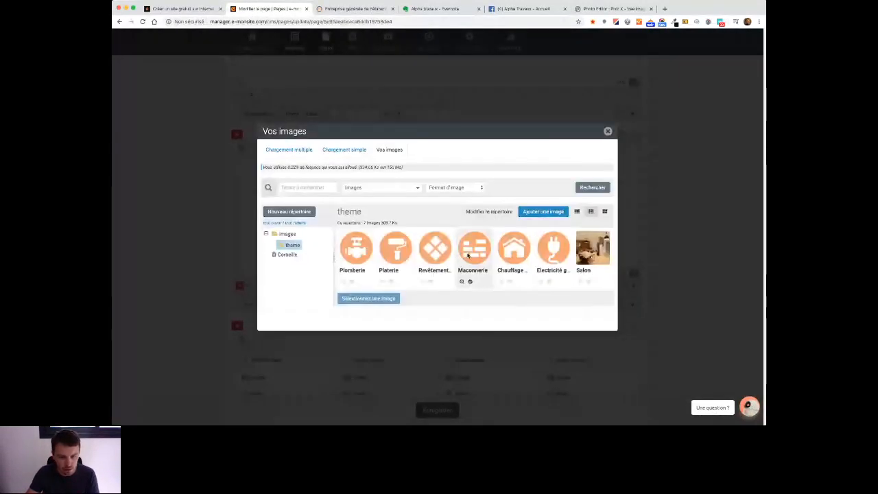
left_click(353, 253)
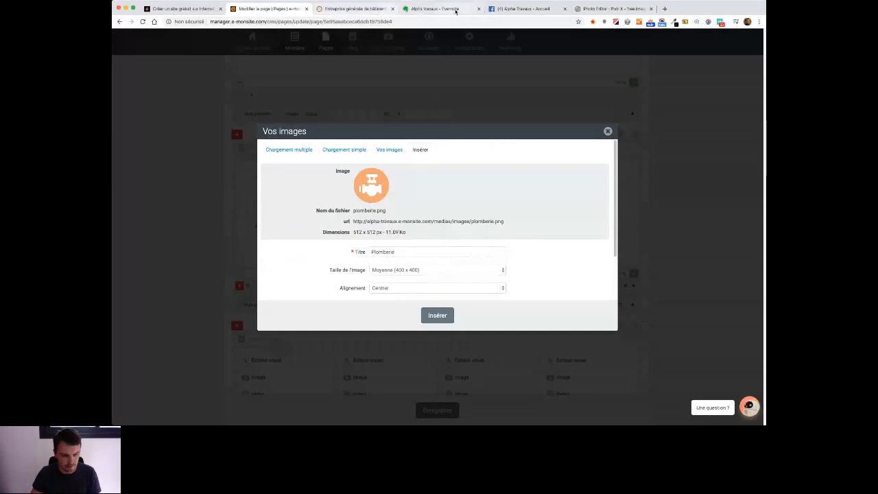
Step: Change the plumbing icon's title to "Plomberie et sanitaire"
left_click(421, 251)
type("le sanitaire et")
key("Right")
key("Right")
key("Right")
key("BackSpace")
key("BackSpace")
key("BackSpace")
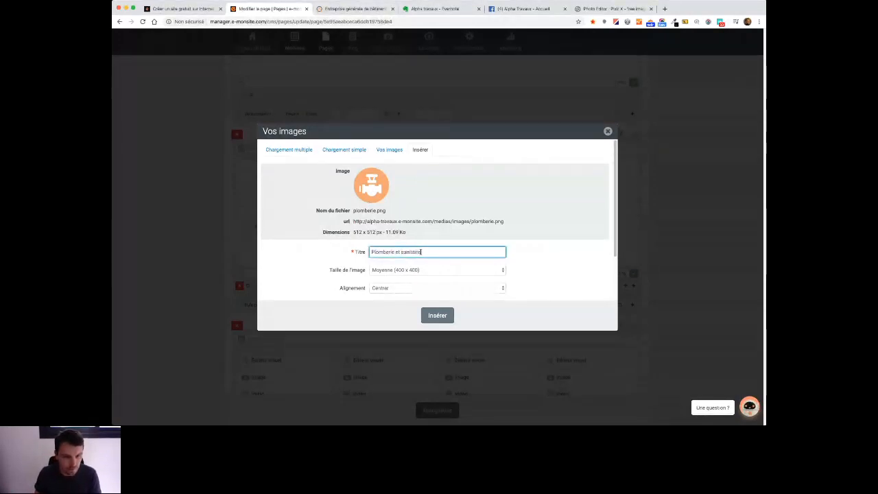
Step: Give the plumbing icon a custom size of 125 x 125 px with no link target, and insert it
key("Tab")
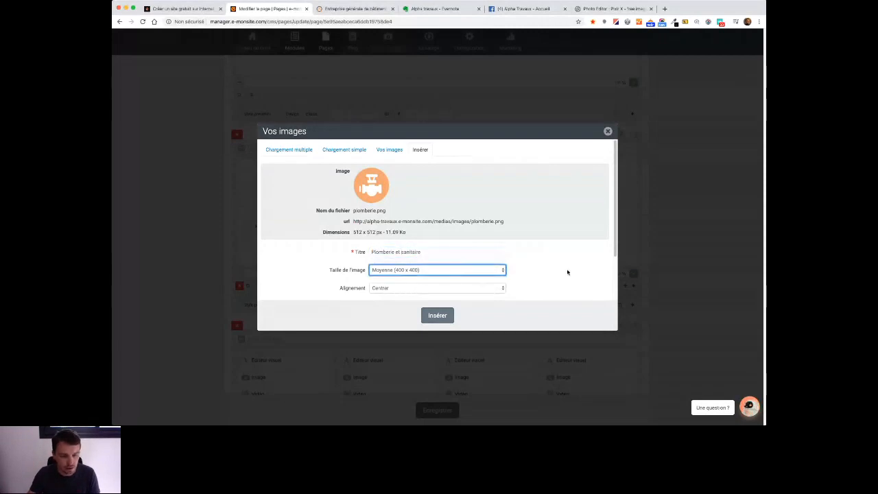
key("p")
scroll(567, 273, "down", 2)
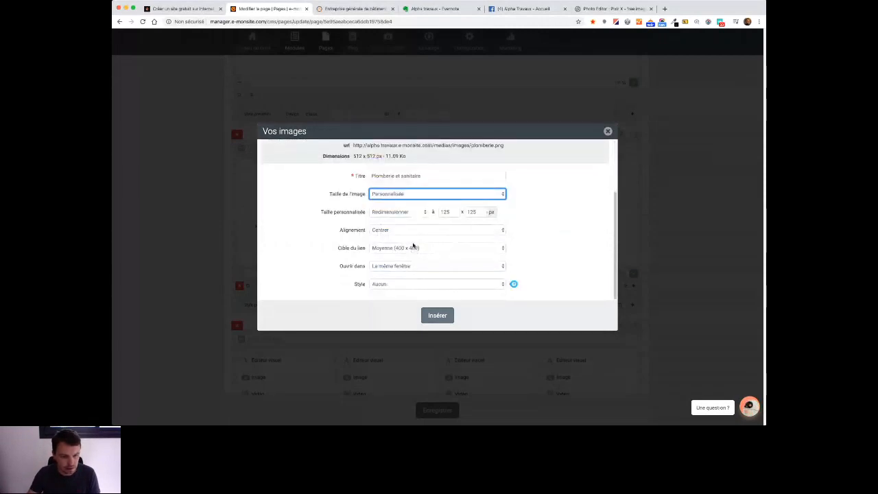
left_click(412, 249)
left_click(414, 240)
left_click(437, 315)
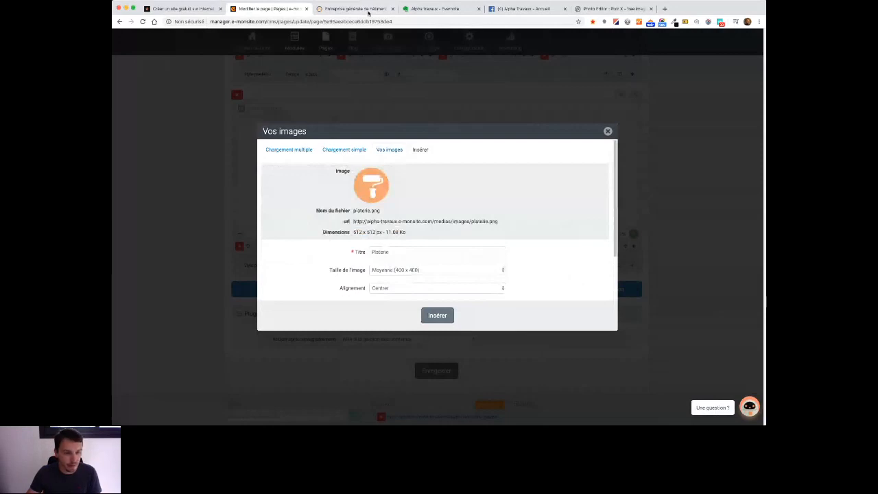
Step: Change the title of the Platerie paint-roller icon to "Plâtrerie et peinture"
double_click(398, 252)
type("plâtrerie")
key("super+Left")
key("Right")
key("BackSpace")
type("P")
key("super+Right")
type("et peinture")
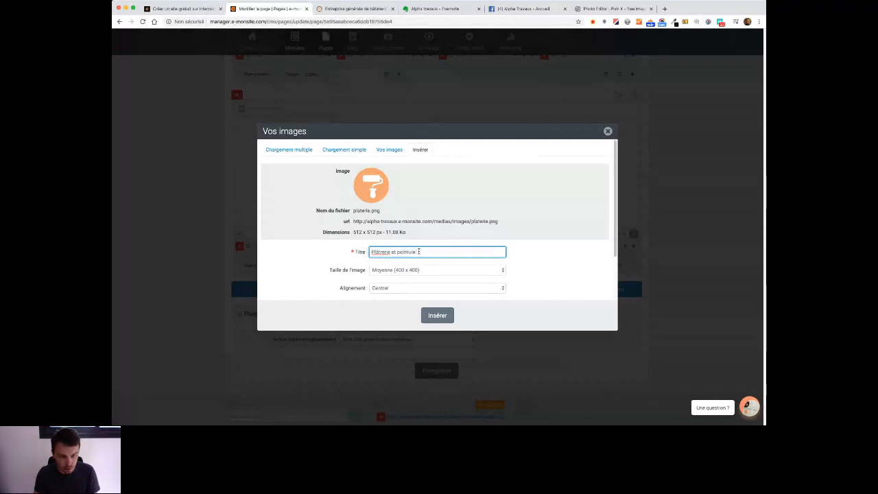
Step: Insert the plastering icon in the second row's first column at a custom size of 125 x 125 px with no link
left_click(555, 285)
scroll(555, 285, "down", 3)
left_click(396, 248)
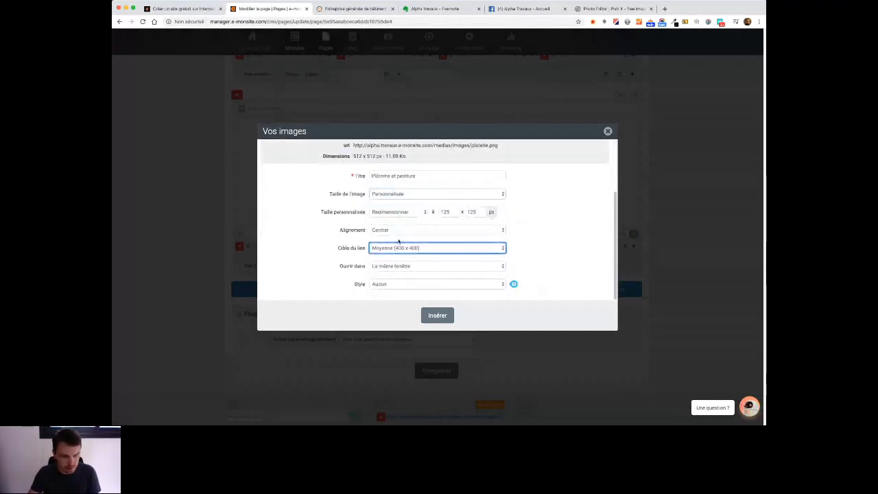
left_click(400, 229)
left_click(435, 315)
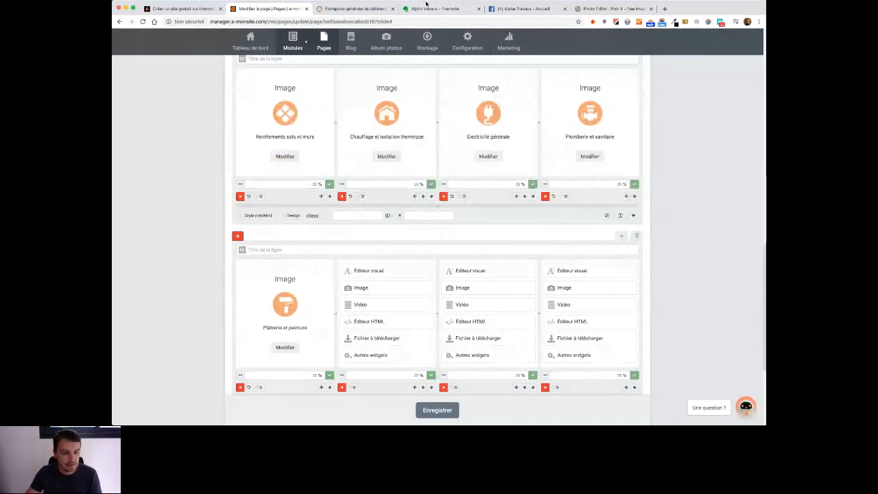
Step: Choose the Maconnerie icon from the theme folder for the second row's second column
left_click(376, 293)
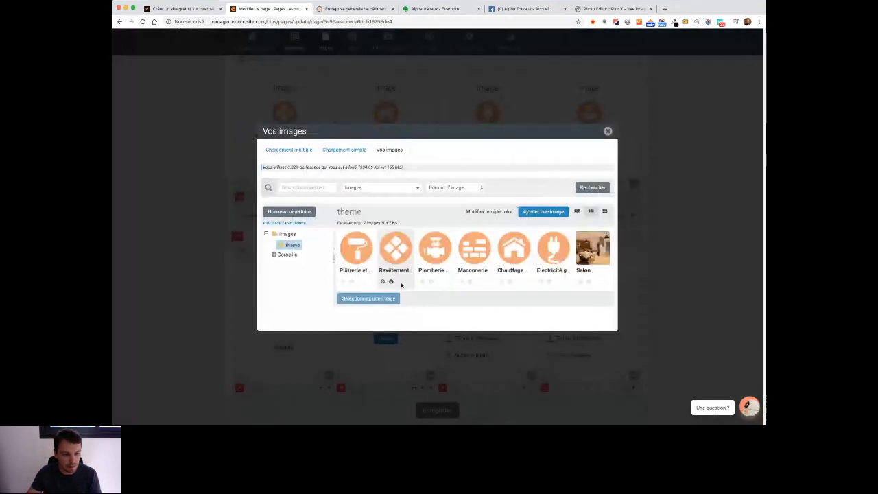
left_click(473, 254)
double_click(474, 254)
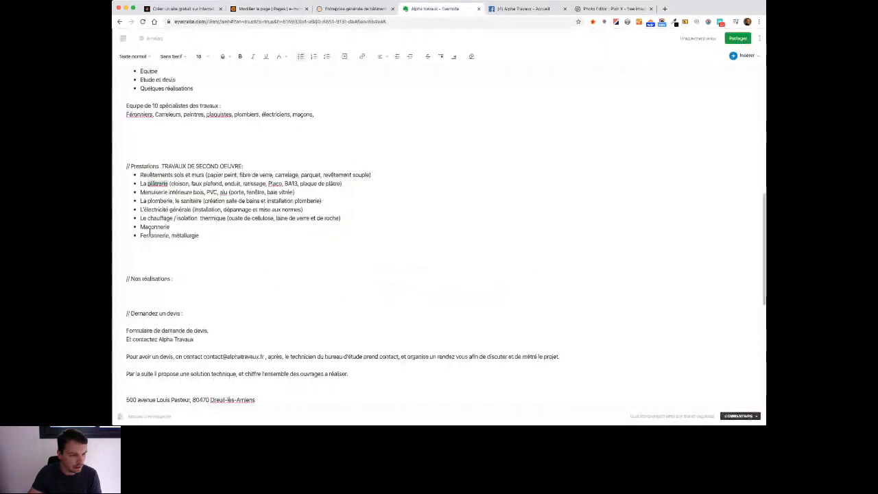
Step: Copy "Maçonnerie" from the services list in the Evernote note and paste it as the masonry icon's title
left_click(436, 8)
double_click(154, 226)
key("super+c")
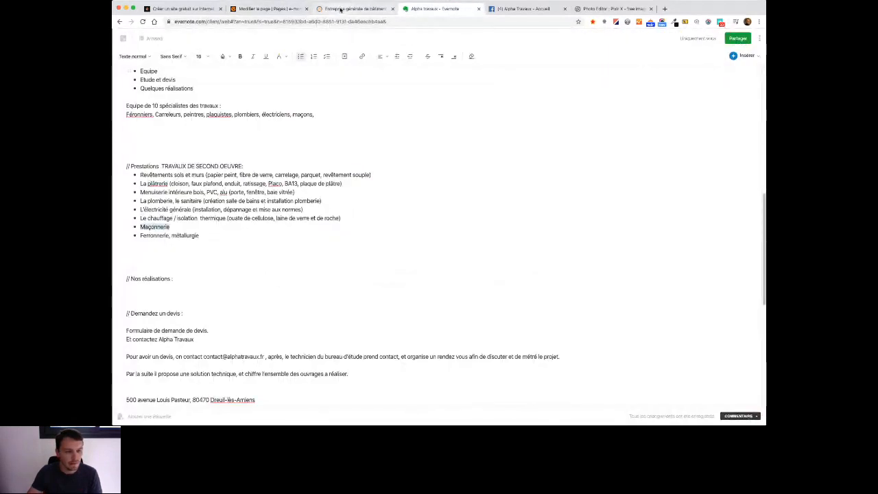
left_click(352, 7)
left_click(262, 7)
double_click(406, 253)
key("super+v")
Step: Set the masonry icon to a custom size of 125 x 125 px with no link, and insert it
scroll(423, 263, "down", 2)
left_click(417, 212)
left_click(453, 227)
scroll(443, 243, "down", 1)
left_click(402, 248)
left_click(403, 242)
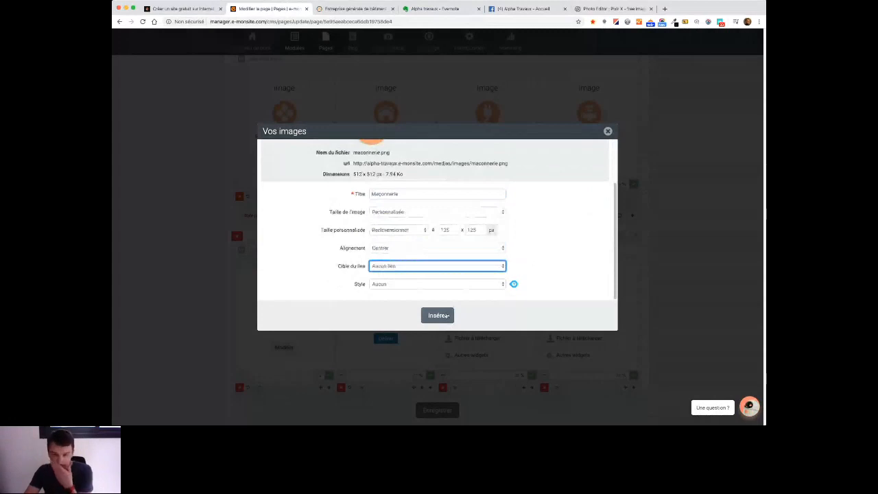
left_click(438, 315)
Step: Start adding an image in the second row's third column from the theme folder
key("super+Tab")
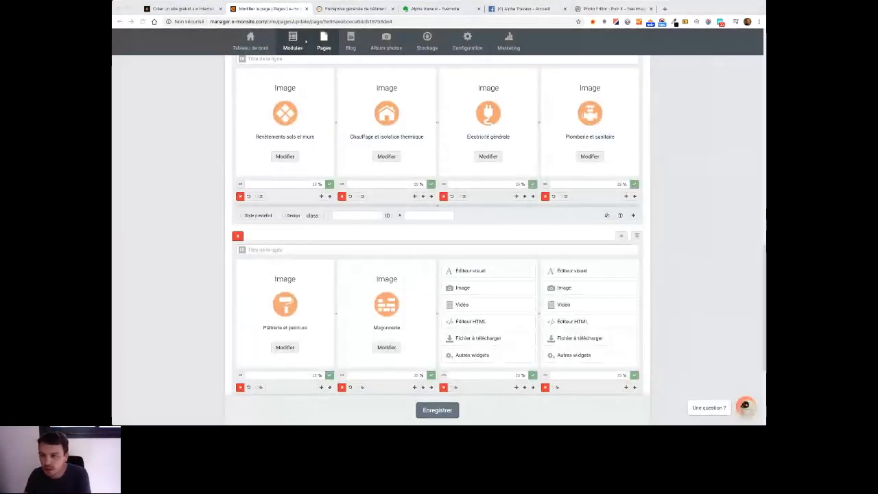
left_click(503, 247)
left_click(465, 287)
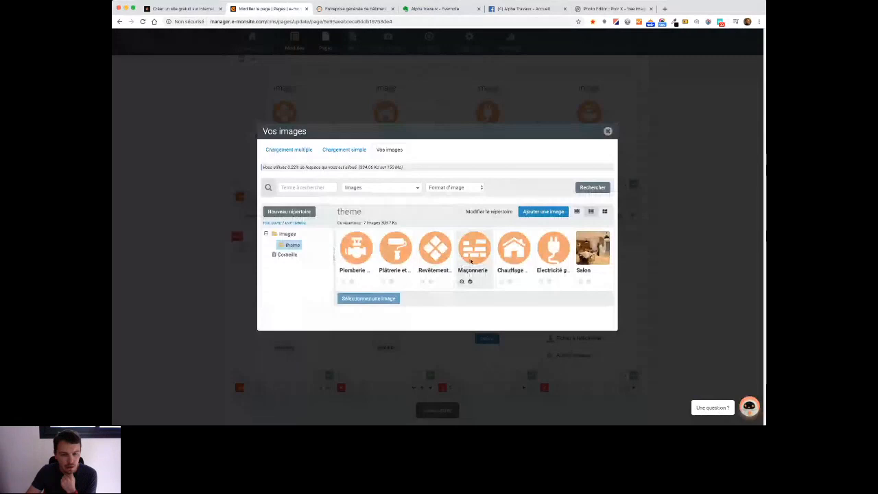
Step: Upload menuiserie.png to the theme image folder
left_click(548, 215)
left_click(405, 313)
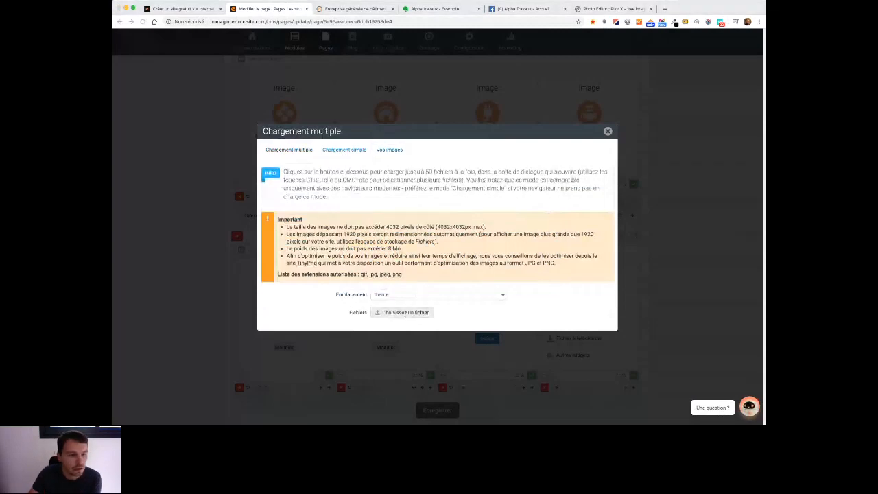
double_click(447, 202)
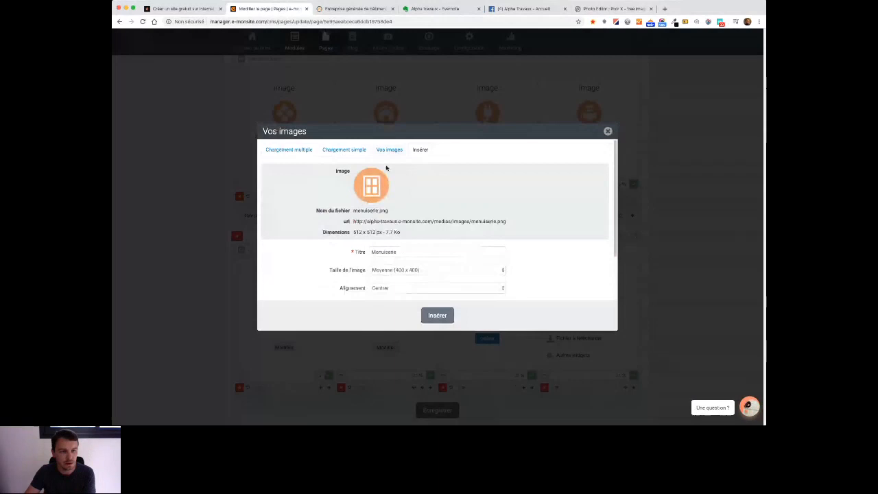
Step: Copy "Menuiserie intérieure" from the services list in the Evernote note and use it as the window icon's title
left_click(440, 10)
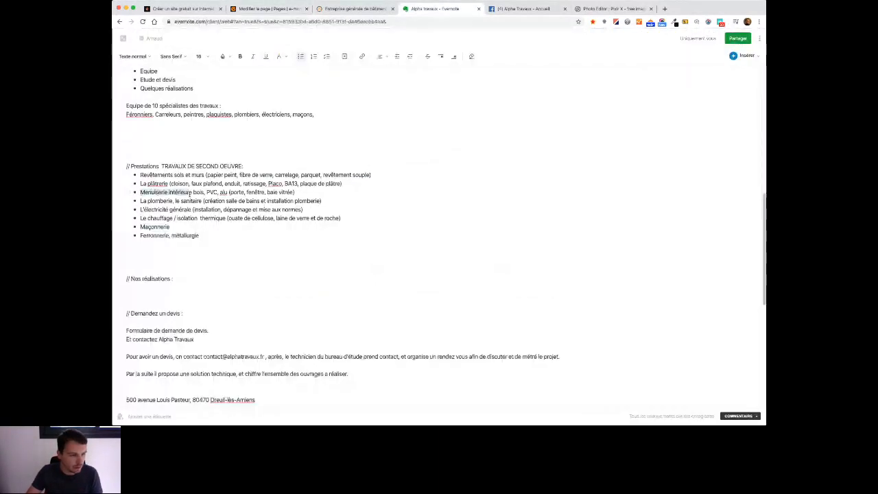
left_click_drag(192, 193, 140, 192)
key("super+c")
left_click(269, 8)
left_click(411, 252)
key("super+v")
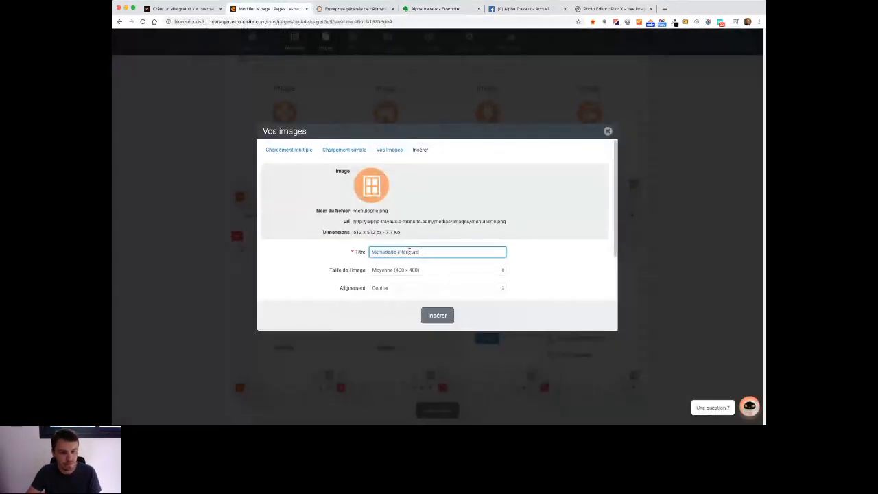
Step: Insert the menuiserie icon centred at the custom size of 125 x 125 px with no link
left_click(412, 270)
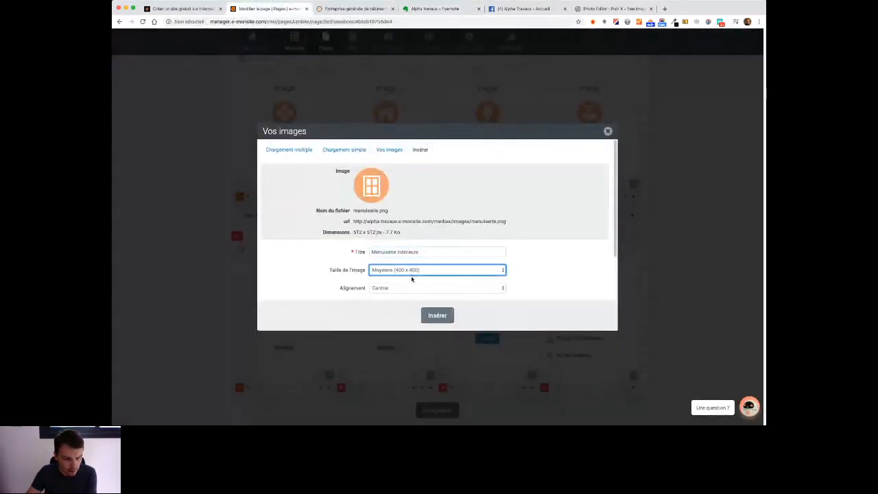
left_click(471, 294)
scroll(549, 277, "down", 2)
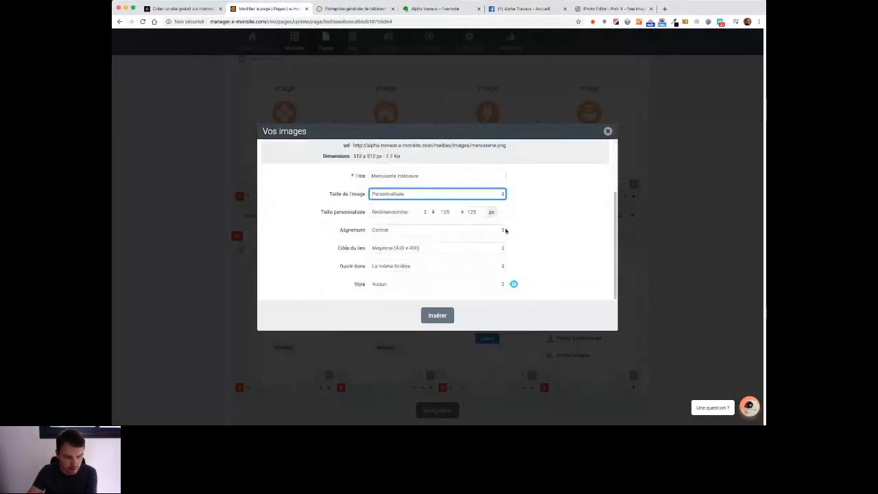
left_click(415, 251)
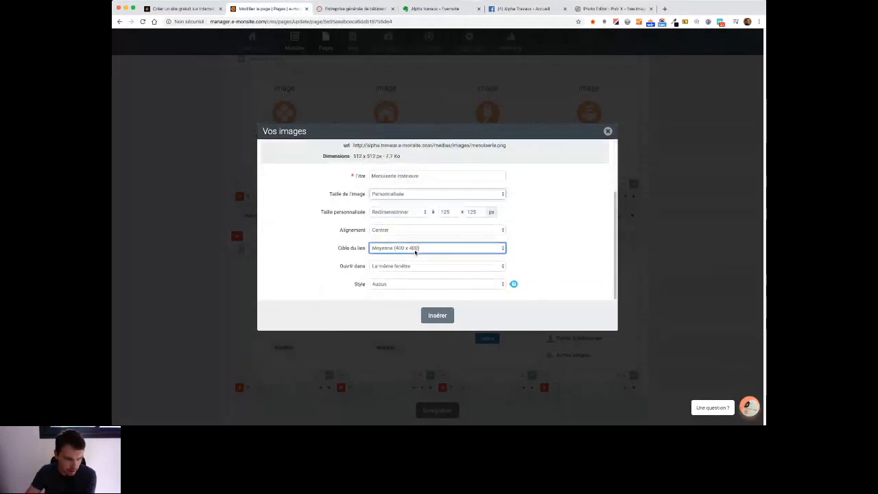
left_click(436, 311)
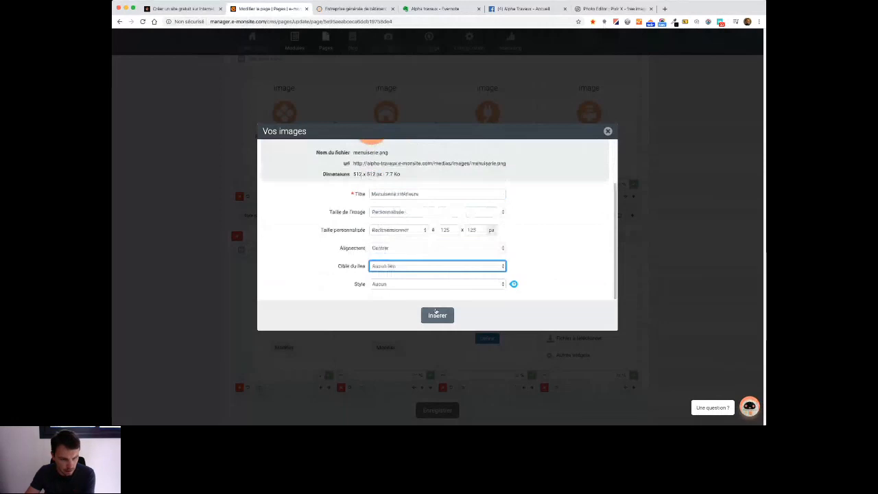
left_click(555, 251)
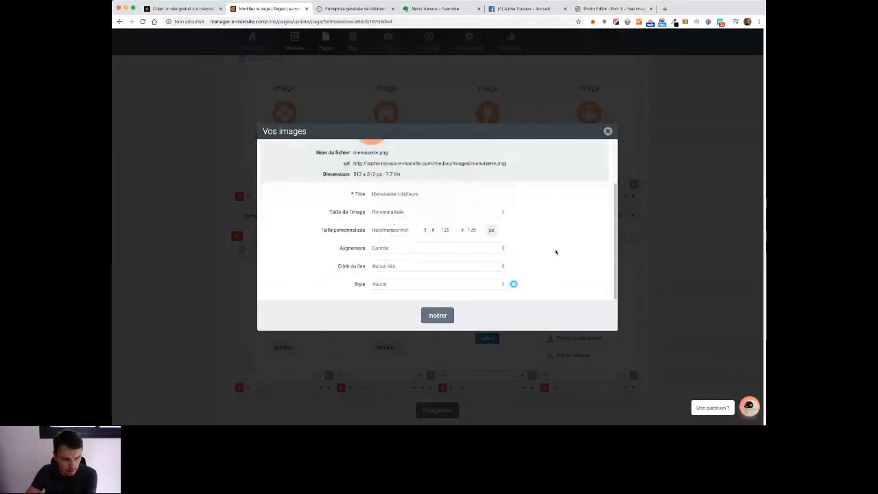
left_click(438, 318)
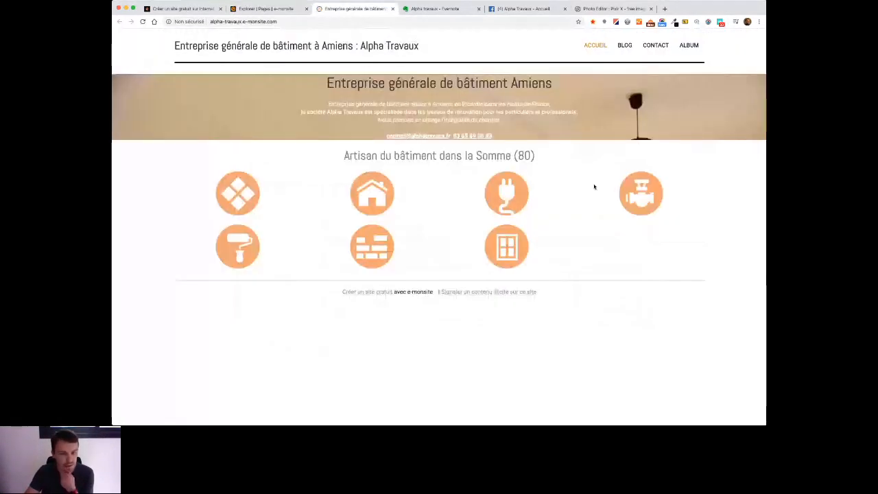
Step: Back in the page editor, move the empty row between the two icon rows and add another row at the end
left_click(273, 9)
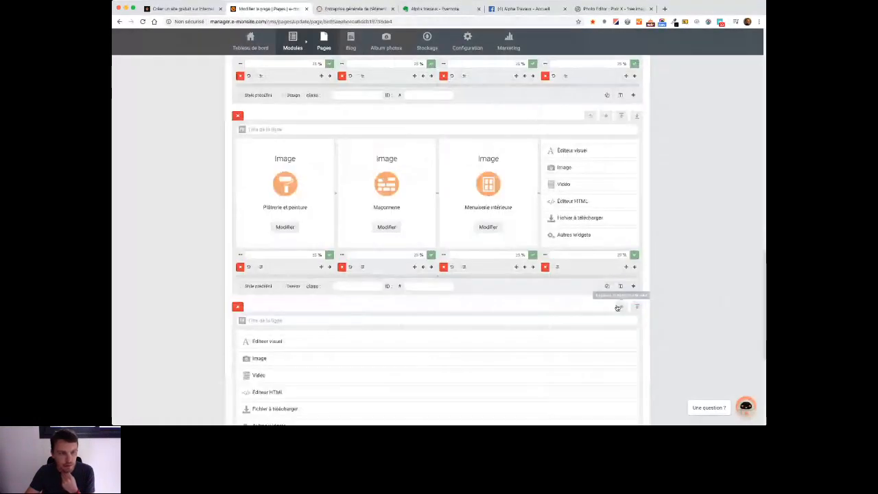
left_click(620, 308)
scroll(619, 308, "down", 3)
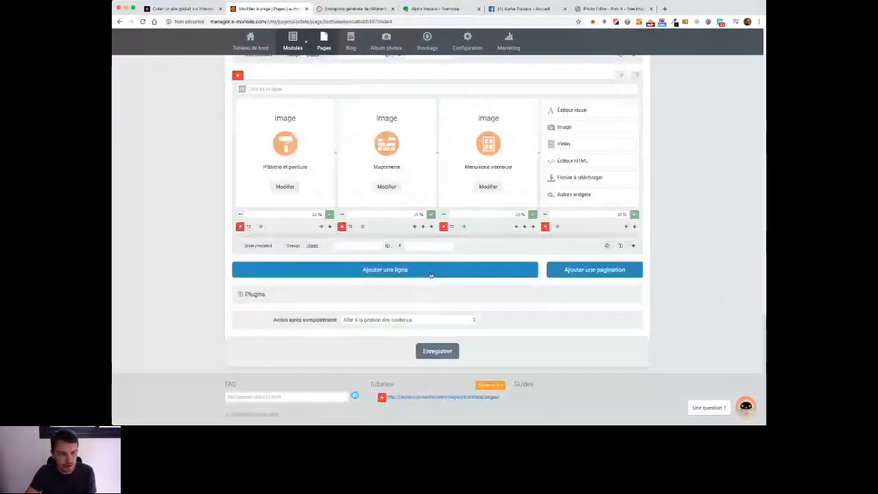
left_click(431, 273)
Step: Add columns to the empty row between the two icon rows to match the icon columns
scroll(650, 284, "up", 4)
left_click(634, 333)
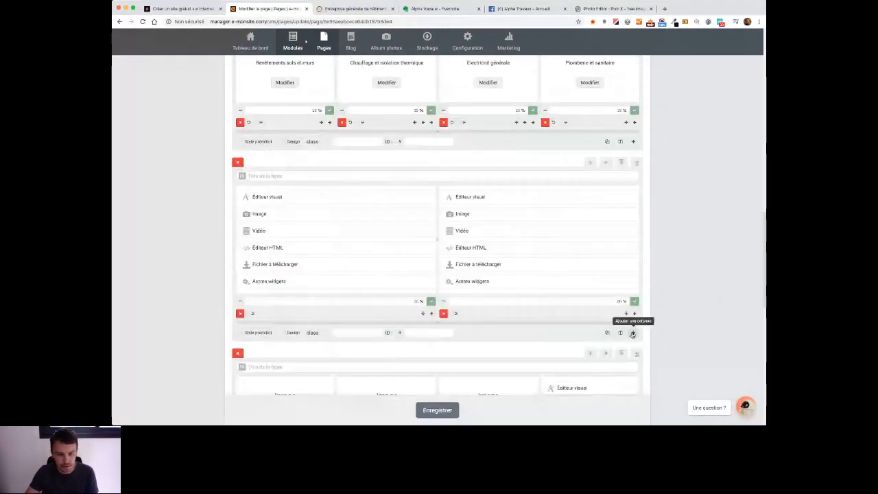
left_click(633, 332)
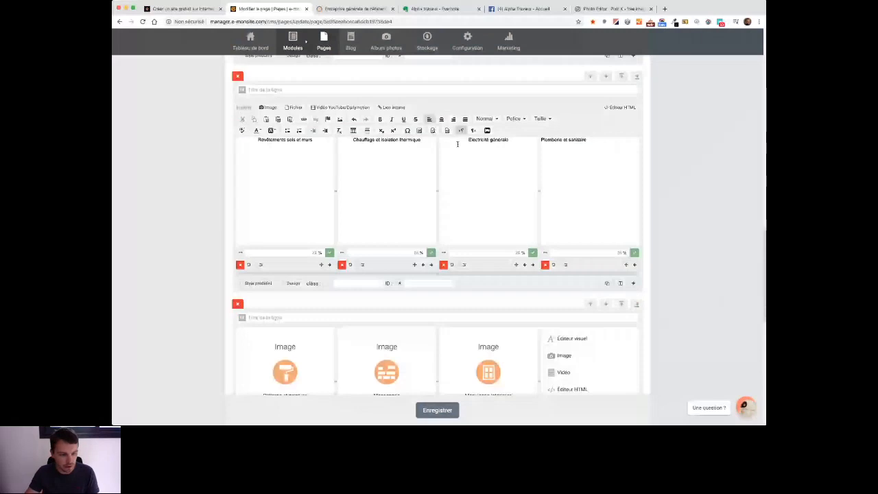
Step: Divide the empty row below the second icon row into four equal columns
scroll(344, 324, "down", 3)
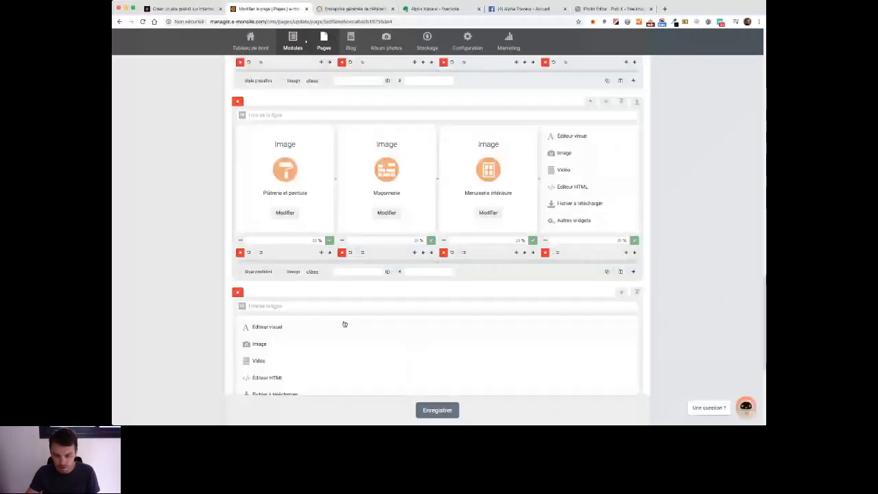
scroll(344, 324, "down", 1)
left_click(634, 391)
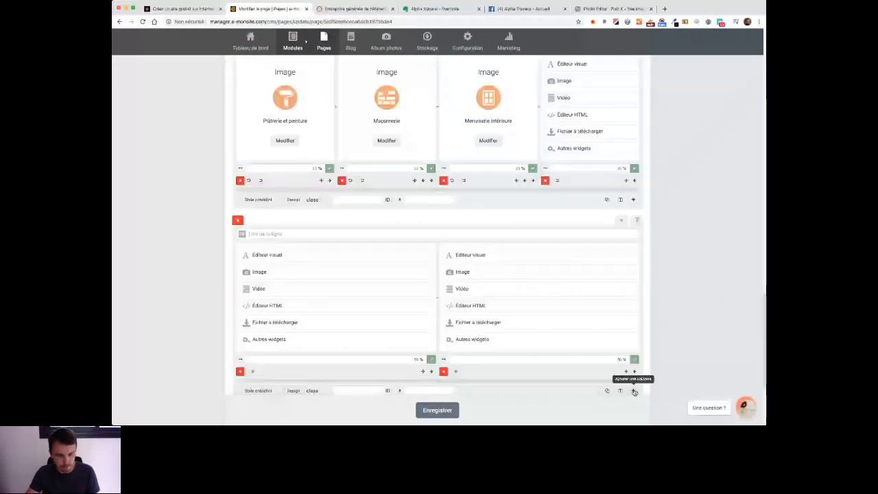
left_click(634, 392)
left_click(634, 392)
Step: Add the centred caption "Plâtrerie et peinture" in the last row's first column, copied from the icon above
triple_click(282, 121)
left_click(274, 255)
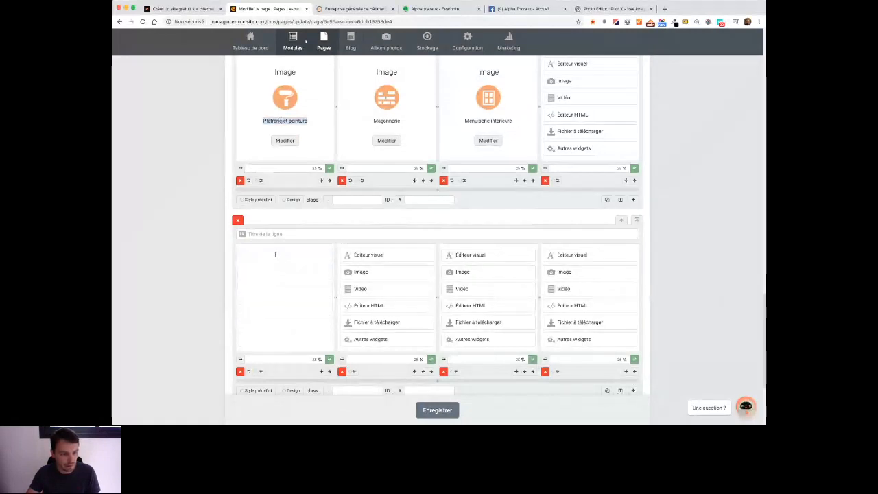
key("ctrl+v")
left_click(441, 263)
Step: Add the centred captions "Maçonnerie" and "Menuiserie intérieure" in the last row's second and third columns
left_click(369, 293)
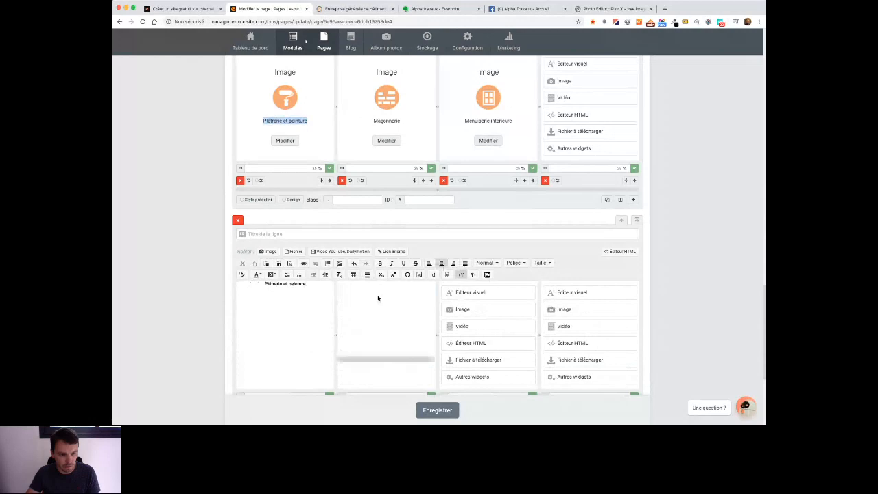
key("ctrl+v")
double_click(391, 121)
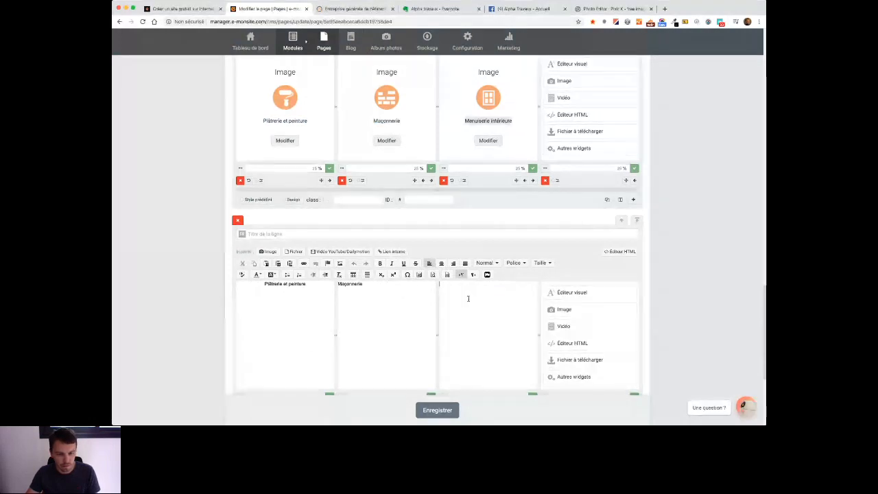
key("super+v")
left_click(439, 264)
left_click(396, 294)
left_click(441, 265)
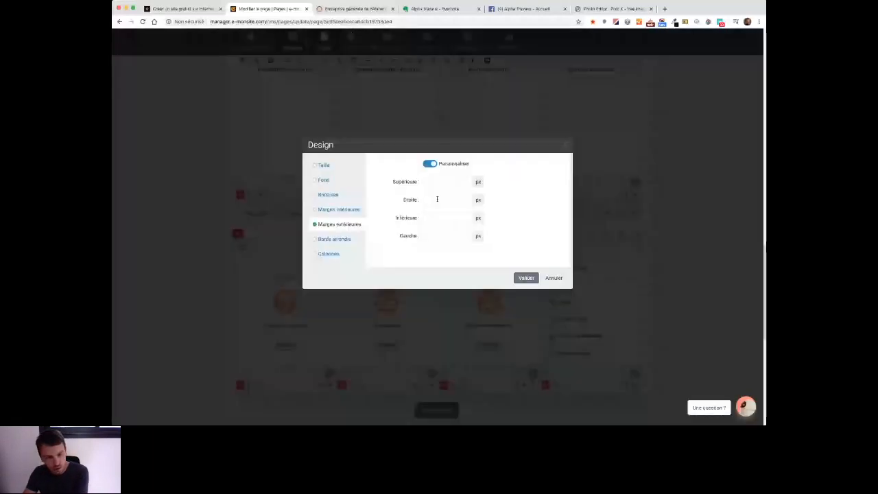
Step: Set the first caption row's bottom outer margin to 40 px and choose the page's action after saving
left_click(446, 218)
type("40")
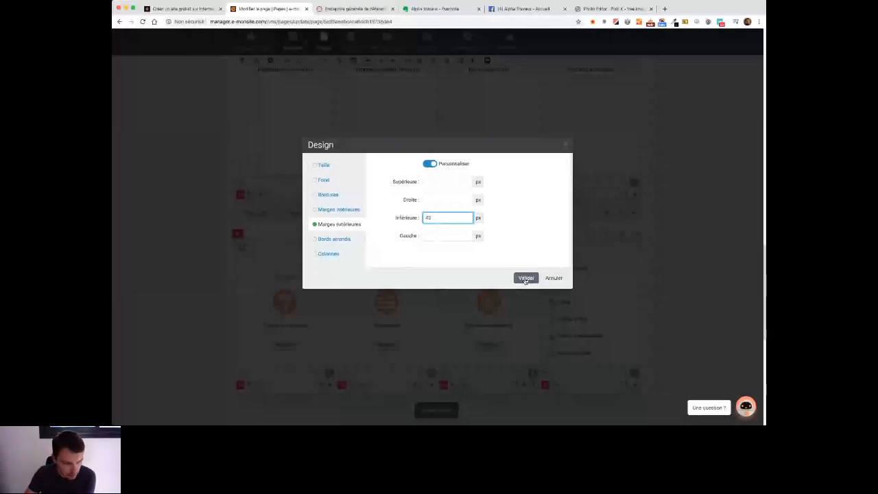
left_click(526, 278)
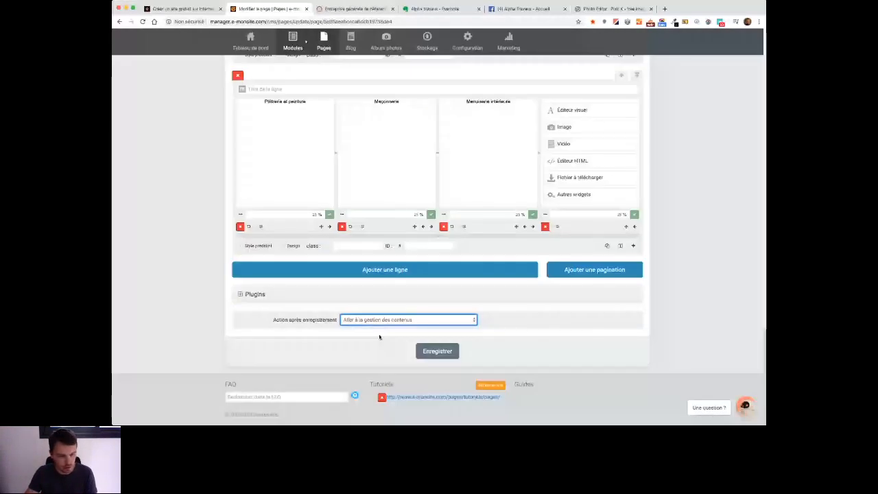
left_click(380, 337)
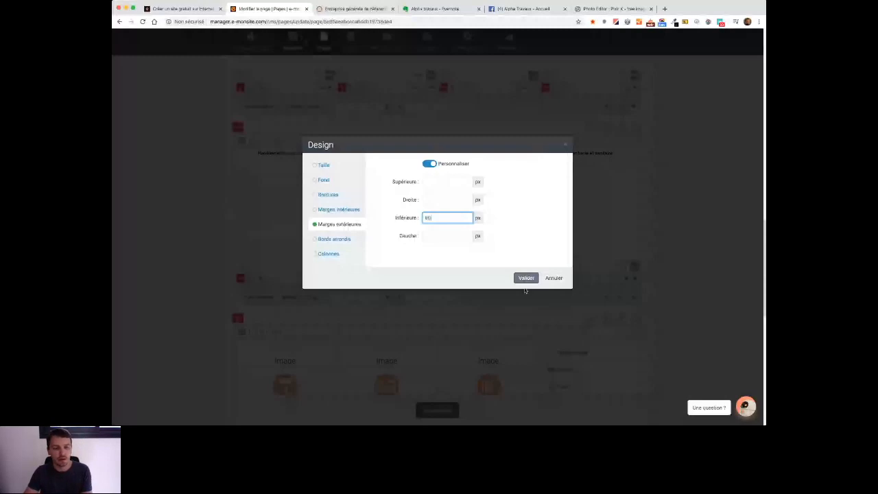
Step: Apply the revised bottom outer margin to the first caption row and view the saved page on the site
left_click(526, 278)
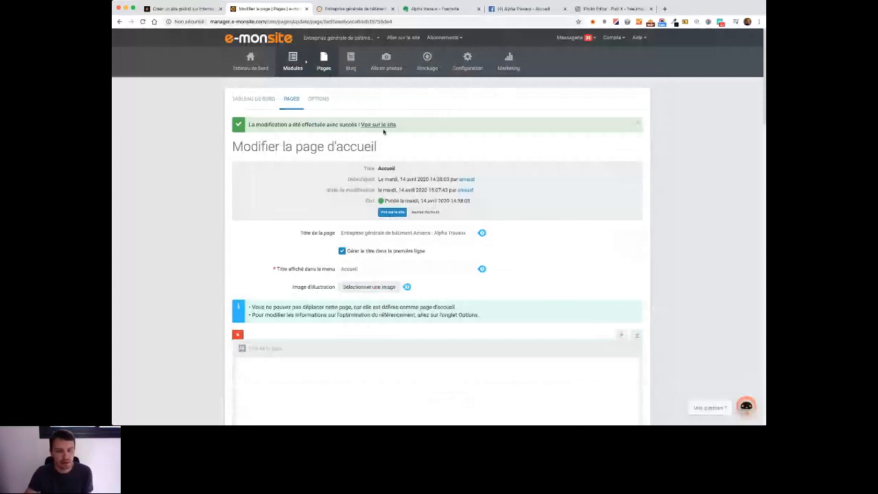
left_click(380, 126)
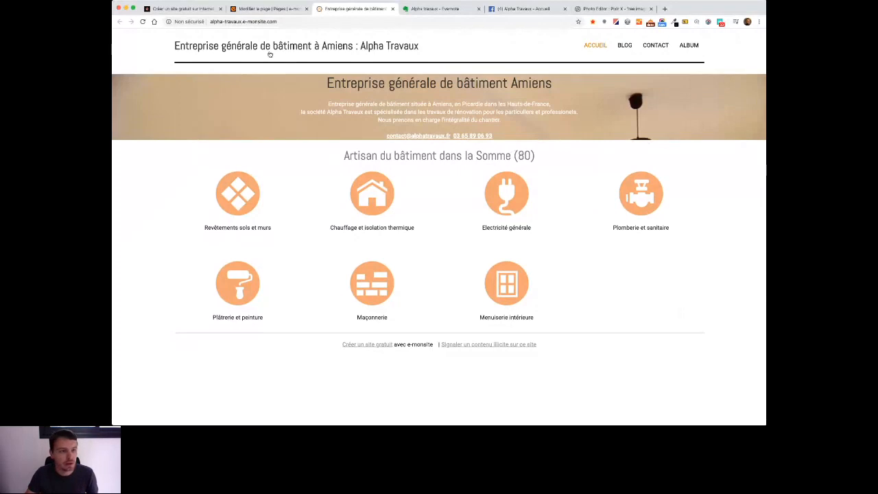
Step: Open the banner row's design settings and compare its background image settings with the live page
left_click(245, 13)
left_click(290, 317)
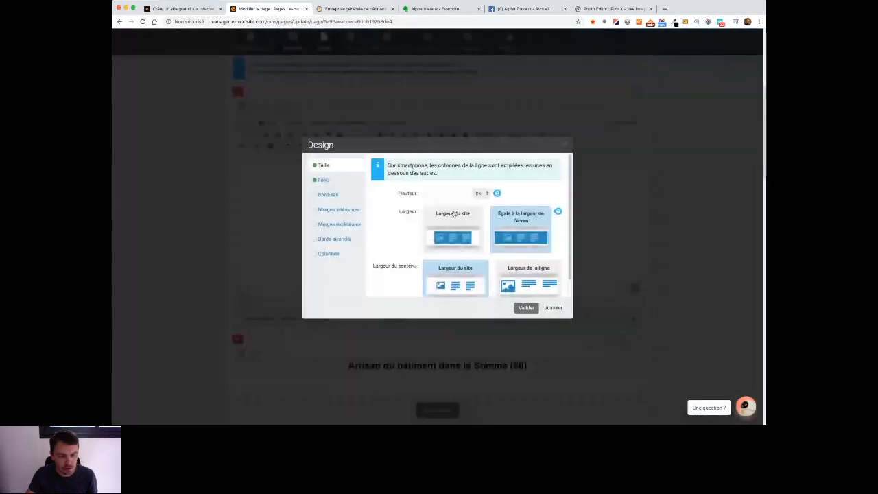
left_click(323, 180)
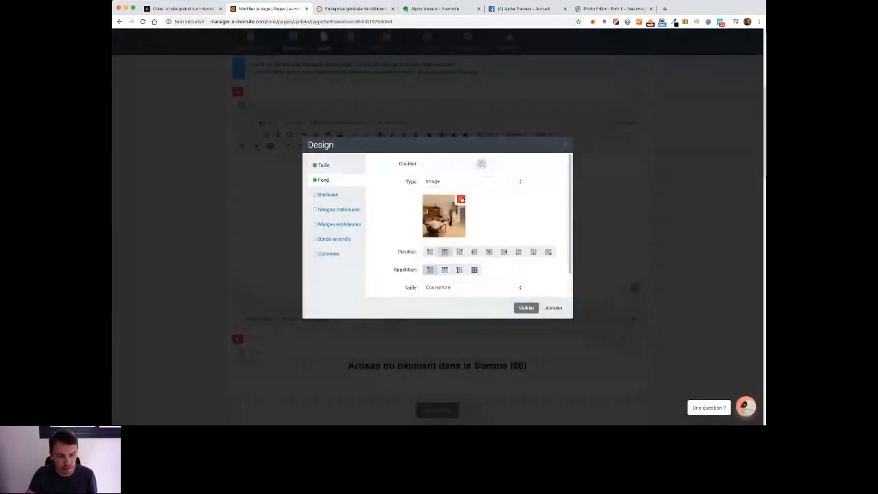
left_click(340, 11)
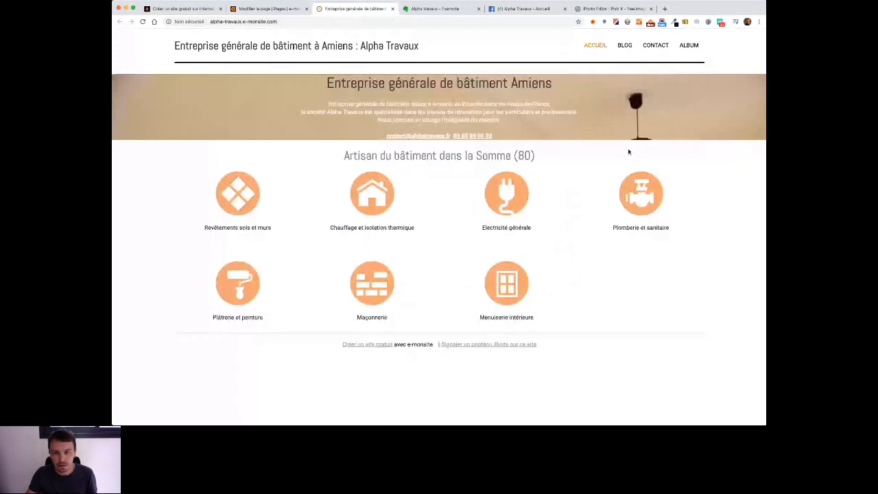
left_click(269, 8)
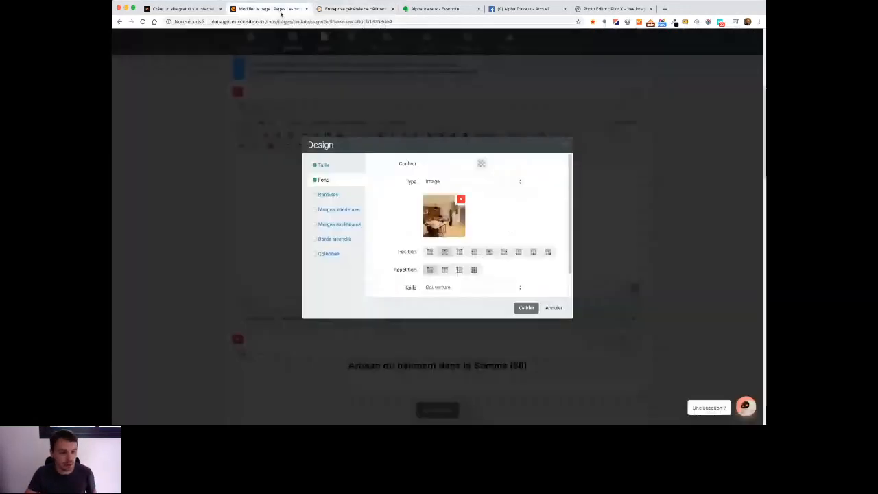
Step: Set the banner row's height to 600 px, apply it and check the banner on the live page
left_click(324, 166)
left_click(447, 195)
type("500")
key("BackSpace")
key("BackSpace")
key("BackSpace")
type("600")
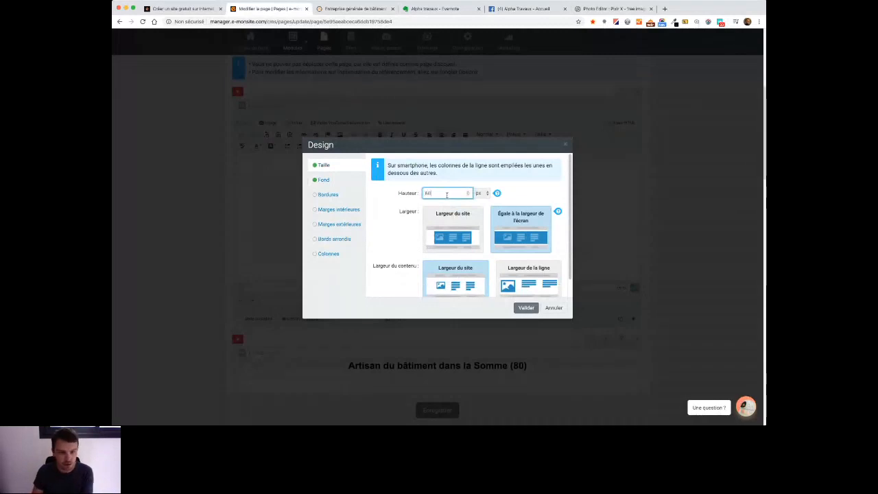
left_click(527, 307)
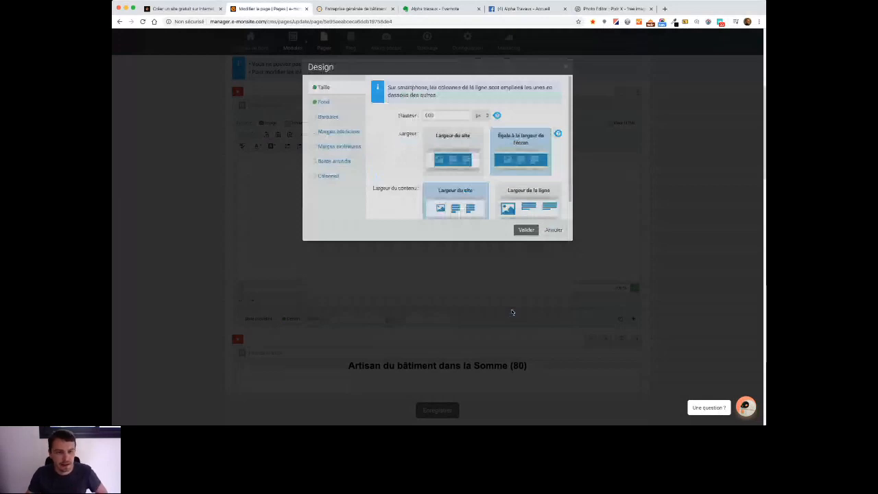
key("ctrl+Tab")
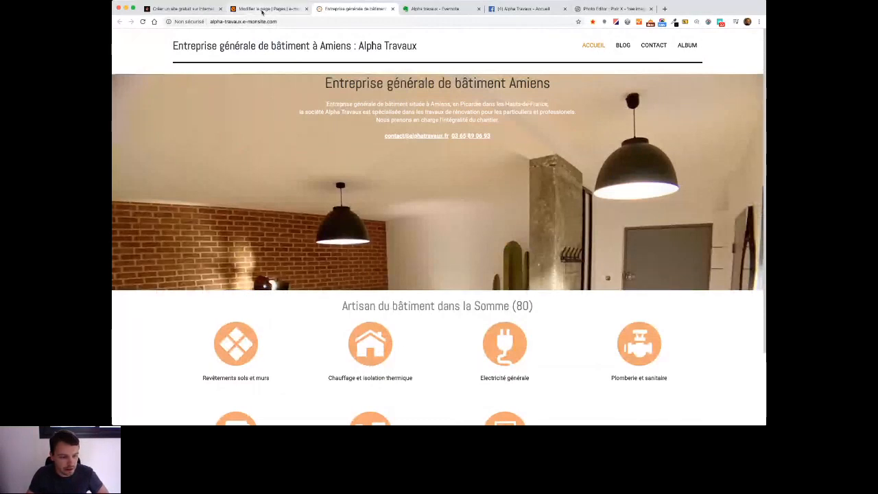
Step: Replace the banner row's background image with a photo uploaded to the theme folder and check the live page
left_click(262, 9)
left_click(323, 179)
left_click(458, 200)
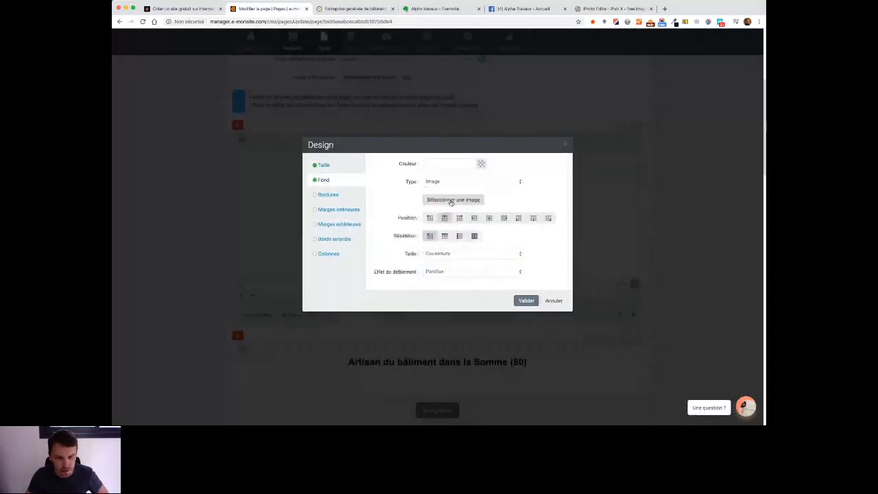
left_click(454, 201)
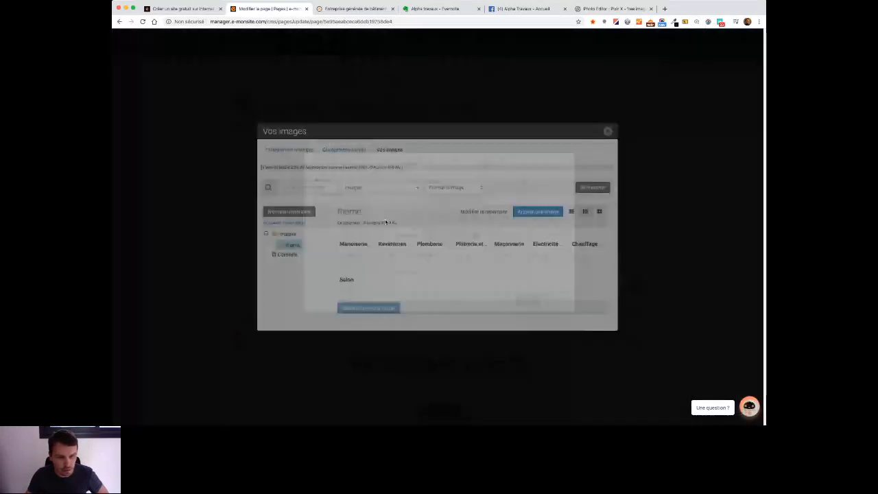
left_click(538, 172)
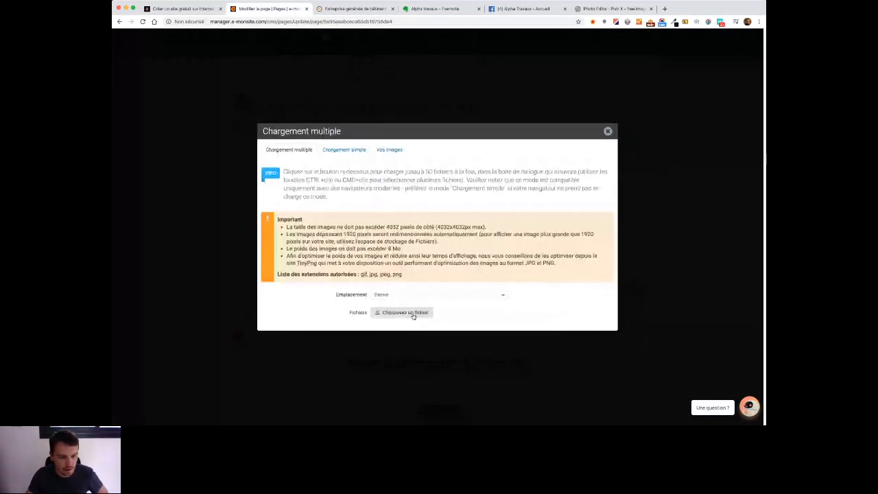
left_click(404, 313)
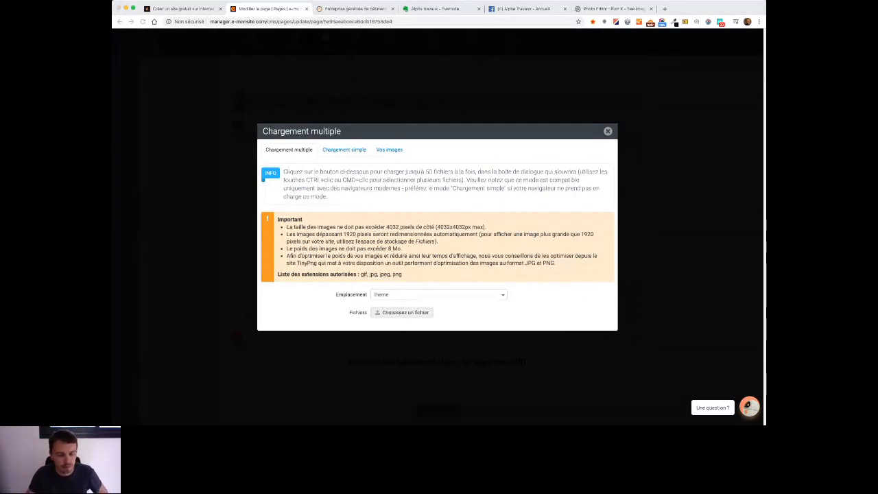
left_click(539, 235)
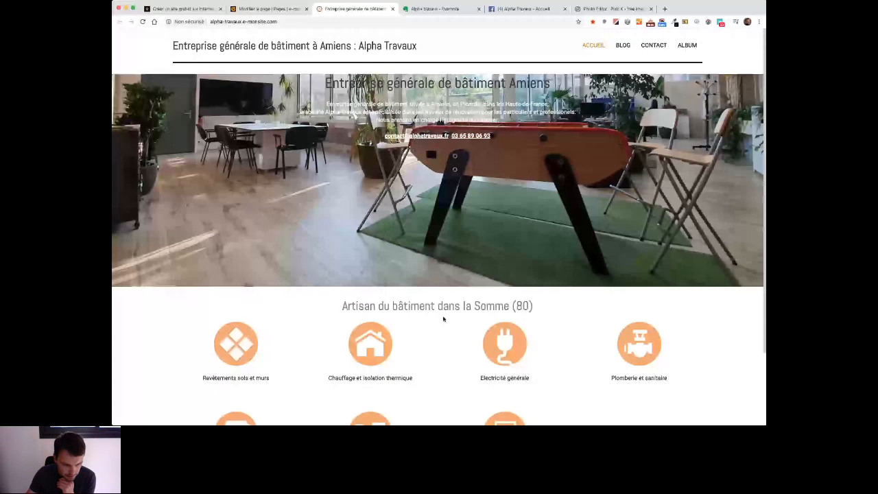
scroll(443, 318, "down", 3)
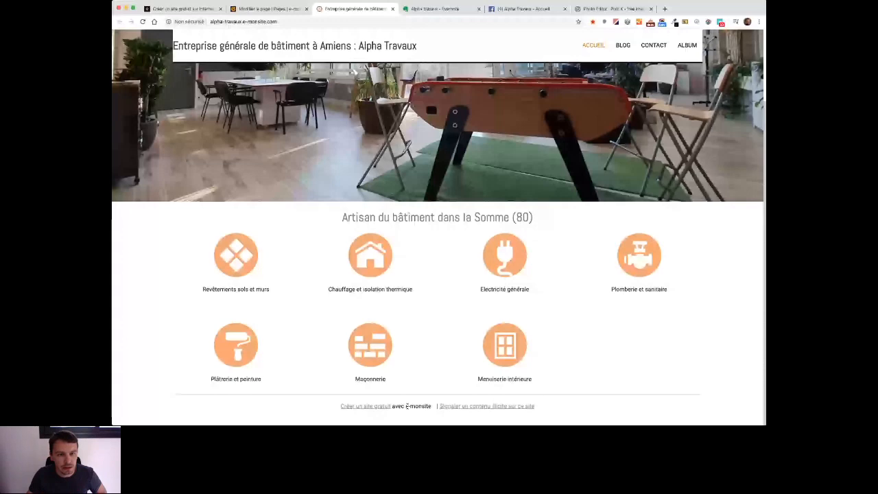
Step: Open the site's subscription offers and compare the annual prices of the Pro and Business plans
left_click(269, 9)
left_click(445, 37)
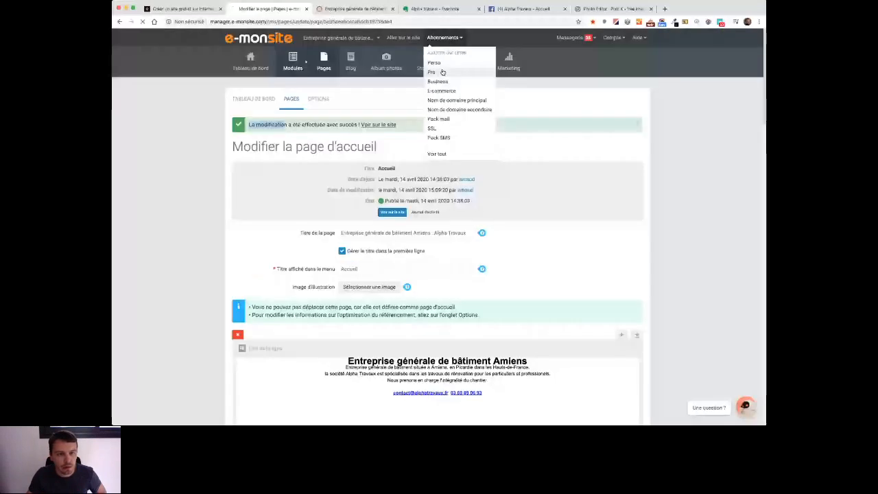
left_click(441, 71)
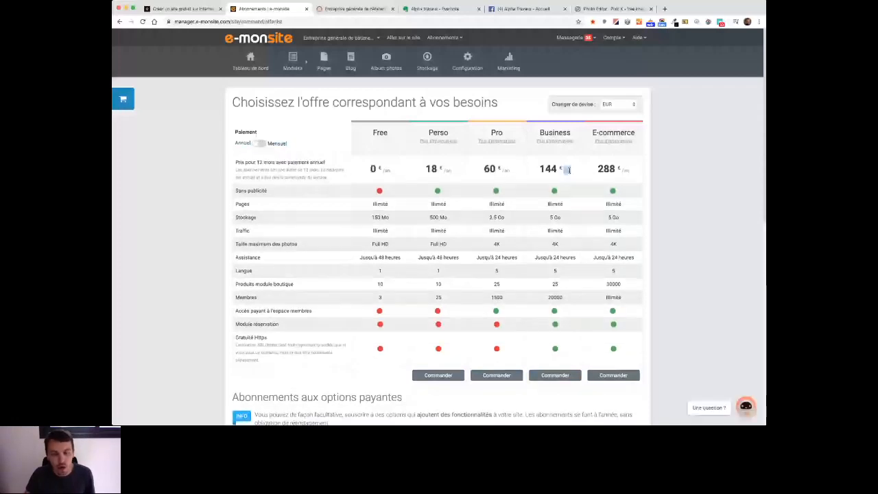
left_click_drag(568, 170, 542, 169)
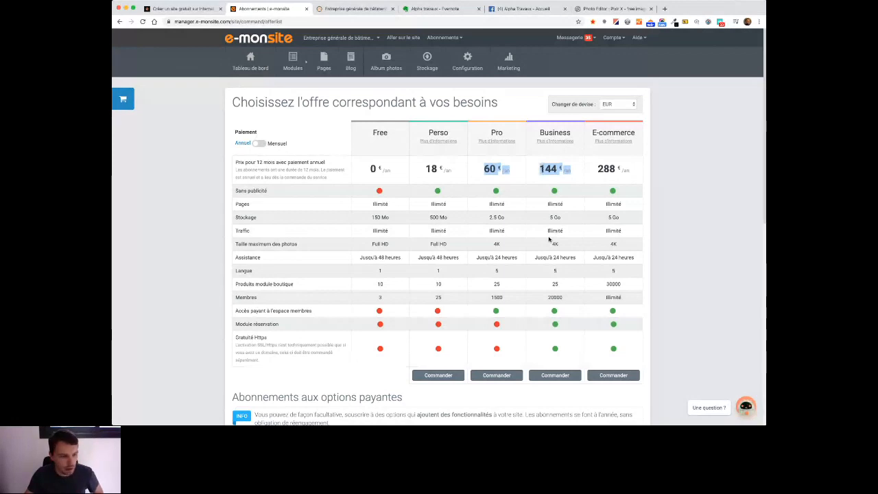
left_click(564, 176)
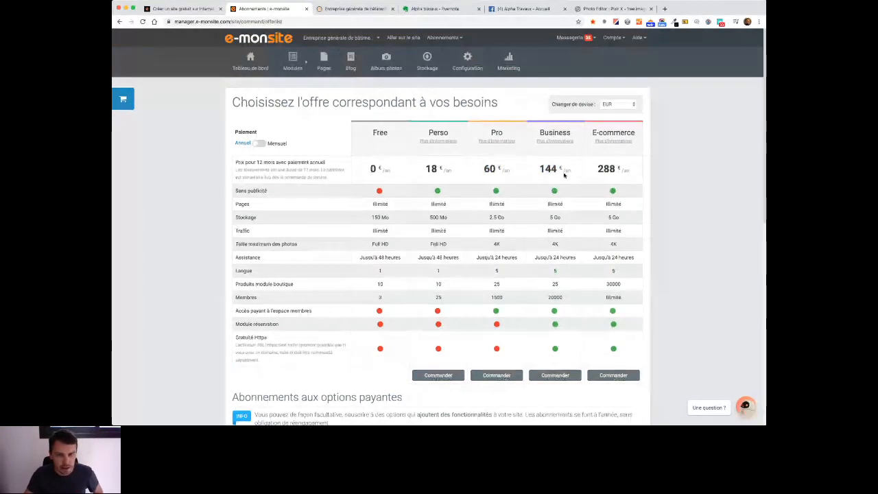
Step: Compare the plans' features, including page allowance, advertising and the free HTTPS condition
scroll(564, 175, "down", 2)
left_click_drag(238, 93, 627, 95)
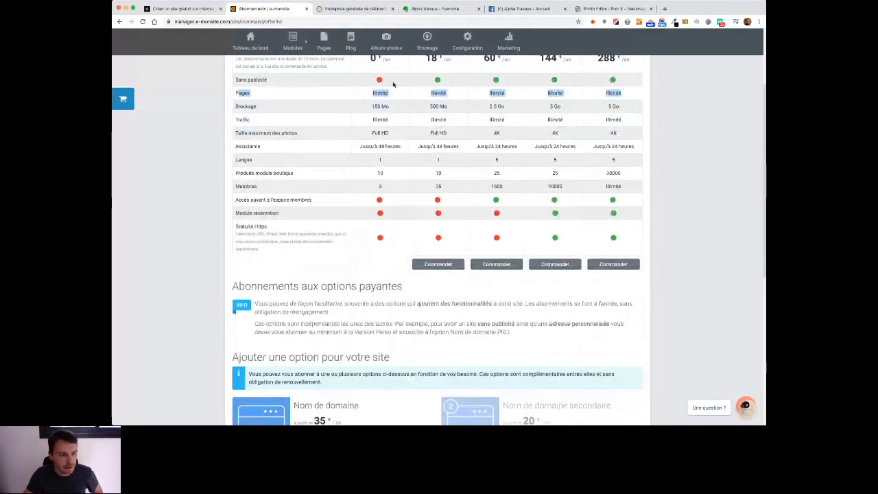
scroll(393, 83, "up", 2)
left_click(496, 144)
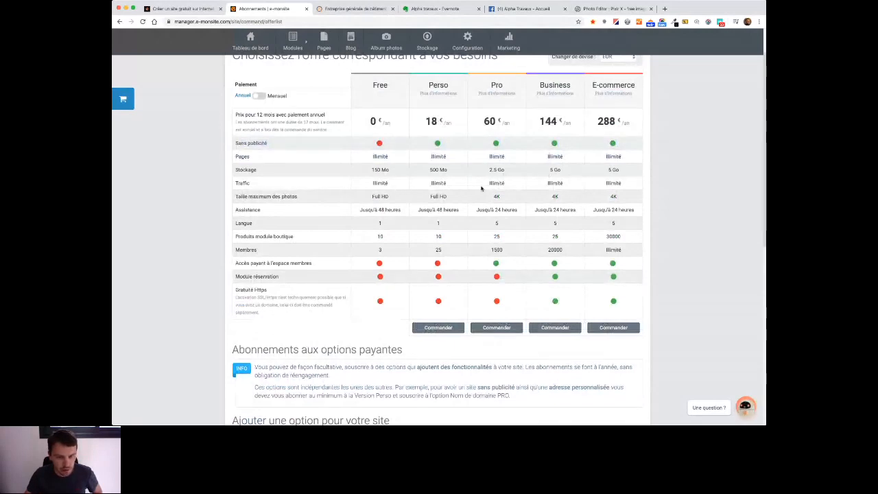
scroll(559, 200, "down", 1)
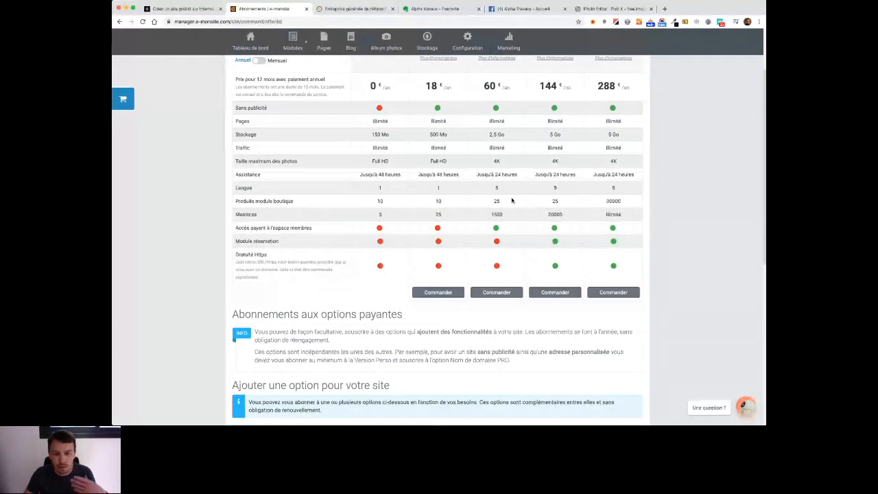
scroll(554, 248, "down", 1)
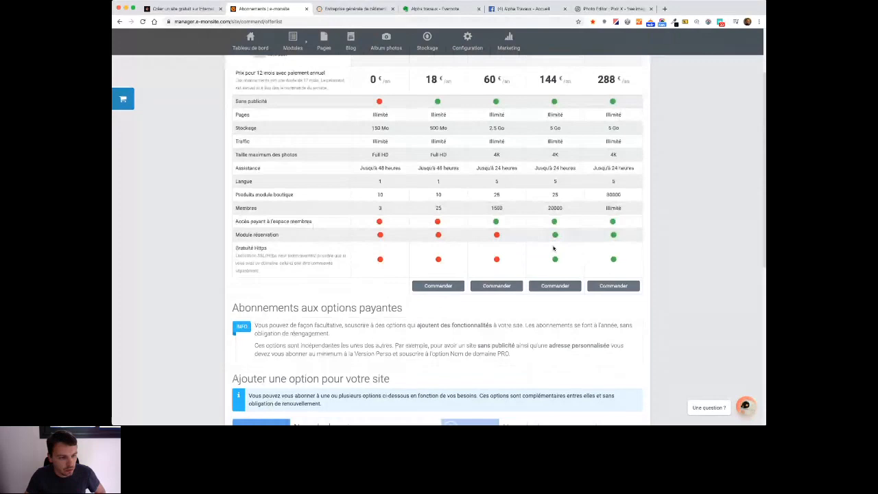
left_click_drag(235, 247, 310, 272)
left_click(310, 272)
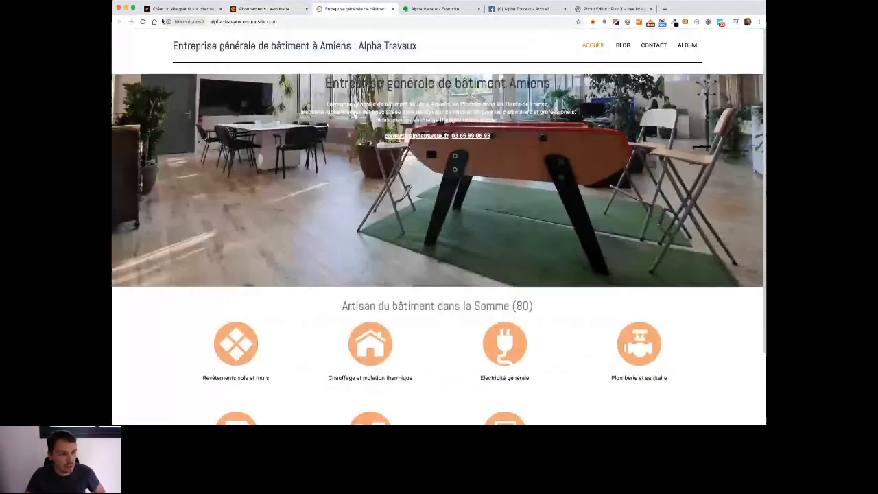
Step: Replace the live page's web address with alpha-travaux.com to illustrate a custom domain
left_click(346, 9)
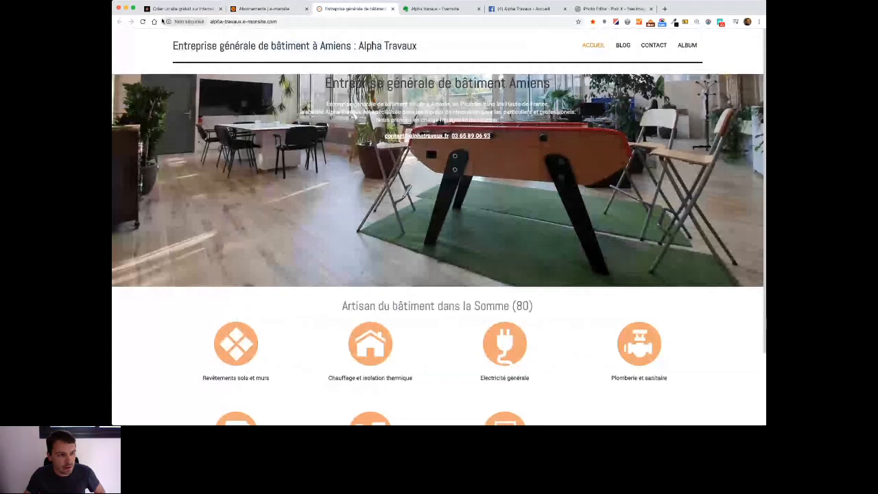
left_click_drag(210, 22, 293, 21)
type("alpha-travaux.com")
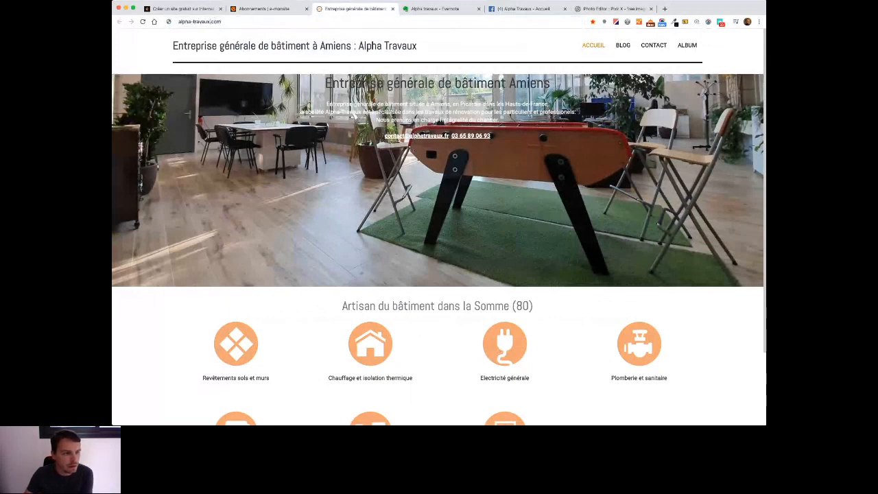
key("Return")
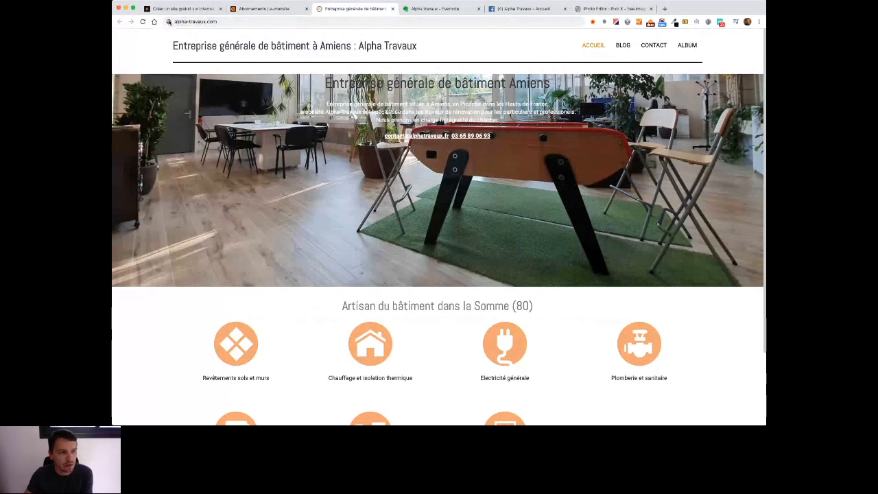
Step: Review the availability check for the domain alpha-travaux.com and close the domain name dialog
left_click(250, 9)
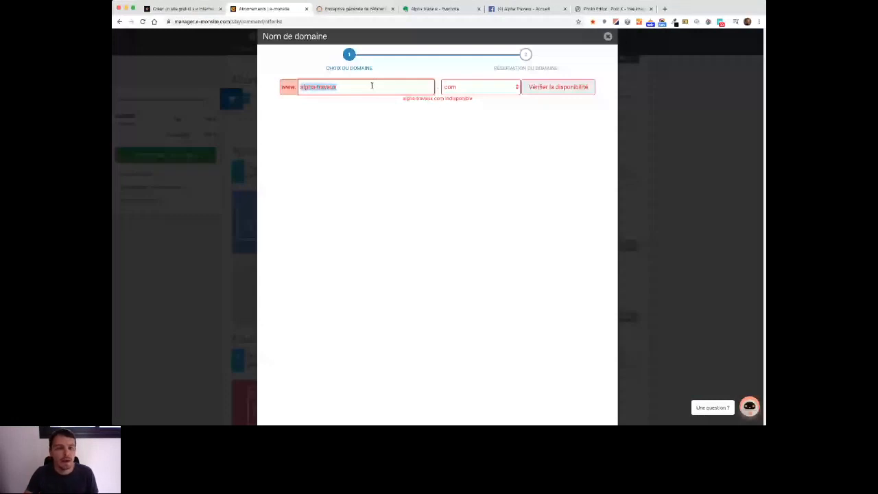
key("Tab")
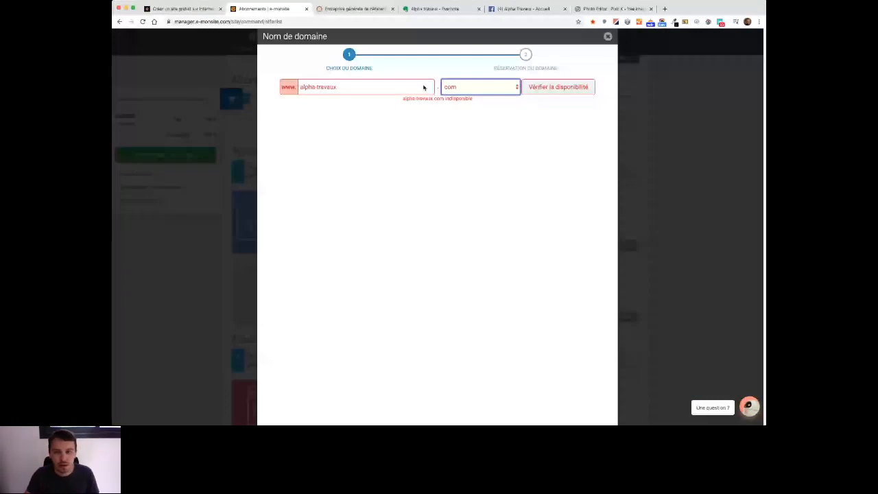
double_click(423, 88)
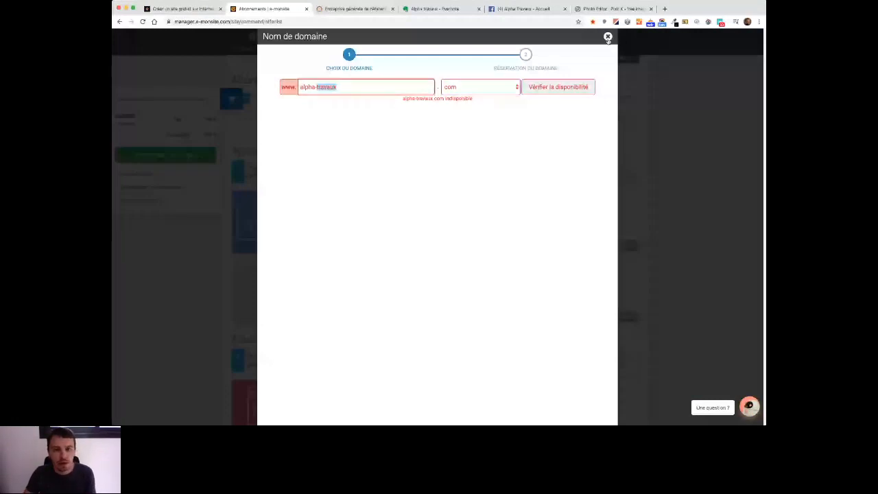
left_click(608, 37)
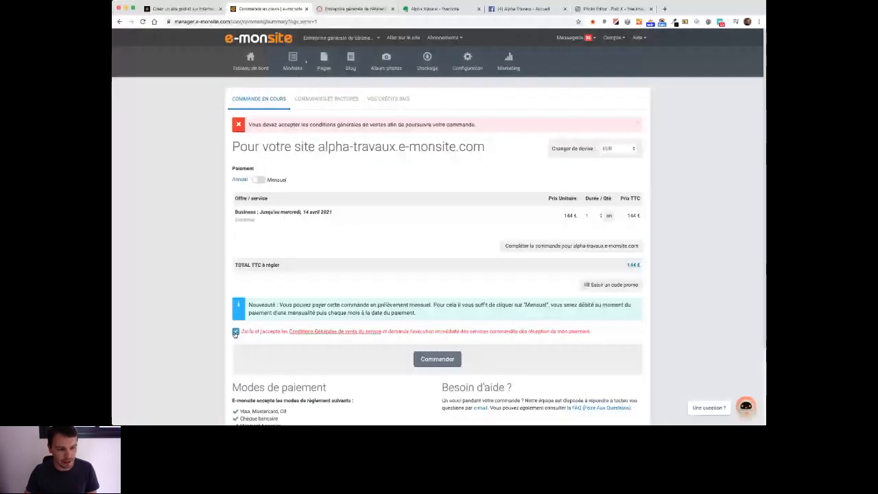
Step: Accept the general terms of sale and place the order for the one-year Business subscription
left_click(236, 332)
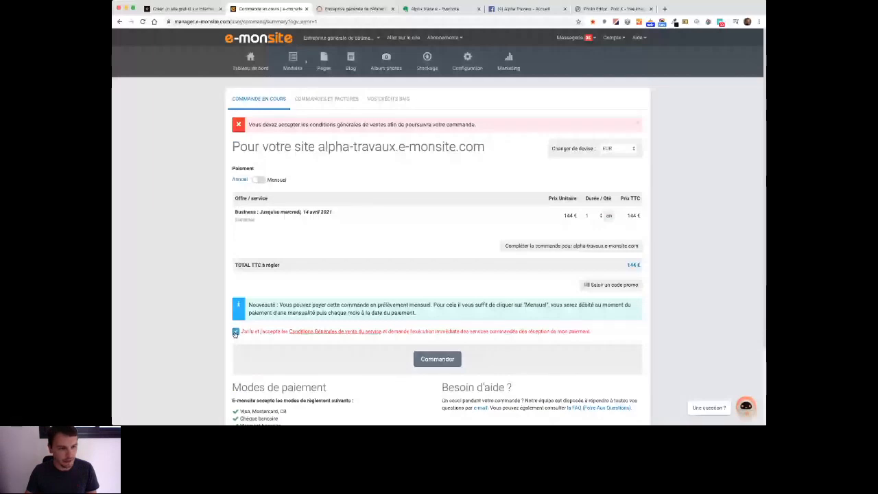
left_click(437, 360)
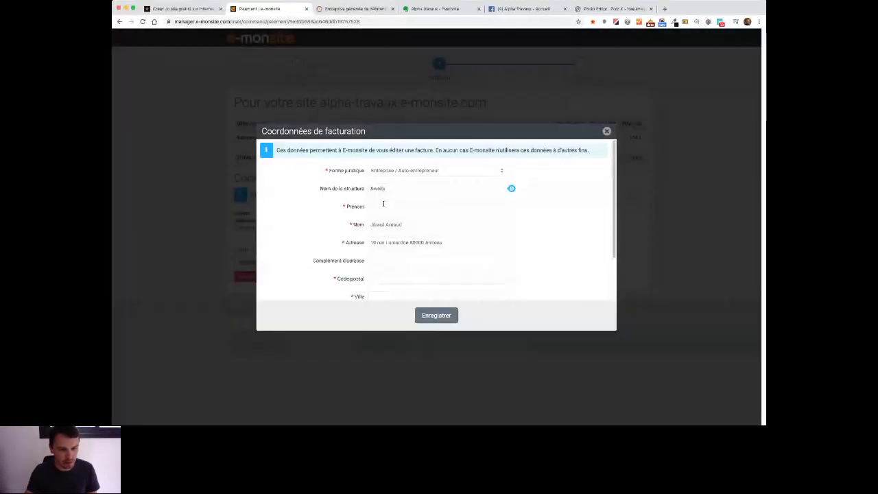
Step: Enter the first name in the billing details and remove it from the last name field
left_click(383, 204)
type("Arnaud")
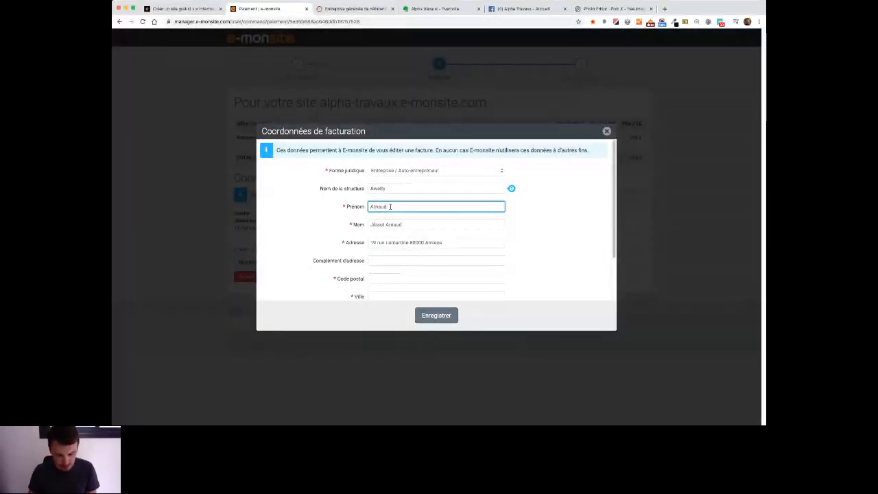
left_click(574, 239)
double_click(398, 225)
key("BackSpace")
left_click(569, 226)
Step: Fill in the billing postal code and town, choose France as the country and save the billing details
scroll(545, 273, "down", 2)
left_click(403, 232)
type("80000")
key("Tab")
type("Amiens")
left_click(443, 267)
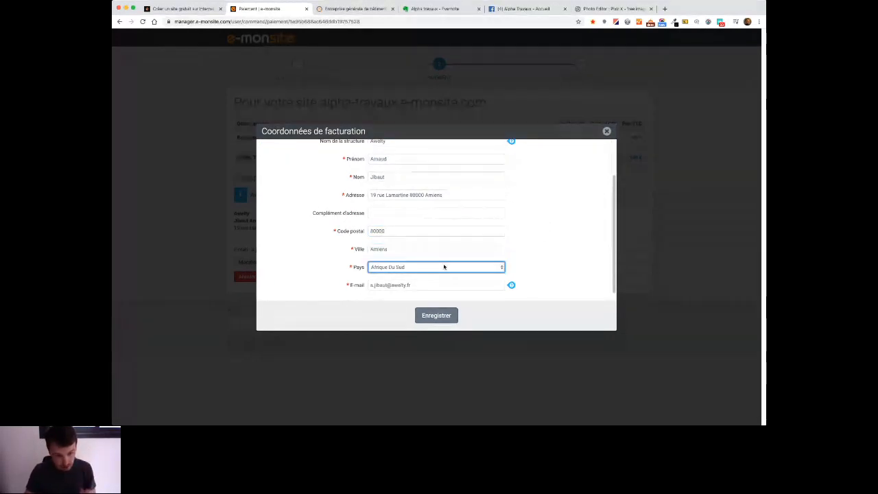
type("fr")
left_click(446, 319)
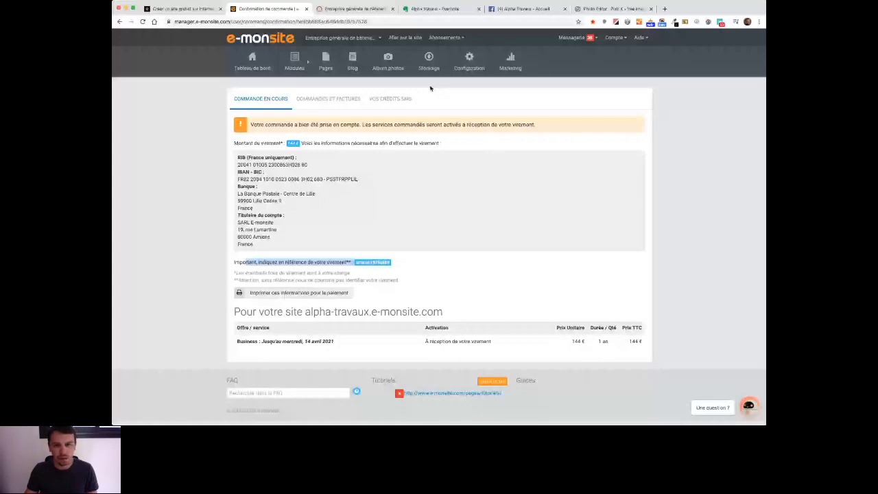
Step: Check the live site and open its home page for editing in the page manager
key("ctrl+Tab")
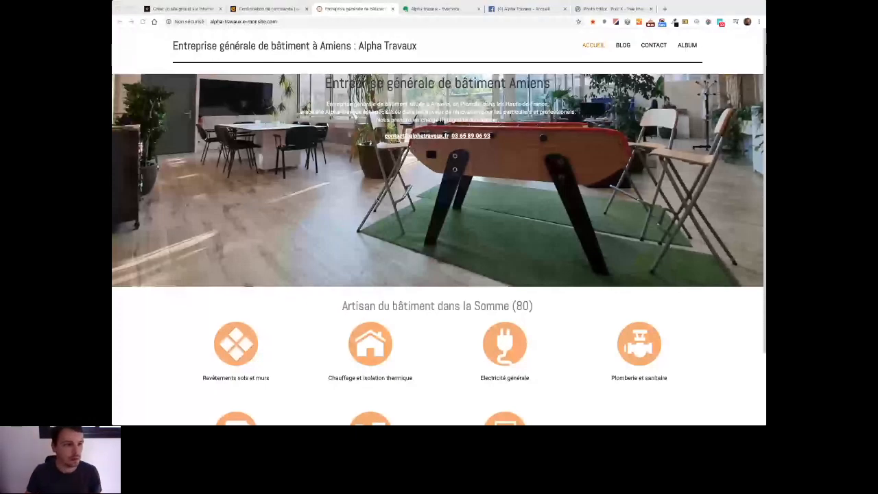
left_click(266, 8)
mouse_move(325, 71)
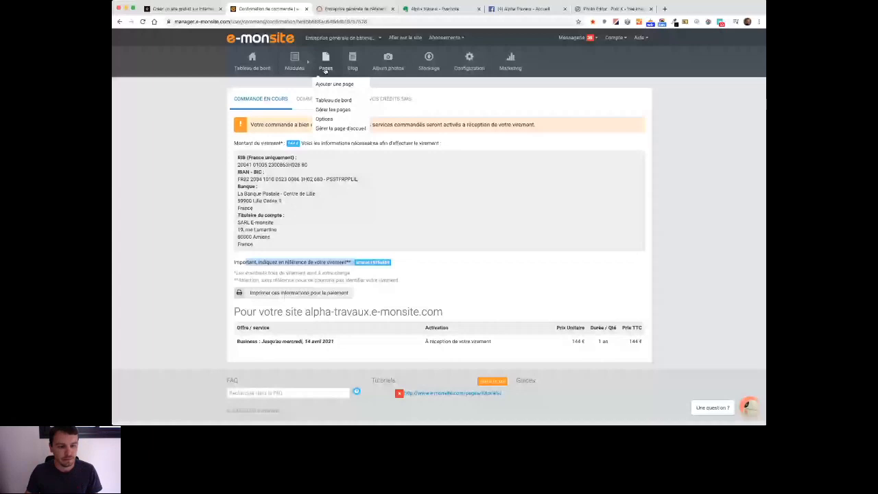
left_click(340, 128)
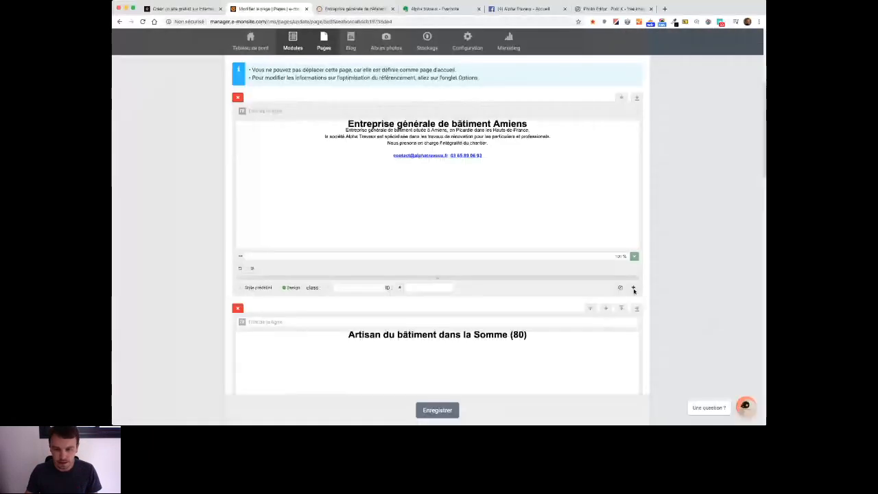
Step: Split the banner row into three columns with the text in the middle and both outer columns 20 % wide
left_click(633, 287)
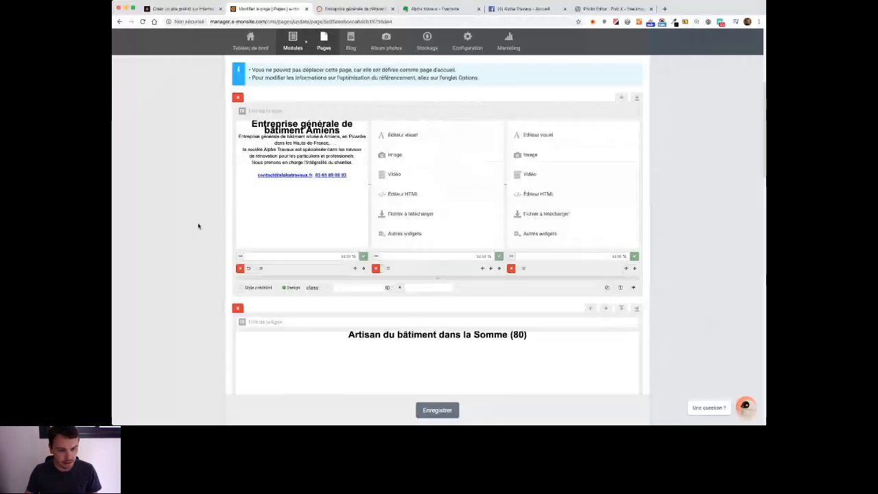
left_click(364, 268)
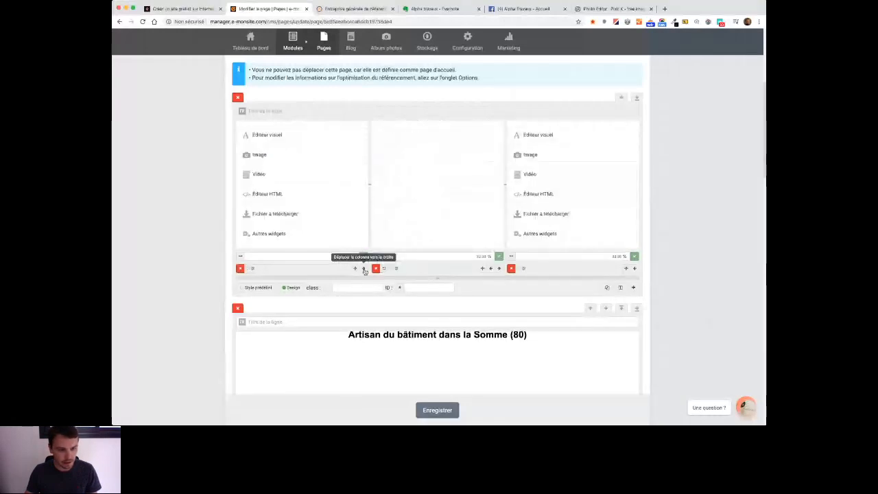
left_click(330, 255)
type("20")
left_click(364, 256)
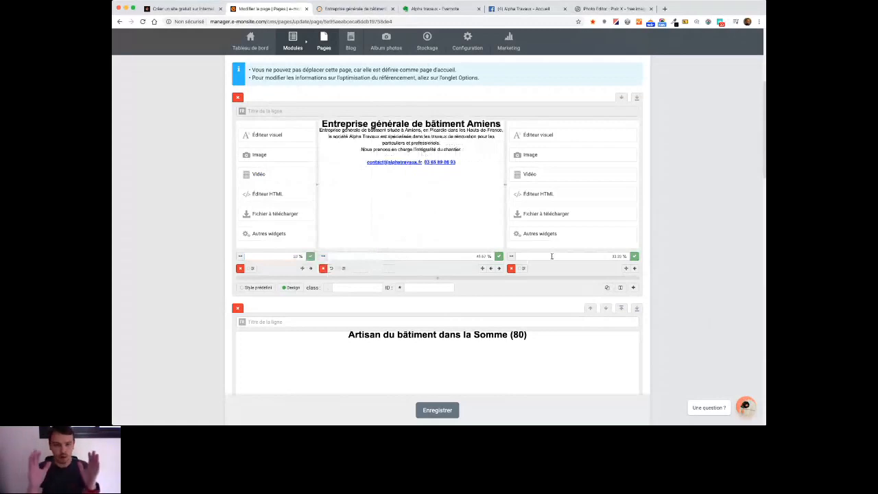
type("20")
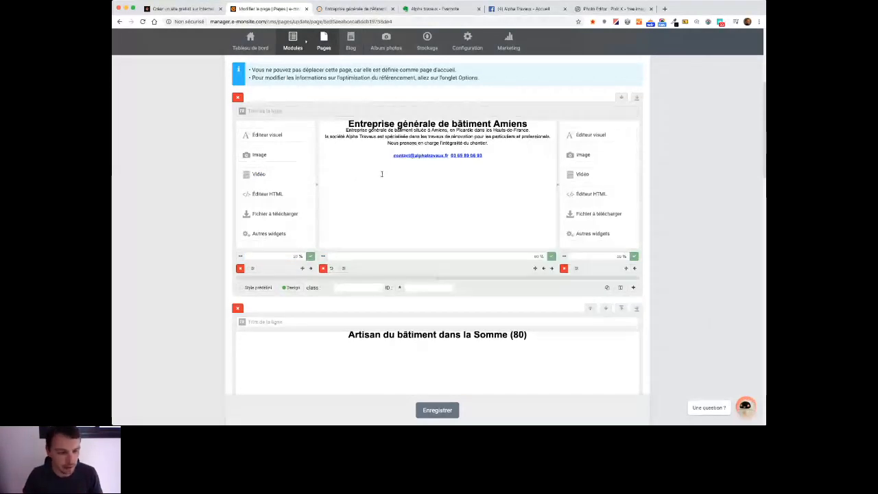
Step: Centre the banner's middle column vertically and apply the predefined style "Mise en avant de la colonne"
left_click(343, 269)
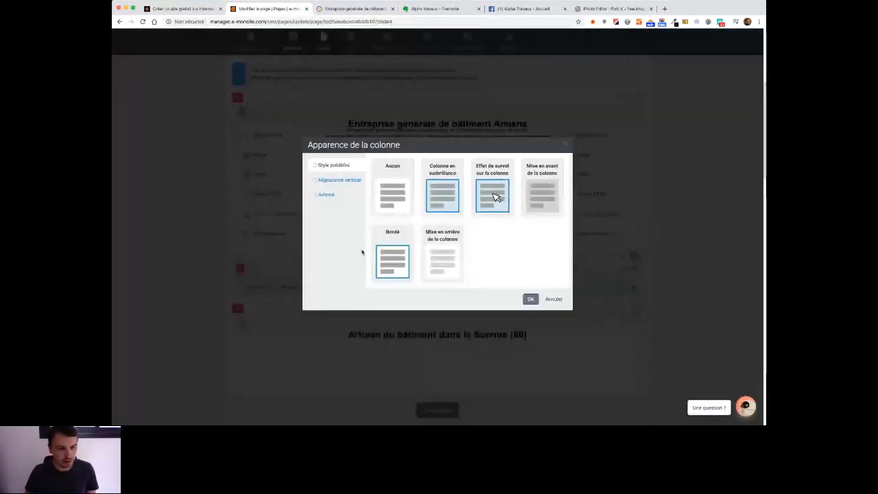
left_click(331, 180)
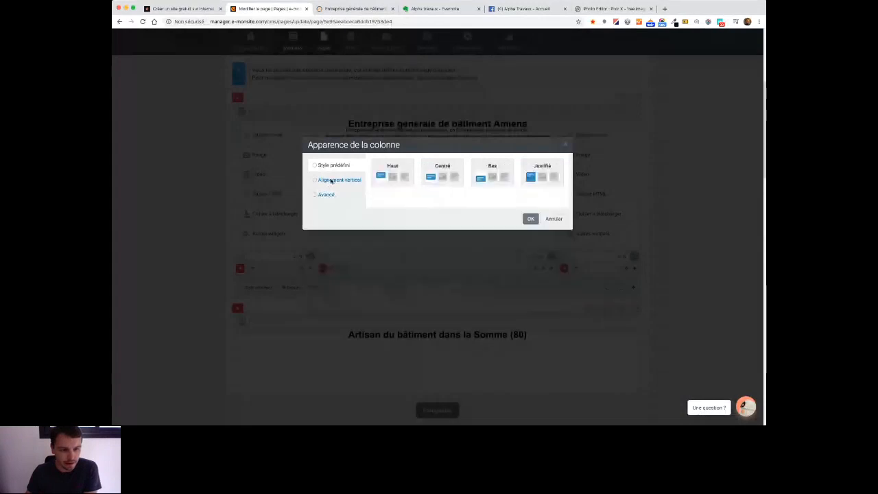
left_click(442, 180)
left_click(322, 170)
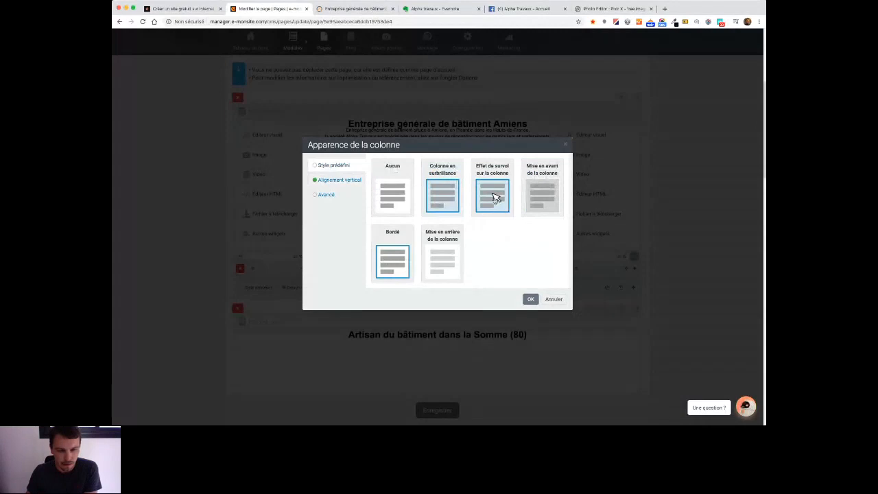
left_click(535, 204)
left_click(532, 299)
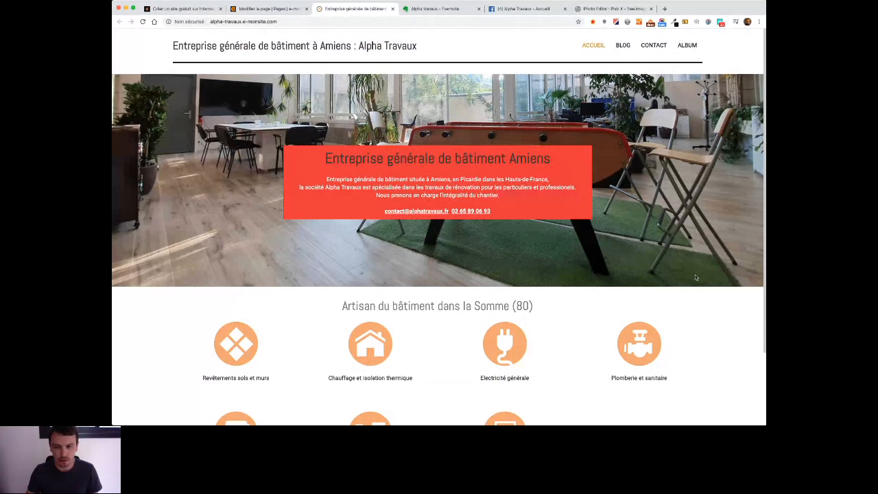
Step: In the theme's design settings, remove the header's bottom border colour and turn off its bottom margin
key("ctrl+shift+Tab")
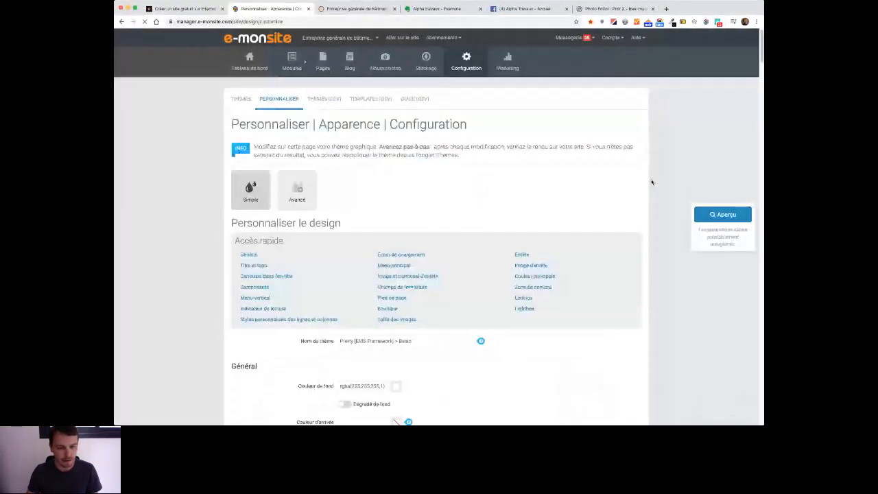
scroll(651, 185, "down", 5)
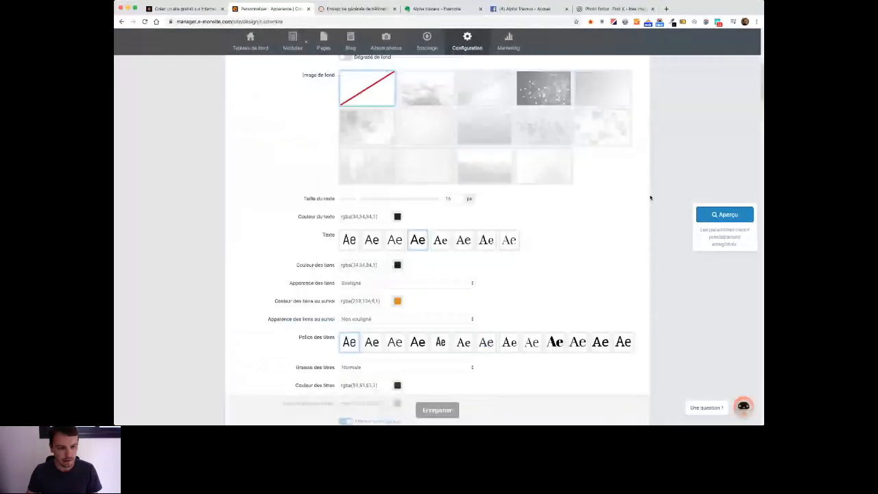
scroll(651, 198, "down", 2)
scroll(650, 199, "down", 4)
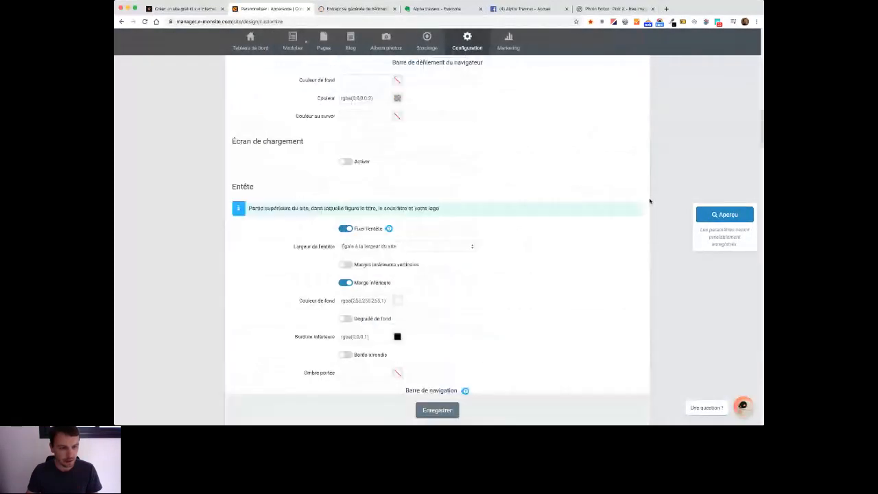
scroll(650, 201, "down", 1)
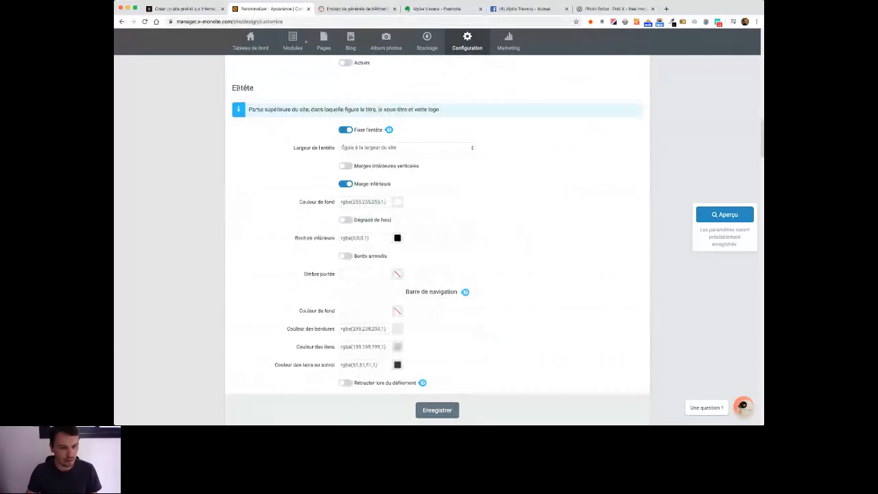
left_click(397, 238)
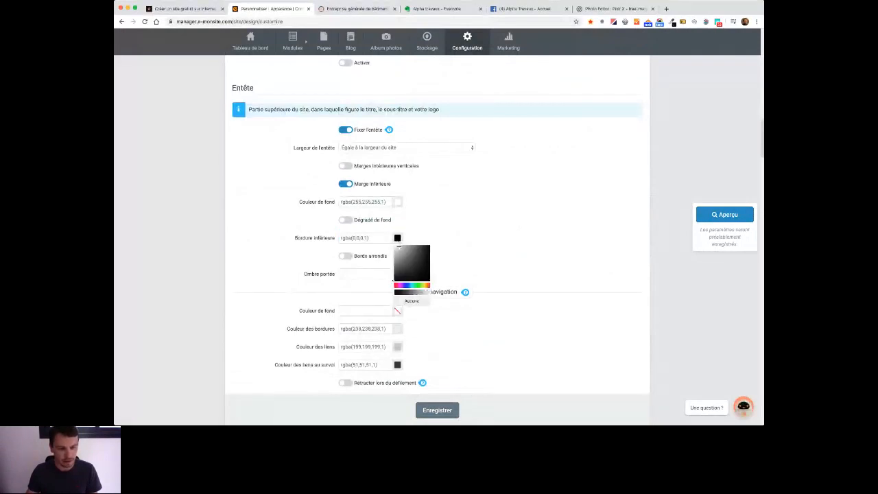
left_click(412, 300)
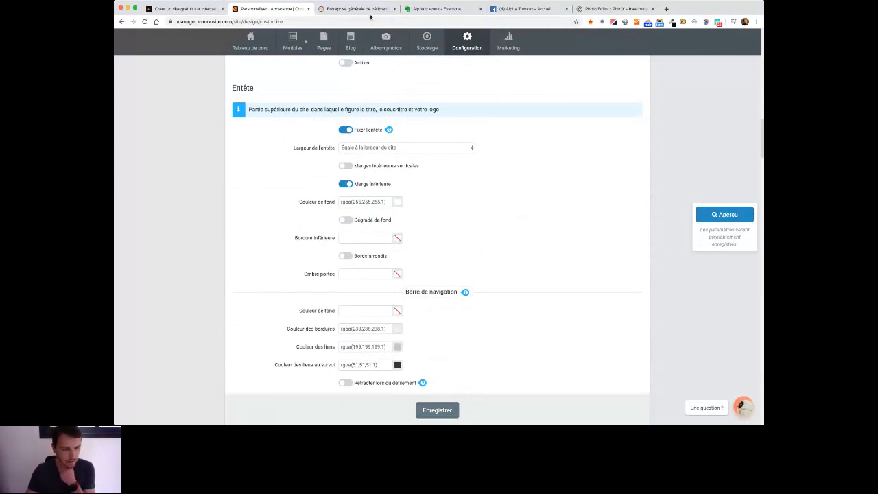
left_click(346, 186)
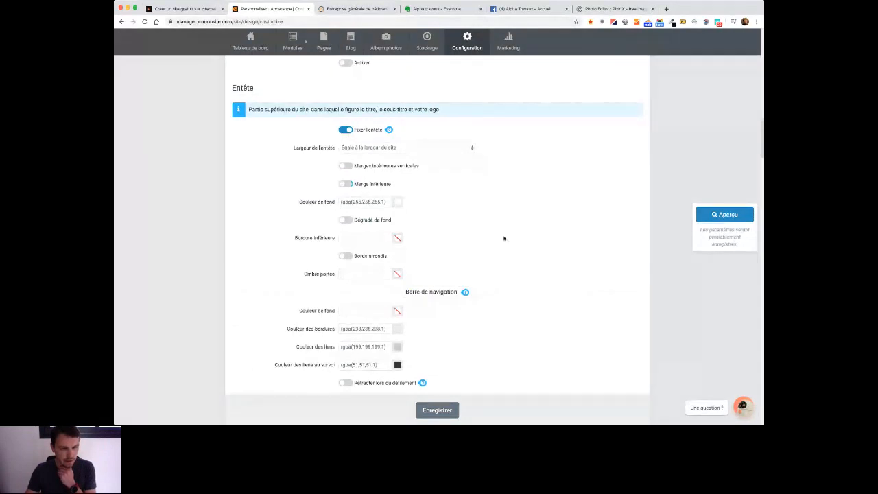
Step: Check the header on the live site, enable its vertical inner margins and set its width to "Égale à la largeur de la fenêtre"
left_click(357, 9)
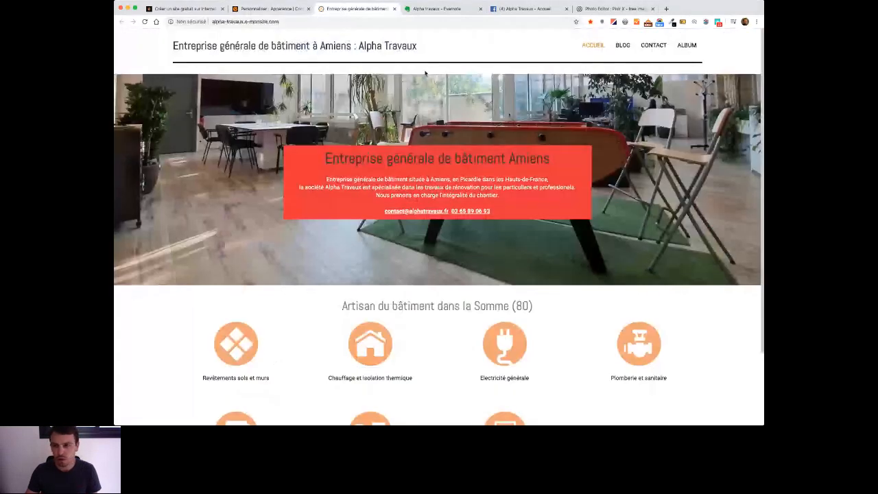
left_click(291, 8)
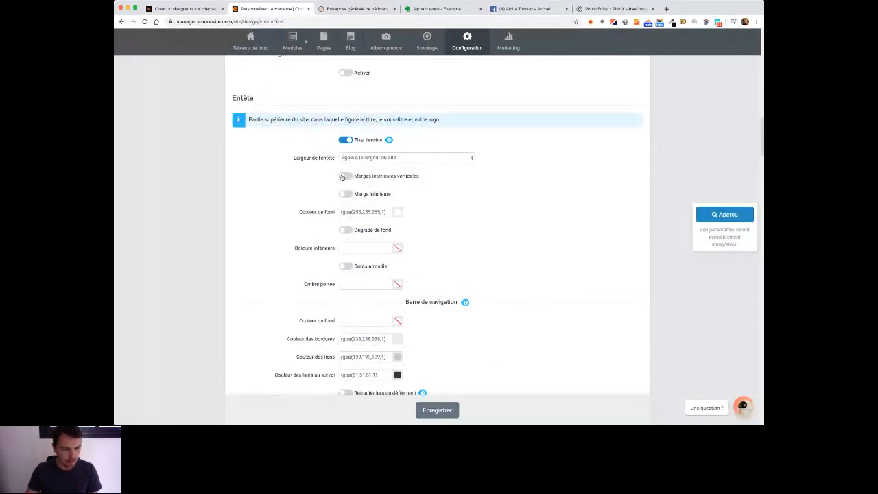
left_click(344, 176)
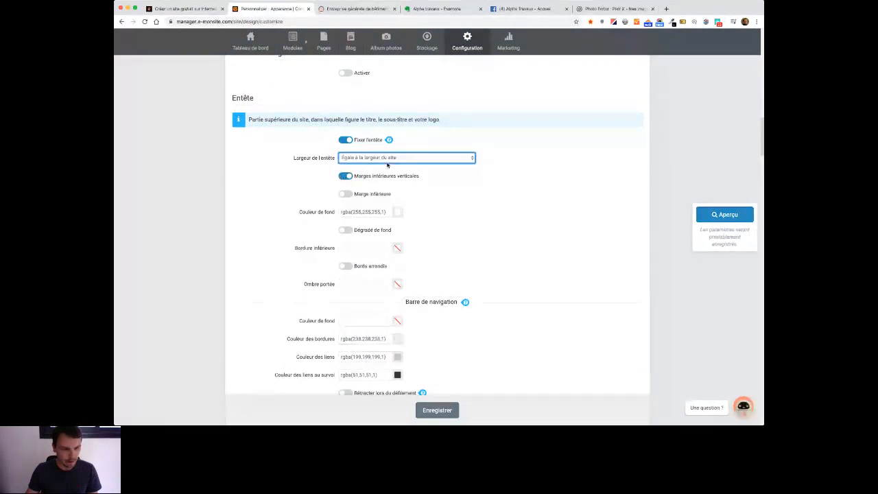
left_click(387, 166)
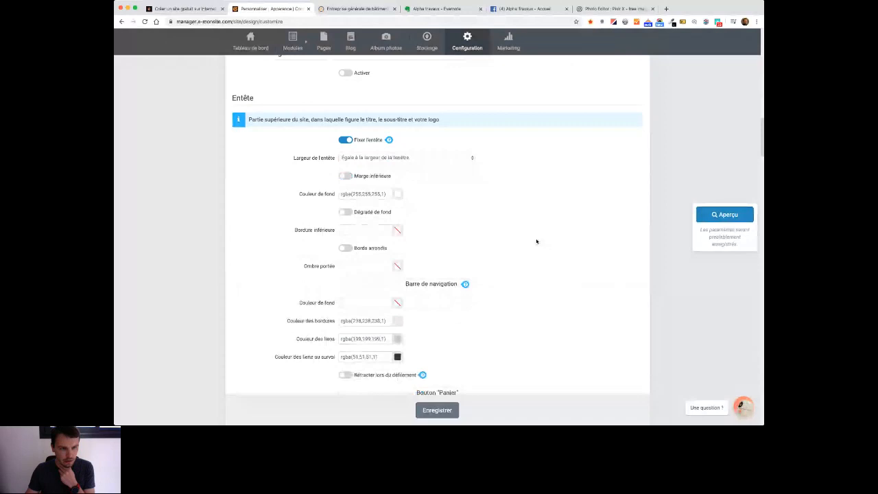
Step: Set the theme's main colour to semi-transparent white, rgba(255,255,255,0.4), and save the design settings
scroll(563, 260, "down", 2)
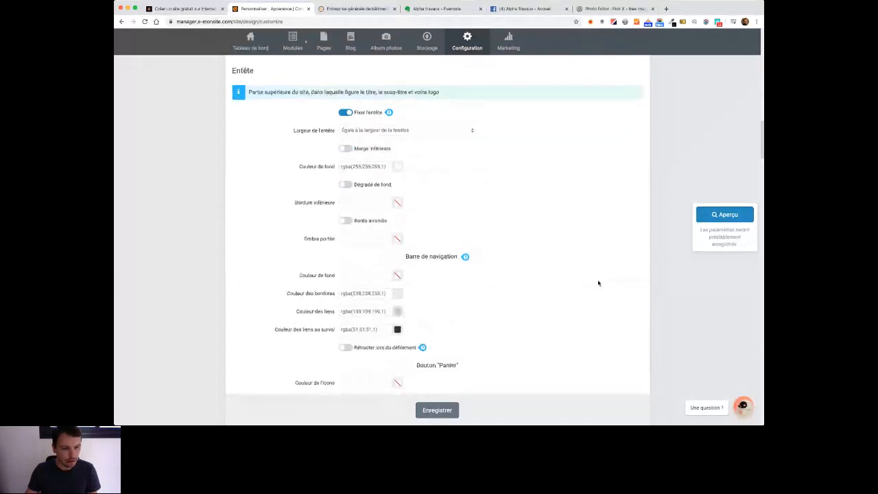
scroll(374, 194, "down", 5)
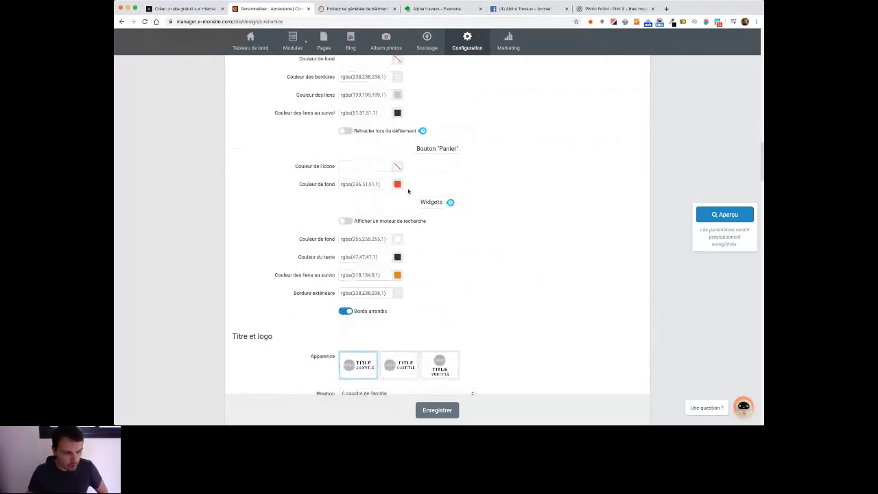
scroll(344, 210, "down", 10)
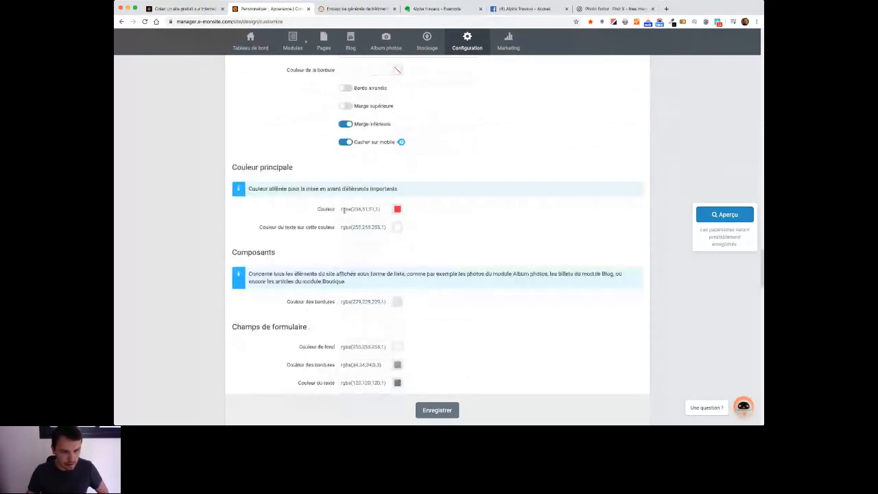
left_click(397, 210)
left_click_drag(405, 263, 415, 264)
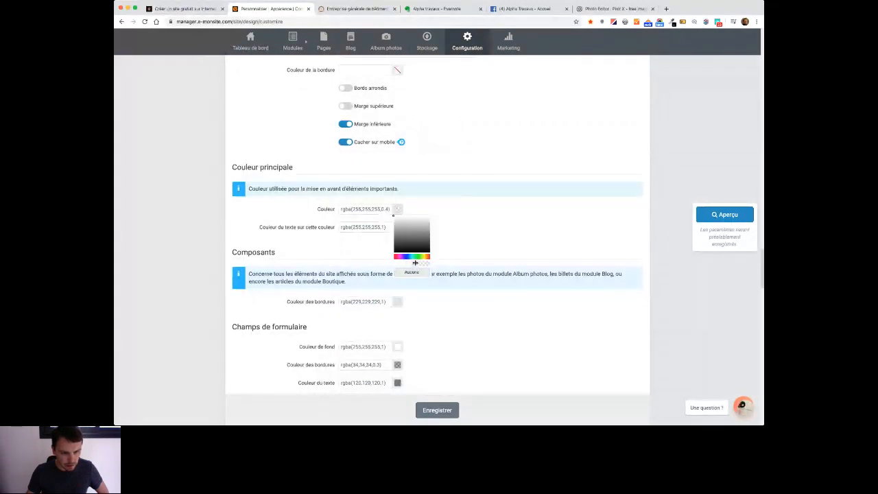
left_click(484, 251)
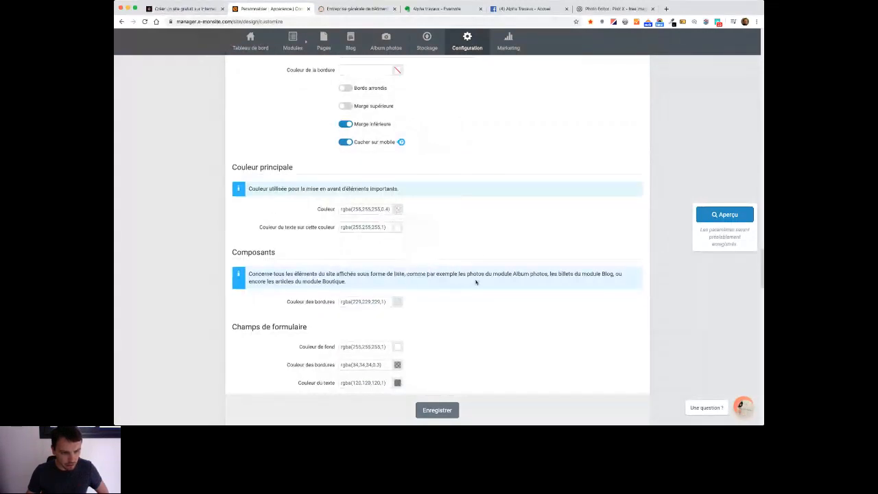
scroll(476, 282, "down", 10)
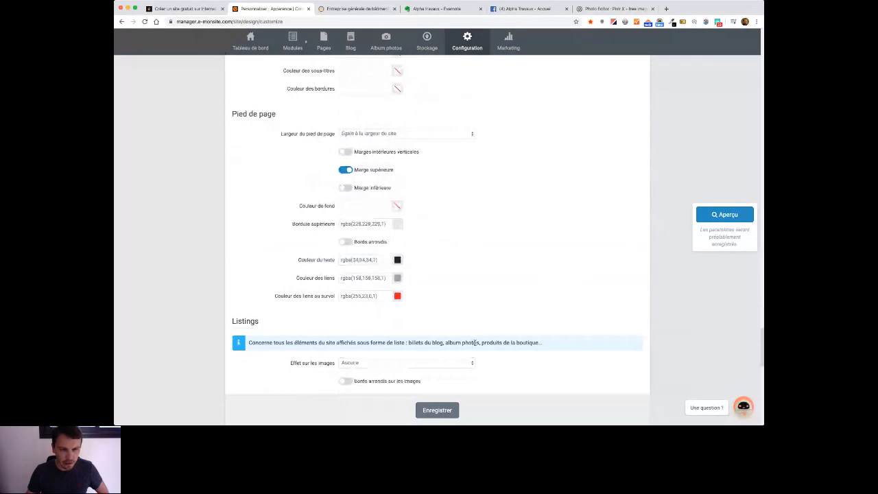
scroll(475, 342, "down", 10)
left_click(447, 363)
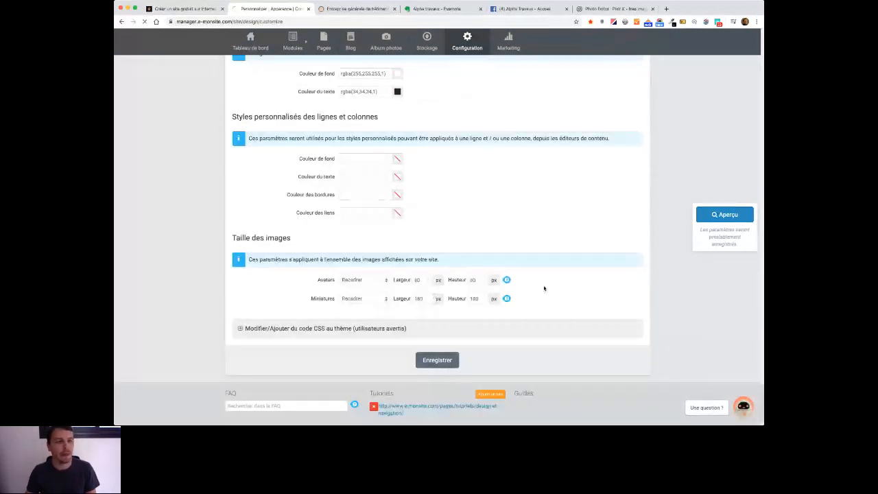
Step: Check the banner on the live site, raise the white main colour's opacity to about 0.84 and save the design settings
mouse_move(376, 56)
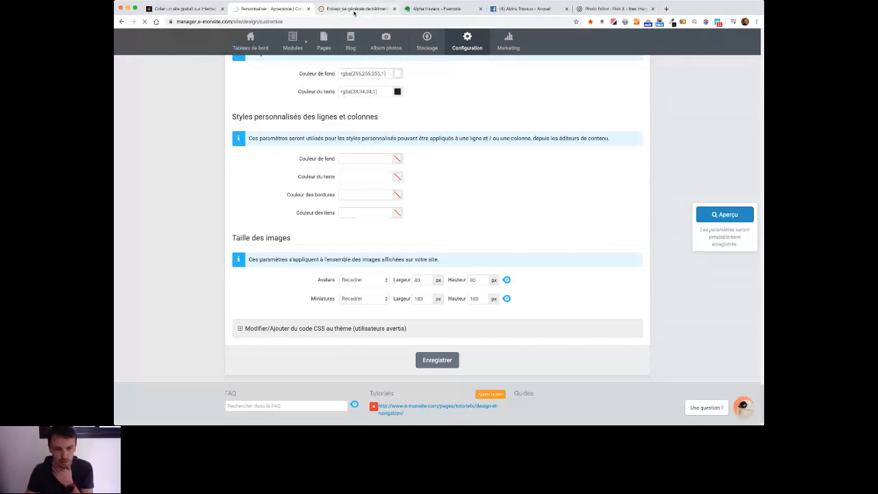
left_click(354, 10)
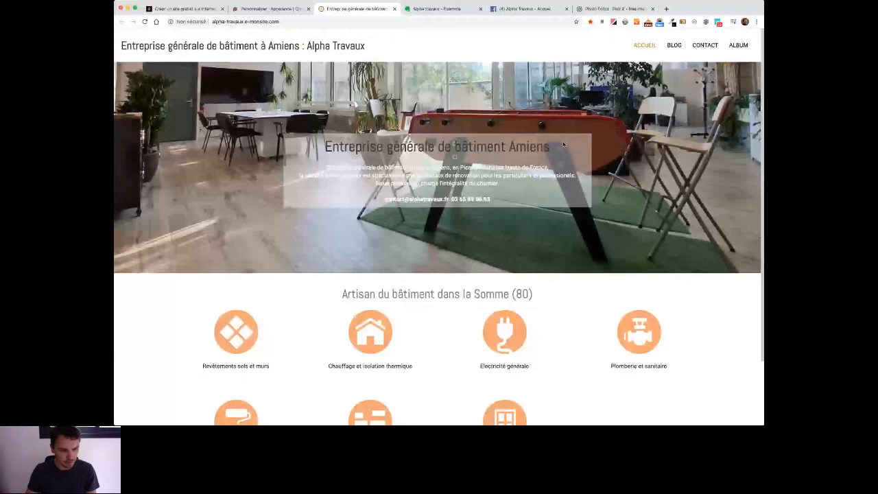
key("ctrl+shift+Tab")
scroll(539, 264, "down", 5)
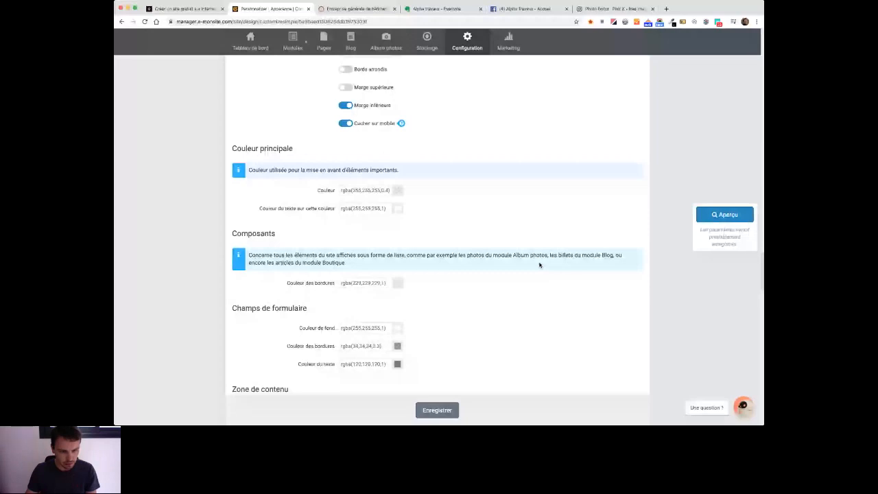
left_click(398, 191)
left_click_drag(400, 245, 400, 244)
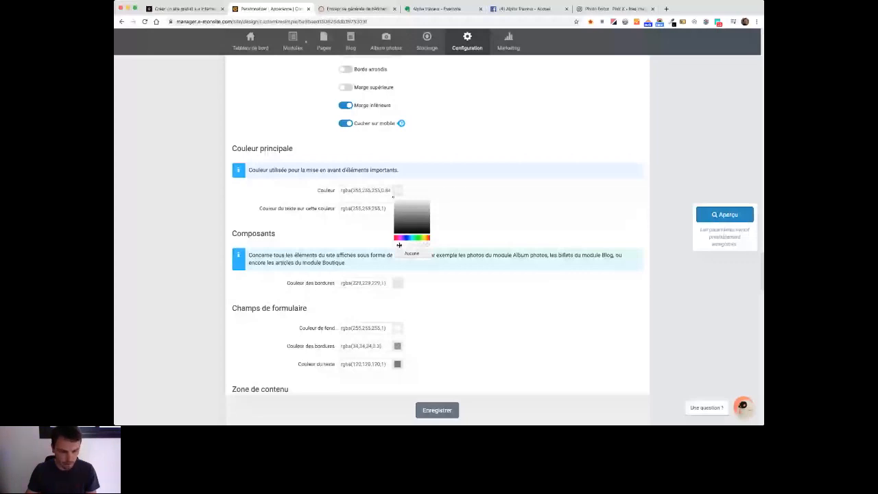
left_click(437, 411)
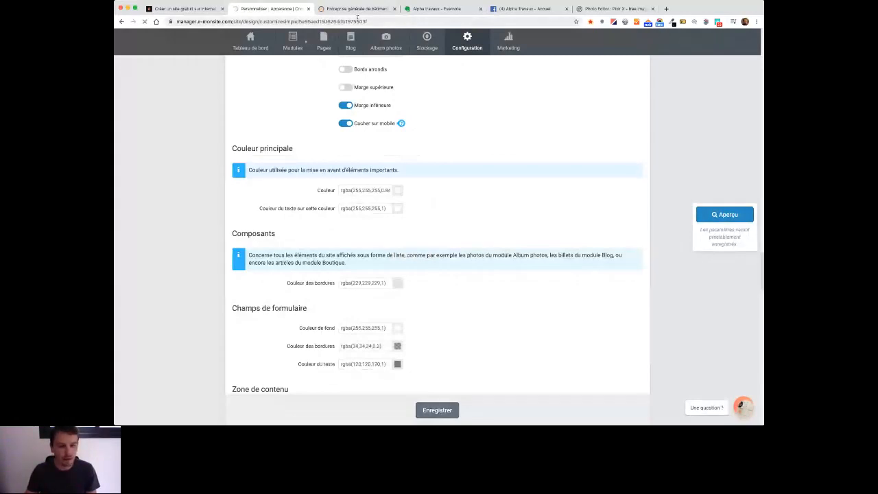
Step: Check the banner on the live site again and open the home page for editing
left_click(357, 9)
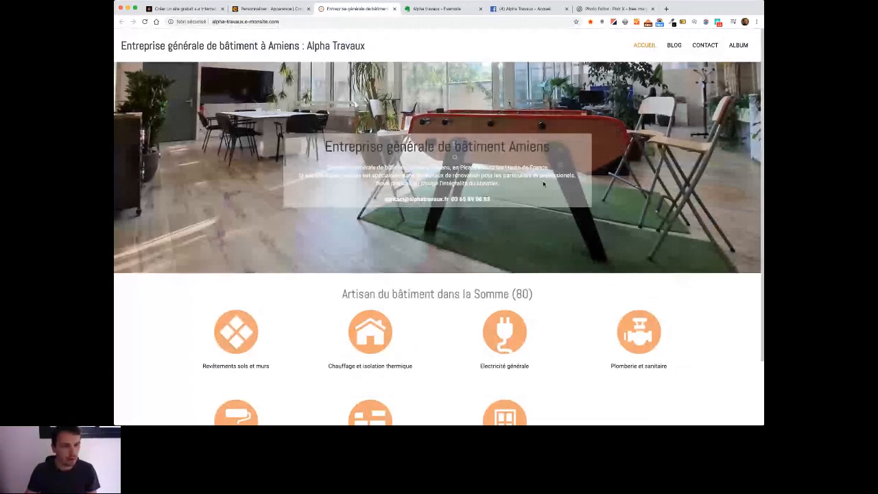
left_click(271, 9)
mouse_move(324, 62)
left_click(336, 128)
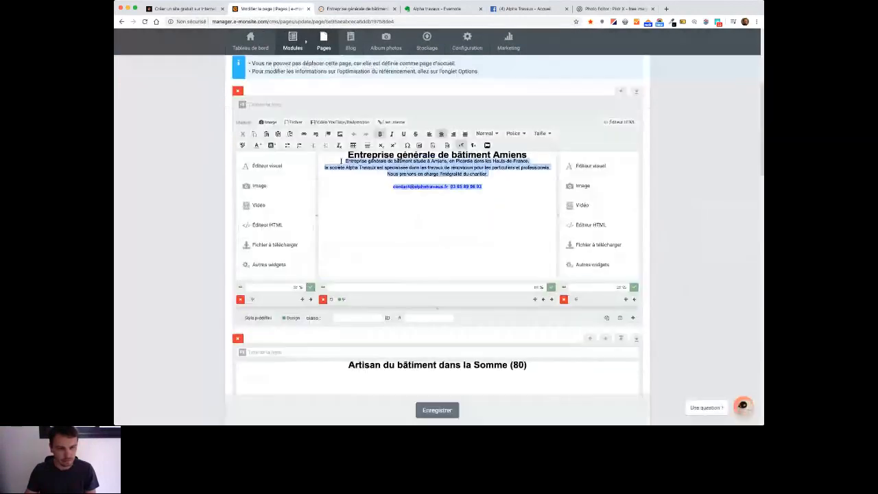
Step: Colour the banner's description and contact lines black and open the text block's HTML source
left_click(613, 126)
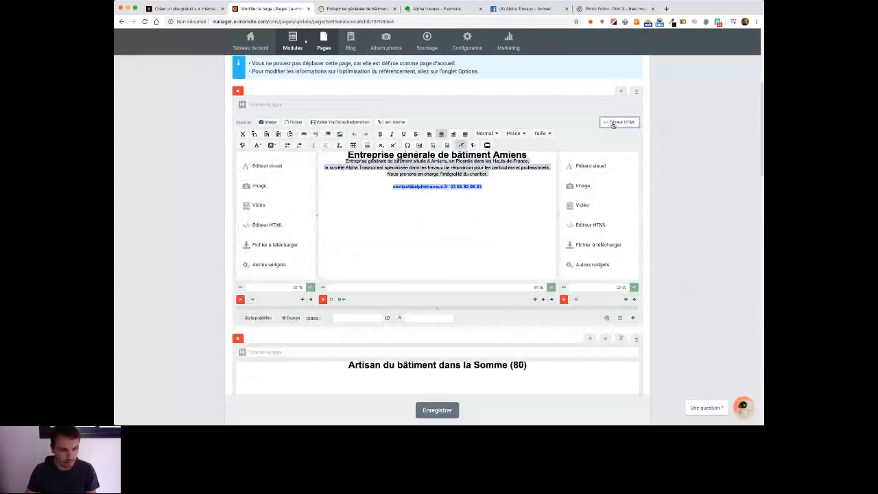
left_click(614, 125)
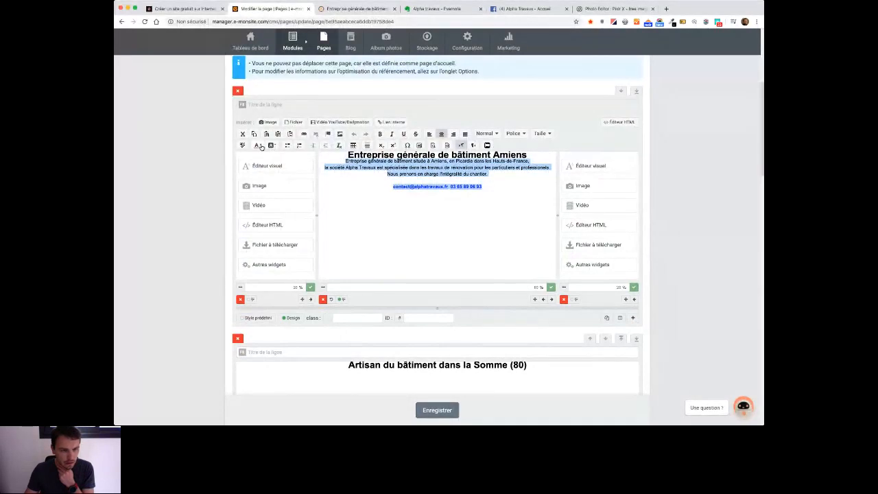
left_click(261, 147)
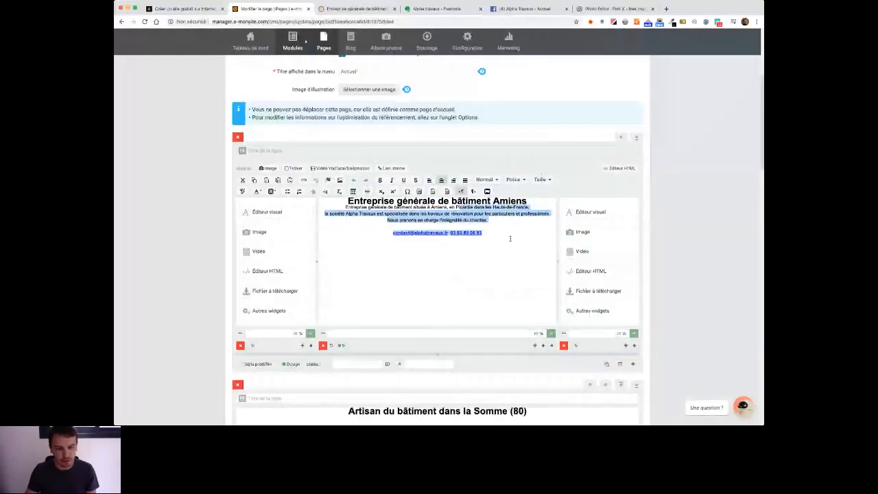
left_click(258, 192)
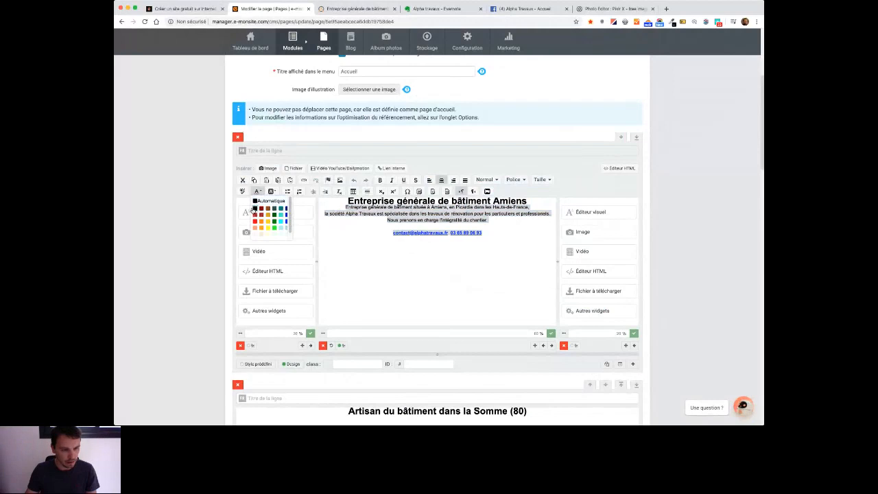
left_click(255, 208)
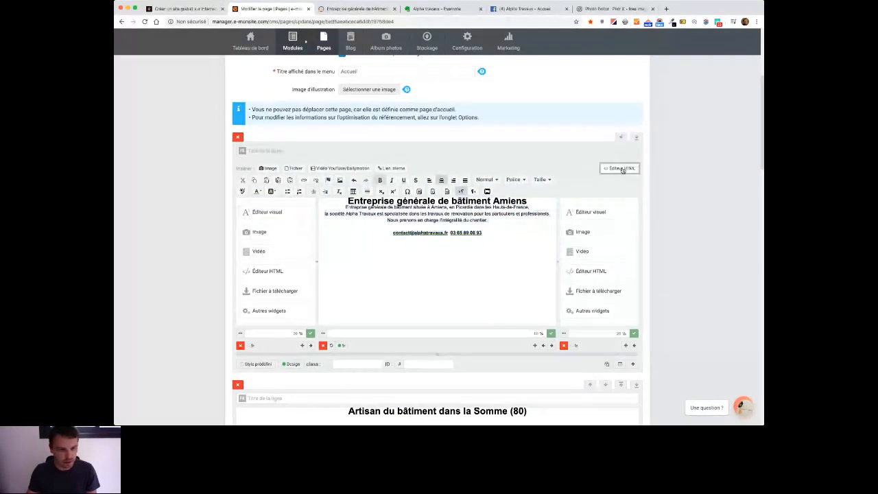
left_click(622, 170)
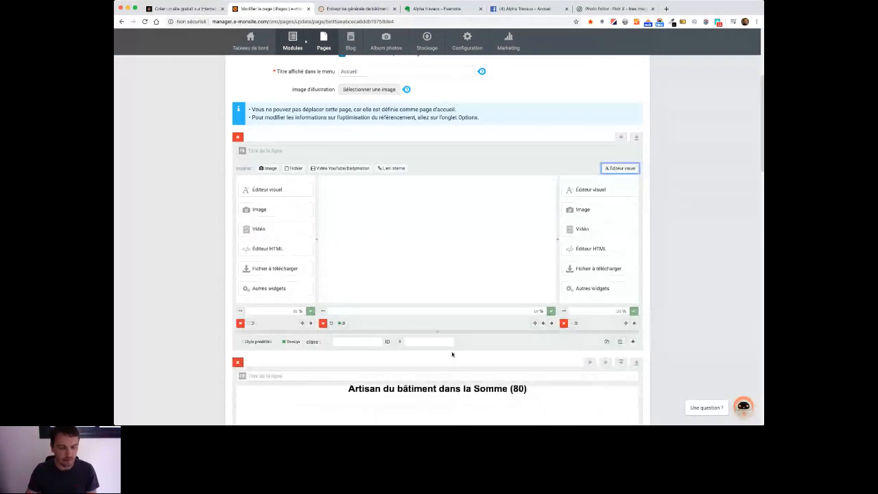
Step: Save the home page and check the banner text on the live site
scroll(452, 354, "down", 5)
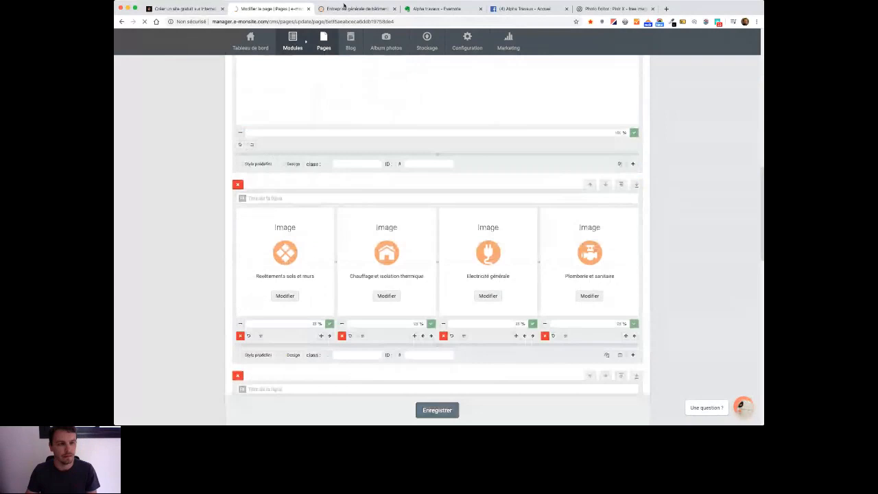
left_click(344, 7)
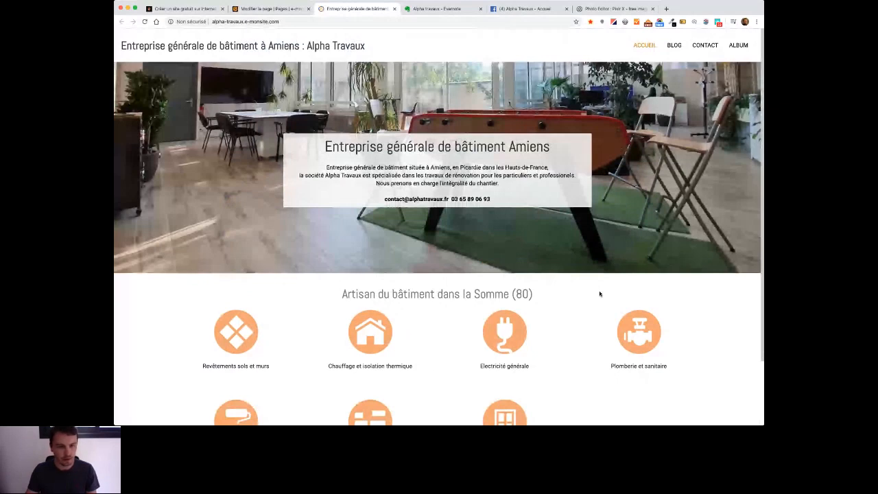
scroll(584, 320, "down", 1)
scroll(584, 320, "up", 1)
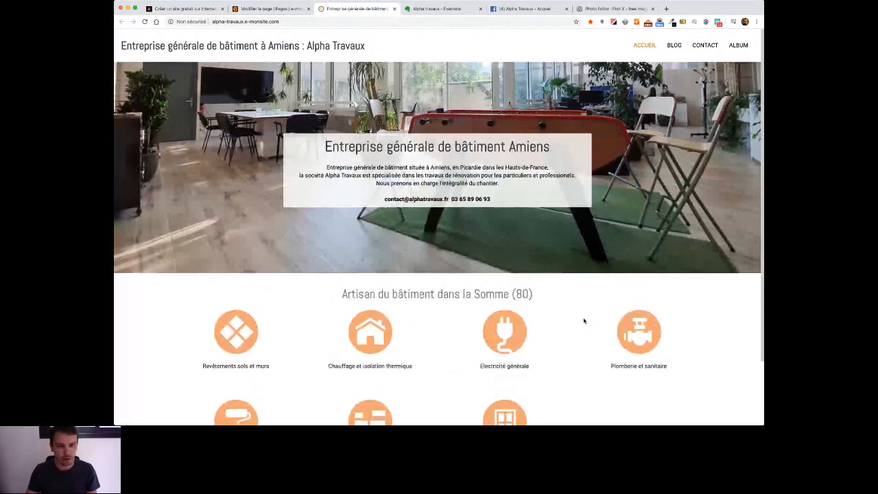
Step: In the design's title and logo settings, display the logo, hide the site title, and check the header on the live site
key("ctrl+shift+Tab")
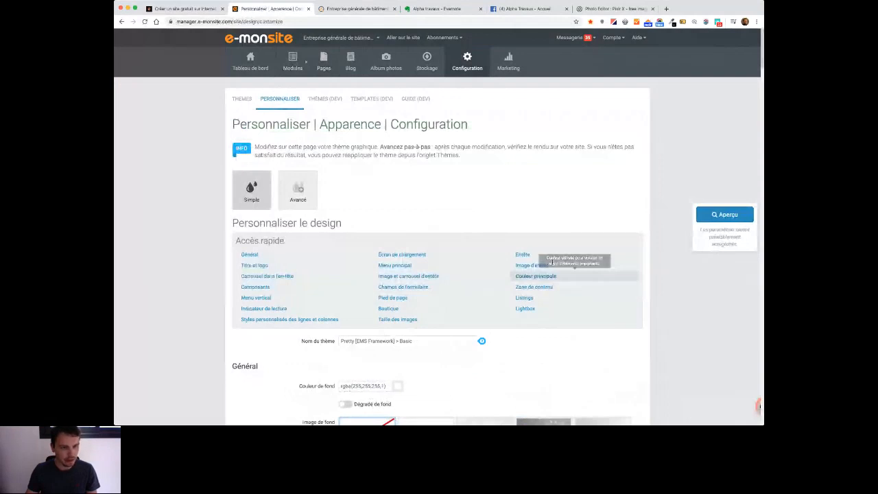
left_click(552, 262)
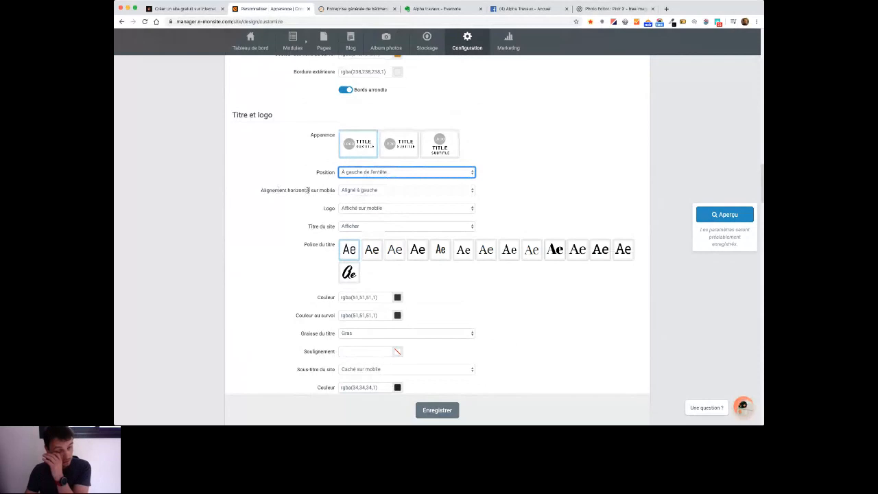
key("ctrl+Tab")
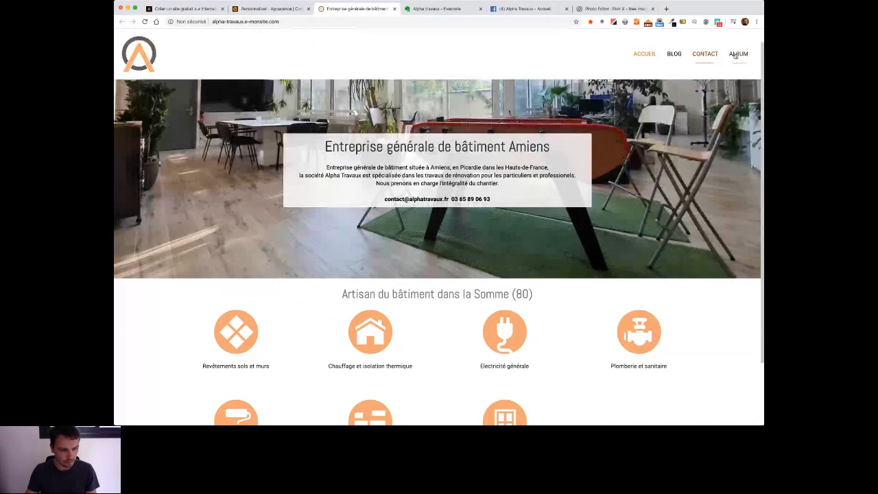
Step: Reposition the logo from the left of the header to its centre, save the design settings and check the live site
left_click(271, 9)
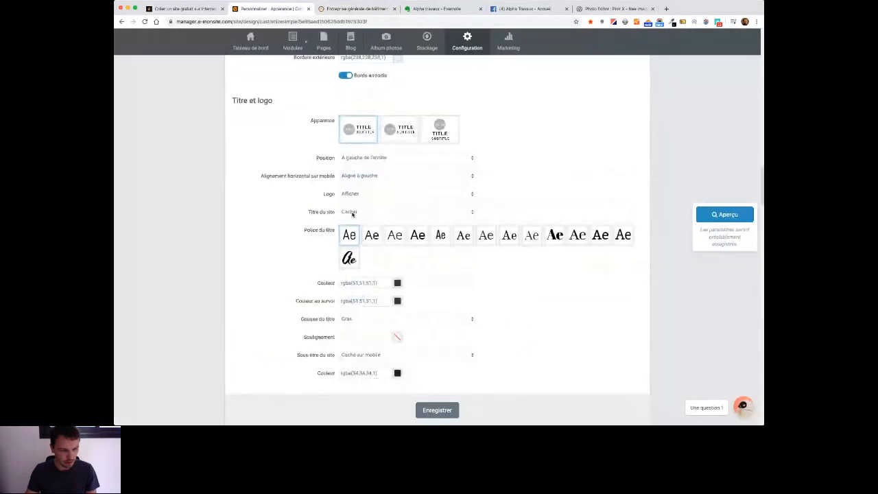
left_click(374, 176)
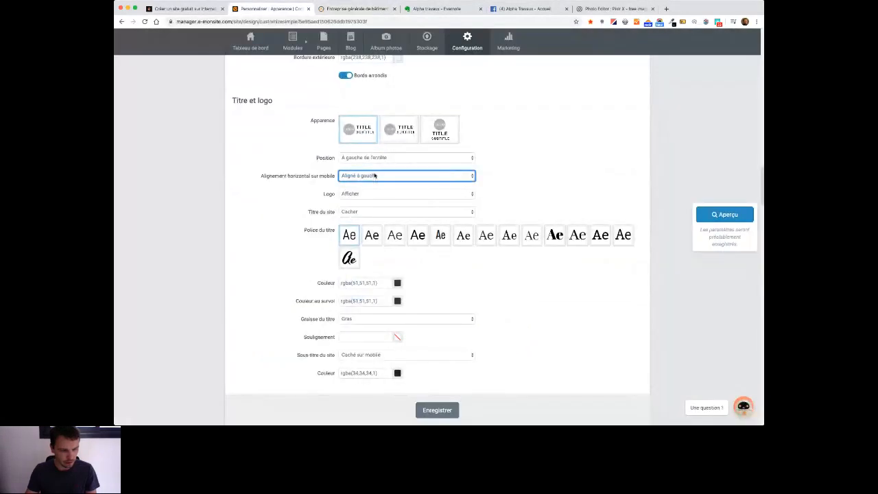
left_click(379, 158)
left_click(371, 175)
left_click(372, 176)
left_click(641, 343)
scroll(640, 344, "down", 3)
left_click(437, 410)
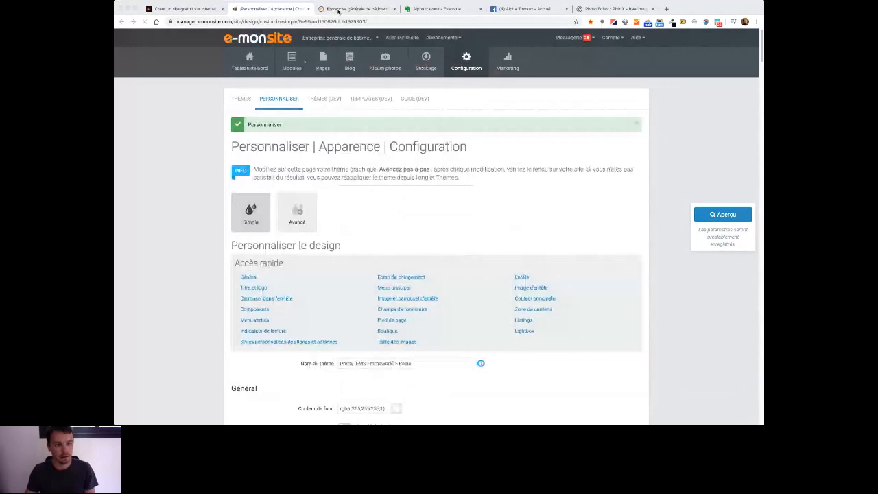
left_click(353, 8)
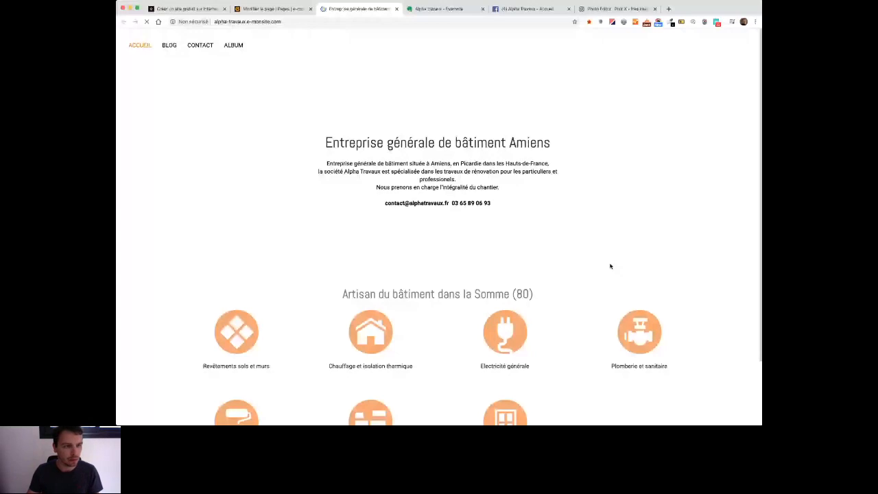
Step: Add a blank line above the banner heading on the home page and add titre.png to the site's images
key("ctrl+shift+Tab")
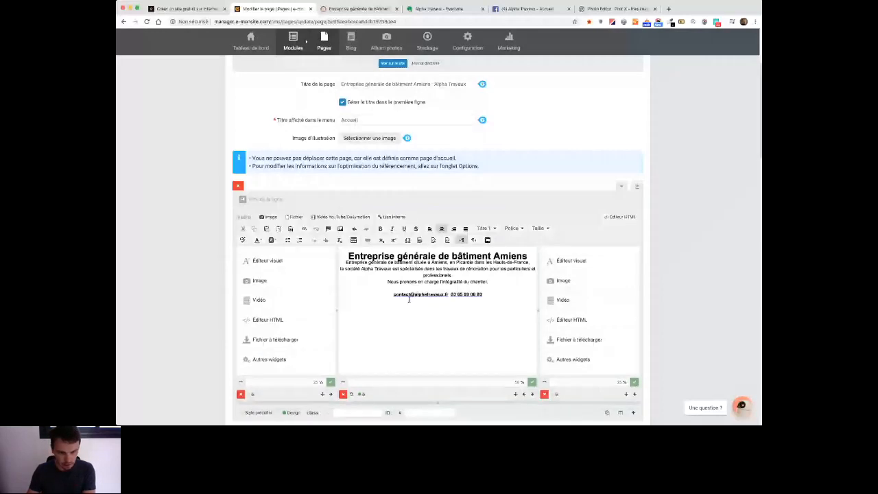
key("Return")
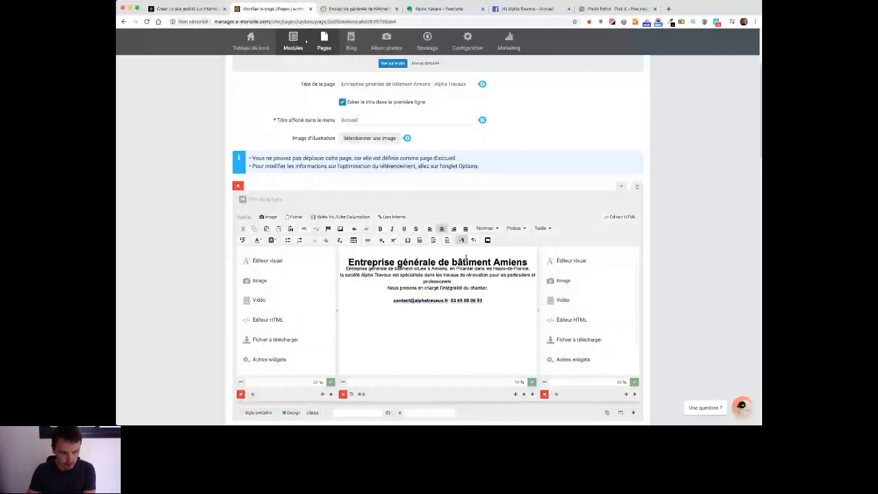
left_click(349, 262)
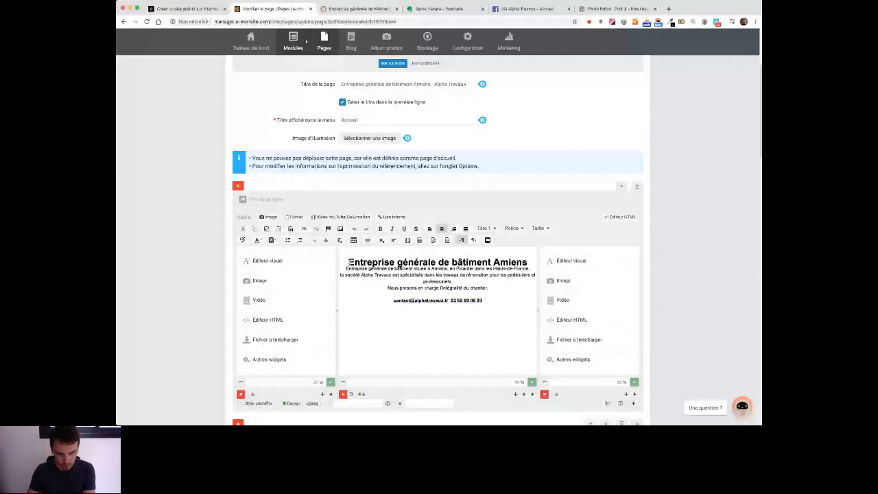
left_click_drag(349, 262, 529, 261)
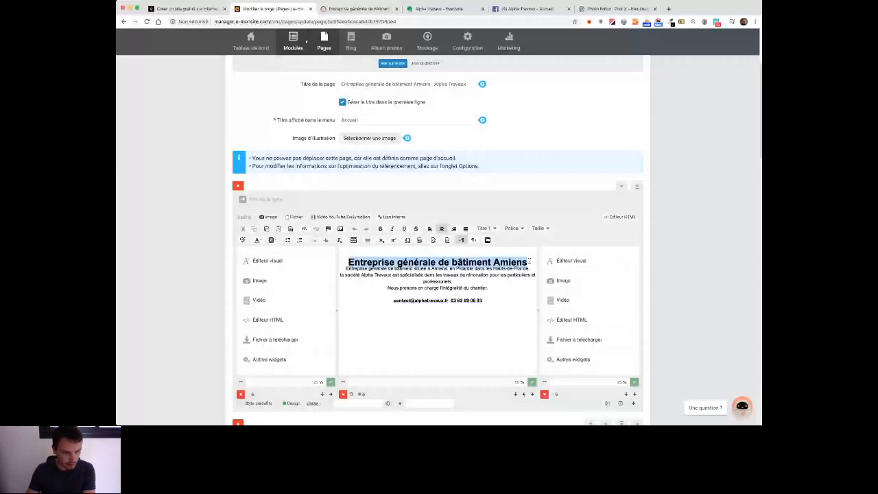
left_click(268, 218)
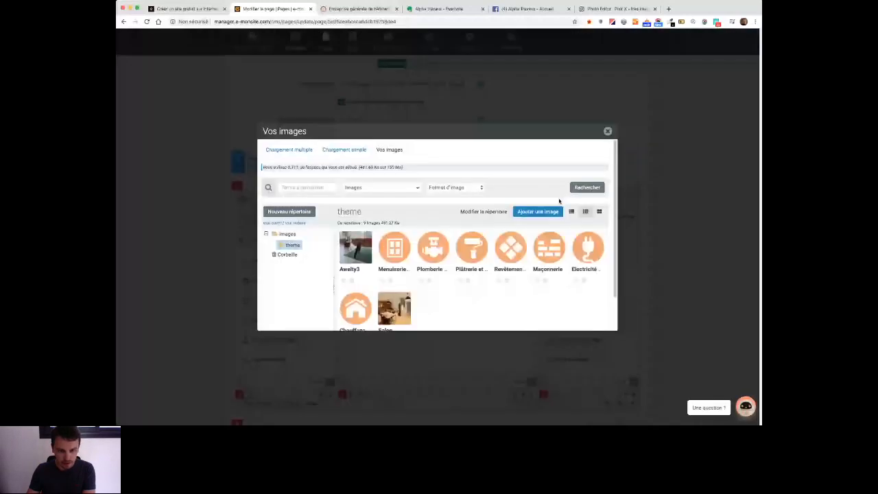
left_click(547, 214)
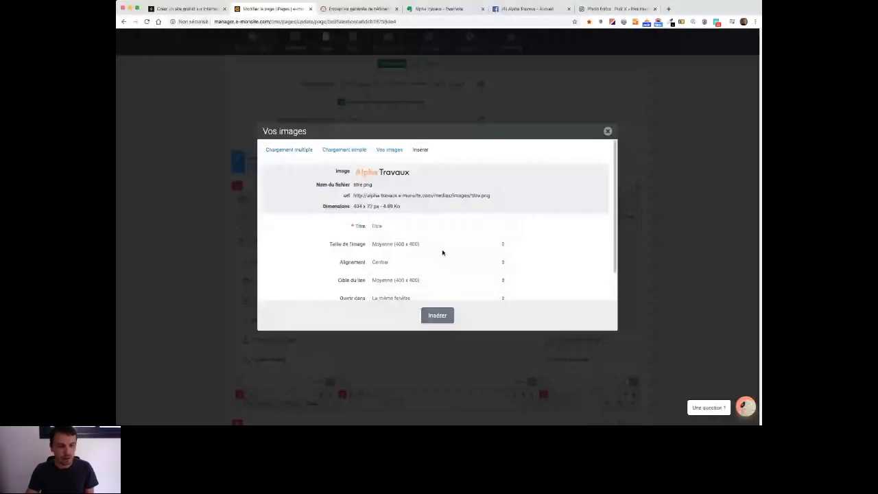
Step: Title the image "Alpha Travaux" and insert it centred above the banner heading
left_click(397, 227)
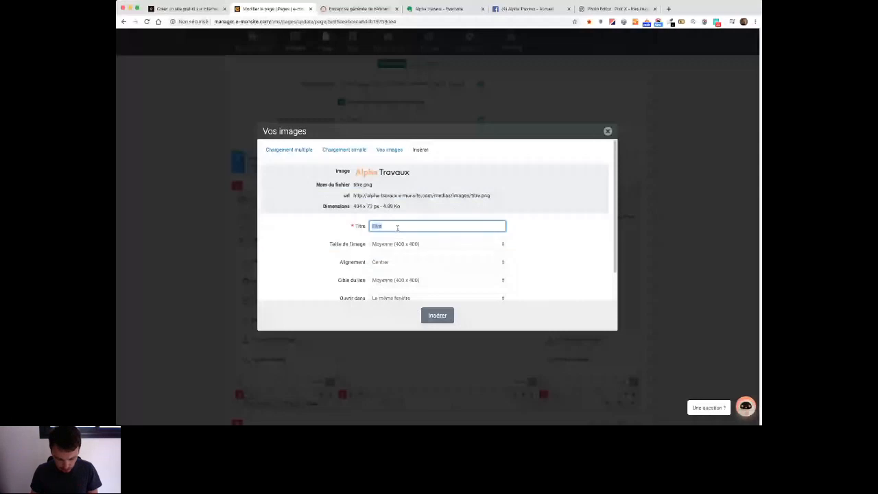
type("Alpha ")
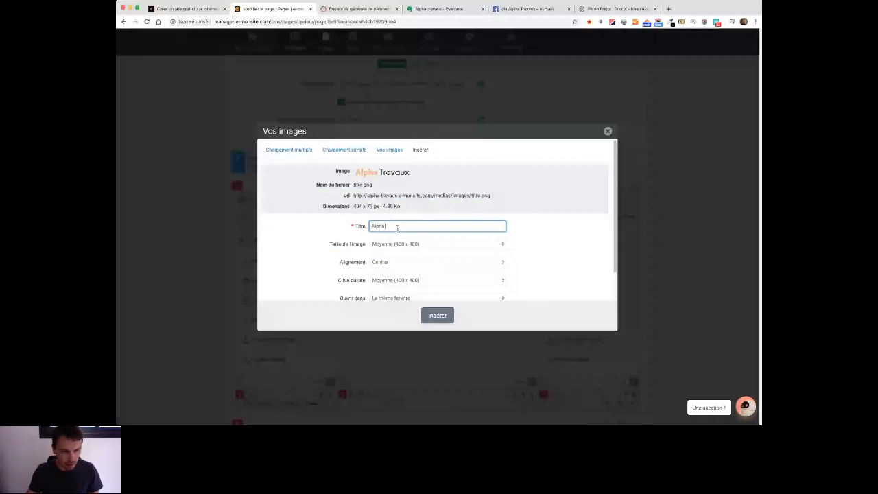
type("Travaux")
scroll(410, 214, "down", 2)
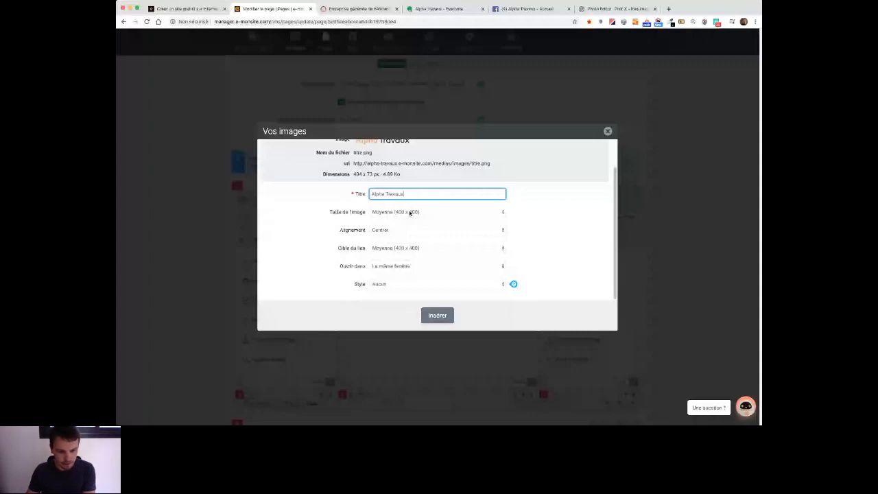
key("Return")
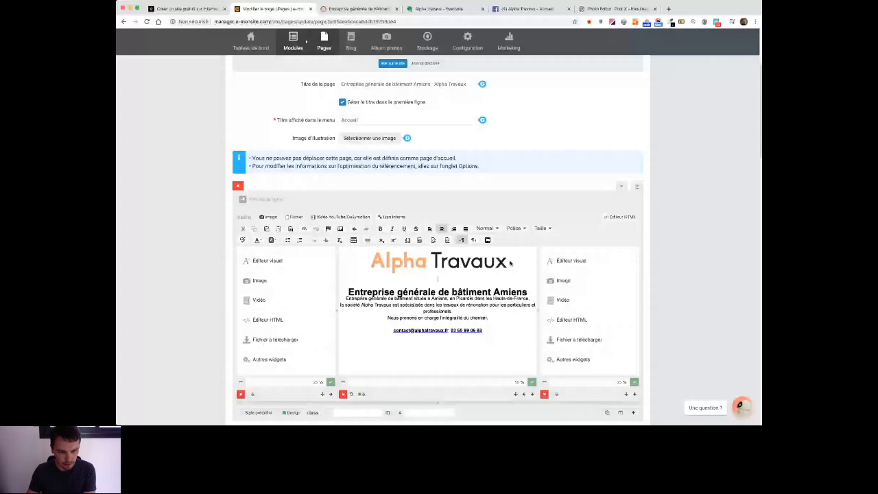
Step: Remove the blank line beneath the Alpha Travaux image, keeping the banner heading in the Titre 1 format
key("Delete")
triple_click(471, 278)
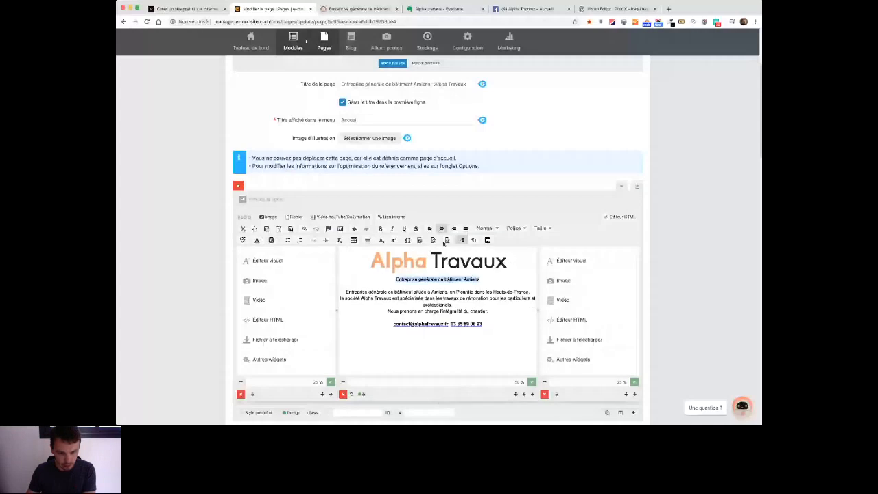
left_click(446, 240)
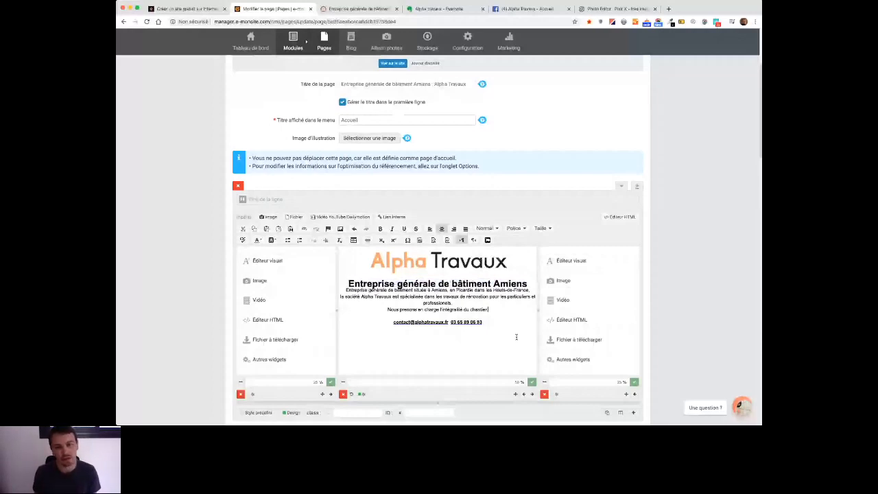
Step: Review the banner, header logo and service icons on the live home page, and read the planned page content in the Evernote notes
key("ctrl+Tab")
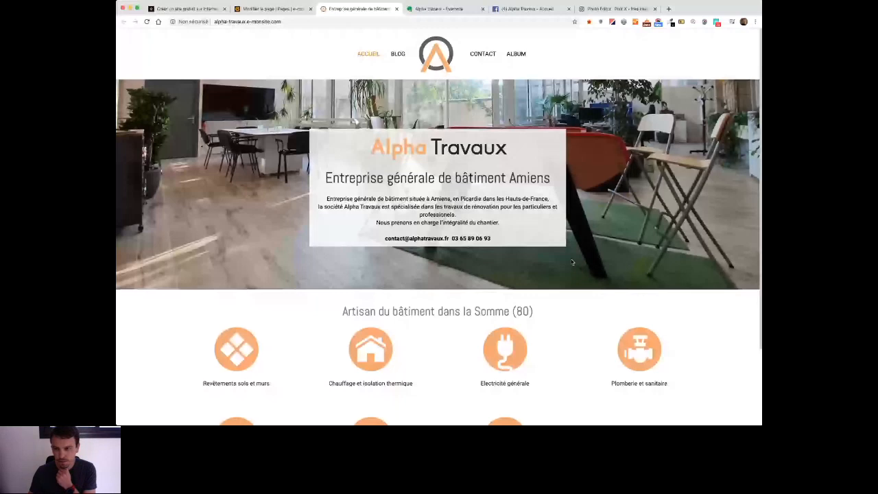
key("super+Tab")
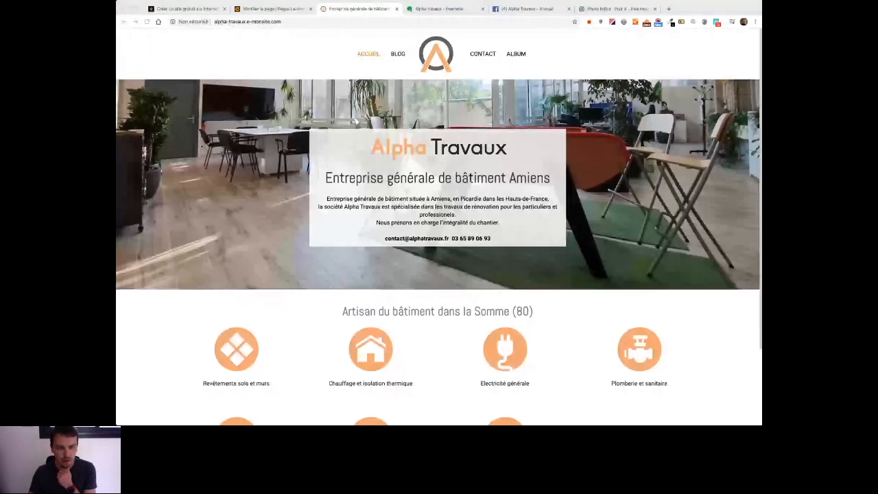
key("super+Tab")
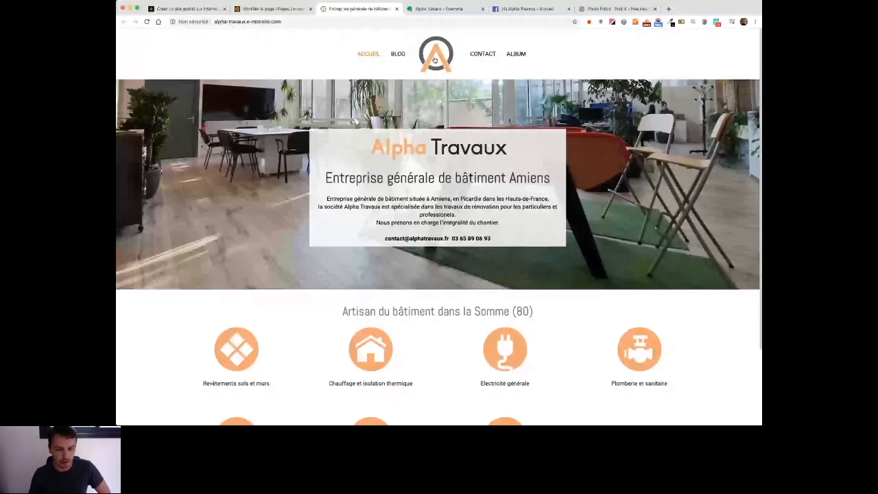
scroll(589, 308, "down", 1)
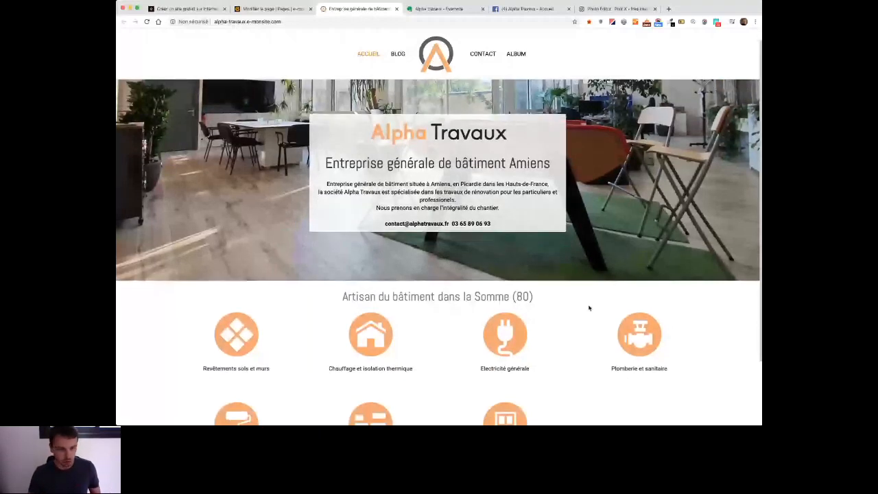
scroll(589, 308, "up", 1)
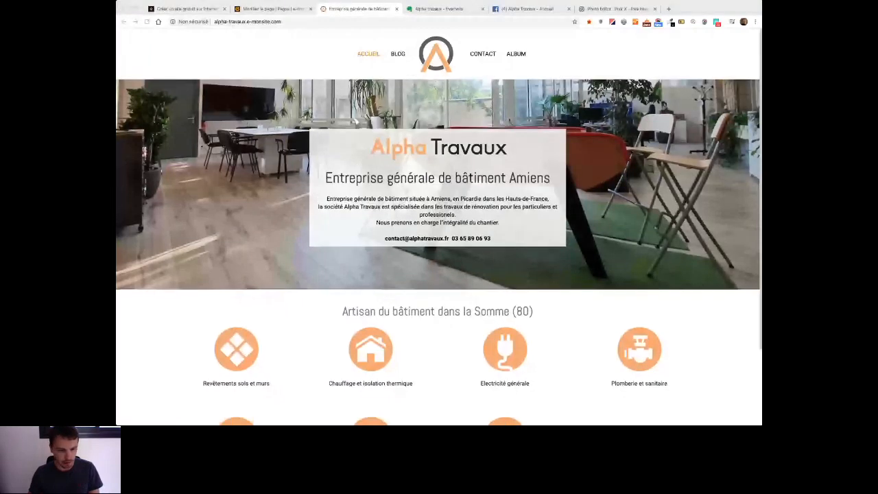
left_click(332, 303)
scroll(487, 271, "down", 3)
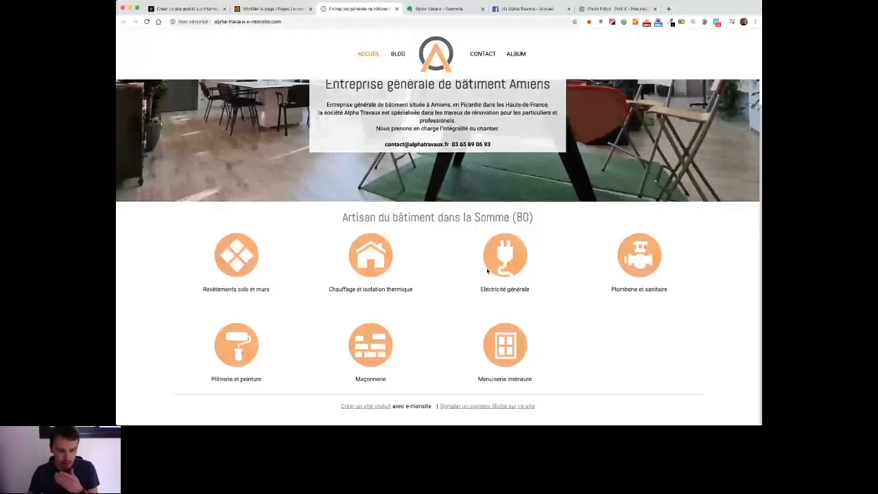
scroll(535, 302, "up", 3)
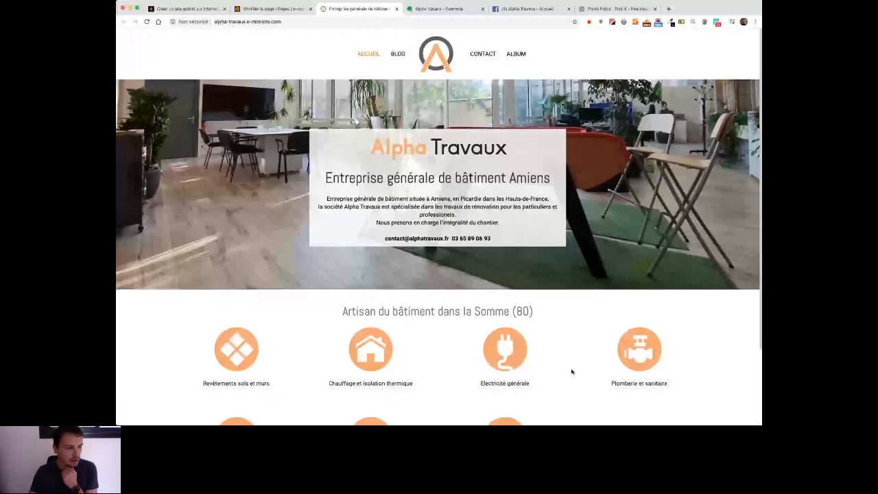
key("ctrl+Tab")
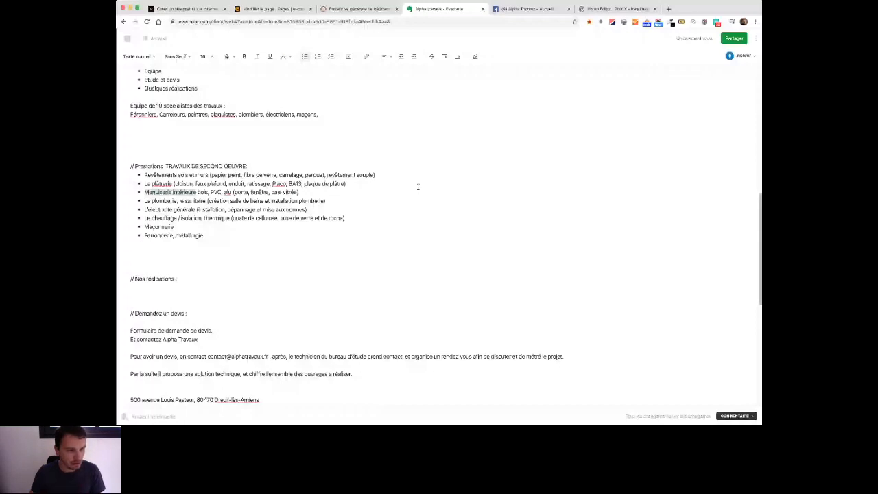
scroll(418, 187, "up", 4)
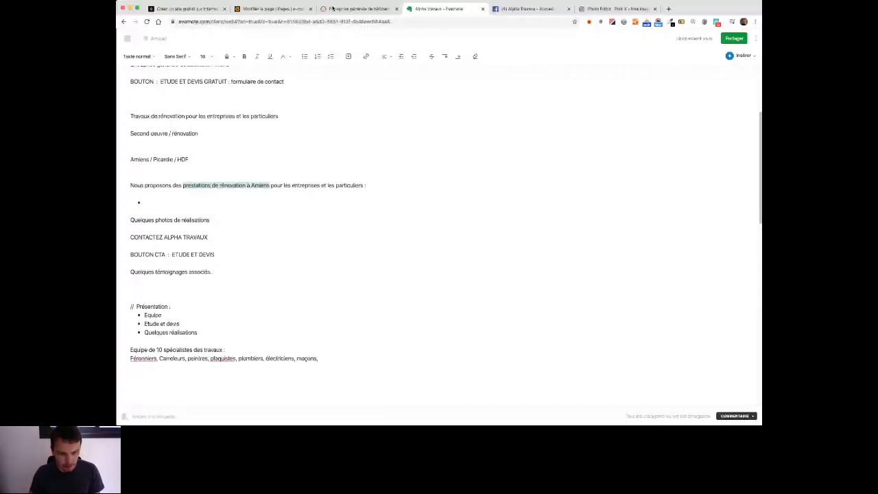
Step: In the home page editor, move the empty line up to just below the "Artisan du bâtiment dans la Somme (80)" line
left_click(286, 9)
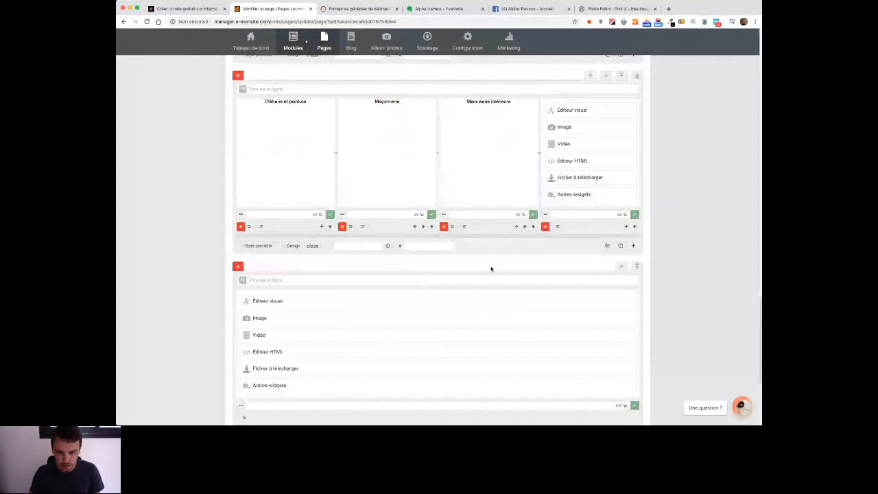
left_click(621, 266)
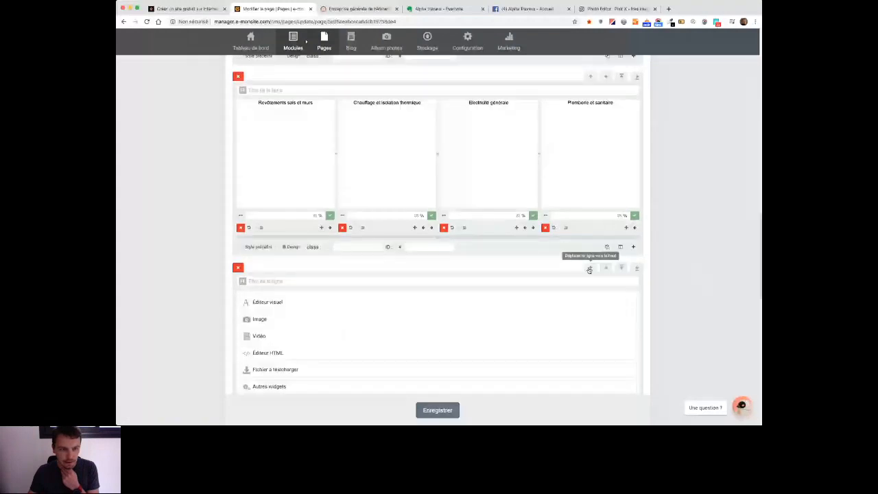
left_click(589, 270)
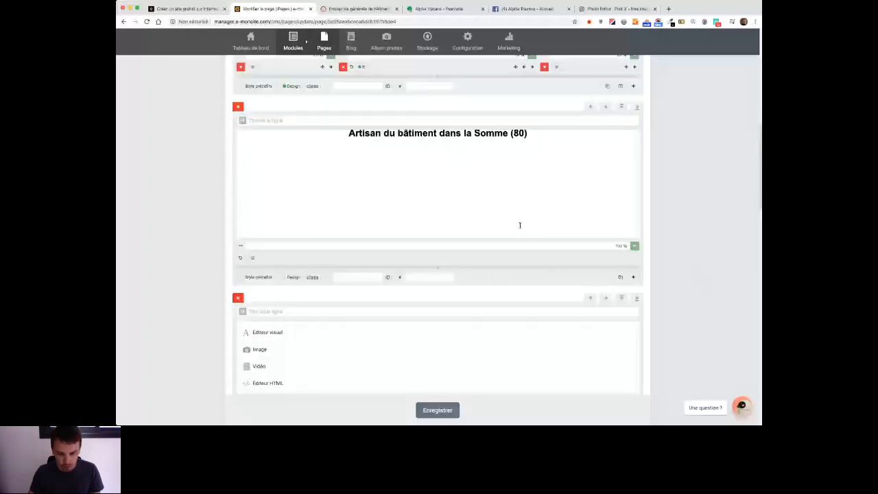
scroll(520, 225, "down", 6)
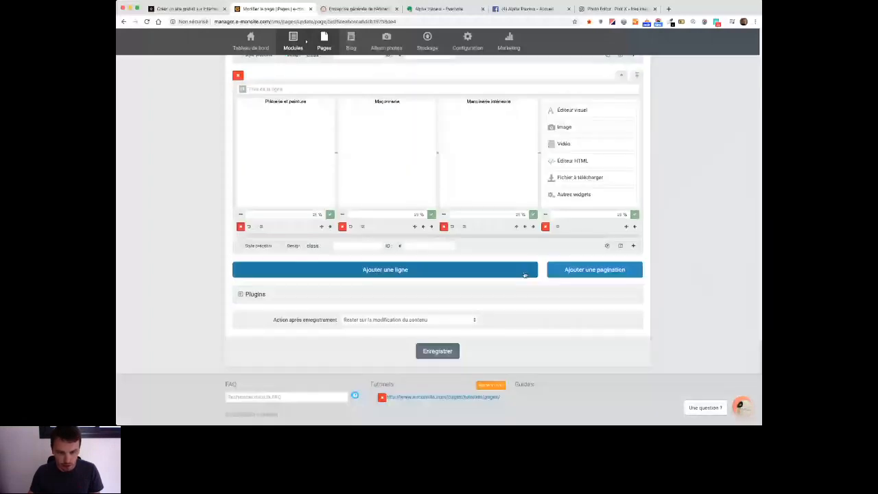
Step: Add a new line to the home page and move it up to just above the first row of service icons
left_click(525, 270)
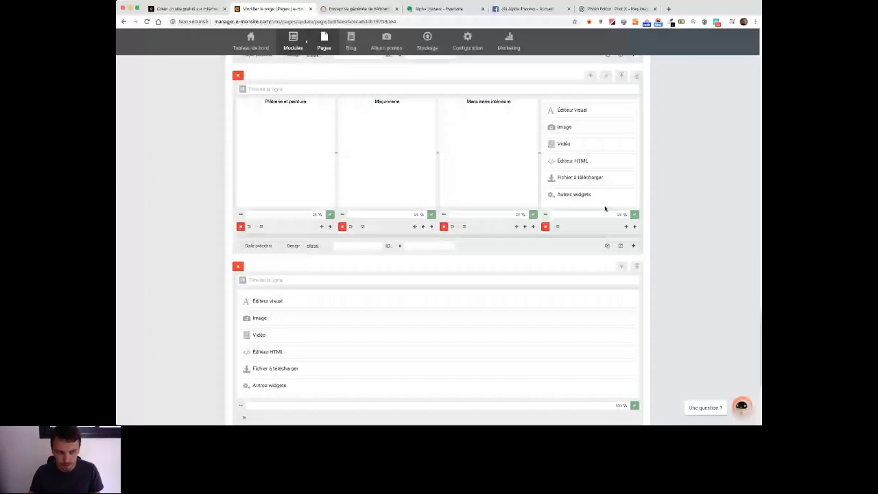
scroll(599, 202, "down", 1)
left_click(590, 216)
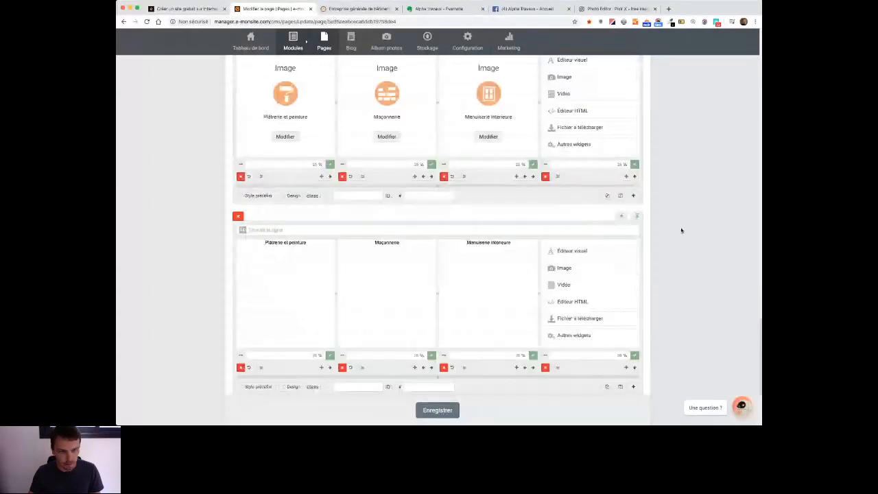
scroll(681, 231, "up", 2)
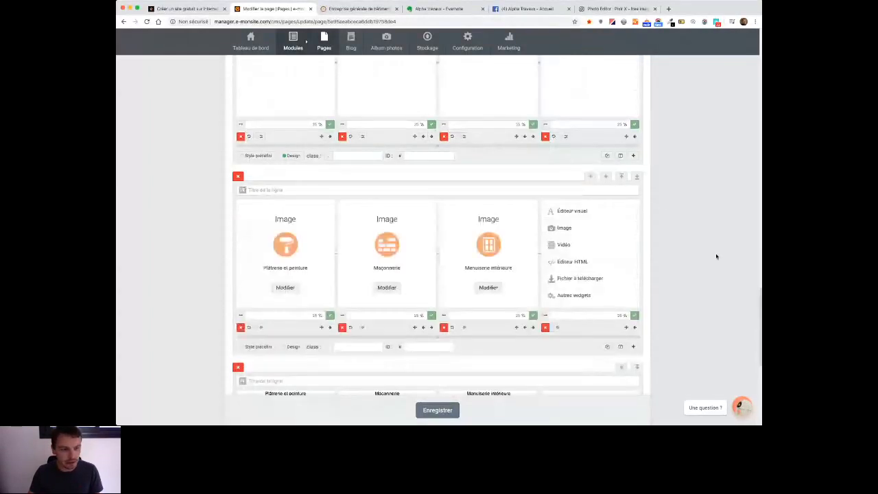
scroll(713, 258, "down", 1)
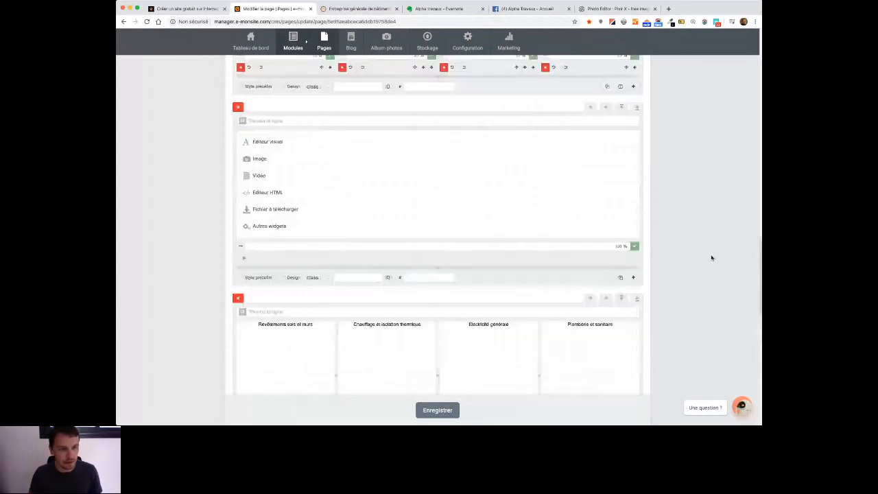
scroll(593, 205, "up", 2)
scroll(706, 268, "down", 3)
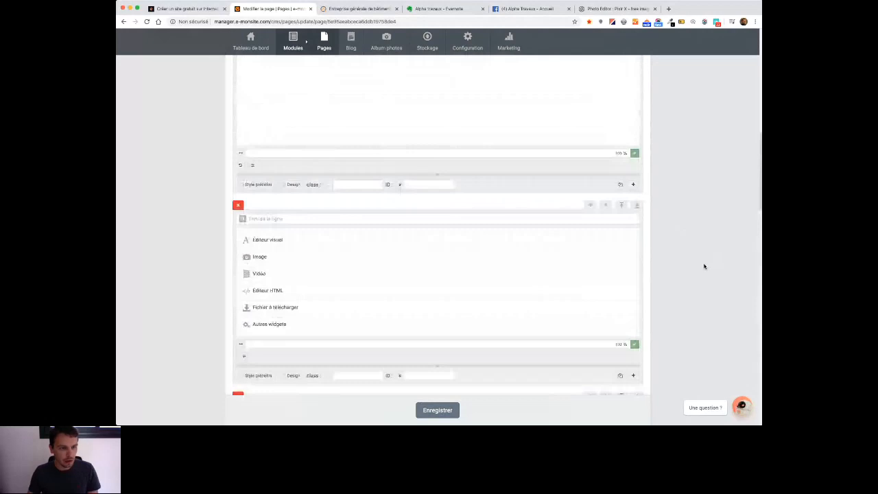
scroll(704, 266, "up", 3)
Step: Split the empty line beneath "Artisan du bâtiment dans la Somme (80)" into two columns and add a visual text block to the first
left_click_drag(348, 172, 415, 193)
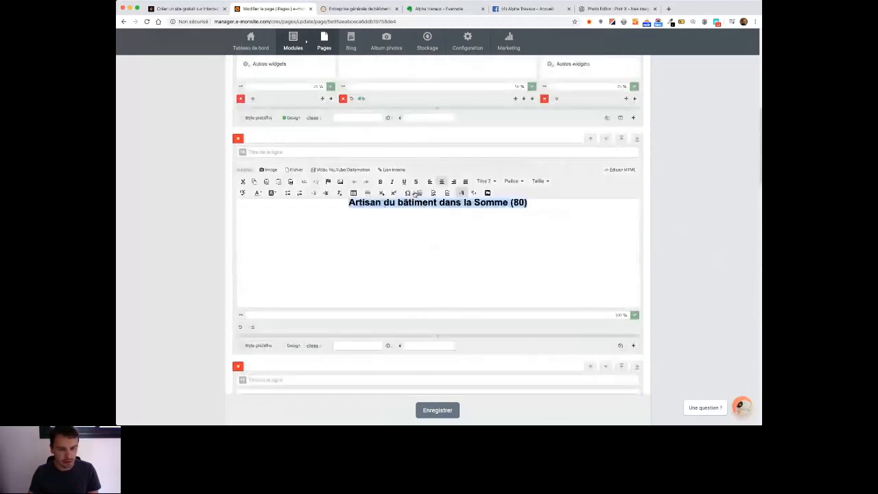
scroll(414, 193, "down", 5)
left_click(633, 321)
left_click(284, 189)
left_click(286, 182)
key("super+v")
key("super+z")
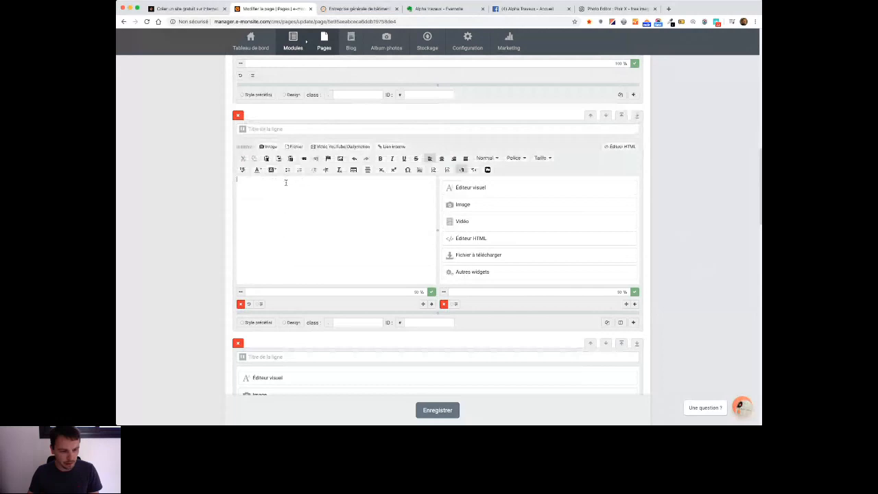
Step: Add a visual text block to the empty line above the service icons and enter "Prestations de rénovation à Amiens"
scroll(286, 183, "down", 1)
left_click(350, 324)
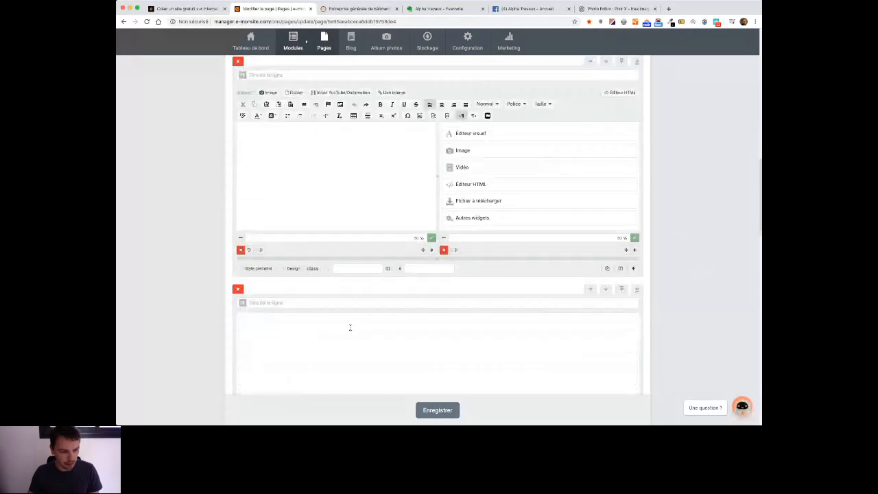
type("prestations de rénovation à Amiens")
left_click(239, 316)
key("BackSpace")
type("P")
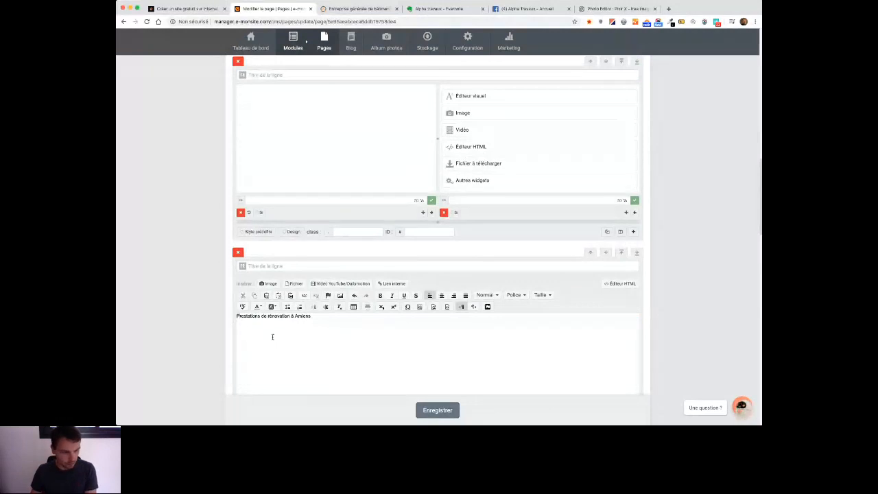
Step: Reword the text above the service icons to "Nos prestations de rénovation"
key("BackSpace")
key("BackSpace")
key("BackSpace")
key("BackSpace")
key("BackSpace")
key("BackSpace")
key("BackSpace")
key("BackSpace")
key("BackSpace")
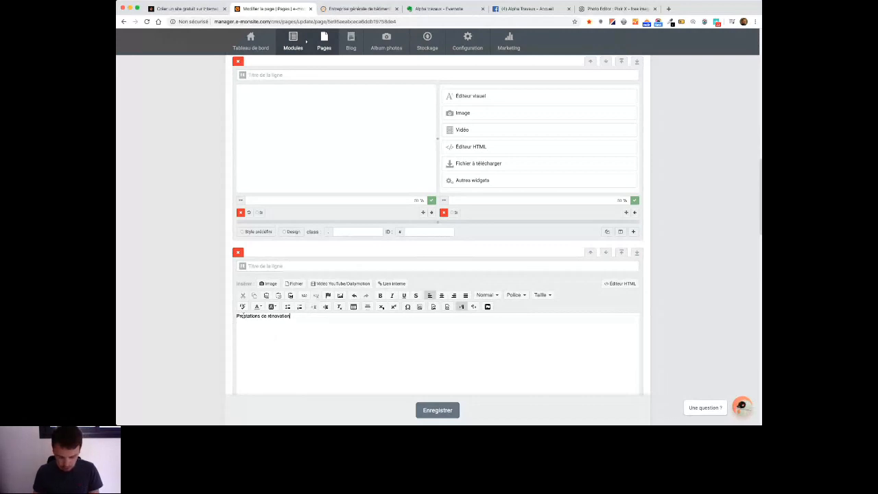
left_click(237, 316)
type("Nos")
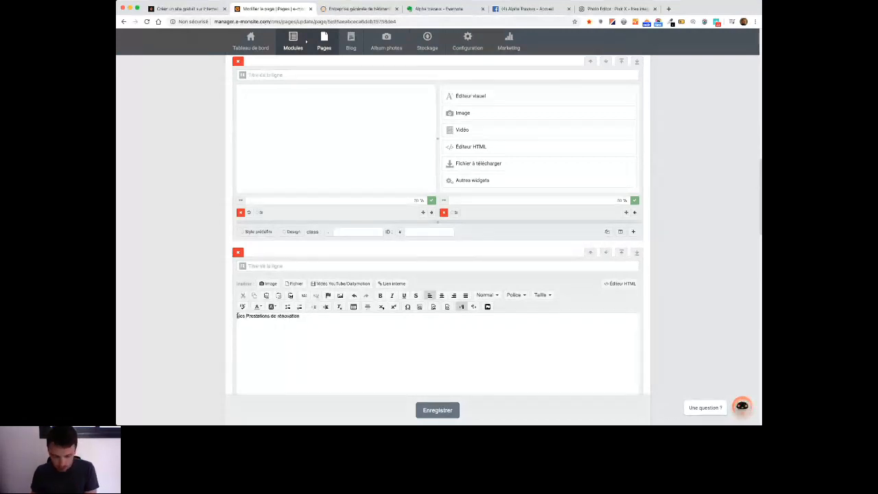
key("Delete")
type("p")
Step: Centre "Nos prestations de rénovation" and format it as Titre 2
left_click(441, 295)
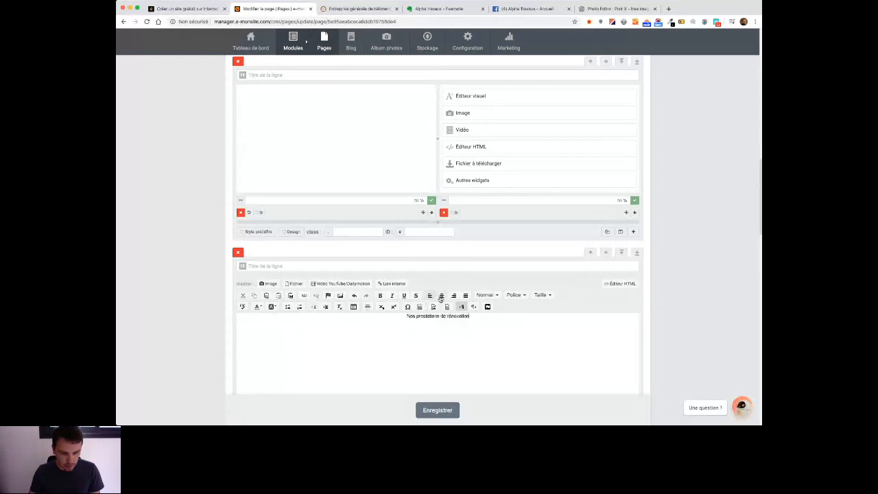
left_click(486, 295)
left_click(480, 335)
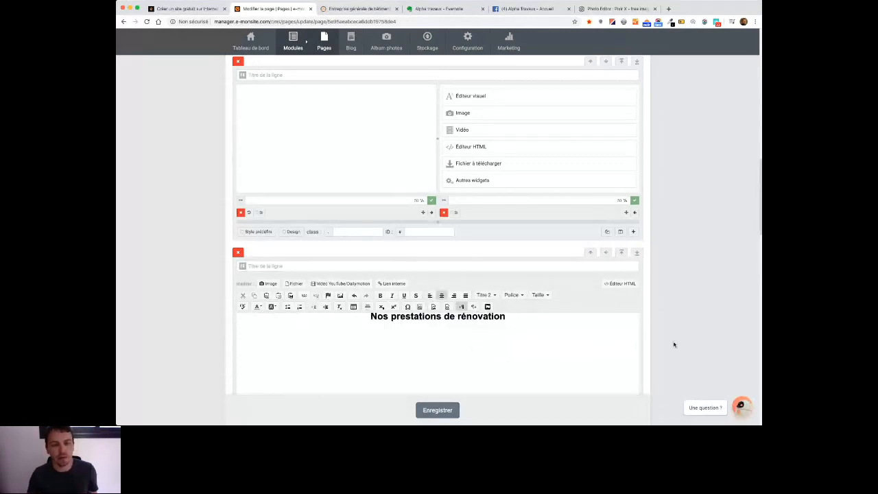
Step: Review the heading hierarchy in the editor, from the banner title through the Artisan and prestations headings to the service icons
scroll(674, 344, "up", 5)
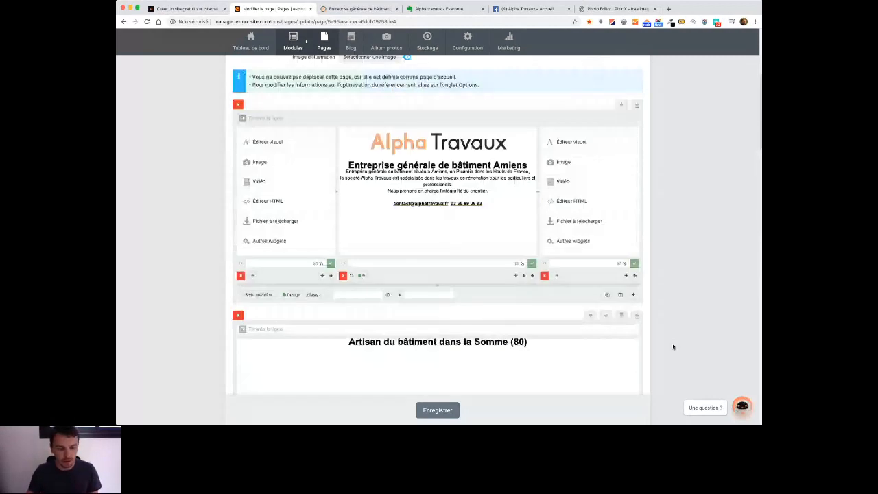
scroll(679, 343, "up", 1)
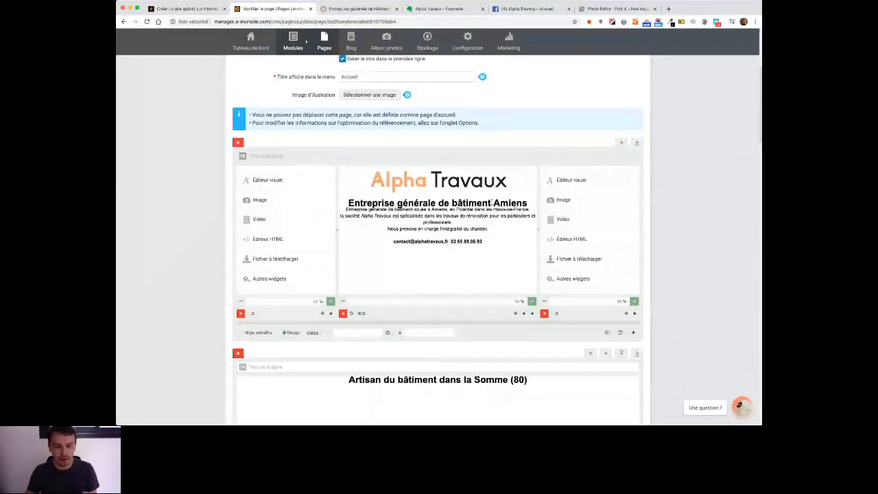
left_click(493, 202)
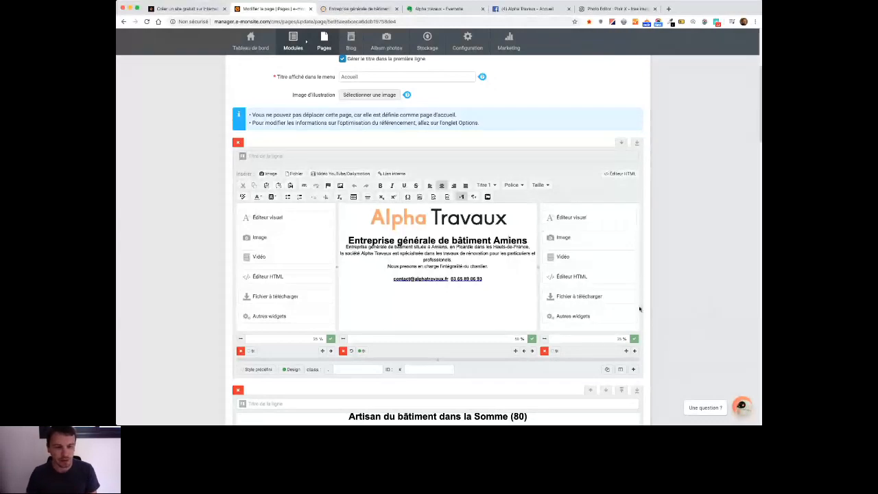
left_click(512, 246)
left_click(493, 242)
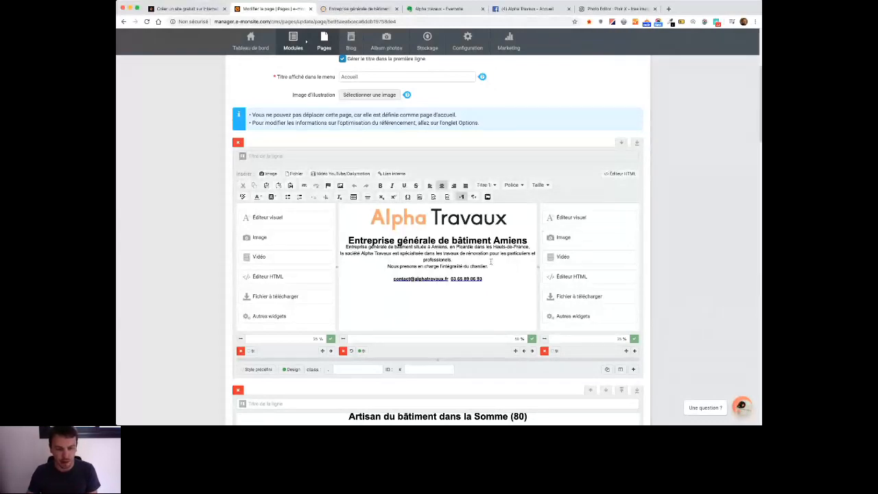
scroll(491, 261, "down", 3)
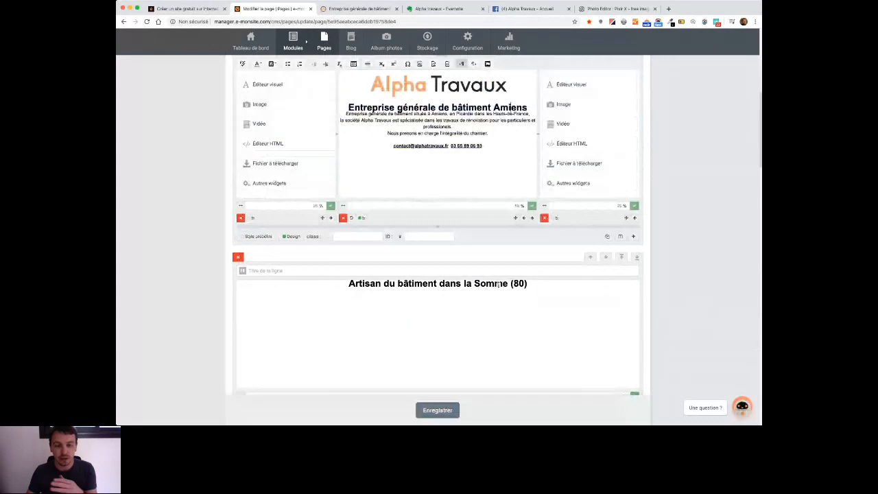
scroll(680, 339, "down", 3)
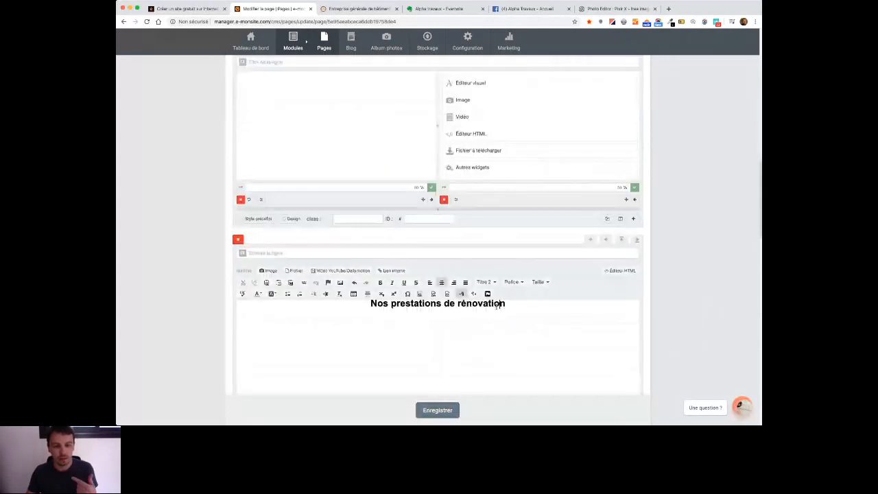
scroll(657, 322, "down", 3)
scroll(694, 322, "down", 2)
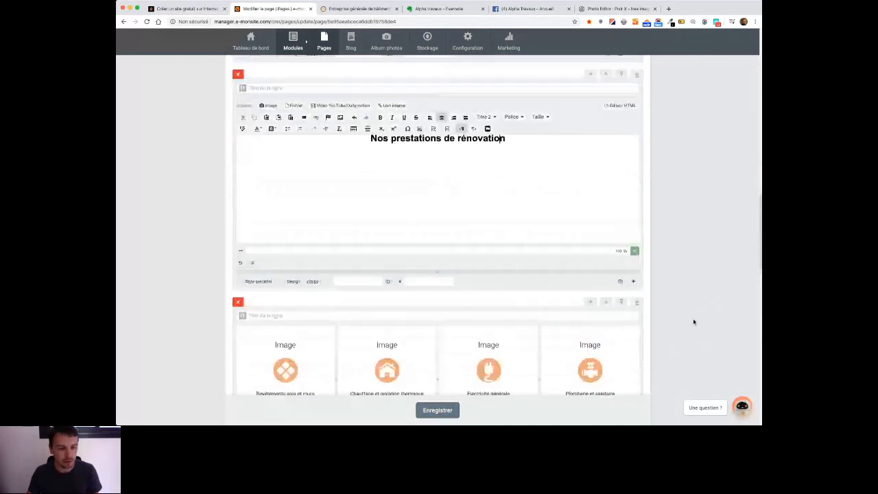
scroll(694, 321, "up", 1)
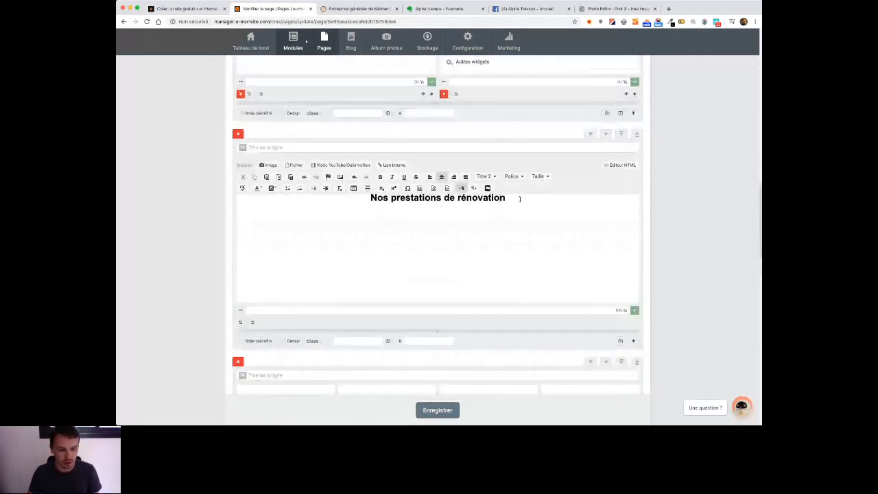
scroll(473, 290, "down", 3)
scroll(473, 290, "up", 5)
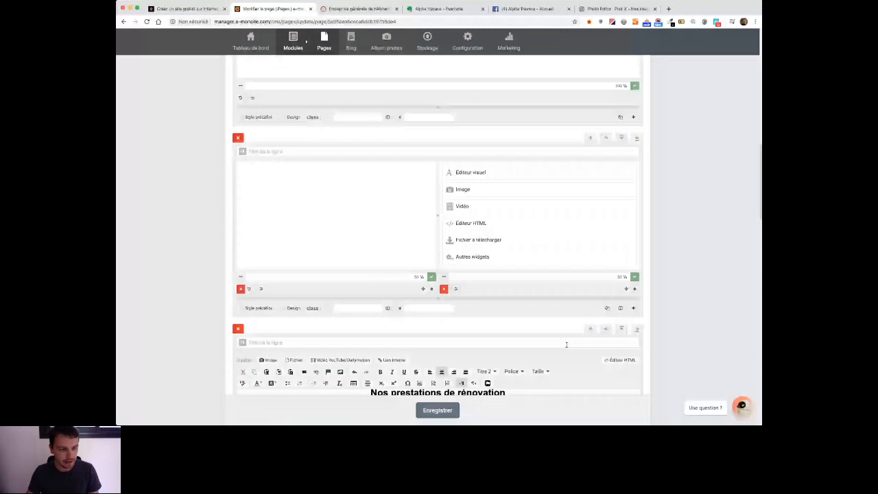
Step: Fill the first column under the Artisan heading with the text starting "Vous recherchez un artisan du bâtiment dans la Somme ?" and widen it slightly
left_click(336, 216)
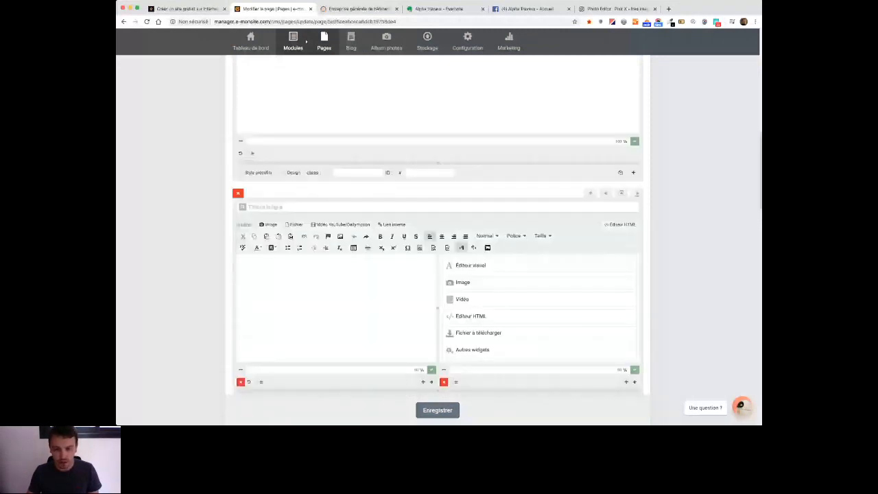
left_click(316, 284)
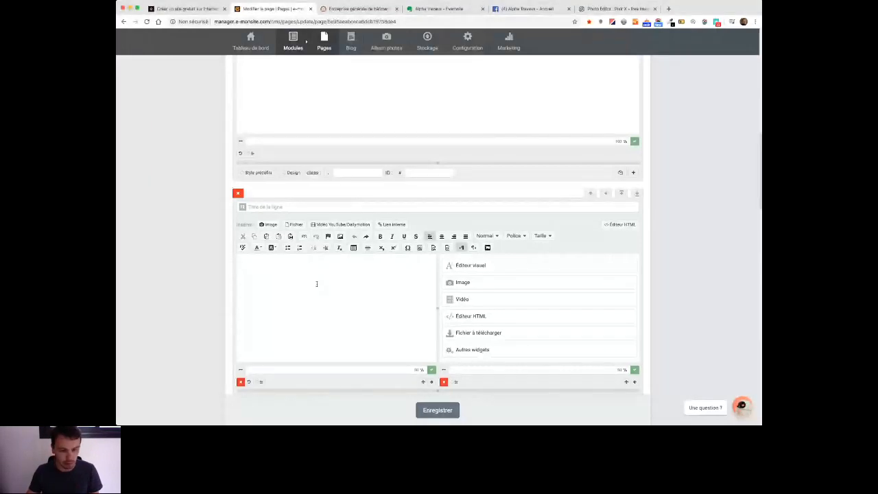
type("Vous recherchez un artisan du bâtiment dans la Somme ? Faites confiance à notre entreprise Martel BTP pour la prise en charge de vos travaux de construction et rénovation de logement. Notre équipe d'artisans professionnels réalisent tous vos projets de A à Z.  Notre expérience dans le domaine du bâtiment nous permet de réaliser tous types de travaux de gros oeuvre ou de second oeuvre. Notre compétence globale du bâtiment nous permet d'assurer la coordination entre les différents corps de métiers pour le chantier de votre habitation.  Disponible et à votre écoute, nous réalisons vos travaux de construction, d'extension, d'aménagement, ou de réhabilitation selon vos besoins et votre budget. Notre expertise nous permet de nous adapter à vos envies et vos attentes pour réaliser la maison de vos rêves.  Quel que soit le type de travaux pour votre logement, contactez-nous pour en savoir plus ou pour réaliser un devis gratuit ces travaux à réaliser. Nous mettrons notre savoir-faire et notre expérience à votre service pour vous satisfaire.")
left_click_drag(437, 349, 442, 349)
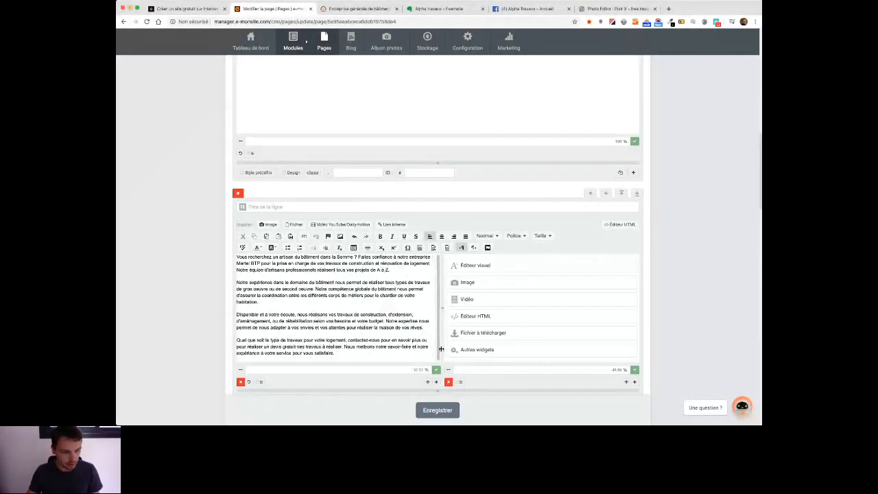
Step: Insert "dans Hauts de France" after "la Somme" in the opening question of the new presentation text
scroll(441, 349, "up", 2)
scroll(255, 192, "down", 4)
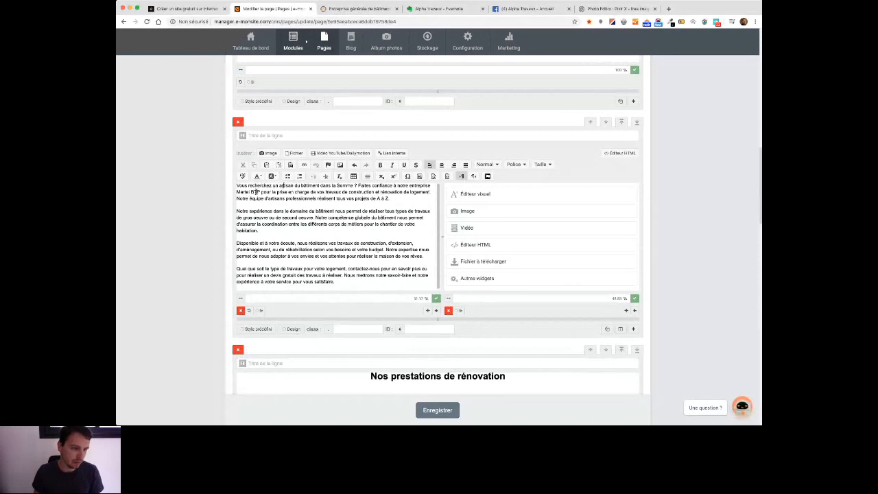
key("alt+Right")
key("alt+Right")
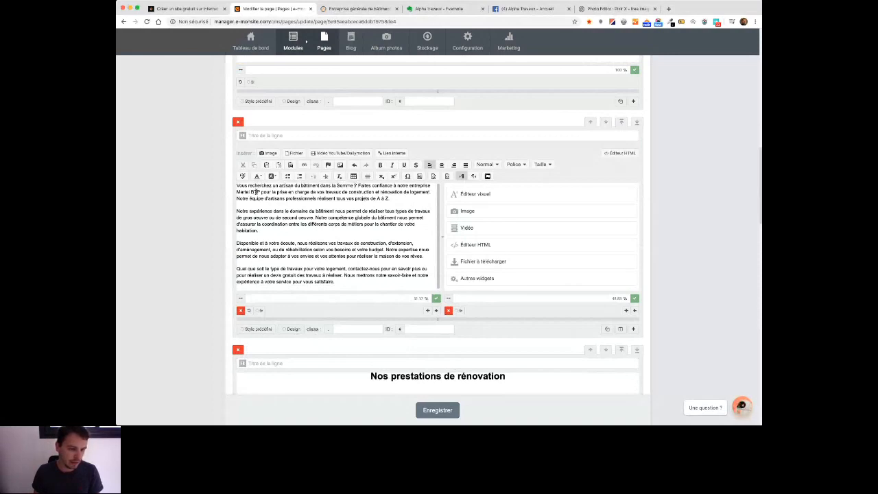
type("en Ha")
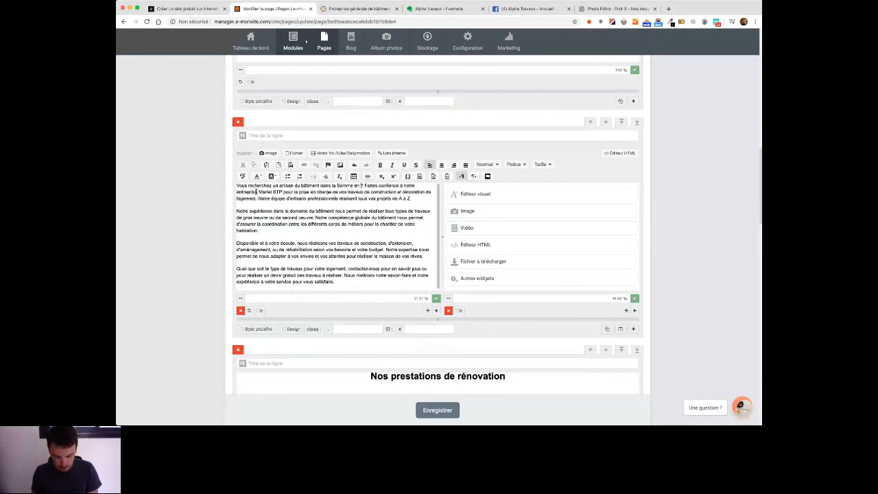
type("uts de ")
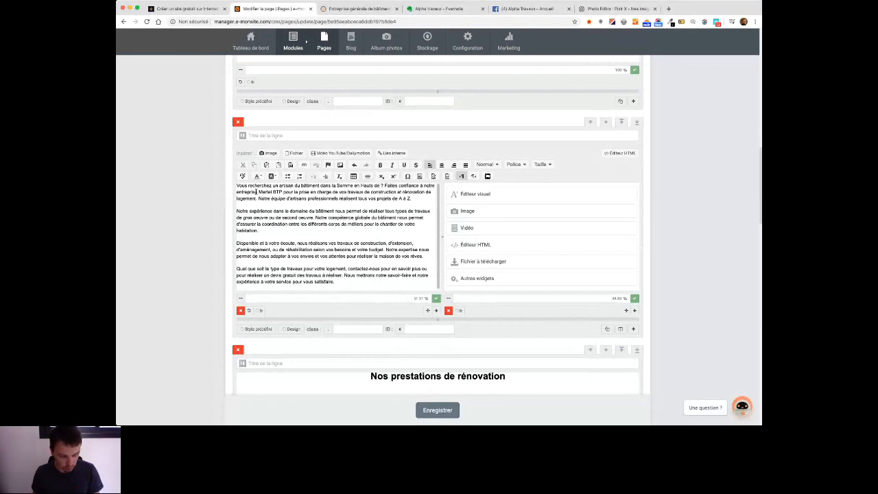
type("France")
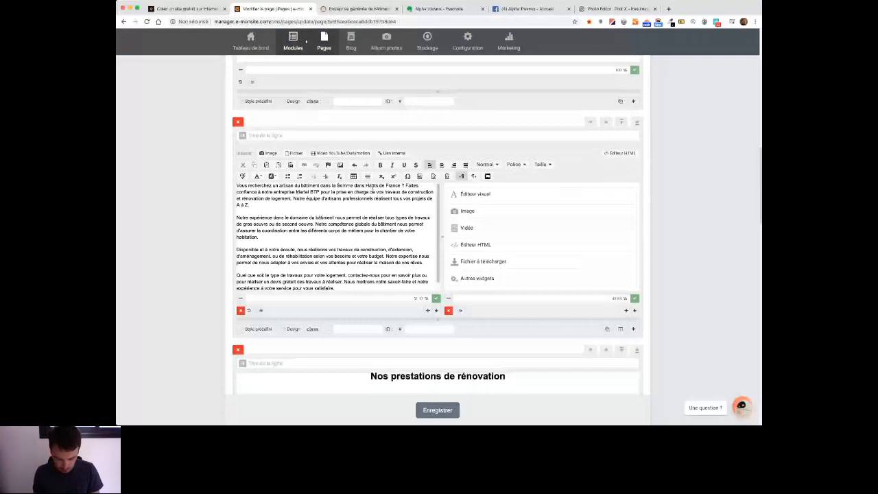
Step: Replace the company name "Martel BTP" with "Alpha Travaux" in the first paragraph
left_click_drag(296, 192, 319, 193)
type("Alpha Tra")
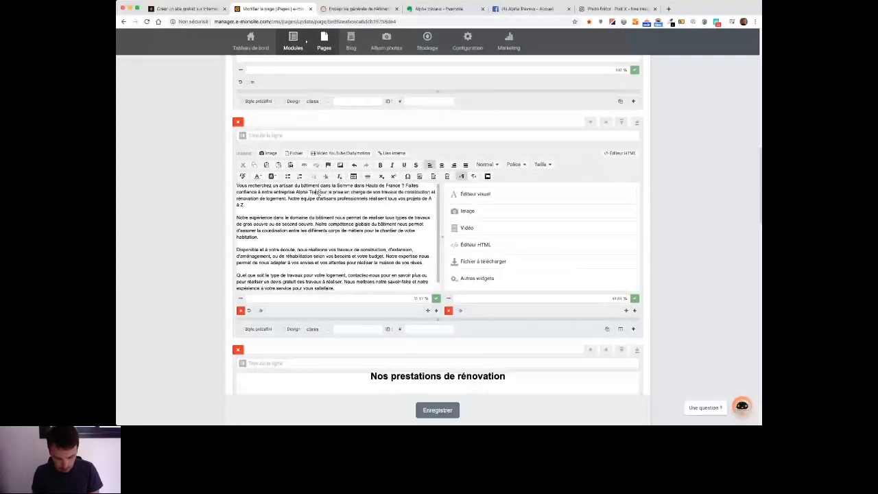
type("vaux")
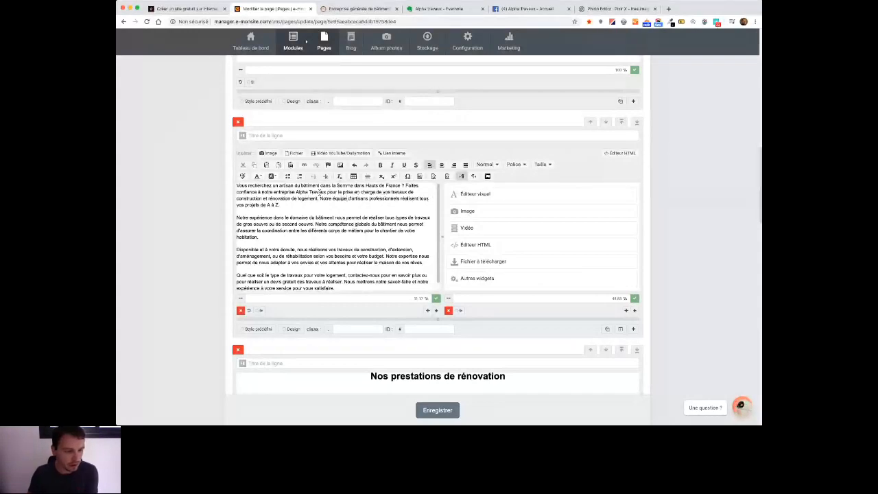
Step: Shorten the first paragraph's description of the works to "vos travaux de rénovation", dropping the mentions of construction and housing
left_click_drag(266, 199, 409, 192)
key("BackSpace")
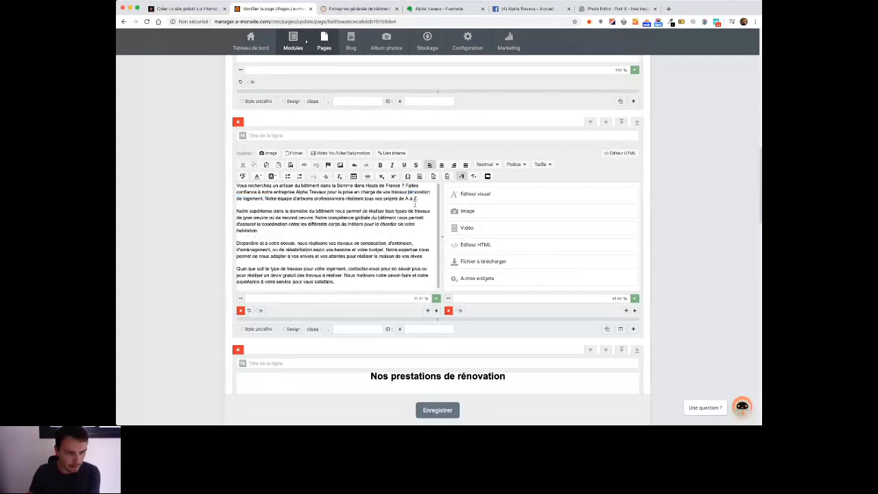
type("de")
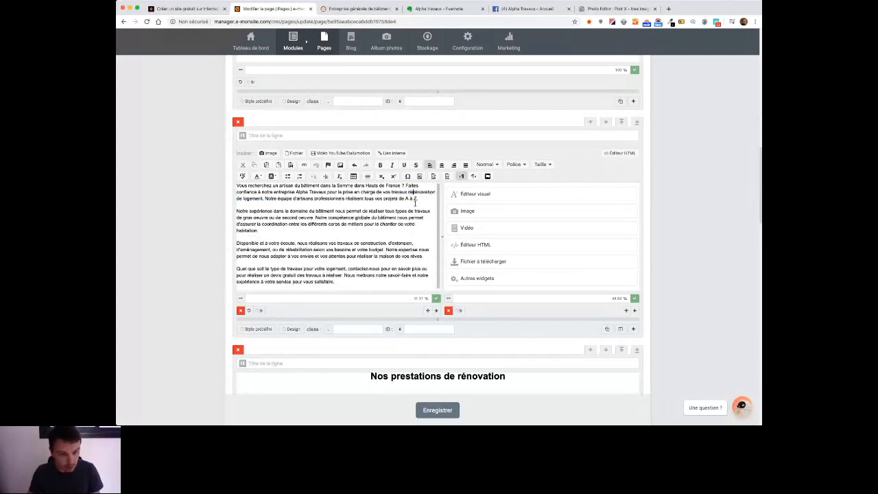
left_click_drag(260, 199, 285, 199)
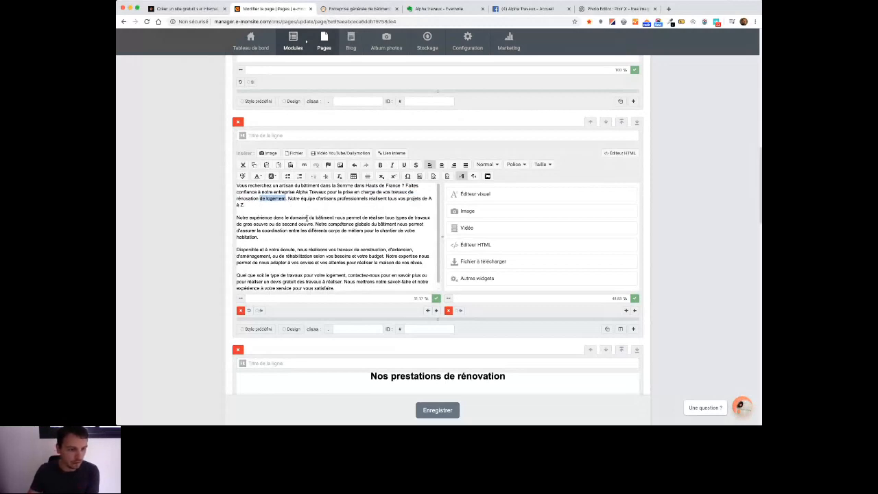
key("BackSpace")
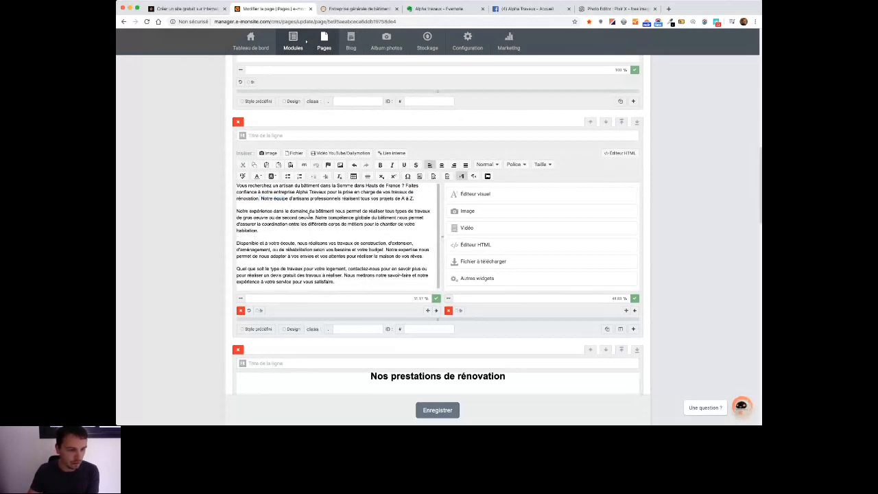
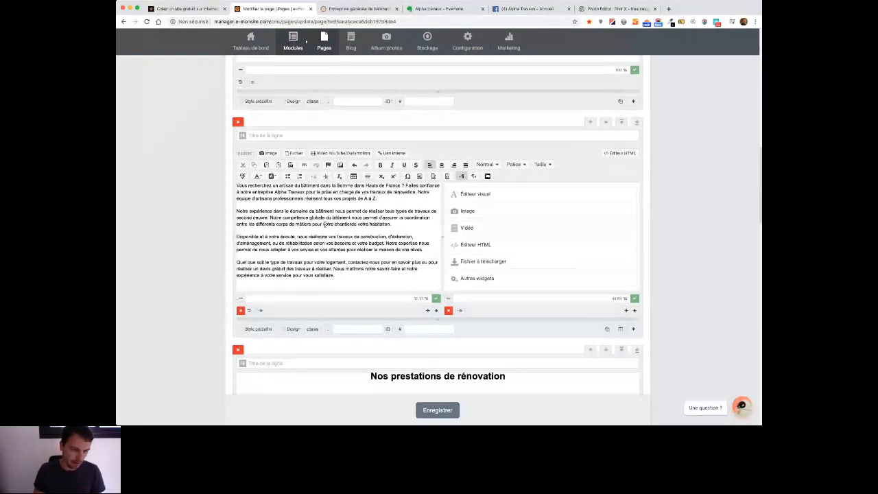
Step: End the second paragraph at "pour votre chantier" and remove "de construction" from the list of works in the third paragraph
key("Delete")
key("Delete")
key("Delete")
key("Delete")
key("Delete")
key("Delete")
key("Delete")
key("Delete")
key("Delete")
key("Delete")
key("Delete")
key("Delete")
key("Delete")
key("Delete")
key("Delete")
key("Delete")
key("Delete")
key("Delete")
key("Delete")
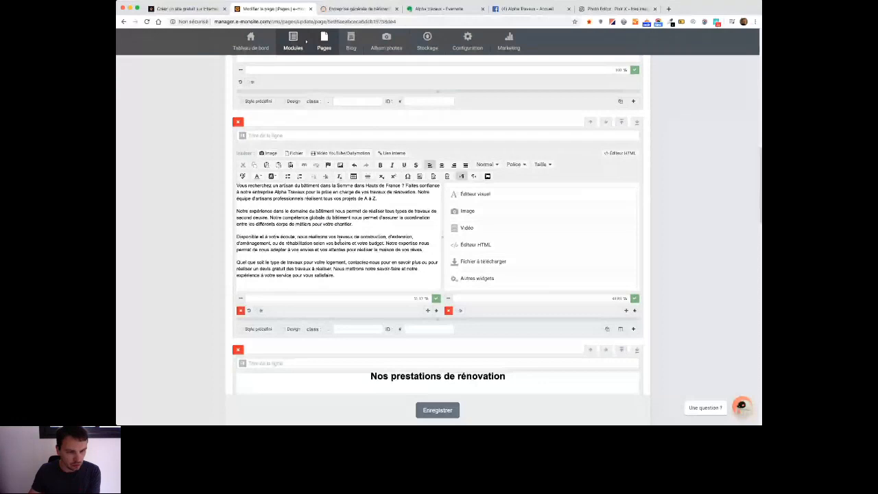
left_click_drag(355, 237, 388, 237)
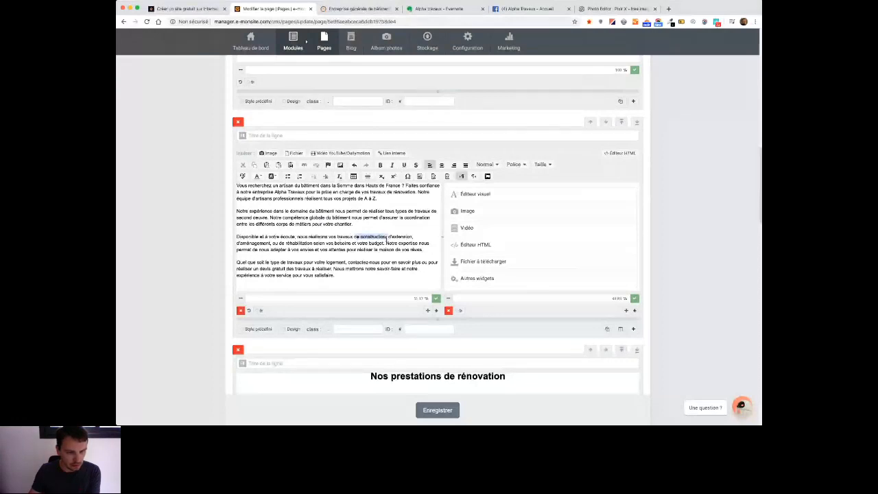
key("BackSpace")
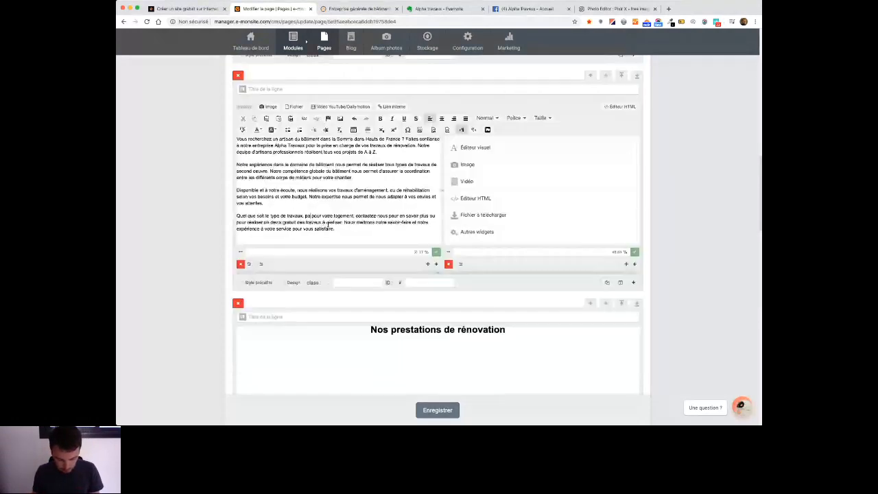
Step: Insert "particulier ou professionnels" after "Quel que soit le type de travaux," in the last paragraph
type("parti")
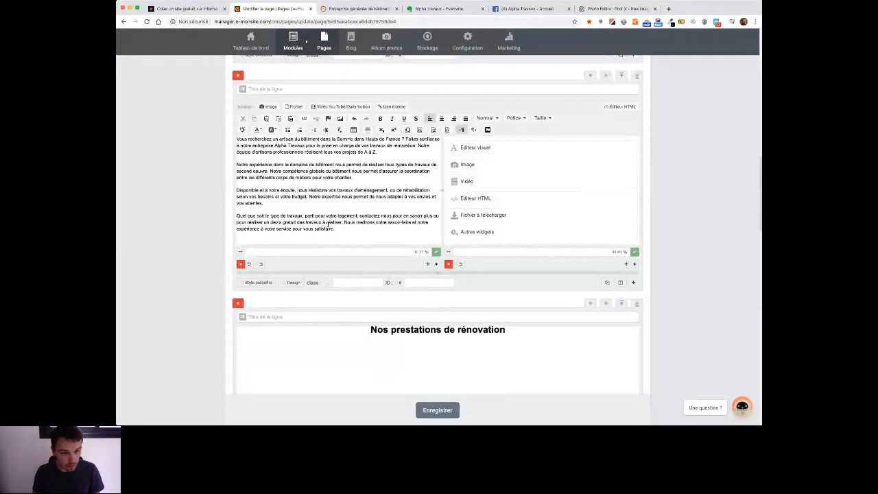
type("culier")
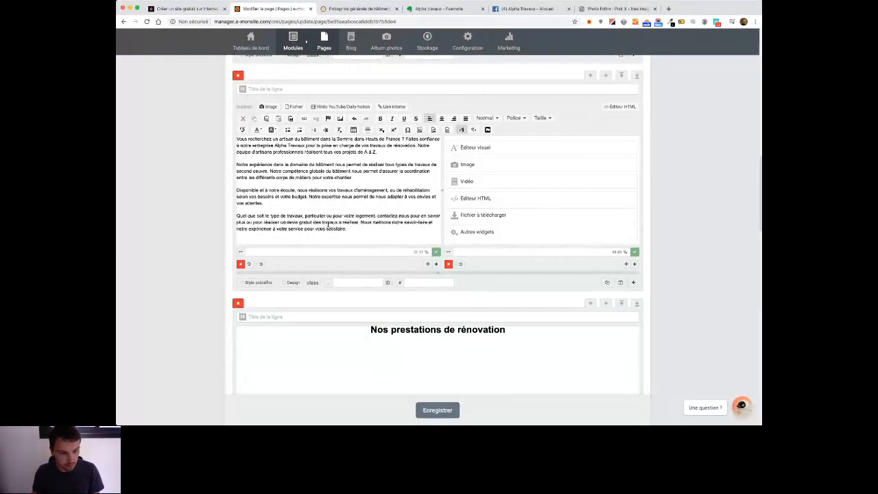
type(" ou pro ")
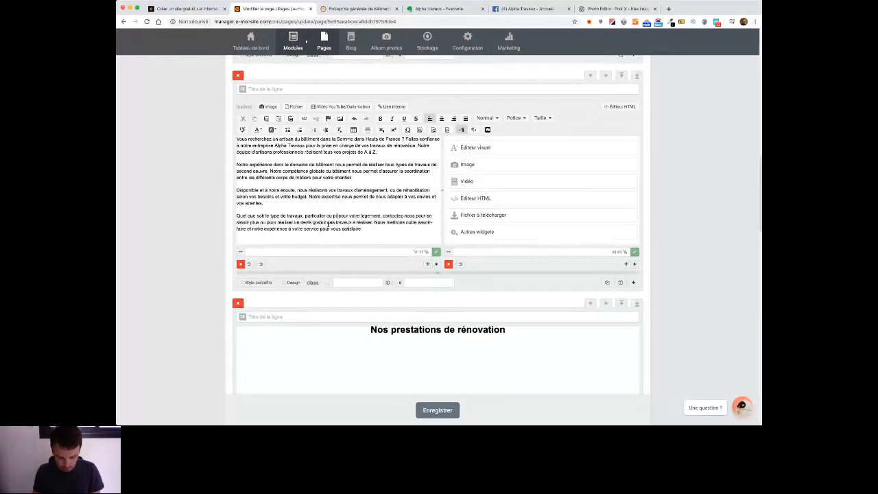
type("fessionnels")
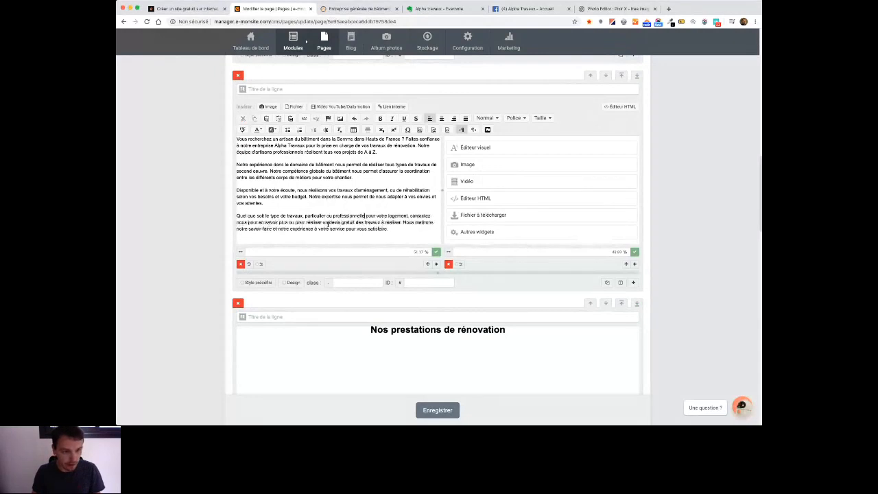
key("BackSpace")
key("BackSpace")
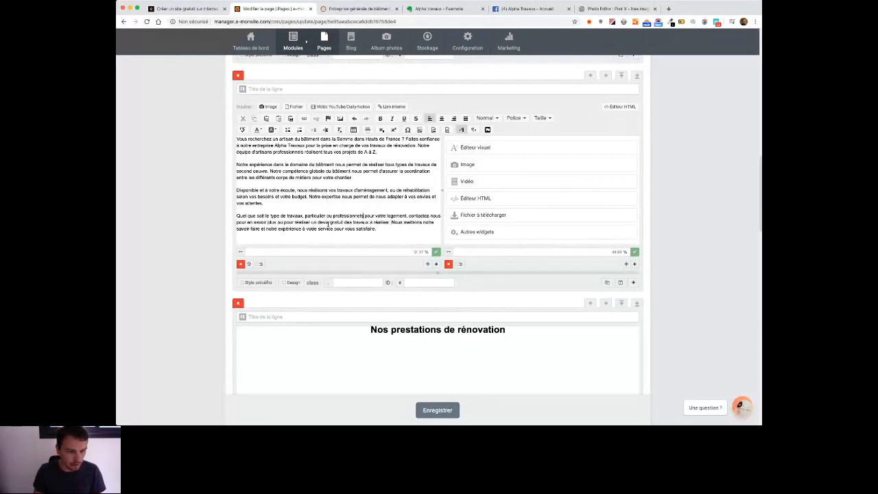
Step: Replace "pour votre logement" with a comma before "contactez-nous" in the last paragraph
key("Delete")
key("Delete")
key("Delete")
key("Delete")
key("Delete")
key("Delete")
key("Delete")
key("Delete")
key("Delete")
key("Delete")
key("Delete")
key("Delete")
key("Delete")
key("Delete")
key("Delete")
key("Delete")
key("Delete")
key("Delete")
key("Delete")
key("Delete")
key("Delete")
type(",")
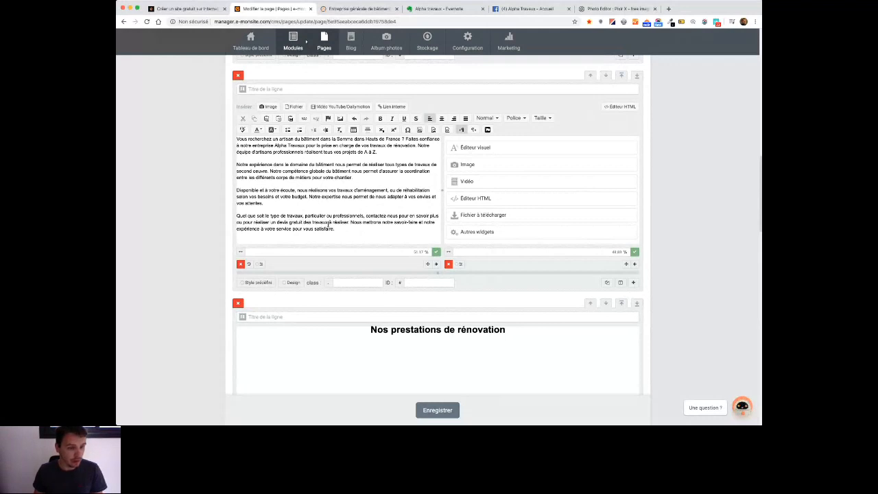
Step: Delete "des travaux à réaliser" after "devis gratuit" in the last paragraph
key("Delete")
key("Delete")
key("Delete")
key("Delete")
key("Delete")
key("Delete")
key("Delete")
key("Delete")
key("BackSpace")
key("BackSpace")
key("BackSpace")
key("BackSpace")
key("BackSpace")
key("BackSpace")
key("BackSpace")
key("BackSpace")
key("BackSpace")
key("BackSpace")
key("BackSpace")
key("BackSpace")
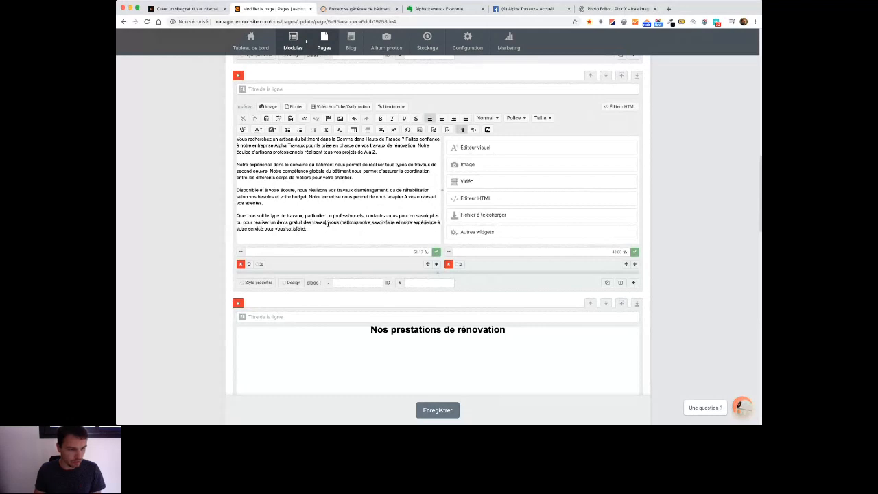
key("Delete")
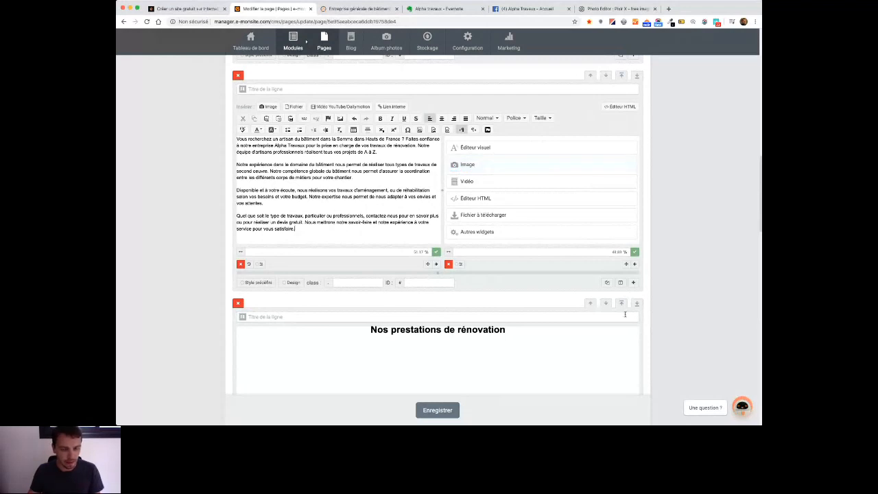
Step: Choose salon.jpg as the image beside the presentation text and give it a custom size 500 px wide
left_click(459, 235)
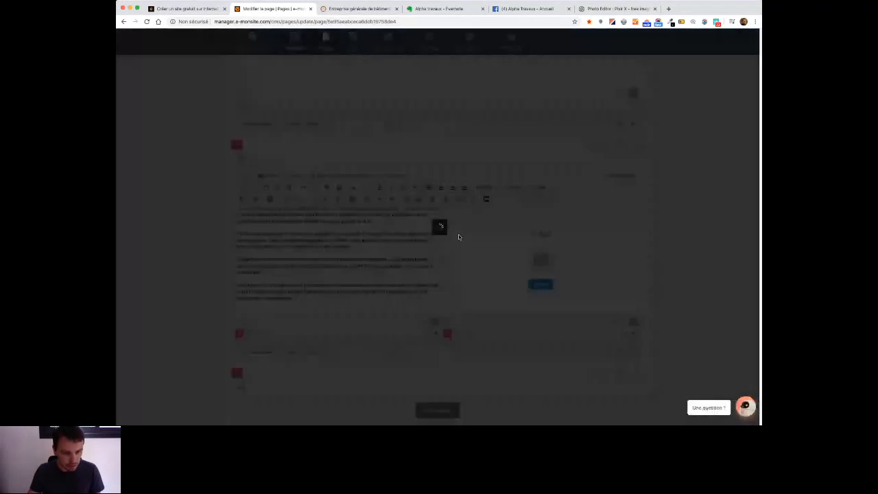
left_click(431, 309)
scroll(422, 266, "down", 2)
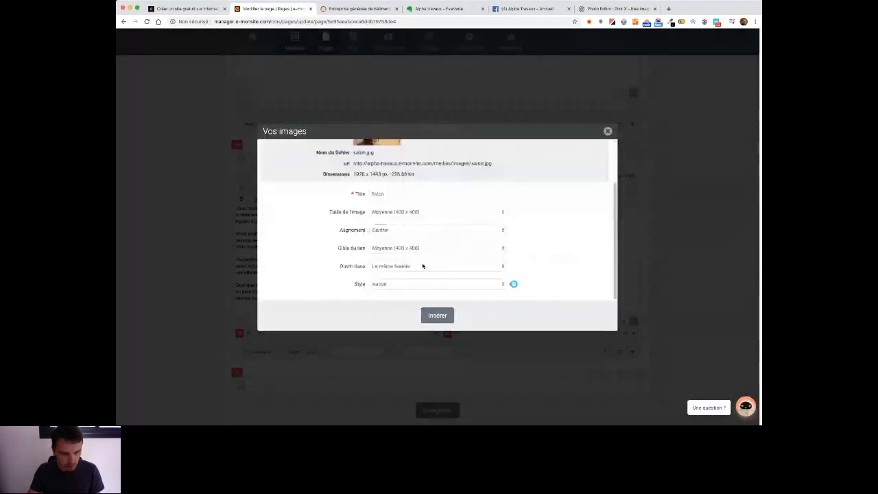
left_click(412, 194)
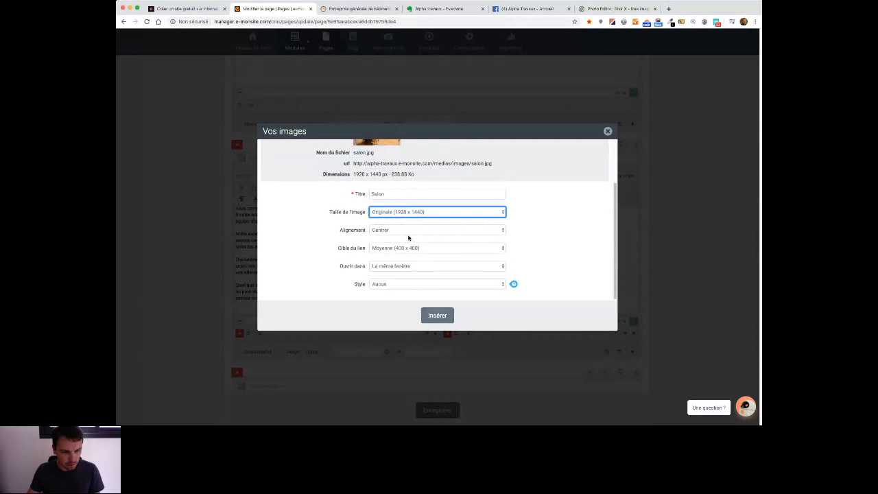
left_click(404, 213)
left_click(400, 224)
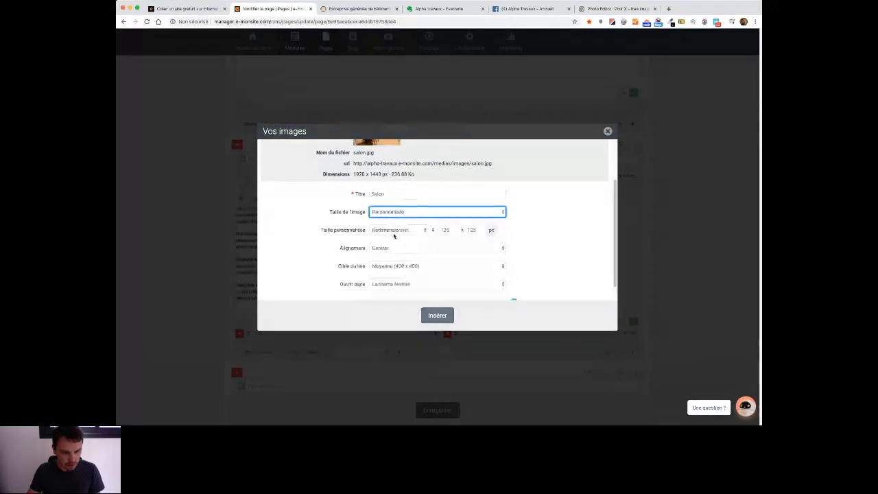
double_click(447, 232)
type("500")
Step: Link the salon image to its original size (1920 x 1440), opening in the LightBox popup, and insert it
scroll(389, 234, "down", 1)
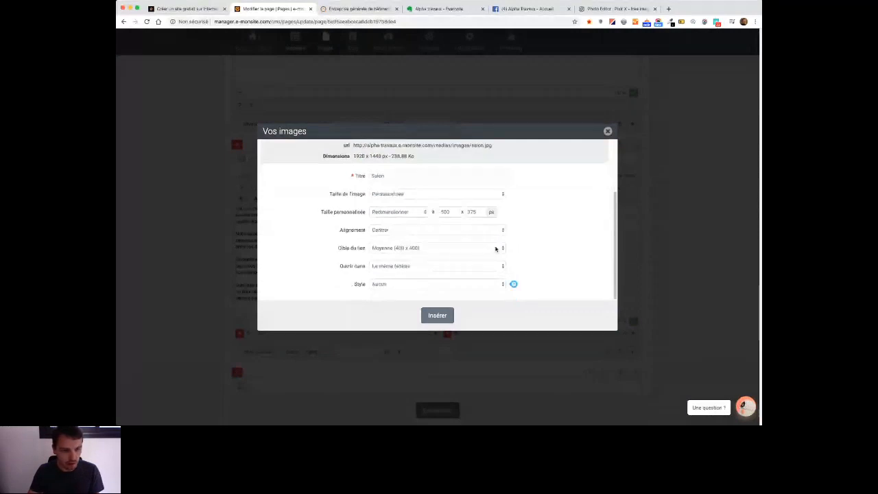
left_click(405, 248)
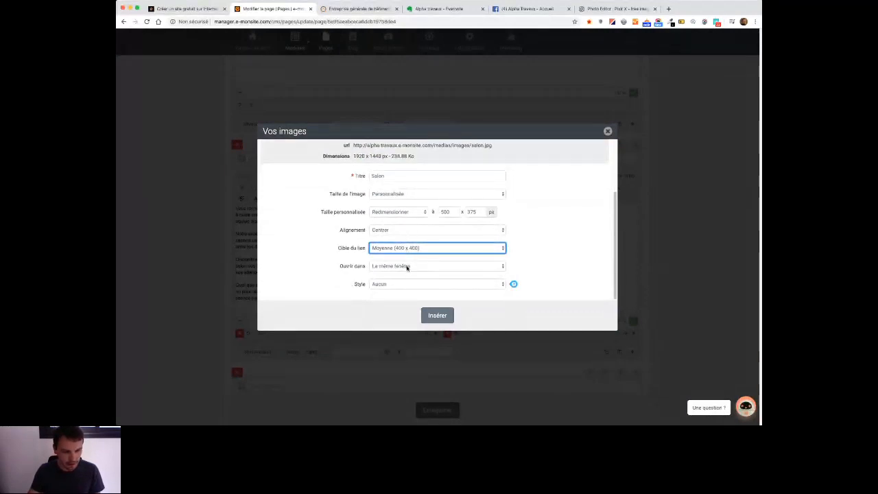
left_click(454, 264)
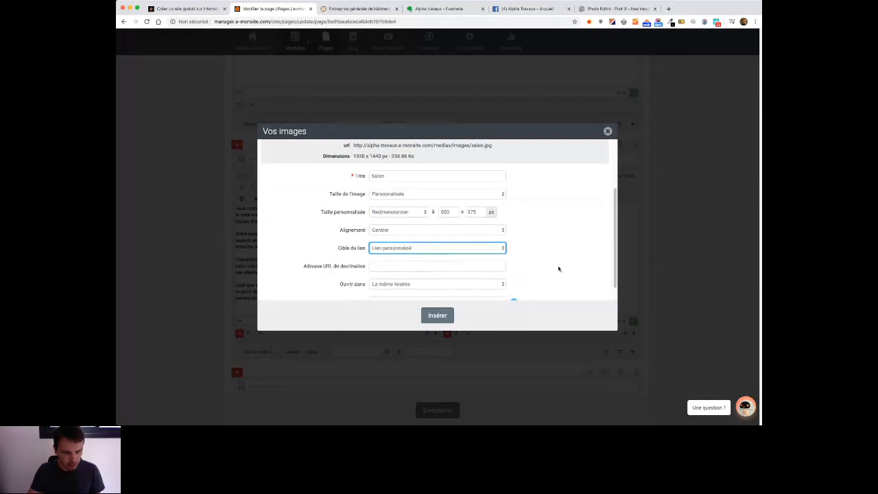
scroll(559, 269, "down", 1)
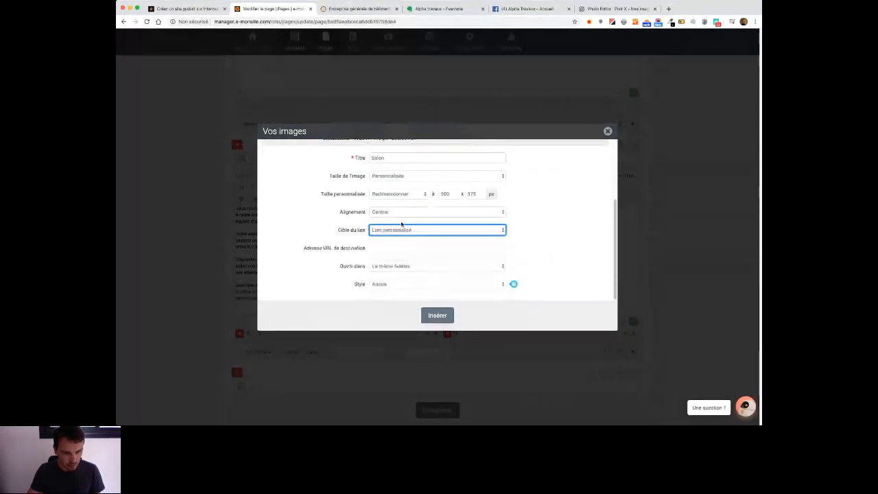
left_click(480, 264)
left_click(450, 269)
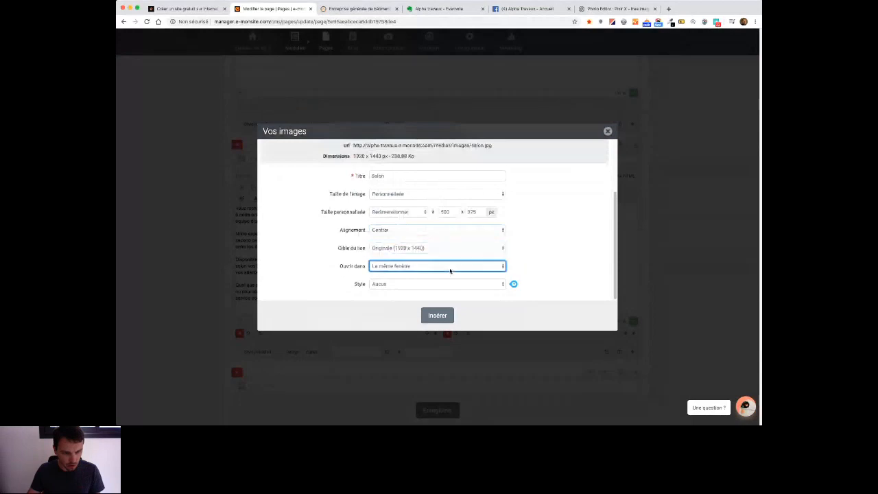
key("Down")
key("Tab")
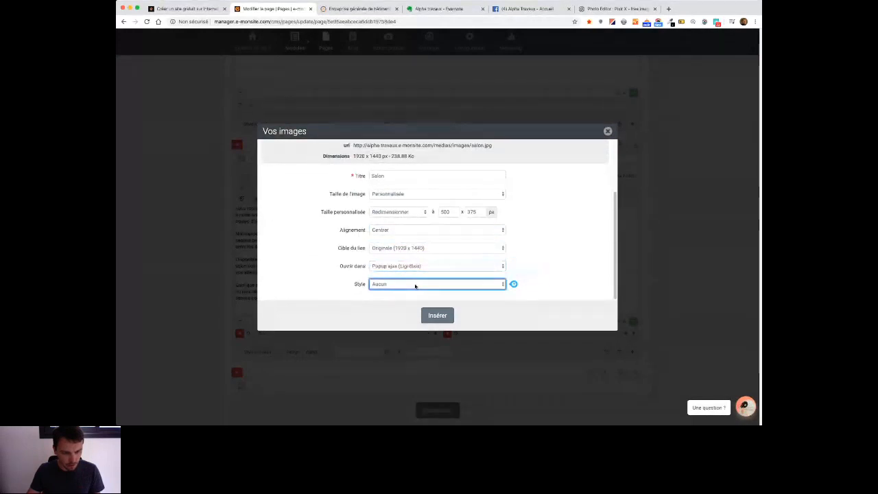
left_click(451, 314)
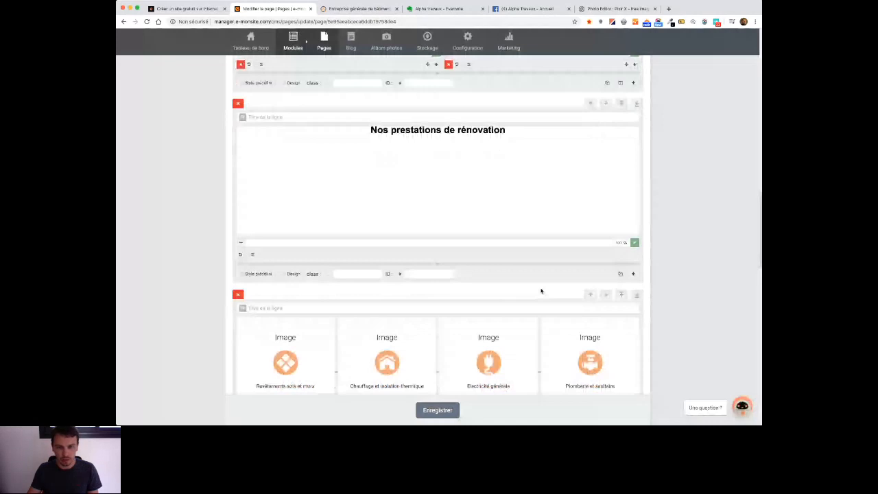
Step: Check the presentation text, salon image and service icons on the published home page
key("ctrl+Tab")
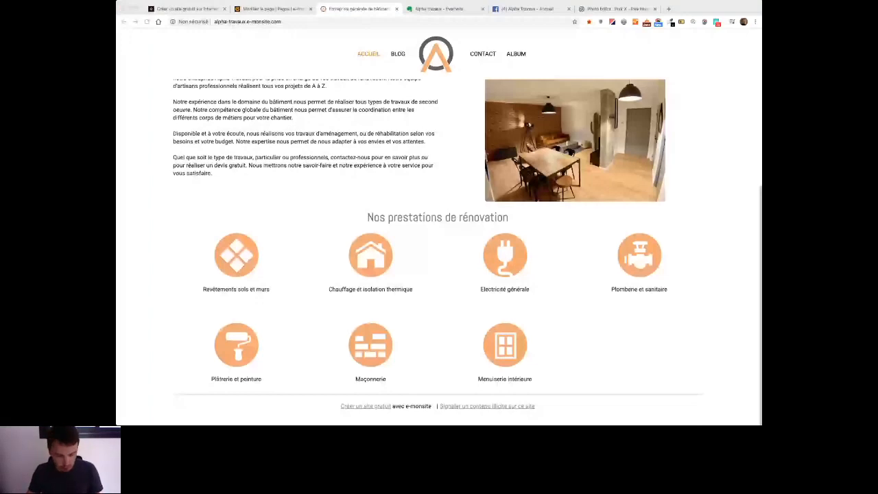
left_click(385, 243)
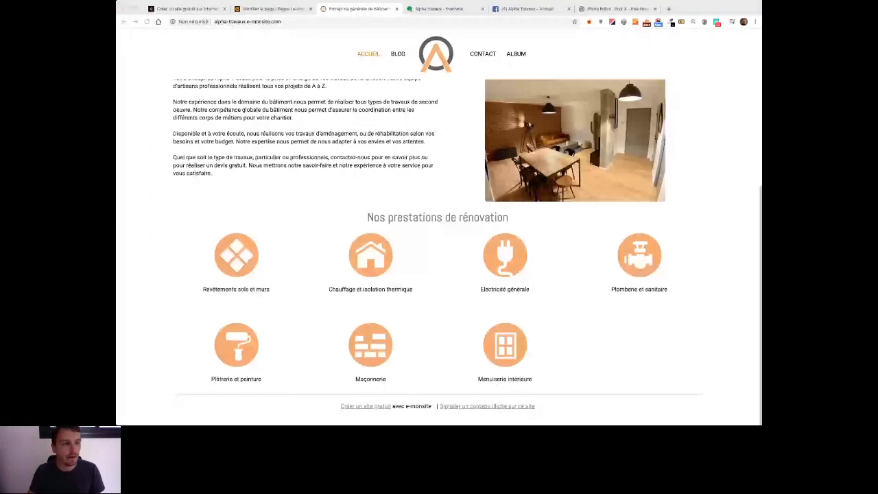
key("ctrl+shift+Tab")
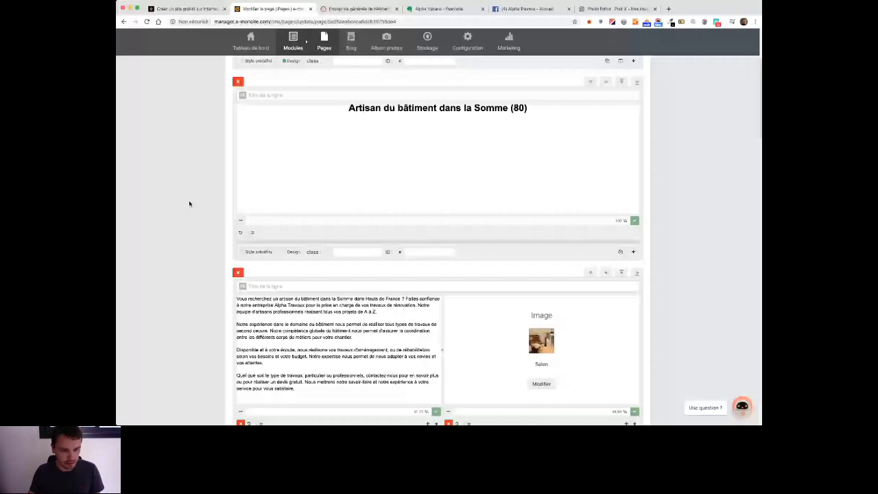
Step: Add the Titre 2 heading "Nos certifications" in a new visual editor row at the end of the page, below the service icons
scroll(614, 280, "down", 10)
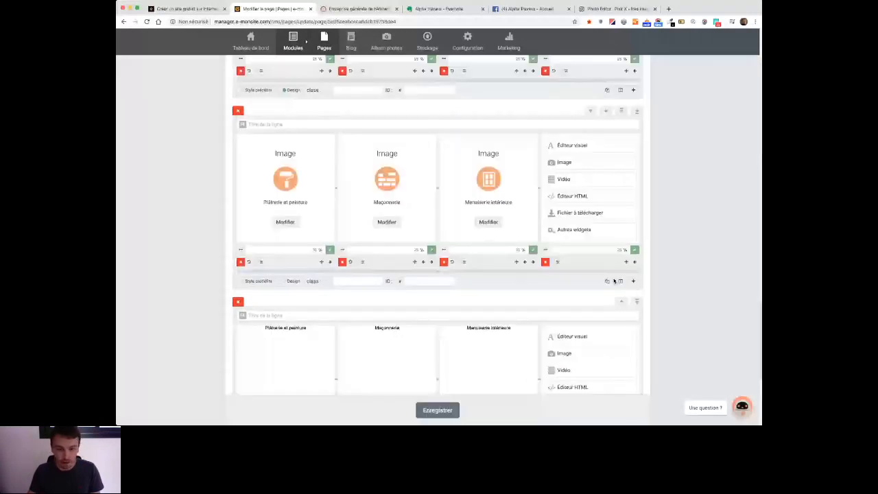
scroll(614, 281, "down", 5)
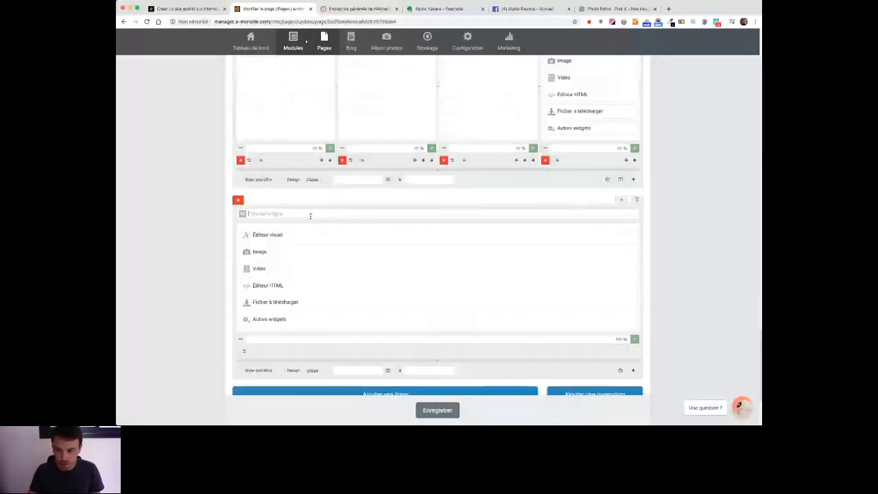
scroll(329, 244, "down", 1)
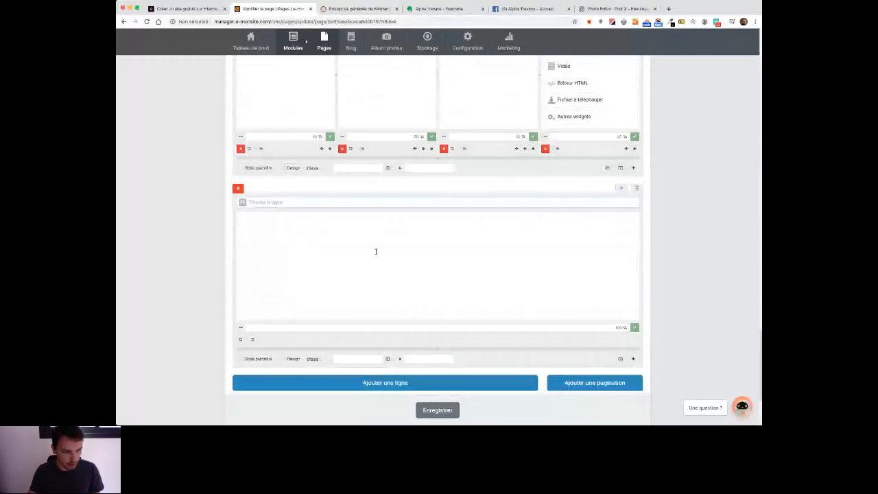
left_click(376, 251)
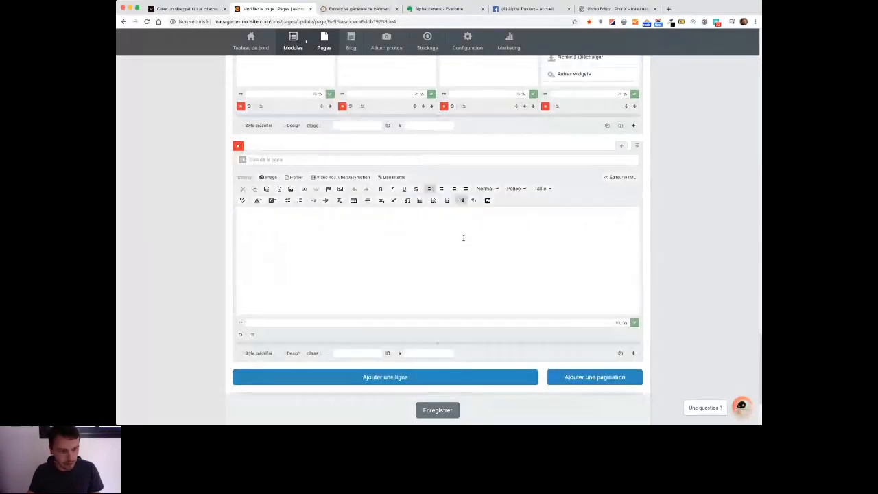
type("Nos certifications")
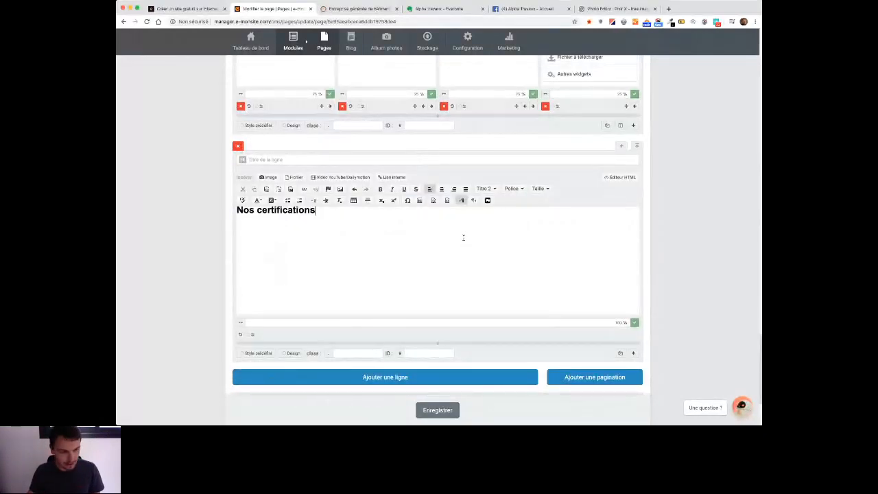
Step: Centre the heading "Nos certifications" in its visual editor row
left_click(620, 177)
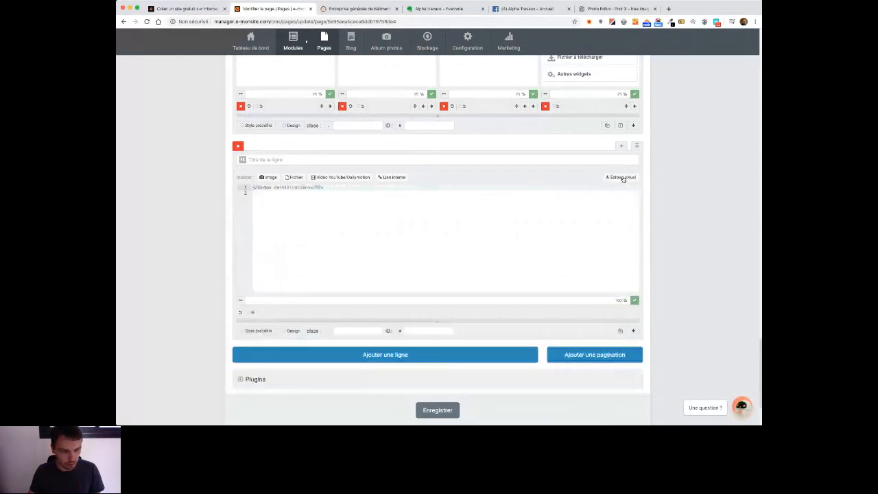
left_click(620, 177)
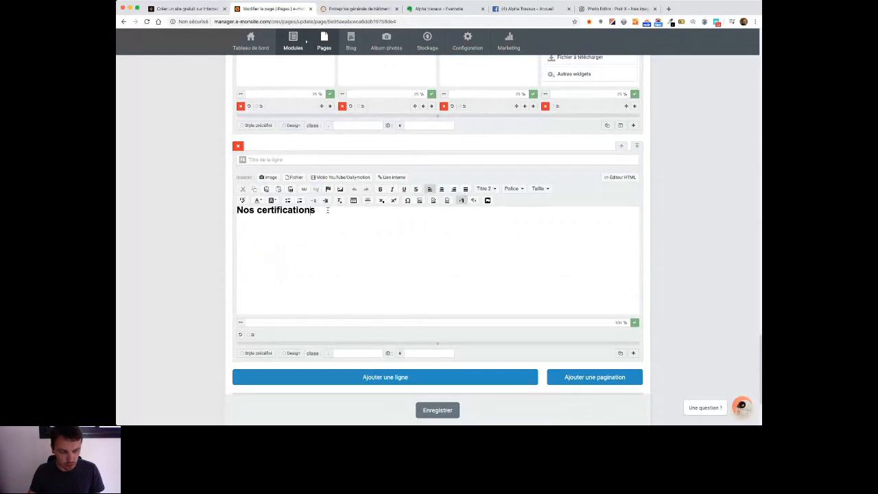
left_click(441, 189)
left_click(531, 235)
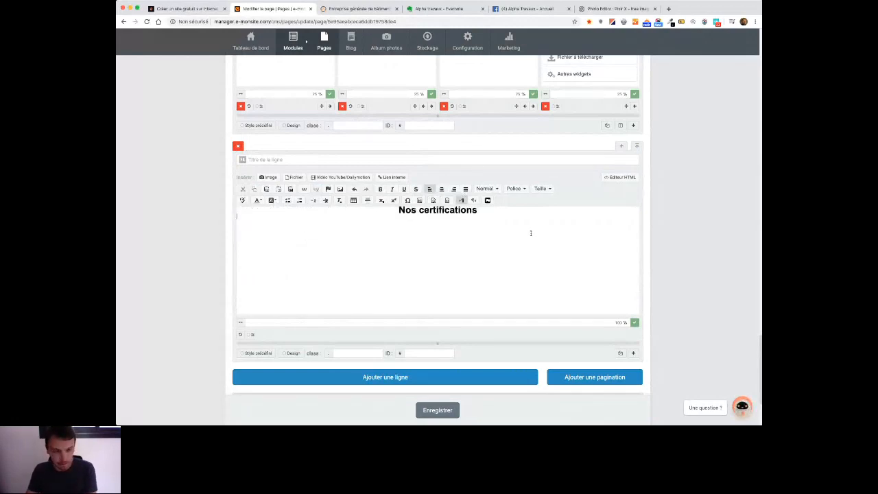
Step: Add an image row below the certifications heading and upload logo-qualibat.png into the theme folder
scroll(531, 234, "down", 3)
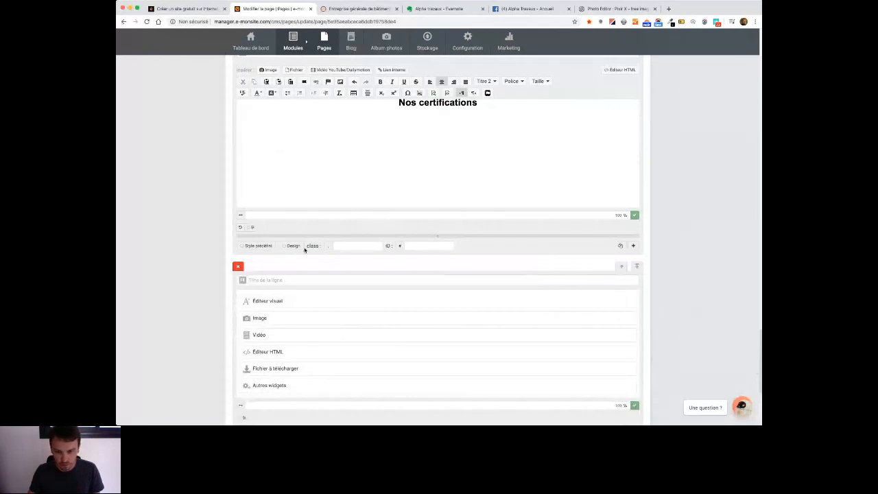
scroll(627, 329, "down", 3)
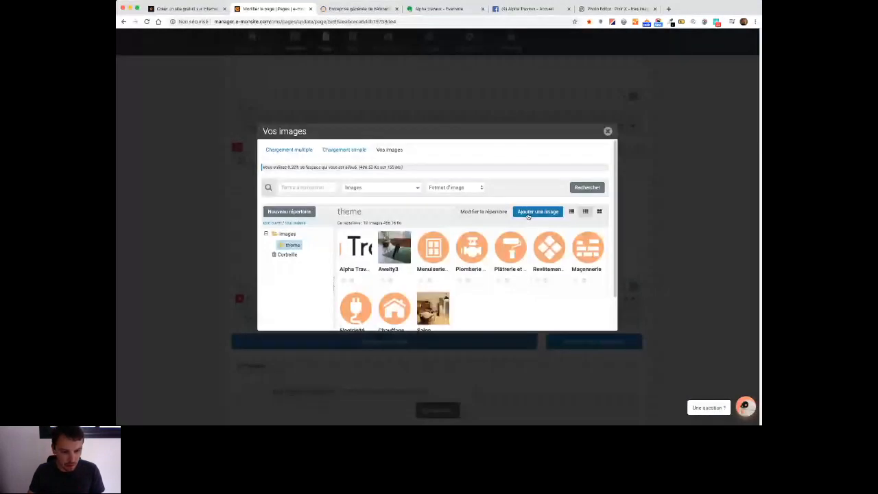
left_click(529, 213)
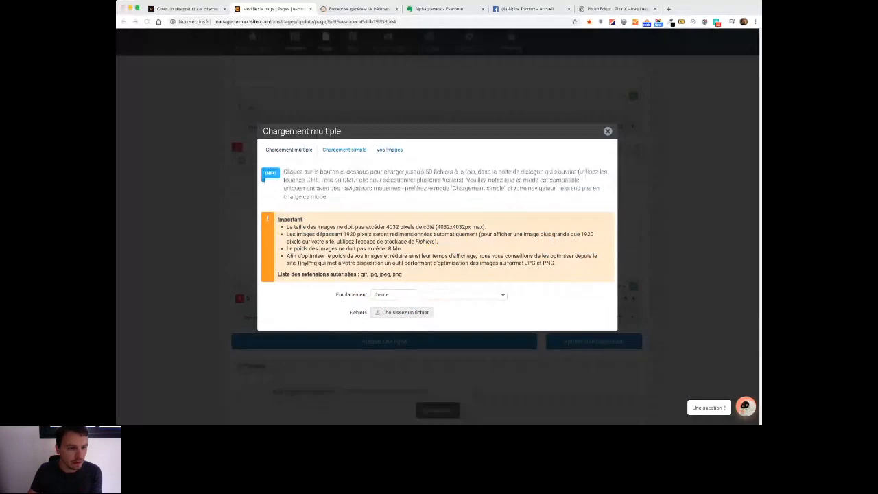
left_click(523, 293)
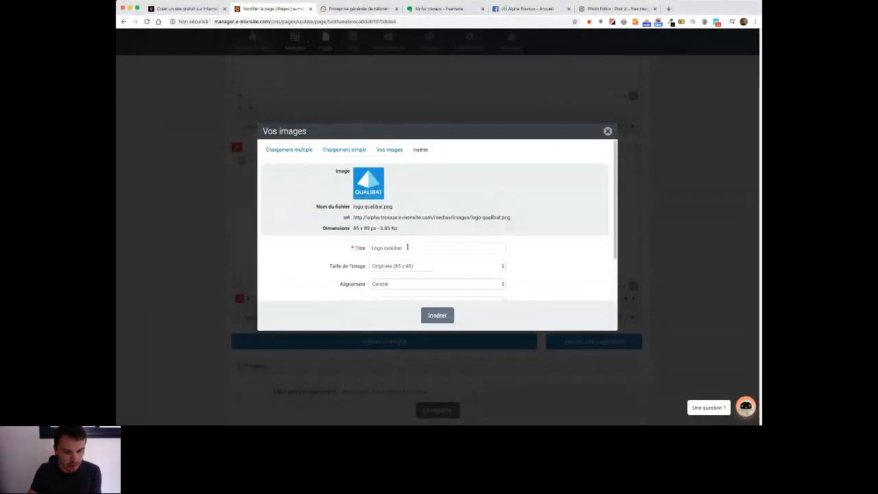
Step: Title the image "Logo Qualibat", keep its original size (85 x 89), set its link target to Aucun lien and insert it
left_click(407, 247)
type("Q")
scroll(564, 253, "down", 2)
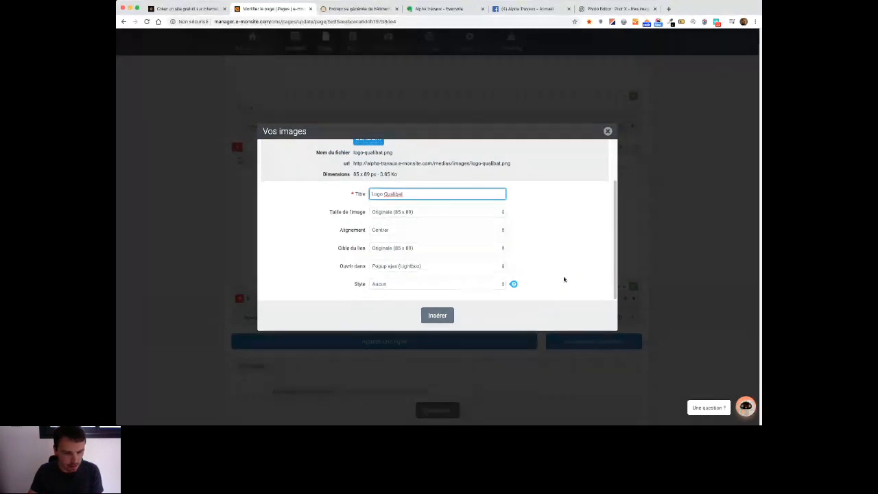
left_click(425, 212)
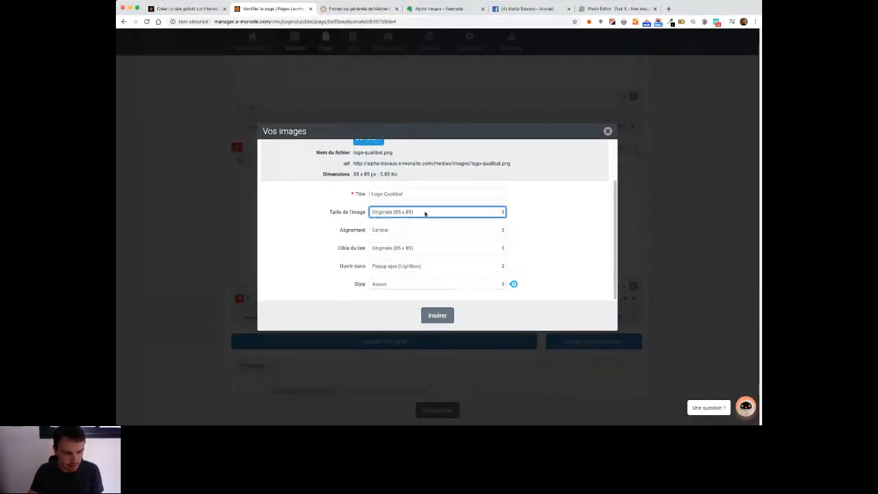
left_click(400, 250)
left_click(402, 236)
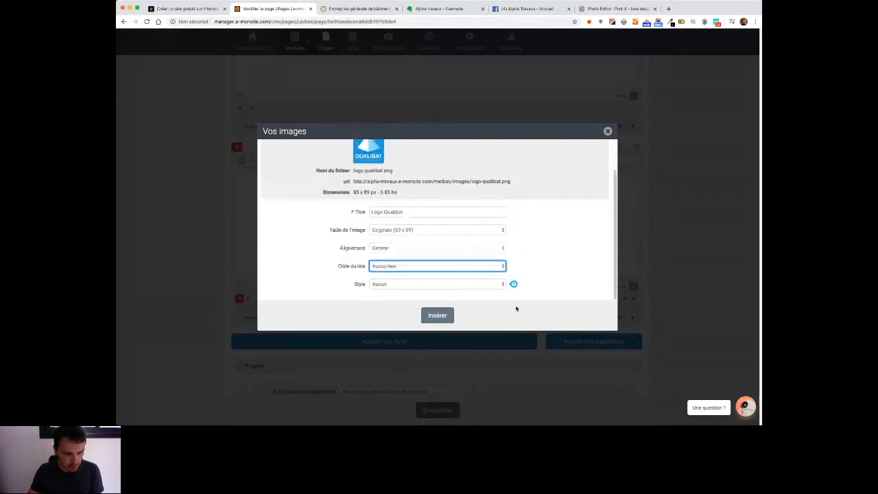
left_click(436, 316)
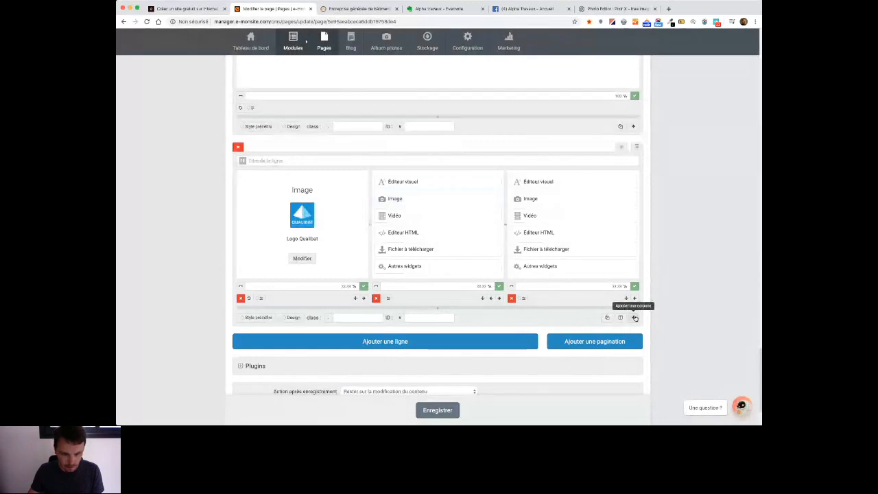
Step: Expand the certification logo row to four columns and move the Qualibat logo into the second column
left_click(635, 317)
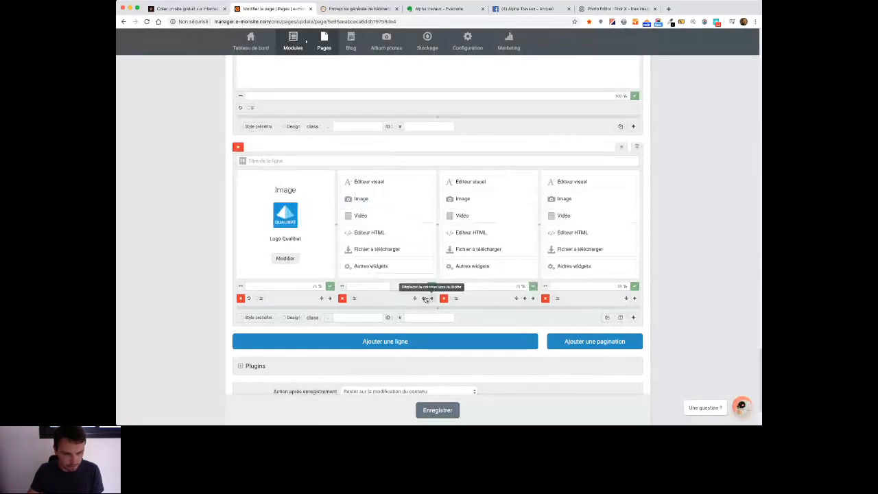
left_click(425, 299)
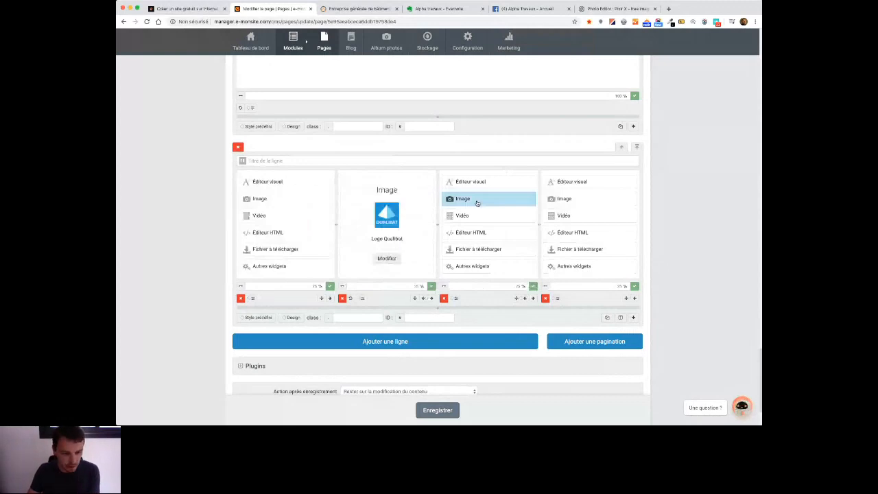
Step: Insert logo-artisan.png in the column after the Qualibat logo, titled "Logo Artisan", at original size with no link
left_click(477, 200)
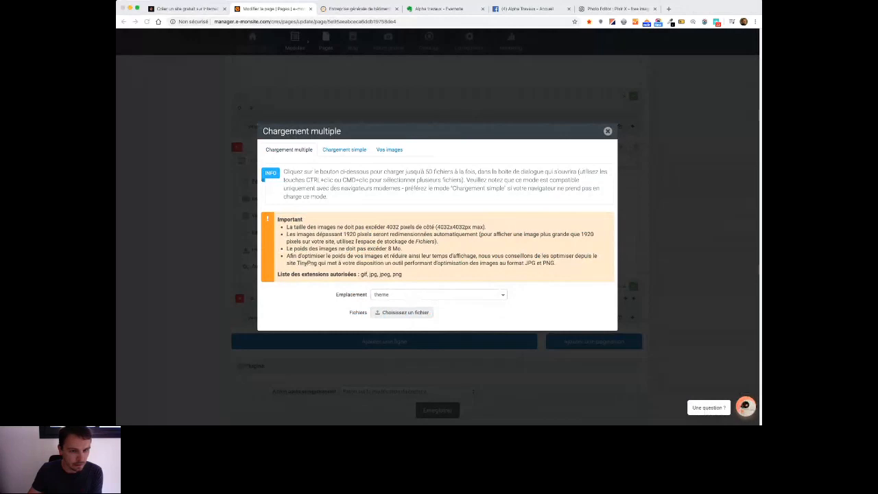
double_click(378, 200)
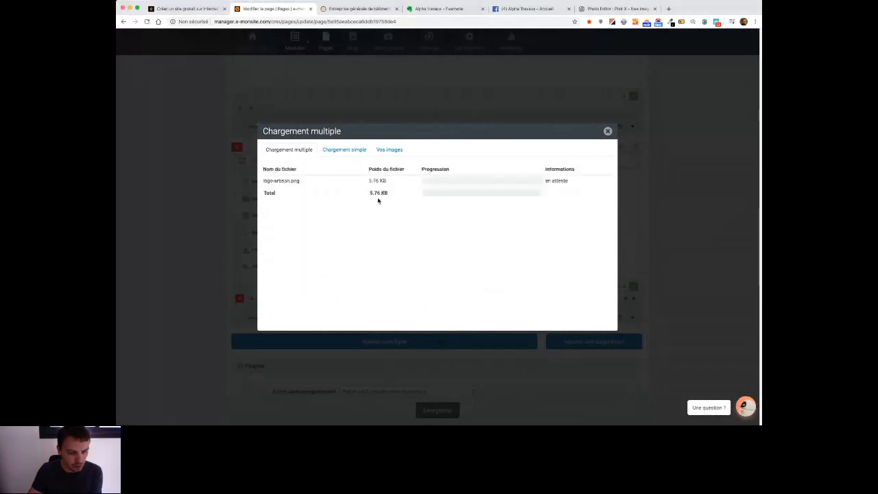
left_click(396, 247)
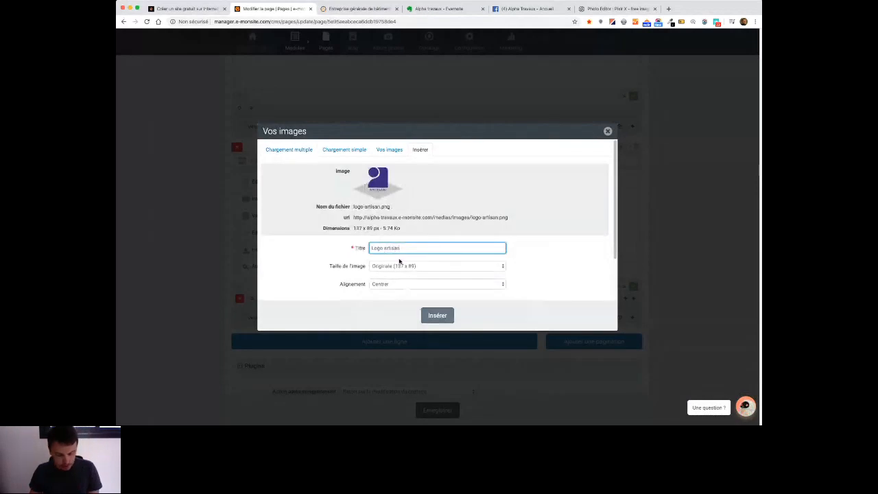
scroll(526, 265, "down", 2)
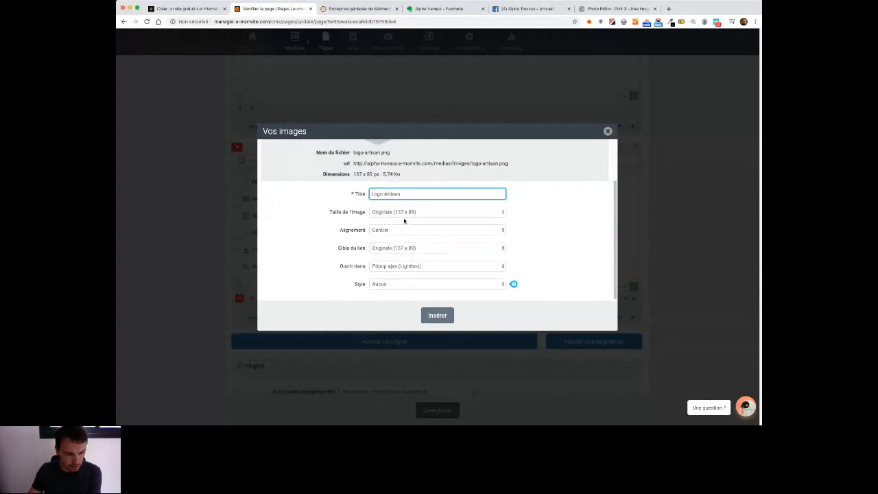
left_click(403, 244)
left_click(402, 237)
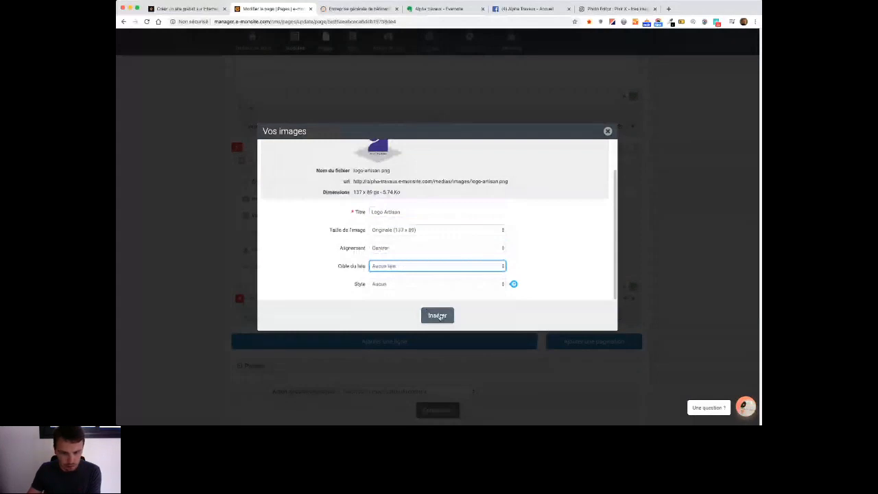
left_click(441, 316)
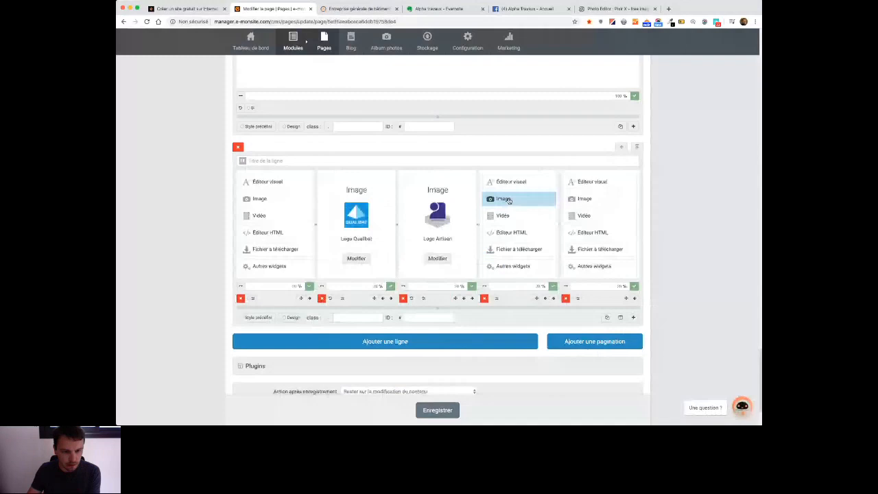
Step: Add the Décennale image in the column after the Artisan logo and upload membre-ffb.jpg for a new row below
left_click(506, 200)
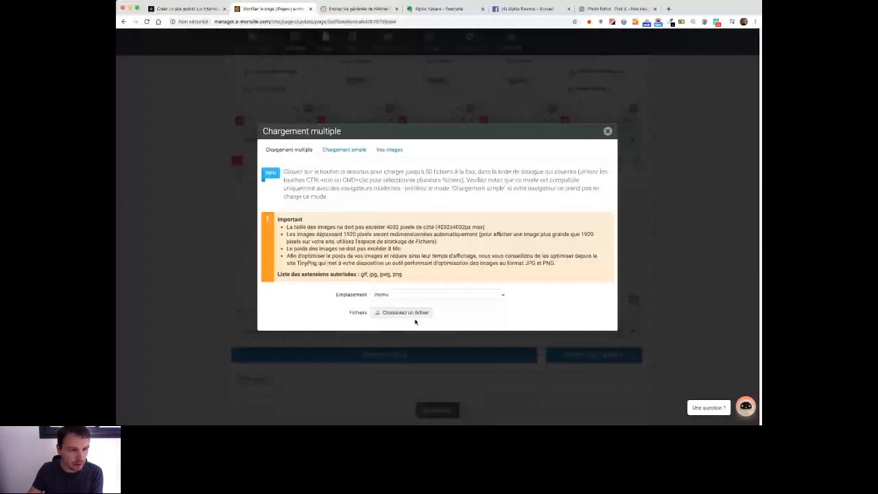
left_click(410, 313)
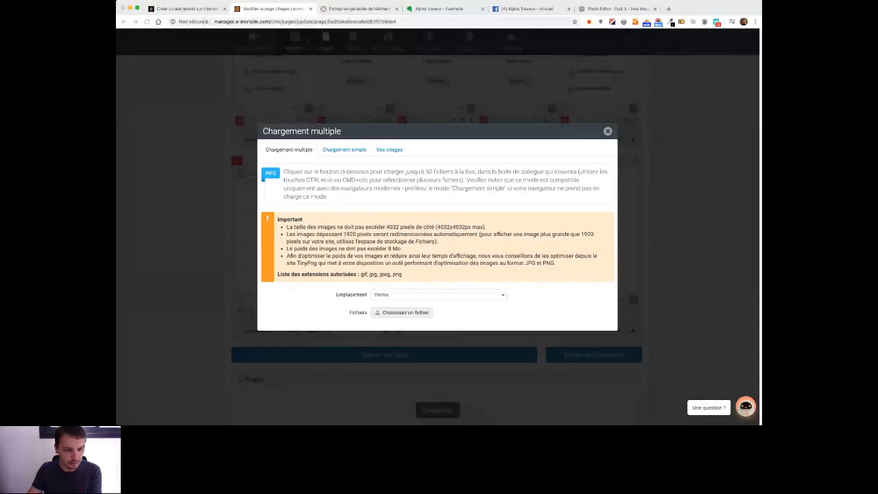
left_click(405, 252)
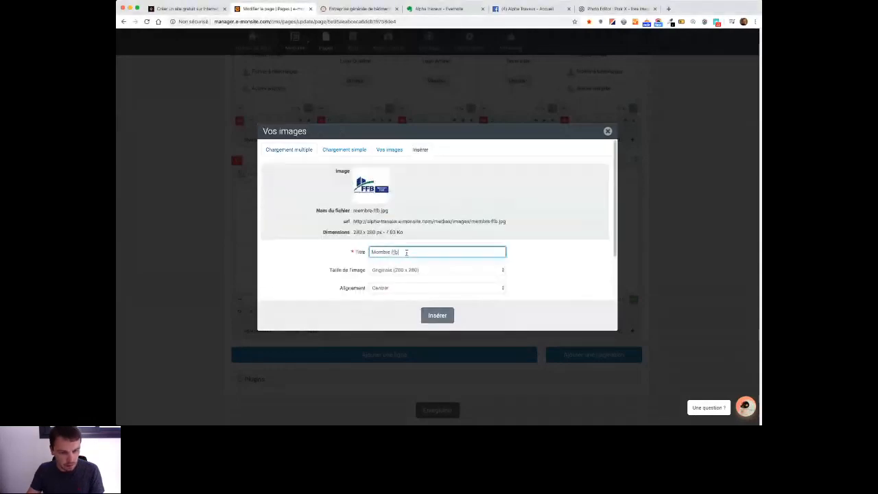
Step: Set the link target of the Membre ffb image to Aucun lien
scroll(452, 288, "down", 3)
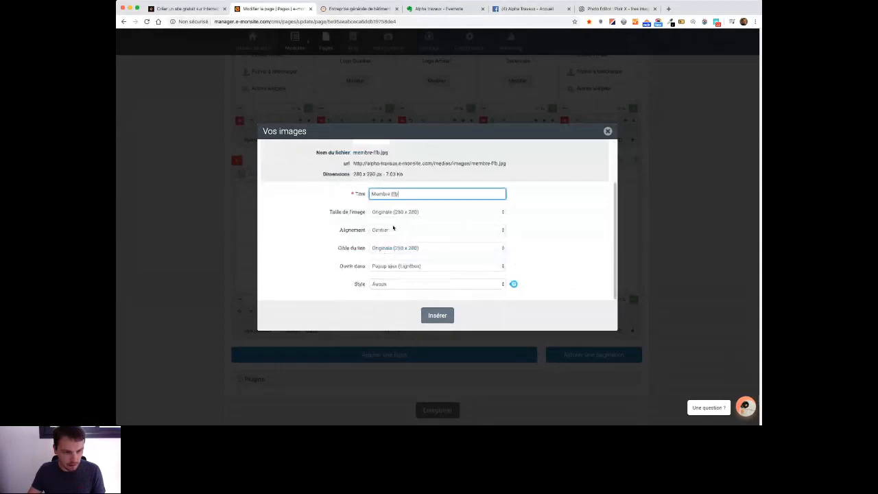
left_click(392, 248)
left_click(392, 238)
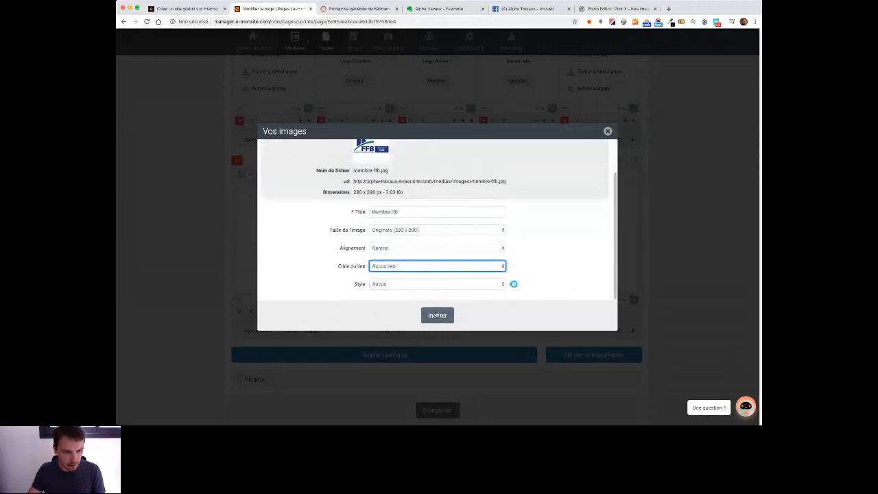
Step: Search the web in a new tab for "fédération du batiment de la somme"
left_click(668, 9)
type("ti")
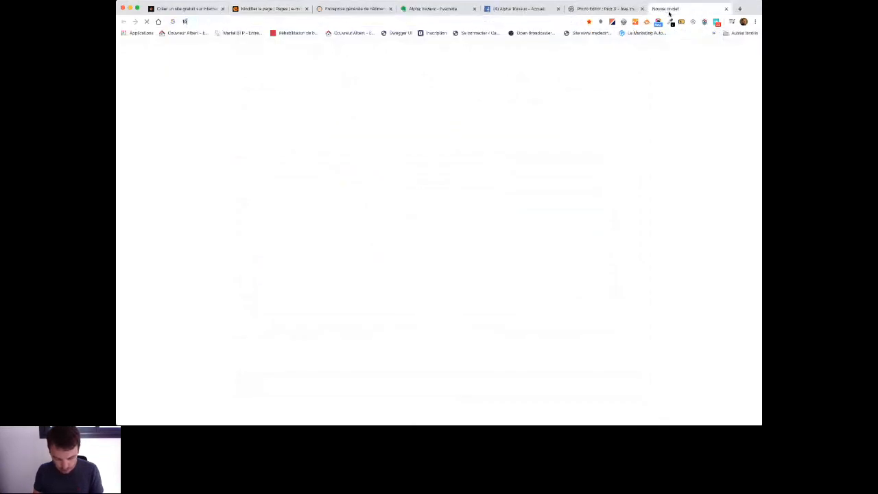
type("dération du batiment de la somme")
key("Return")
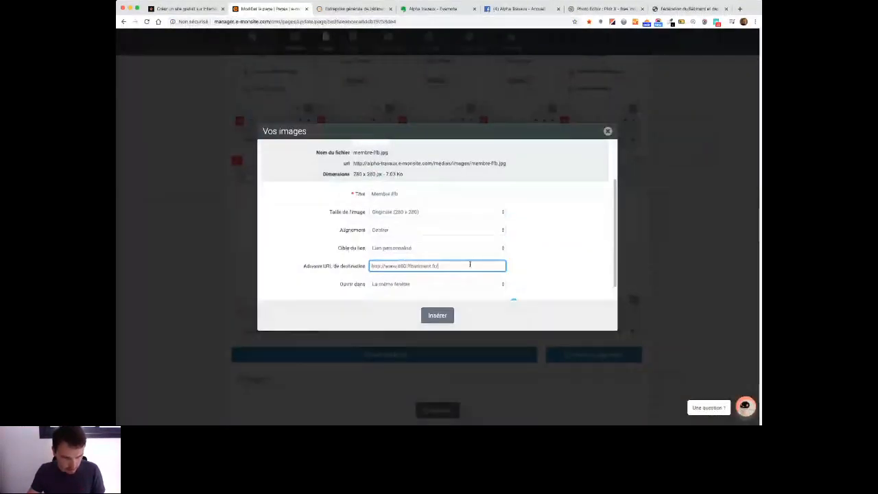
left_click(531, 264)
scroll(530, 263, "down", 1)
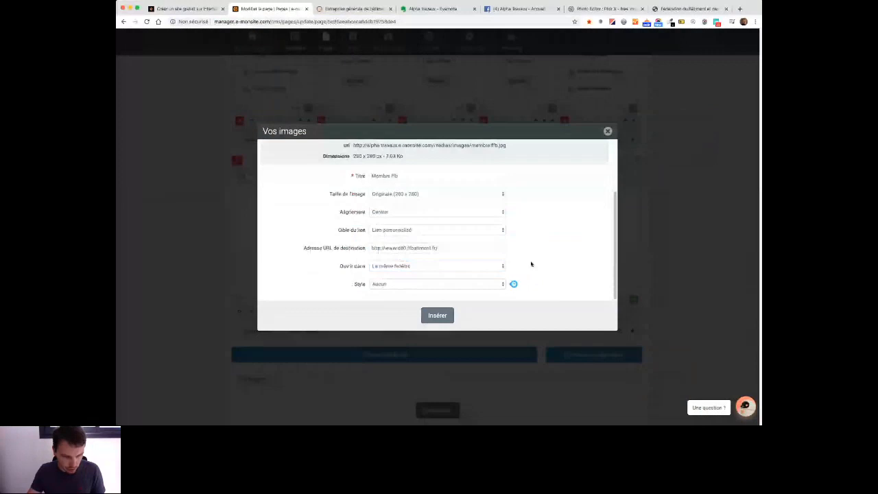
left_click(481, 266)
left_click(482, 276)
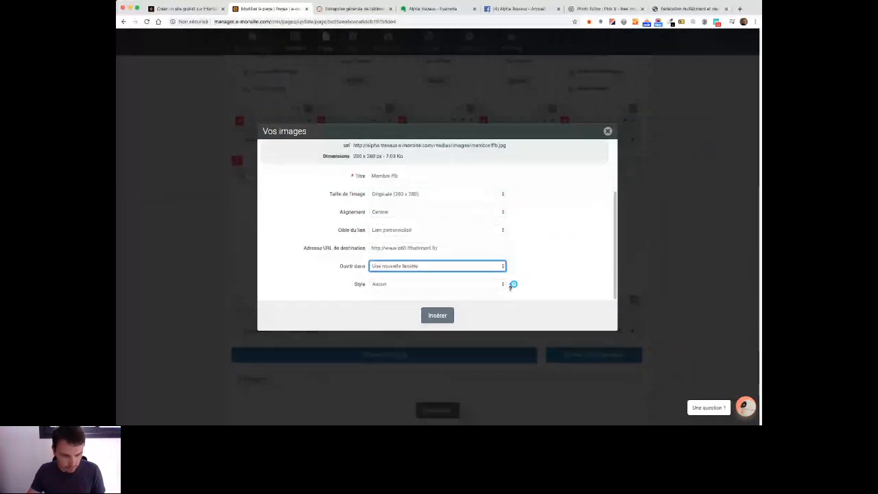
left_click(437, 315)
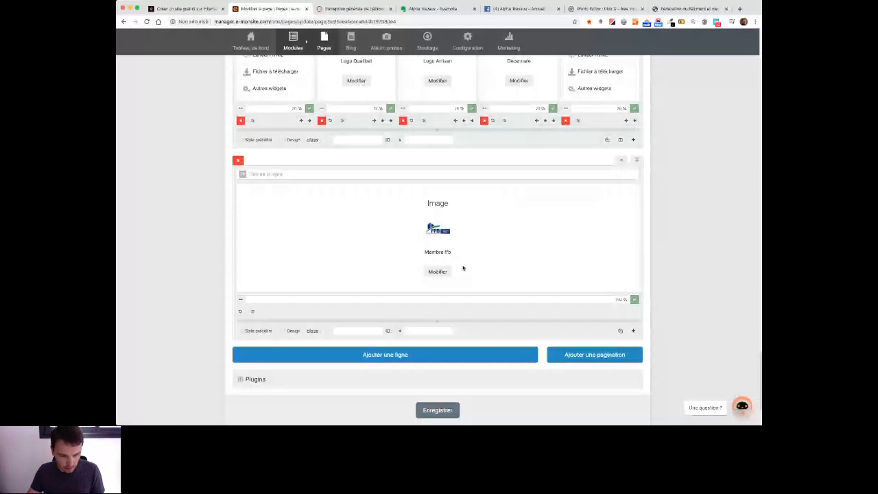
left_click(452, 412)
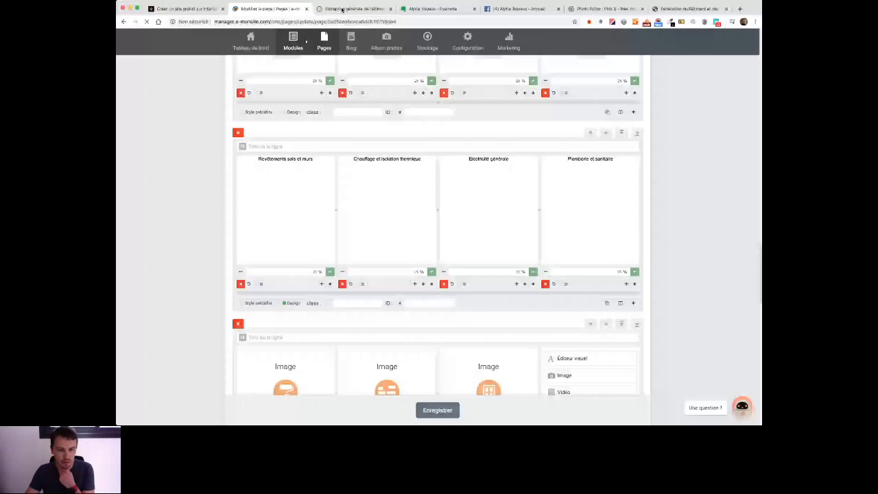
Step: Check the certification logos, service icons and presentation section on the published home page, and return to the page editor
left_click(342, 10)
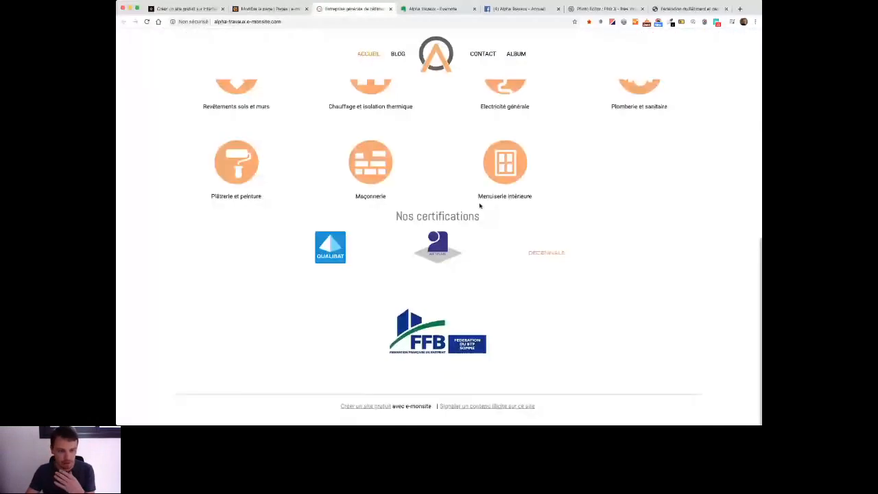
scroll(480, 206, "up", 3)
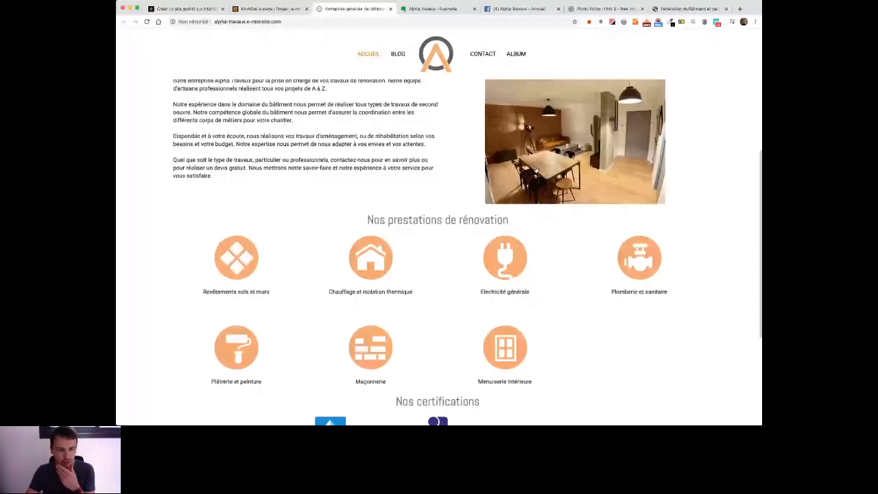
scroll(454, 92, "up", 2)
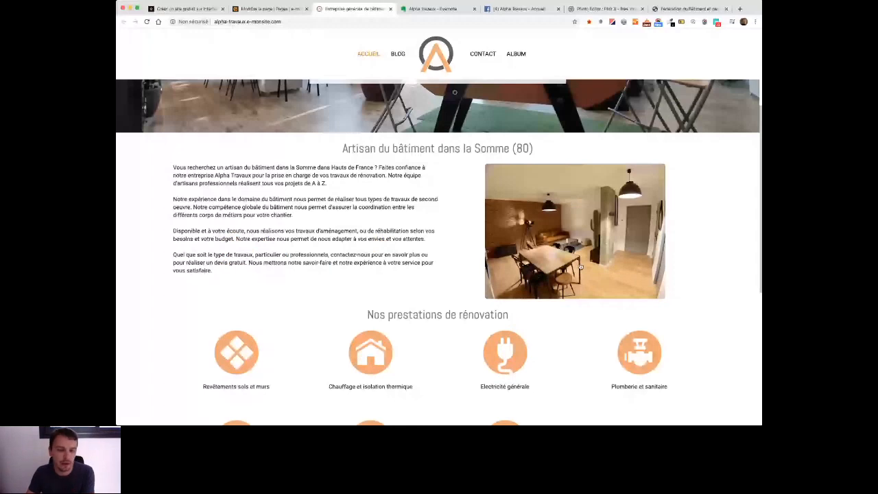
scroll(580, 267, "down", 2)
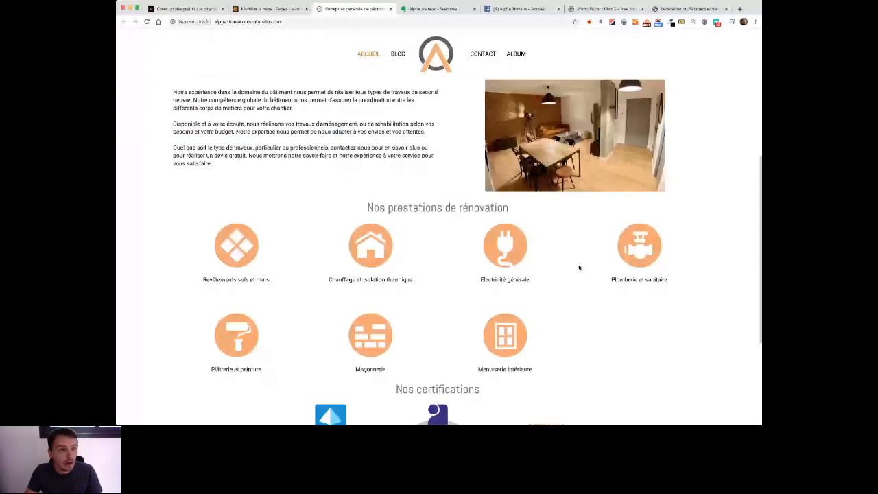
key("ctrl+shift+Tab")
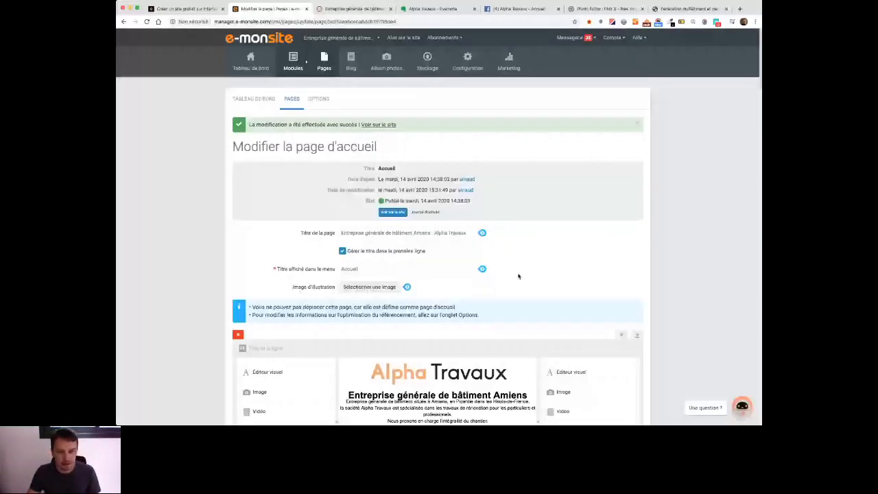
Step: Add empty outer columns around the presentation text and salon image, and set both outer column widths to 15 %
scroll(518, 276, "down", 10)
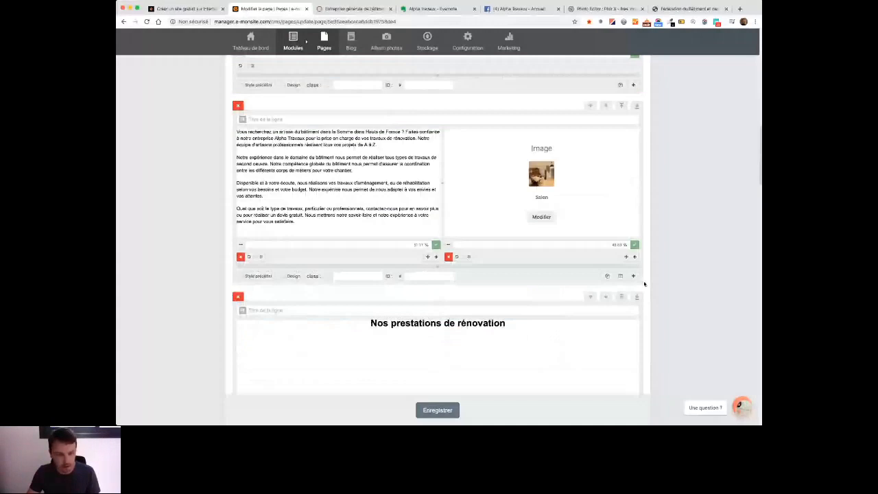
left_click(634, 276)
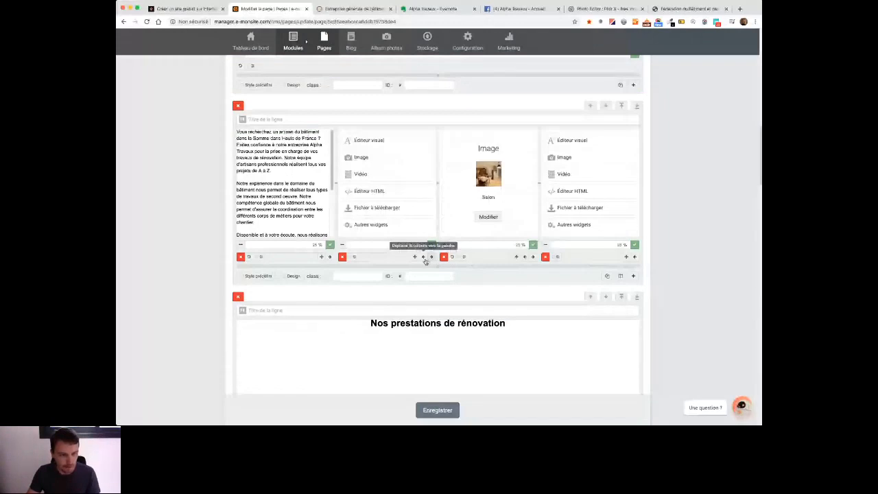
left_click(423, 256)
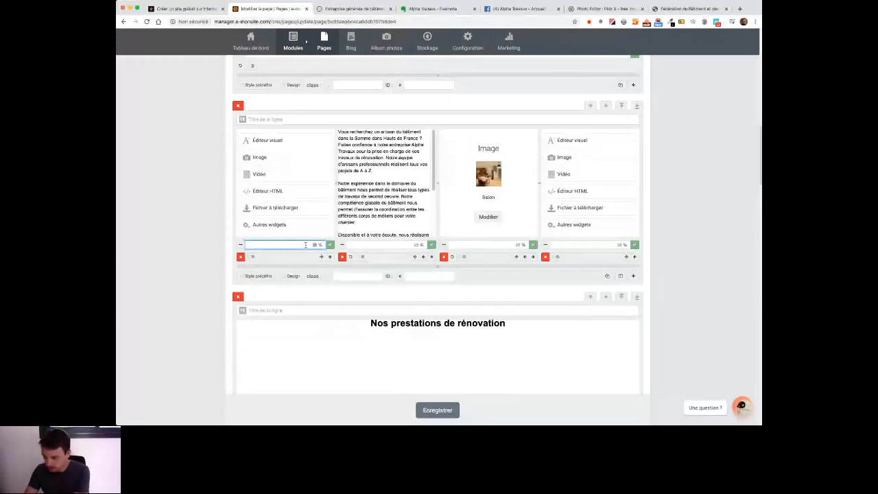
left_click(330, 245)
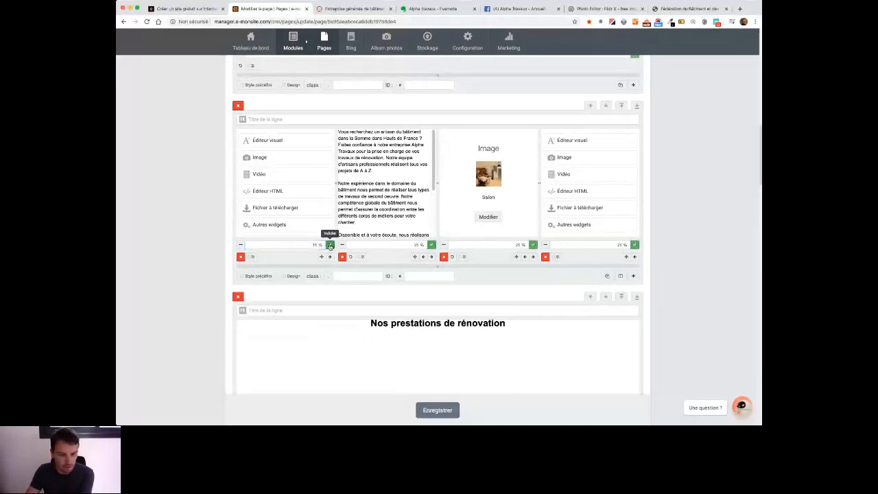
left_click(635, 245)
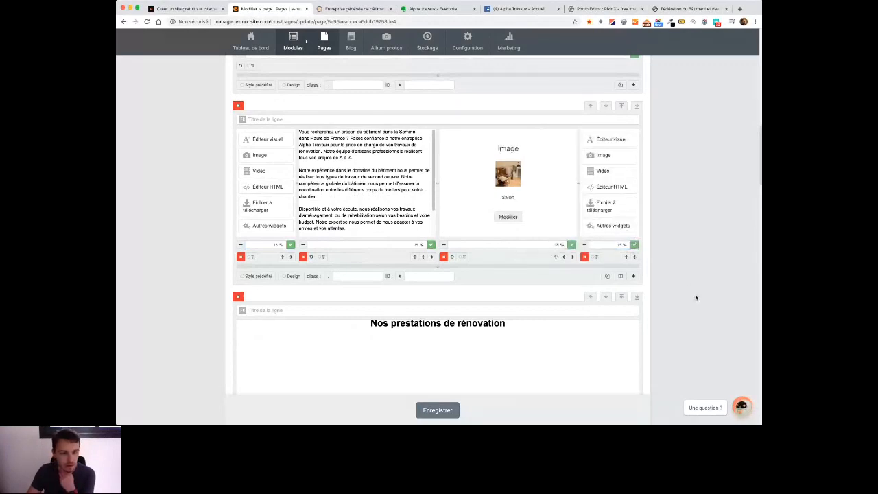
Step: Give the "Nos prestations de rénovation" row a custom upper outer margin of 150 px
scroll(696, 297, "down", 3)
left_click(293, 298)
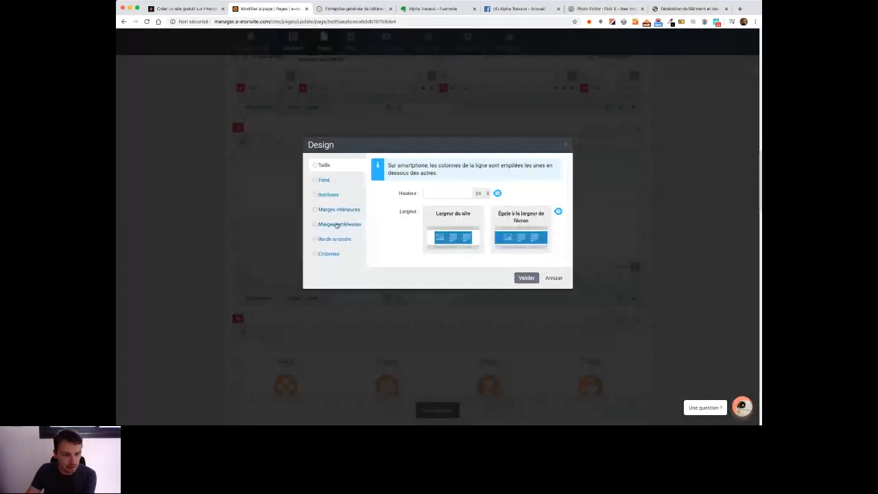
left_click(337, 225)
left_click(444, 180)
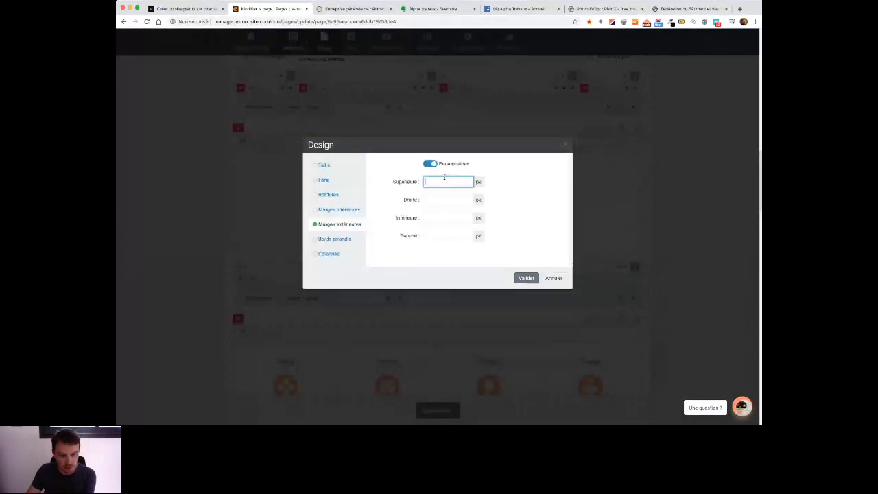
type("150")
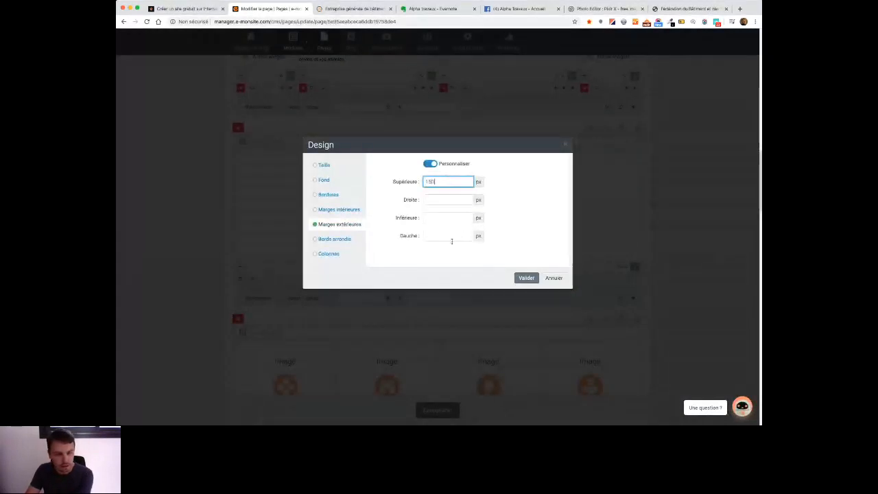
left_click(526, 278)
Step: Give the "Nos certifications" row a custom upper outer margin of 150 px
left_click(290, 261)
left_click(337, 224)
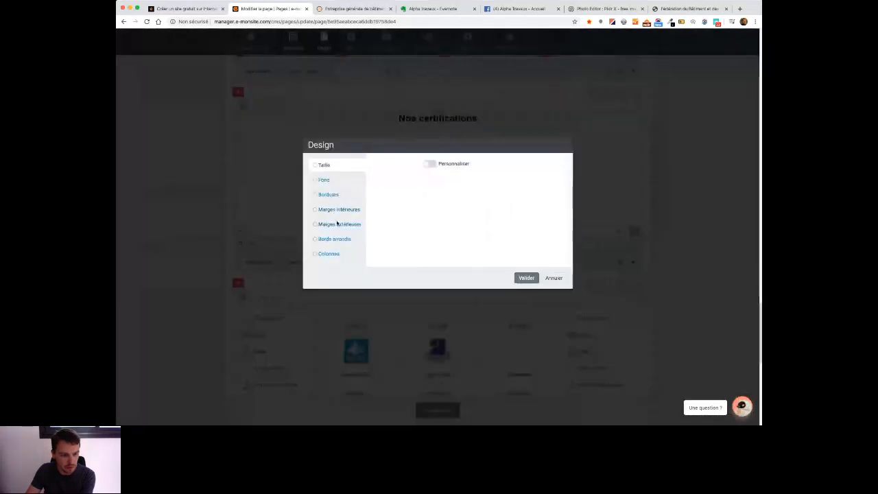
left_click(430, 163)
left_click(450, 218)
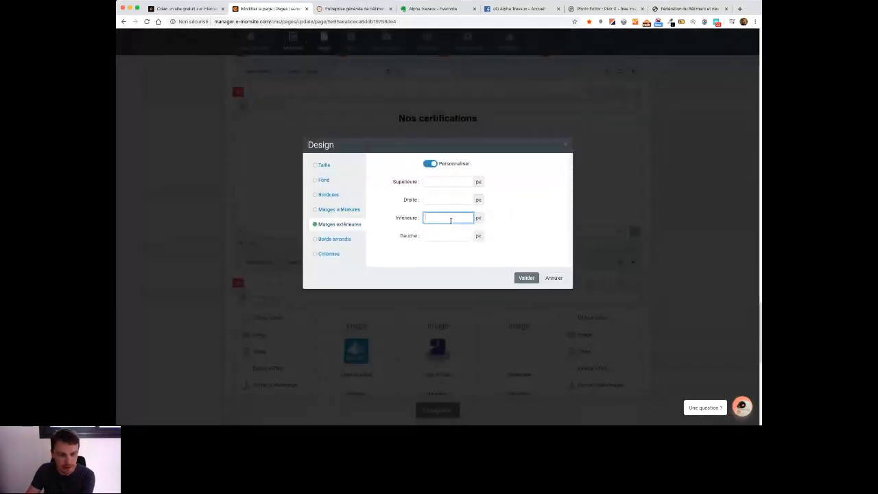
left_click(443, 180)
type("150")
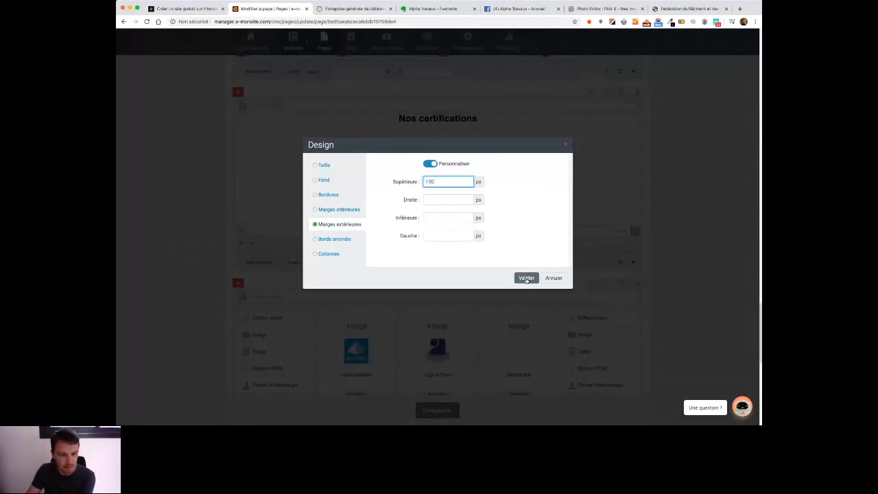
left_click(526, 278)
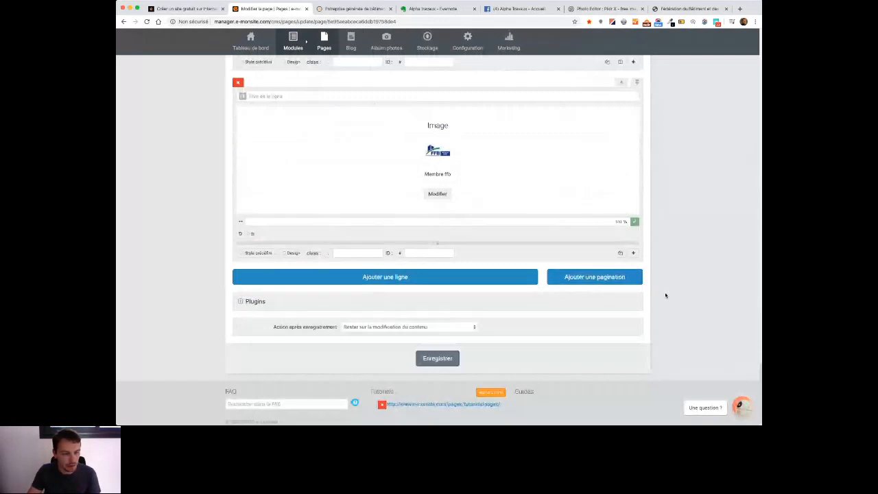
Step: Format "Revêtements sols et murs" as Titre 3 and add the centred description "papier peint, fibre de verre, carrelage, parquet, revêtement souple" below it
scroll(665, 296, "up", 15)
left_click(487, 284)
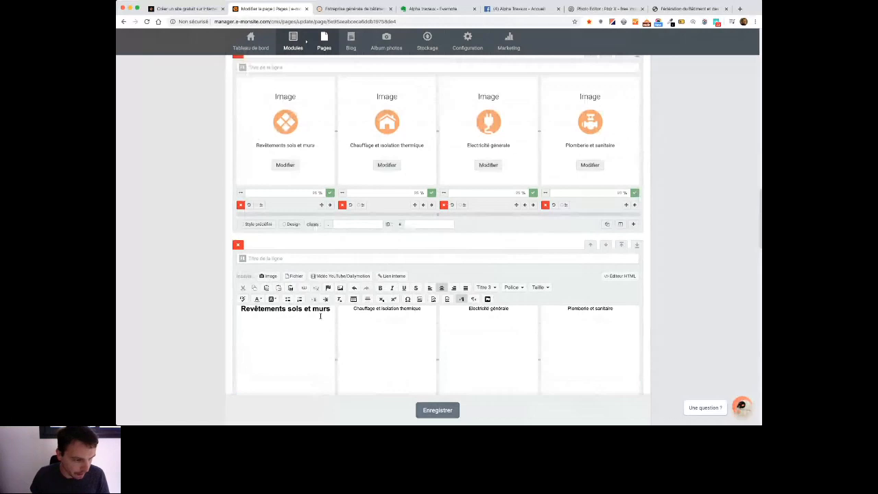
type("(papier peint, fibre de verre, carrelage, parquet, revêtement souple)")
key("BackSpace")
key("Down")
key("Down")
key("BackSpace")
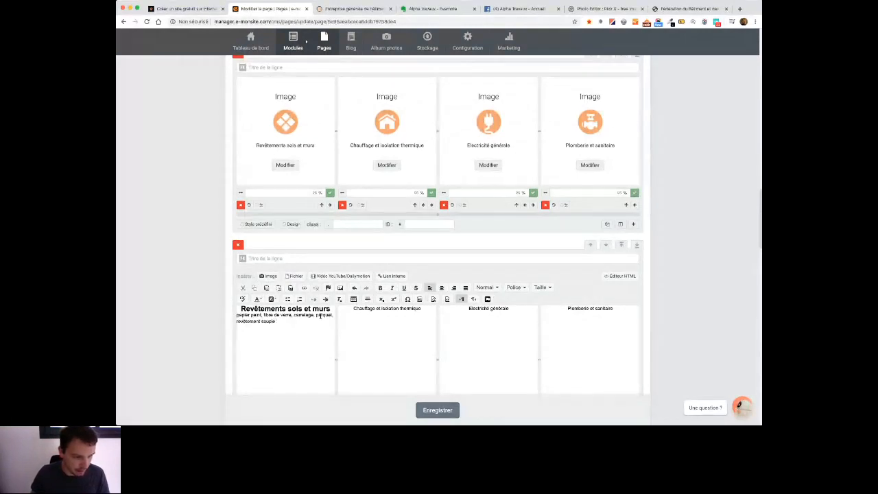
left_click(441, 288)
scroll(440, 309, "down", 1)
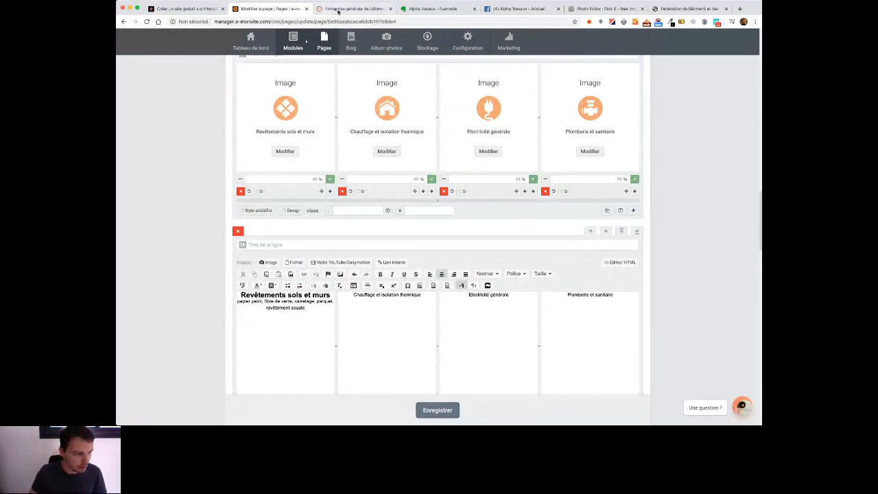
Step: Switch to the Alpha Travaux note in Evernote and copy "ouate de cellulose, laine de verre et de roche"
left_click(432, 8)
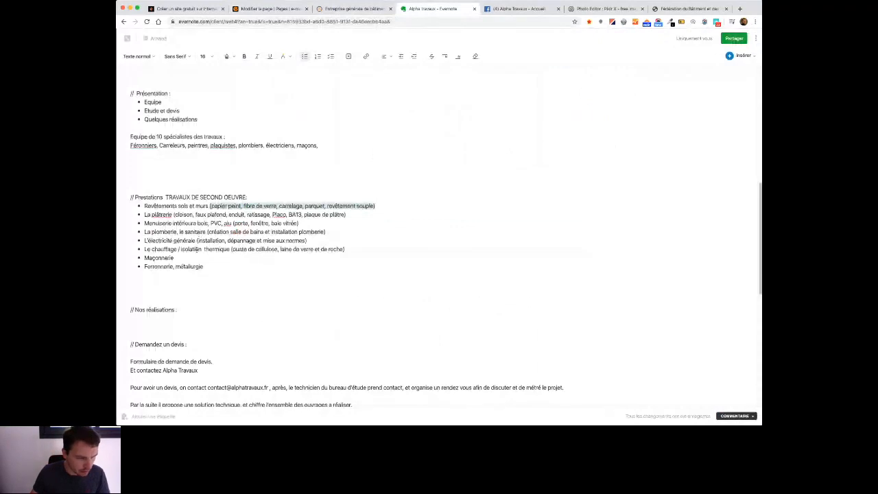
left_click_drag(233, 250, 342, 249)
key("super+c")
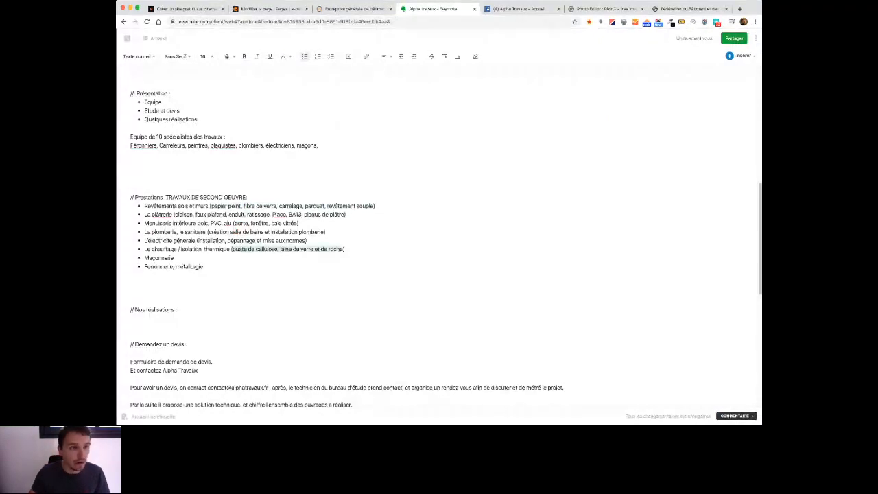
Step: Back in the page editor, format "Chauffage et isolation thermique" as Titre 3 and paste the copied insulation materials centred below it
left_click(268, 9)
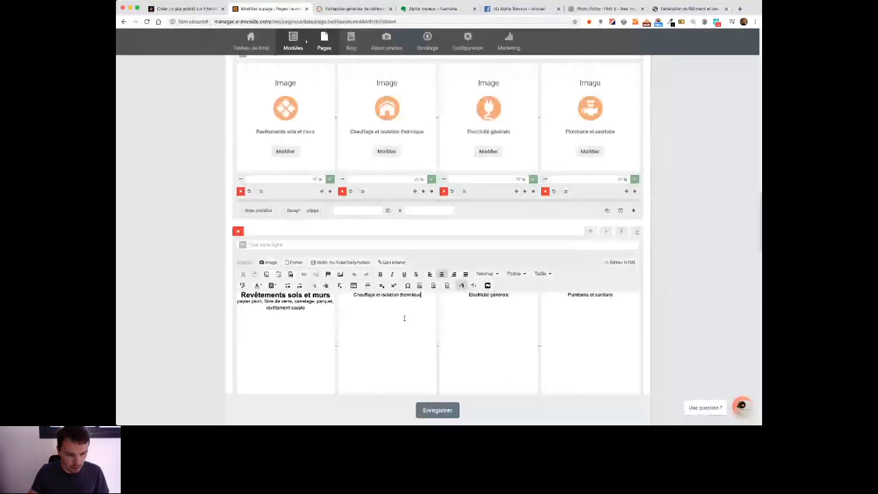
left_click(488, 274)
left_click(495, 323)
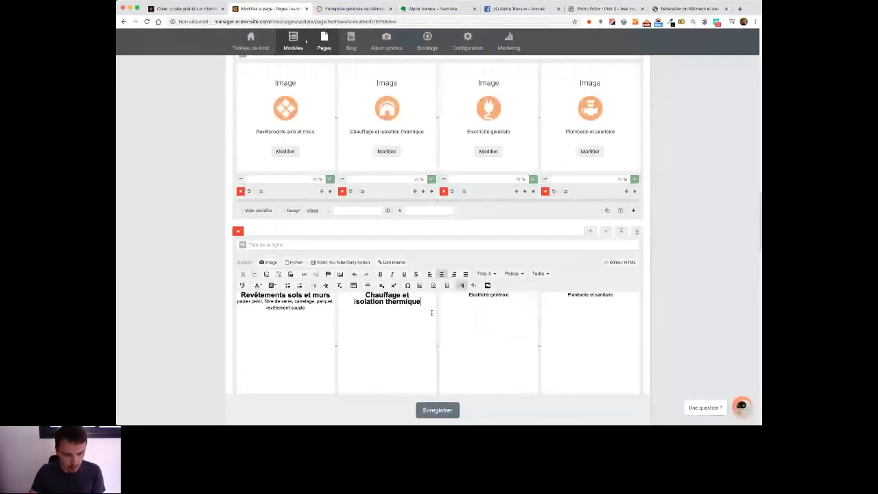
key("Return")
key("super+v")
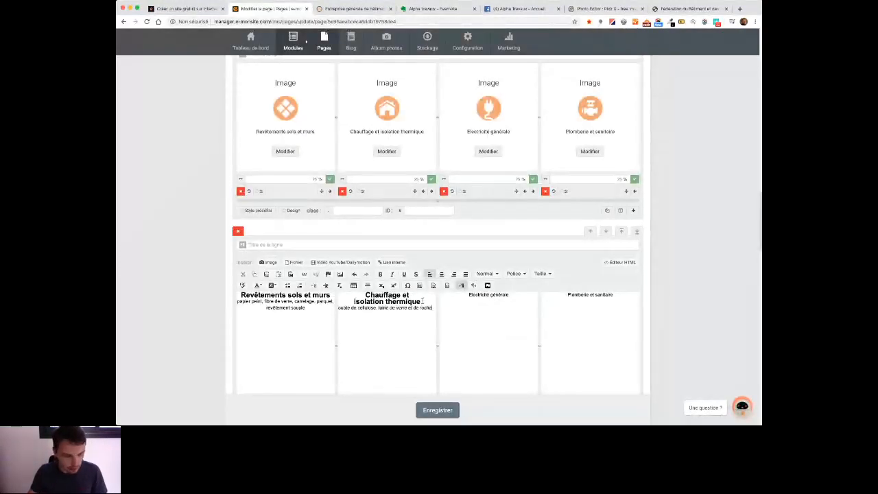
left_click(441, 274)
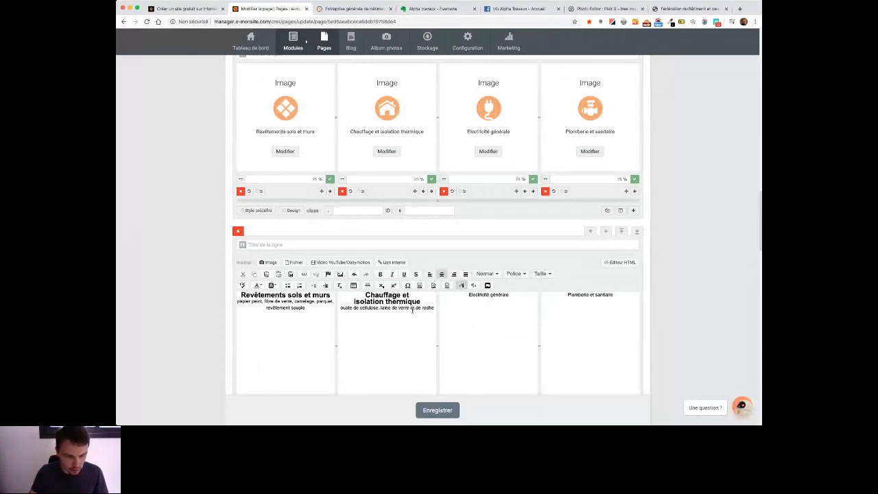
Step: Set the font size of the description under "Chauffage et isolation thermique" to 10
left_click(546, 274)
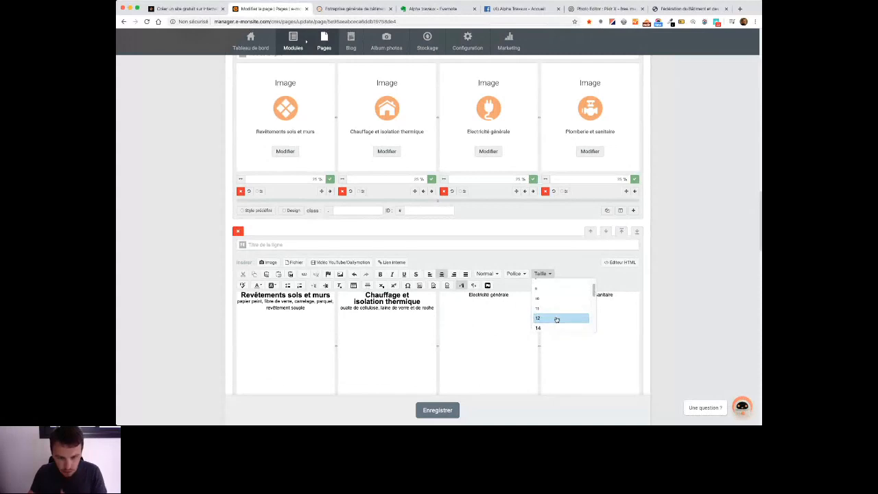
left_click(552, 302)
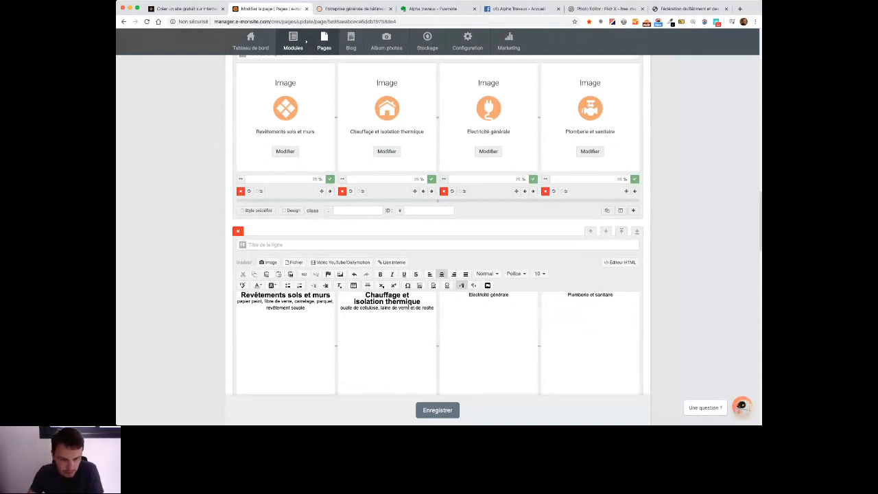
left_click(408, 308)
triple_click(415, 309)
left_click(542, 274)
left_click(539, 313)
Step: Set the font size of the description under "Revêtements sols et murs" to 10 and save the page
triple_click(280, 304)
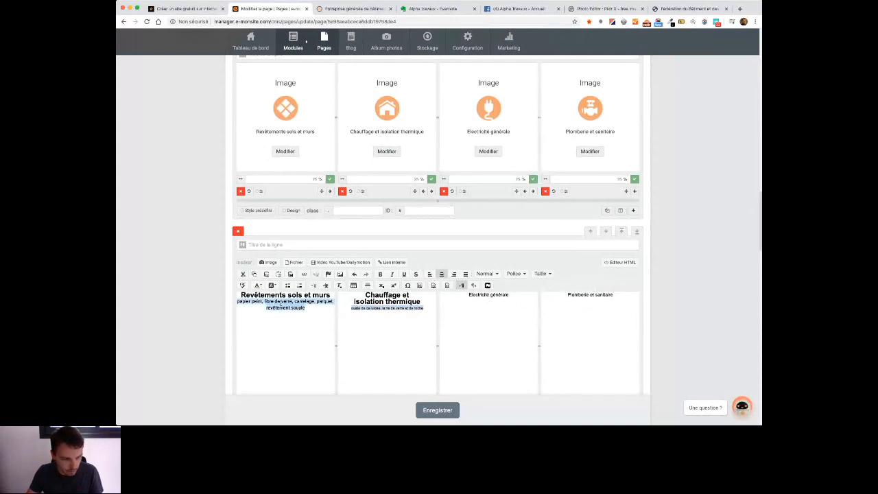
left_click(542, 273)
left_click(547, 314)
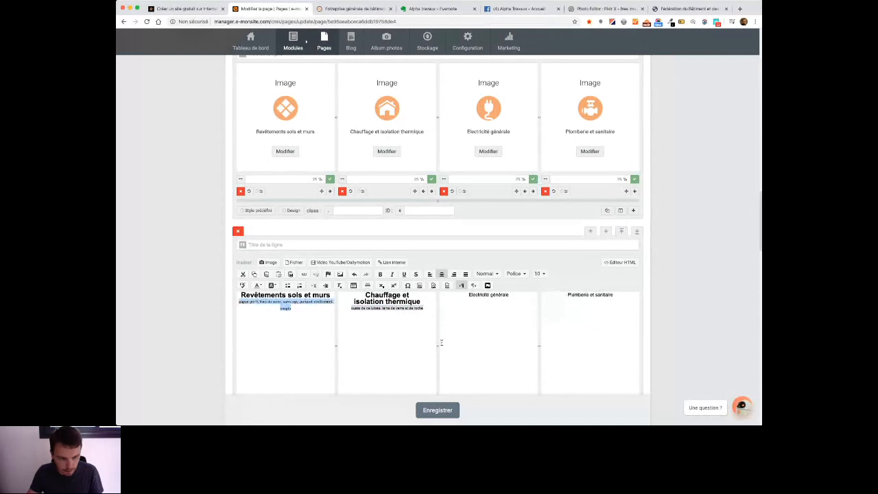
left_click(433, 412)
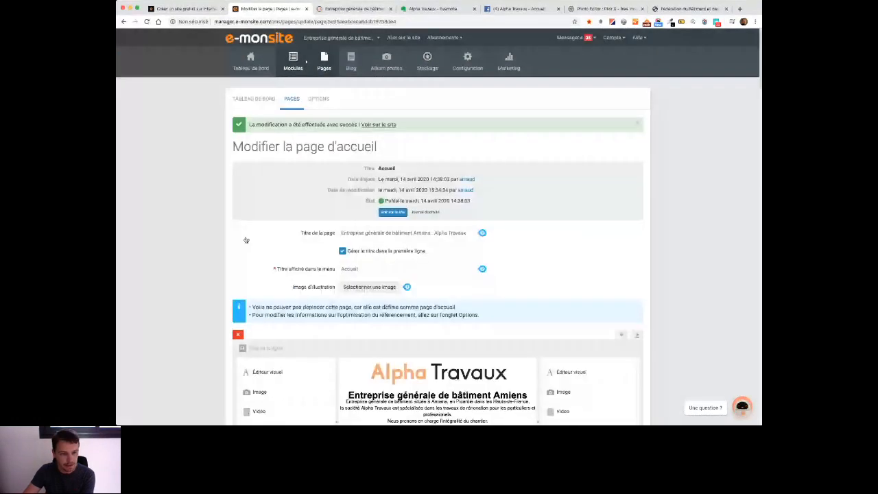
Step: Give the "Nos prestations de rénovation" row a solid 1 px top border in grey rgba(185,185,185,1)
scroll(216, 247, "down", 7)
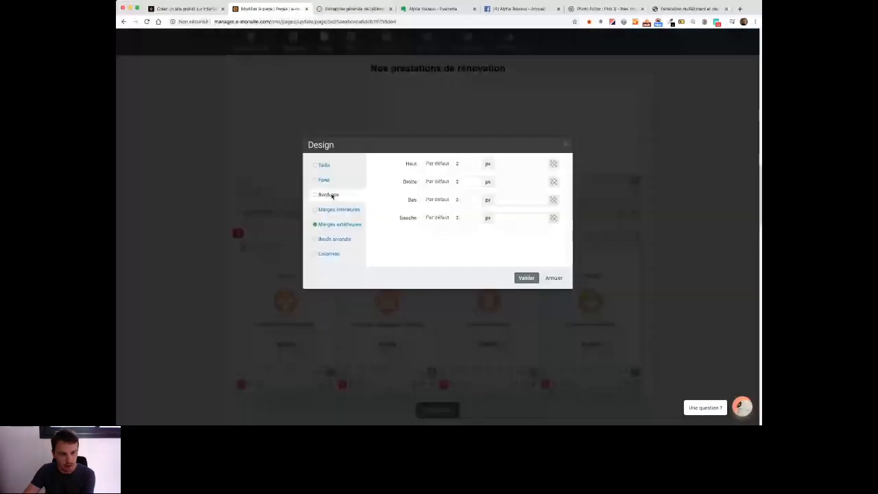
left_click(439, 167)
left_click(474, 164)
type("1")
left_click(539, 164)
left_click(558, 166)
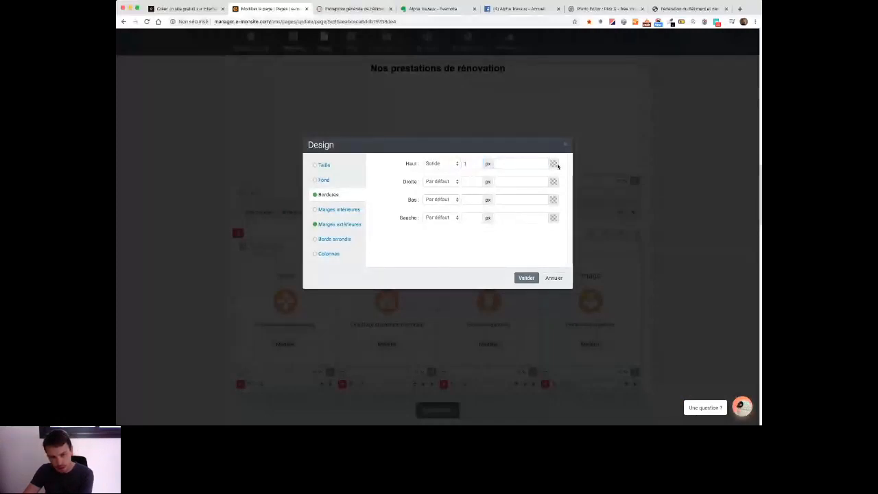
left_click_drag(557, 177, 548, 182)
left_click(483, 257)
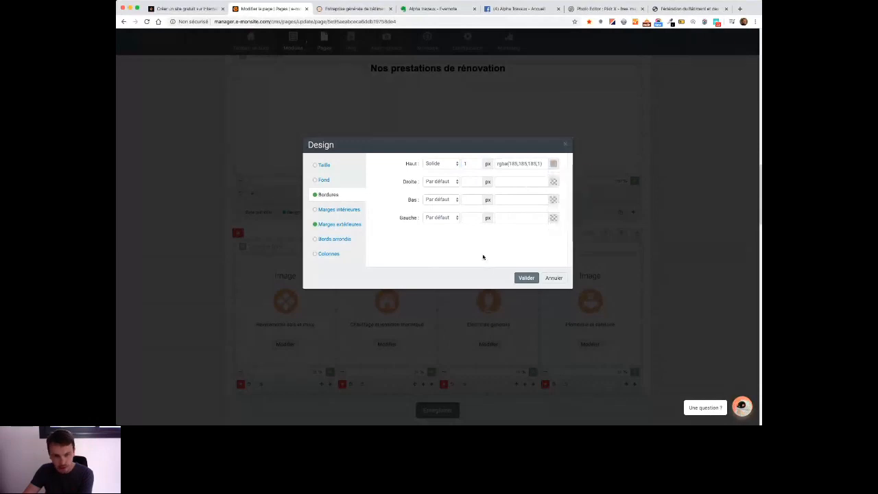
Step: Set the outer margins of the "Nos prestations de rénovation" row to 200 px upper and 500 px lower
left_click(334, 225)
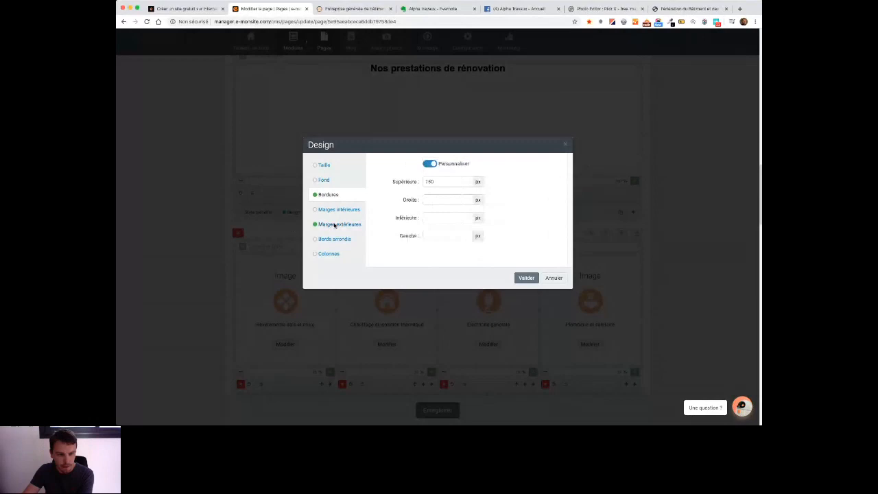
double_click(439, 181)
type("200")
left_click(433, 218)
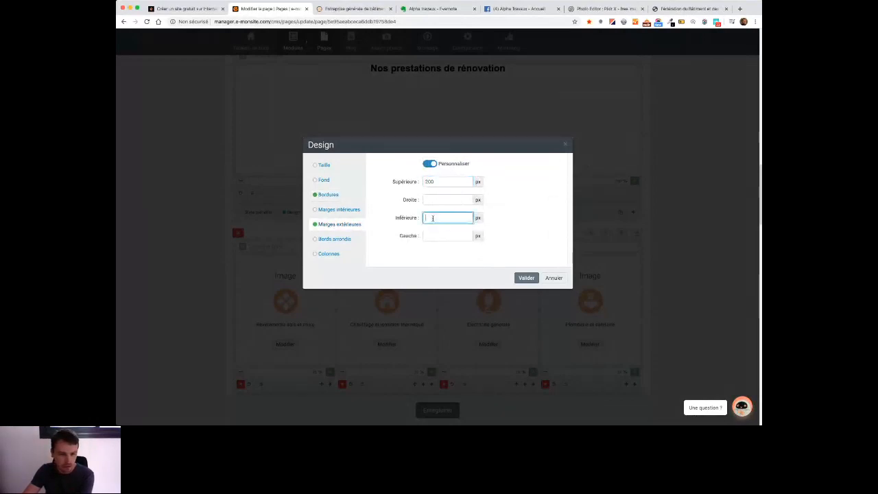
type("500")
left_click(519, 278)
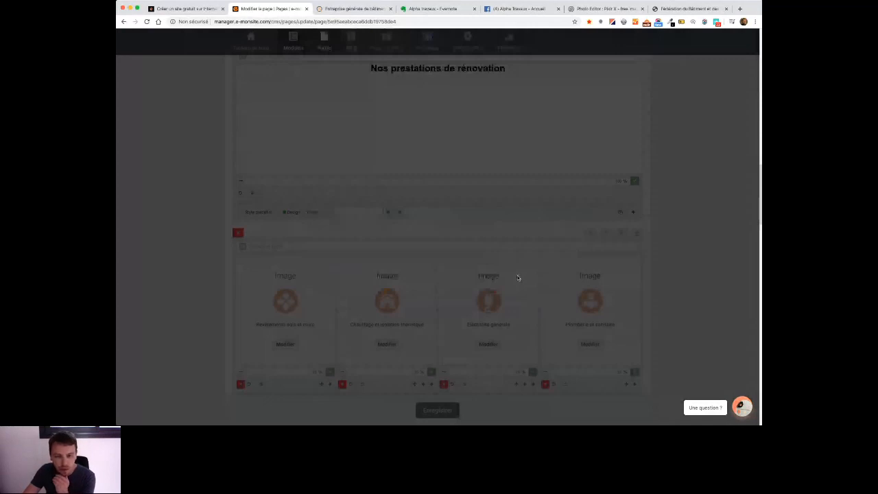
Step: Check the spacing and top border of the "Nos prestations de rénovation" section on the published home page
key("ctrl+Tab")
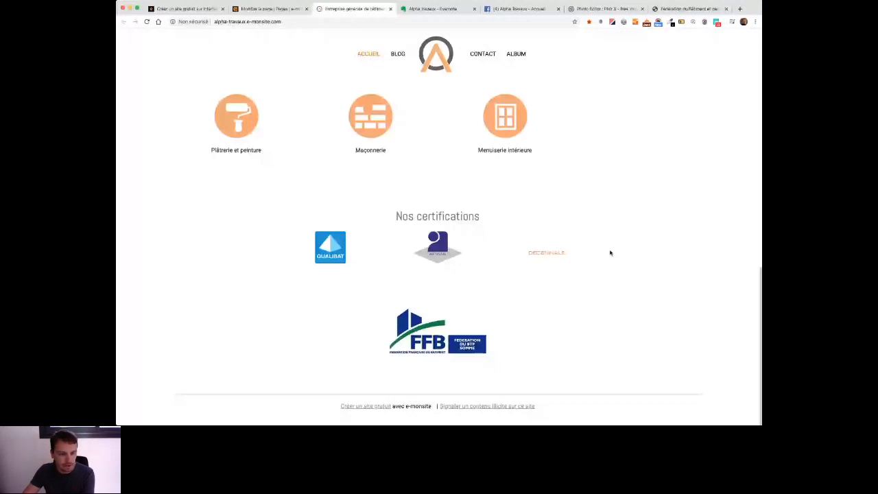
key("ctrl+shift+Tab")
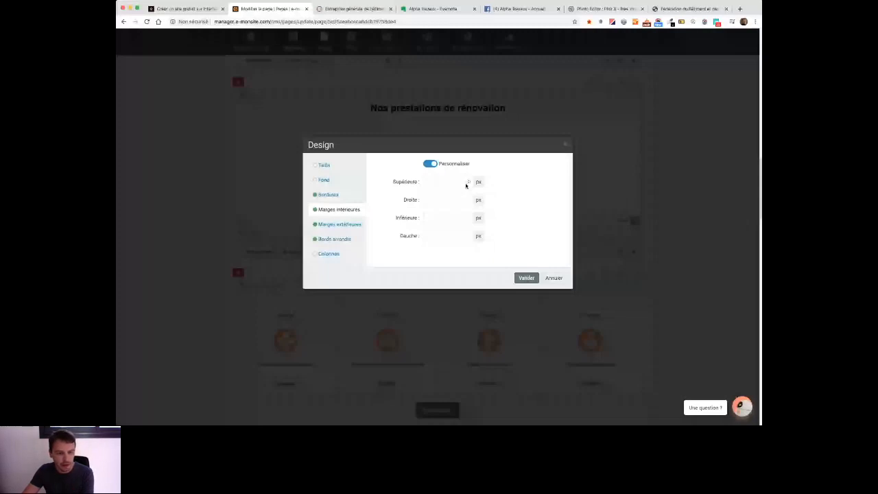
key("ctrl+Tab")
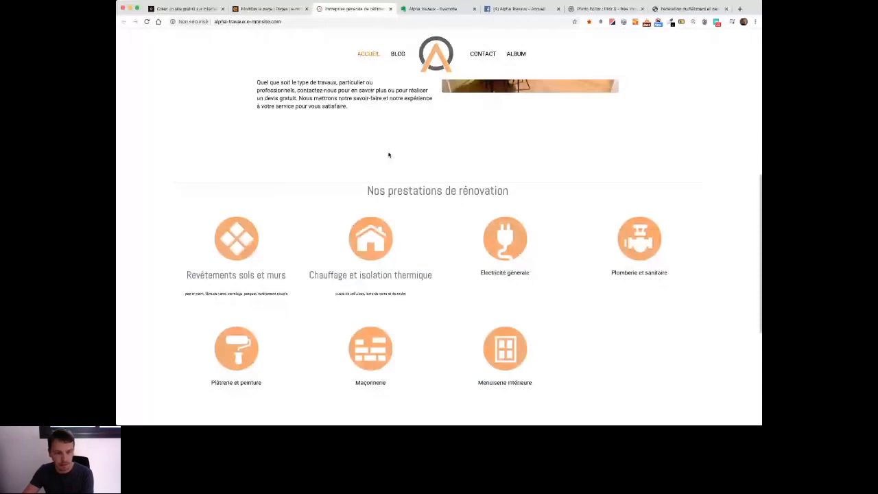
Step: Set the upper inner margin of the "Nos prestations de rénovation" row to 80 px
scroll(389, 155, "up", 3)
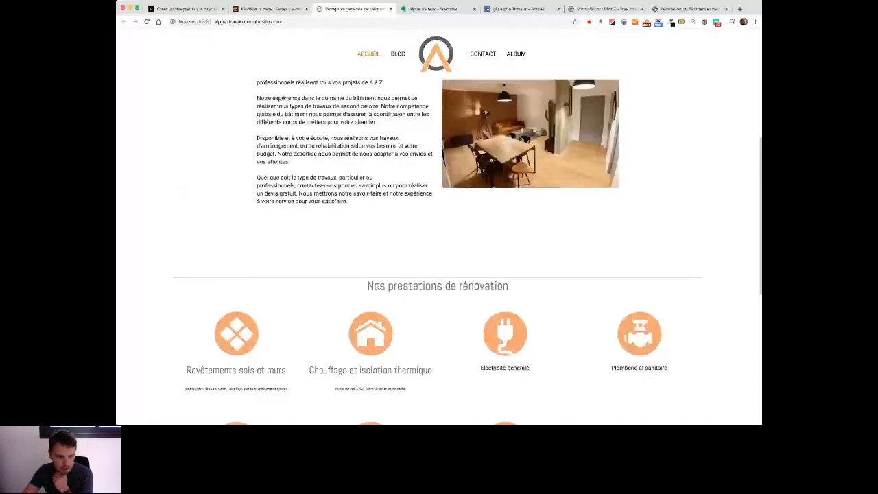
left_click_drag(367, 285, 561, 277)
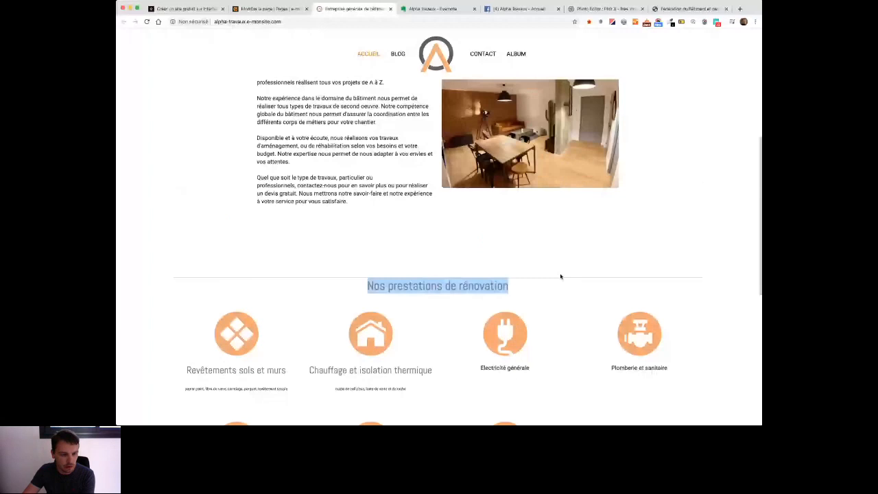
key("ctrl+shift+Tab")
type("80")
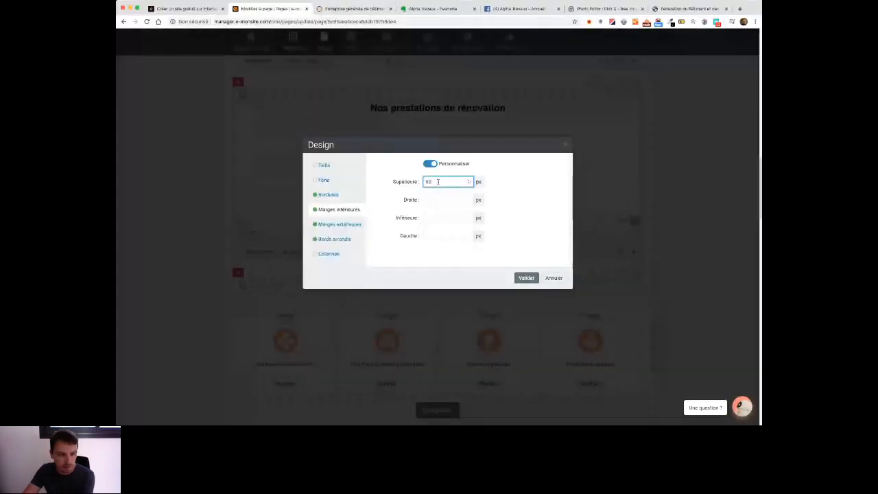
Step: Set the outer margins of the "Nos prestations de rénovation" row to 150 px upper and 80 px lower
left_click(337, 225)
double_click(437, 218)
type("80")
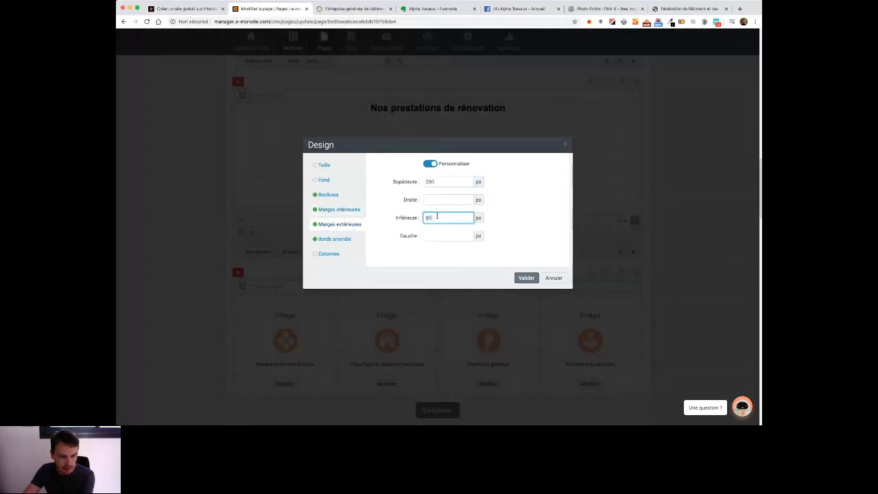
double_click(438, 180)
type("150")
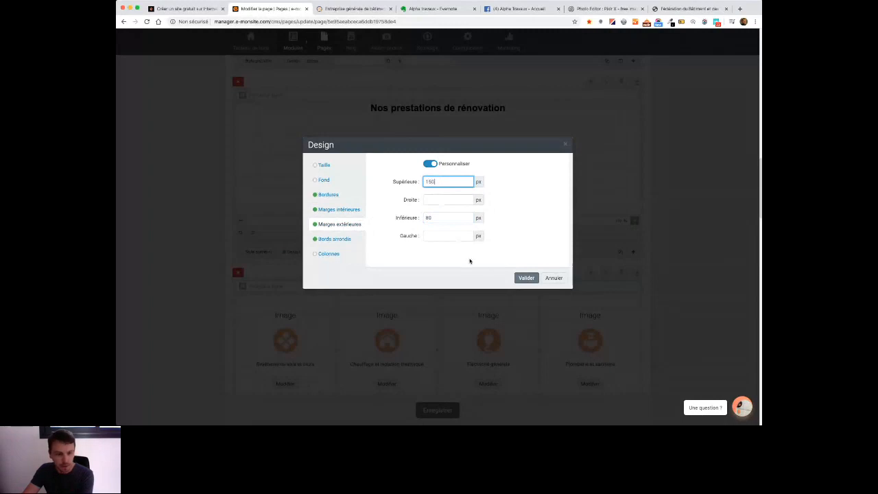
left_click(525, 278)
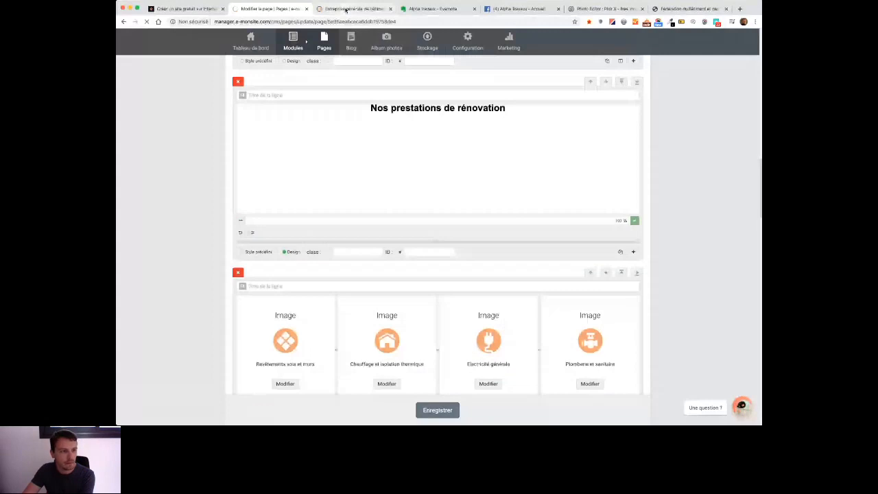
Step: Review the section spacing on the published home page, from the header banner down to the certification logos
left_click(347, 10)
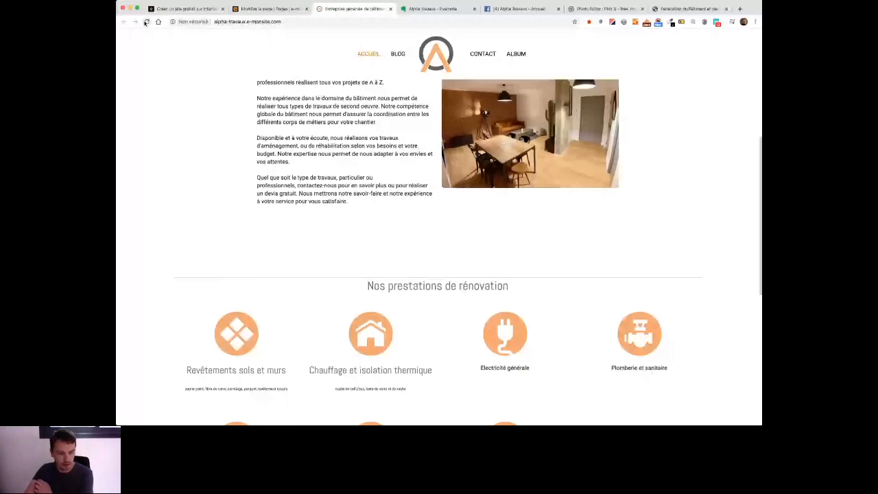
scroll(408, 110, "up", 2)
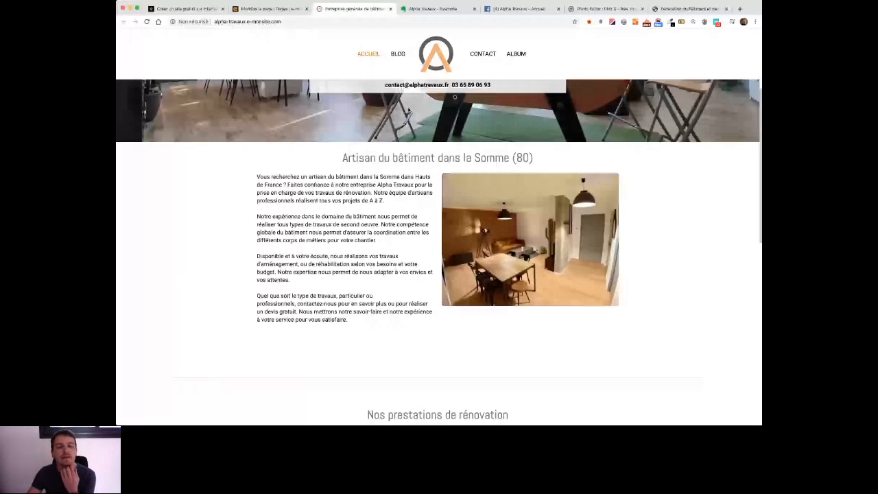
scroll(455, 97, "up", 4)
scroll(467, 207, "down", 10)
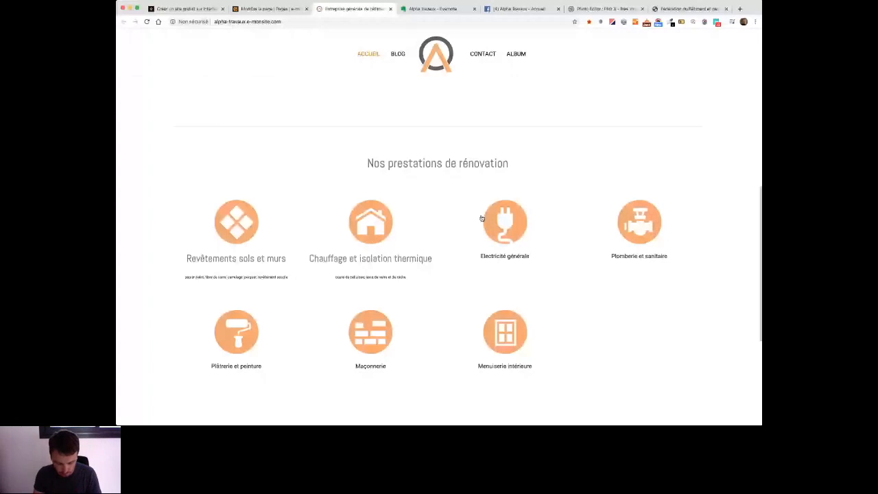
scroll(481, 218, "up", 10)
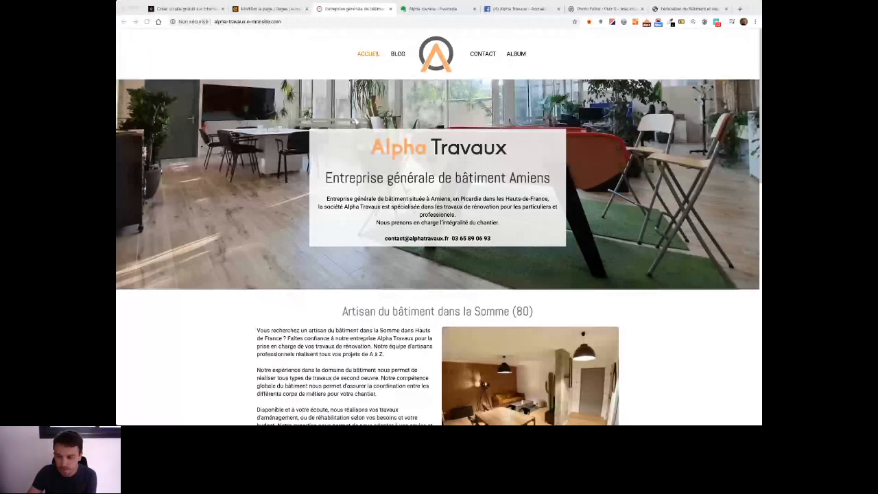
scroll(603, 187, "down", 10)
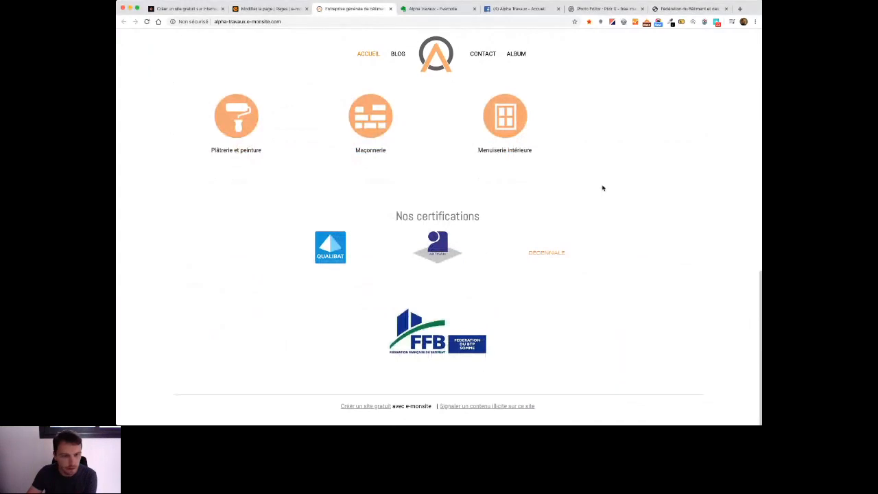
scroll(603, 187, "up", 2)
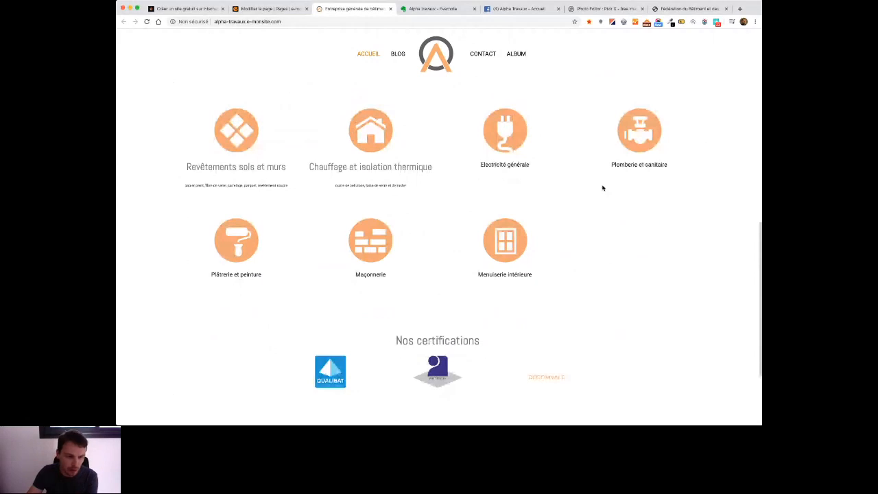
Step: Enable custom outer margins for the "Artisan du bâtiment dans la Somme (80)" row and set the upper one to 150 px
key("ctrl+shift+Tab")
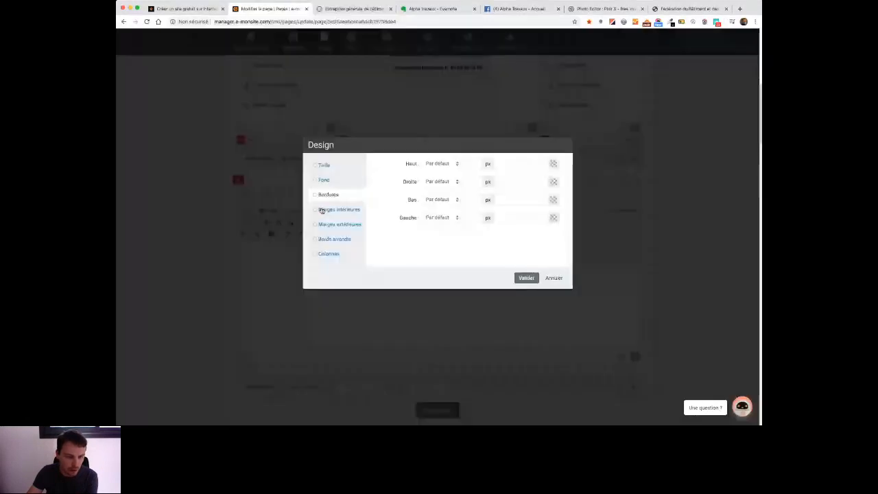
left_click(338, 225)
left_click(430, 163)
left_click(448, 181)
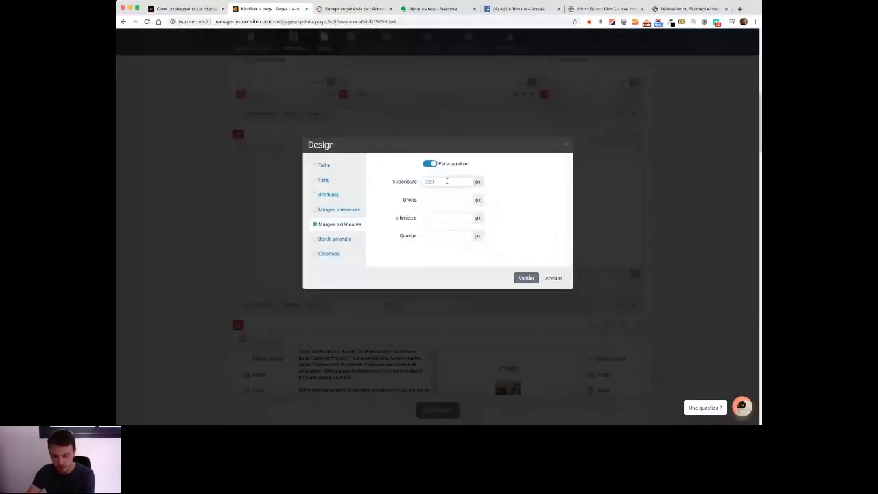
double_click(447, 181)
type("150")
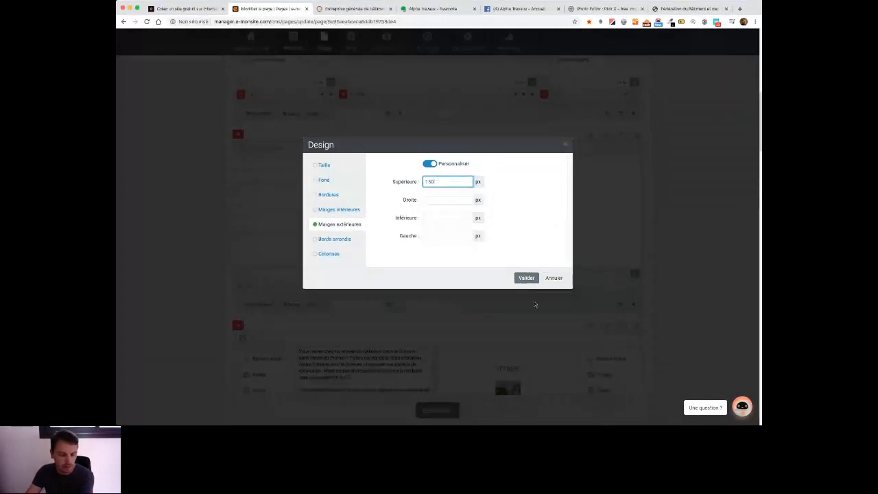
left_click(529, 278)
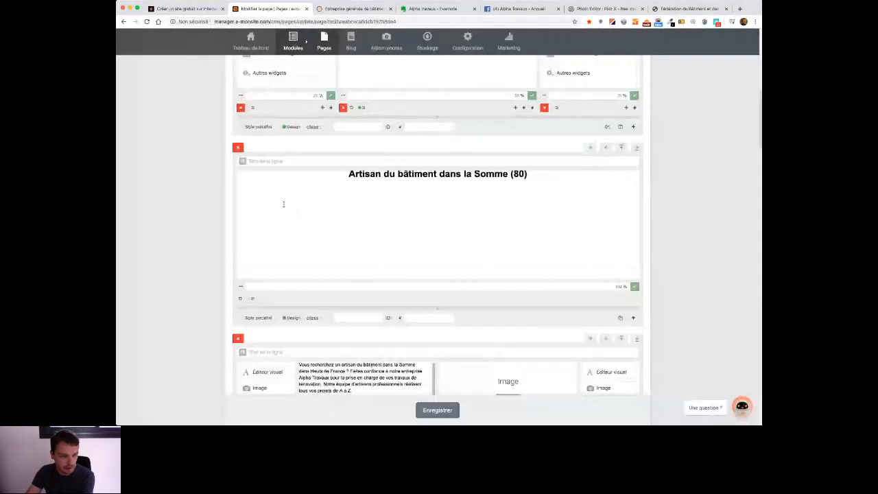
Step: Set the "Artisan du bâtiment dans la Somme (80)" row's lower outer margin to 60 px and resize the Salon image to 400 x 300 px
left_click(287, 319)
left_click(438, 218)
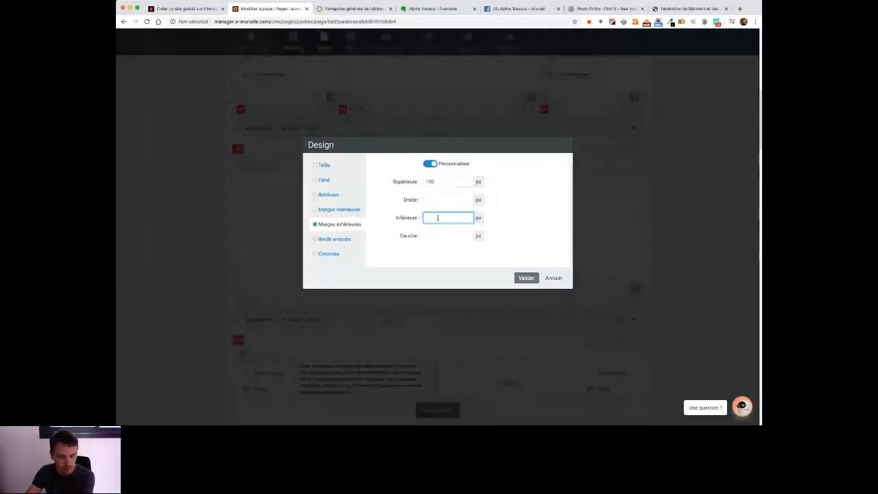
type("60")
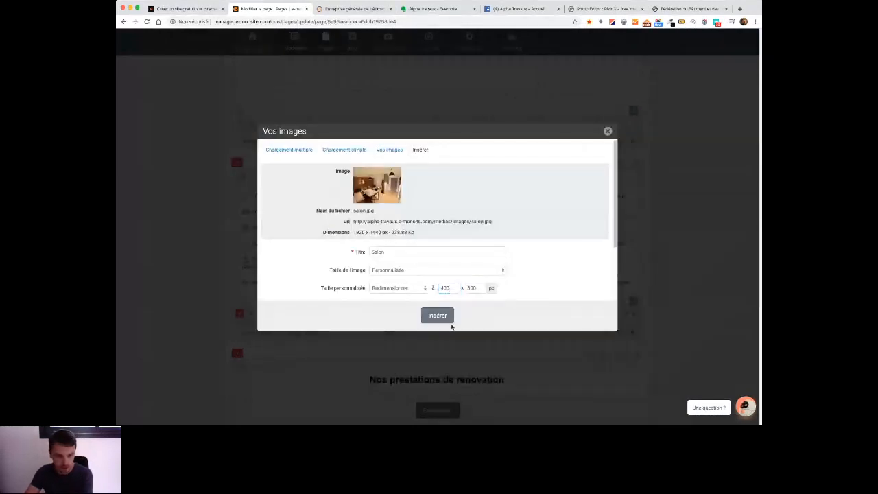
left_click(444, 316)
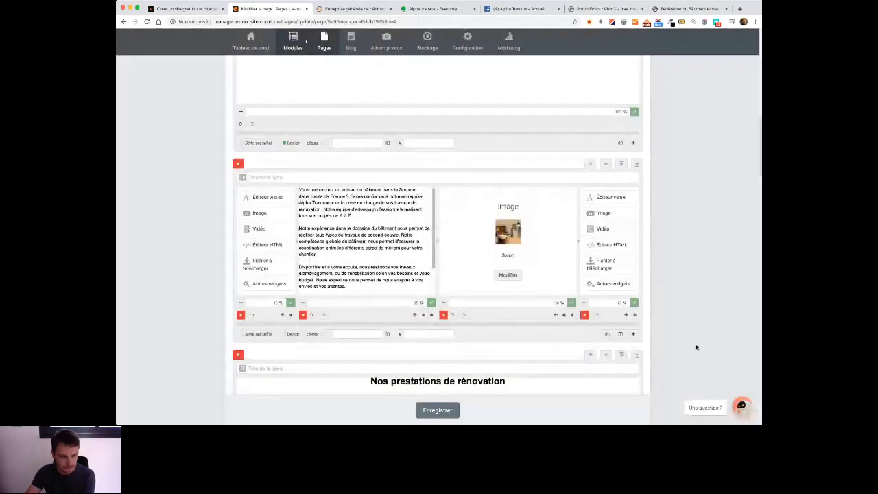
Step: Set the upper outer margin of the "Artisan du bâtiment dans la Somme (80)" row to 100 px
scroll(697, 347, "up", 3)
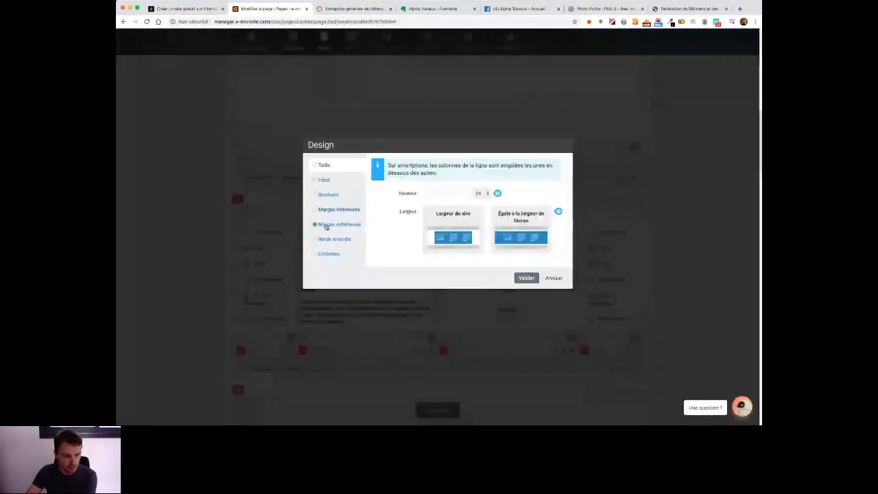
left_click(336, 224)
left_click(440, 181)
double_click(440, 181)
type("120")
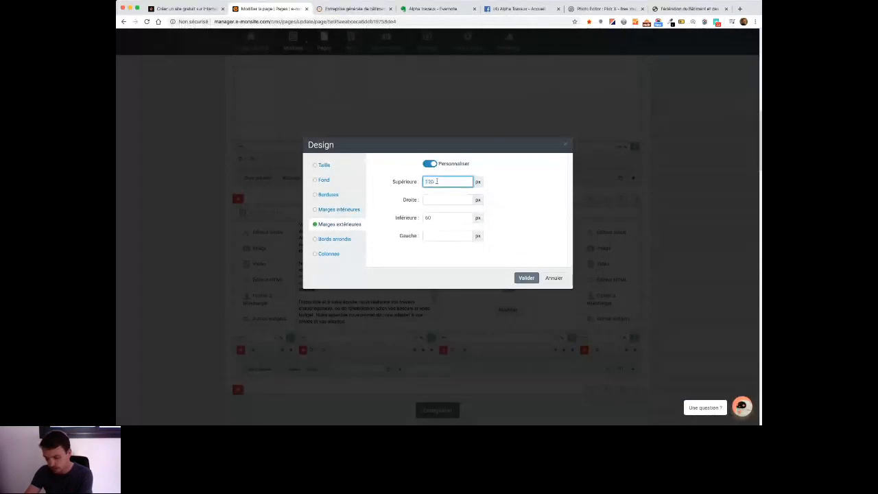
key("BackSpace")
type("00")
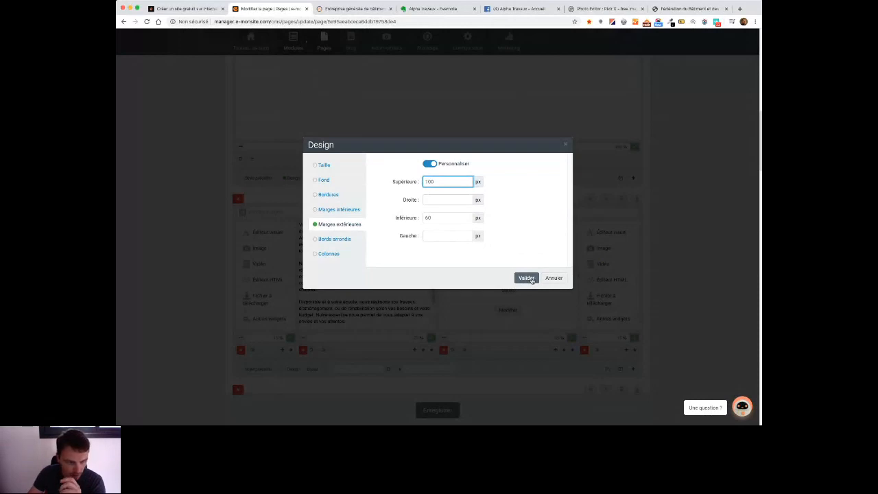
Step: Move the presentation text's last paragraph, starting "Quel que soit le type de travaux", under the "Nos prestations de rénovation" heading
key("ctrl+Tab")
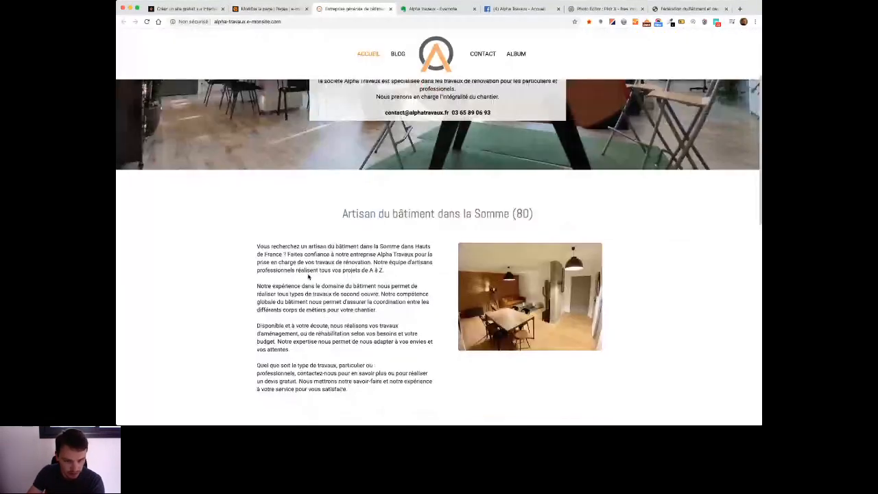
scroll(363, 339, "down", 2)
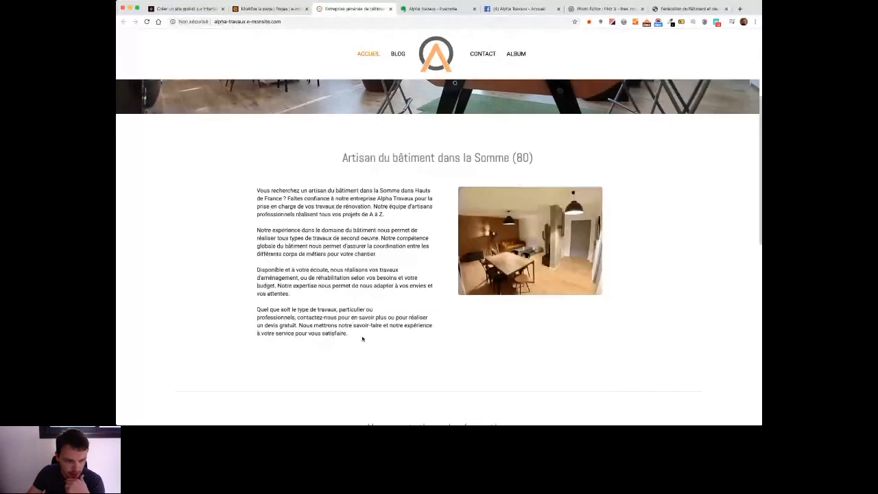
left_click_drag(363, 339, 265, 310)
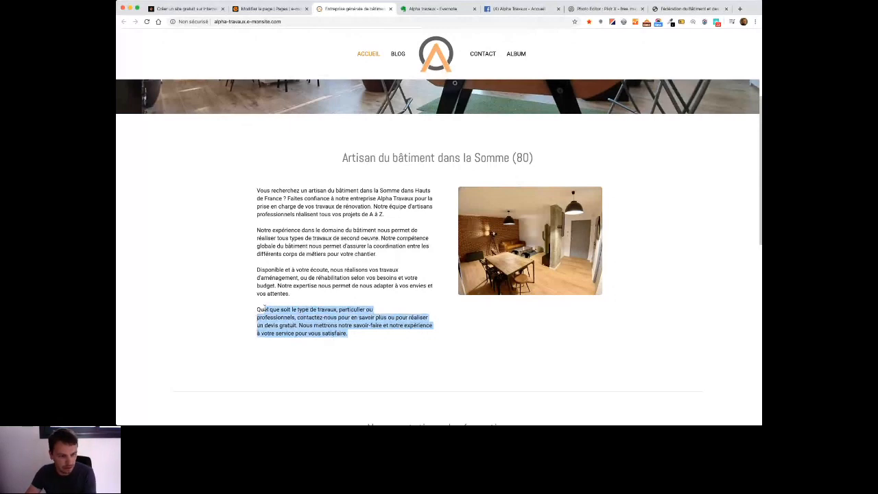
left_click(288, 8)
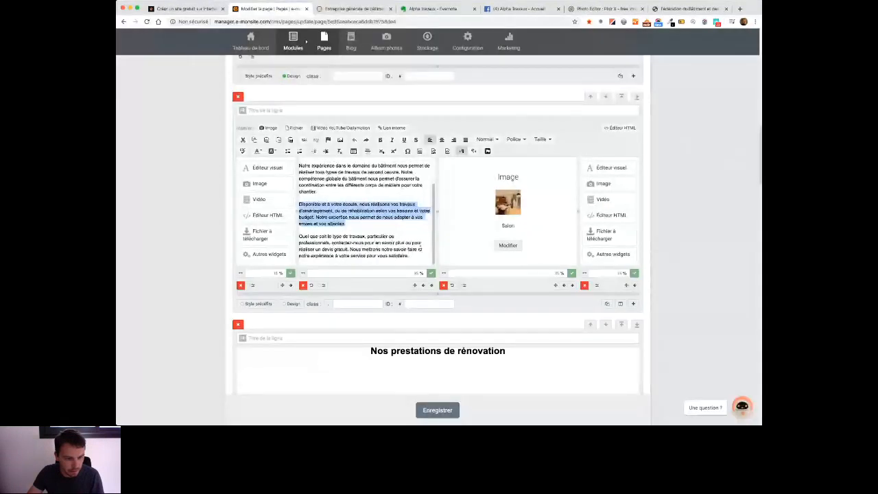
left_click_drag(411, 256, 281, 235)
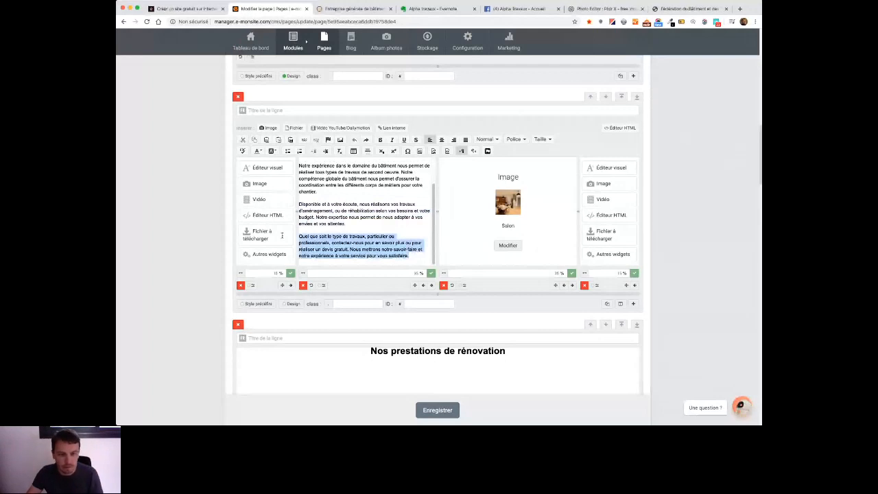
scroll(438, 275, "down", 4)
left_click(554, 223)
type("Quel que soit le type de travaux, particulier ou professionnels, contactez-nous pour en savoir plus ou pour réaliser un devis gratuit. Nous mettons notre savoir-faire et notre expérience à votre service pour vous satisfaire.")
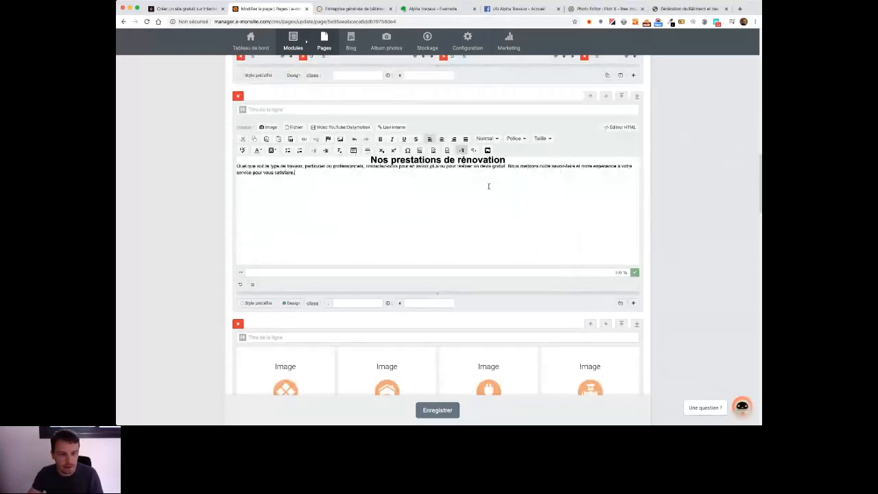
Step: Centre the paragraph under "Nos prestations de rénovation" and start a new line before "Nous mettrons notre savoir-faire"
left_click(441, 140)
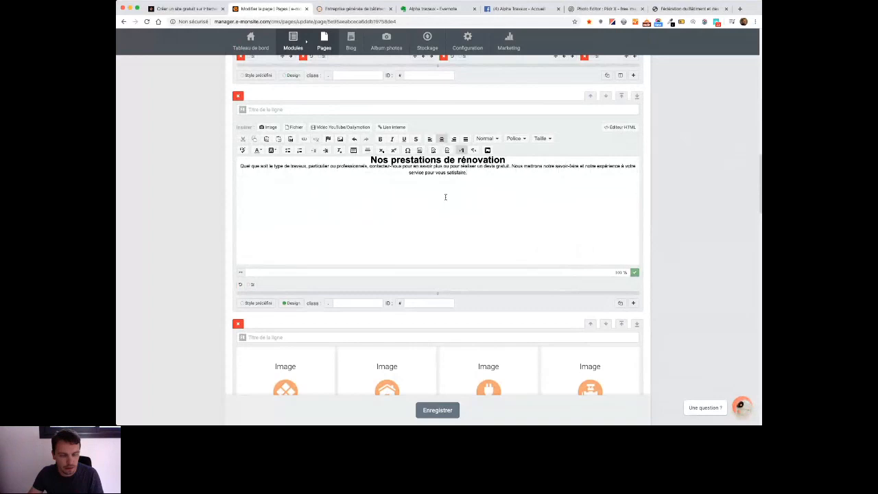
left_click(512, 166)
key("Return")
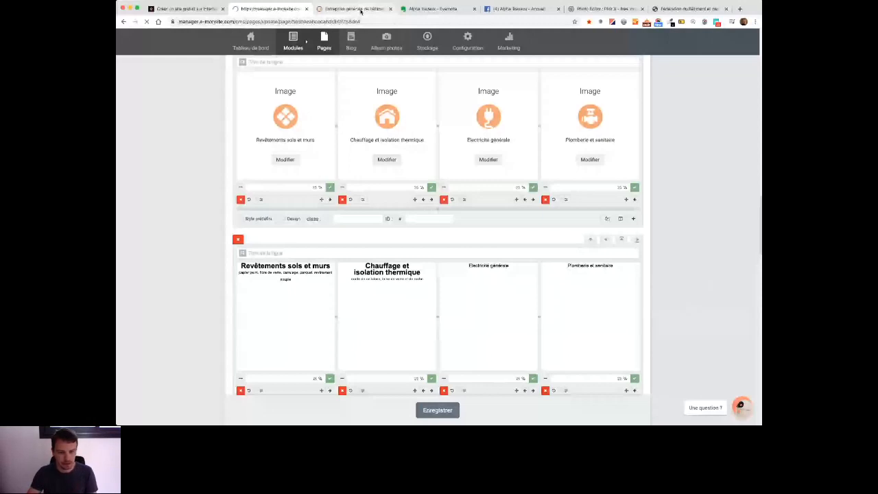
Step: Check the presentation and "Nos prestations de rénovation" sections on the published home page, then return to the page editor
left_click(356, 9)
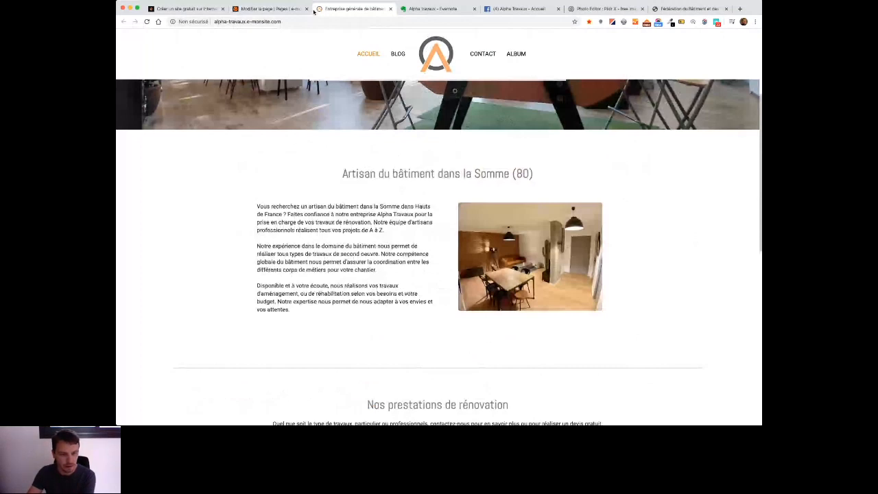
scroll(313, 12, "down", 4)
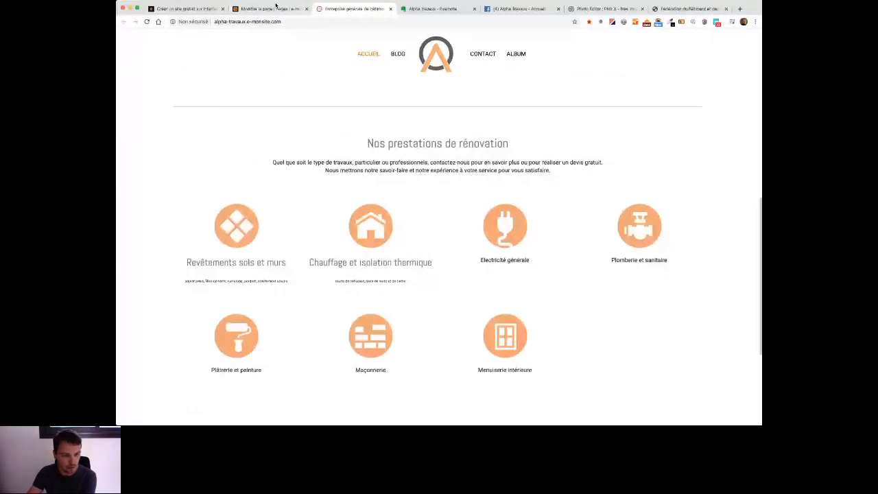
left_click(276, 8)
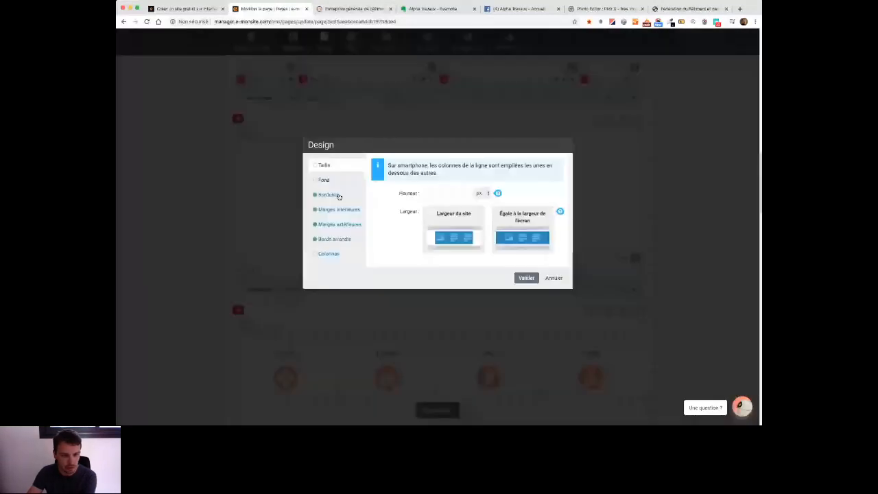
Step: Copy the upper border colour of the "Nos prestations de rénovation" row and check its inner and outer margins
left_click(338, 194)
triple_click(519, 164)
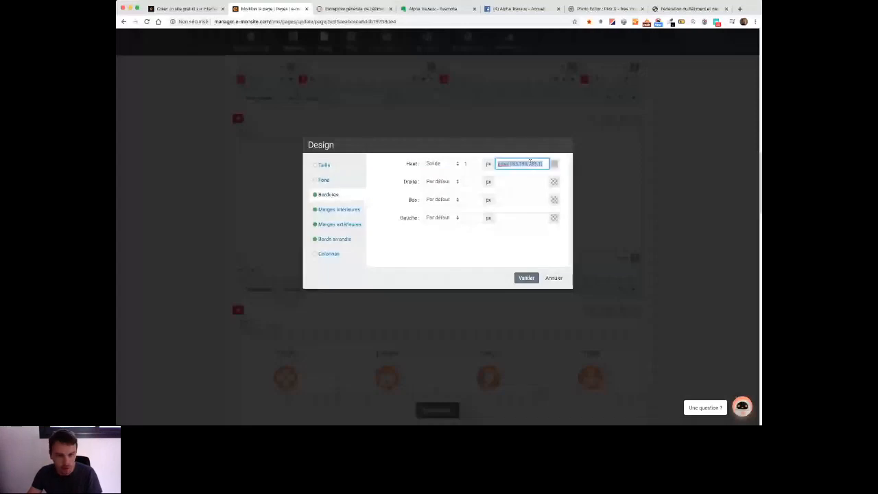
left_click(632, 303)
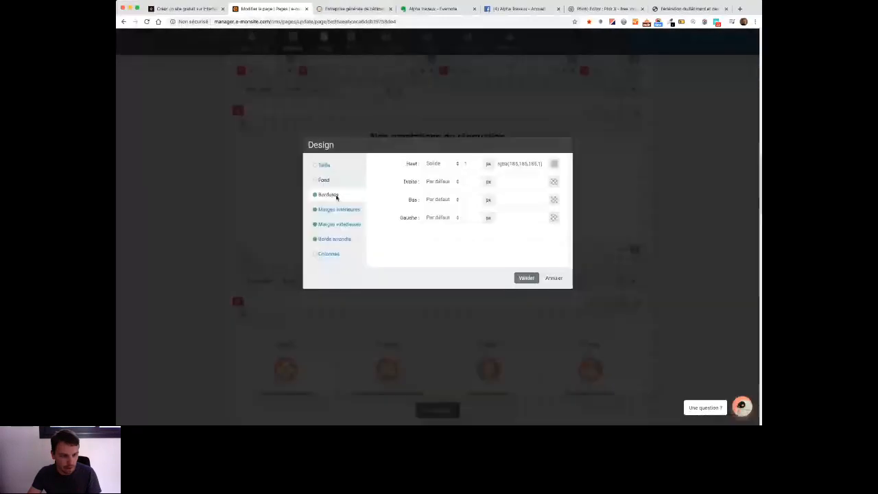
left_click(338, 209)
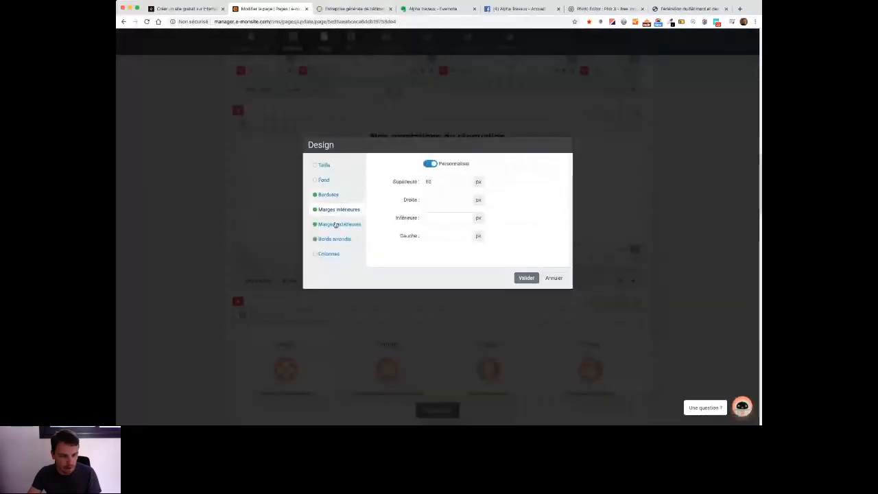
left_click(336, 225)
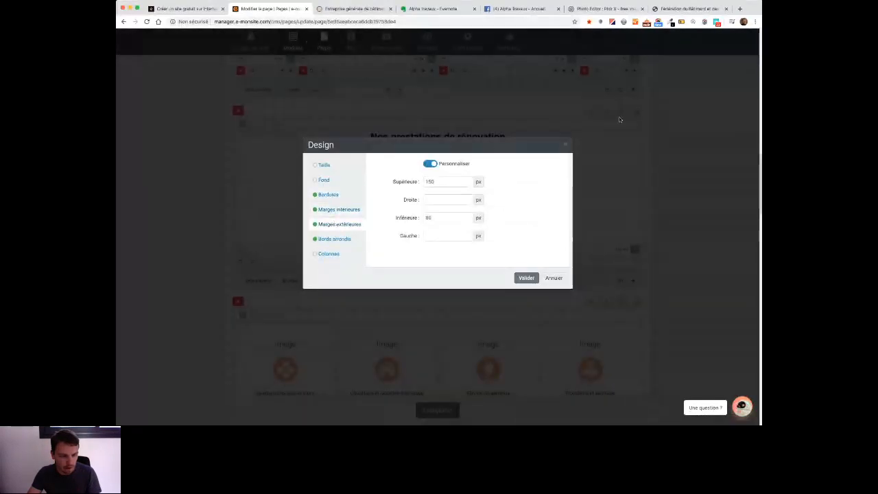
left_click(564, 146)
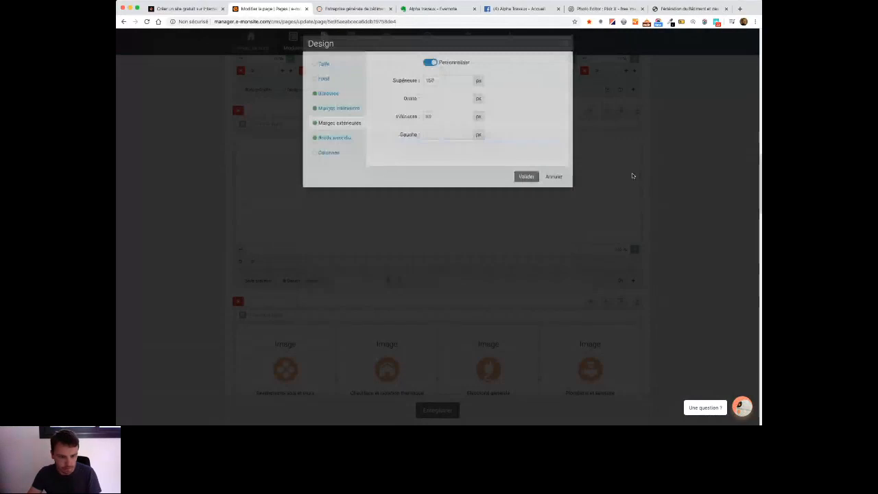
Step: Give the "Nos certifications" row a solid 1 px upper border in rgba(185,185,185,1)
scroll(511, 262, "down", 10)
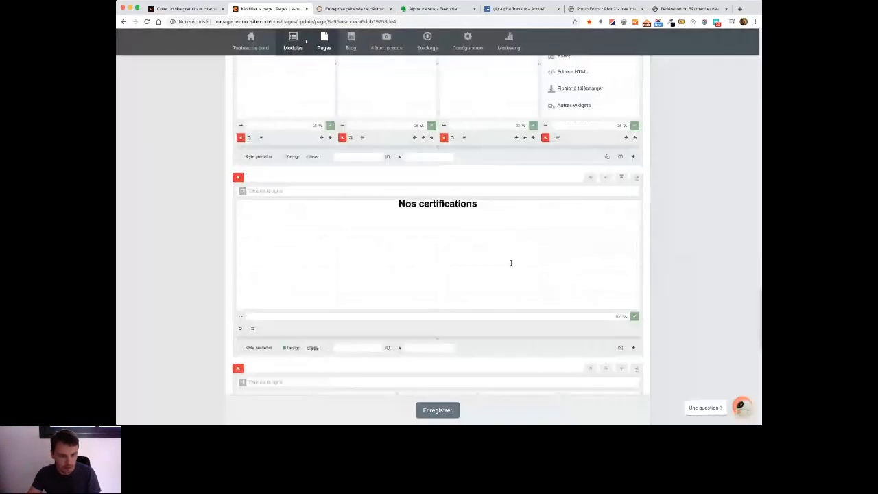
left_click(511, 263)
left_click(292, 315)
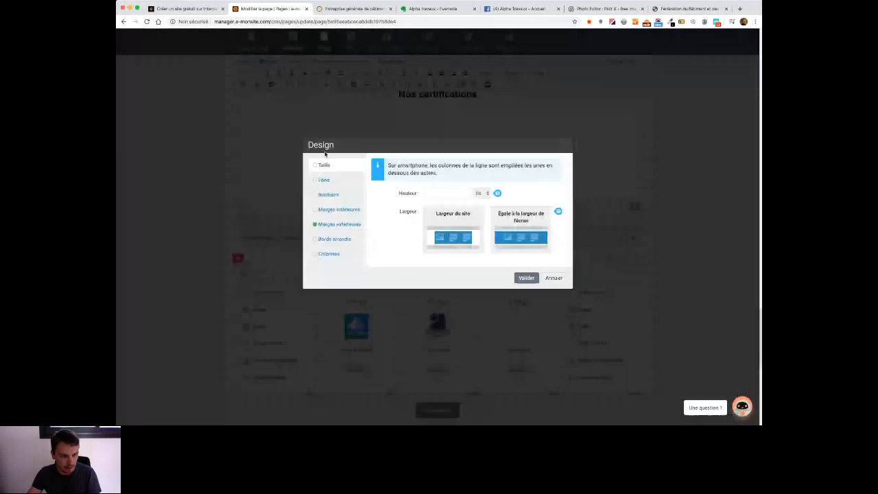
left_click(327, 195)
left_click(454, 165)
left_click(439, 176)
left_click(468, 164)
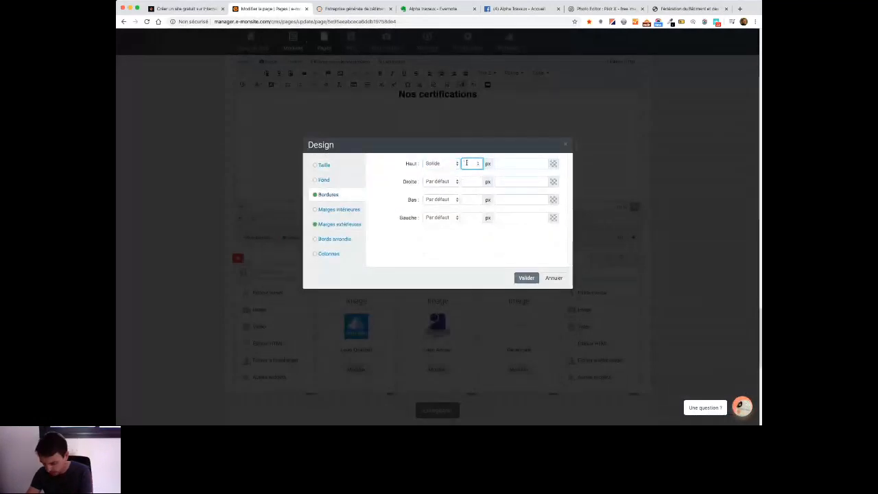
type("1")
key("Tab")
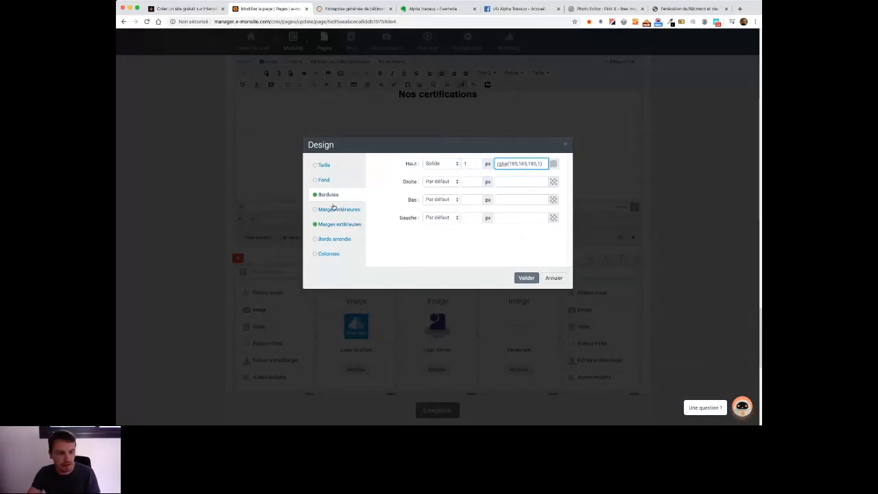
Step: Customise the inner margins of the "Nos certifications" row with an upper margin of 80 px and apply the design
left_click(339, 210)
left_click(440, 166)
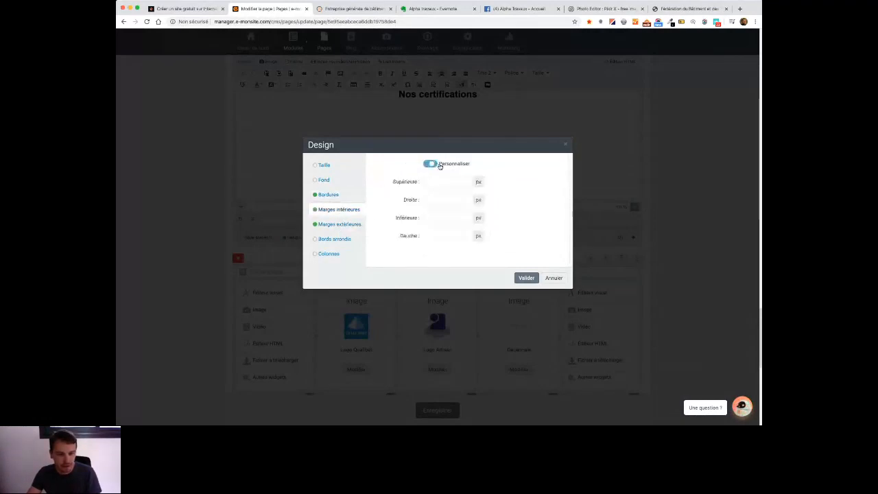
left_click(450, 181)
type("80")
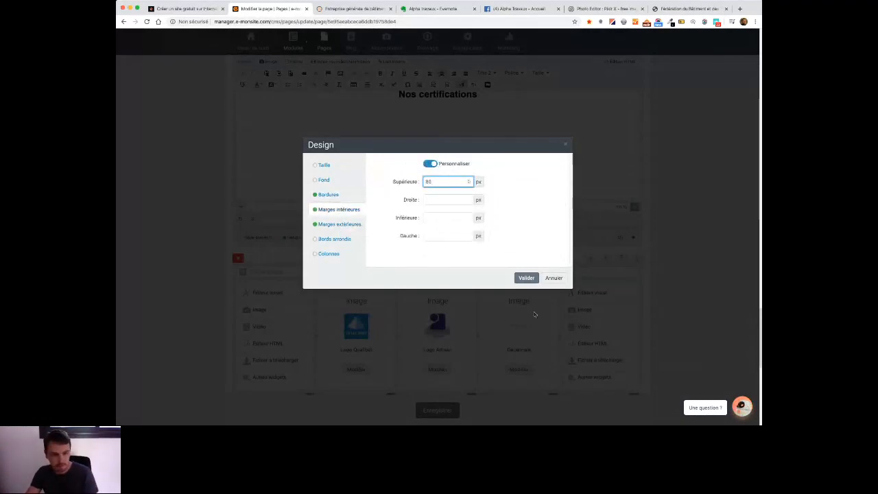
left_click(527, 278)
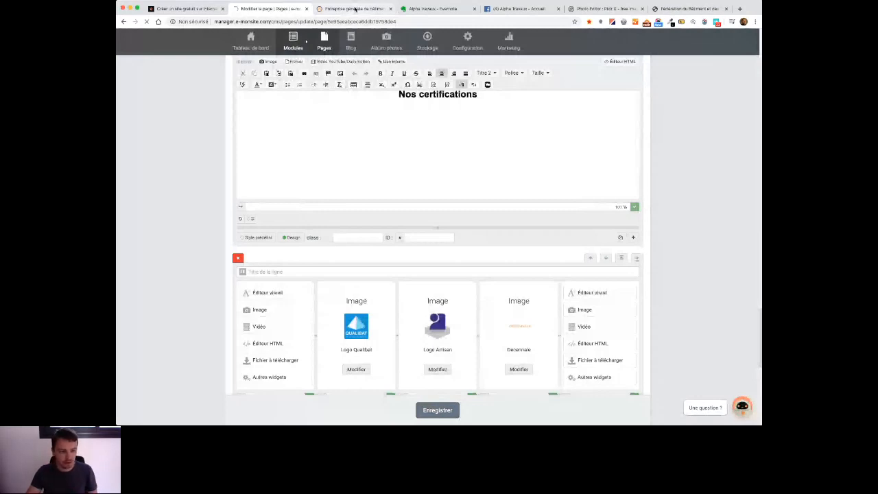
Step: Review the whole published home page, from the banner and enlarged Salon image to the "Nos certifications" section
left_click(355, 9)
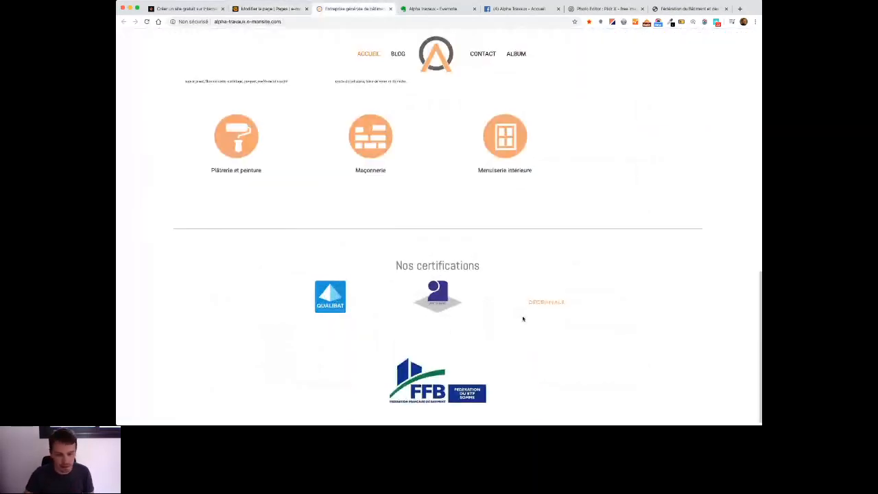
scroll(549, 308, "down", 1)
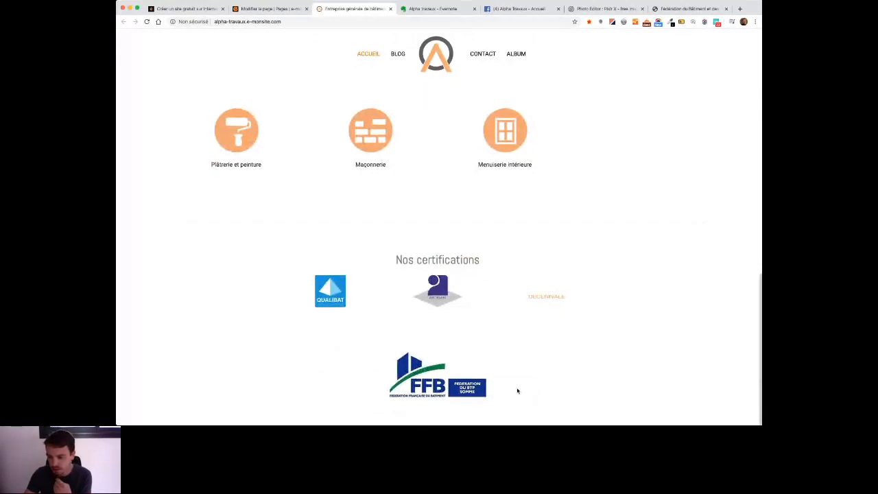
scroll(518, 391, "up", 10)
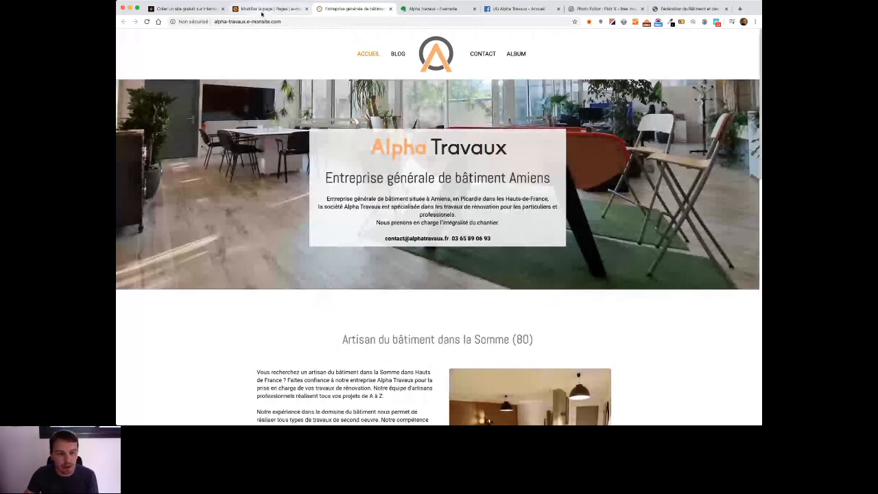
scroll(491, 263, "down", 10)
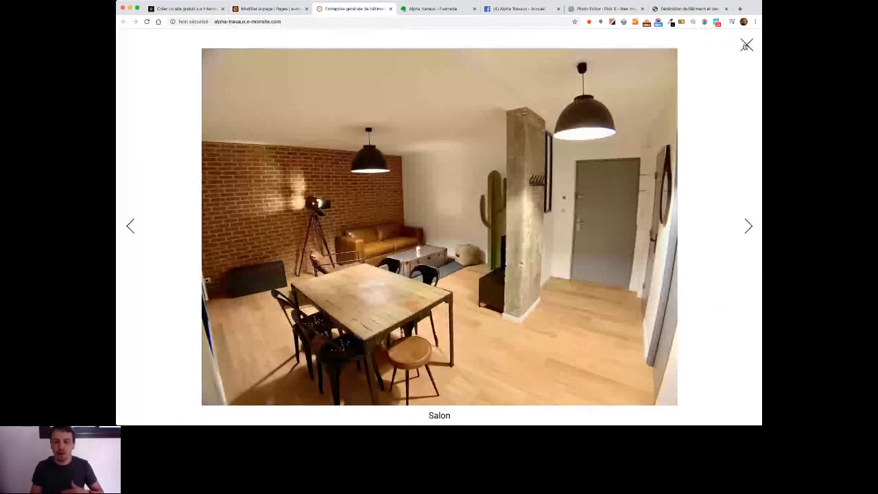
left_click(747, 45)
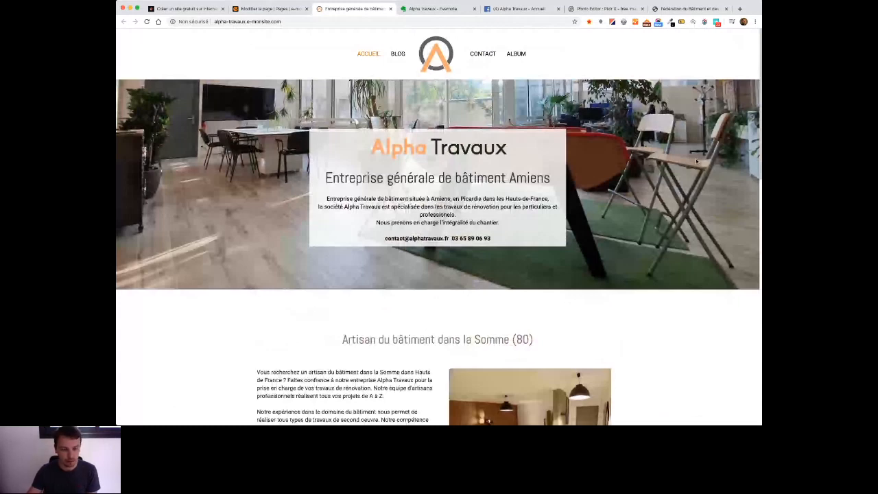
scroll(696, 161, "down", 10)
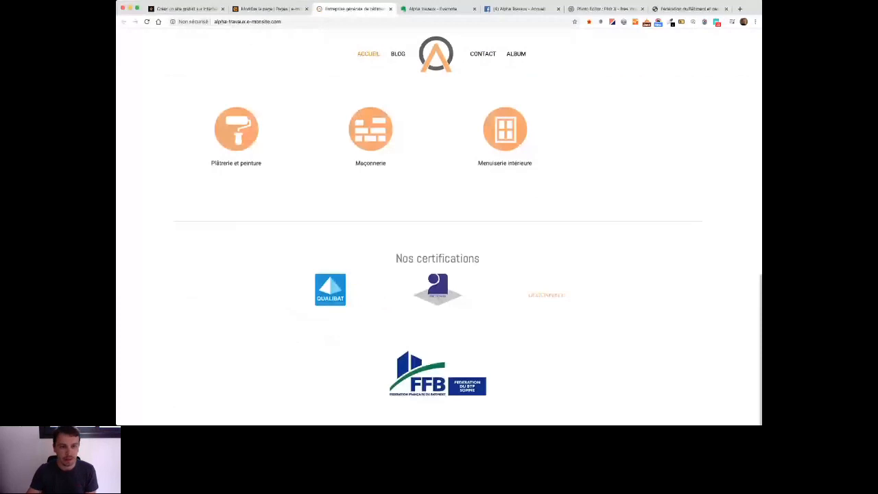
Step: Insert the Alpha Travaux title image, centred at medium size (400 x 400), in the editable zone at the bottom of the site
key("ctrl+shift+Tab")
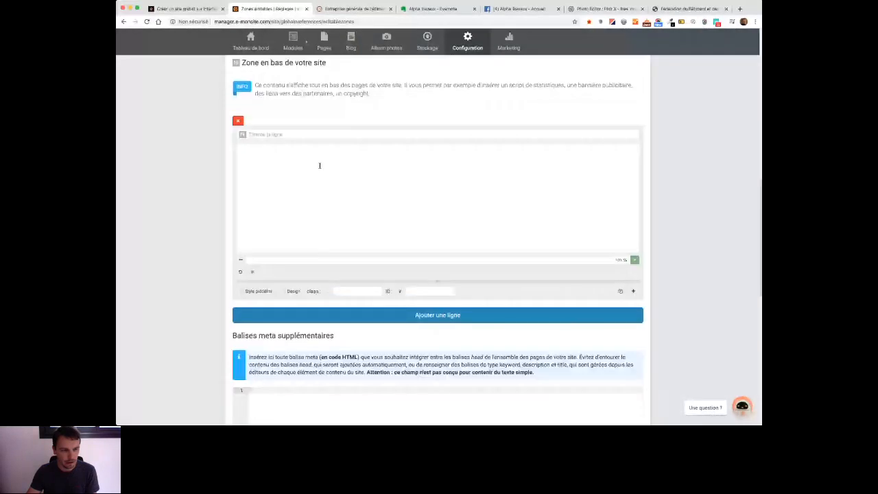
left_click(319, 165)
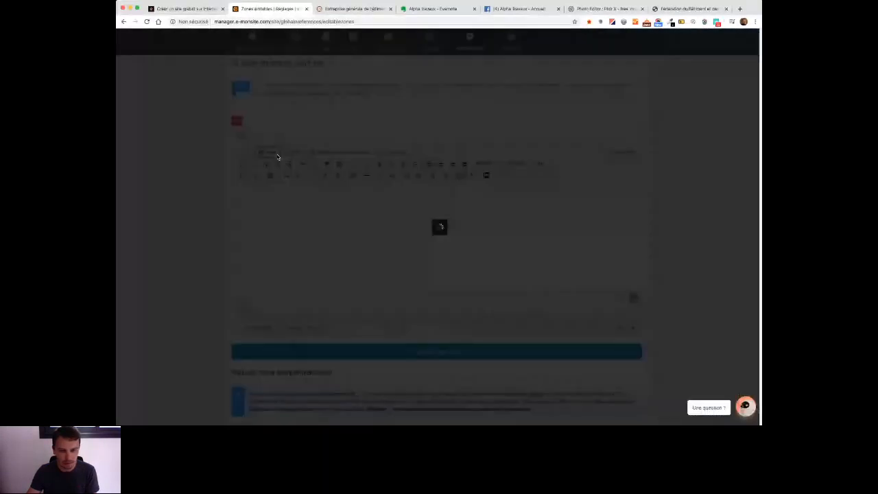
left_click(507, 252)
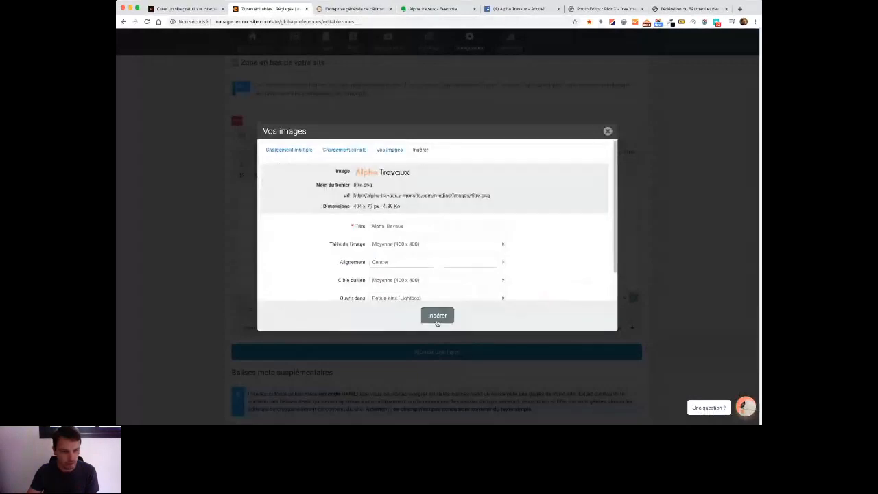
Step: Insert the Alpha Travaux logo (titre.png) centred in the bottom zone, choosing its image size and link target, and check it on the live site
left_click(405, 244)
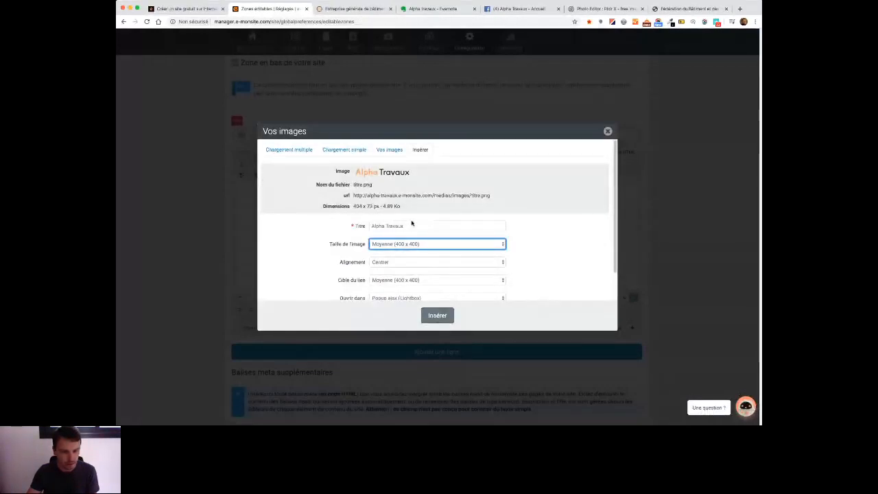
left_click(412, 223)
left_click(410, 279)
left_click(440, 323)
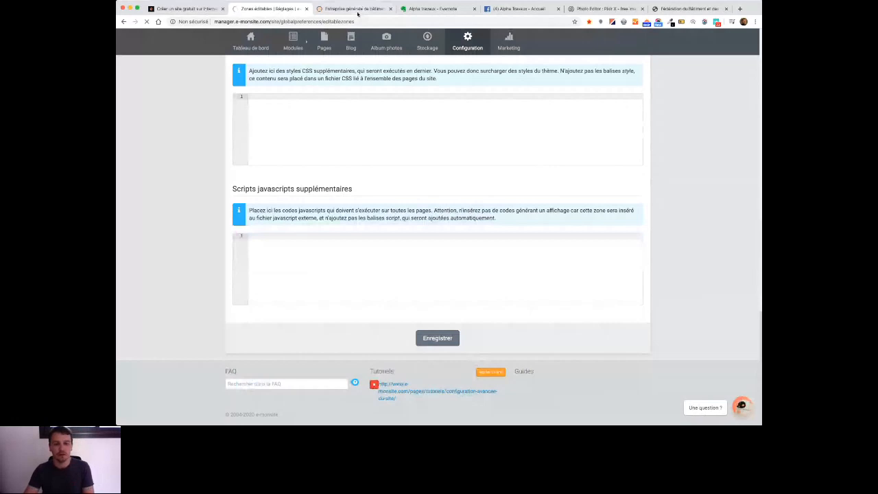
left_click(355, 10)
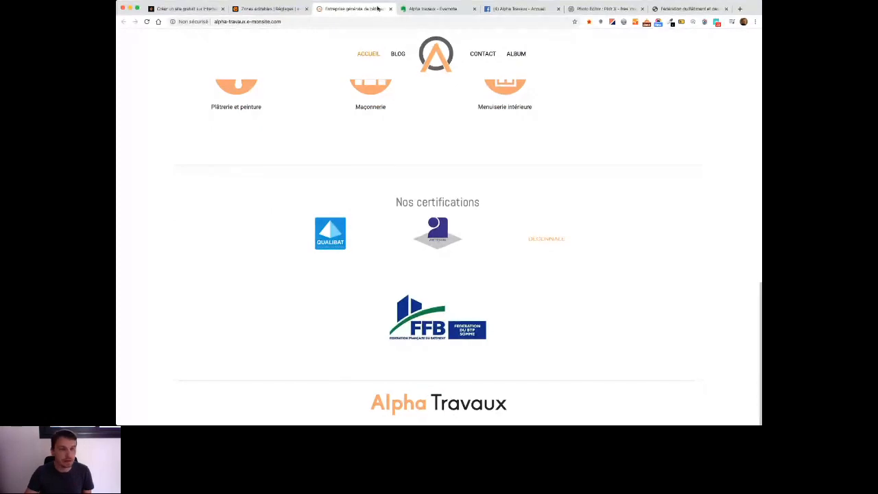
left_click(263, 7)
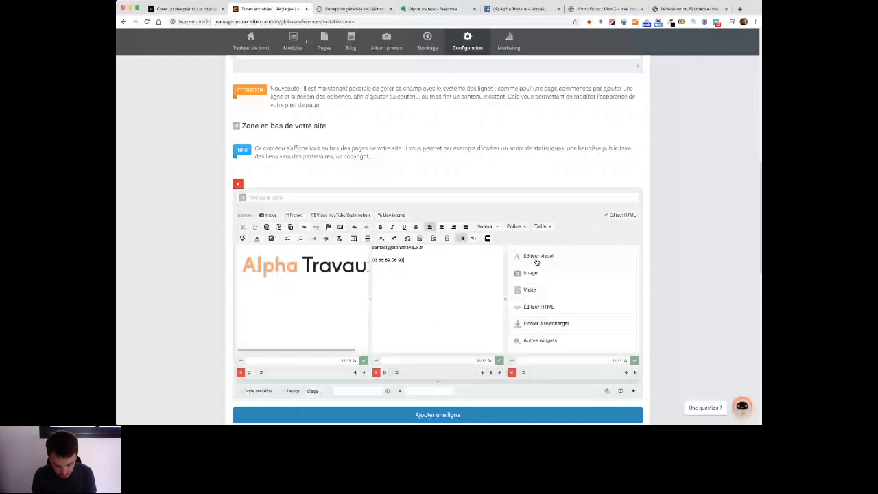
Step: Add a visual editor block containing "Mentions légales" in the third column of the bottom zone
left_click(537, 261)
type("ales")
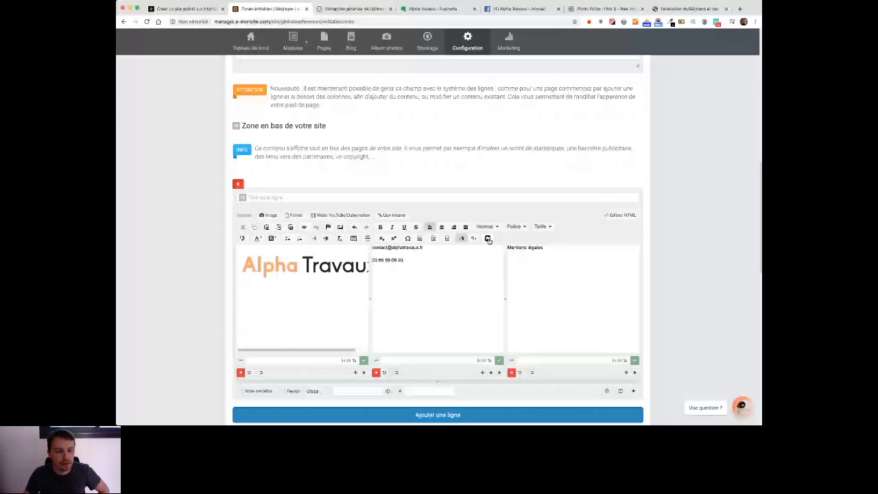
Step: Insert the Facebook Square FontAwesome icon at 80px below "Mentions légales"
left_click(488, 238)
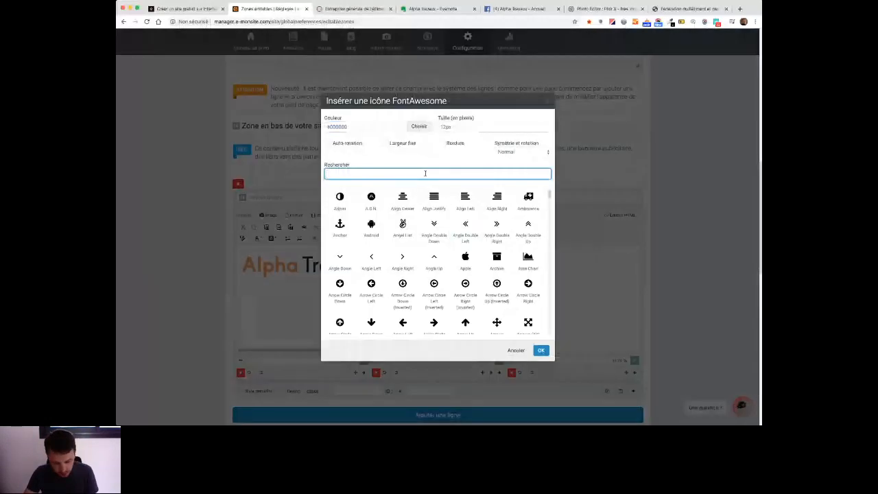
type("face")
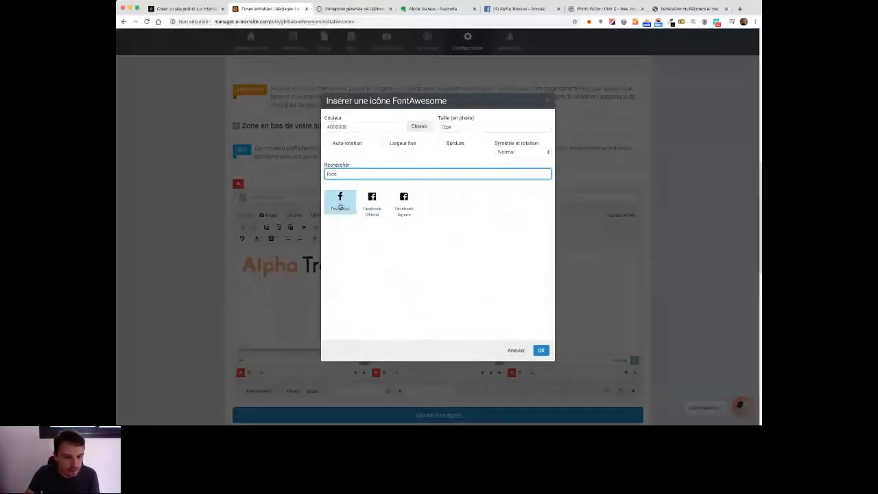
left_click(409, 211)
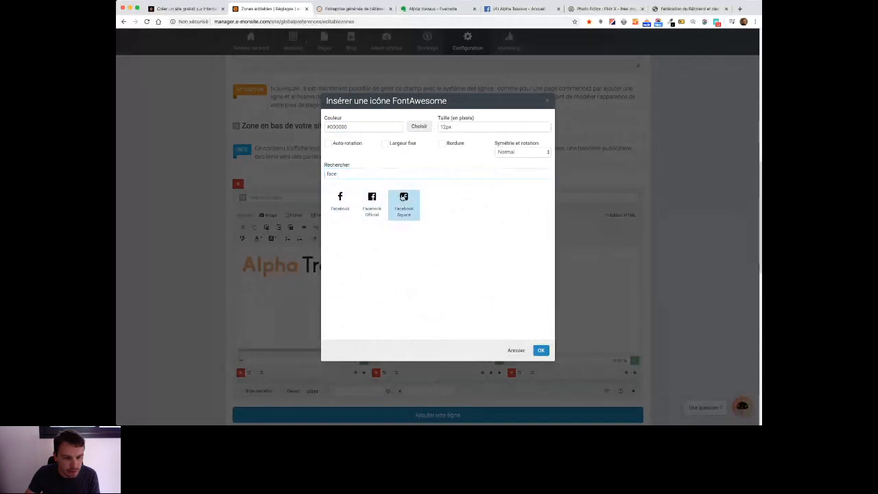
left_click(444, 127)
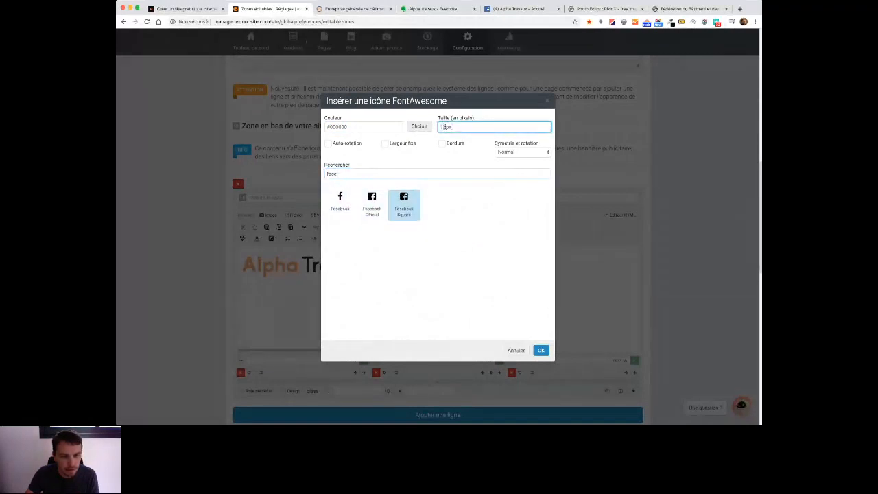
key("BackSpace")
key("BackSpace")
type("80")
left_click(444, 155)
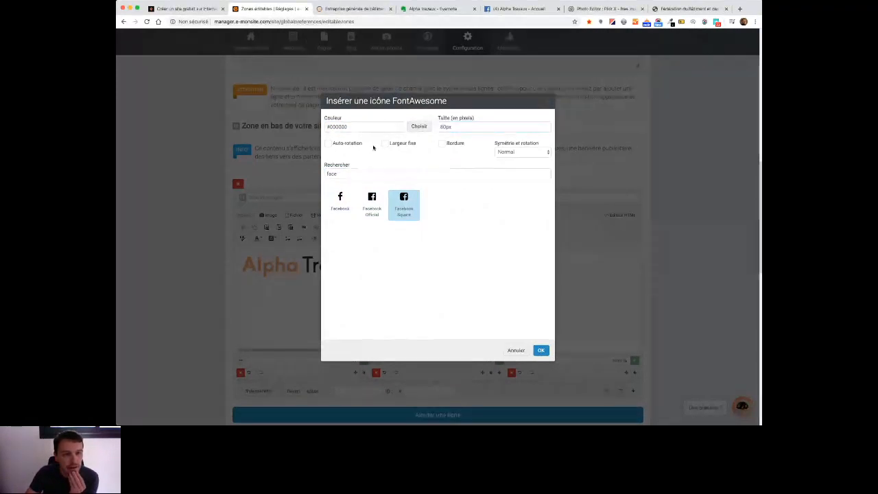
left_click(354, 127)
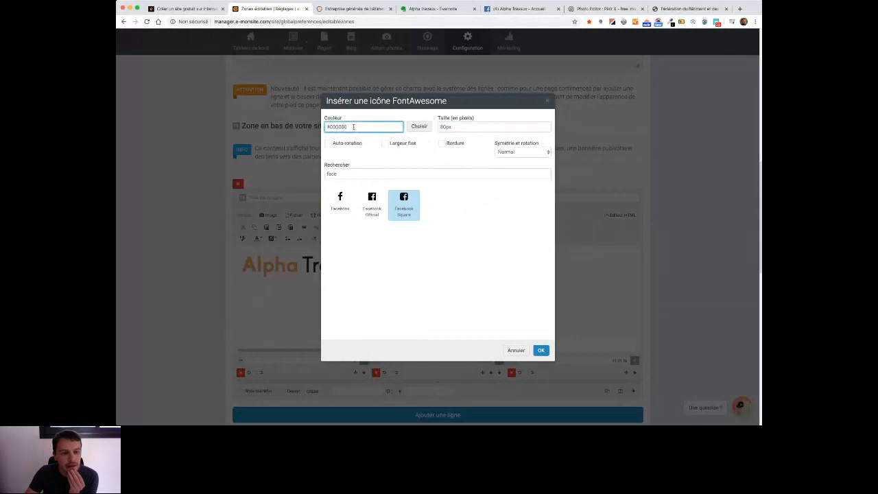
left_click(541, 351)
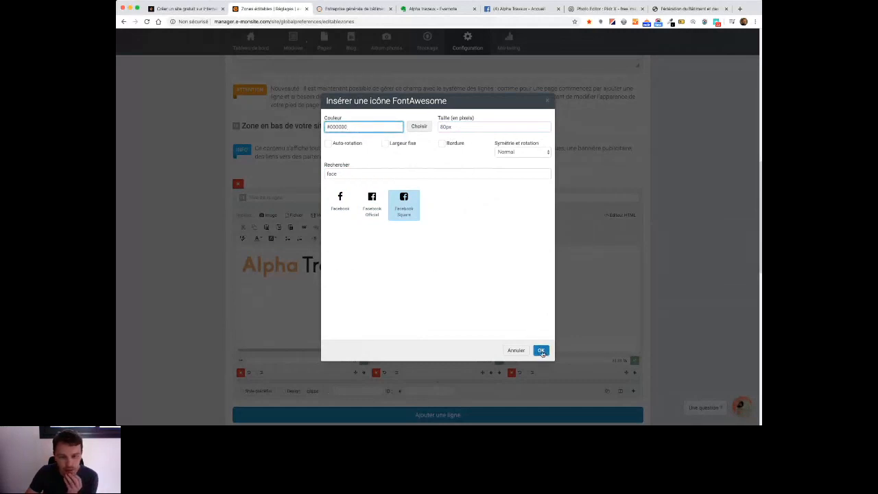
left_click(542, 351)
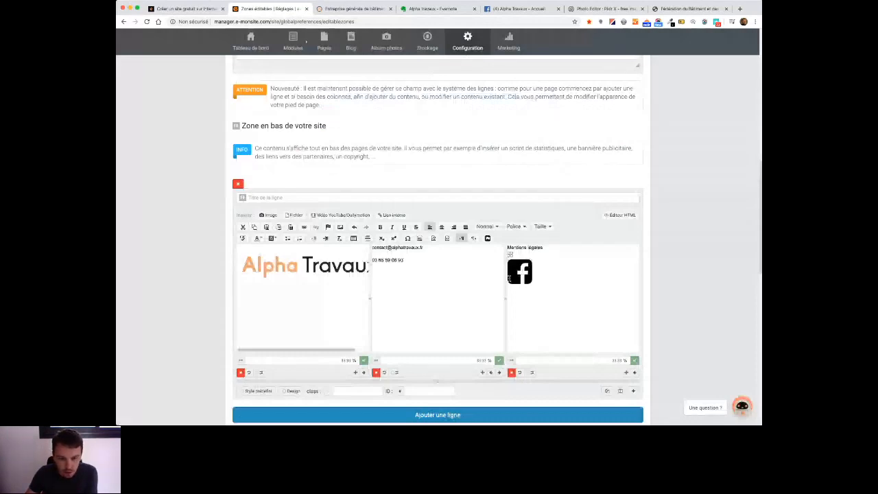
Step: Link the Facebook icon to the company's Facebook page, save, and view the footer on the live site
left_click(304, 227)
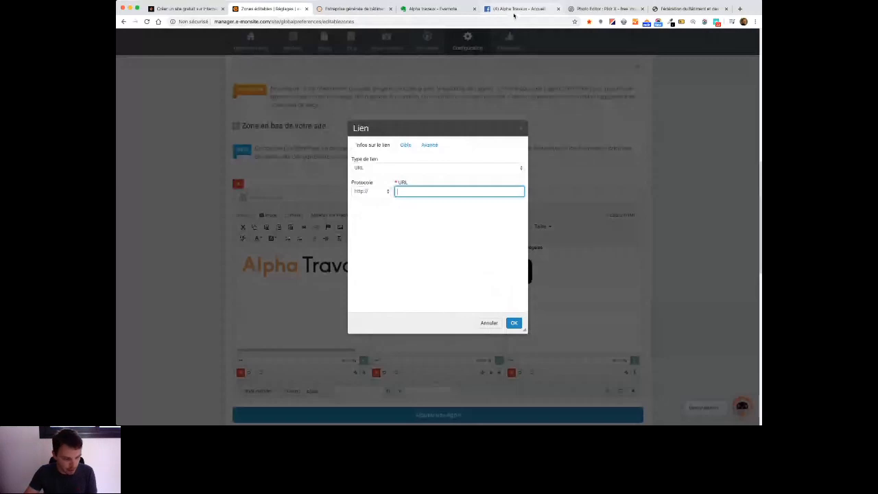
left_click(353, 9)
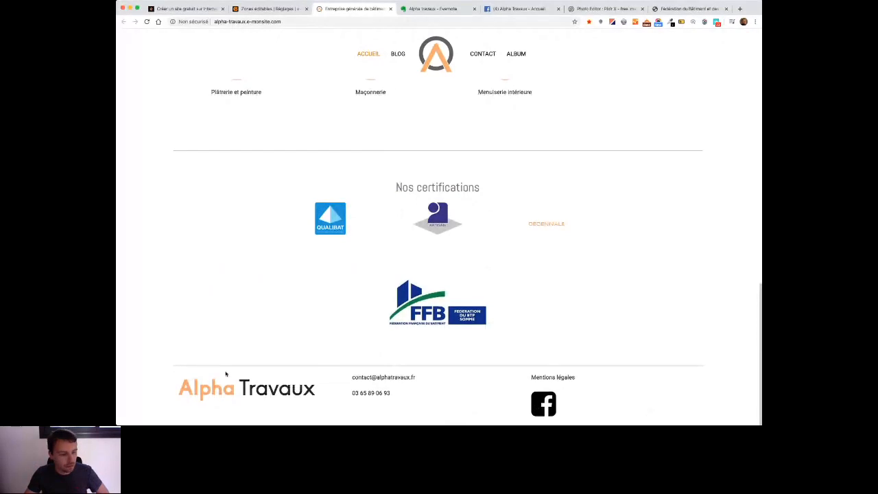
Step: In the theme customization's footer section, set the width to "Égale à la largeur de la fenêtre" and enable "Marge inférieure"
left_click(264, 14)
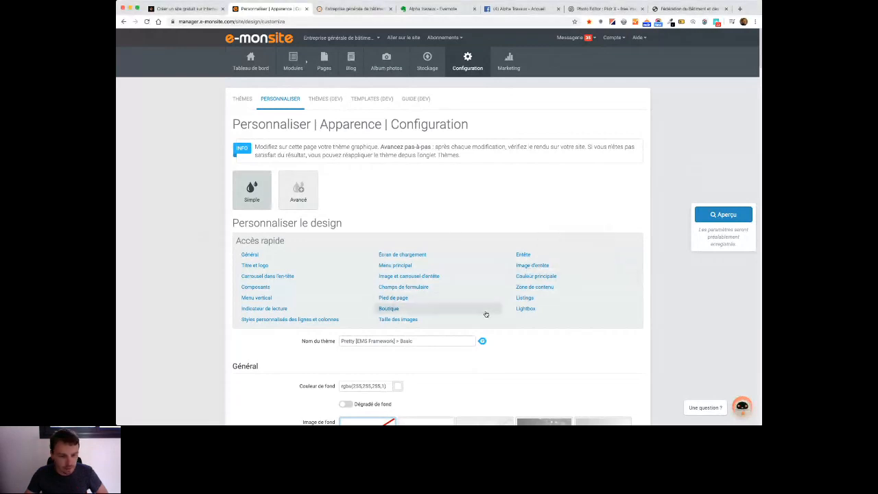
left_click(389, 300)
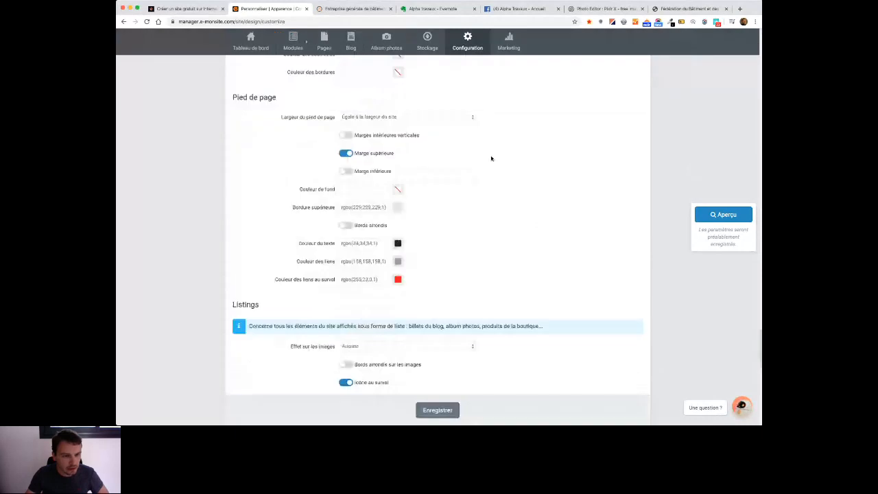
left_click(371, 118)
left_click(381, 125)
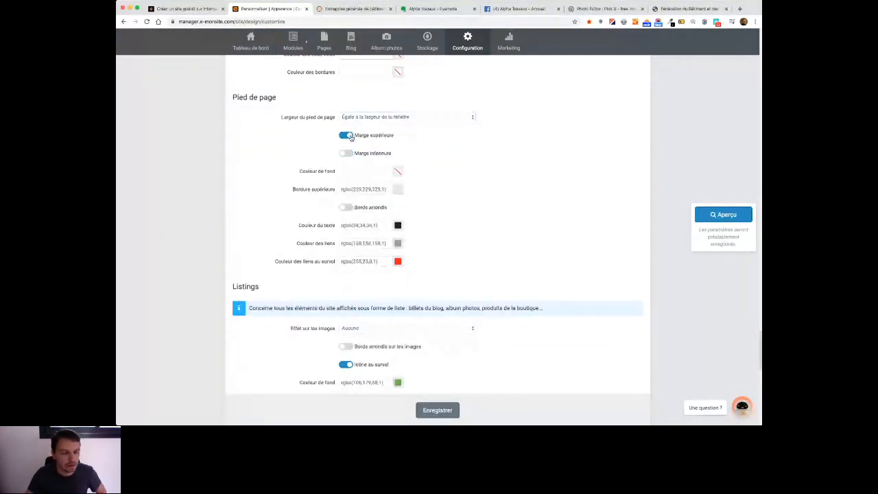
left_click(344, 153)
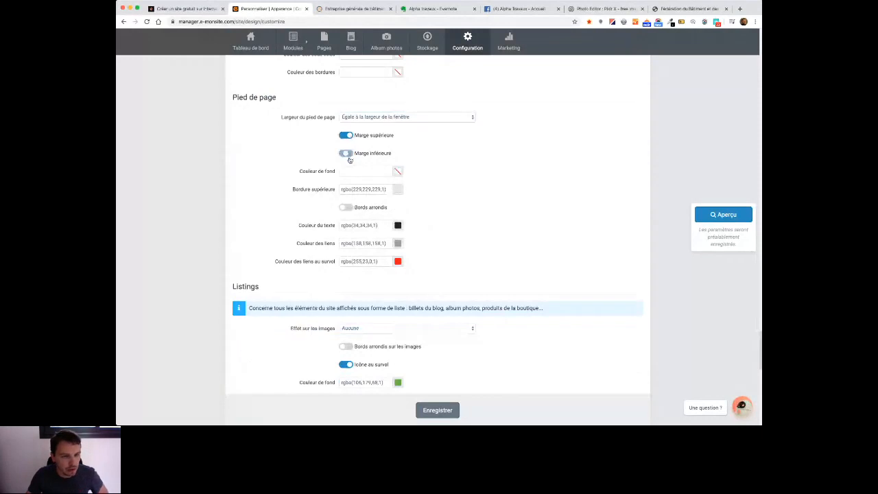
Step: Set the footer's background colour to rgba(158,158,158,1) by copying the value of its link colour
scroll(590, 237, "down", 1)
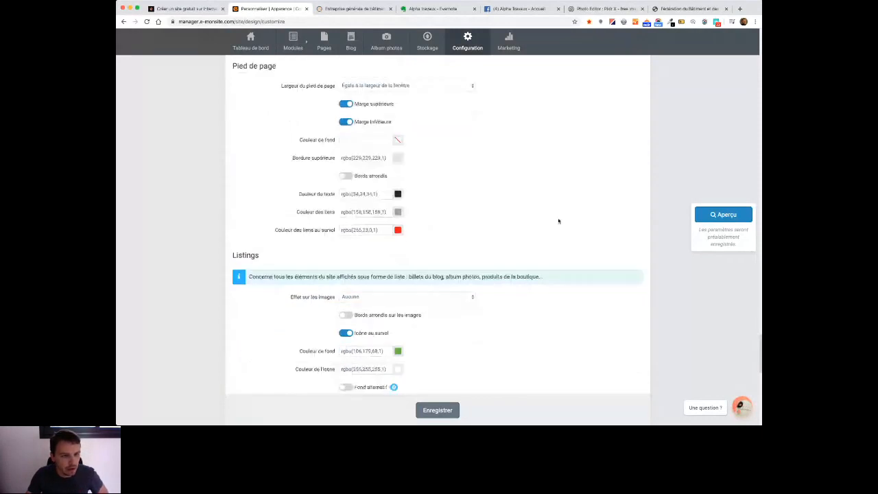
left_click(365, 139)
key("super+v")
key("super+z")
left_click(369, 158)
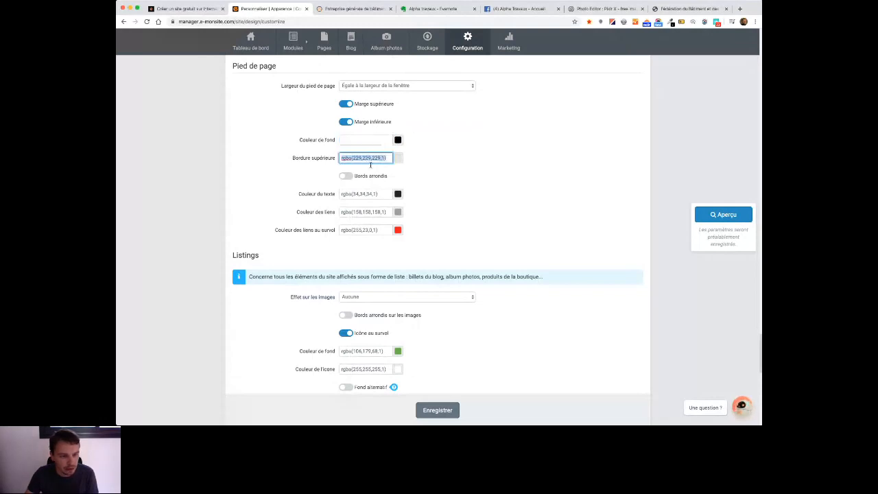
left_click(364, 211)
key("super+c")
left_click(373, 140)
key("super+v")
left_click(433, 147)
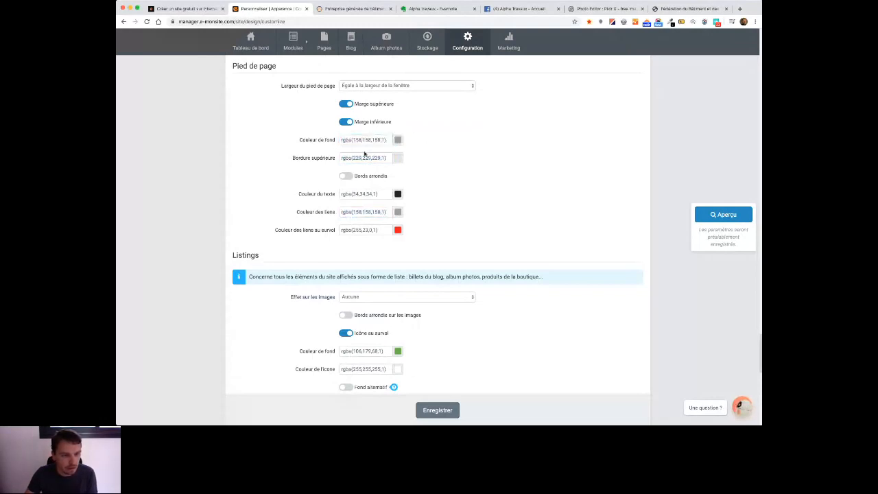
Step: Look at the footer on the live site and set its top border colour to none
left_click(340, 11)
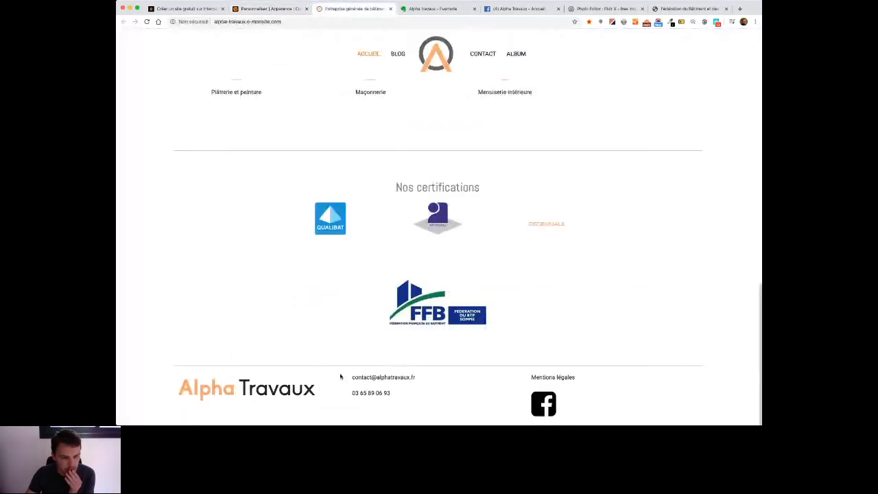
left_click(277, 12)
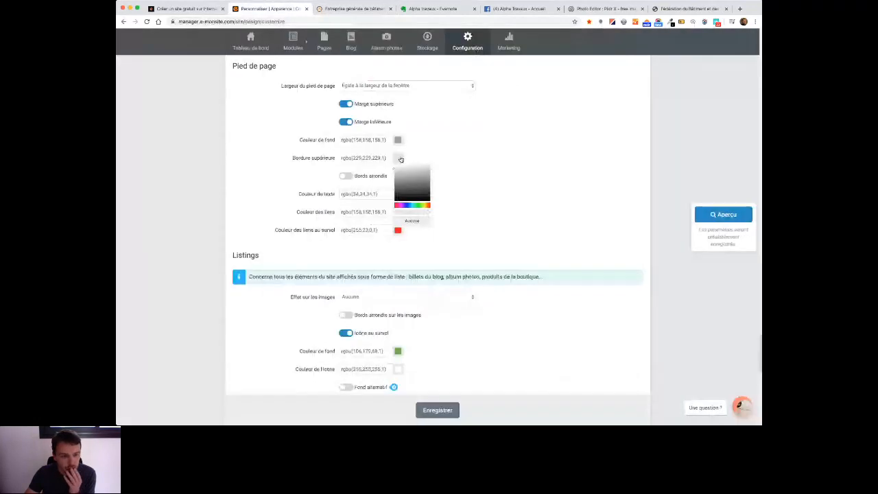
left_click(411, 221)
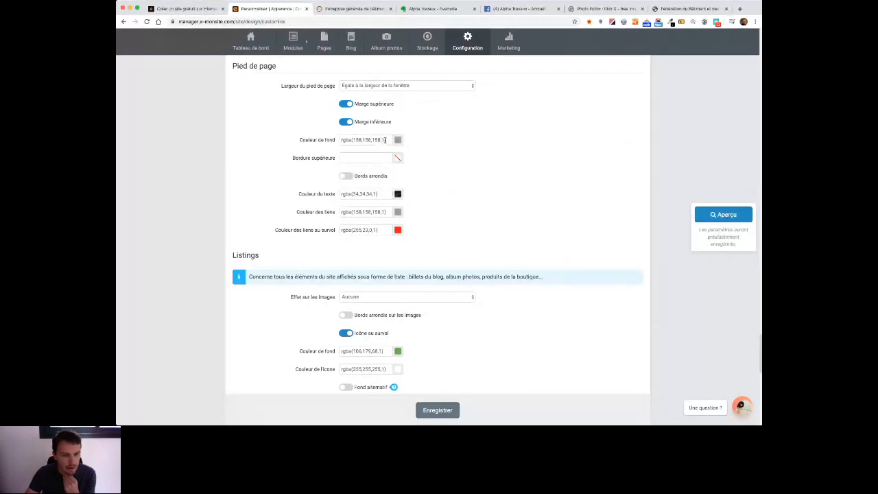
Step: Darken the footer's background colour to rgba(89,89,89,1)
left_click(396, 140)
left_click_drag(395, 160, 394, 173)
left_click(455, 183)
Step: Set the footer's text colour and link colour to white, rgba(255,255,255,1)
left_click(398, 193)
left_click(395, 201)
left_click(459, 186)
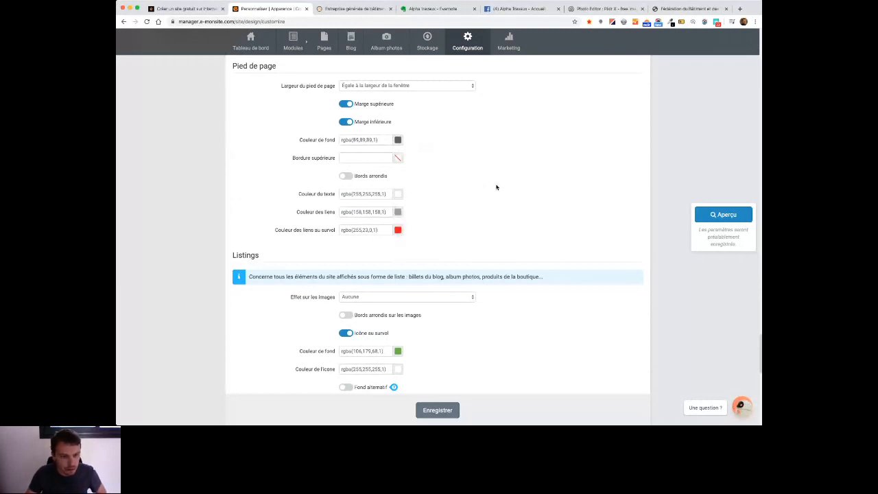
left_click(397, 212)
left_click(396, 222)
left_click(461, 242)
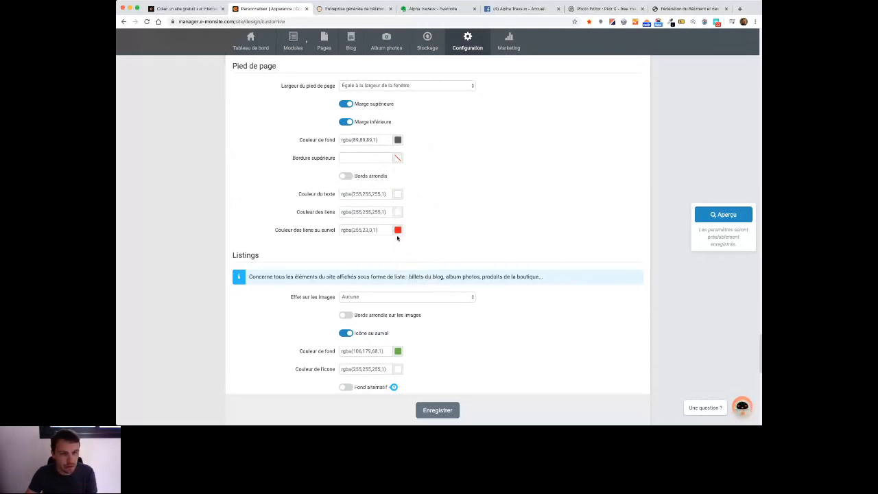
Step: Set the footer's link hover colour to white, rgba(255,255,255,1), and save the theme settings
scroll(494, 228, "up", 20)
scroll(495, 228, "down", 20)
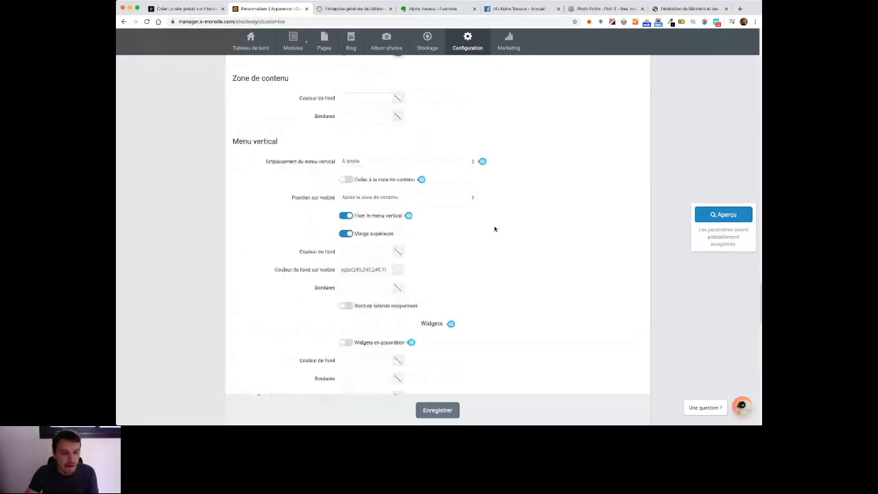
scroll(494, 229, "down", 3)
scroll(428, 226, "up", 3)
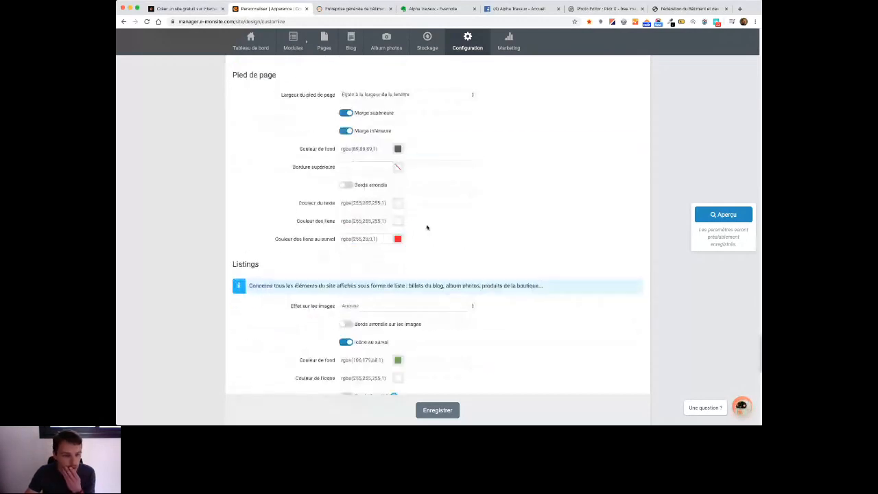
left_click(398, 239)
left_click(396, 247)
left_click(485, 224)
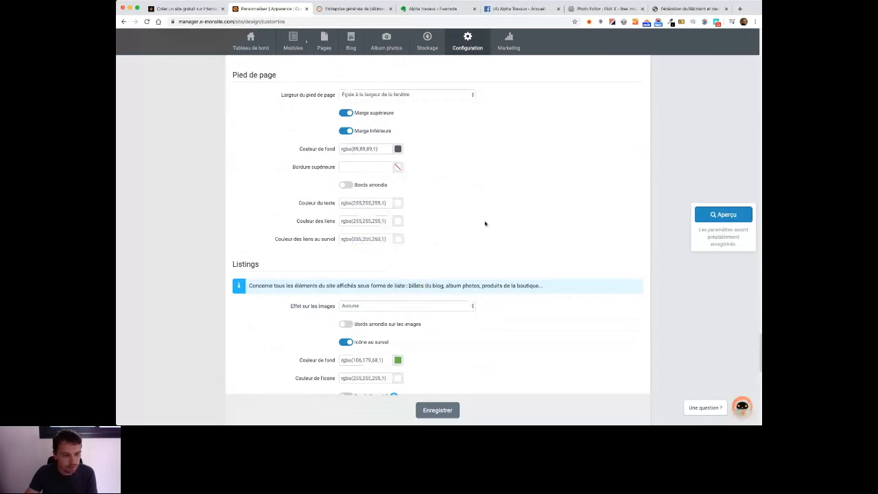
scroll(501, 199, "down", 10)
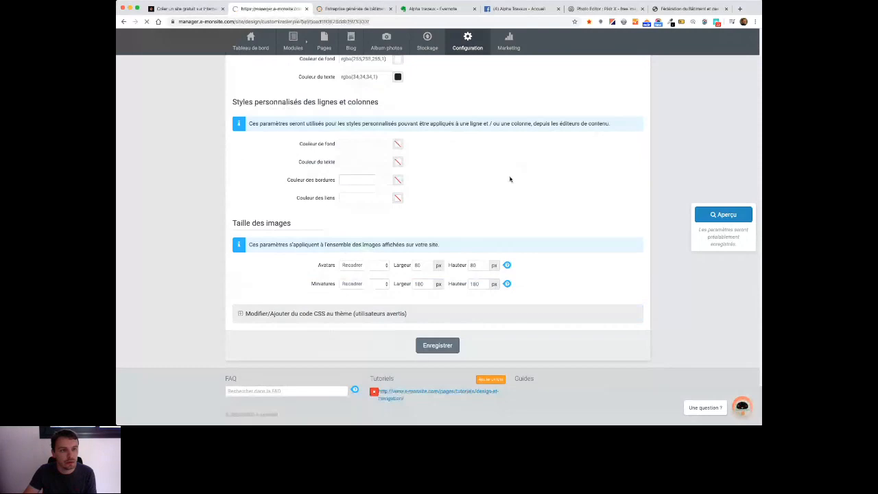
Step: Check the restyled footer on the live site and test the Facebook icon's link, returning to the site
key("ctrl+Tab")
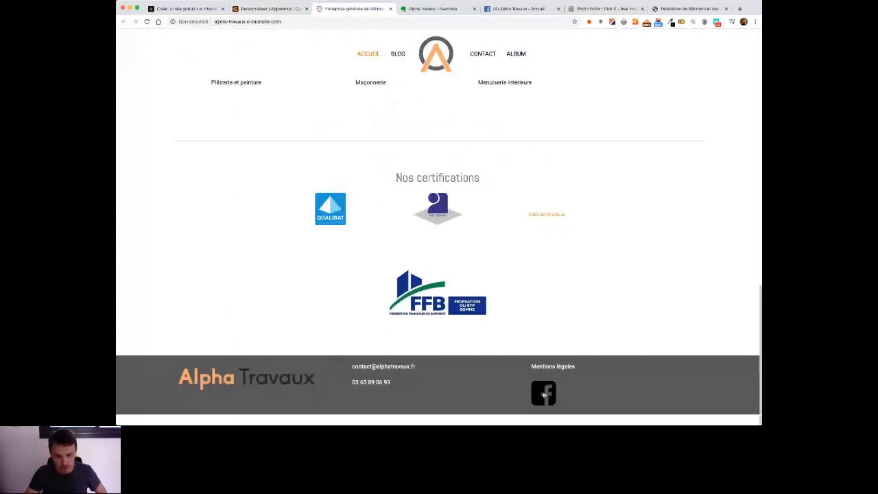
left_click_drag(577, 367, 531, 367)
left_click_drag(355, 382, 472, 396)
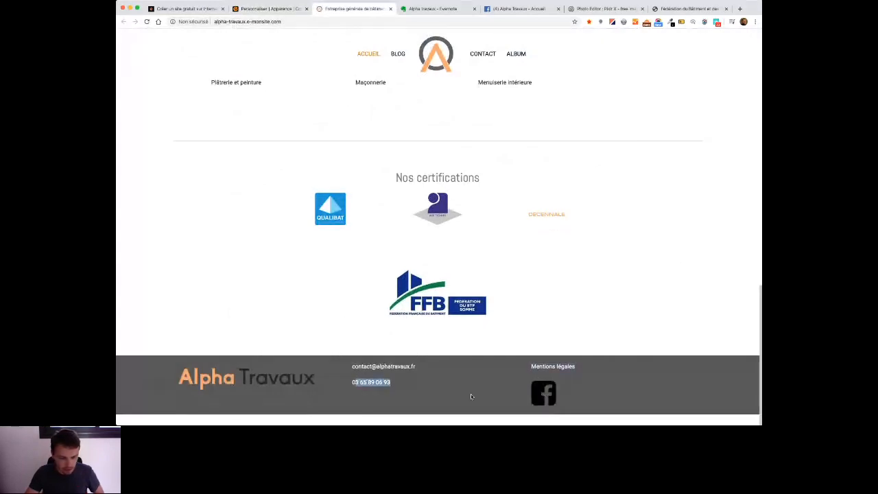
left_click(535, 402)
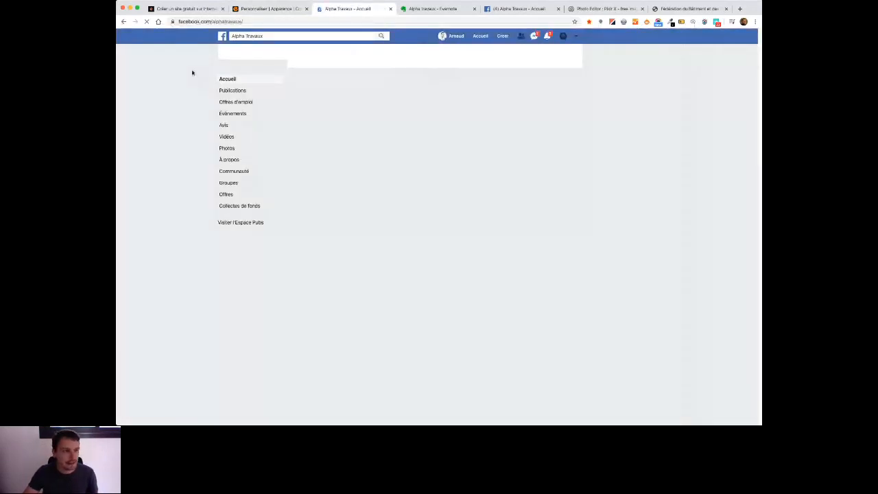
left_click(123, 22)
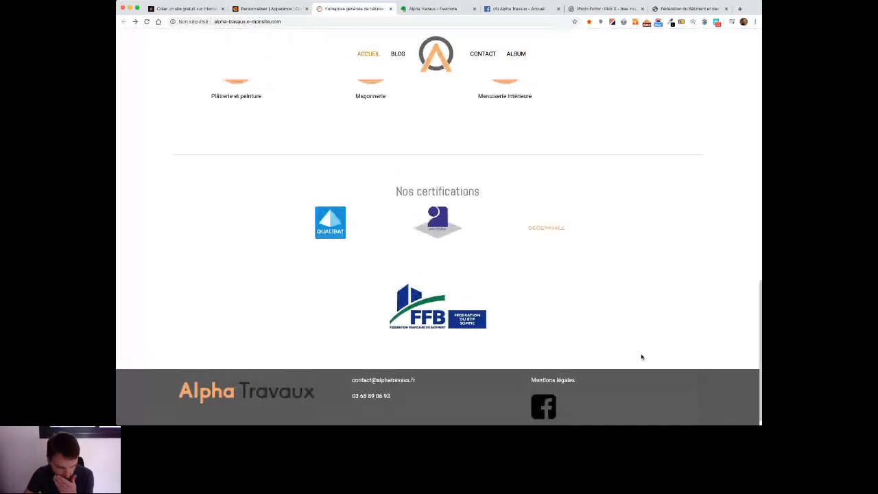
Step: Look over the live home page's certifications and footer, and move the "Nos produits" page to the trash in the site manager
scroll(642, 357, "down", 1)
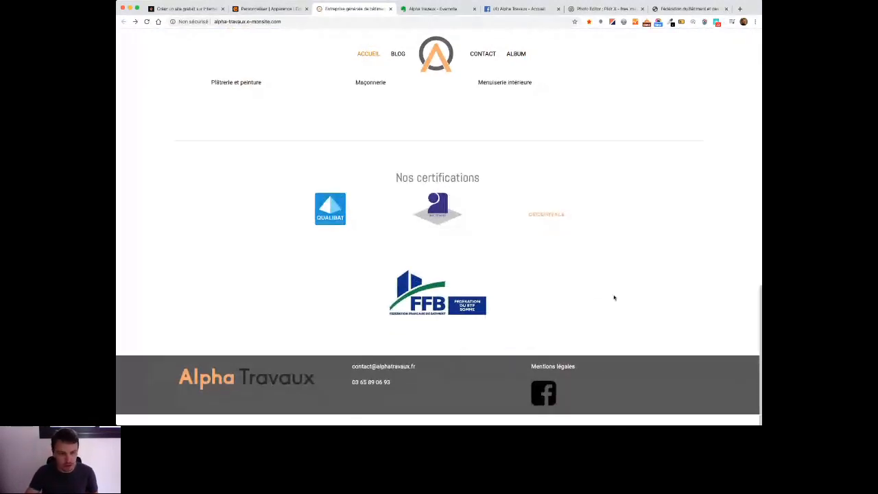
scroll(658, 321, "up", 2)
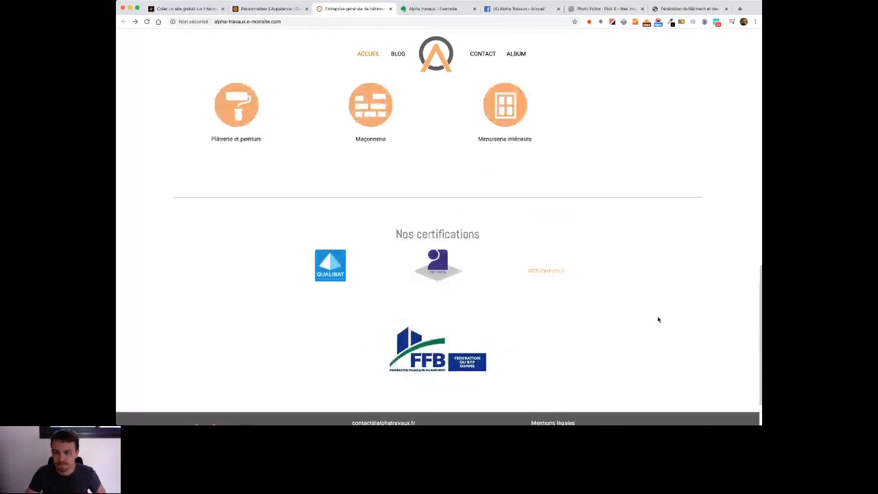
key("ctrl+shift+Tab")
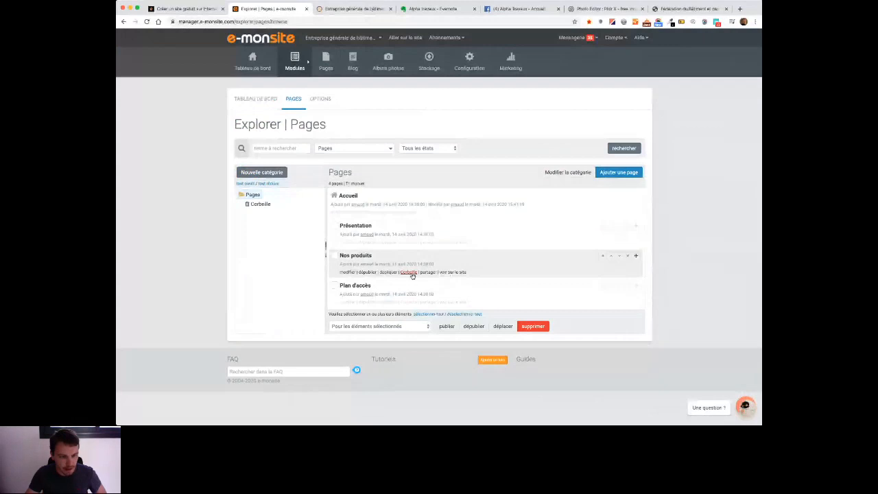
left_click(409, 273)
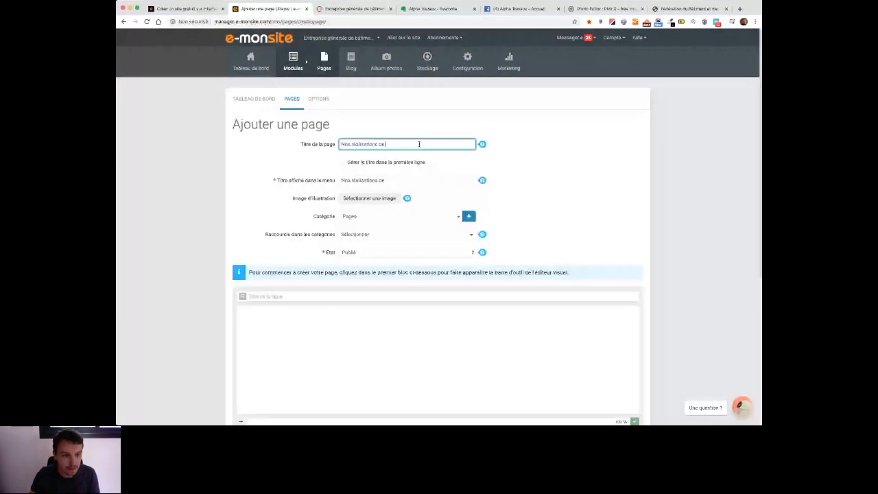
Step: Title the new page "Nos réalisations en rénovation" and shorten its menu title to "Nos réalisations"
type("rénovation")
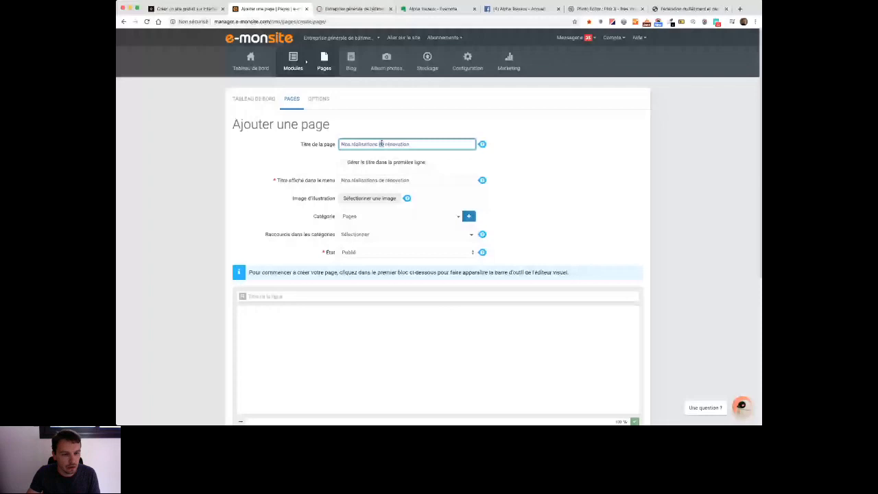
double_click(380, 144)
type("en")
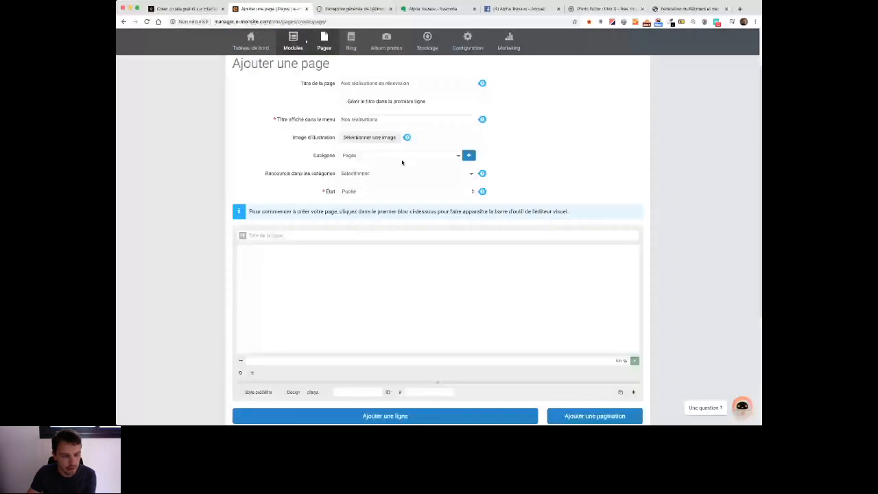
Step: Add a second column to the new page's row, reset the first block to the content type choice, and save the page
scroll(639, 333, "down", 3)
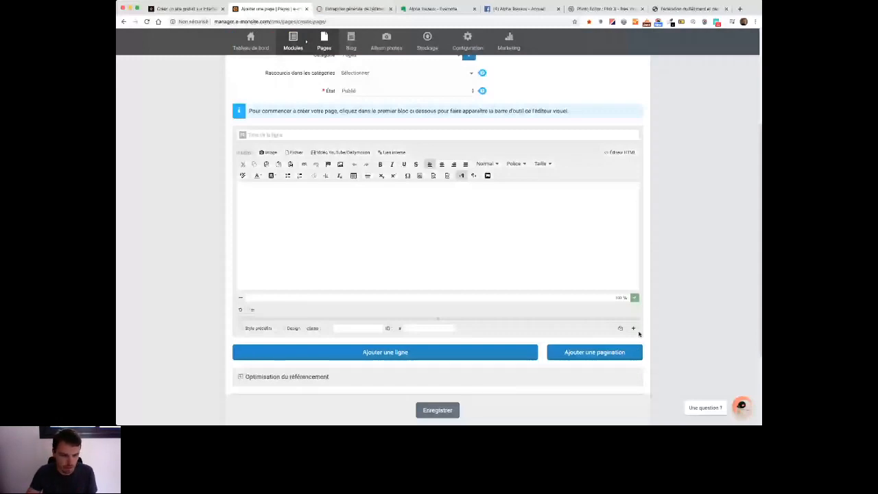
left_click(634, 329)
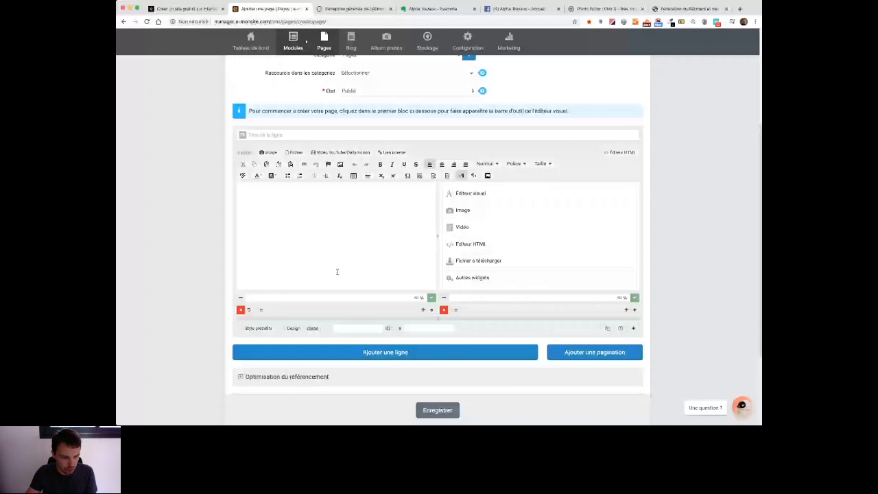
left_click(248, 310)
scroll(580, 399, "up", 1)
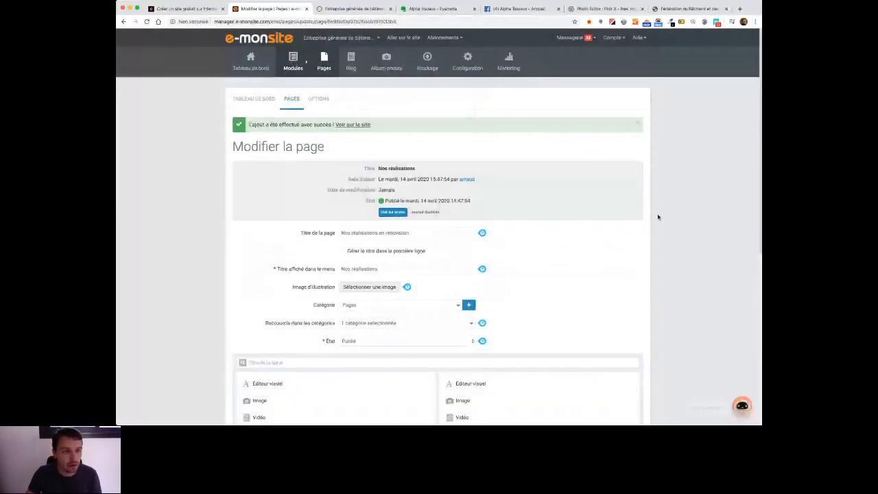
Step: Check the live site's Contact page and start a new contact form in the Contact module
left_click(344, 10)
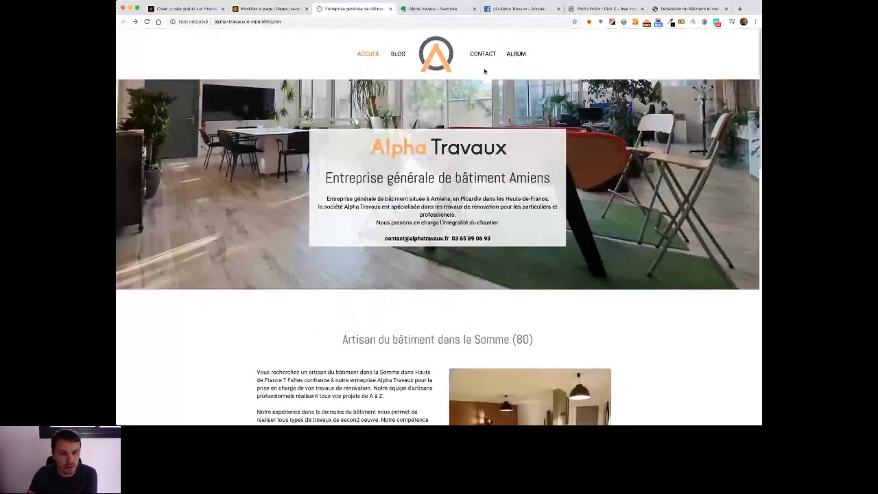
left_click(482, 55)
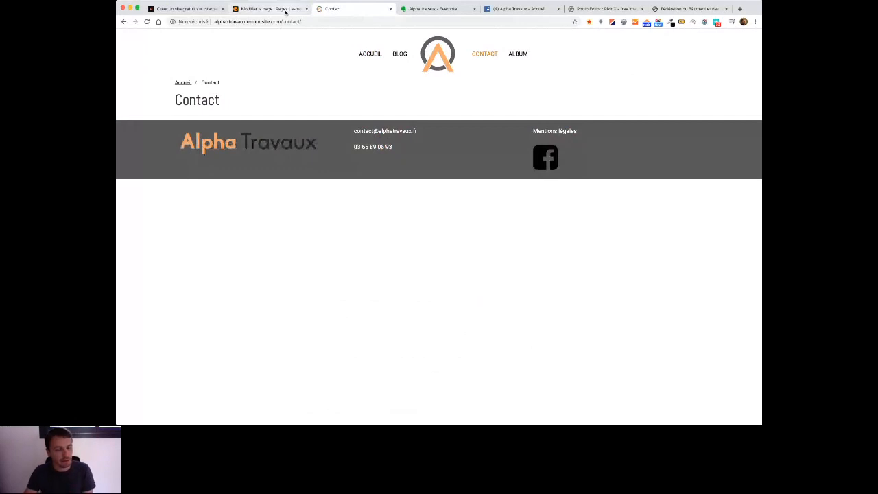
left_click(286, 10)
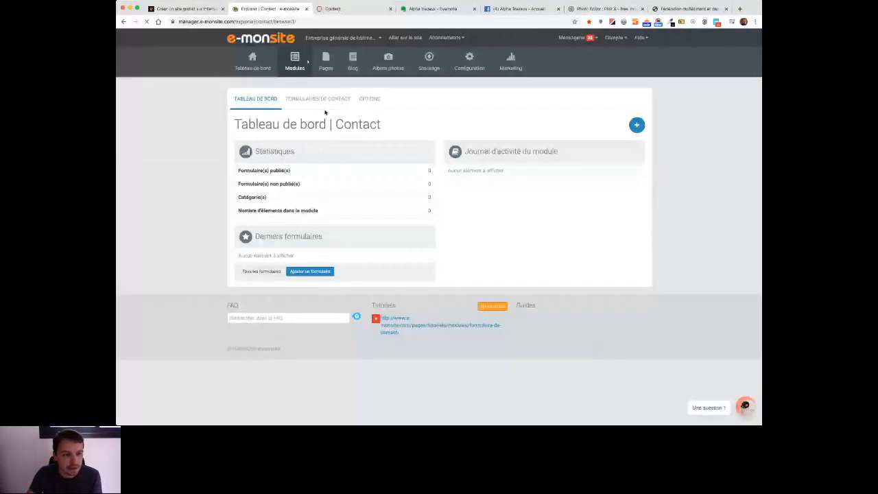
left_click(321, 100)
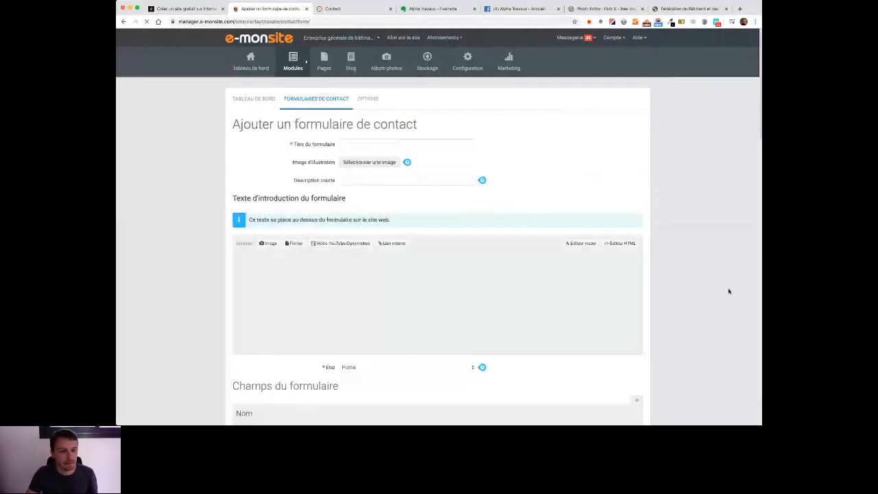
Step: Title the contact form "Etudes et Devis" and insert the existing quote-request text as its introduction
scroll(402, 111, "down", 1)
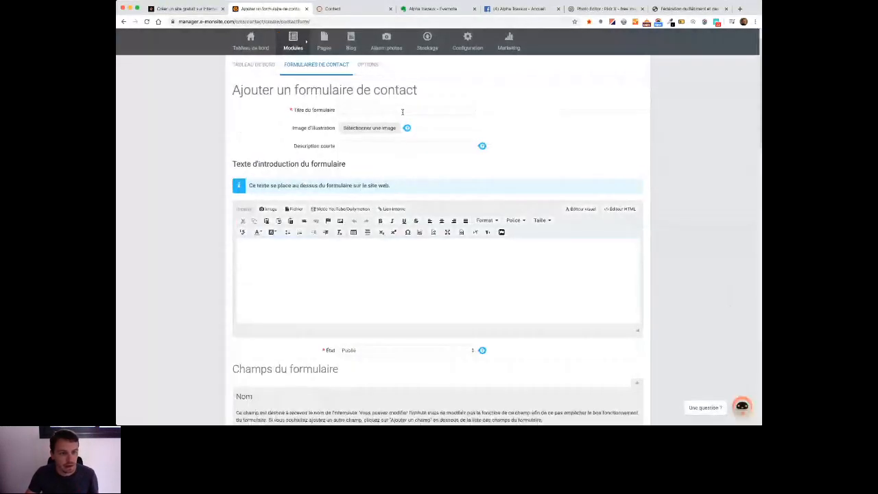
left_click(372, 109)
type("cont")
key("BackSpace")
key("BackSpace")
key("BackSpace")
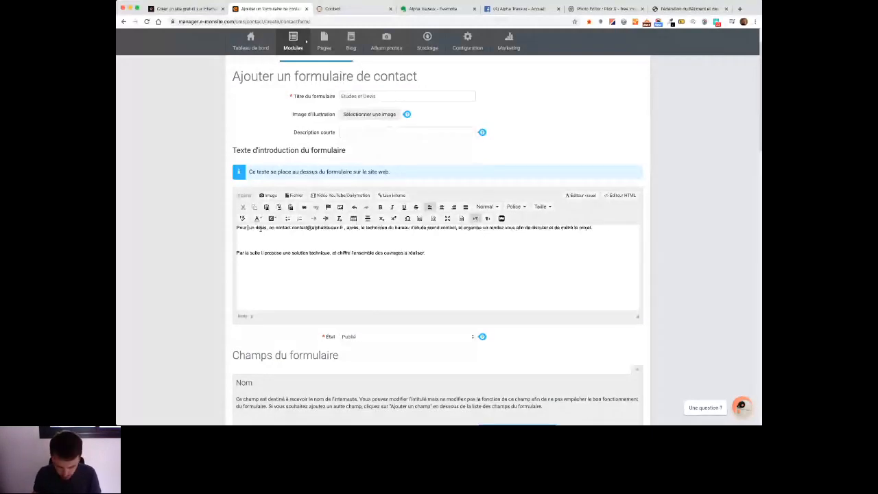
Step: Insert "obtenir" after "Pour" in the introduction's first sentence and remove the word "on" before "contact"
type("ob")
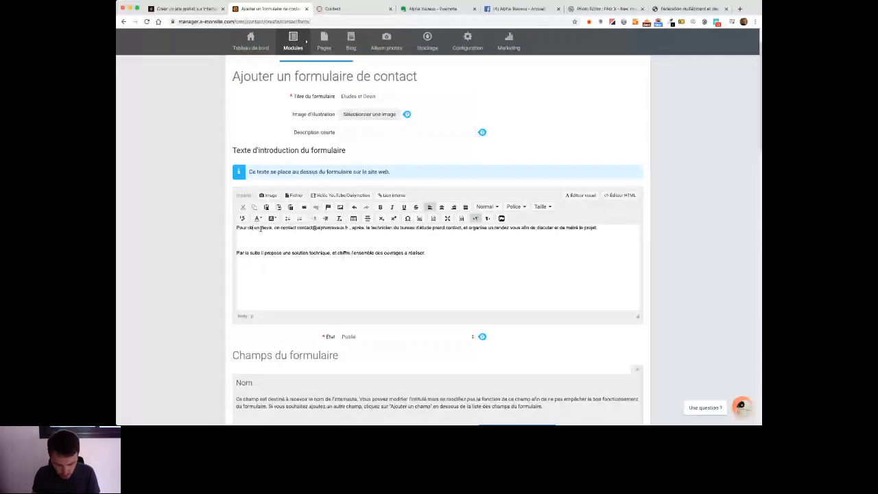
type("tenir")
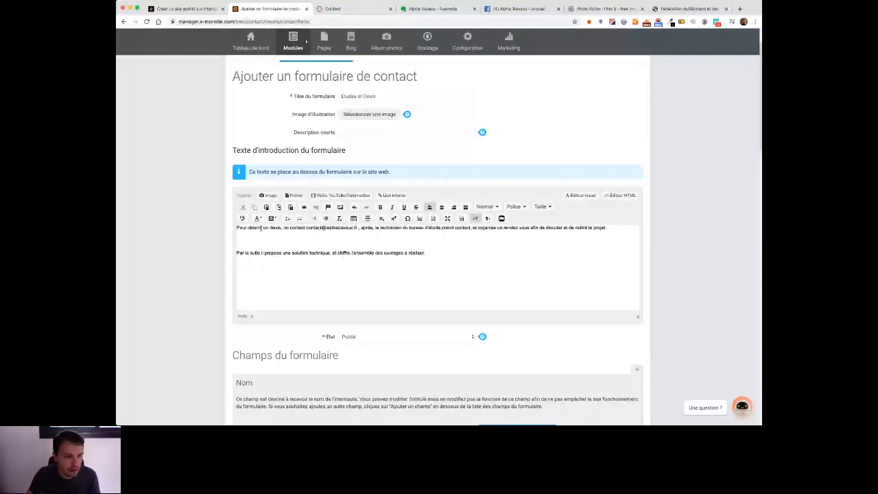
double_click(286, 229)
key("BackSpace")
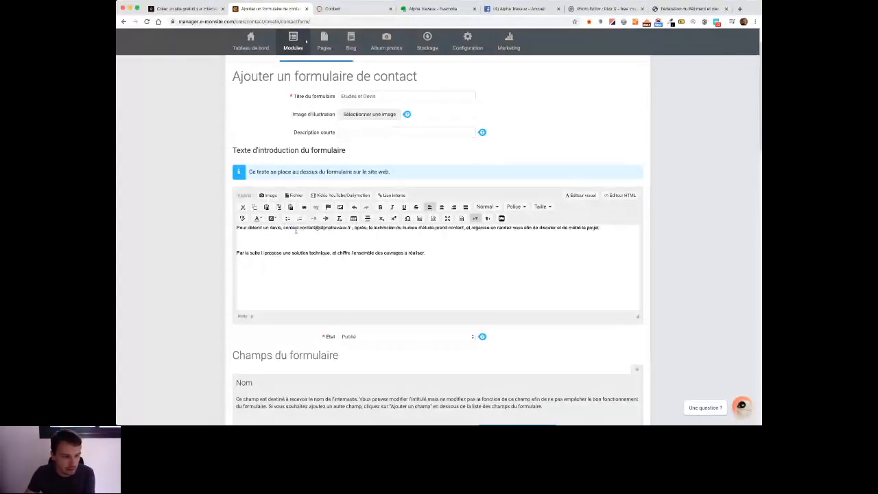
Step: Replace "contact" and the e-mail address in the first sentence with "contactez-nous via ce formulaire"
left_click(298, 229)
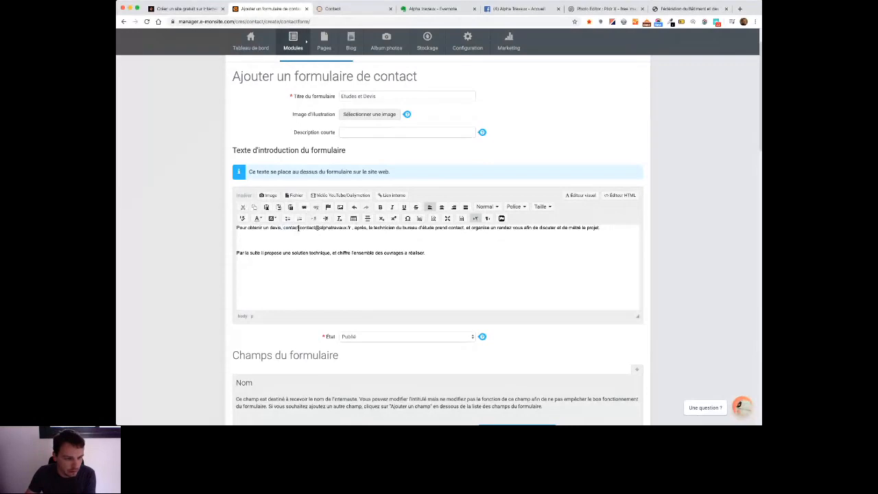
type("ez-nous")
key("Delete")
key("Delete")
key("Delete")
key("Delete")
key("Delete")
key("Delete")
key("Delete")
key("Delete")
key("Delete")
key("Delete")
key("Delete")
key("Delete")
key("Delete")
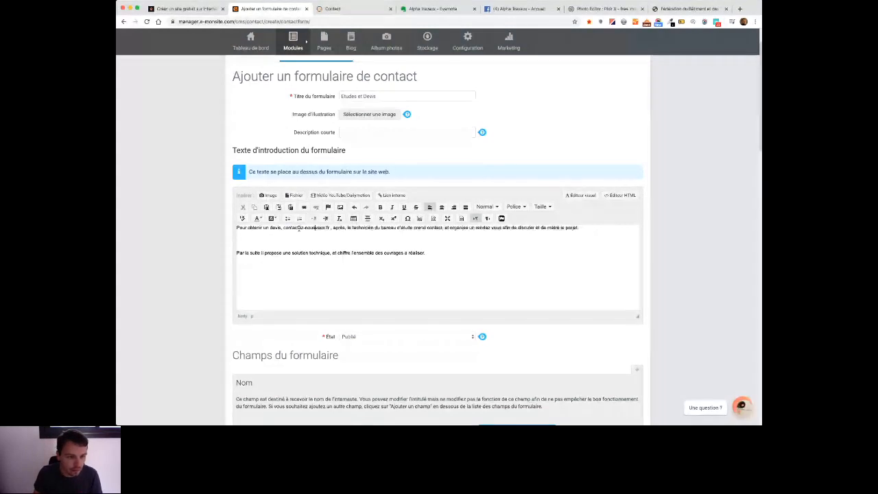
key("Delete")
key("Delete")
key("Delete")
key("Delete")
key("Delete")
key("Delete")
key("Delete")
type("via ce formulai")
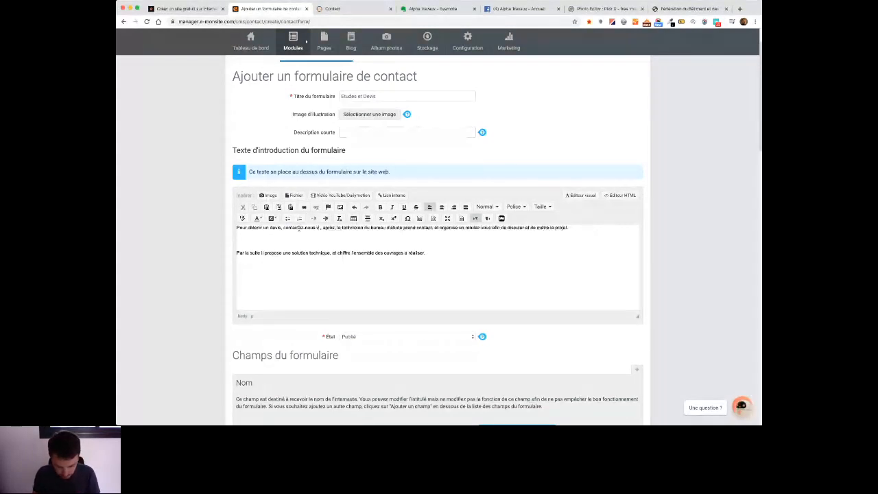
type("re")
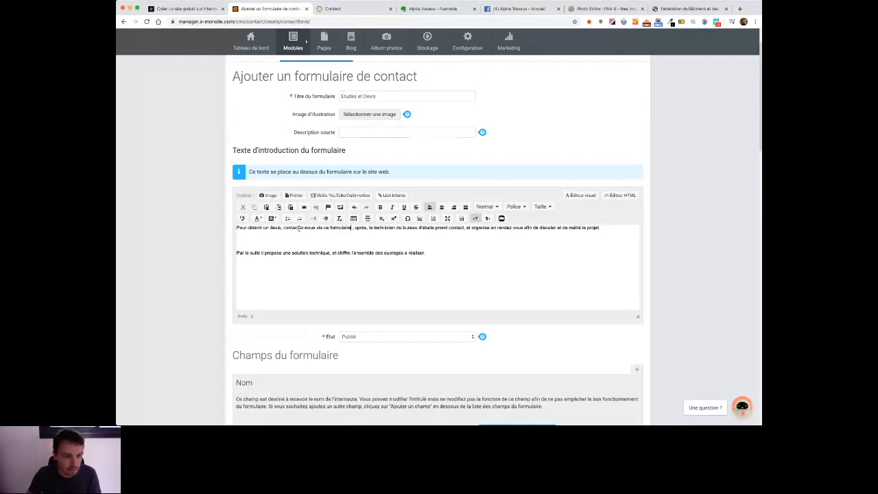
Step: Replace "après, le" with "notre" before "technicien du bureau d'étude" in the introduction
double_click(361, 228)
key("BackSpace")
key("Delete")
key("Delete")
key("Delete")
key("Delete")
type("notre")
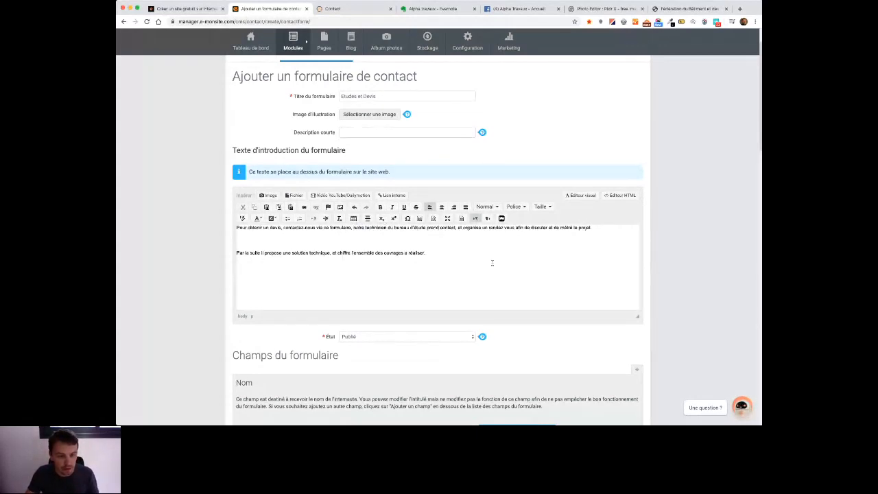
Step: Reword the technician clause to "prendra contact avec vous afin d'organiser un rendez vous"
type(" ra")
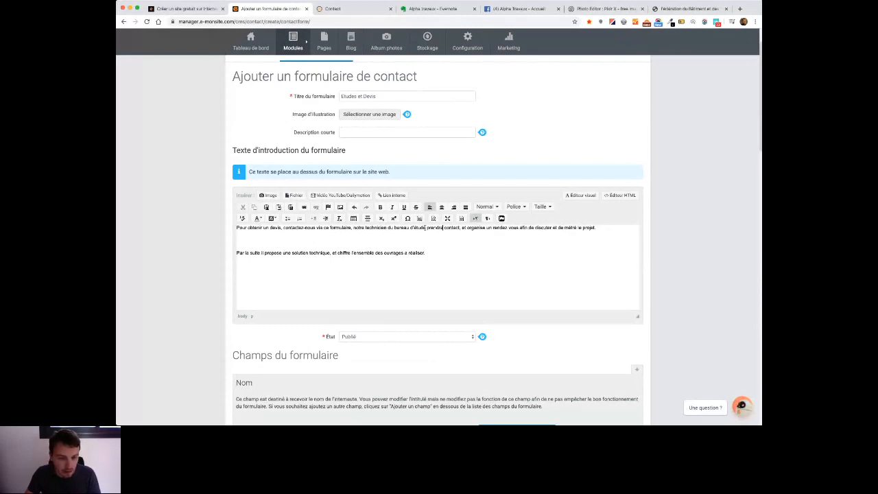
left_click_drag(426, 227, 462, 230)
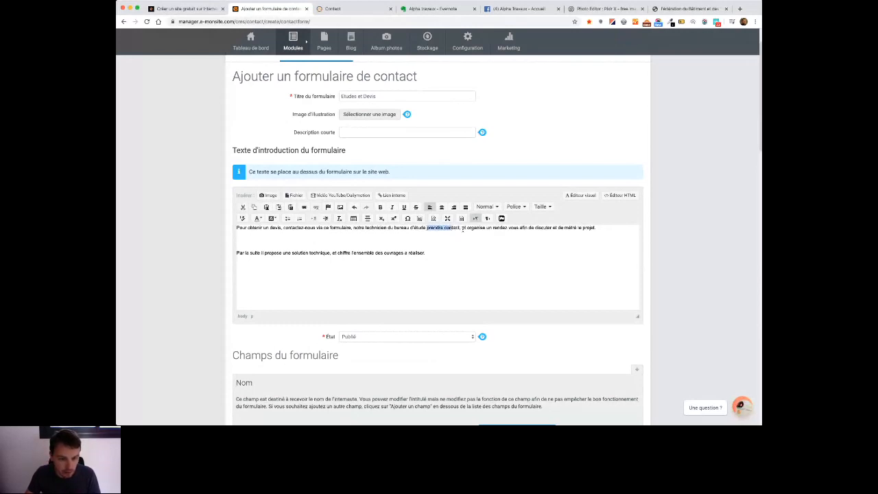
left_click(462, 230)
type("avec vous afin d'")
key("Delete")
key("Delete")
key("Delete")
key("Delete")
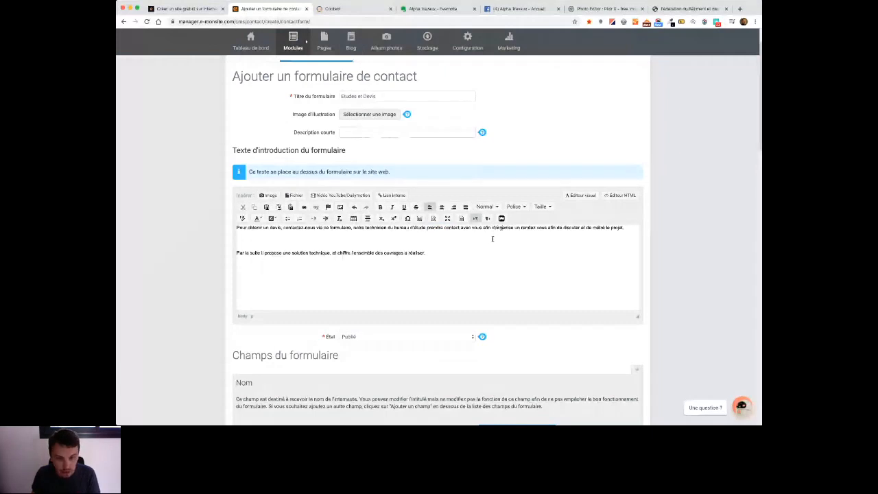
type("r")
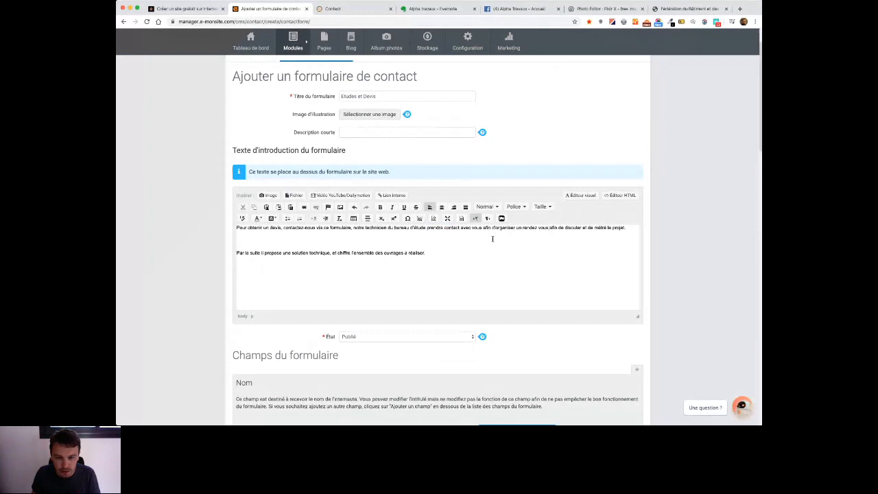
Step: Reword the end of the first sentence to "et métrer votre projet"
key("Delete")
key("Delete")
key("Delete")
key("Delete")
key("Delete")
key("Delete")
key("Delete")
key("Delete")
key("Delete")
key("Delete")
key("Delete")
key("Delete")
key("Delete")
key("Delete")
key("Delete")
key("Delete")
key("Delete")
key("Delete")
key("Delete")
key("Delete")
key("Delete")
type("métr")
key("Delete")
key("Delete")
type("votre")
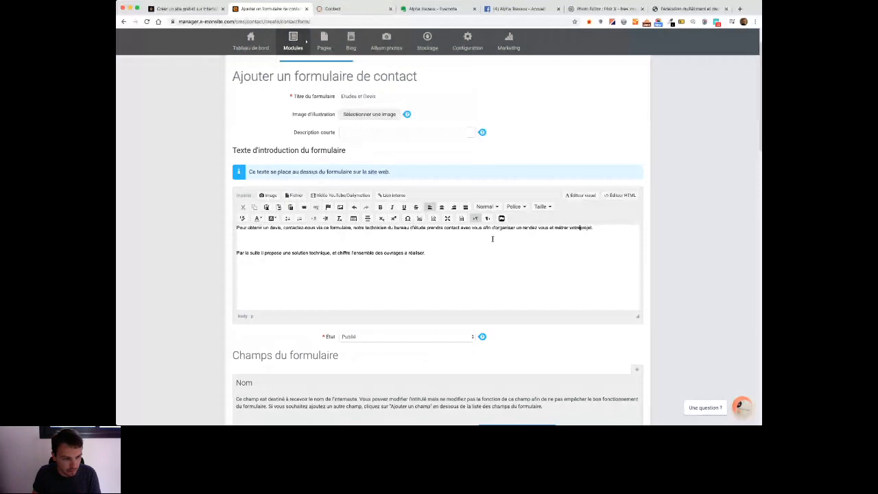
Step: Remove the blank line and reword the second paragraph to "Ensuite, nous vous proposerons une solution technique, et nous chiffrerons l'ensemble des ouvrages à réaliser"
key("Down")
key("BackSpace")
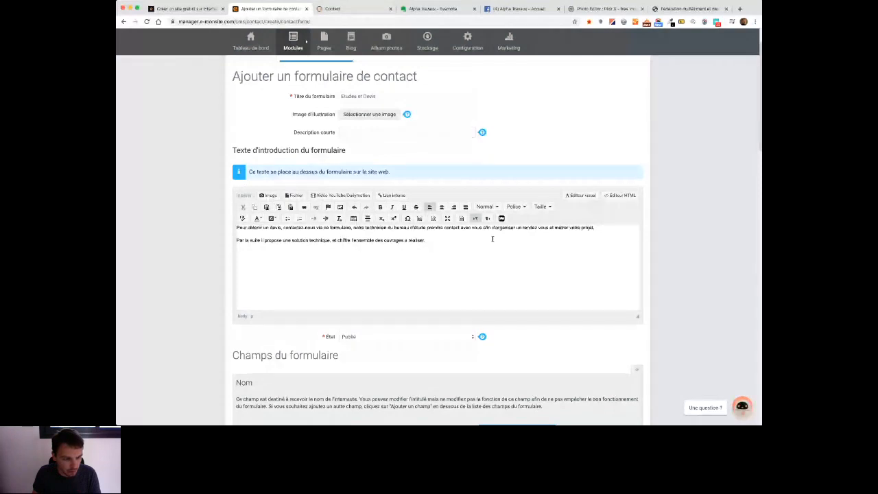
type("Etsui")
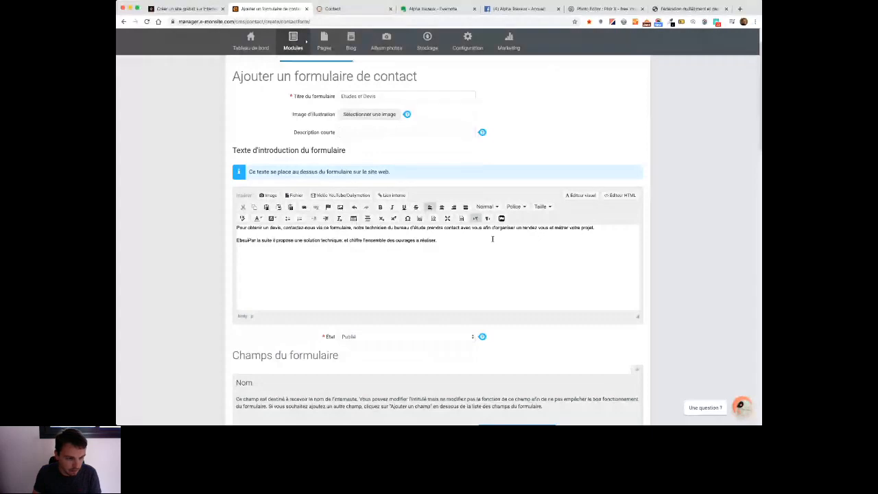
key("BackSpace")
key("BackSpace")
key("BackSpace")
key("BackSpace")
key("BackSpace")
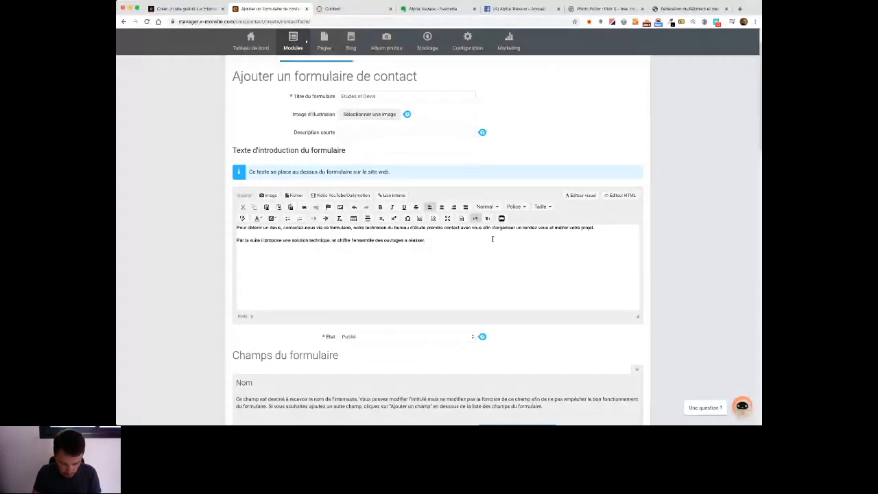
type("Ensuite")
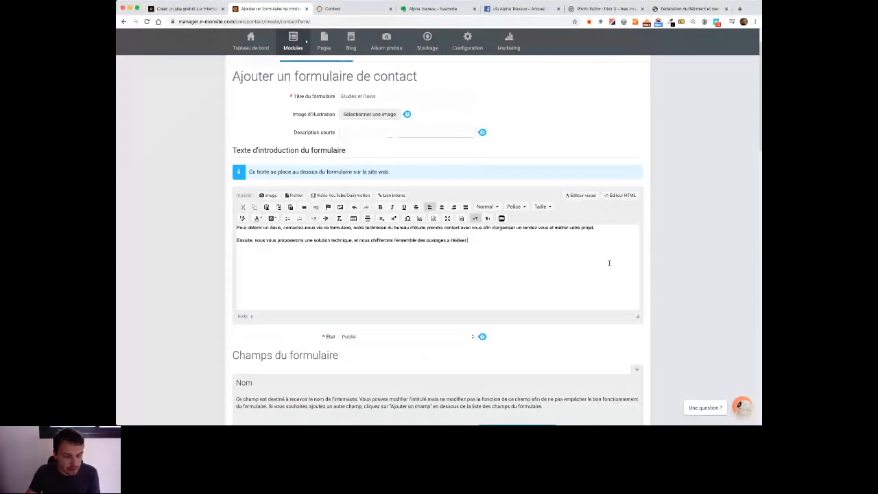
Step: Remove the "Données personnelles" field from the "Etudes et Devis" contact form
scroll(392, 177, "down", 4)
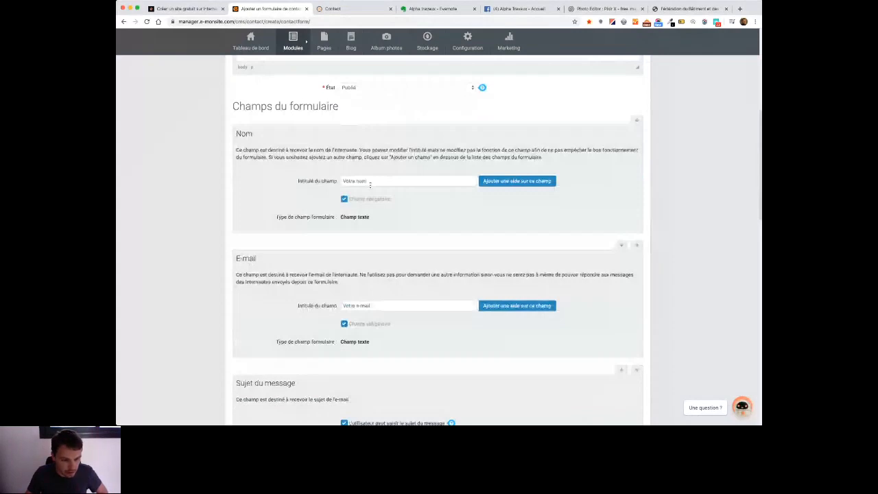
scroll(369, 184, "down", 3)
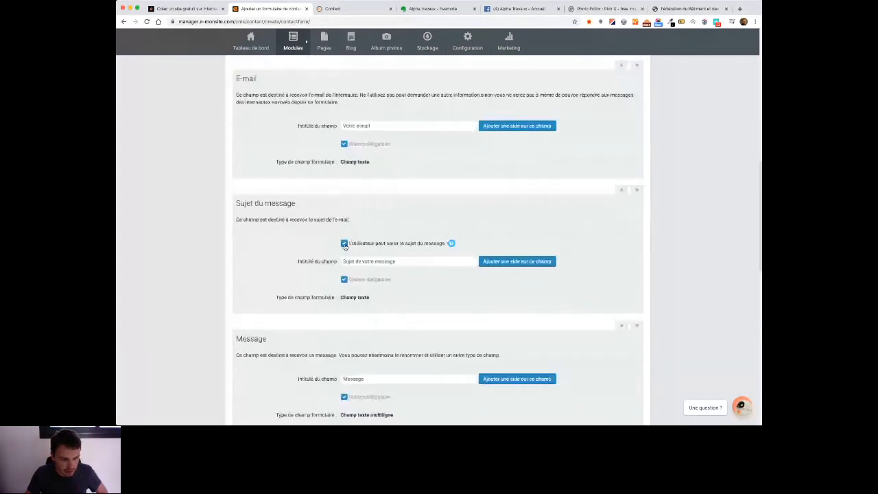
scroll(437, 240, "down", 5)
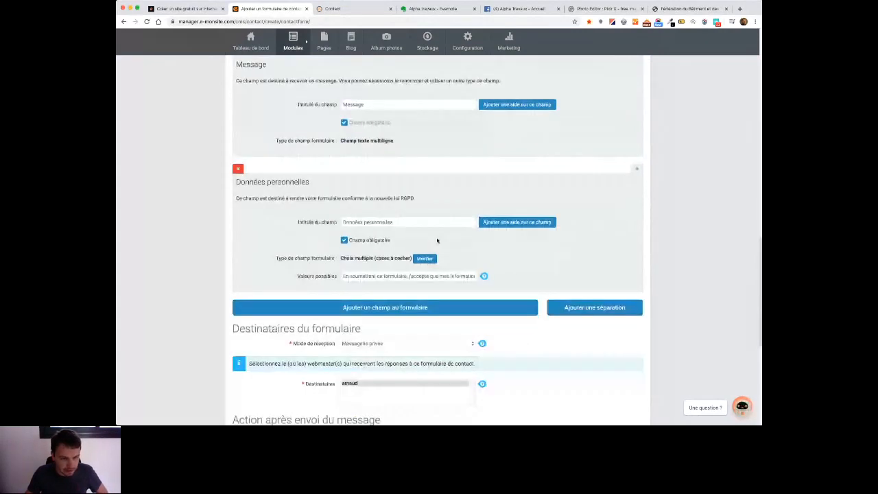
left_click(238, 169)
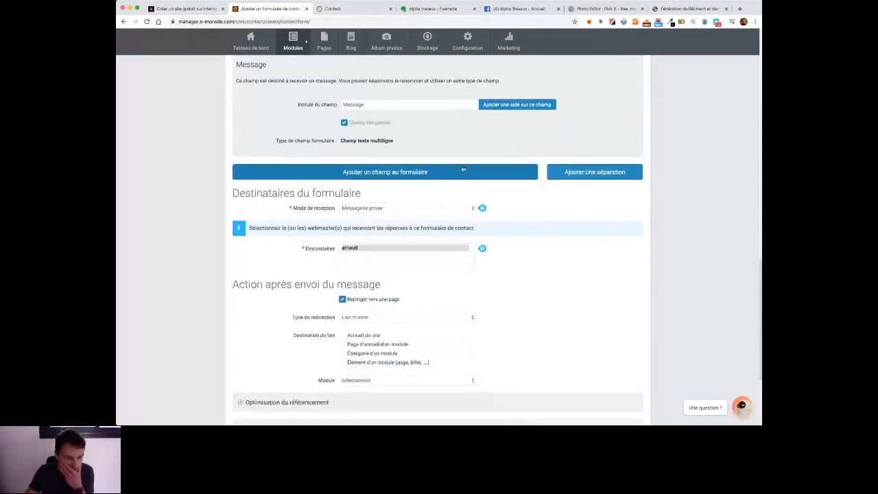
Step: Add a mandatory "Numéro de téléphone" text field to the form and move it up above the E-mail field
left_click(463, 172)
type("Numéro de téléphone")
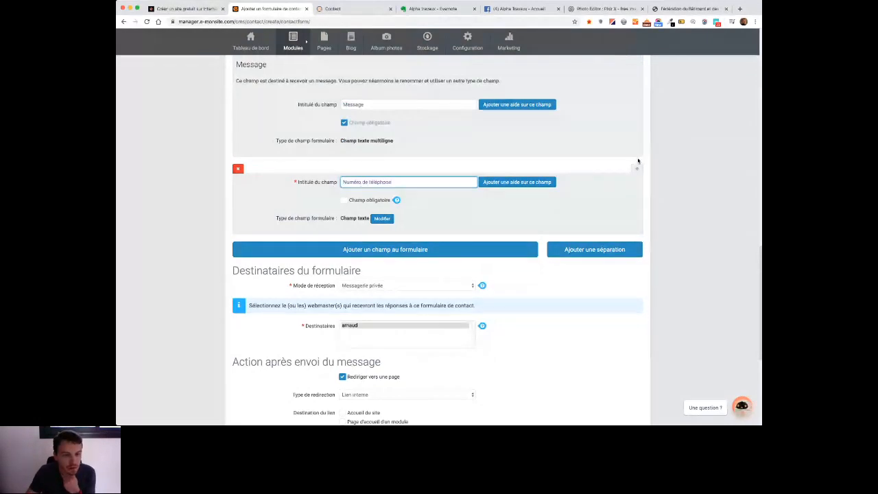
left_click(344, 199)
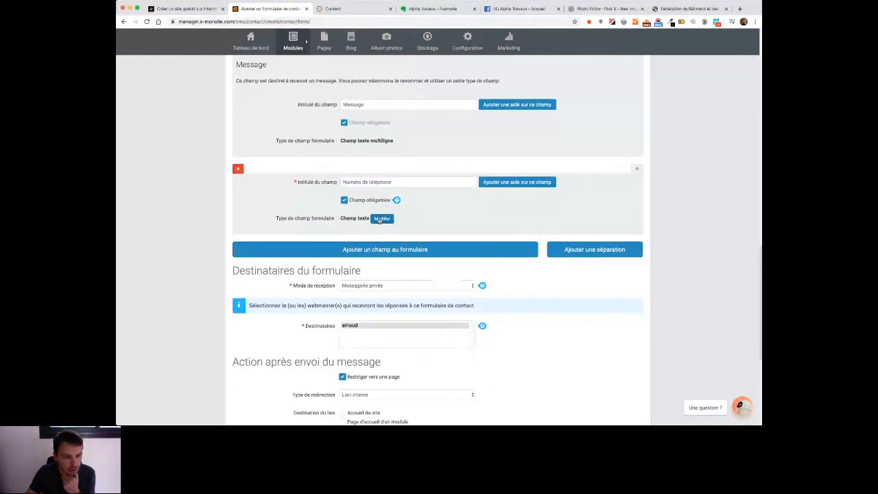
left_click(636, 169)
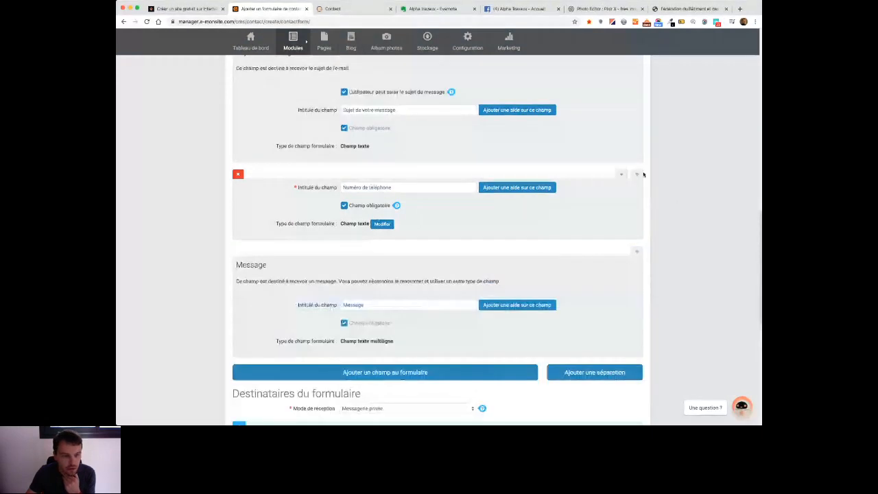
left_click(637, 173)
left_click(638, 232)
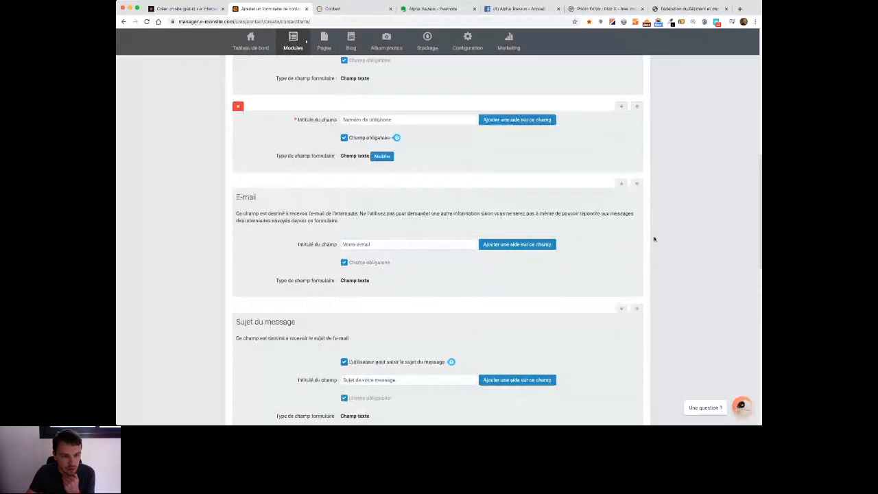
Step: Try to make the message subject field optional
scroll(489, 236, "down", 3)
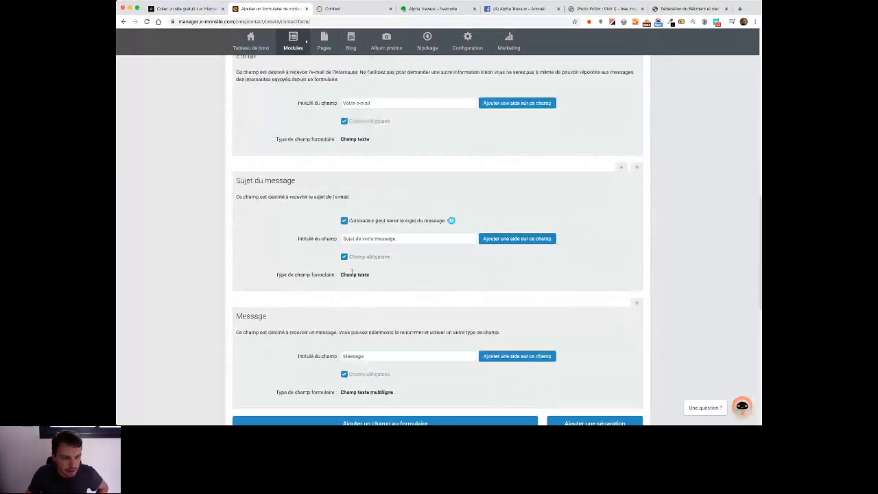
left_click(343, 257)
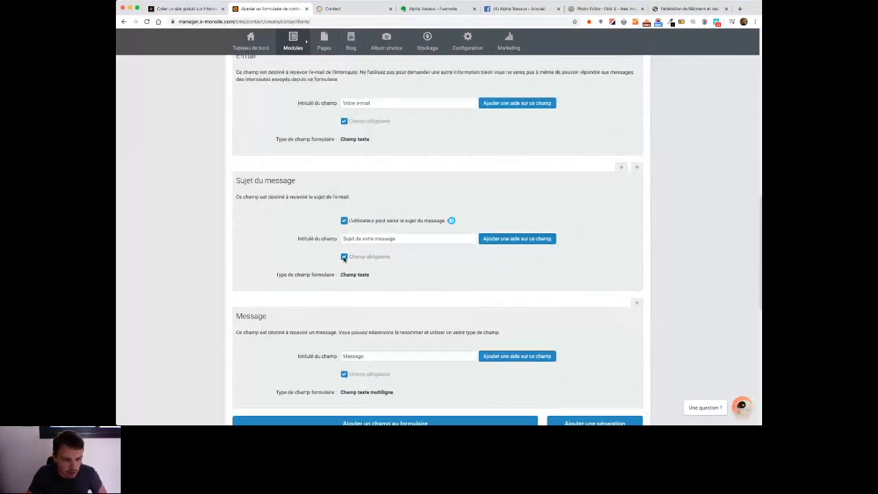
scroll(349, 302, "down", 1)
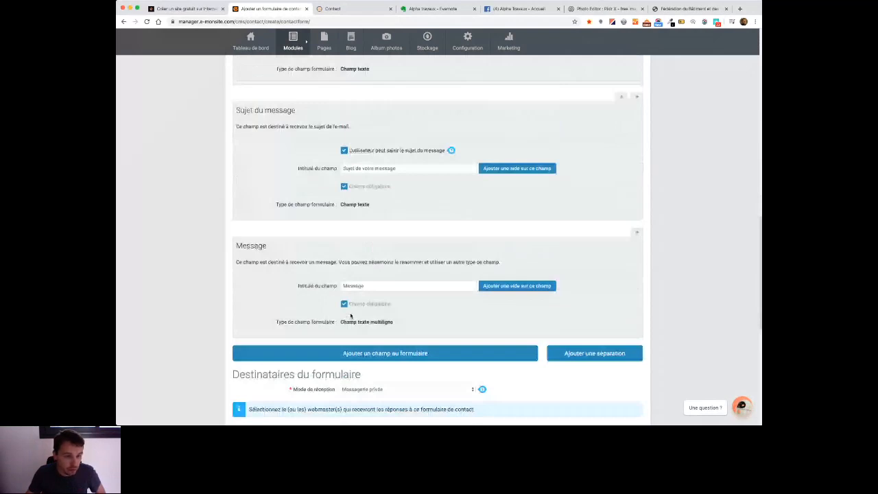
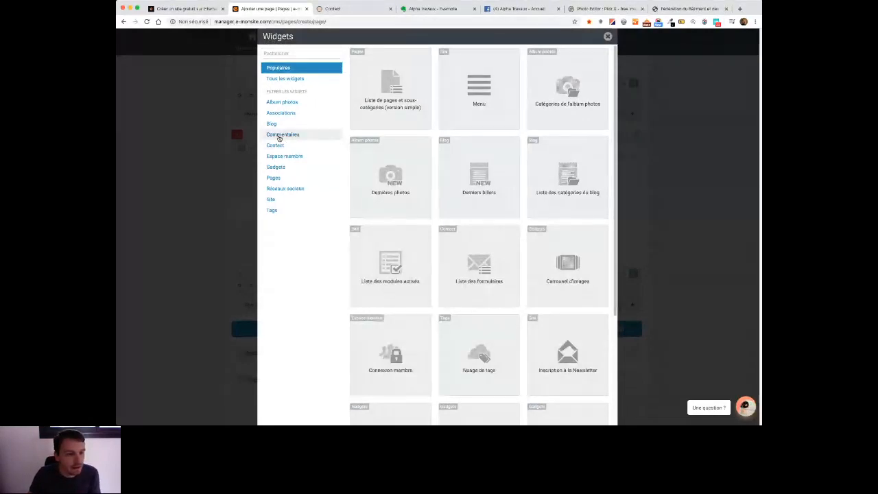
Step: Insert the contact form widget into the page row, using the "Etudes et Devis" form
left_click(275, 147)
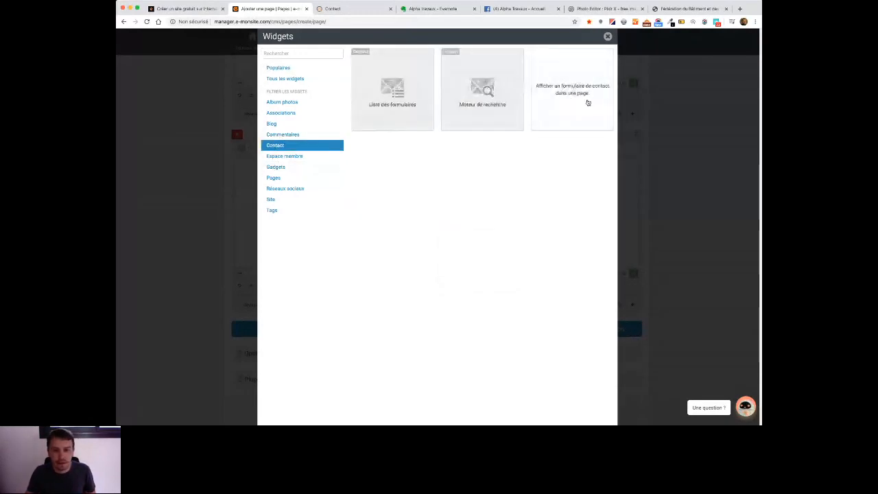
left_click(576, 95)
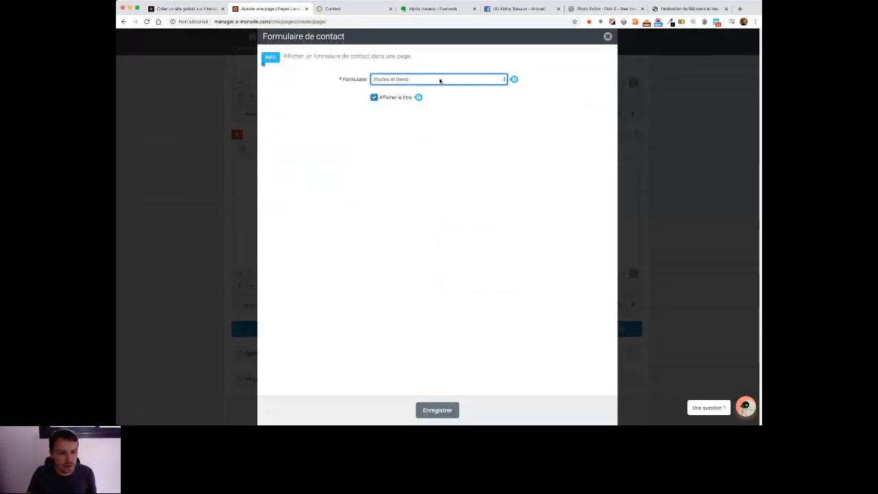
left_click(396, 97)
left_click(435, 411)
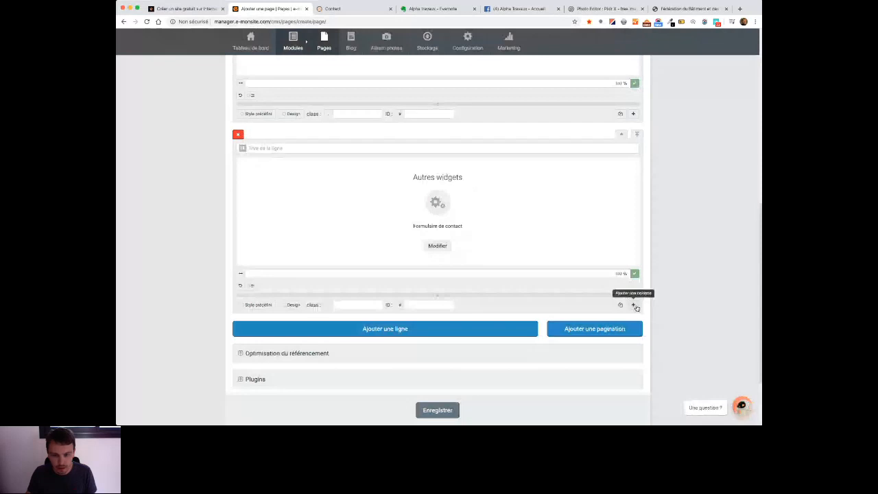
Step: Add a second column beside the contact form and reset its widget choice so it holds visual editor content
left_click(634, 306)
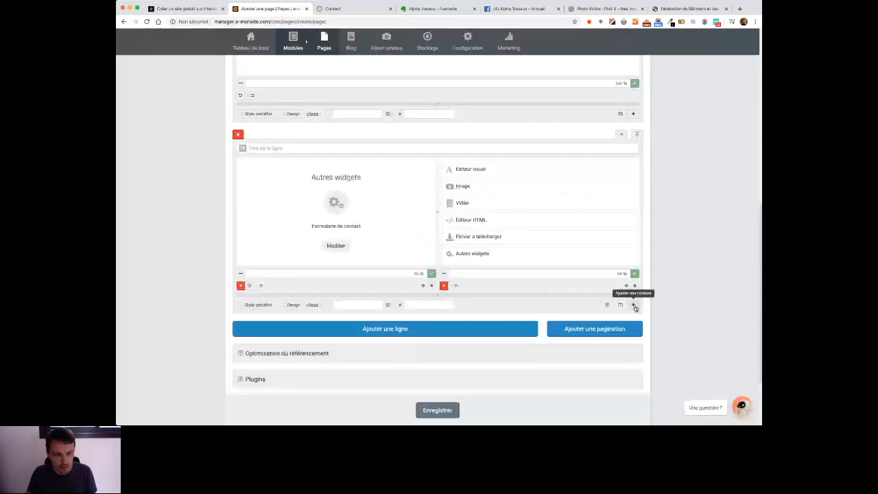
left_click(489, 254)
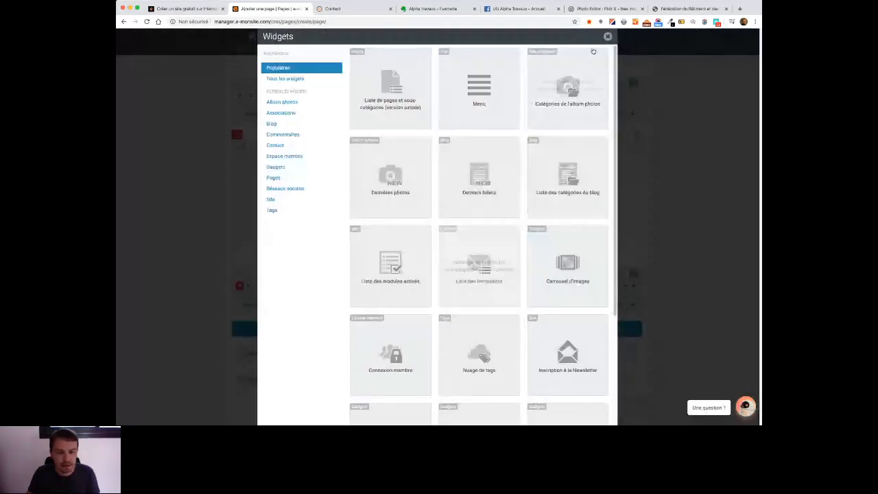
left_click(607, 35)
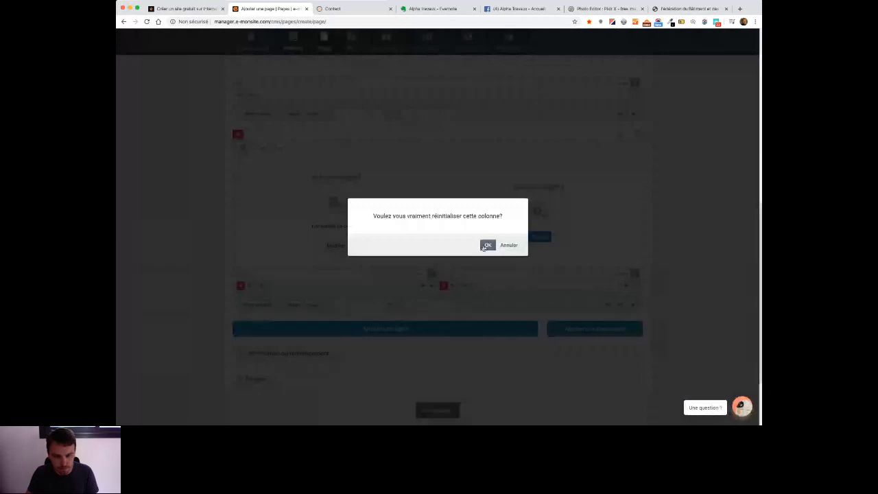
left_click(487, 246)
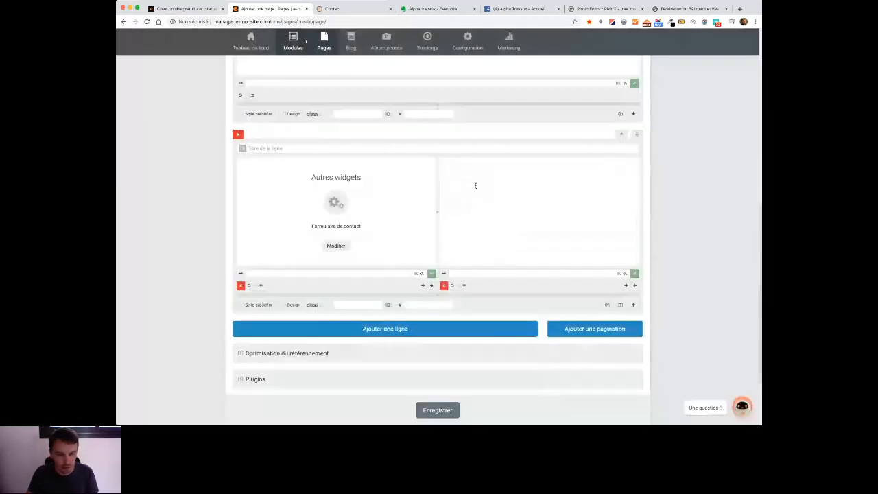
Step: Add an OpenStreetMap widget in the row below the form and set the row to screen width with row-wide content
left_click(313, 7)
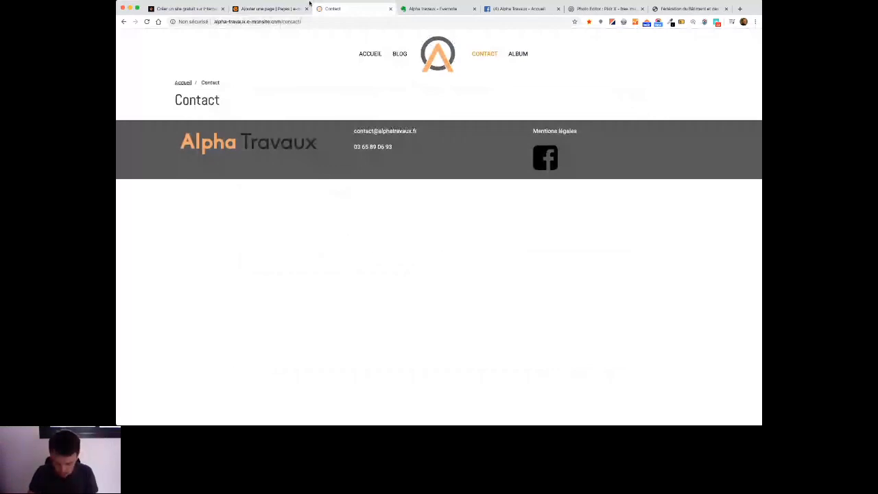
left_click(309, 4)
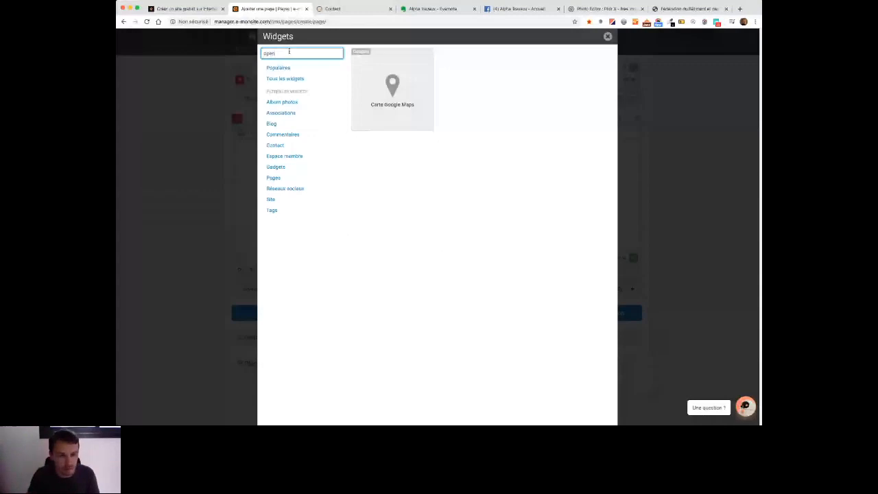
left_click(393, 86)
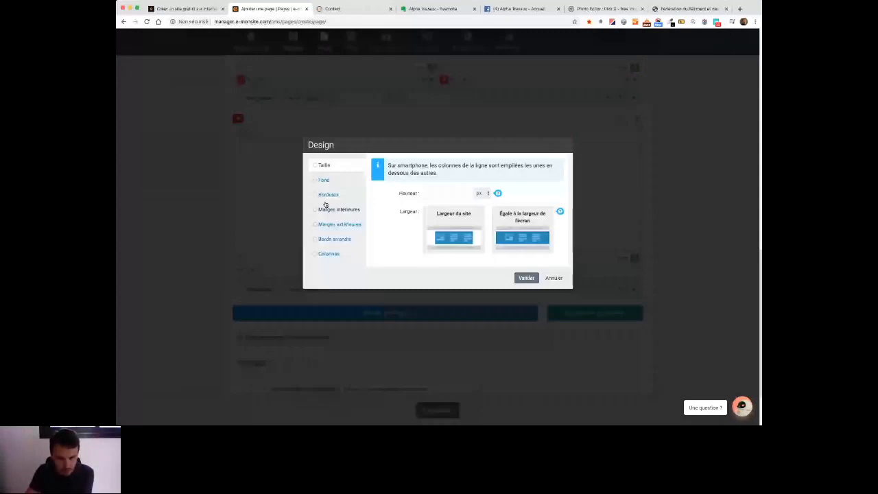
left_click(522, 226)
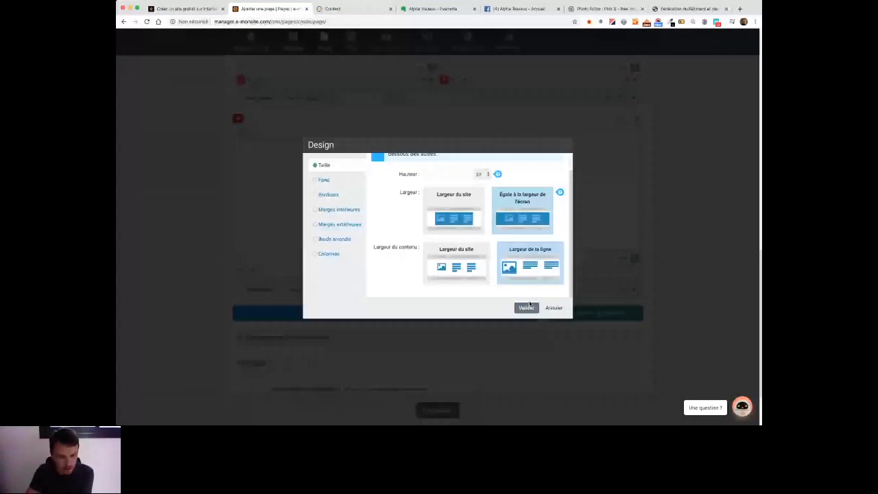
left_click(526, 307)
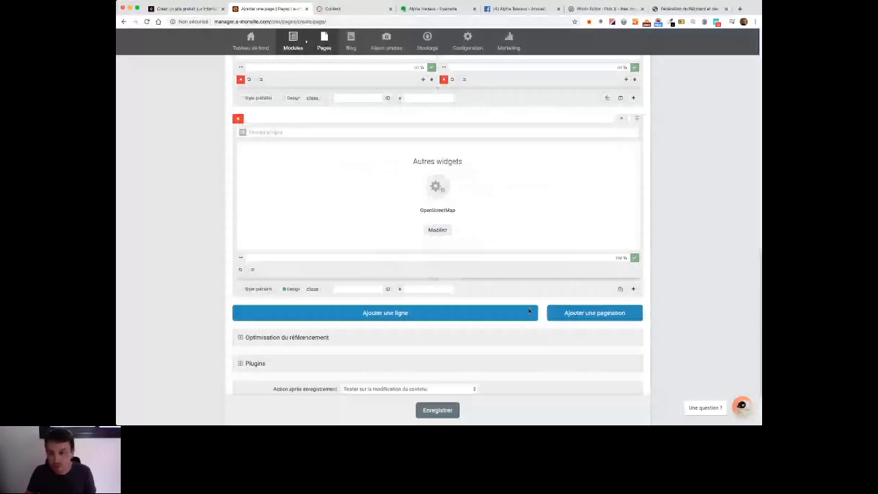
Step: Add a row below the map with text starting "Vous avez un projet de construction ou rénovation de maison ?" and save the page
left_click(529, 311)
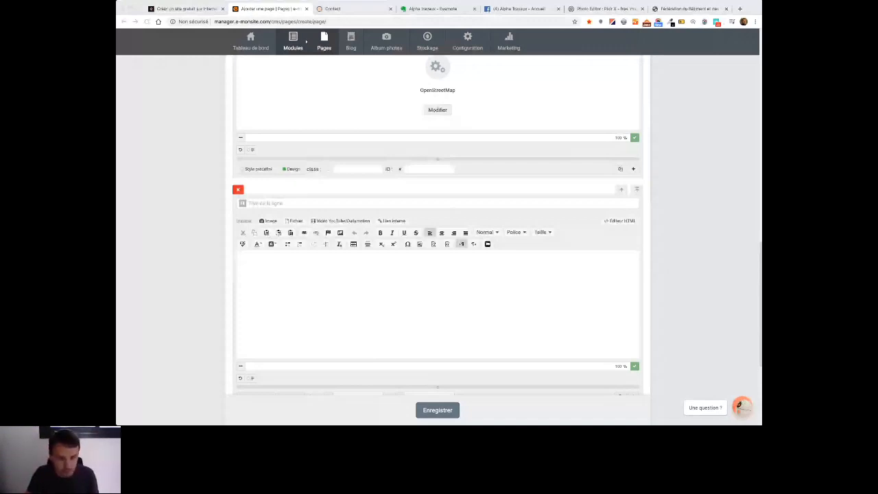
left_click(567, 262)
type("Vous avez un projet de construction ou rénovation de maison ? Vous souhaitez réaliser des travaux de gros oeuvre ou de second oeuvre pour votre logement ? Contactez-nous, en nous expliquant votre projet. Nous vous répondrons dans les meilleurs délais pour vous conseiller sur les travaux à réaliser pour votre habitation.")
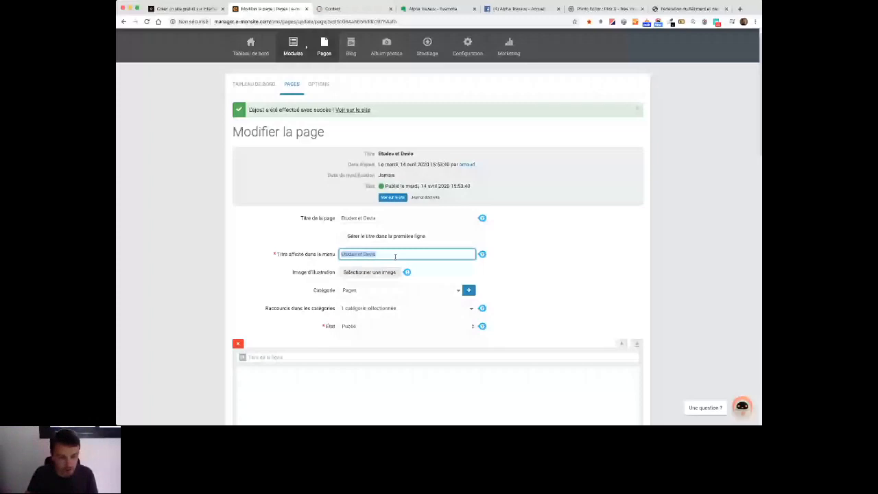
key("Return")
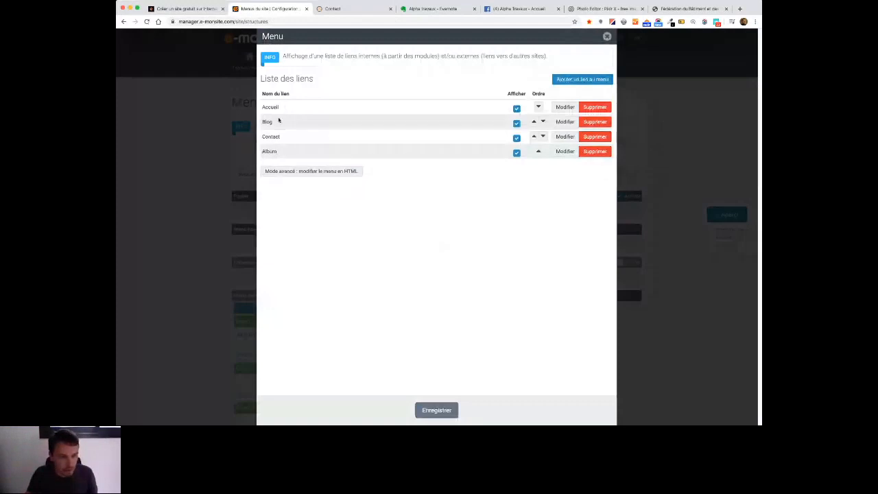
Step: Delete the Blog, Contact and Album links from the site menu, keeping only Accueil
left_click(595, 122)
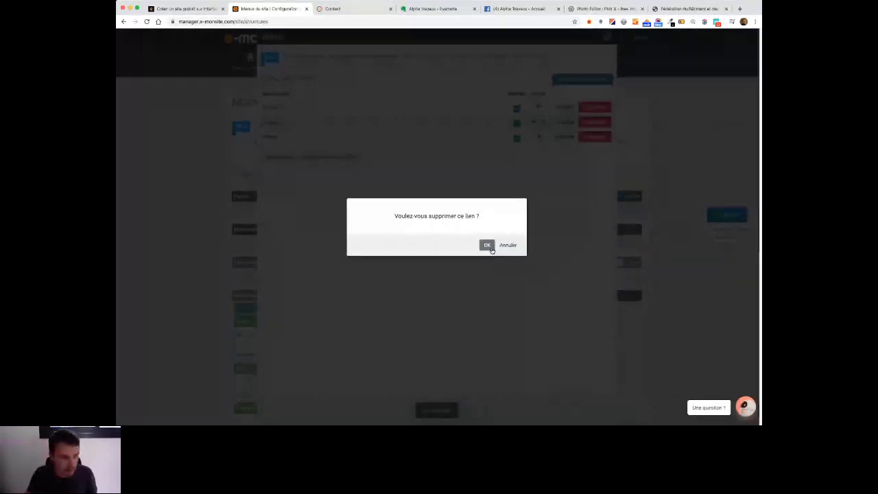
left_click(487, 245)
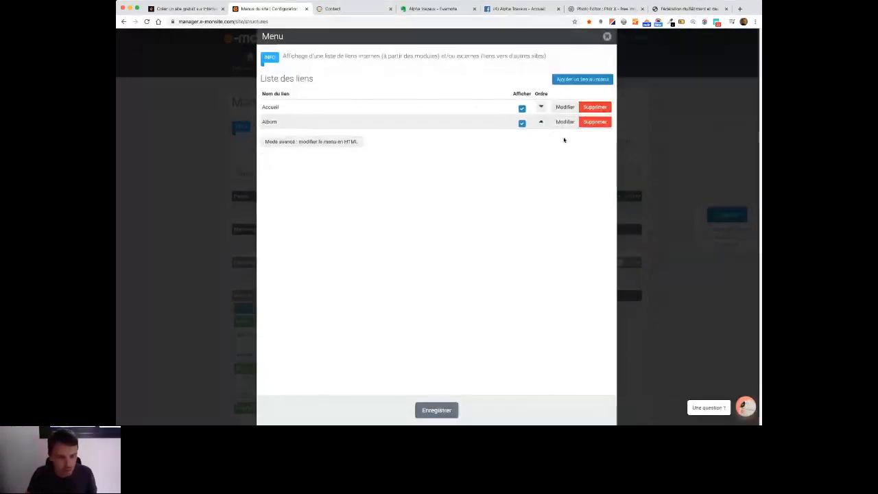
left_click(595, 122)
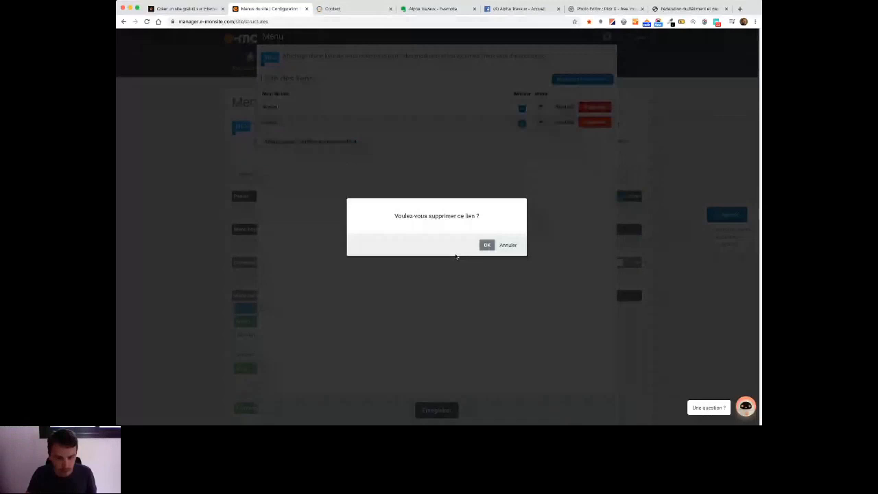
left_click(487, 245)
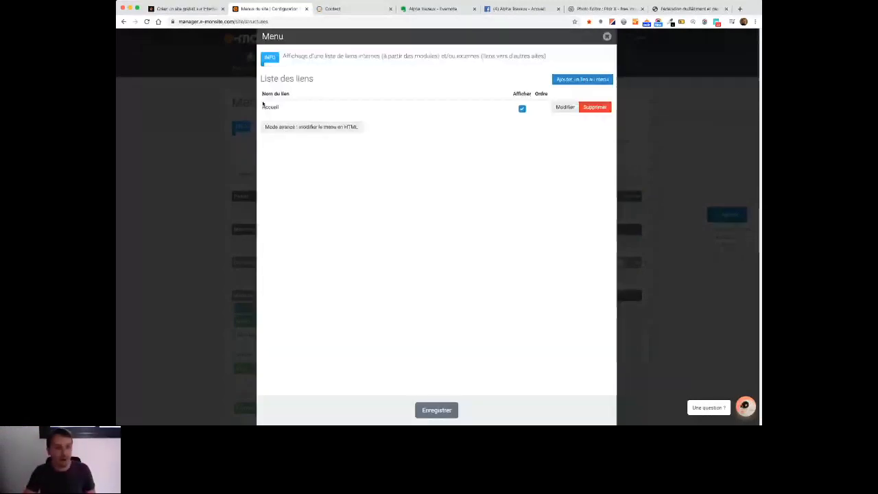
Step: Add an internal menu link to the Présentation page, chosen as a module element from the Pages module
left_click(582, 80)
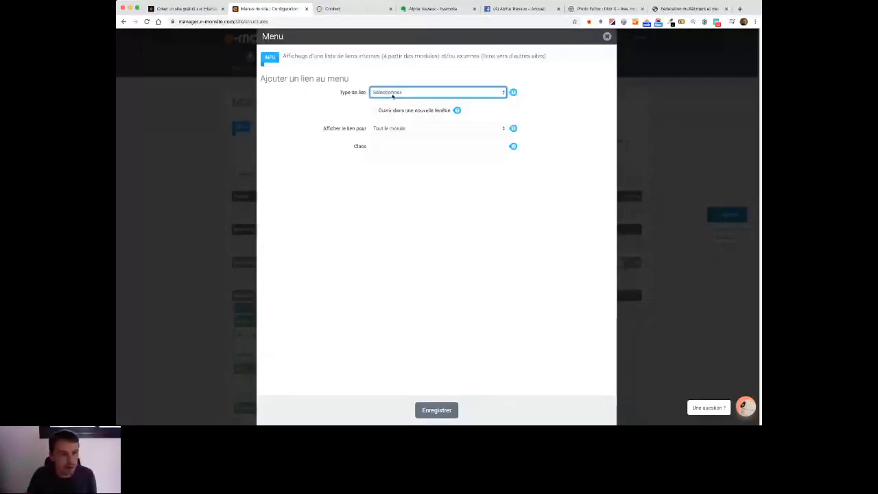
left_click(426, 107)
left_click(402, 137)
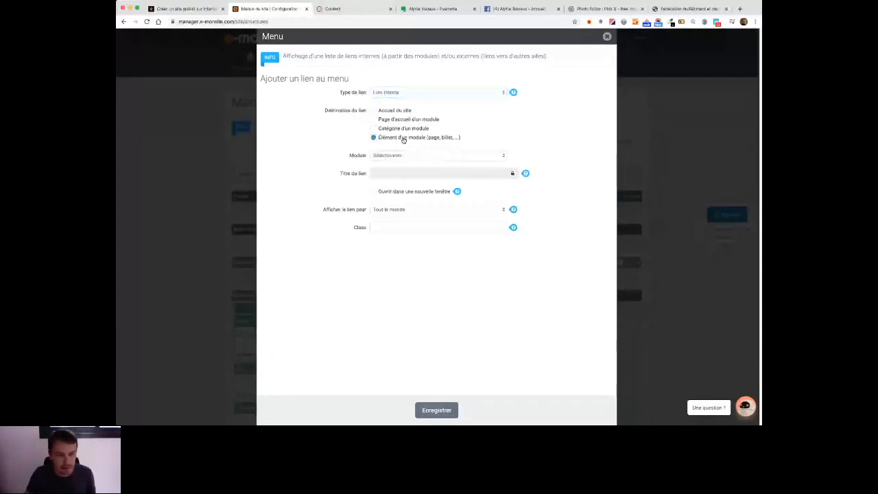
left_click(443, 156)
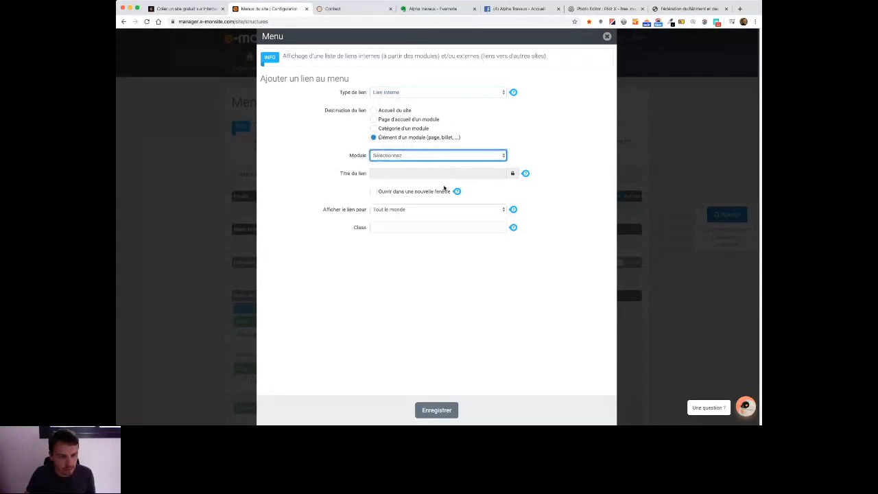
left_click(443, 184)
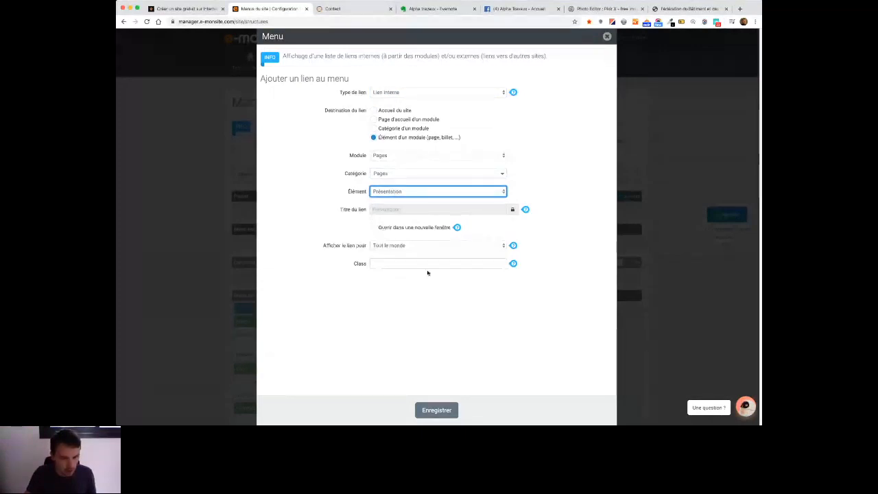
left_click(437, 409)
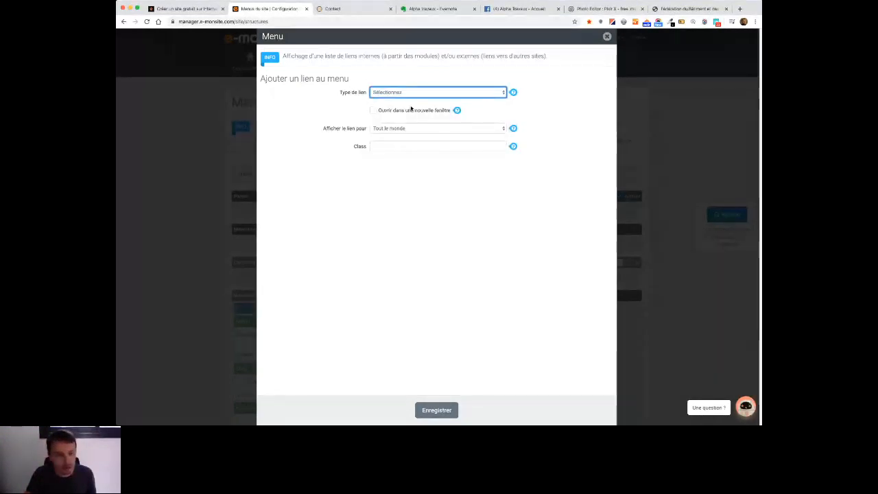
Step: Add an internal menu link to the Nos réalisations page as an element of the Pages module
left_click(411, 108)
left_click(404, 137)
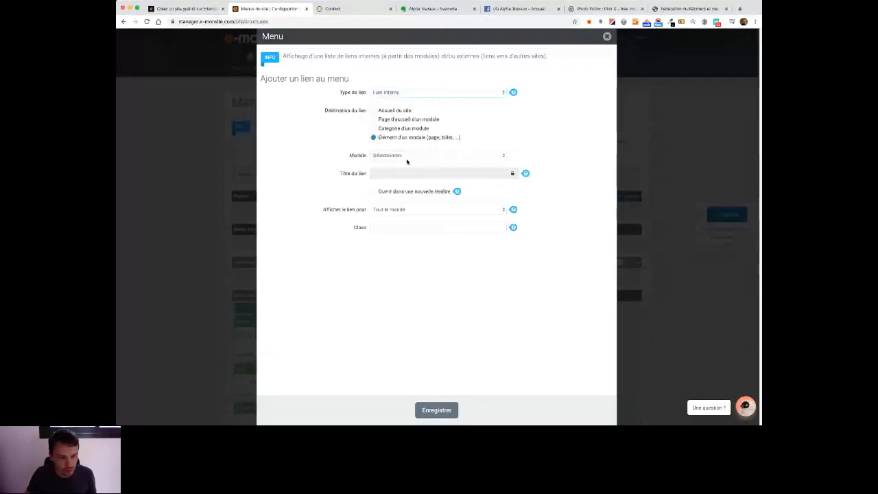
left_click(415, 178)
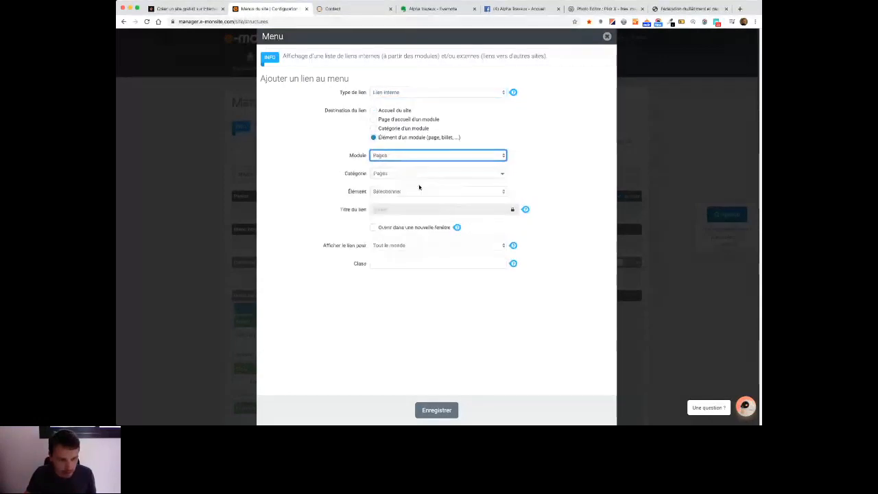
left_click(427, 193)
left_click(427, 209)
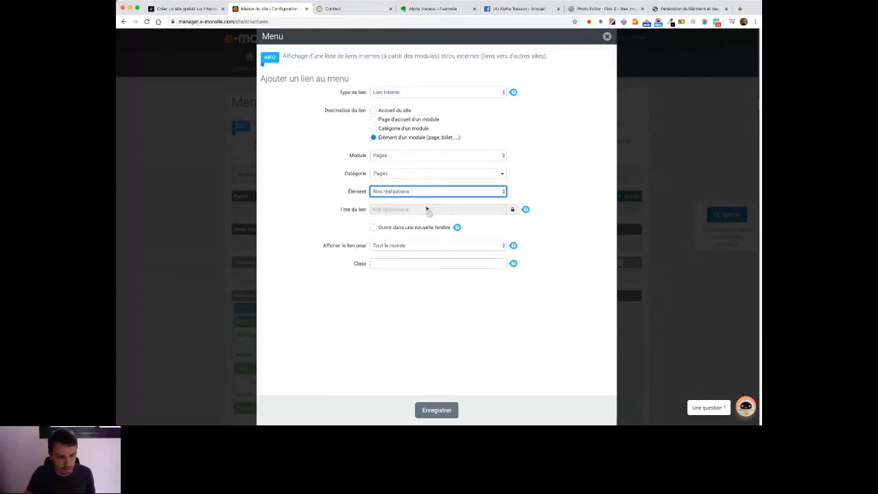
left_click(438, 411)
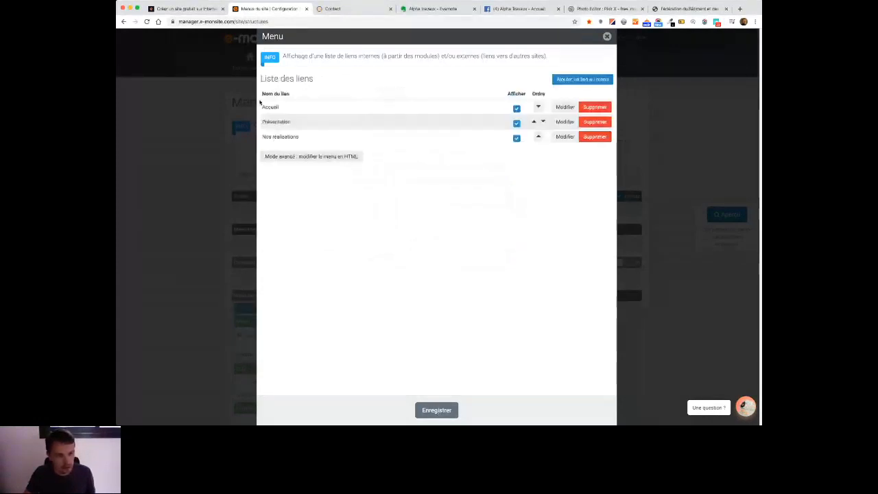
Step: Add an internal menu link to the Contactez-nous page and keep it last, after Nos réalisations
left_click(583, 79)
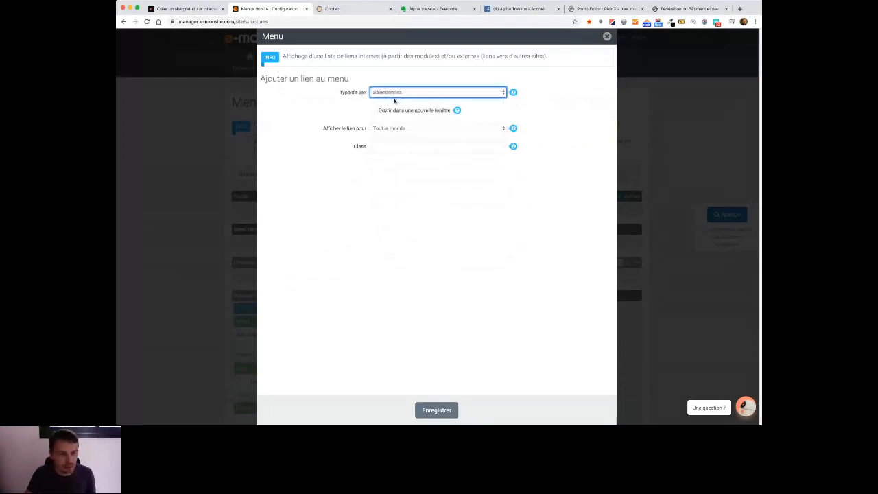
left_click(402, 137)
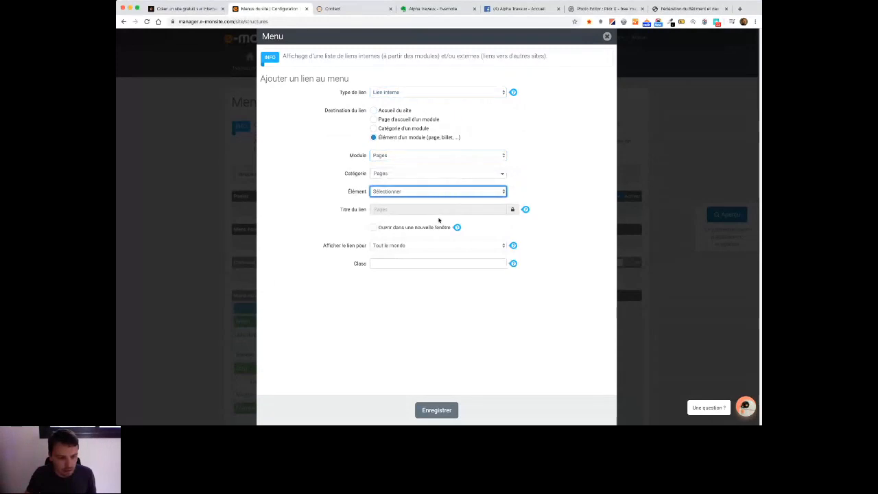
left_click(437, 410)
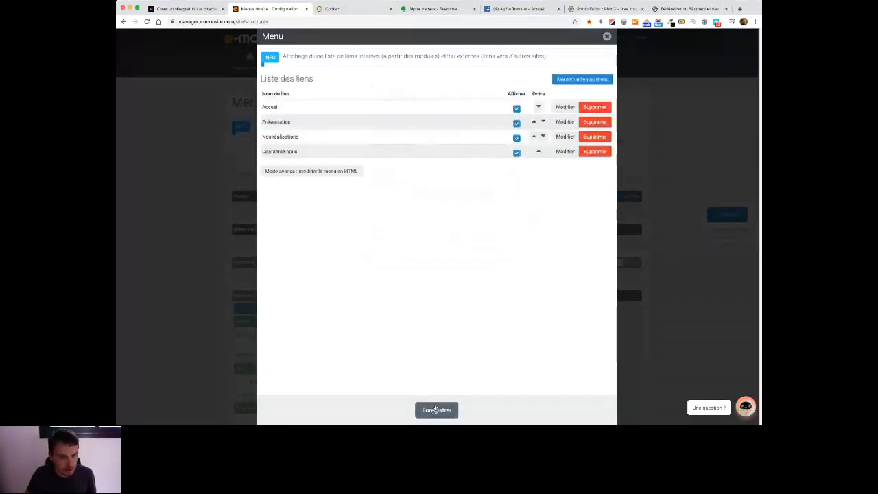
left_click(539, 152)
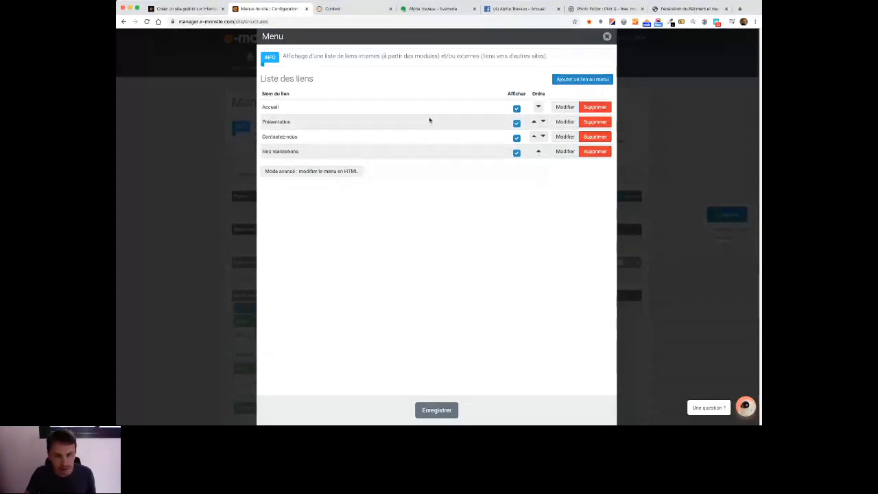
left_click(544, 137)
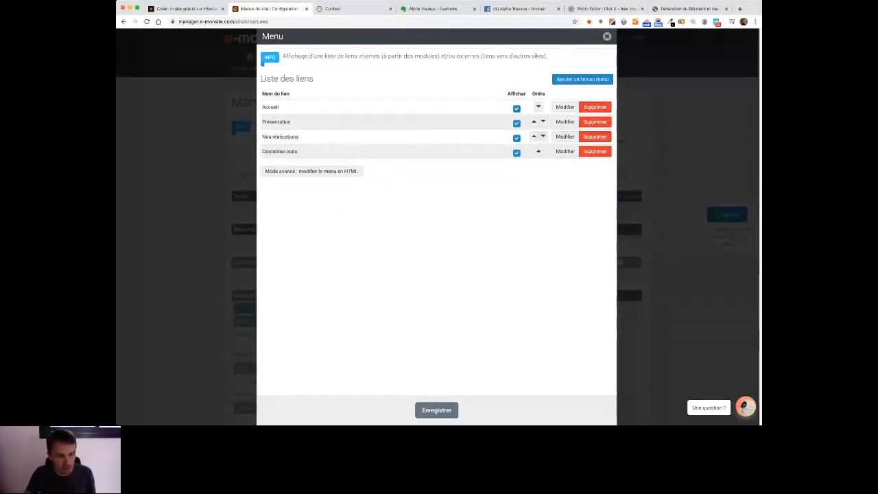
Step: Save the menu's list of links and the site's menu configuration
left_click(444, 411)
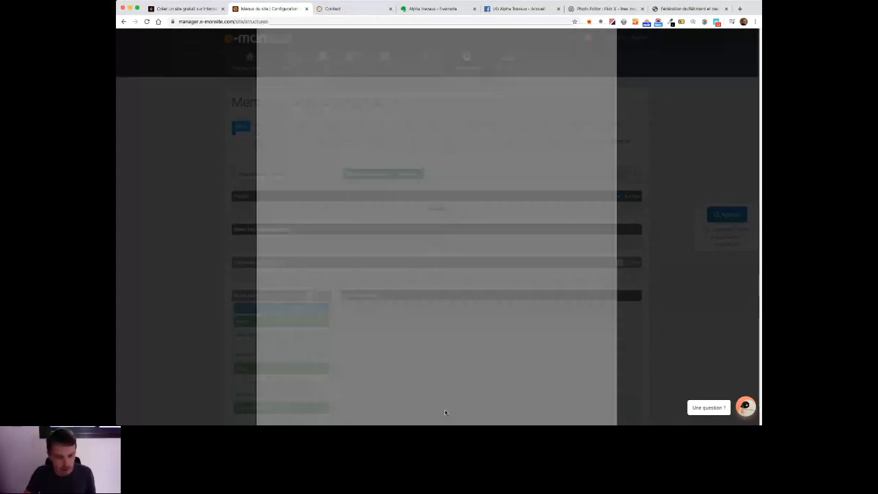
scroll(445, 413, "down", 5)
left_click(453, 342)
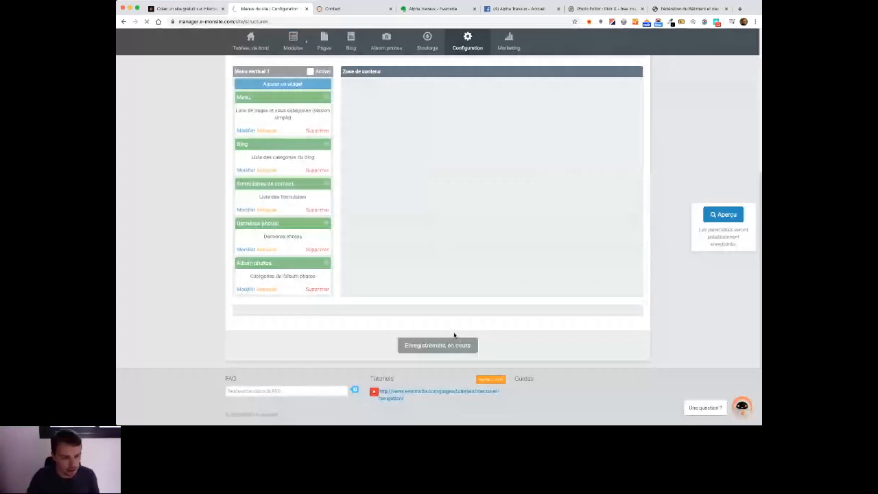
Step: Check the rebuilt menu and the Etudes et Devis page on the public site
key("ctrl+Tab")
scroll(563, 295, "down", 5)
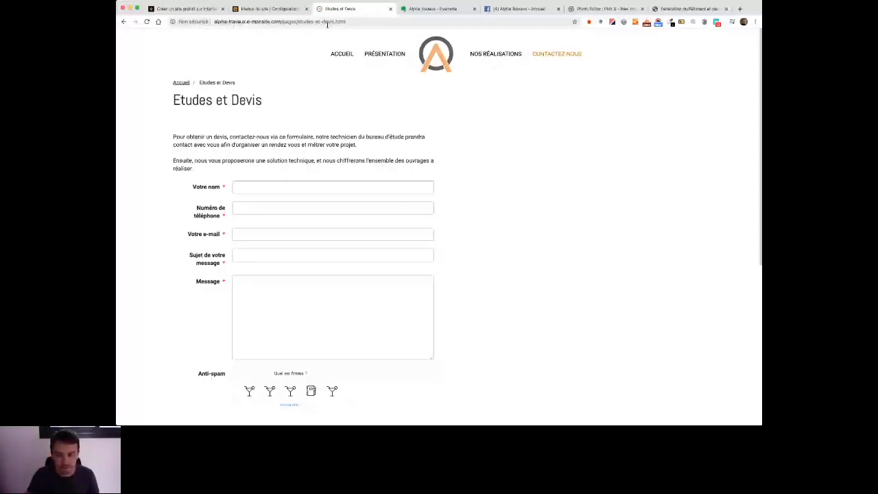
key("ctrl+shift+Tab")
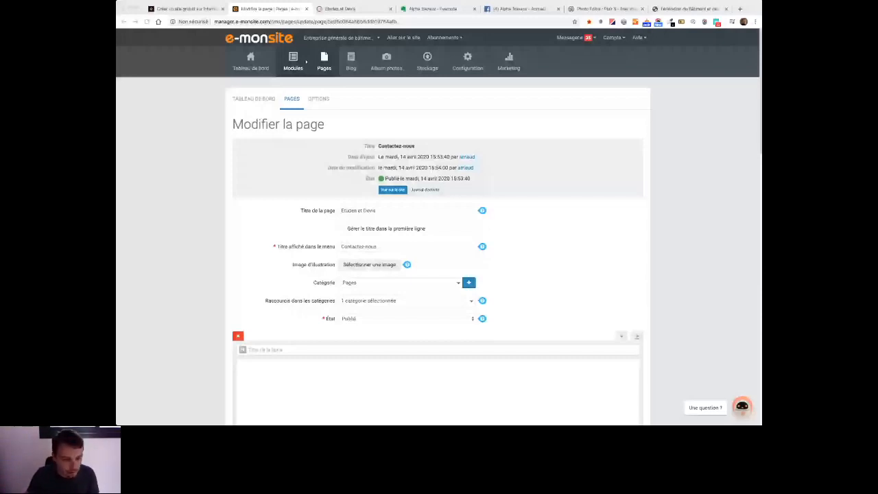
Step: Reset the empty column beside the contact form on the Contactez-nous page so it can hold the image contacter-alpha-btp.jpg
left_click(551, 279)
scroll(551, 279, "down", 1)
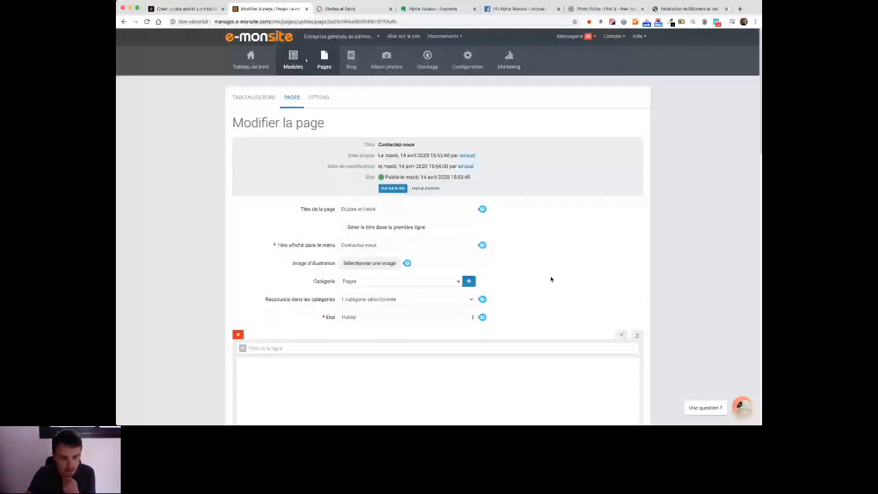
scroll(551, 279, "down", 10)
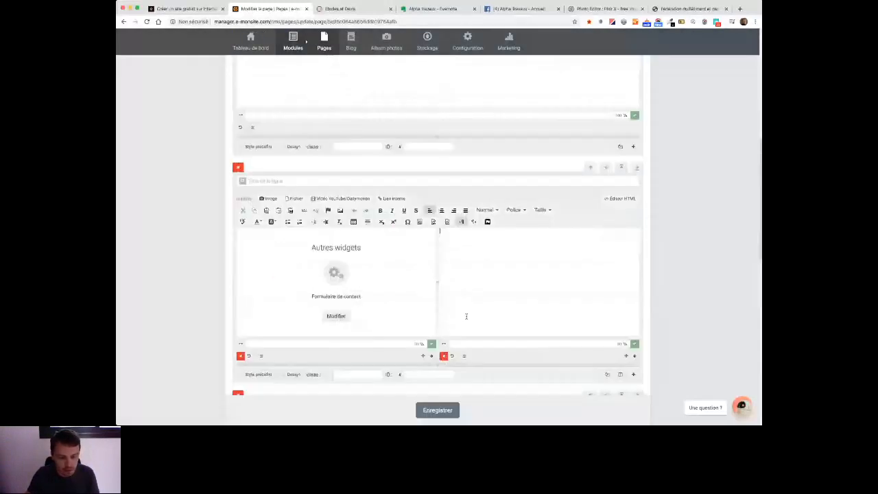
left_click(452, 355)
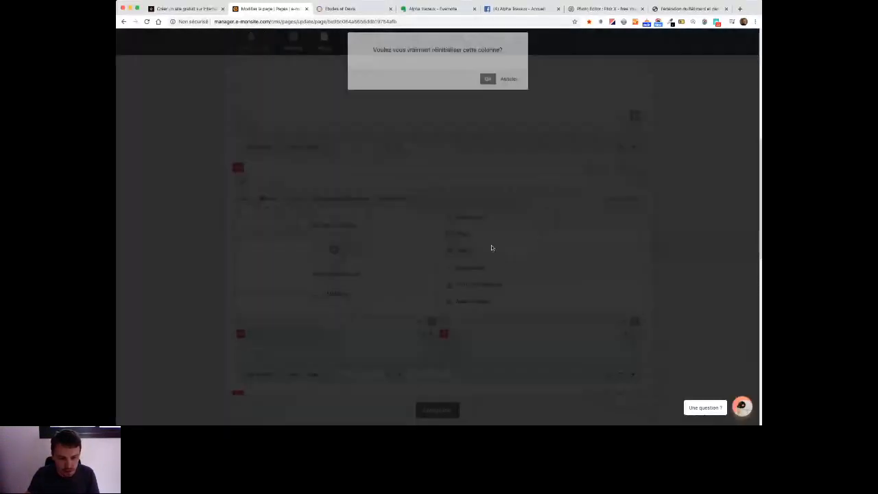
key("Return")
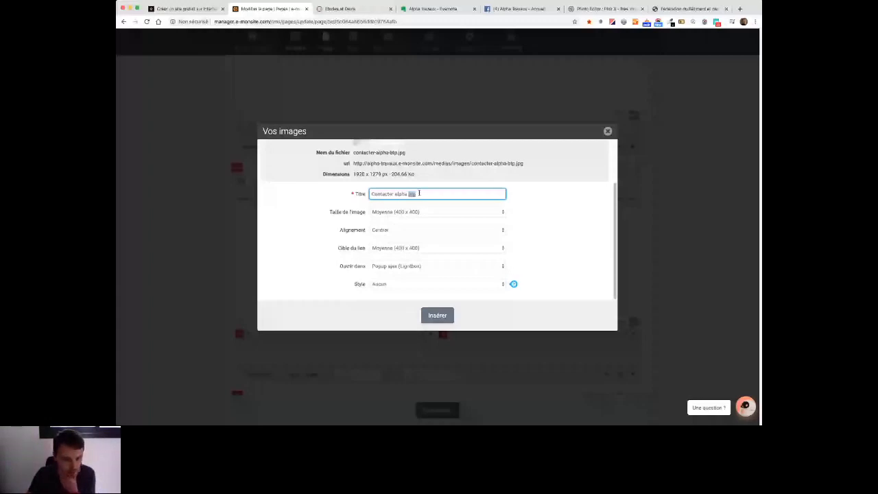
Step: Insert the image titled "Contacter alpha travaux" at a custom size of 550 x 366 px, centred, without a link, in the Arrondi style
type("travaux")
key("Tab")
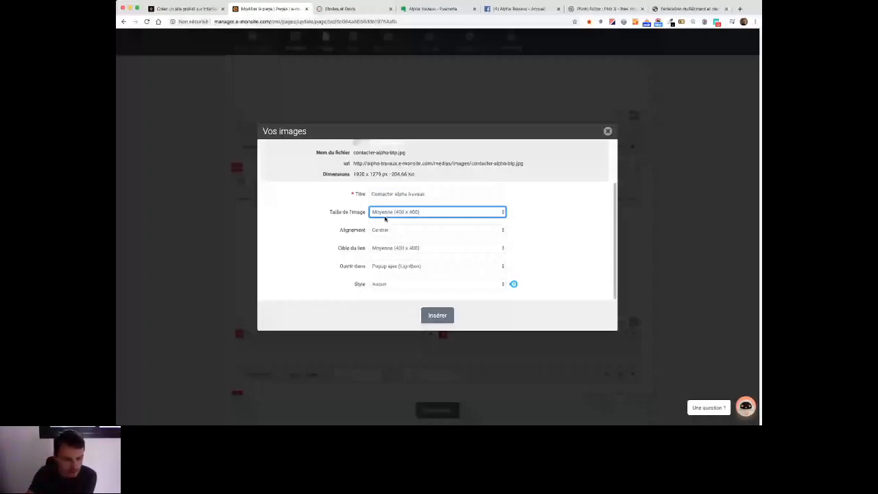
left_click(386, 230)
scroll(581, 283, "down", 1)
left_click(404, 245)
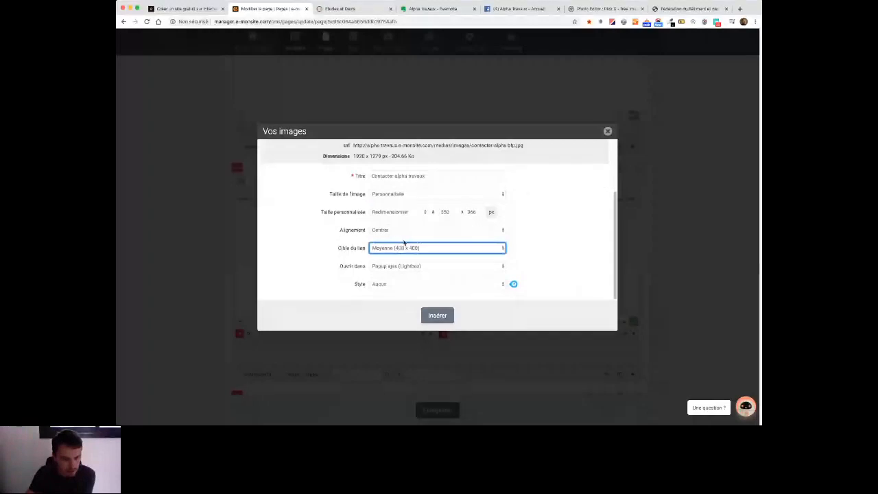
left_click(435, 315)
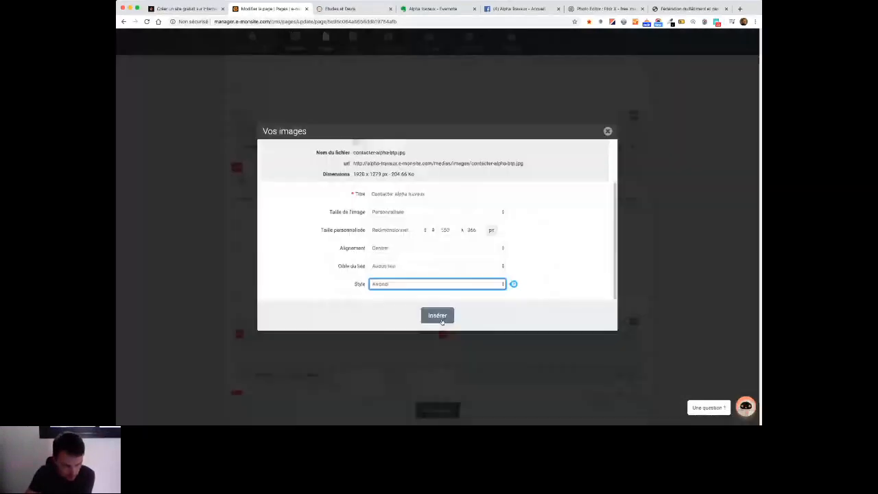
left_click(441, 317)
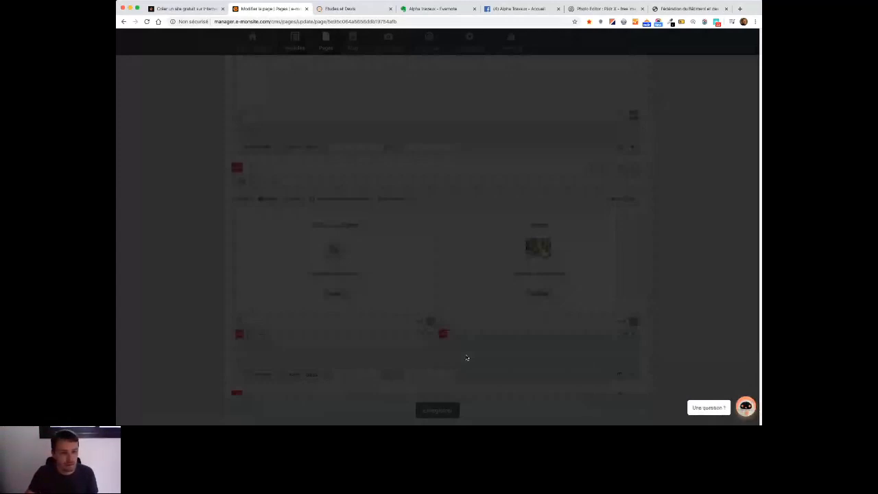
Step: Review the intro text, contact form and new image on the public Etudes et Devis page
key("ctrl+Tab")
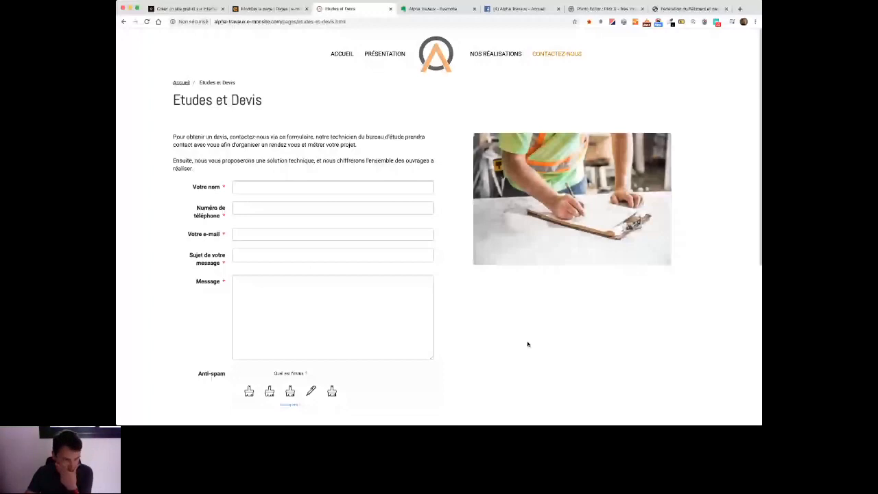
left_click_drag(173, 137, 506, 146)
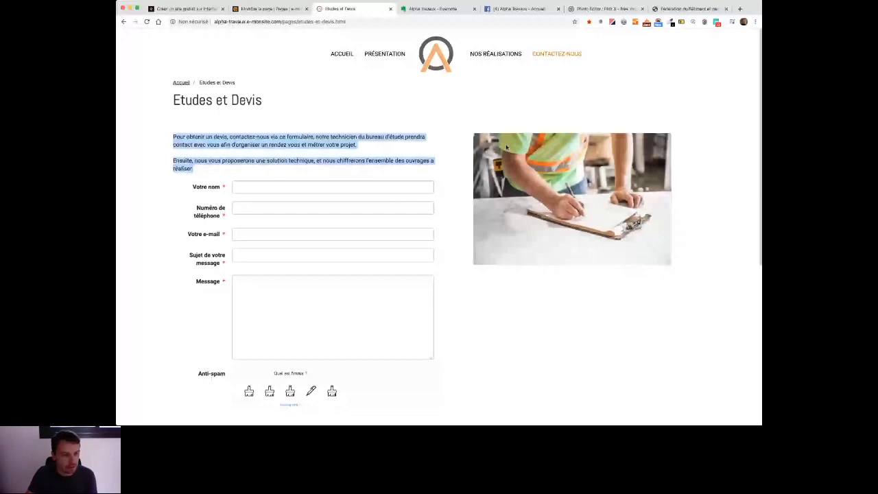
scroll(400, 193, "down", 2)
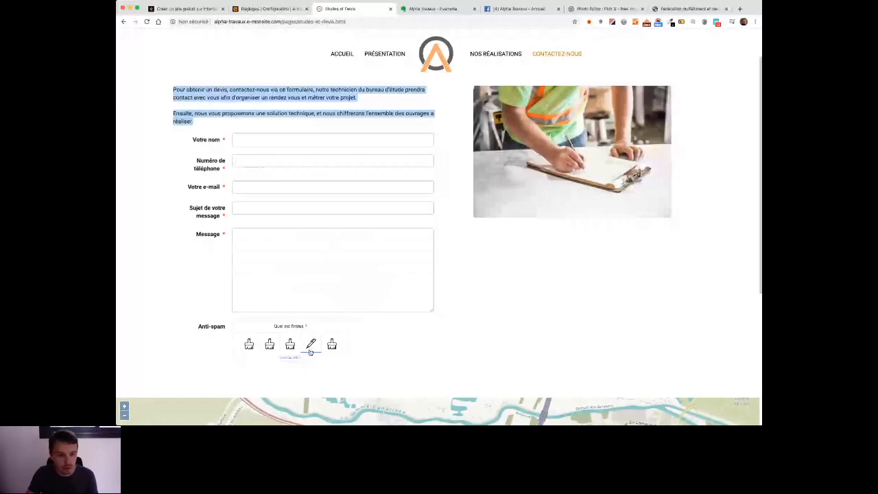
Step: Examine the captcha choices in the Antispam settings against the form's anti-spam field, and open the Contact module
key("ctrl+shift+Tab")
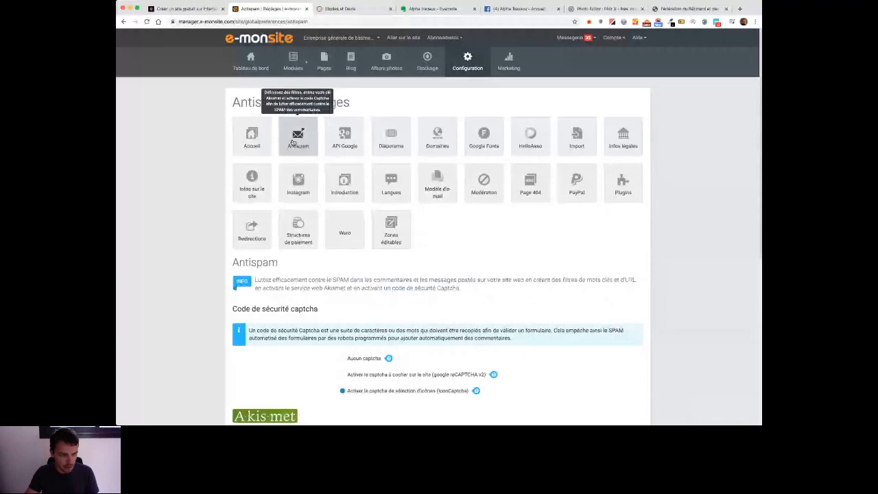
key("ctrl+Tab")
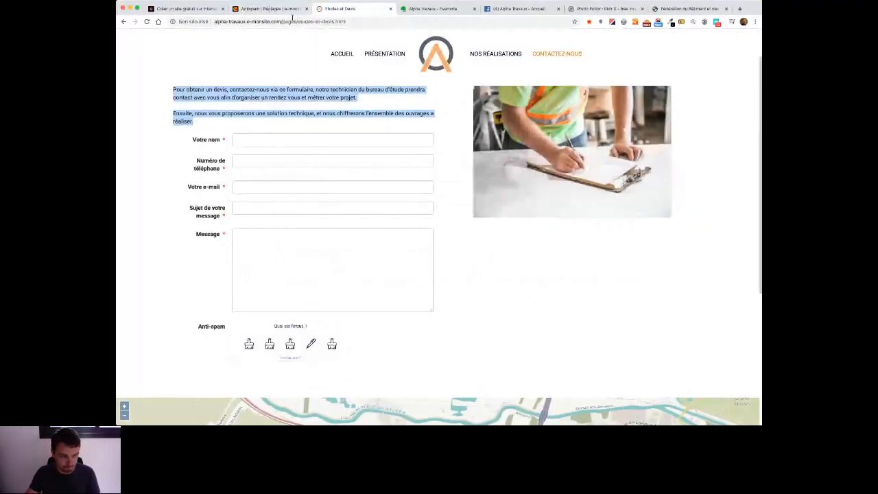
left_click(293, 10)
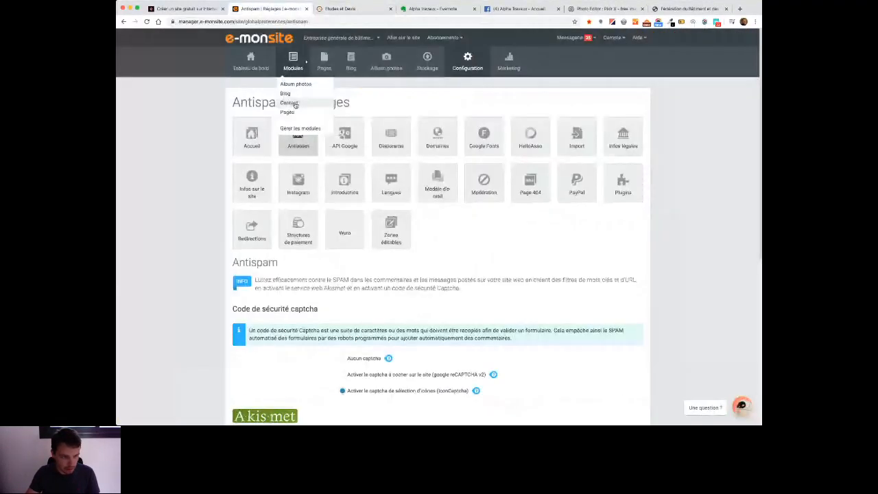
left_click(293, 103)
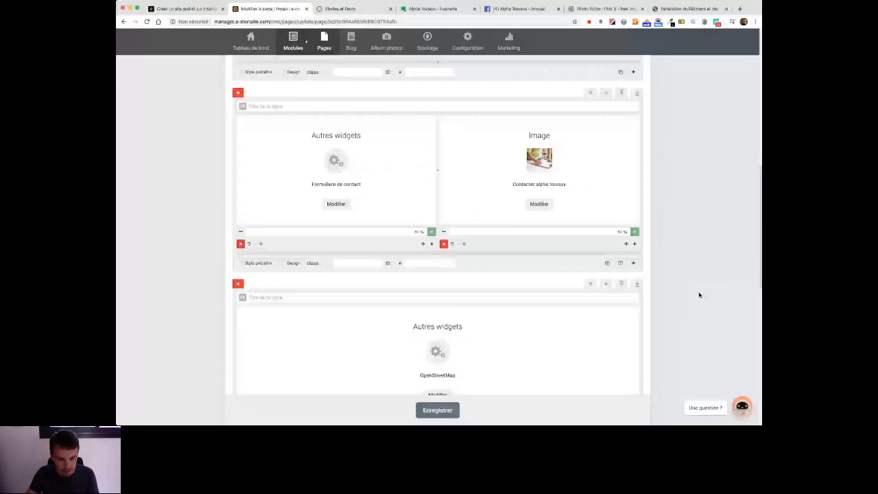
Step: Replace the image widget beside the contact form with contacter-alpha-btp.jpg, centred at a custom 550 x 366 px with link target and style set
scroll(700, 295, "up", 1)
left_click(451, 284)
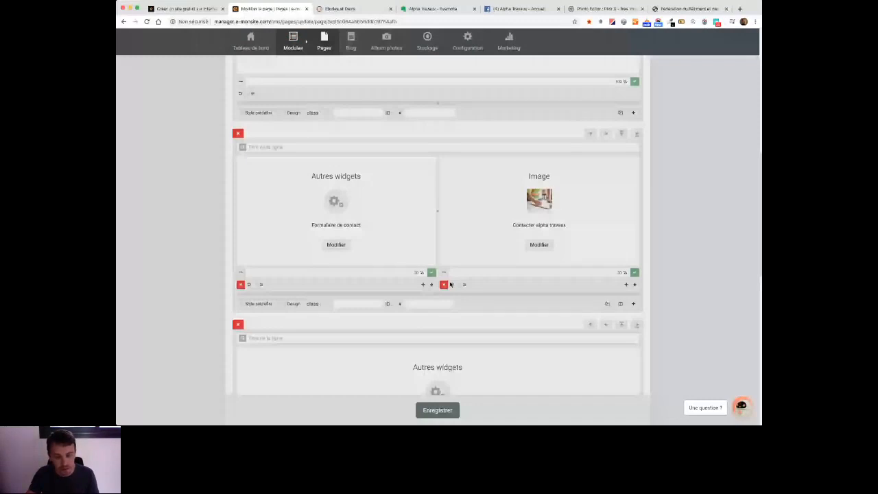
key("Return")
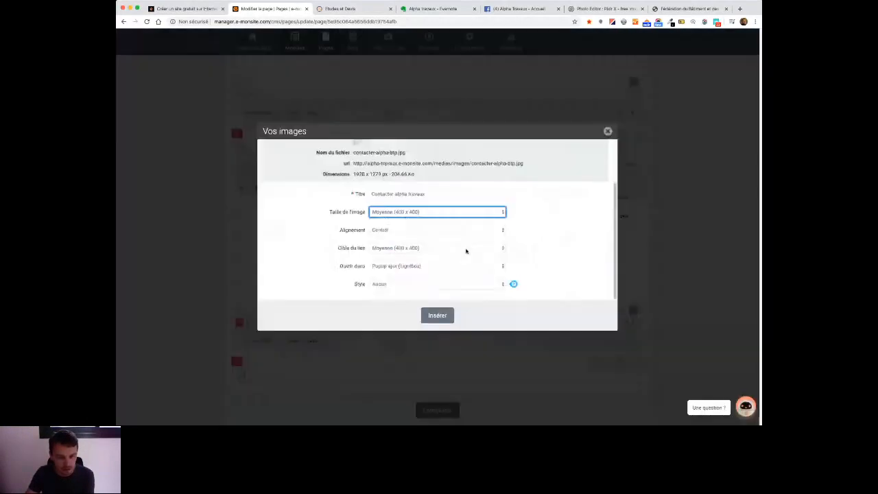
left_click(467, 249)
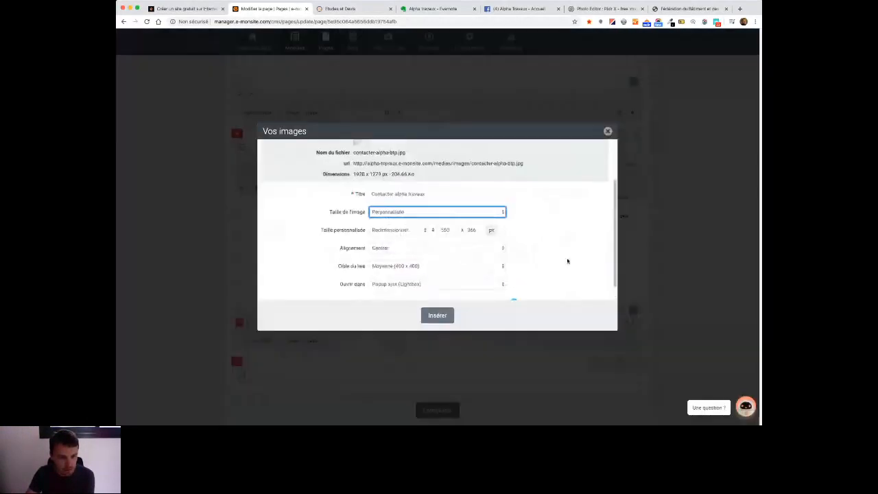
scroll(568, 260, "down", 1)
left_click(327, 261)
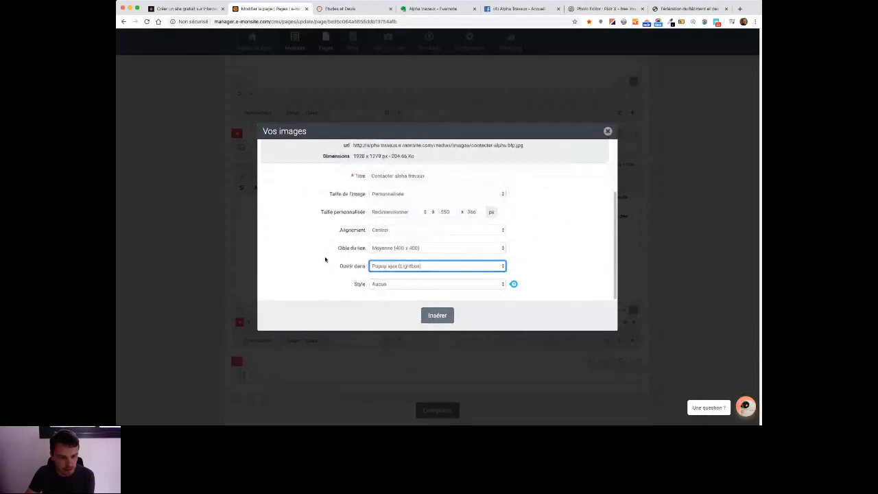
left_click(398, 249)
left_click(404, 284)
left_click(404, 295)
left_click(437, 317)
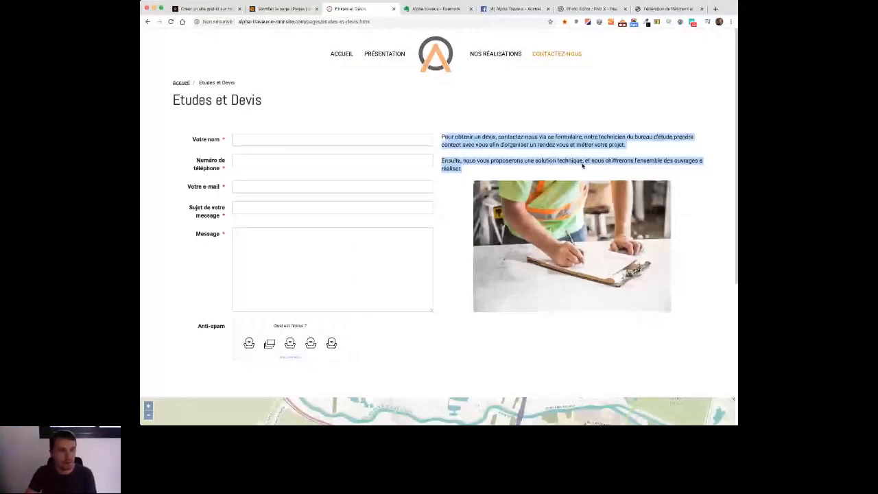
Step: Manage the page title in the first row, put "Etudes et Devis pour vos travaux" above the intro text, and check the public page
left_click(283, 9)
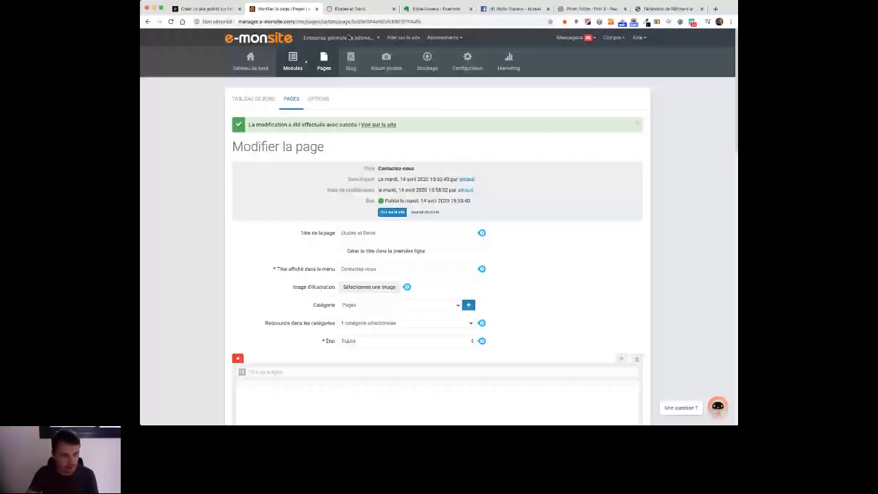
scroll(670, 267, "down", 3)
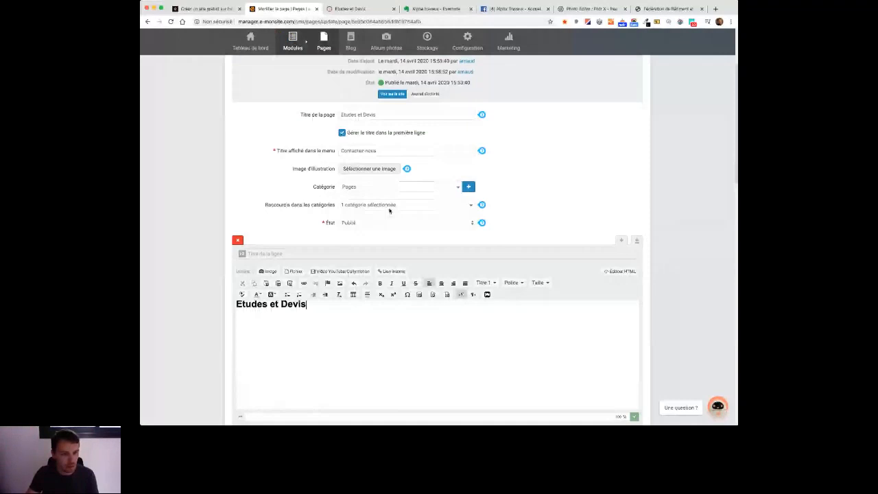
left_click(352, 9)
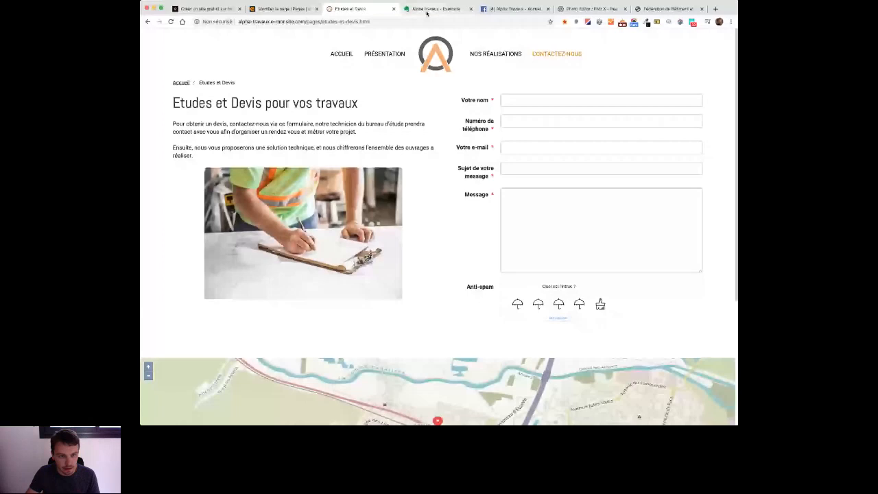
Step: Remove the extra blank line in the contact details below the map and link the company address to its Google Maps short URL
key("ctrl+shift+Tab")
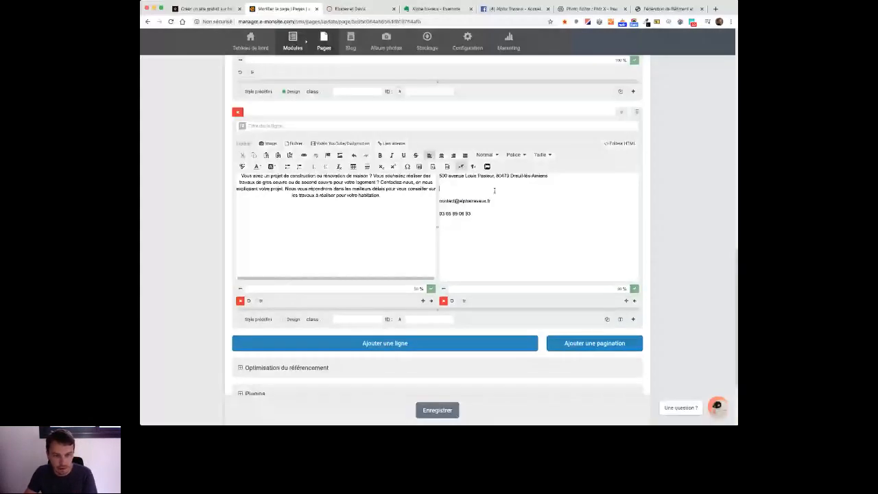
key("BackSpace")
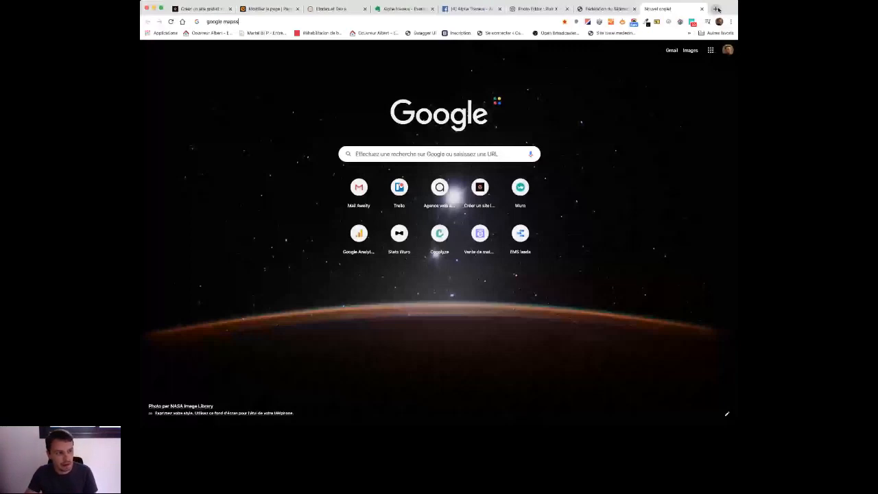
key("Return")
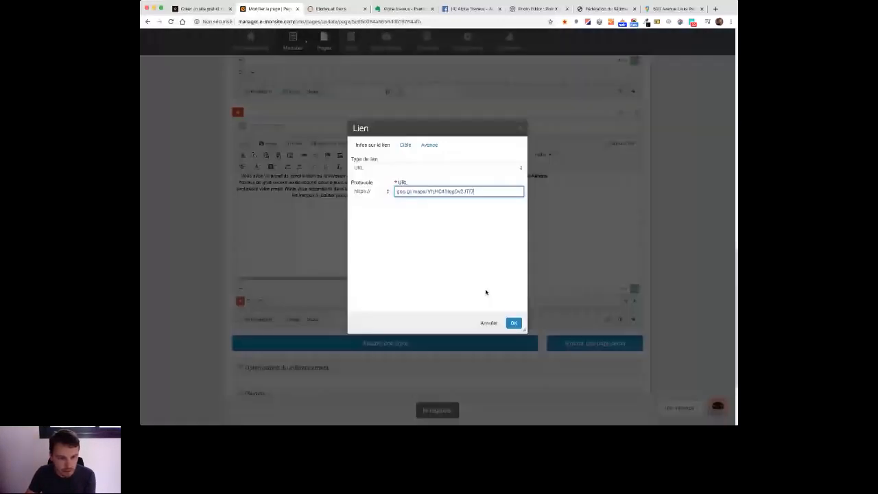
key("Return")
Step: Add the centred line "Venez nous rencontrer" above the linked address
left_click(441, 176)
key("Return")
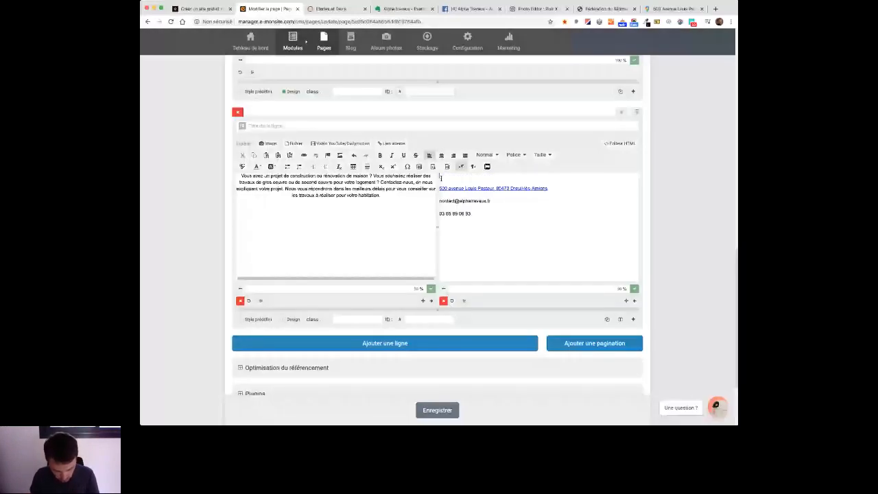
type("Venez nous rencontrer")
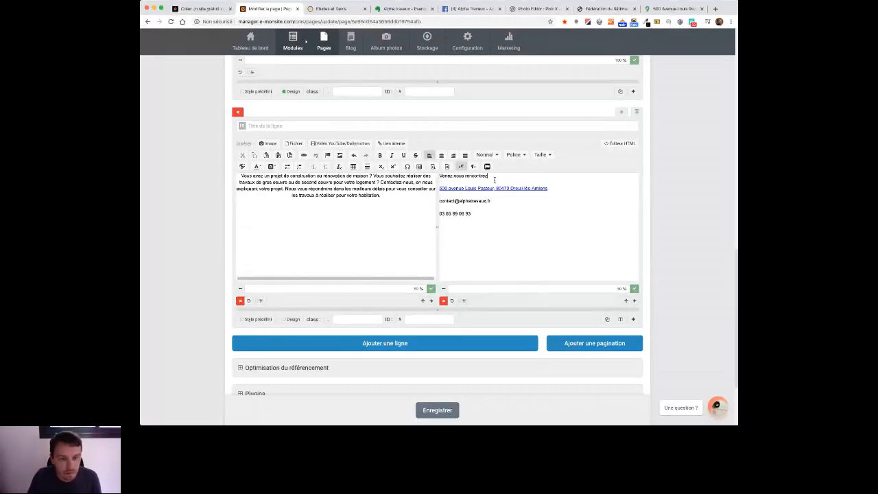
left_click(441, 155)
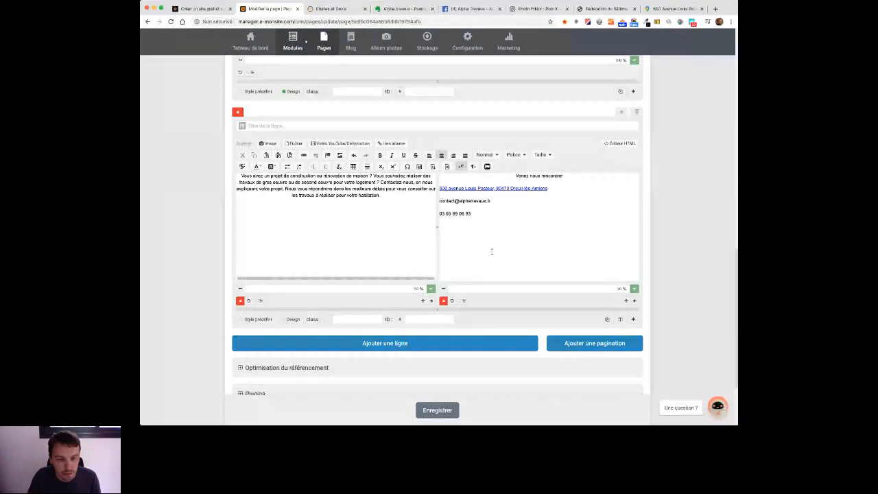
Step: Centre the address, e-mail and phone lines and reword the line above them as "Pour nous rencontrer"
left_click_drag(501, 218, 446, 188)
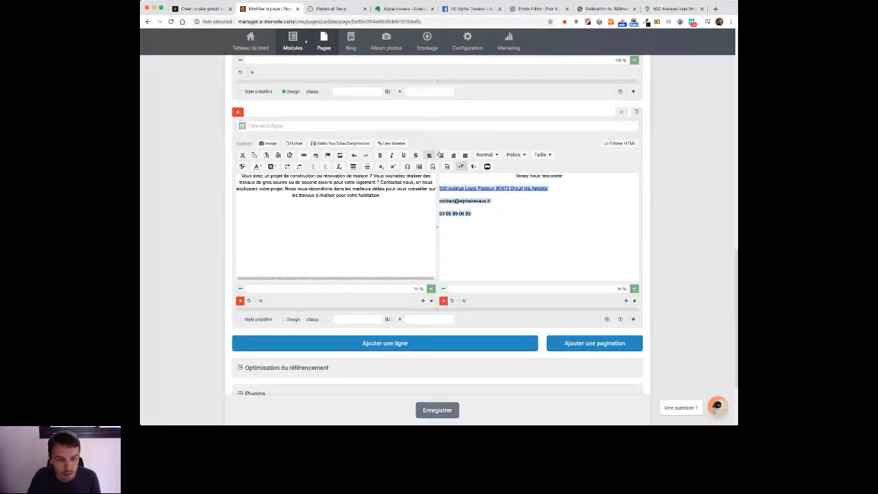
left_click(441, 155)
left_click(564, 214)
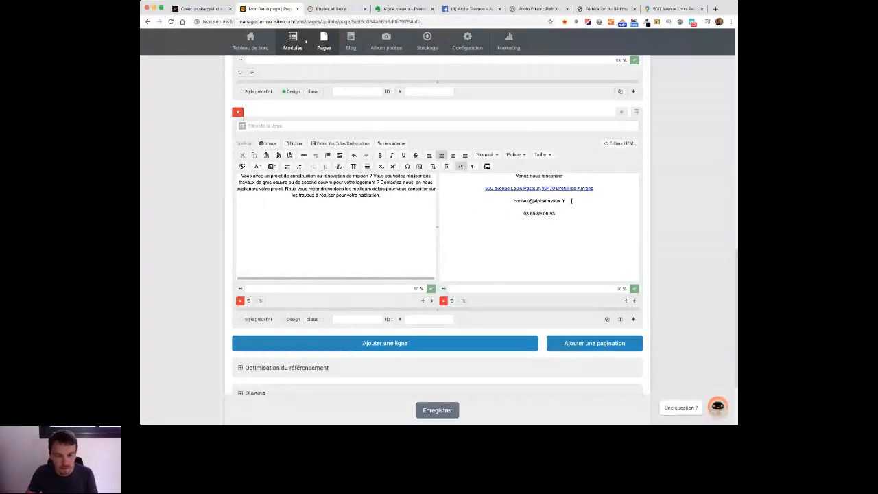
left_click_drag(517, 176, 530, 177)
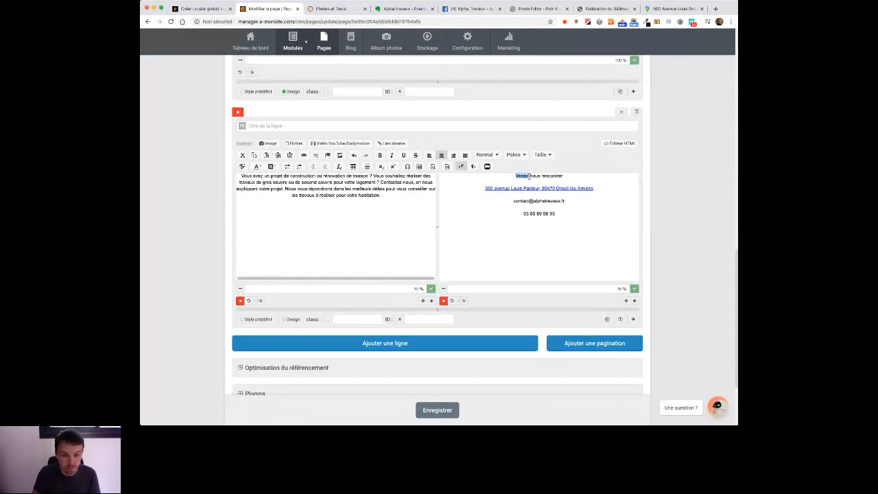
type("Pour")
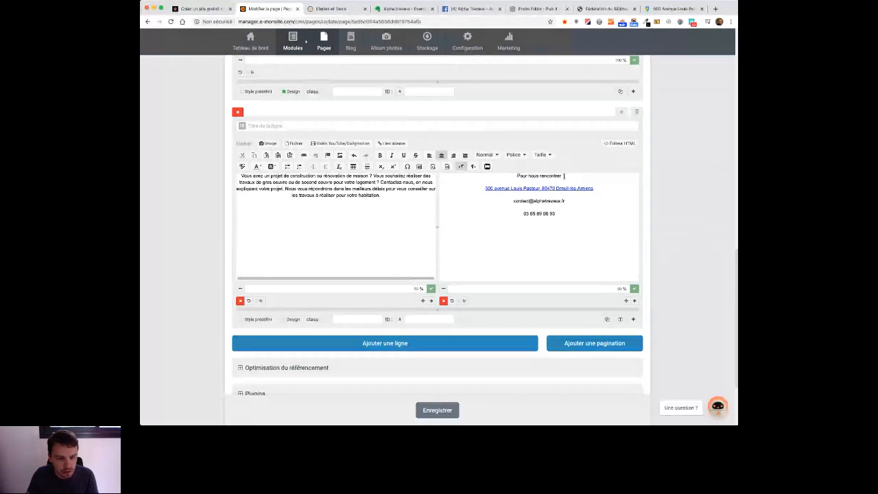
Step: Apply the "Mise en avant de la colonne" style to the contact details column and check the refreshed public page
left_click(464, 301)
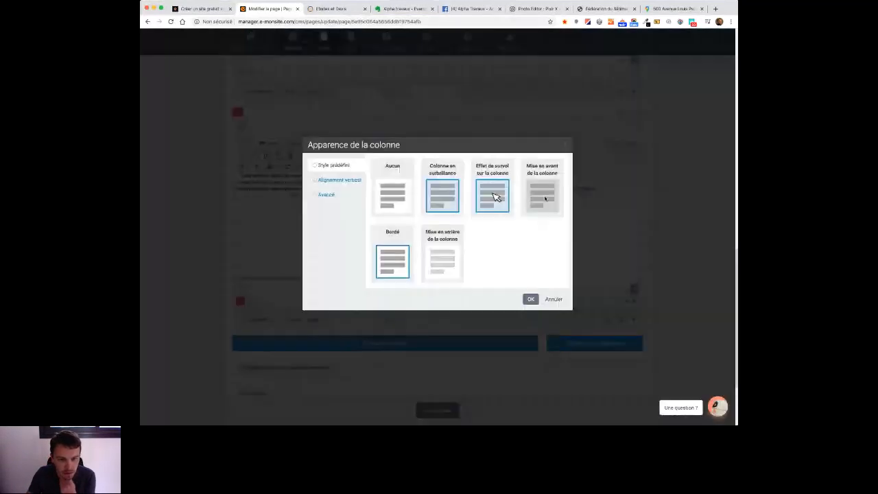
left_click(545, 198)
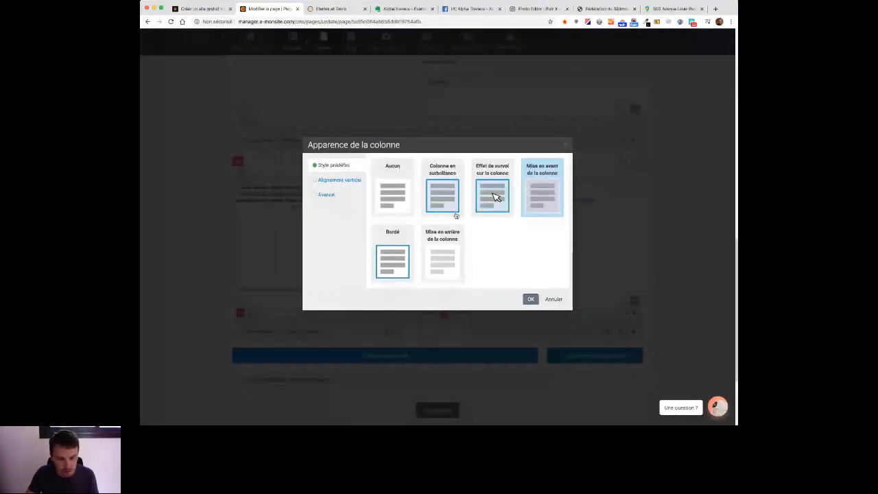
left_click(530, 299)
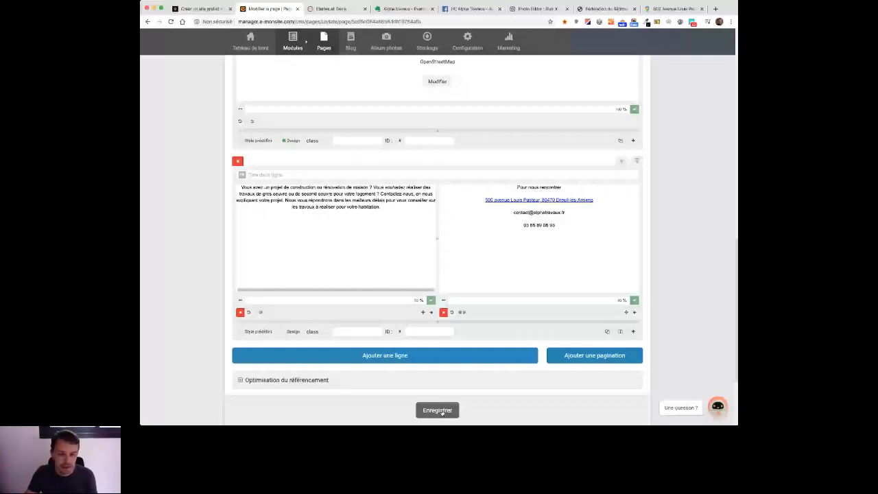
key("ctrl+Tab")
key("super+r")
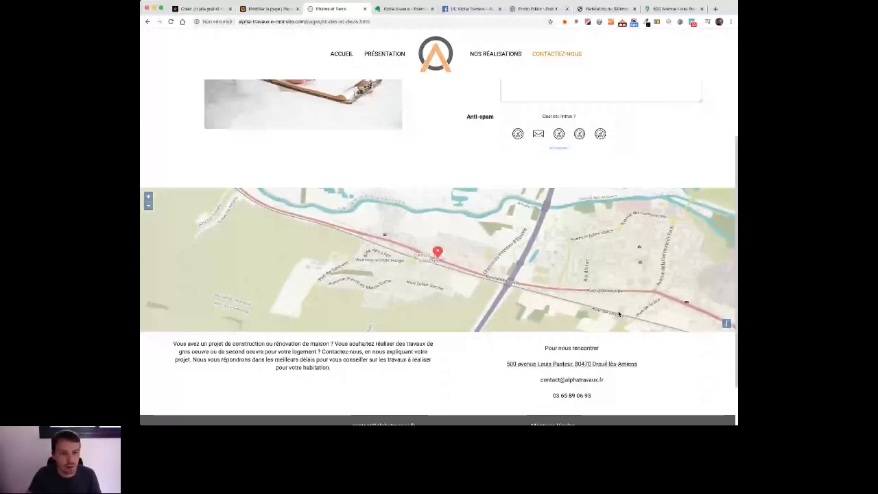
scroll(414, 55, "up", 5)
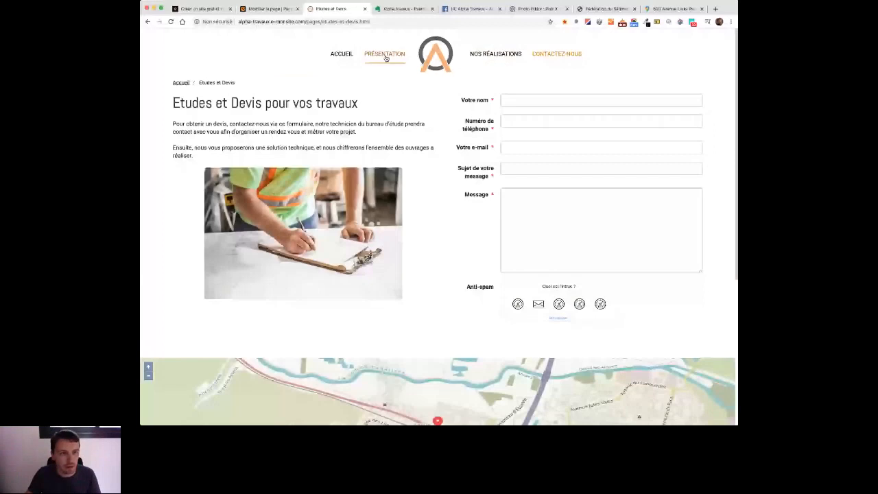
Step: Review the public Présentation page, open that page for editing, and look through its existing rows
left_click(385, 57)
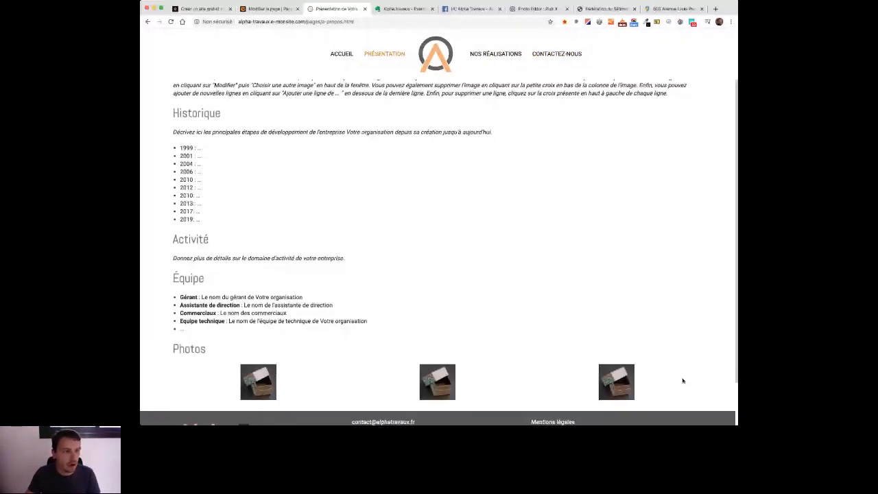
scroll(683, 381, "up", 2)
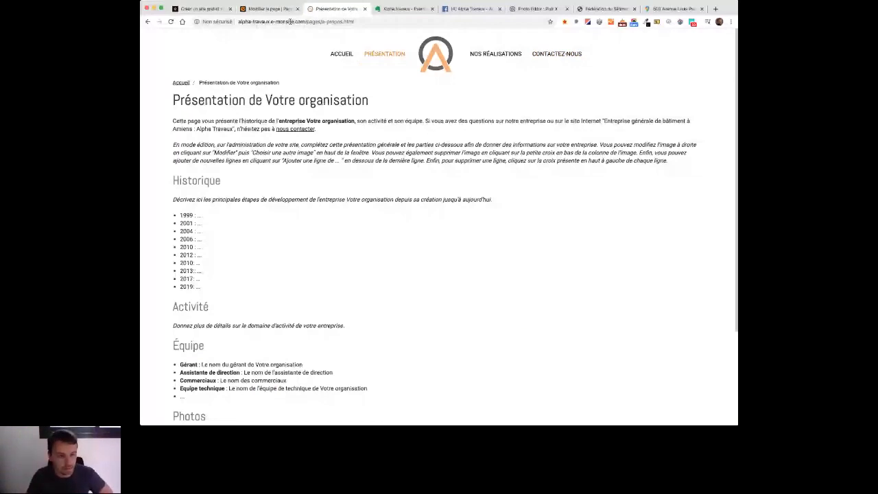
left_click(269, 8)
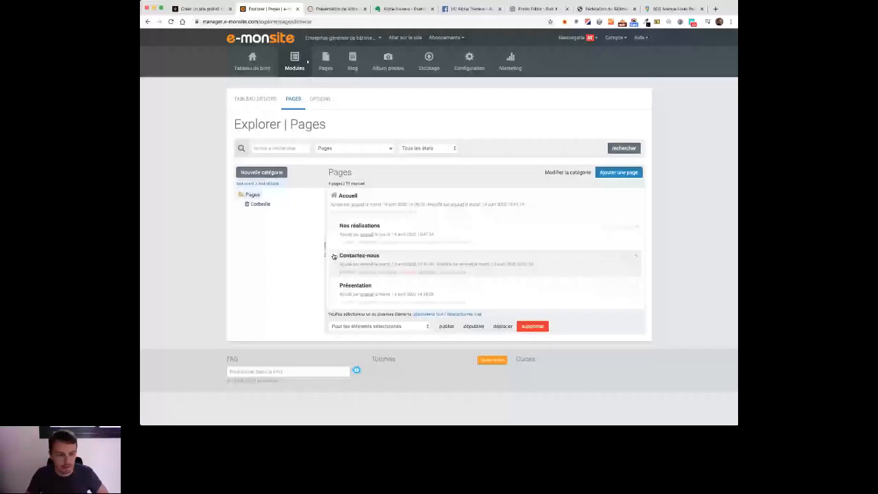
left_click(359, 255)
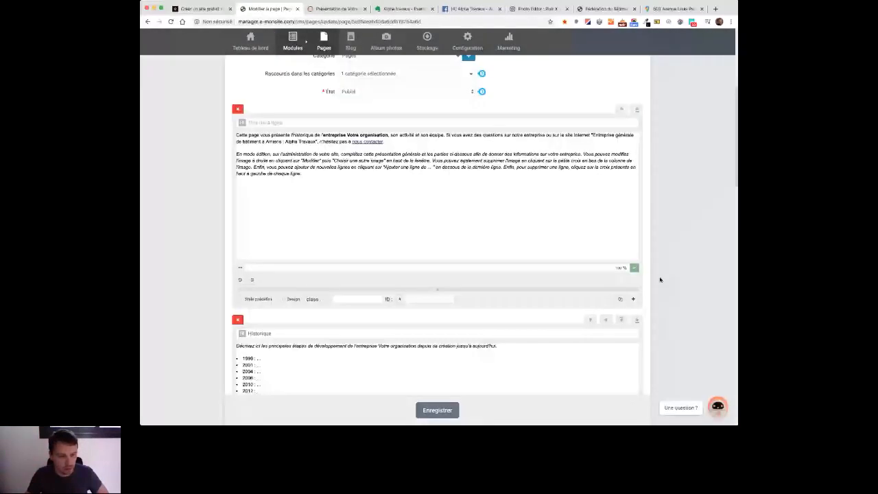
scroll(660, 279, "down", 15)
scroll(660, 279, "up", 5)
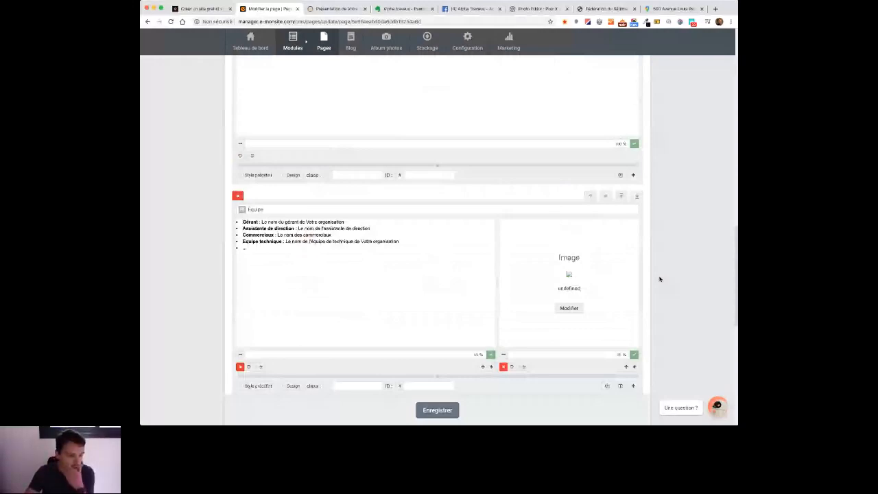
Step: Consult the legal details in the Evernote note and retitle the "Historique" row of the Présentation page as "Mentions légales"
left_click(403, 9)
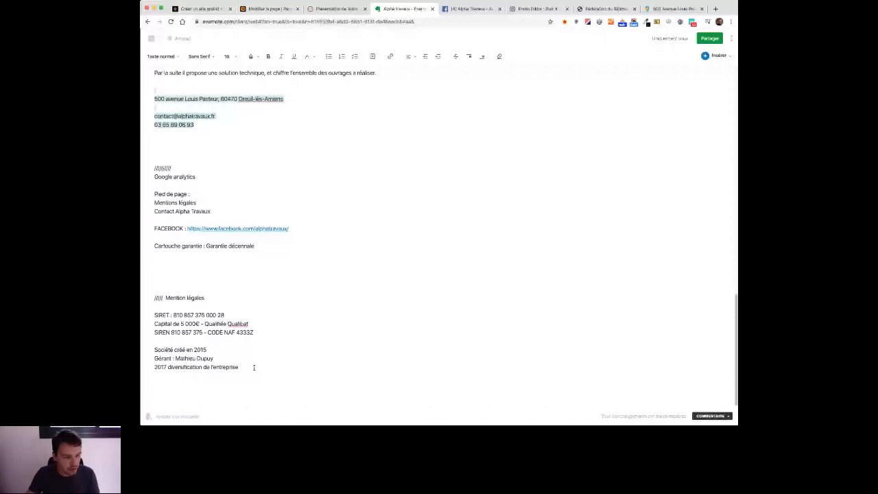
left_click(270, 9)
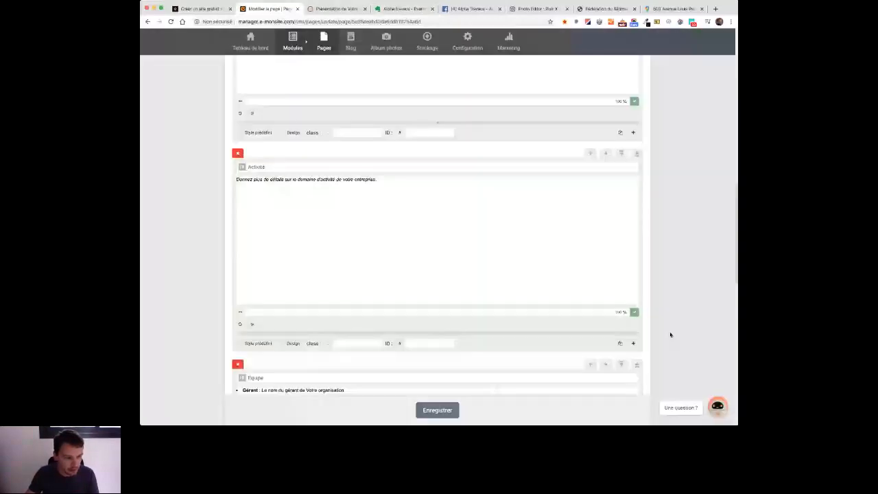
scroll(671, 335, "down", 3)
scroll(670, 335, "up", 3)
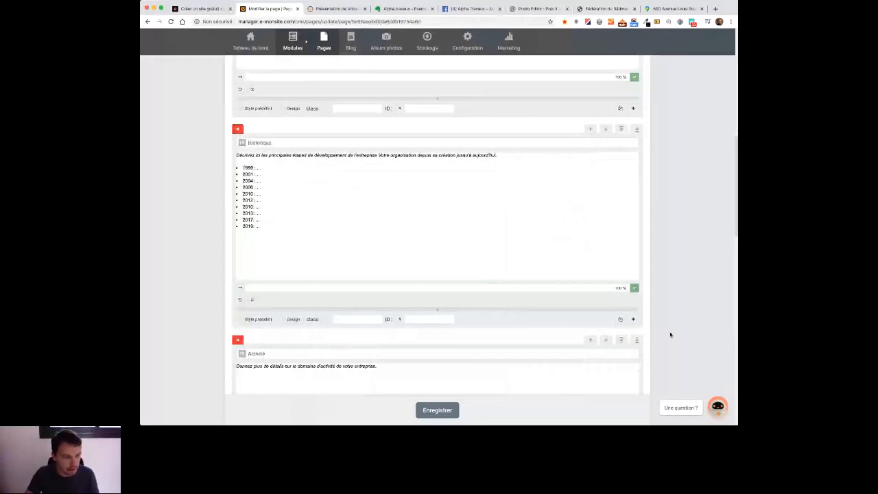
type("Estim")
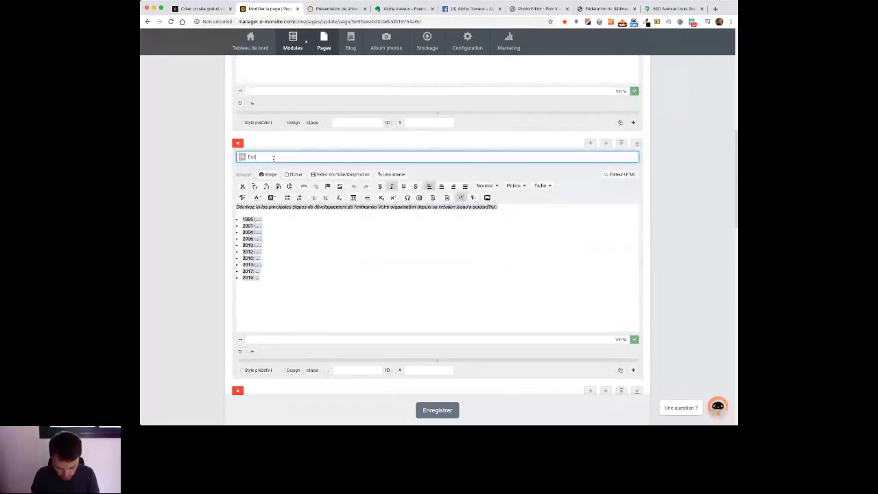
type("s légales")
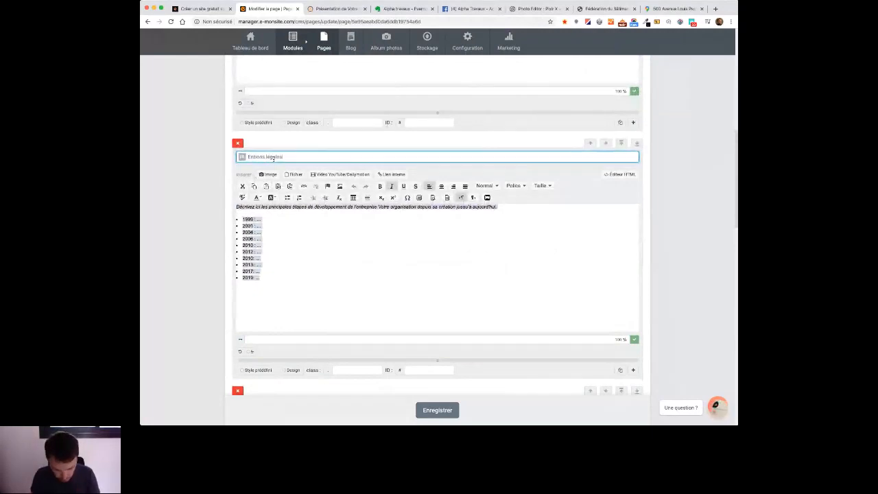
type("Me")
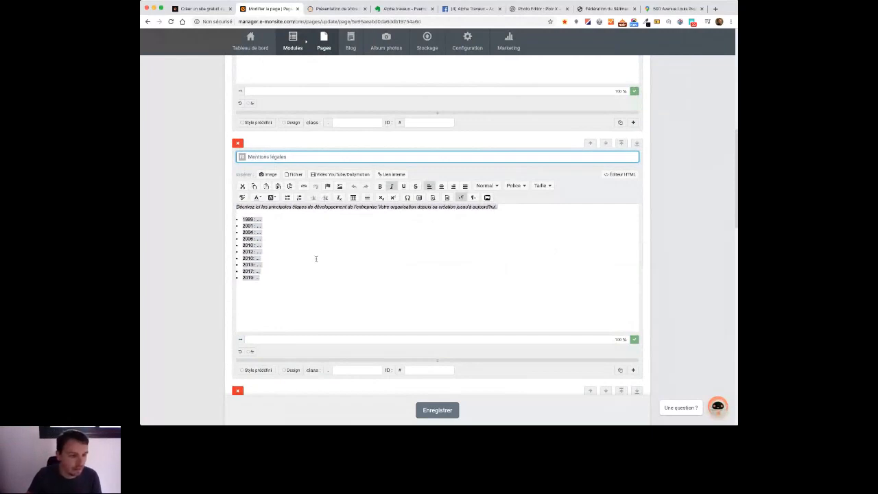
Step: Replace the placeholder history text in the "Mentions légales" row with the legal details copied from the Evernote note
left_click(323, 286)
key("ctrl+a")
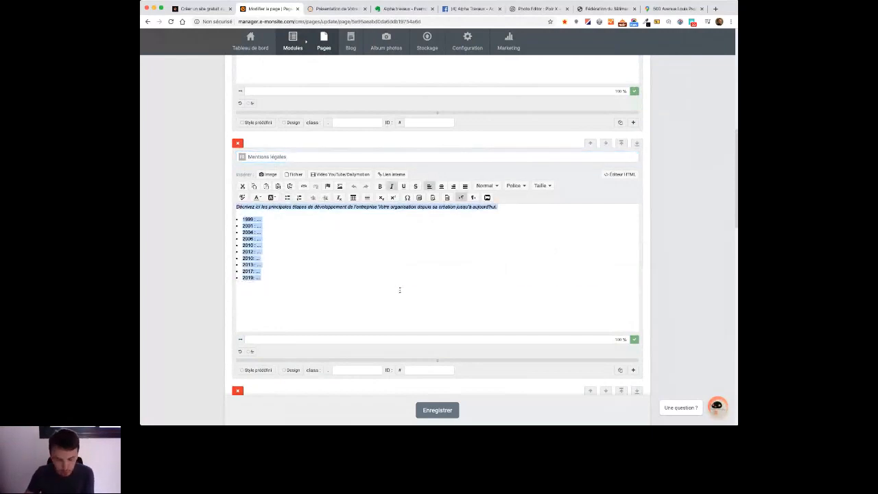
key("BackSpace")
key("ctrl+v")
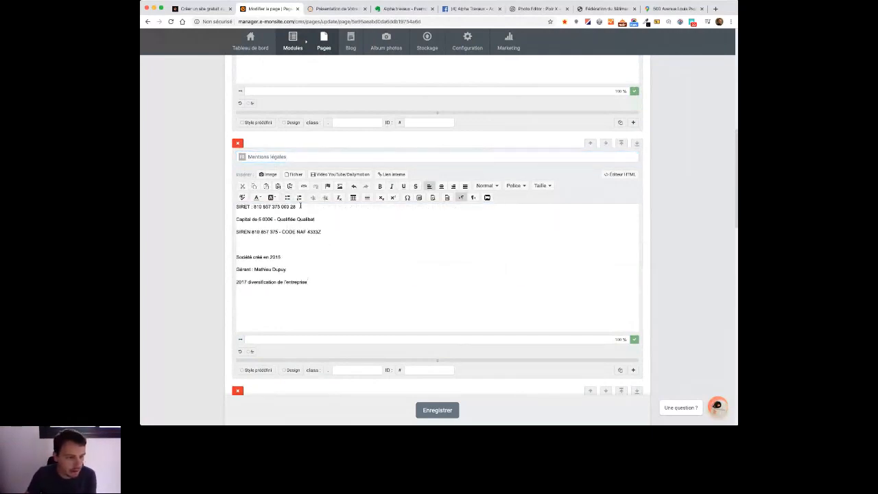
Step: Tighten the line spacing in the legal text so the registration, capital, creation, manager and diversification lines form two compact blocks
left_click(300, 206)
key("Delete")
left_click(323, 213)
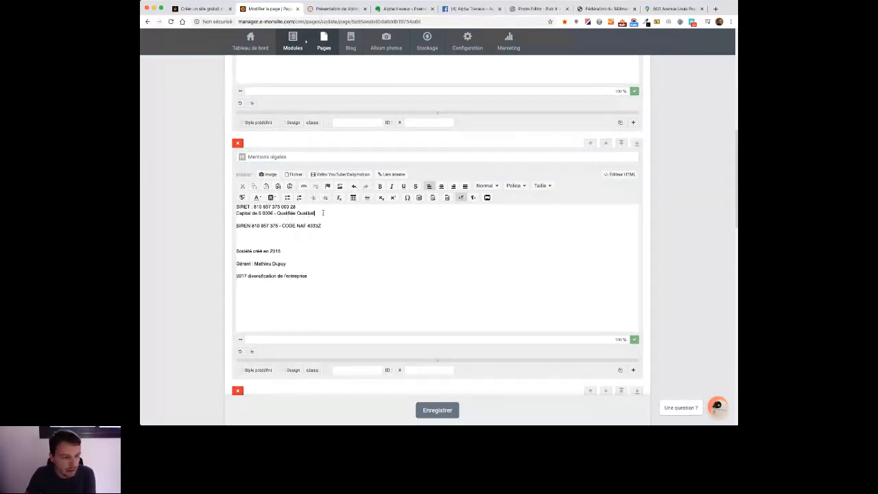
key("Delete")
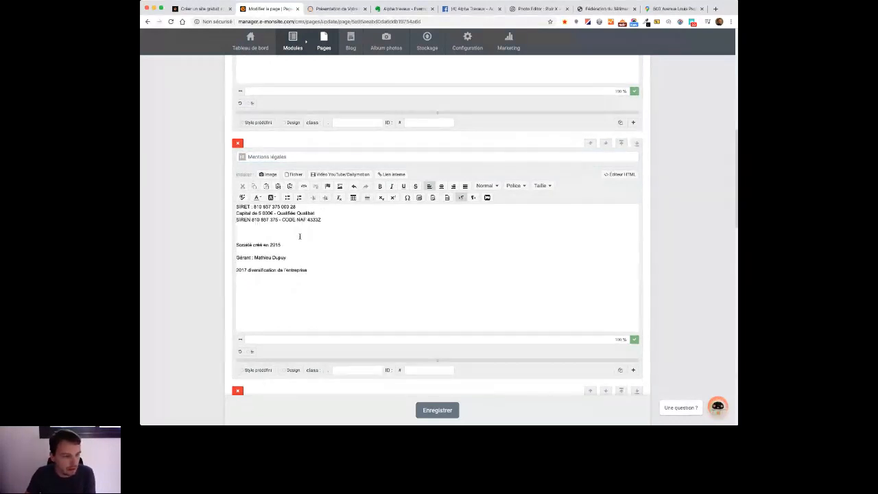
left_click(299, 251)
key("Delete")
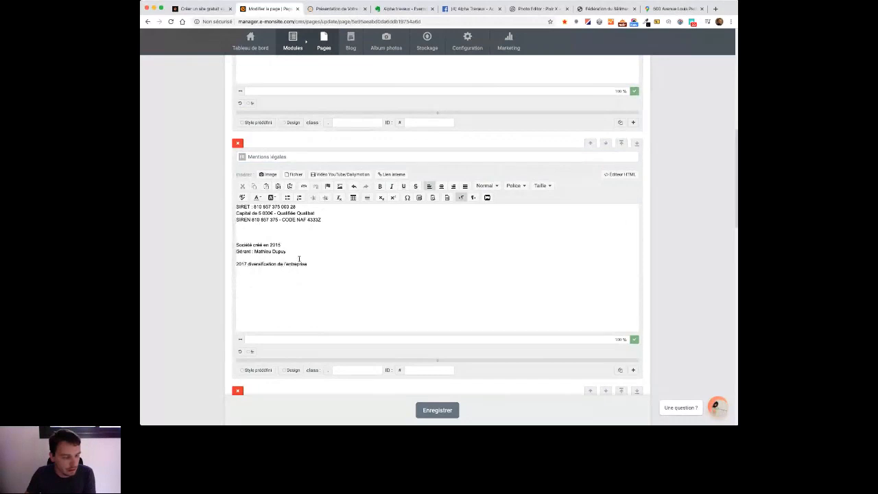
key("Delete")
key("Delete")
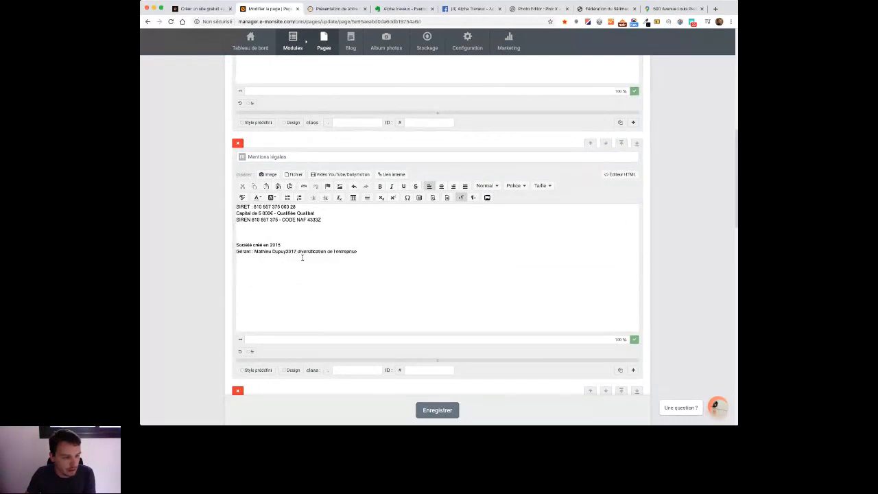
key("Return")
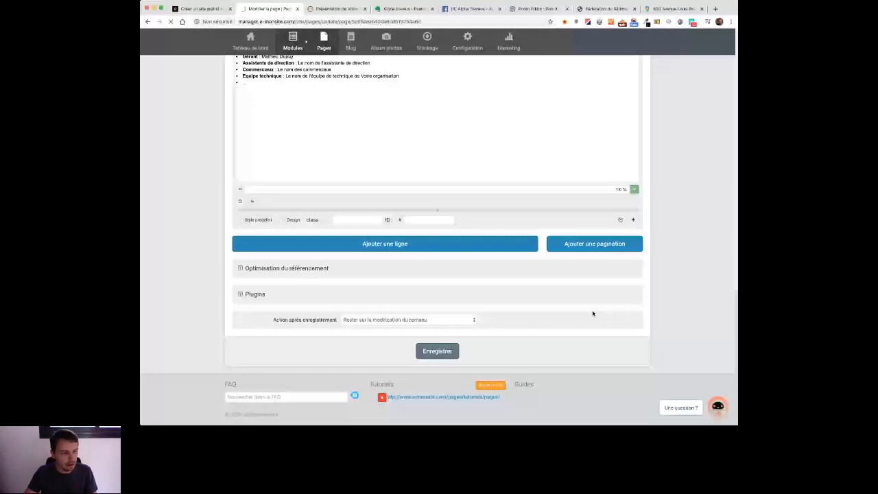
Step: Check the published Présentation page, view the public "Nos réalisations" page, and return to the site manager
key("ctrl+Tab")
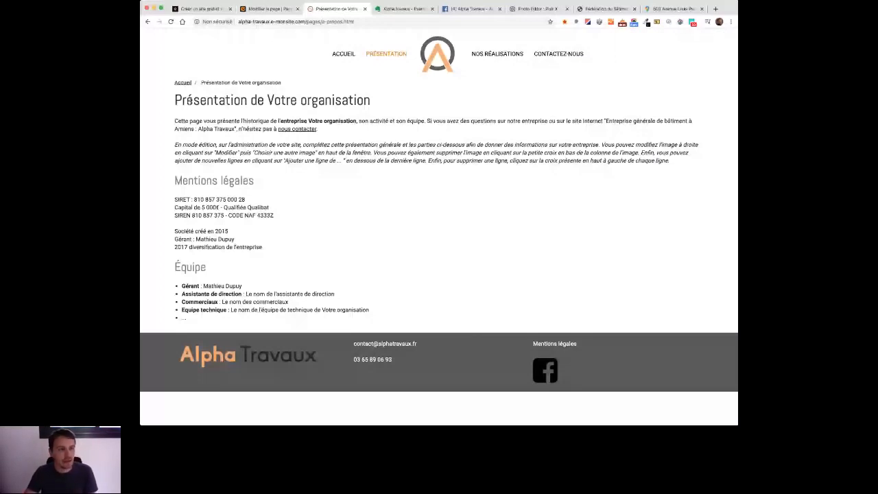
left_click(497, 54)
left_click(268, 9)
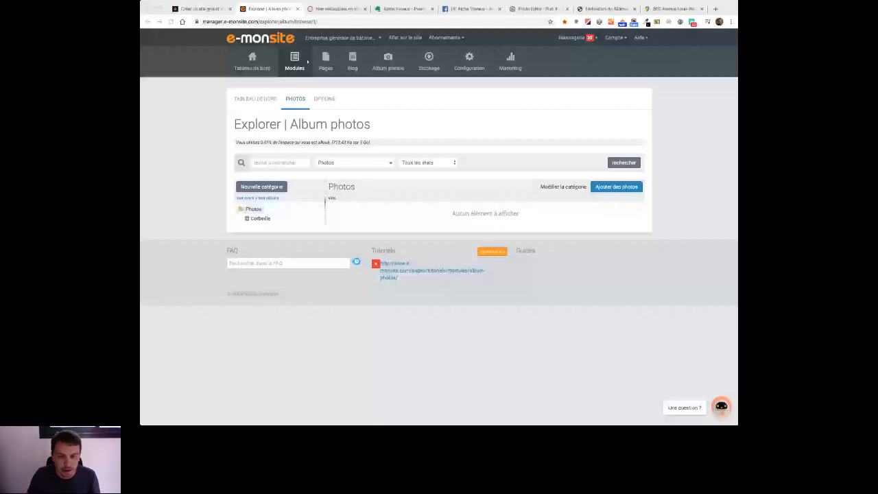
Step: Create a new photo album category named "Appartement de A à Z"
left_click(325, 189)
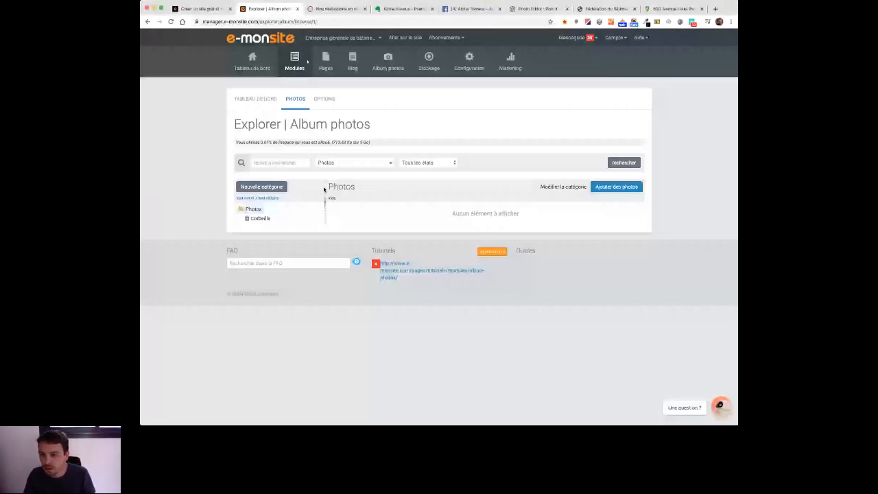
left_click(262, 186)
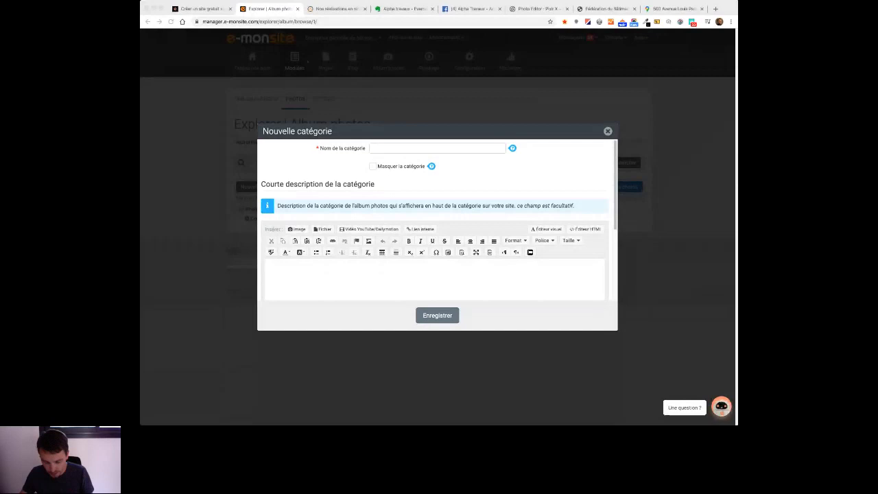
left_click(402, 149)
type("Appart de A à Z")
left_click(386, 148)
type("ement")
left_click(406, 286)
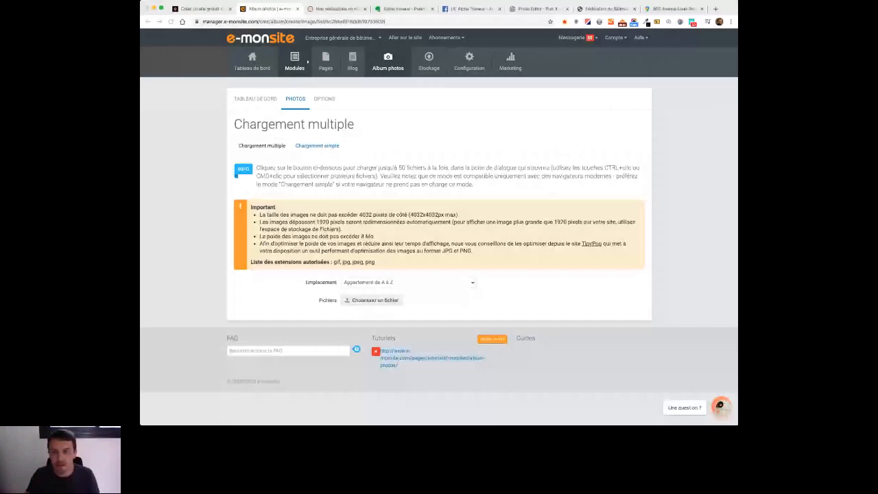
Step: Open TinyPNG in a new tab, submit the IMG_0024 to IMG_0042 JPEG photos for compression, and return to the album upload
left_click(715, 9)
type("tinypng")
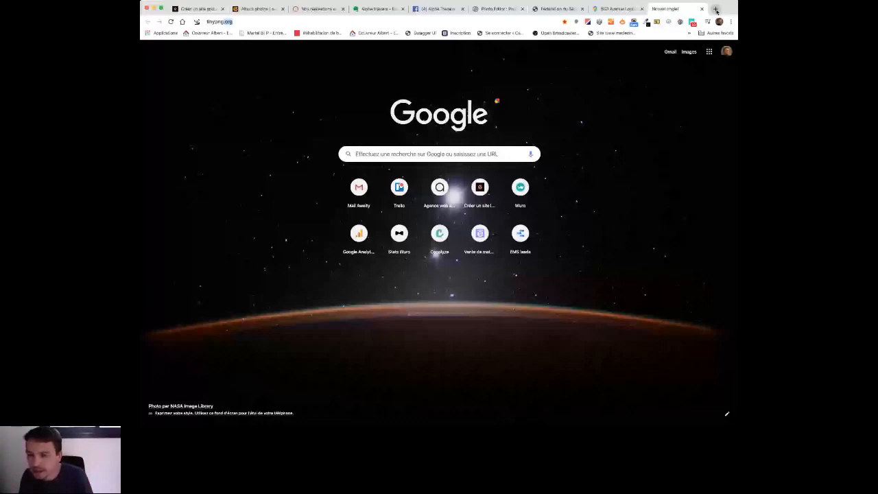
key("Return")
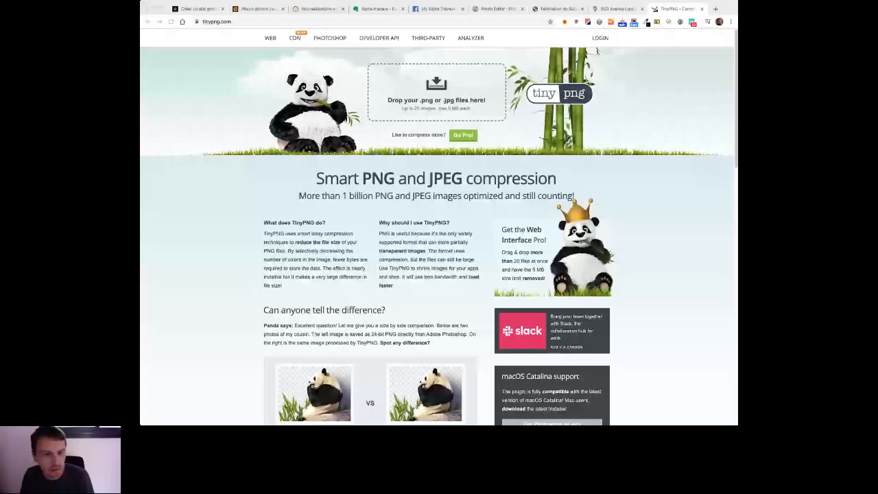
left_click_drag(597, 51, 434, 97)
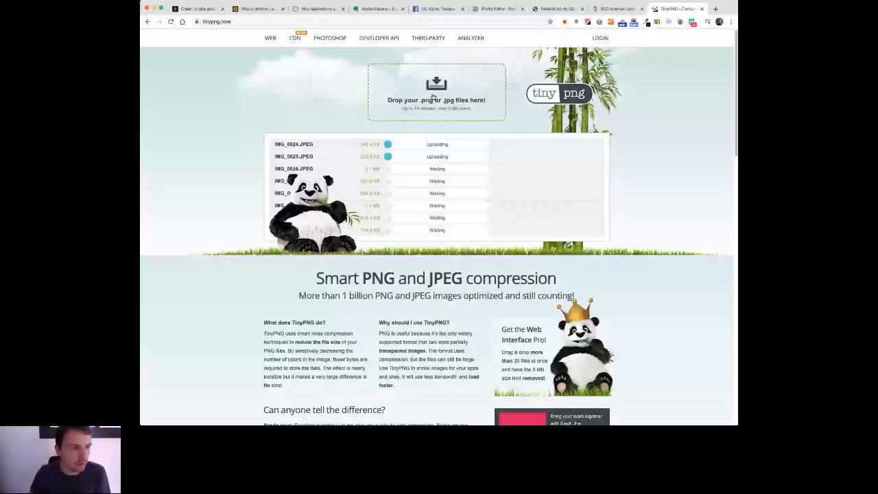
left_click(258, 9)
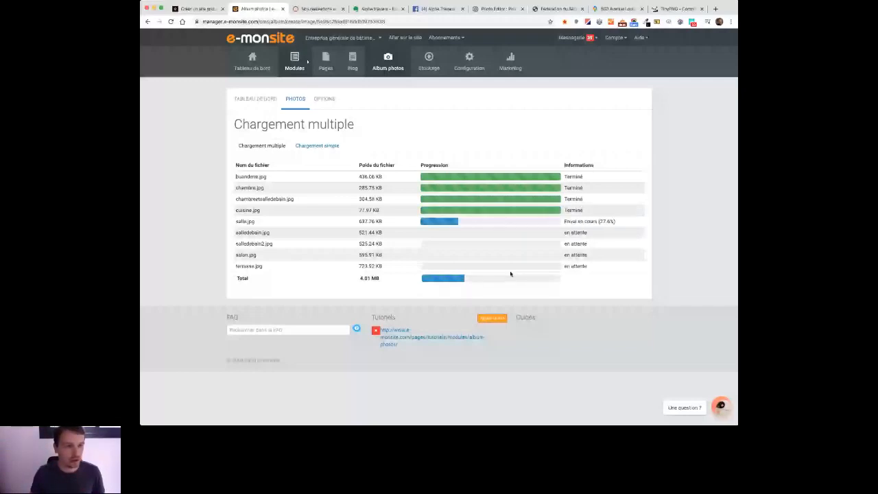
Step: Review the public site's home page, including its introduction, the "Nos prestations de rénovation" services and the certifications section
key("ctrl+Tab")
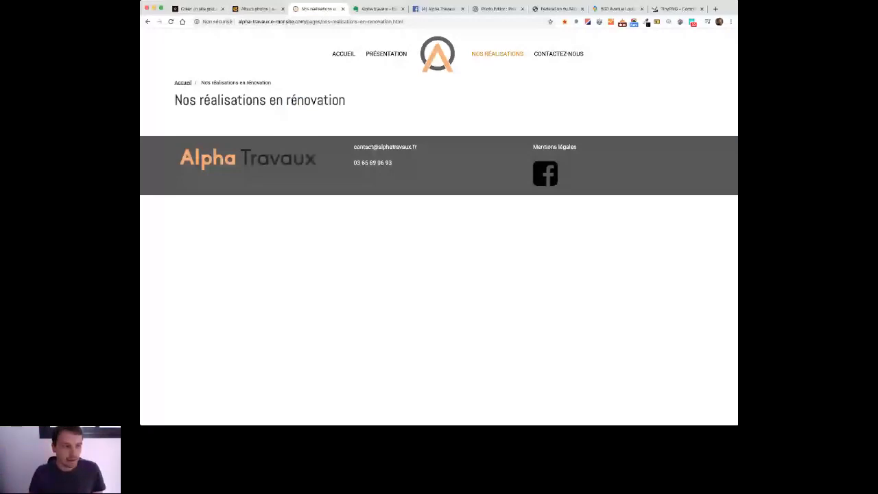
left_click(382, 59)
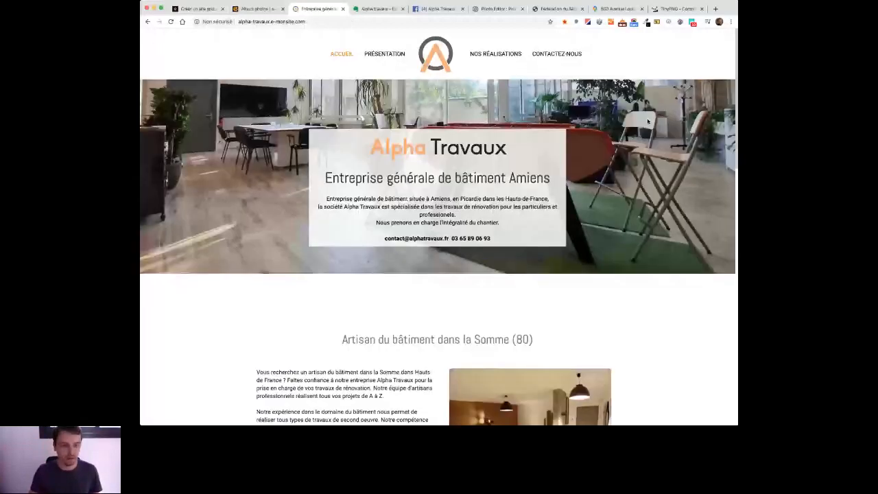
scroll(648, 121, "down", 5)
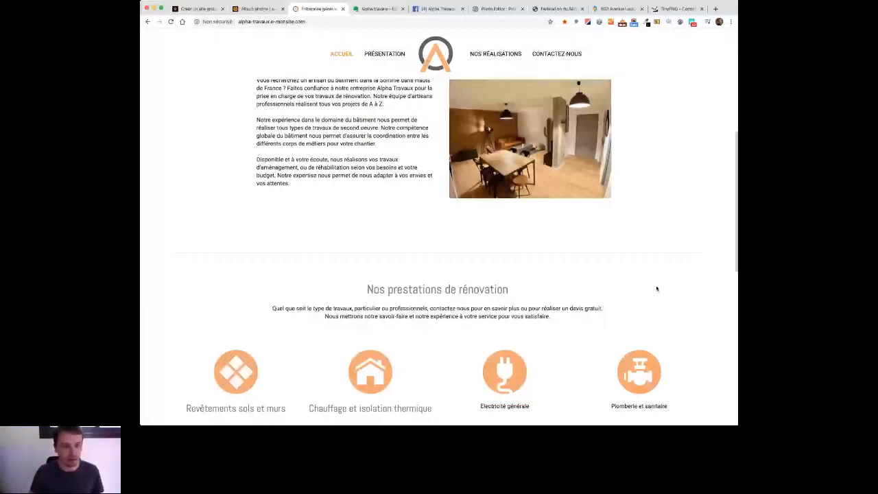
scroll(657, 289, "up", 5)
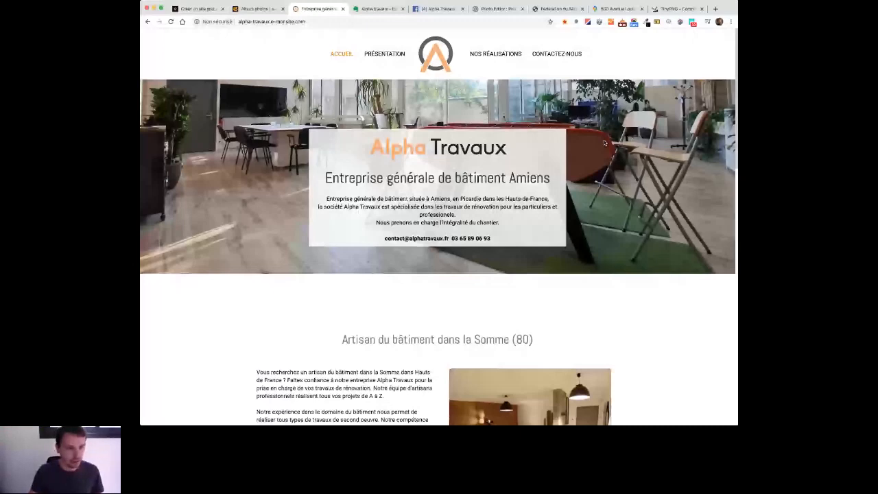
scroll(604, 143, "down", 4)
left_click_drag(304, 146, 376, 162)
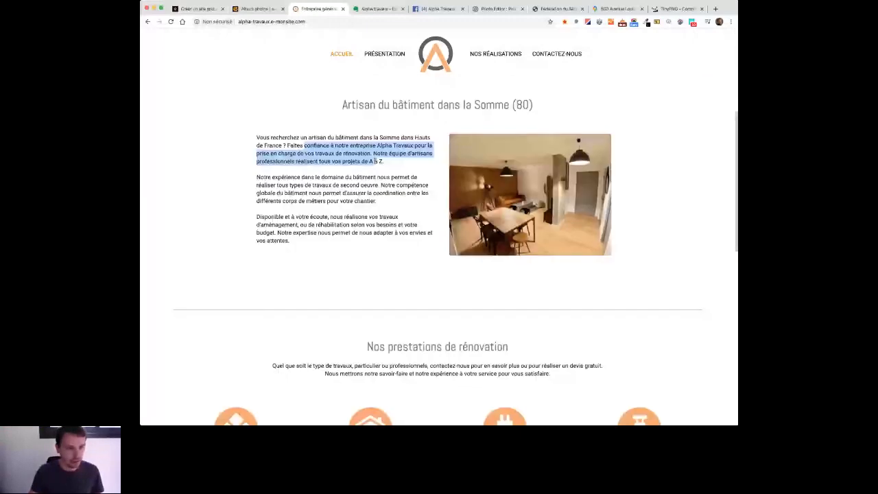
scroll(437, 320, "down", 6)
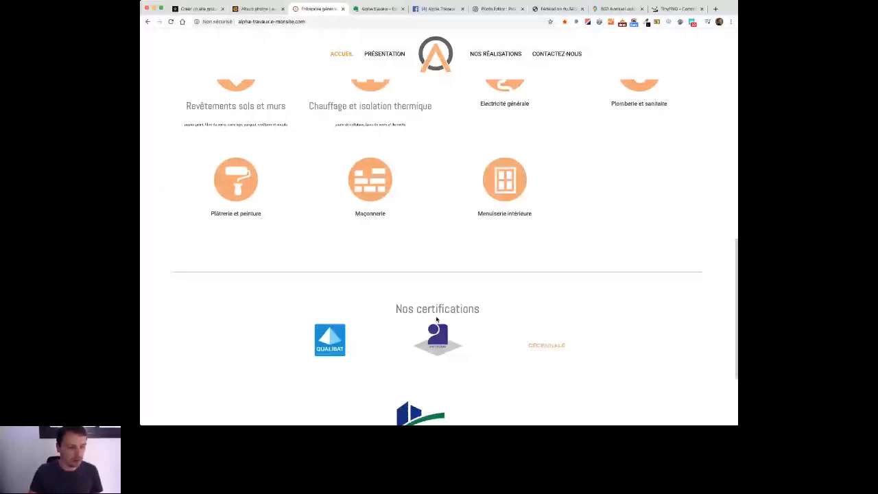
scroll(412, 309, "up", 3)
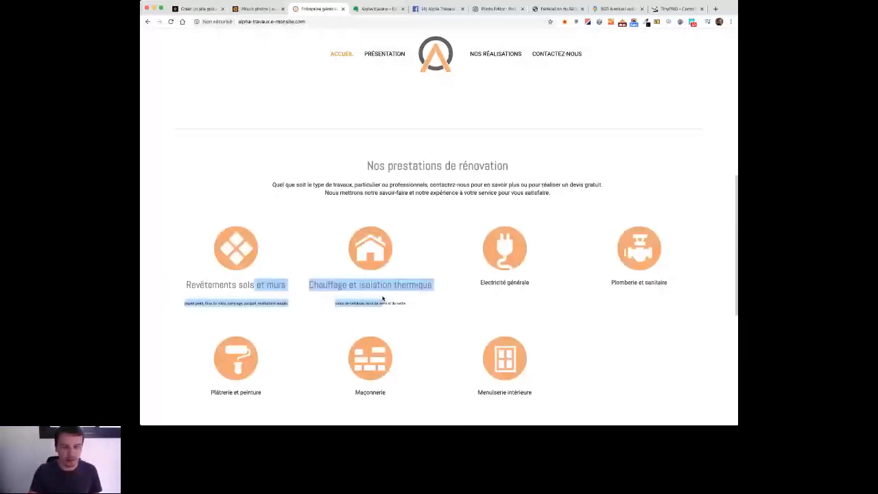
scroll(383, 299, "down", 2)
left_click(188, 181)
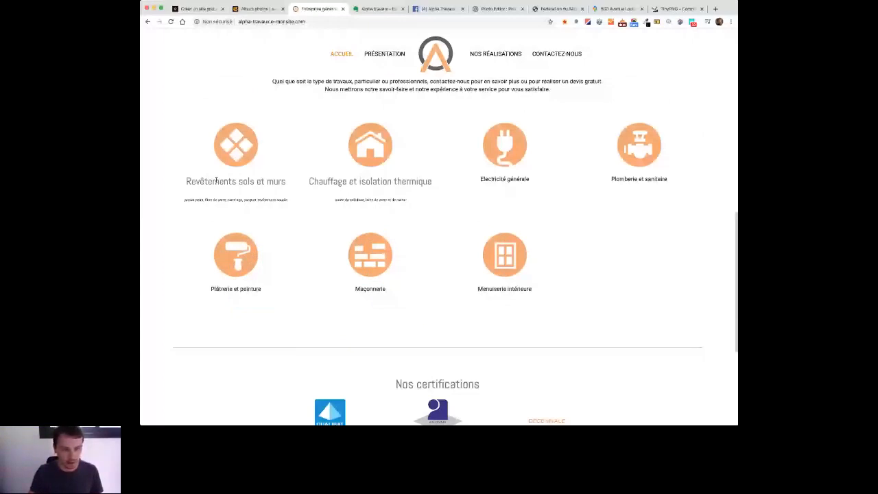
scroll(463, 217, "down", 4)
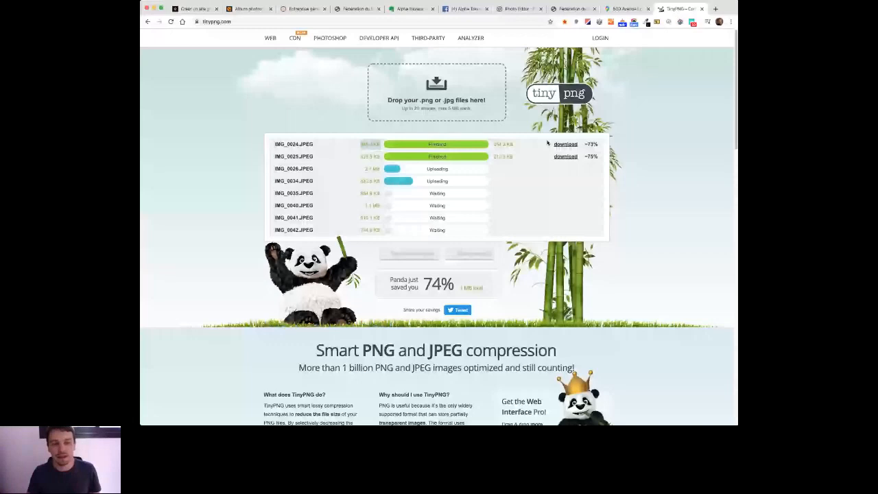
Step: Compare the original and compressed photo sizes in TinyPNG and check the progress of the album's multiple upload
left_click_drag(514, 144, 496, 145)
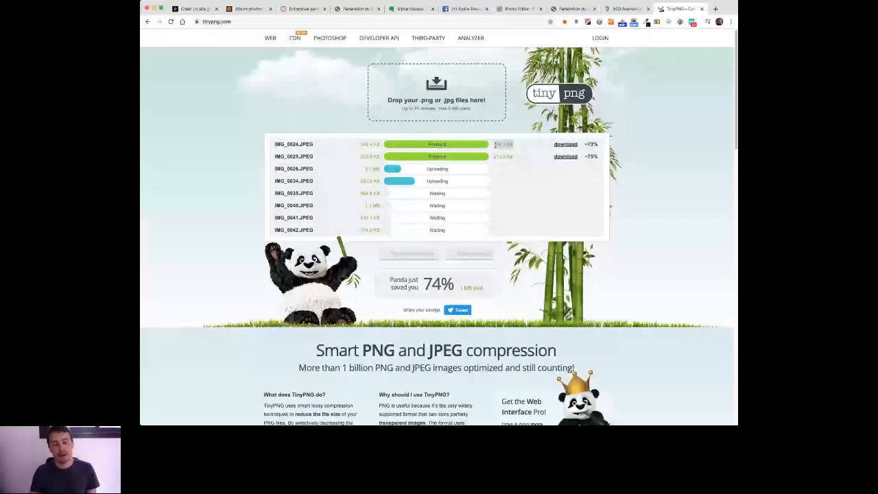
left_click(634, 186)
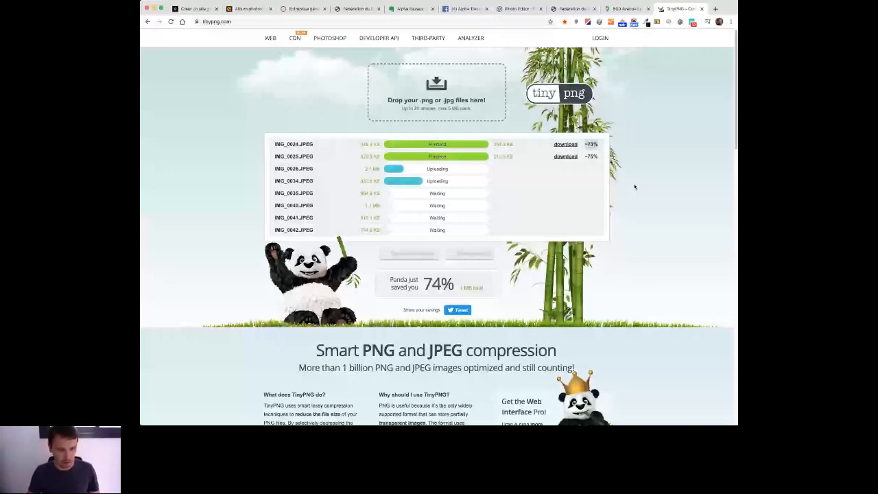
left_click(248, 9)
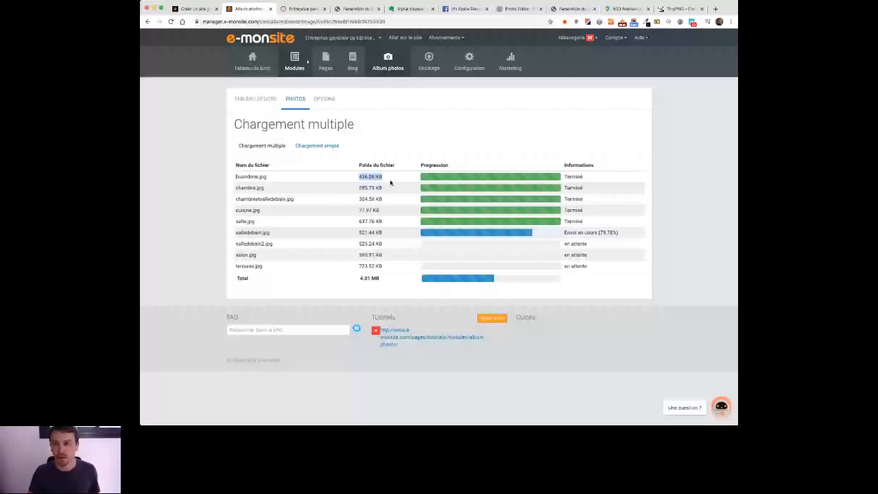
key("super+Tab")
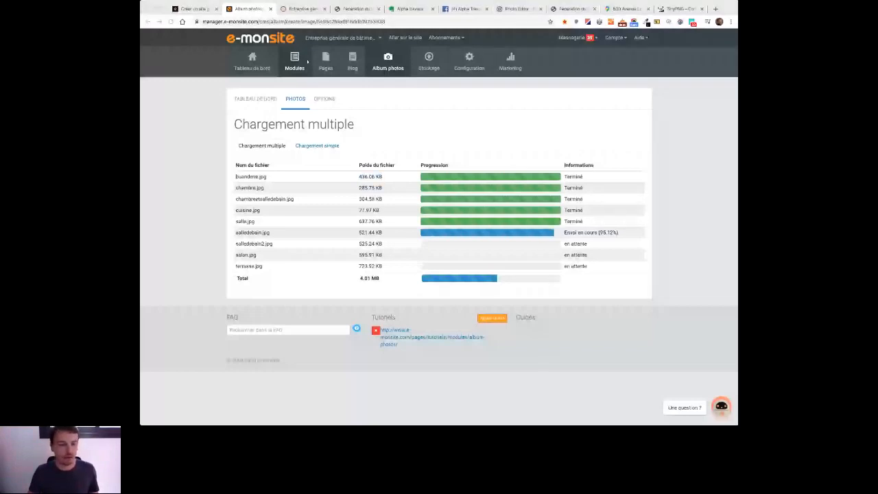
left_click(588, 257)
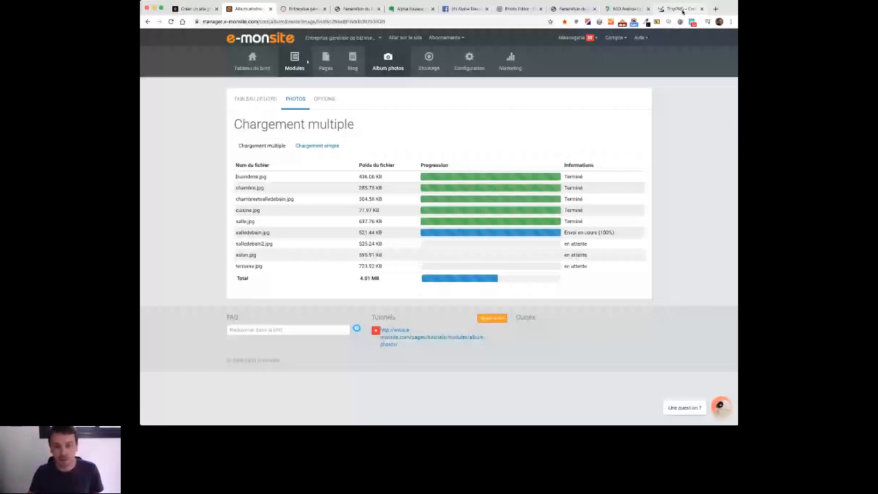
left_click(680, 9)
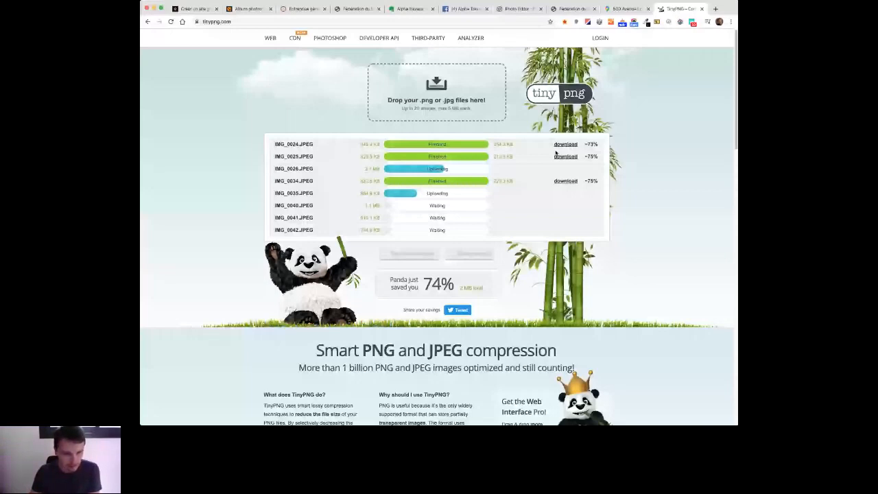
left_click(249, 9)
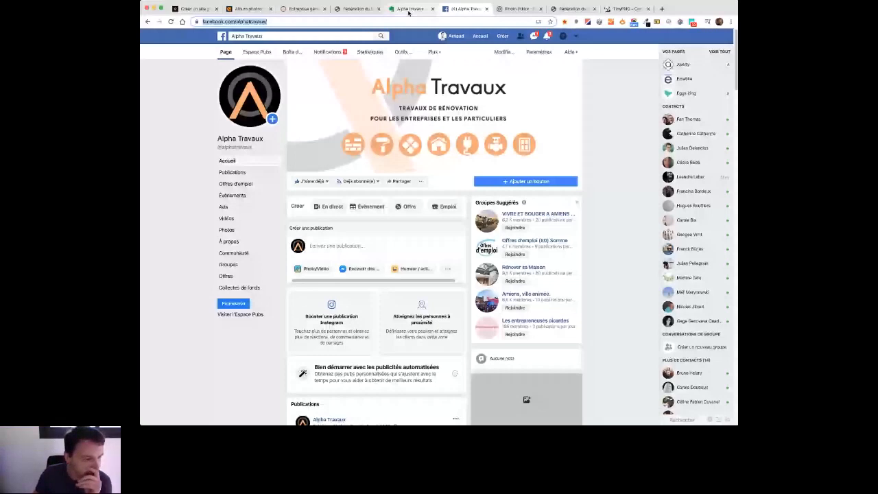
Step: Review the services, quote request, contact, footer and legal sections of the Evernote note
left_click(408, 10)
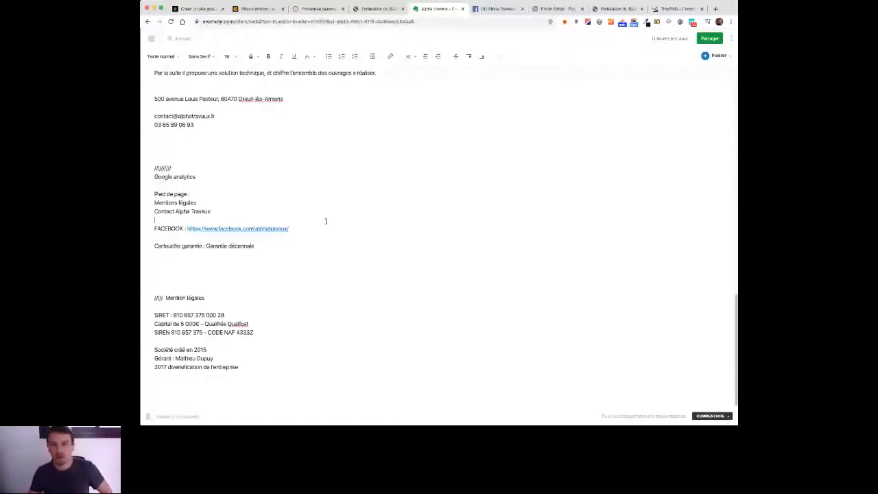
scroll(320, 233, "up", 5)
scroll(314, 244, "up", 1)
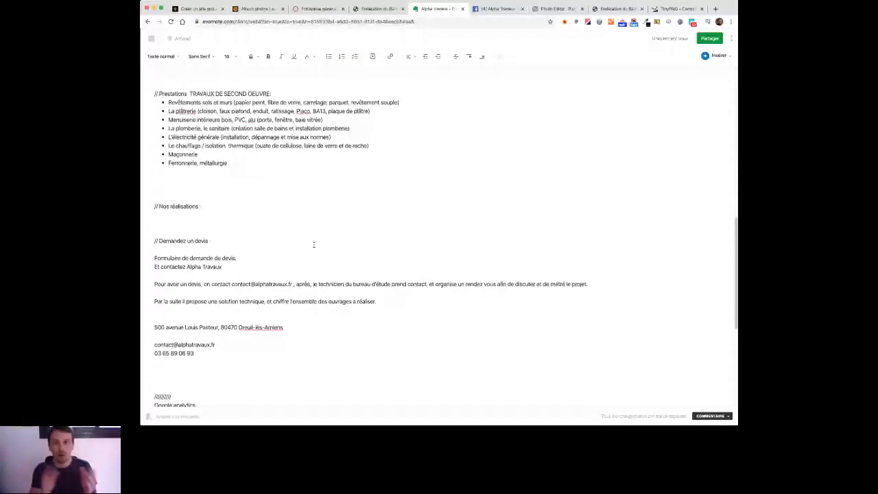
scroll(335, 240, "down", 5)
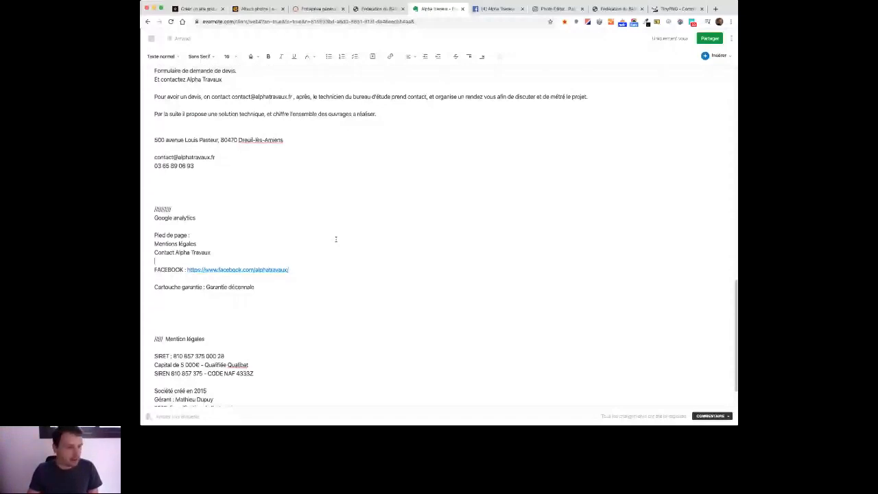
Step: Review the home, presentation, contact and legal sections of the Evernote note and check the photo compression in TinyPNG
scroll(335, 239, "up", 15)
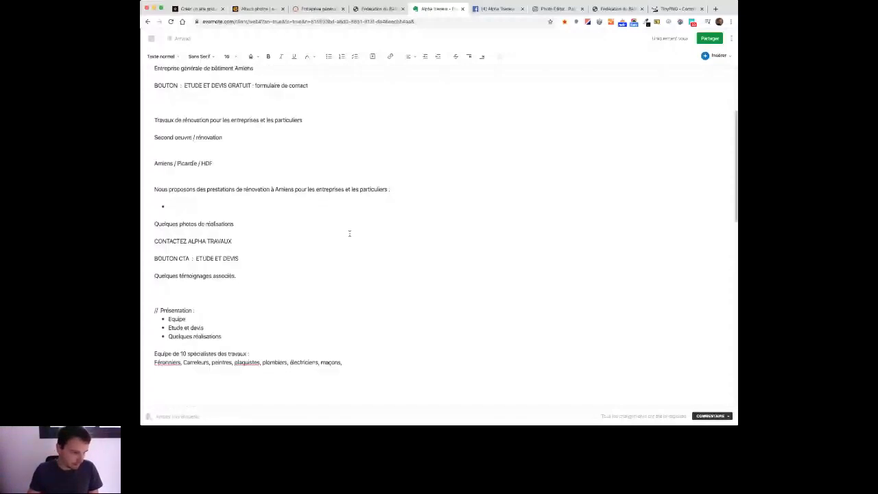
scroll(349, 234, "up", 2)
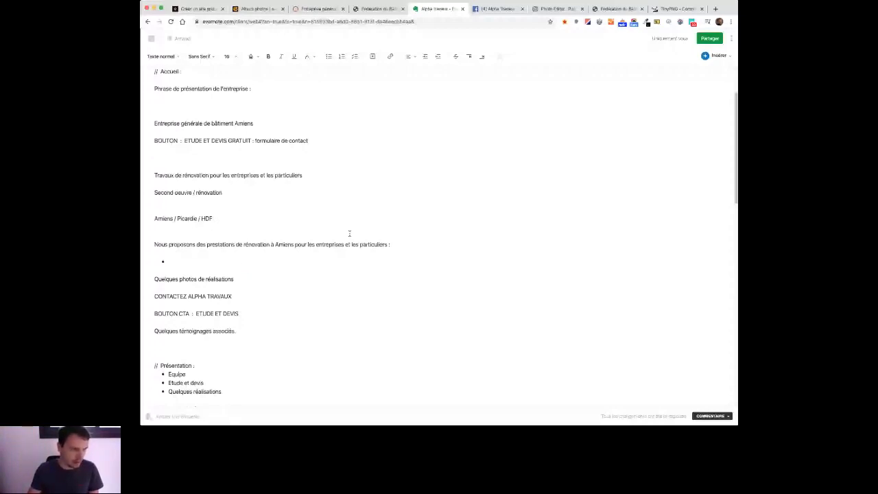
scroll(350, 235, "down", 15)
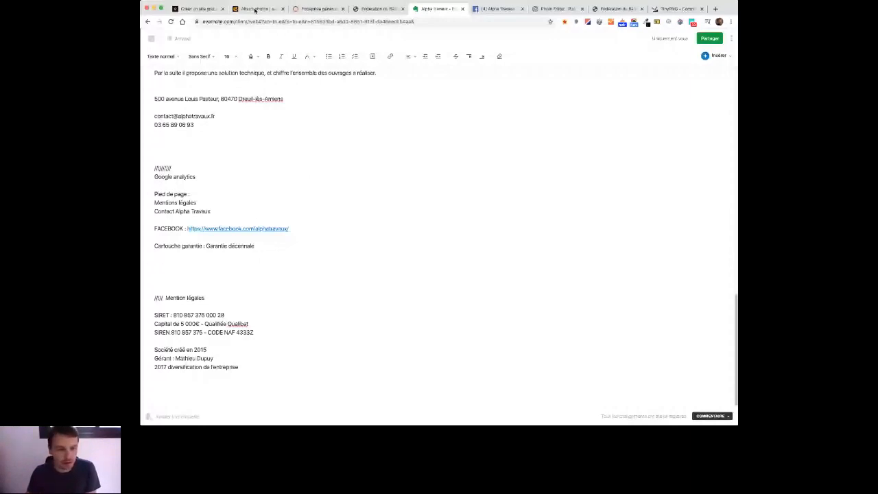
left_click(678, 9)
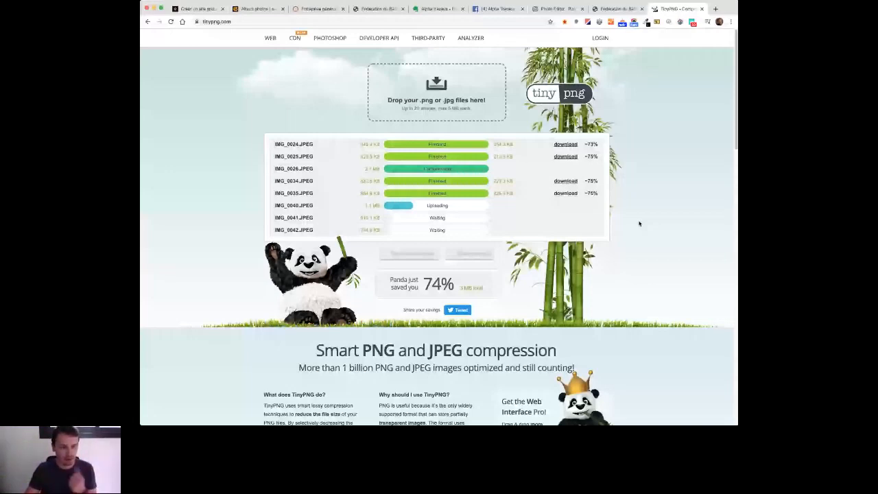
Step: Review the public home page's service icons and header banner, and check the progress of the album's multiple upload
key("super+2")
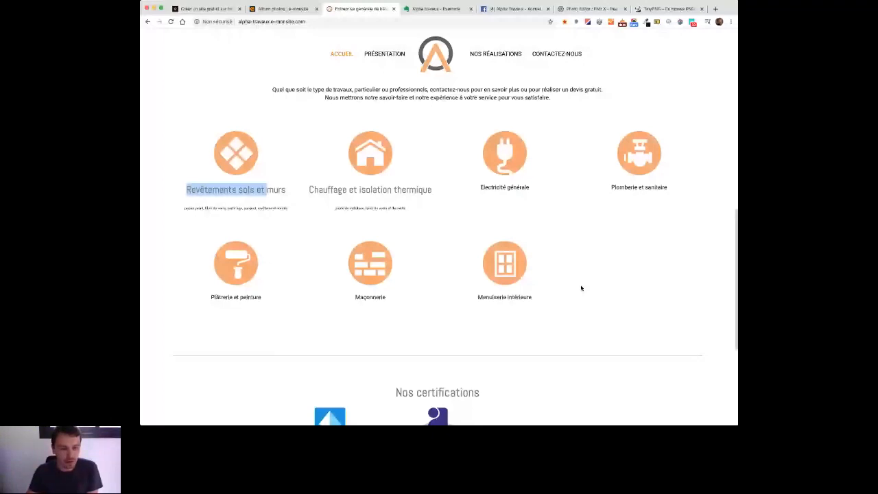
left_click(581, 288)
scroll(656, 258, "up", 3)
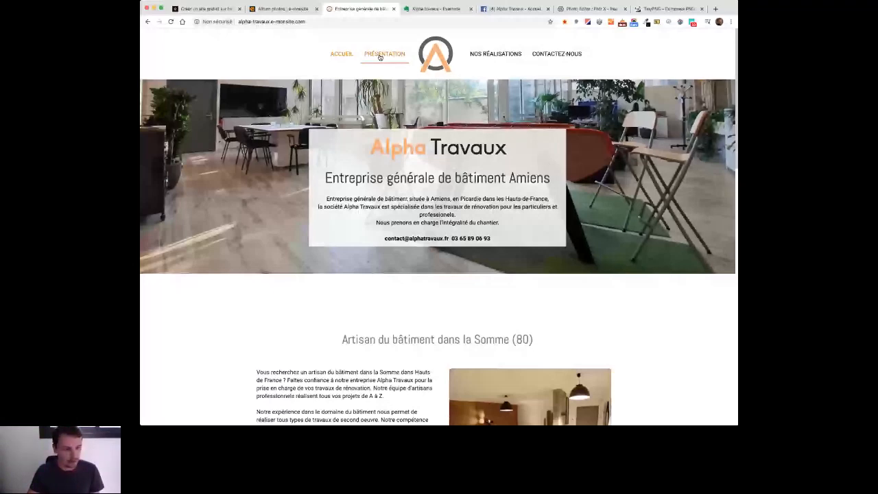
key("ctrl+shift+Tab")
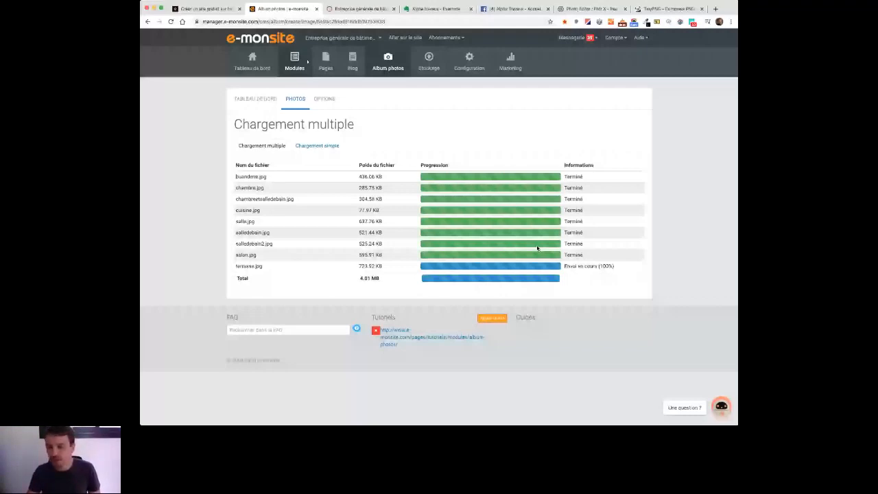
Step: Load the kitchen photo with the copper tap into Pixlr X as a new image
key("super+6")
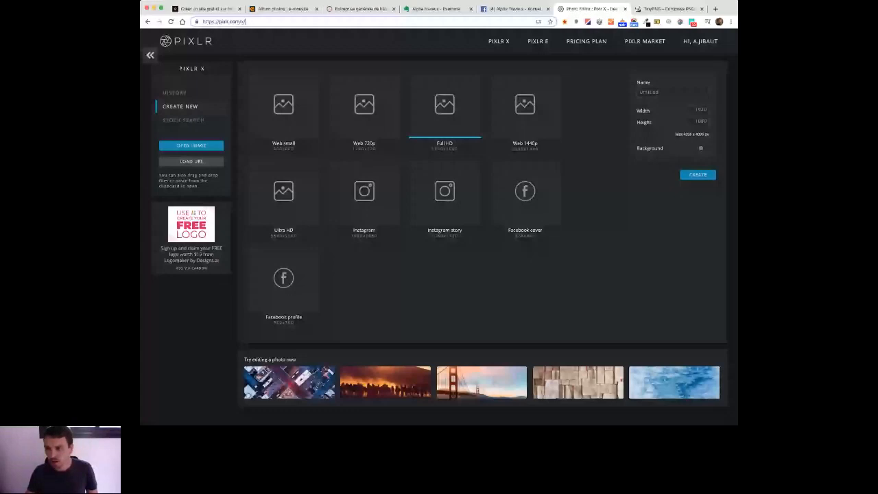
left_click_drag(590, 275, 461, 130)
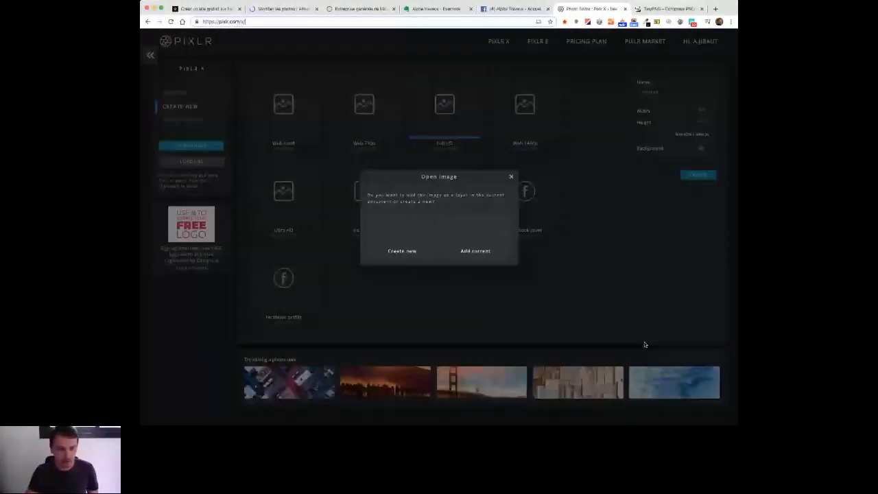
left_click(402, 233)
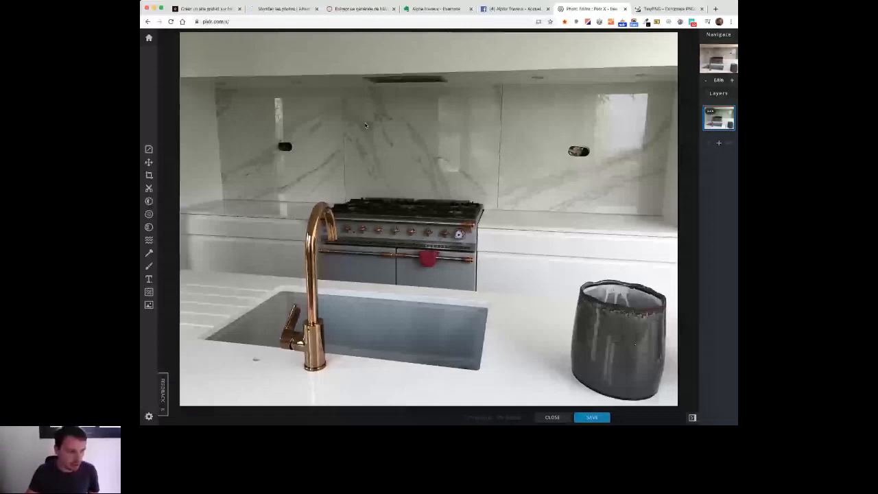
Step: Crop the kitchen photo to the area around the tap and stove, and cut out a kept heart shape
left_click(148, 175)
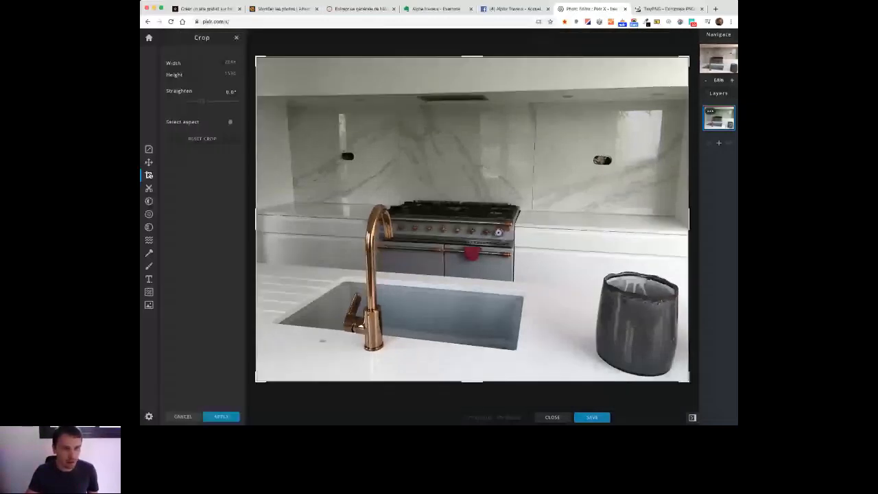
left_click_drag(257, 57, 273, 170)
left_click_drag(688, 381, 513, 319)
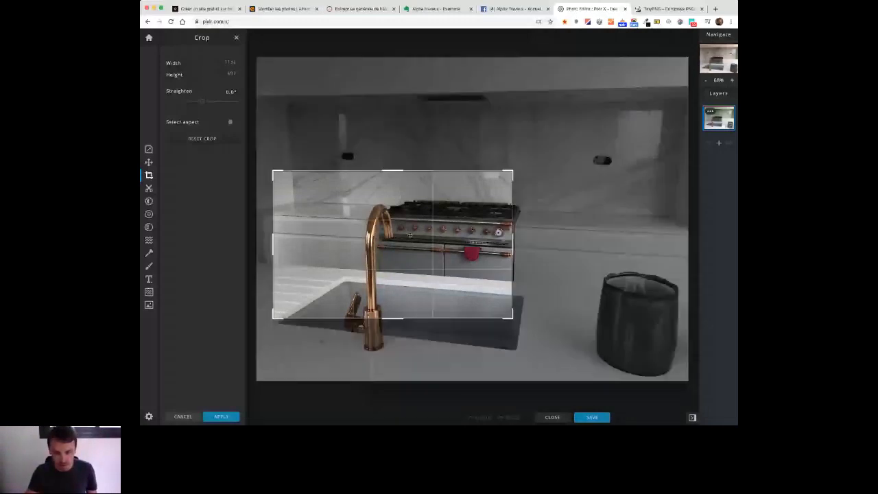
left_click_drag(410, 235, 406, 255)
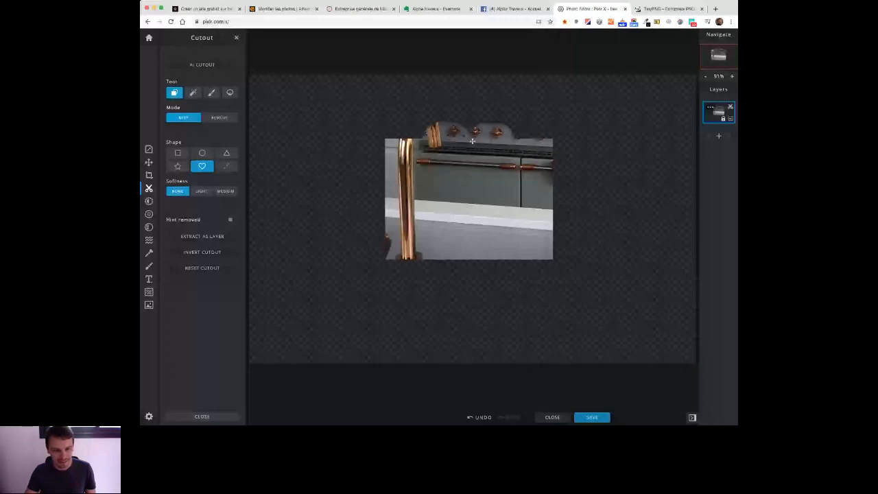
left_click_drag(472, 141, 439, 272)
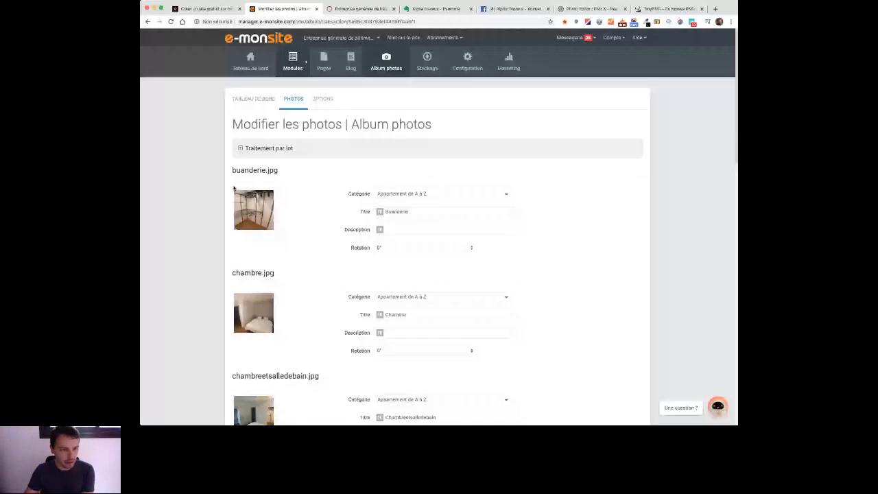
Step: Set the title of chambreetsalledebain.jpg to "Chambre et salle de bain" in the uploaded album photos
scroll(237, 148, "down", 2)
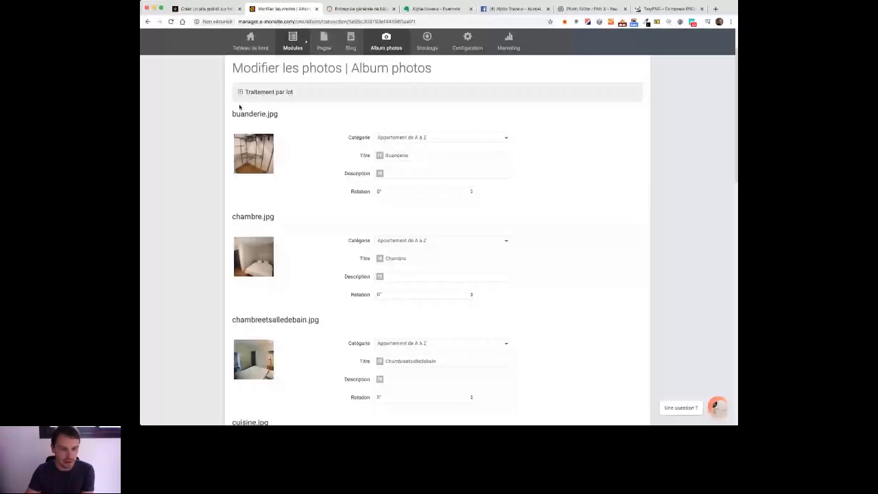
scroll(458, 183, "down", 3)
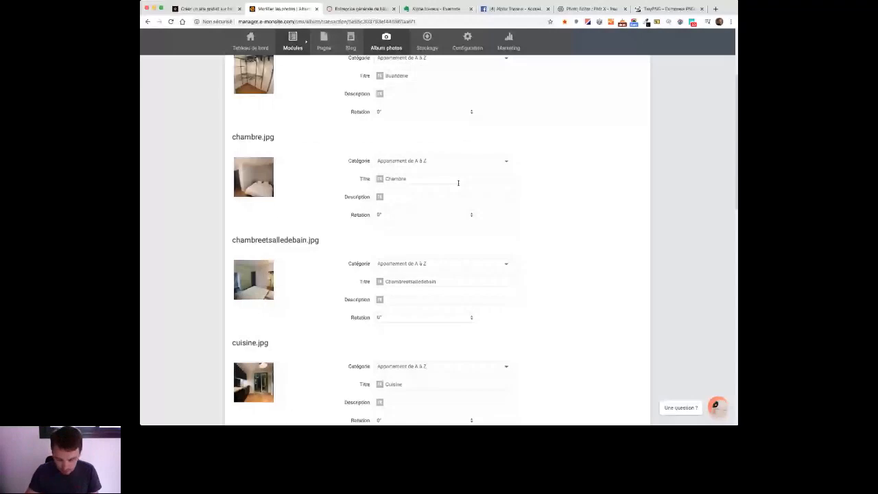
scroll(458, 183, "down", 2)
left_click(406, 221)
left_click(415, 221)
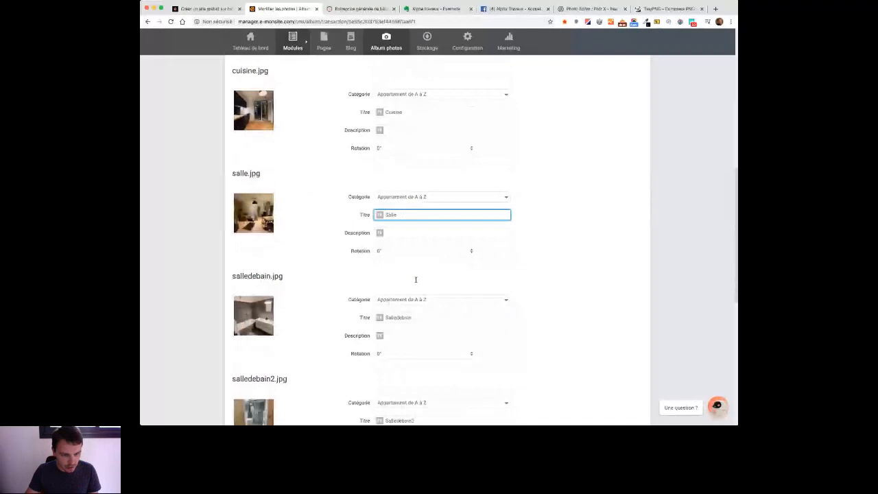
Step: Set the title of salledebain.jpg to "Salle de bain" and save the album photos' details
scroll(415, 280, "down", 1)
left_click(396, 257)
left_click(404, 257)
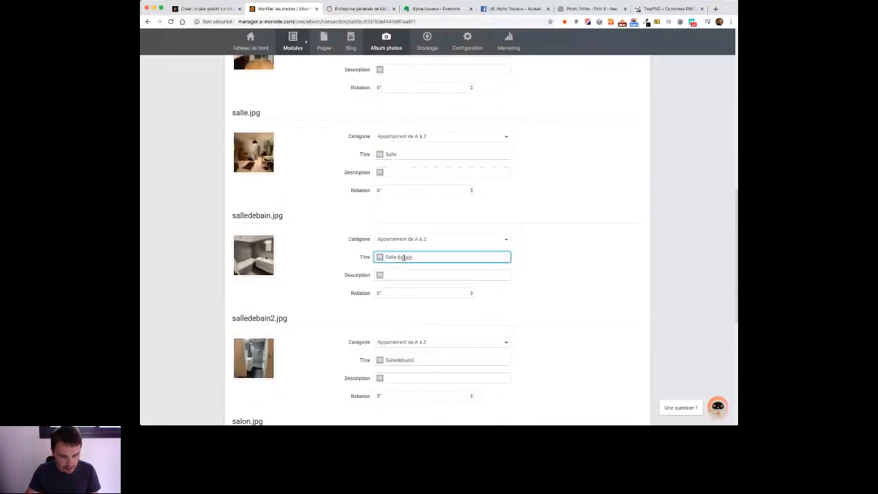
scroll(532, 323, "down", 2)
scroll(421, 284, "down", 2)
scroll(480, 329, "down", 3)
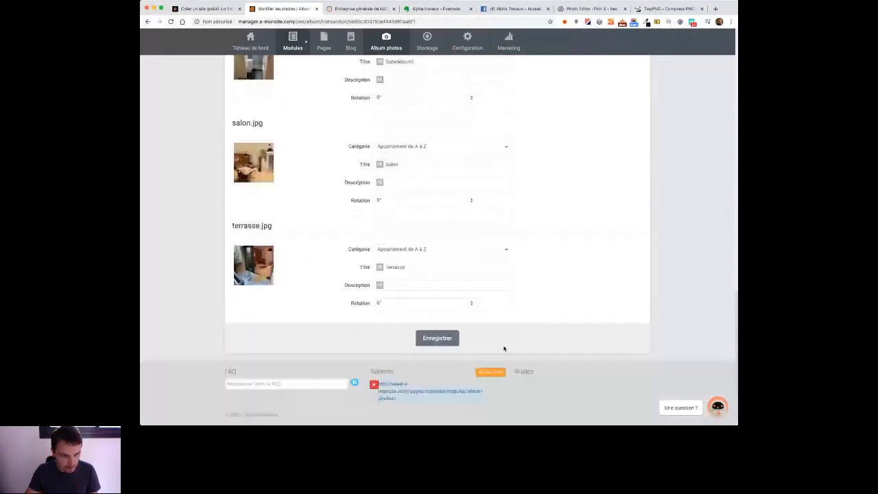
left_click(437, 339)
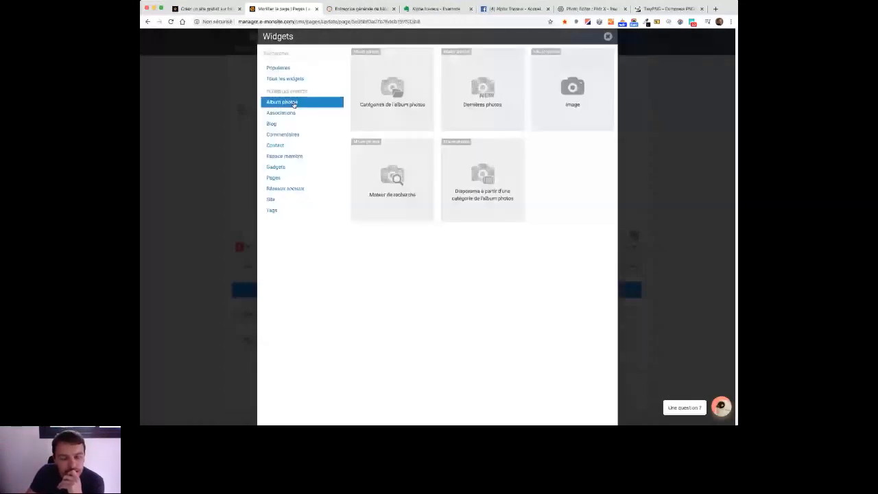
Step: Add the "Catégories de l'album photos" widget for "Appartement de A à Z" to the Nos réalisations page, showing the category's image and description
left_click(405, 103)
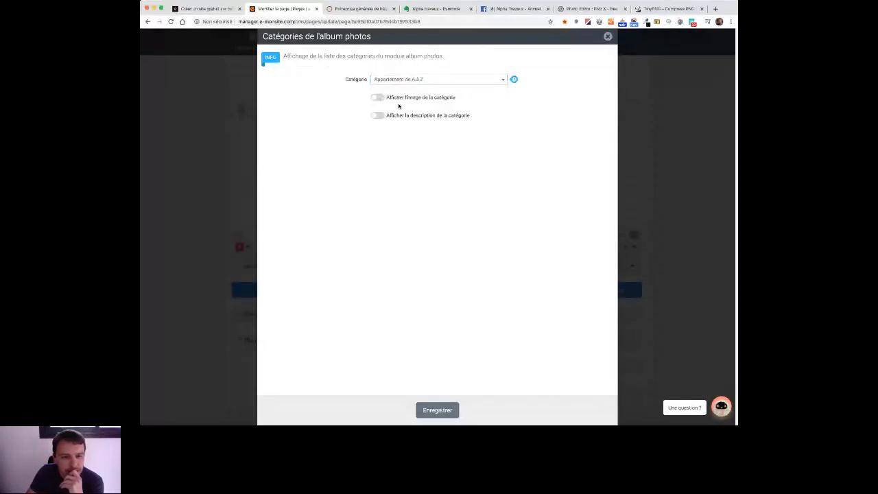
left_click(378, 98)
left_click(377, 115)
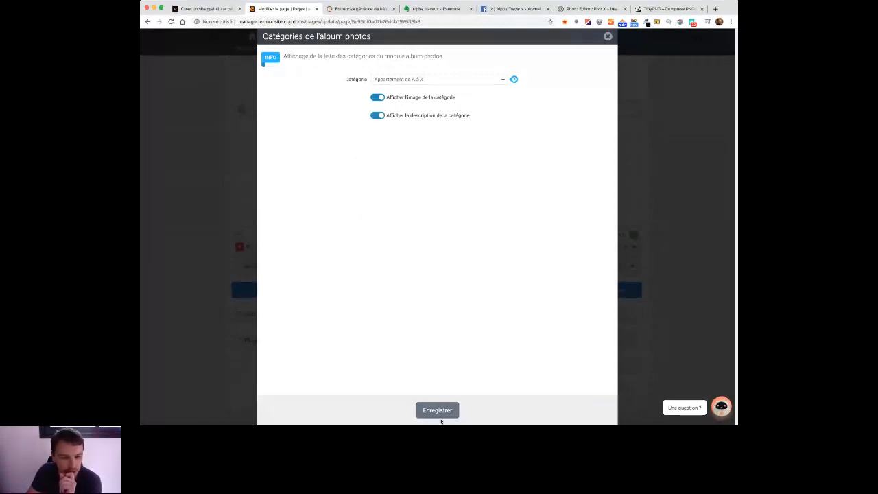
left_click(438, 411)
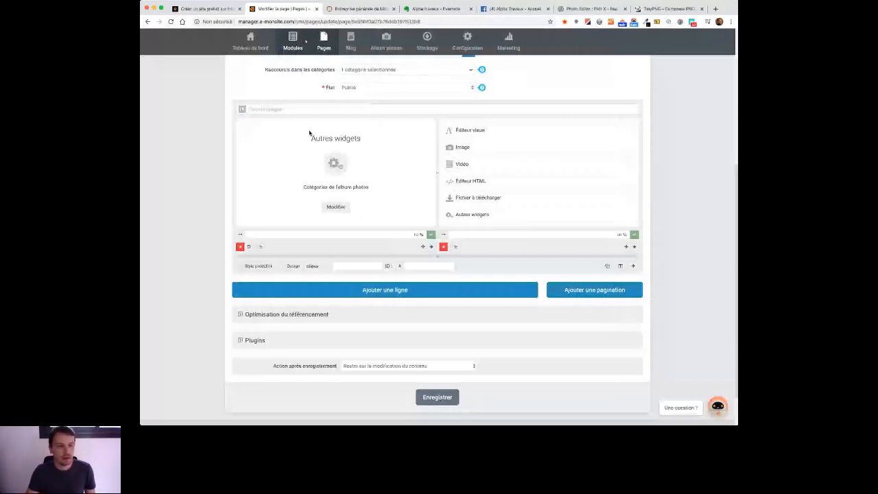
Step: View the saved Nos réalisations page on the public site, reload it, and return to the page editor
left_click(381, 128)
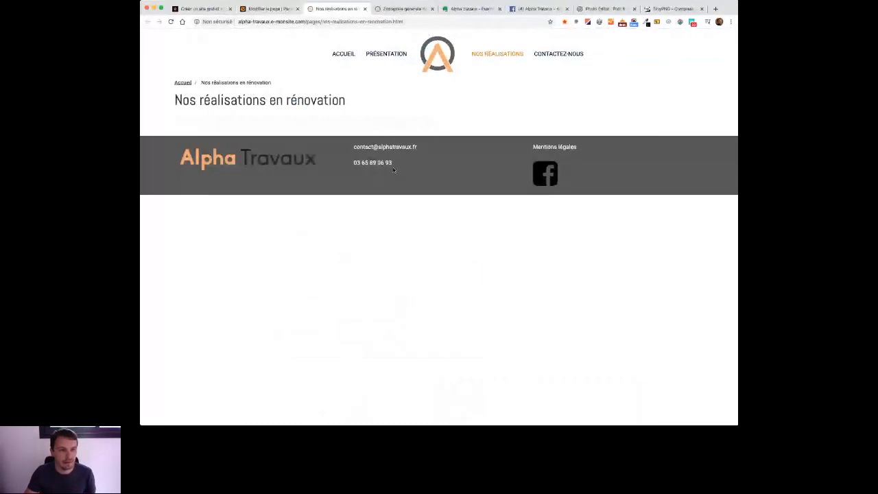
key("super+r")
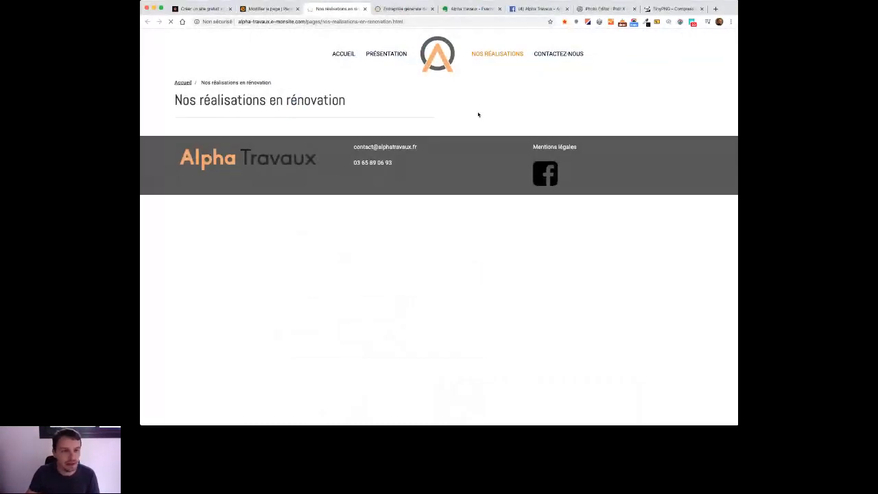
left_click(291, 13)
Step: Look through the latest photos in the album photos module and view the Salle photo on the public site
mouse_move(293, 65)
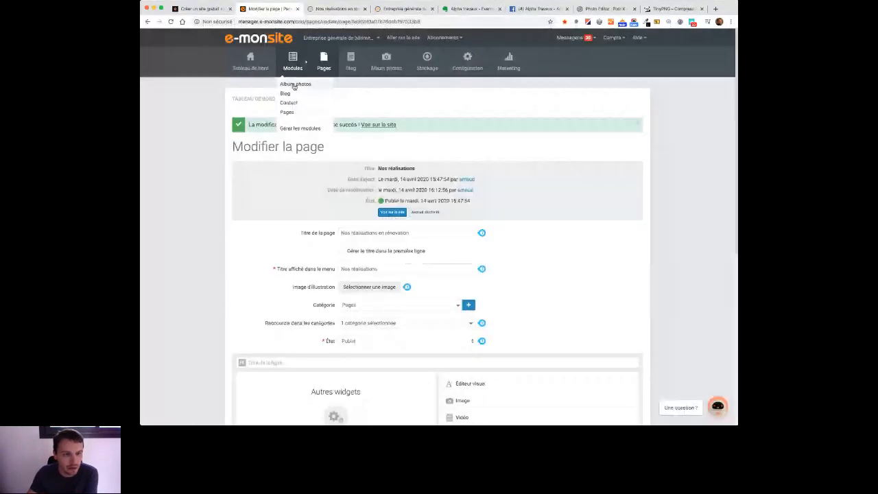
left_click(294, 84)
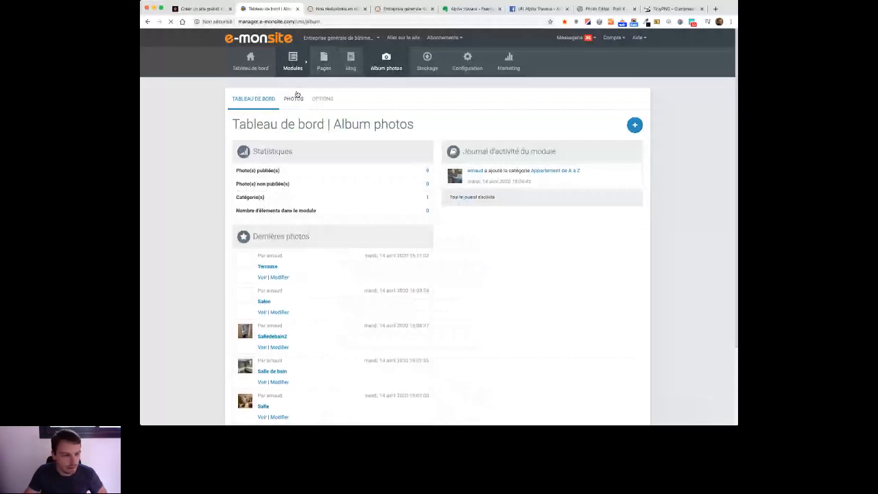
scroll(297, 94, "down", 1)
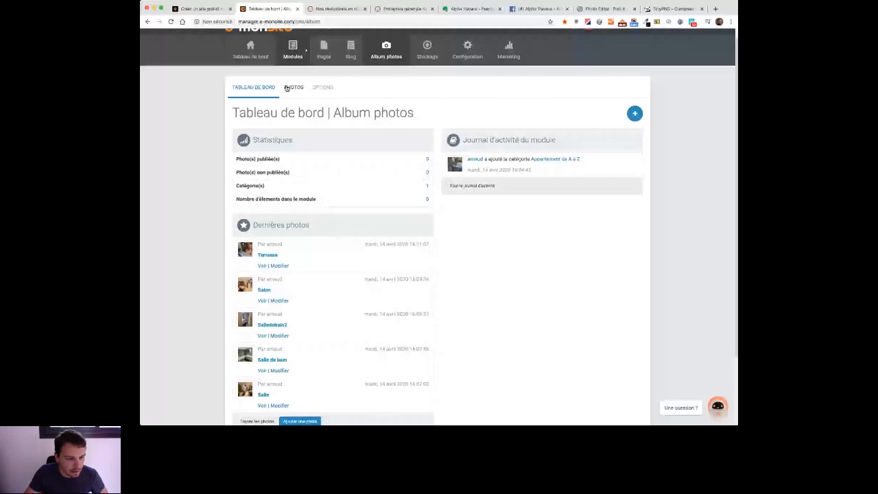
scroll(258, 310, "down", 3)
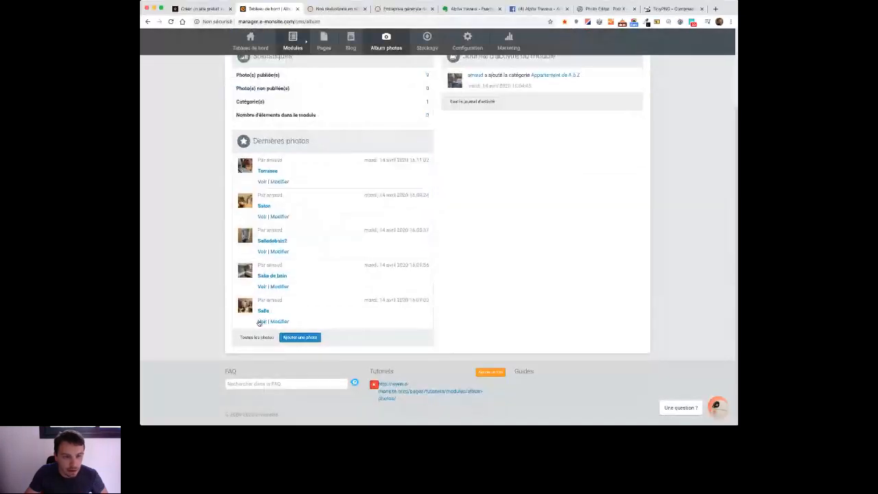
left_click(281, 322)
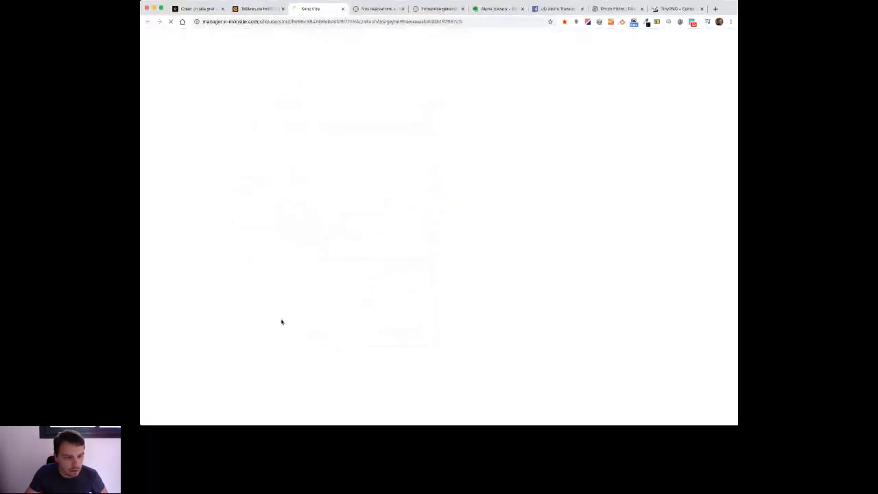
left_click(268, 10)
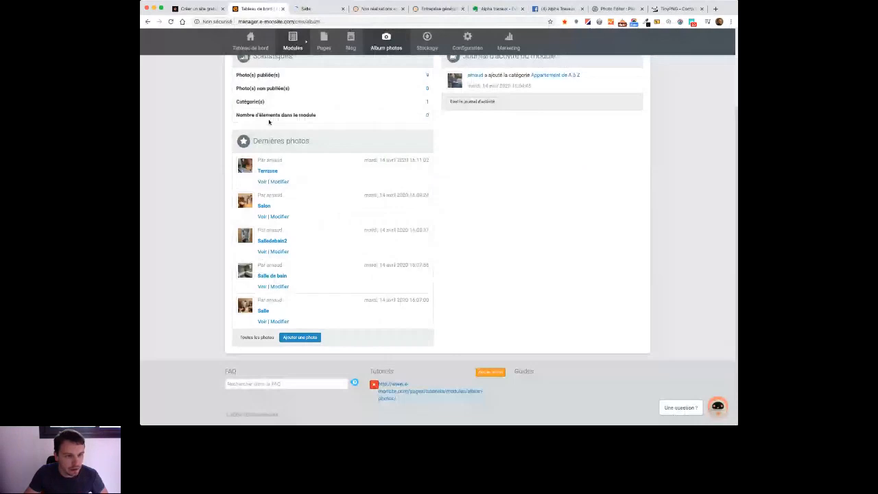
Step: Mark the Salle photo as the cover of the "Appartement de A à Z" category and save the photo
scroll(269, 122, "up", 3)
left_click(300, 106)
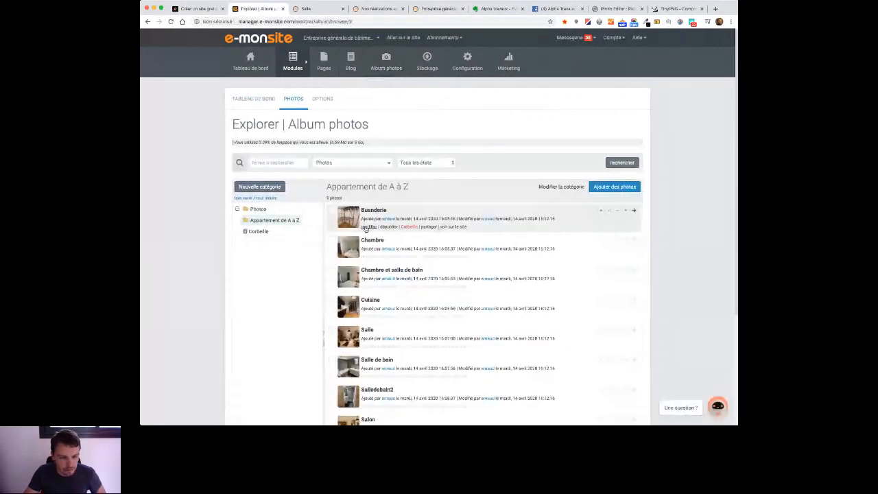
scroll(367, 233, "down", 2)
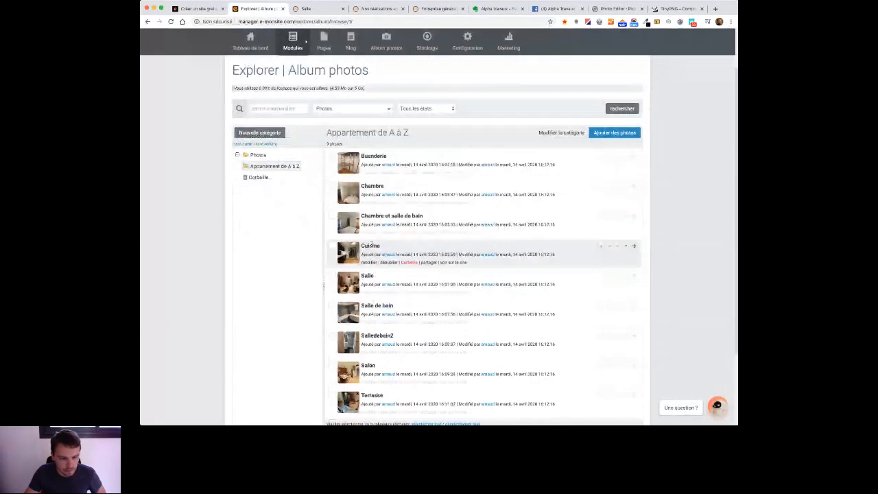
left_click(371, 246)
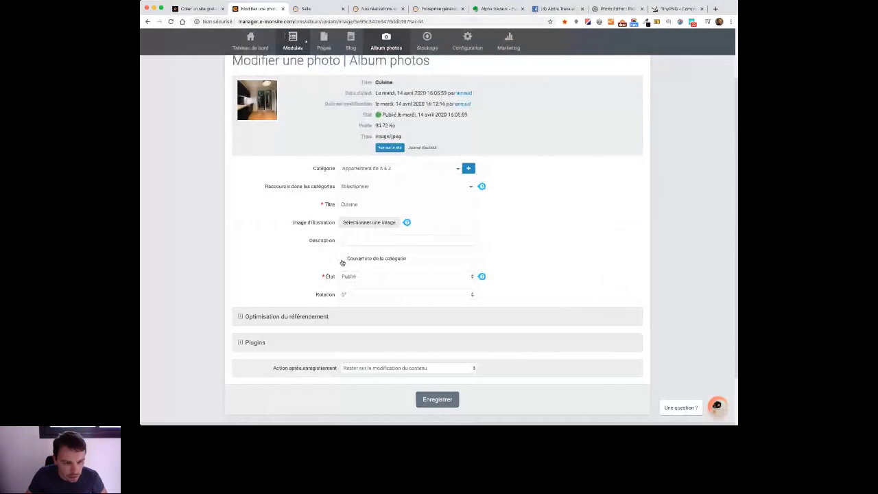
key("super+Left")
left_click(367, 196)
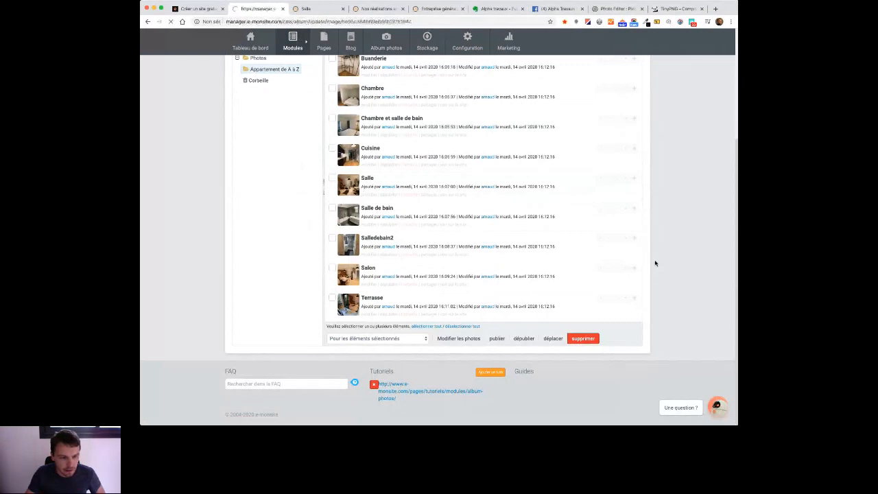
left_click(443, 340)
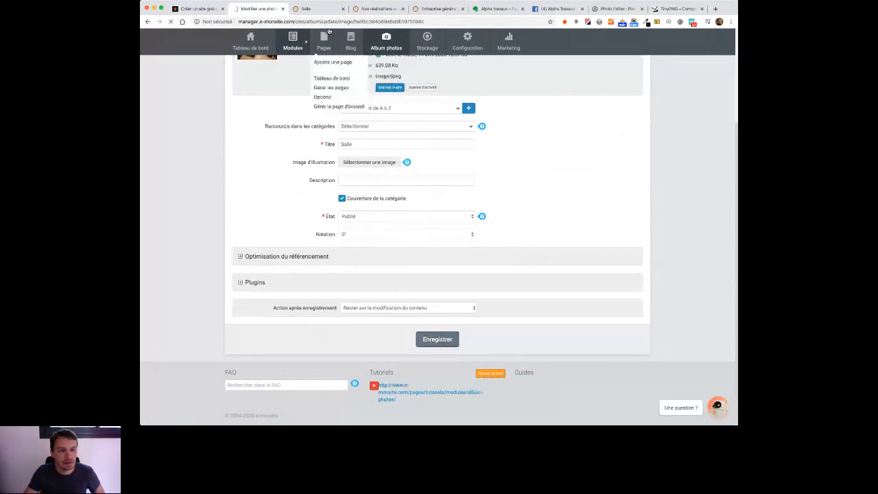
Step: Check the Nos réalisations page on the public site and return to its page editor
left_click(377, 9)
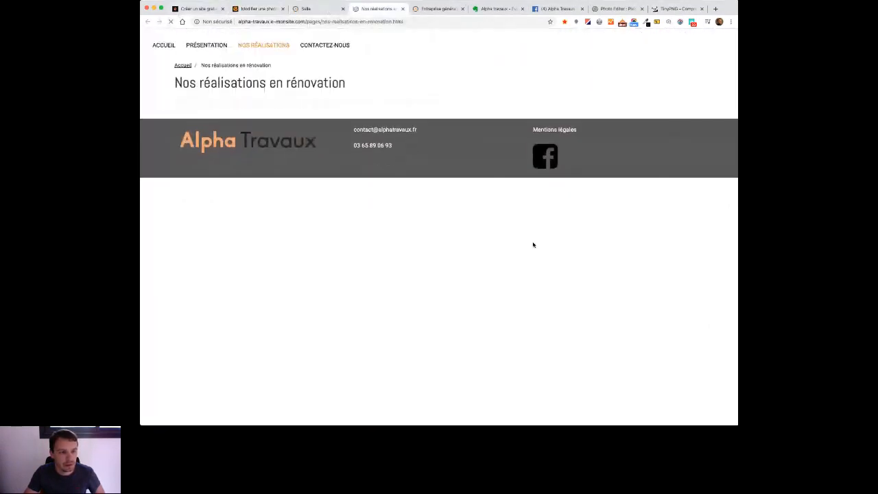
left_click_drag(267, 100, 312, 111)
left_click(444, 121)
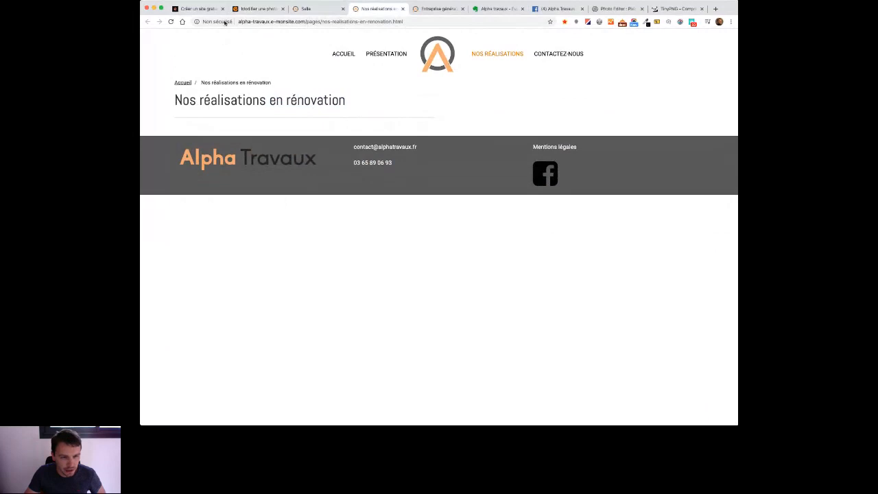
left_click(254, 9)
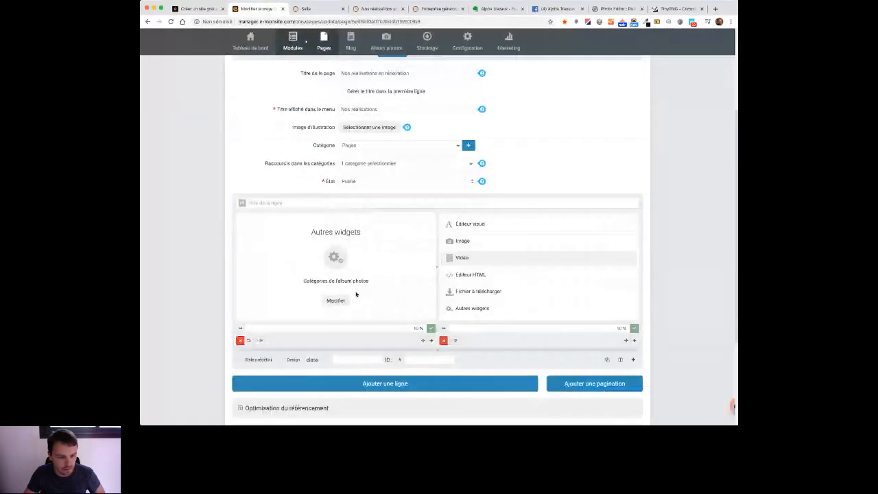
Step: Review the "Catégories de l'album photos" widget's settings and reset the column that holds it
left_click(346, 300)
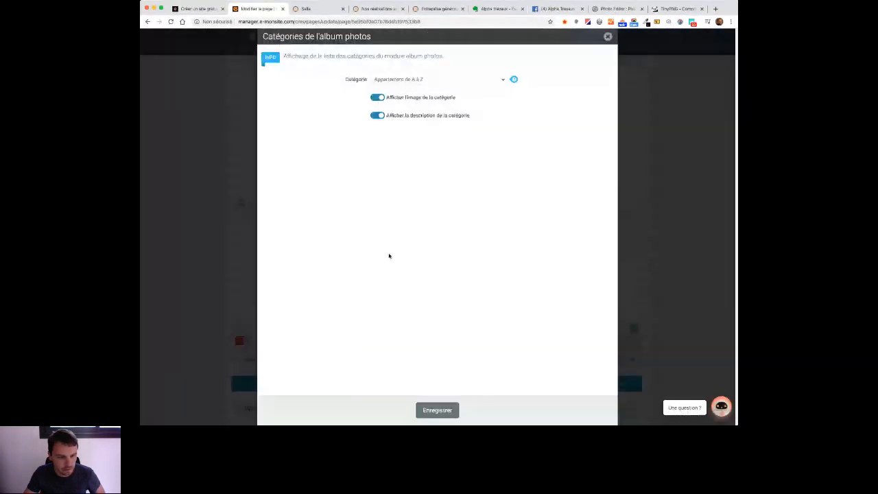
left_click(426, 81)
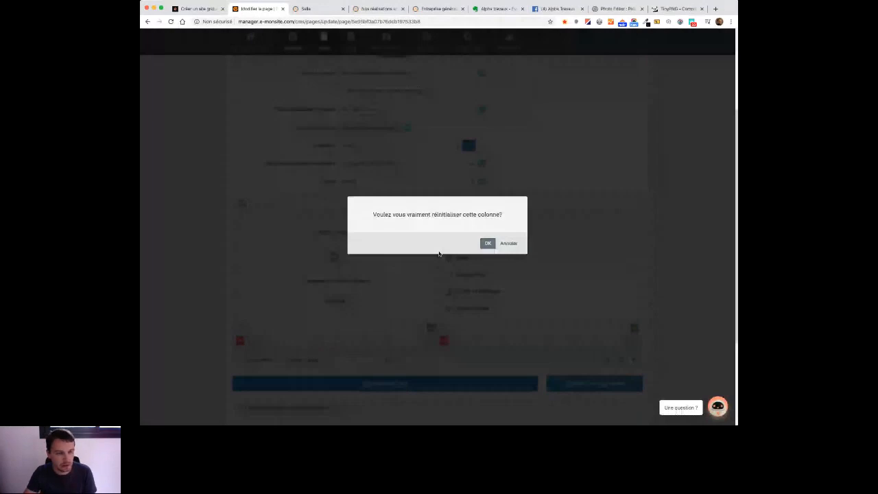
key("Return")
Step: Write the heading "Appartement de A à Z" in the emptied column, centred and formatted as Titre 2
type("Appa")
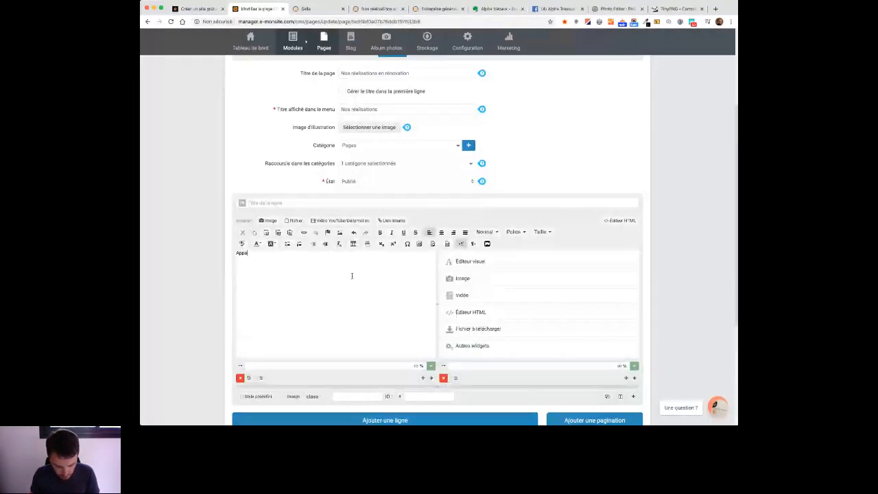
type("rtement de A ")
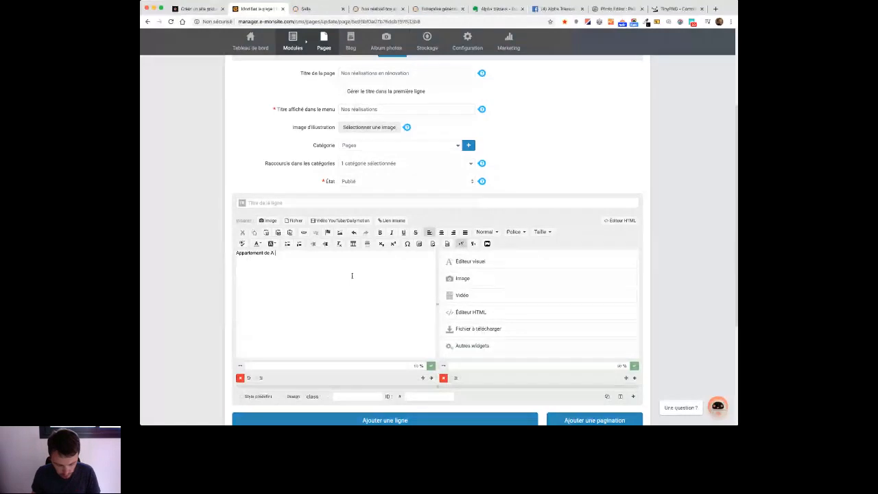
type("à")
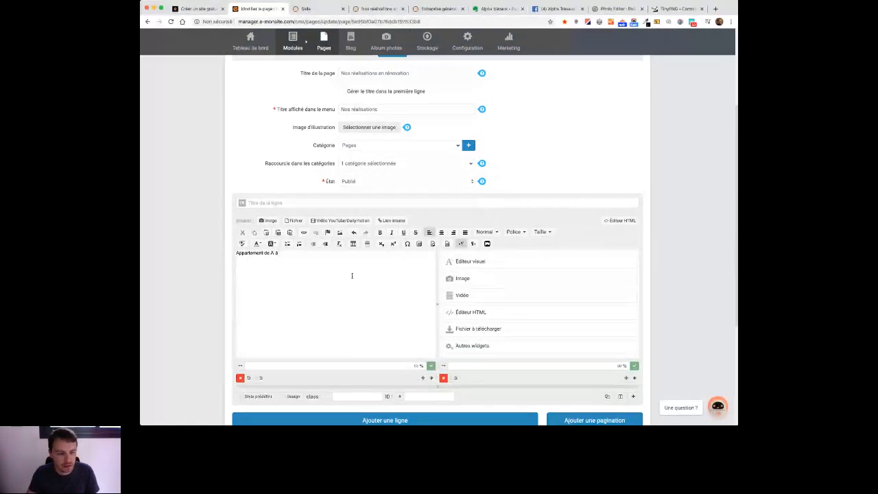
type(" Z")
left_click(442, 232)
left_click_drag(360, 253, 280, 251)
left_click(487, 232)
left_click(488, 271)
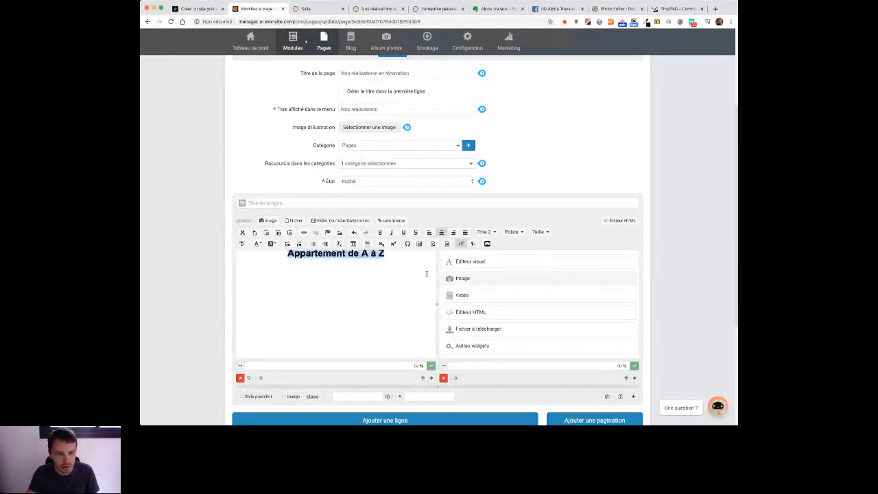
Step: Manage the page title in the first line, using a new full-width line above with "Nos réalisations en rénovation" as a centred Titre 1
scroll(426, 273, "up", 2)
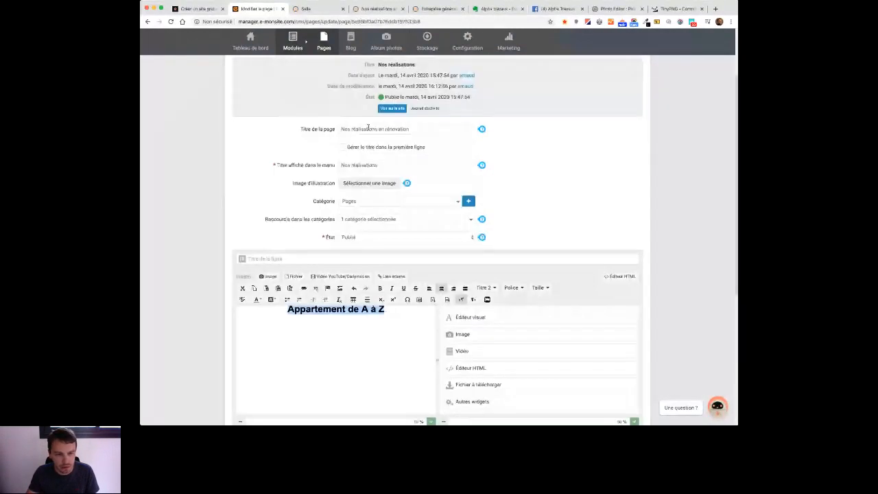
left_click(414, 128)
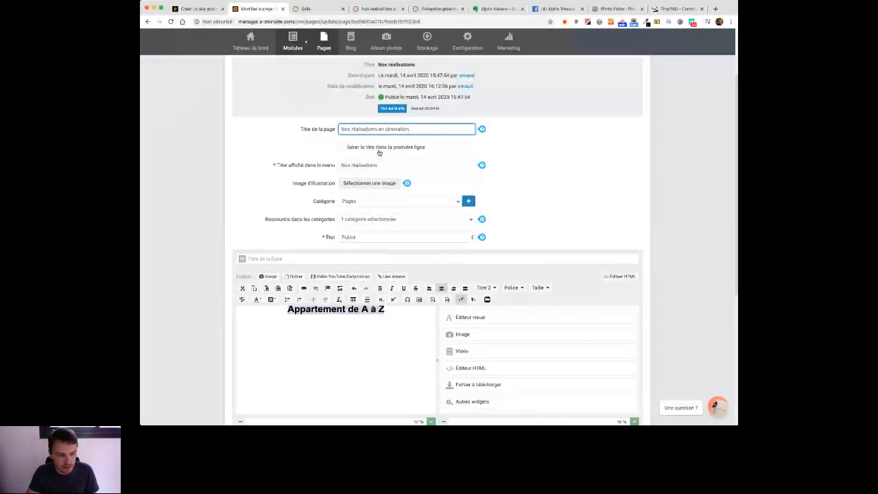
left_click(380, 153)
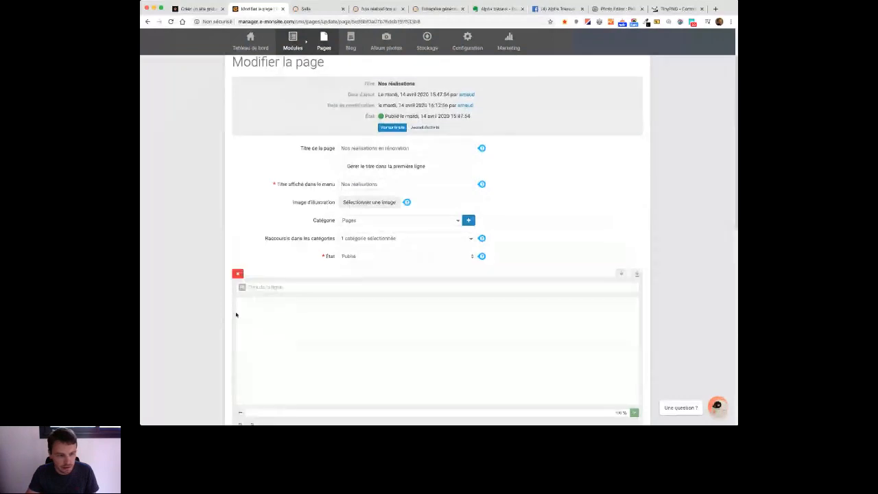
left_click(343, 168)
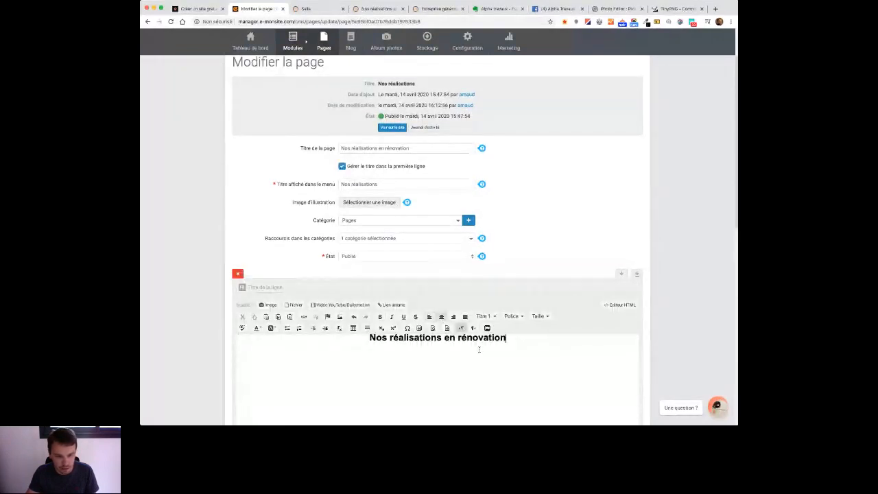
Step: Add a centred introduction below the title about the company's building work in Amiens, changing the company name to "Alpha Travaux"
left_click(529, 354)
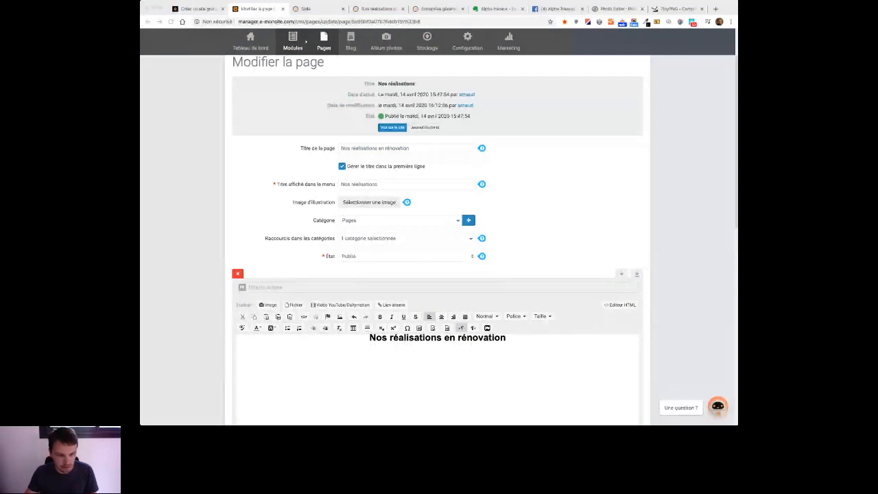
type("Notre entreprise générale du bâtiment Martel BTP réalise tous vos travaux du bâtiment à Amiens. Construction de maison, rénovation de bâtiment, travaux de gros oeuvre, ou travaux de second oeuvre, notre équipe d'artisans professionnels prend en charge de A à Z le chantier de votre maison.")
scroll(475, 258, "down", 2)
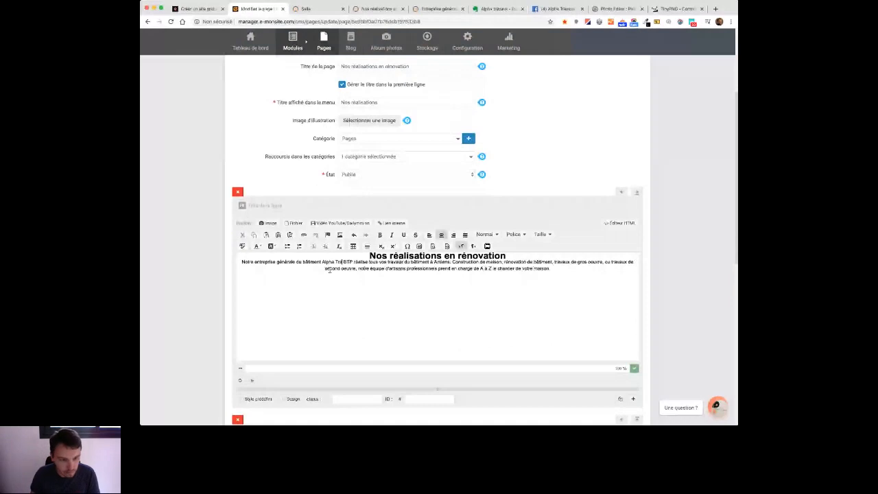
type("vaux")
key("Delete")
key("Delete")
key("Delete")
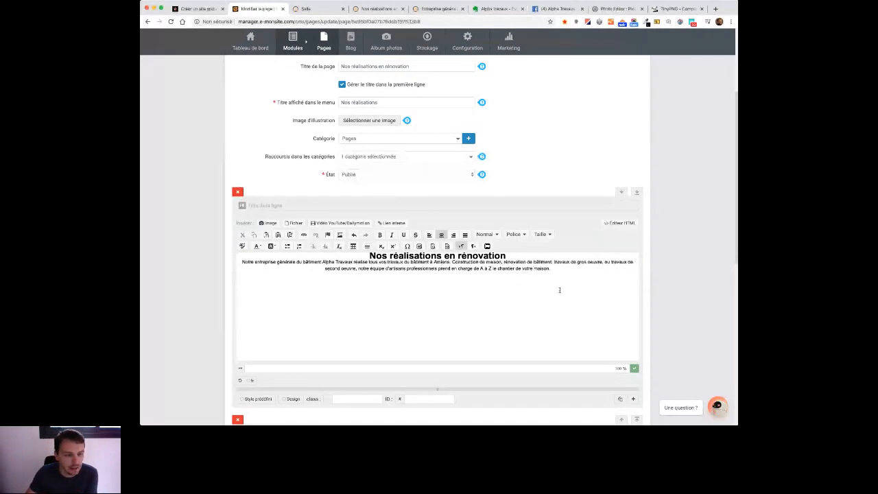
Step: Insert salle.jpg below the album heading, titled "Salle appartement de A à Z", centred, custom-sized and linked to the album's page, and save the page
scroll(559, 291, "down", 5)
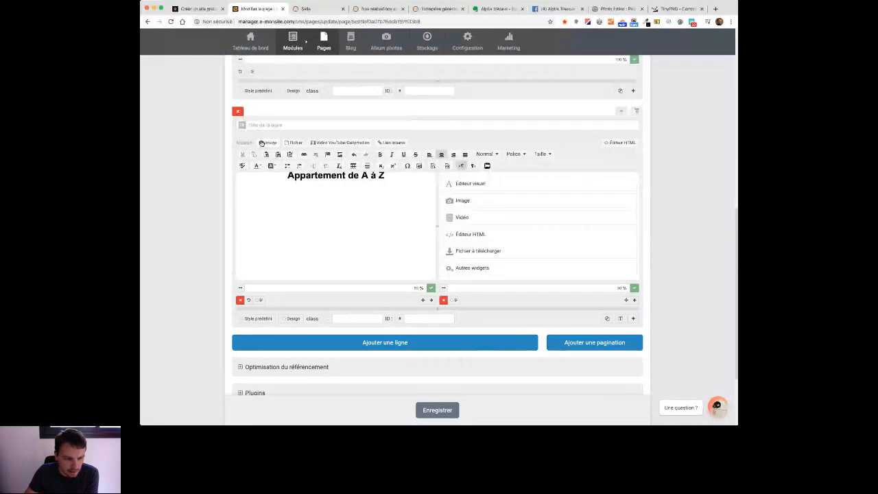
left_click(263, 143)
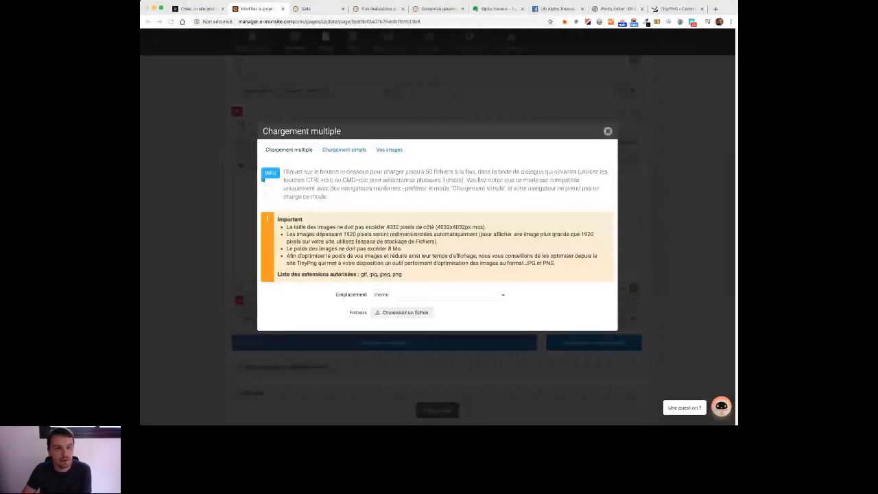
left_click(561, 299)
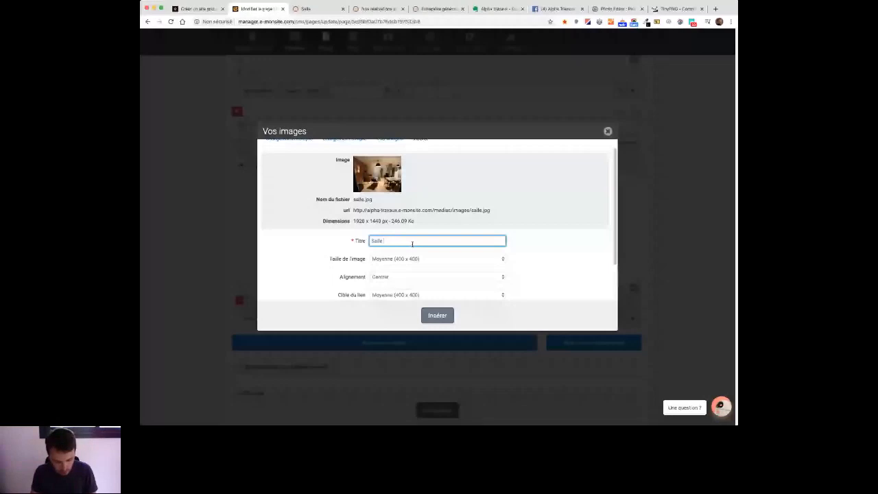
type("appartement de A à Z")
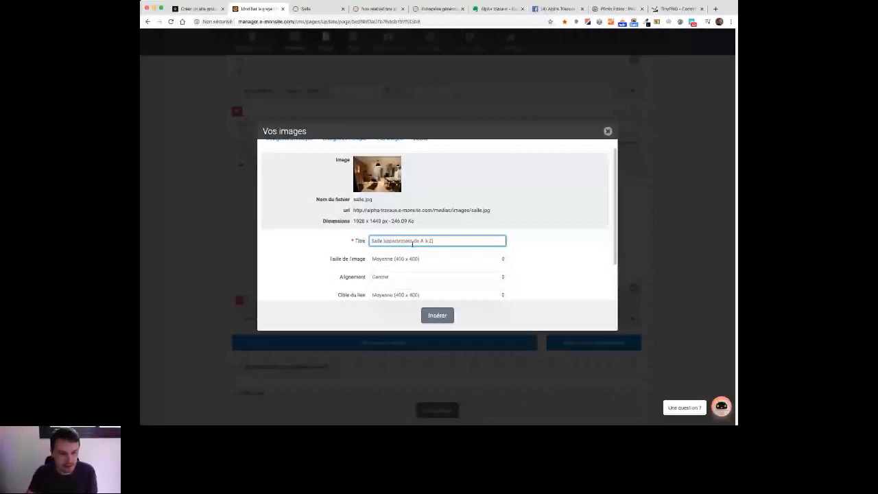
scroll(426, 211, "down", 2)
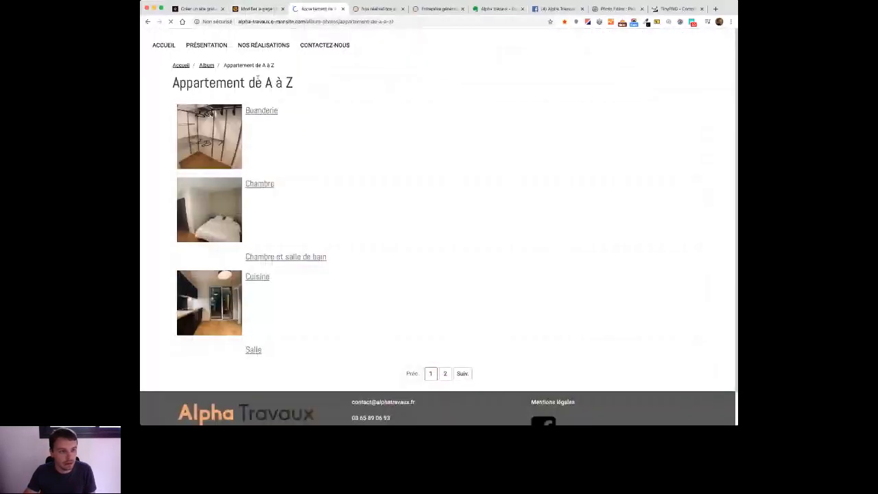
left_click(315, 19)
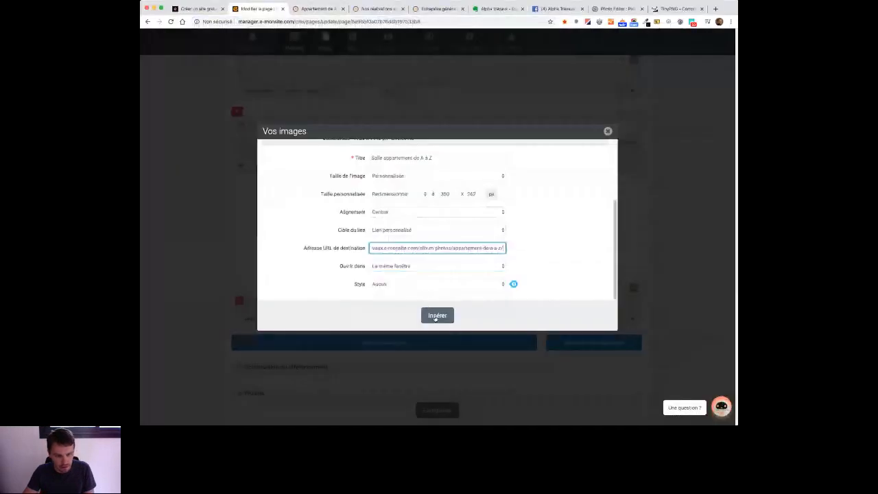
left_click(437, 315)
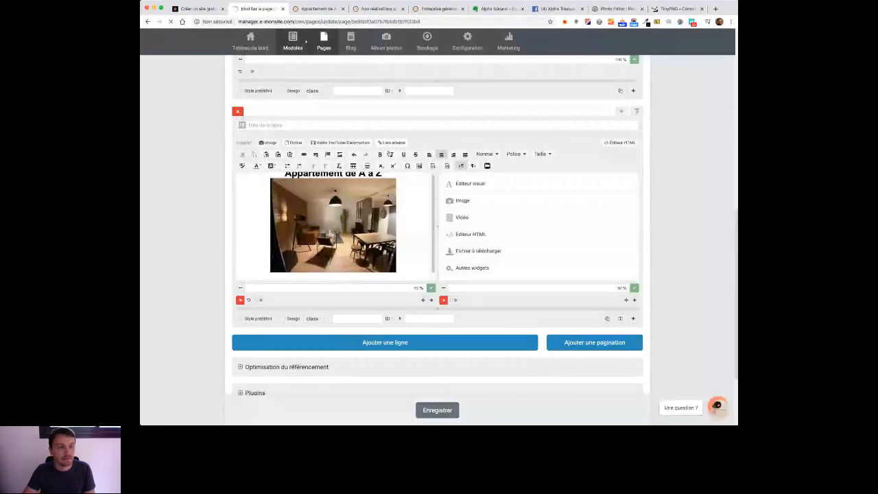
Step: View the saved Nos réalisations page on the public site, test the image's link to the album, and return to the album photos options
left_click(384, 128)
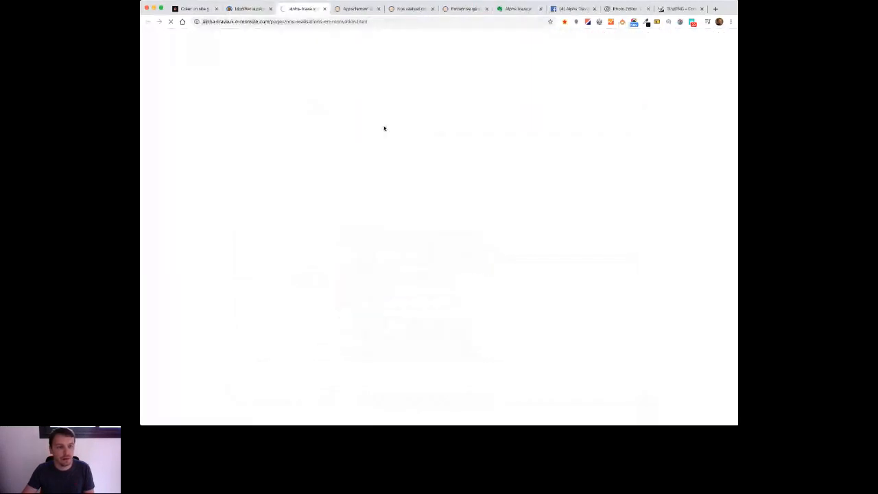
left_click_drag(591, 137, 341, 106)
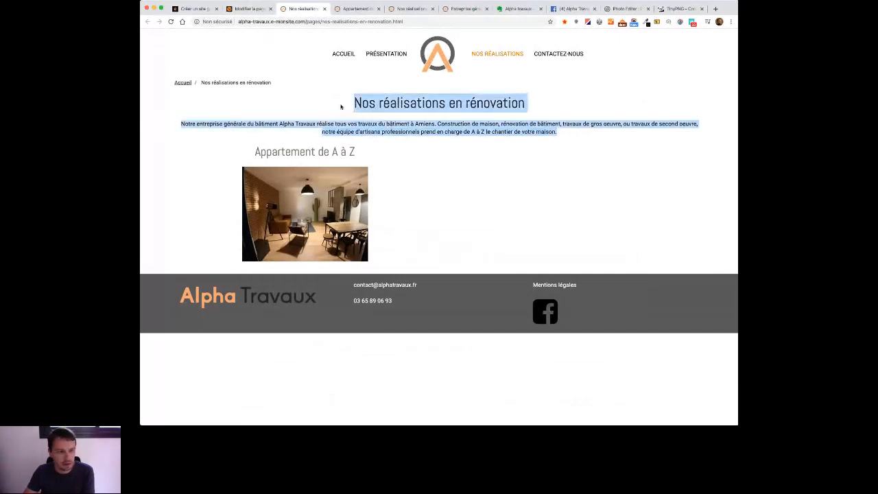
left_click(277, 114)
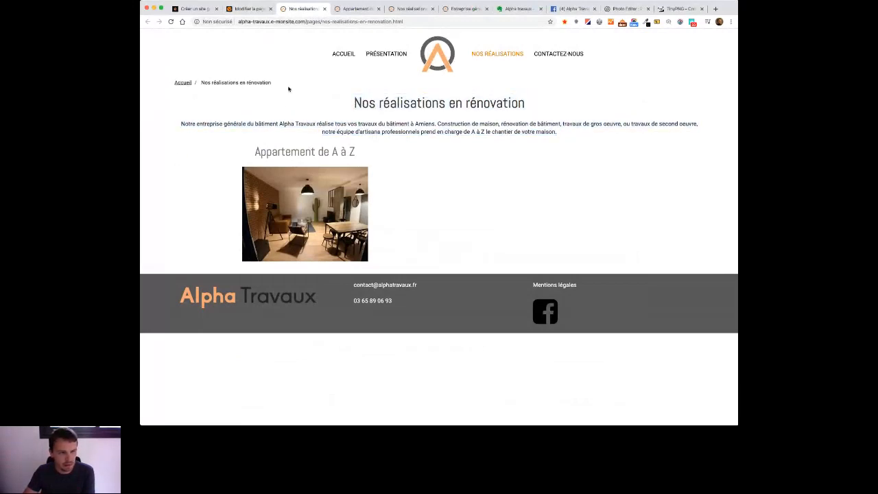
left_click_drag(298, 84, 219, 81)
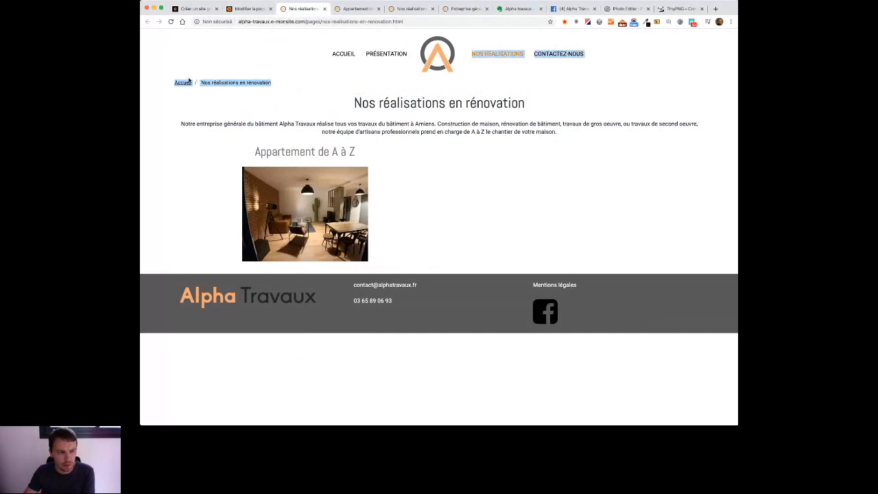
left_click(268, 83)
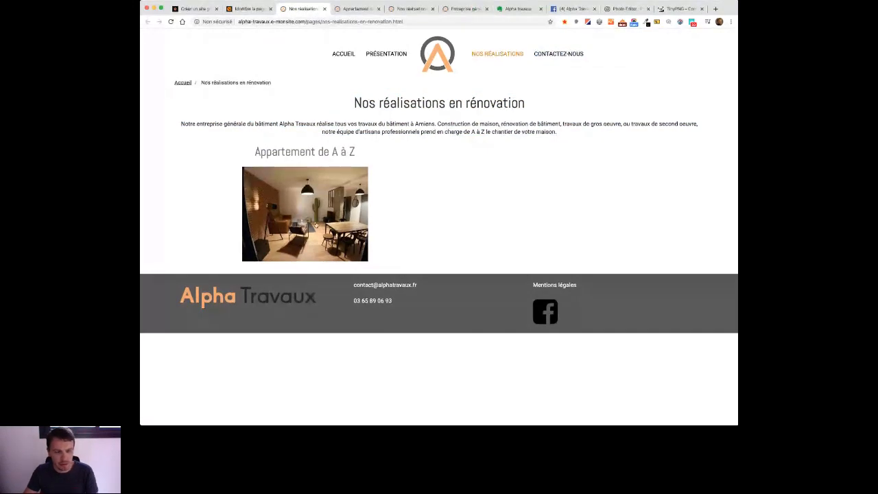
left_click(308, 207)
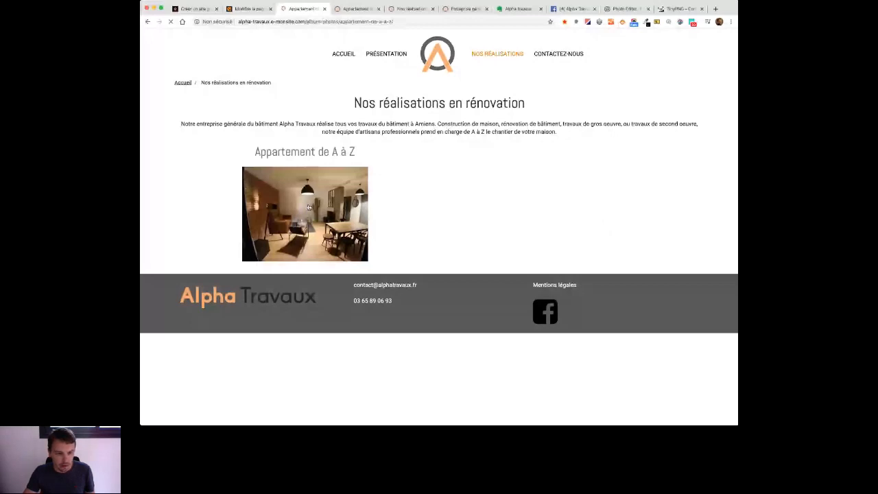
key("ctrl+shift+Tab")
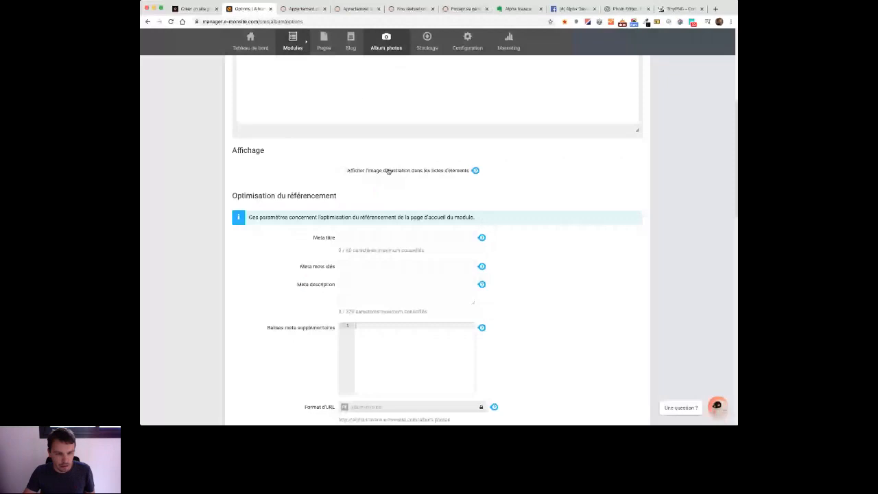
Step: Enable the illustration image in item lists, and give the "Appartement de A à Z" category the "Mode vignettes" style with 9 photos per page
left_click(356, 172)
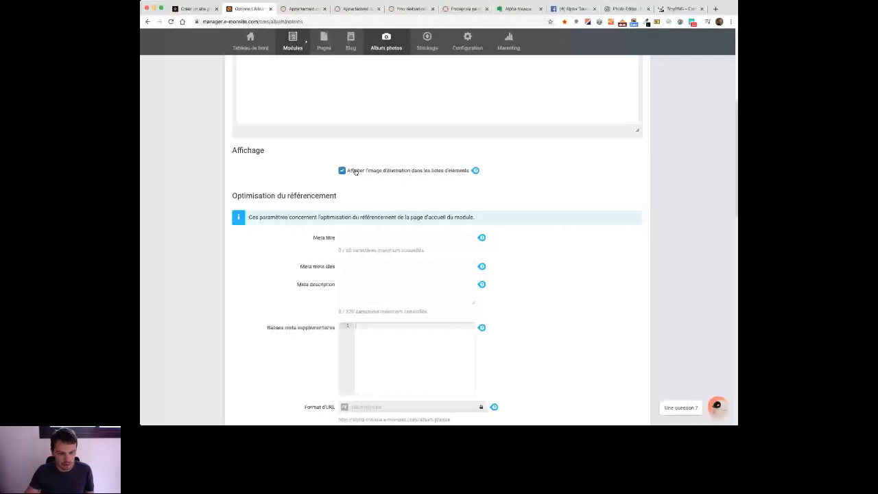
scroll(482, 358, "down", 15)
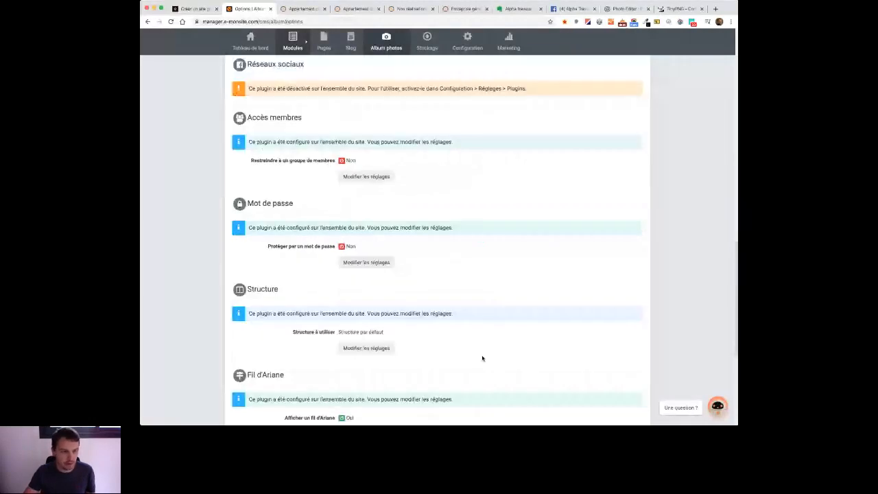
scroll(482, 359, "down", 3)
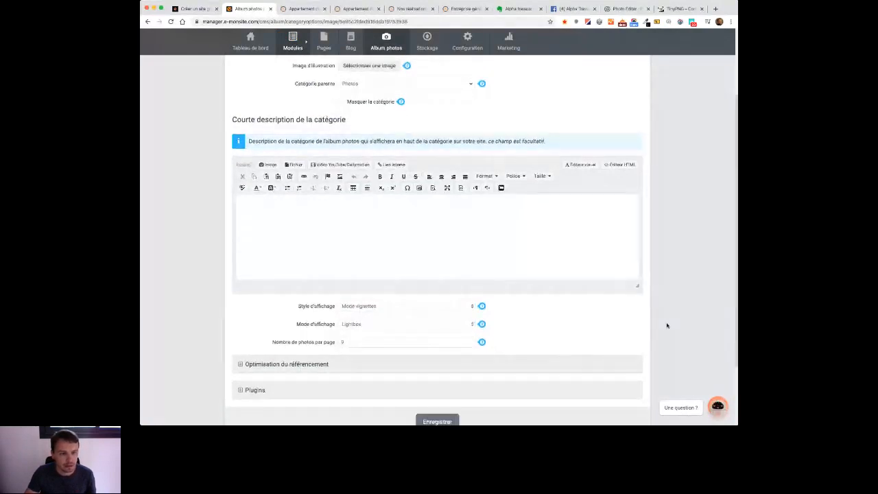
scroll(406, 313, "down", 3)
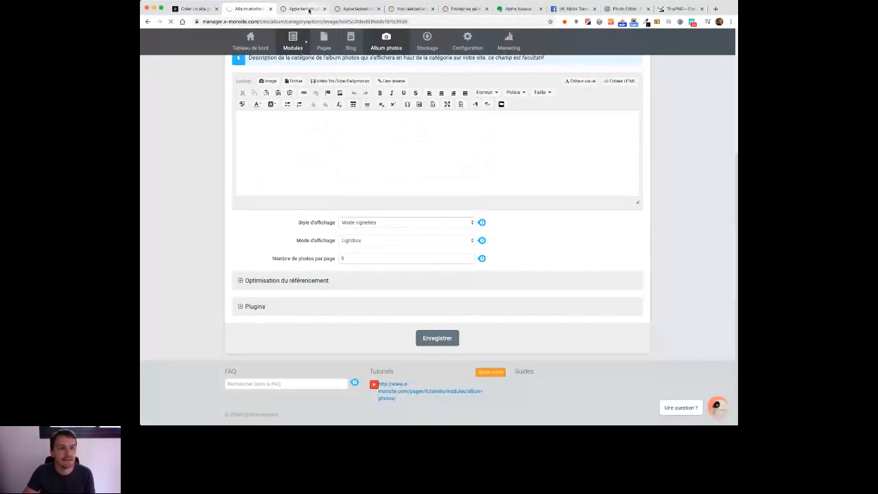
Step: View the "Appartement de A à Z" album on the public site and test the enlarged view of a photo
left_click(309, 11)
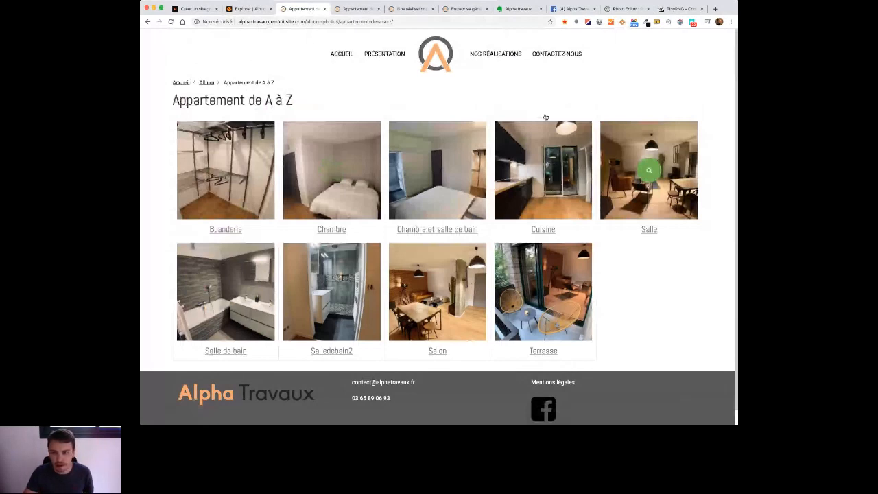
left_click(545, 118)
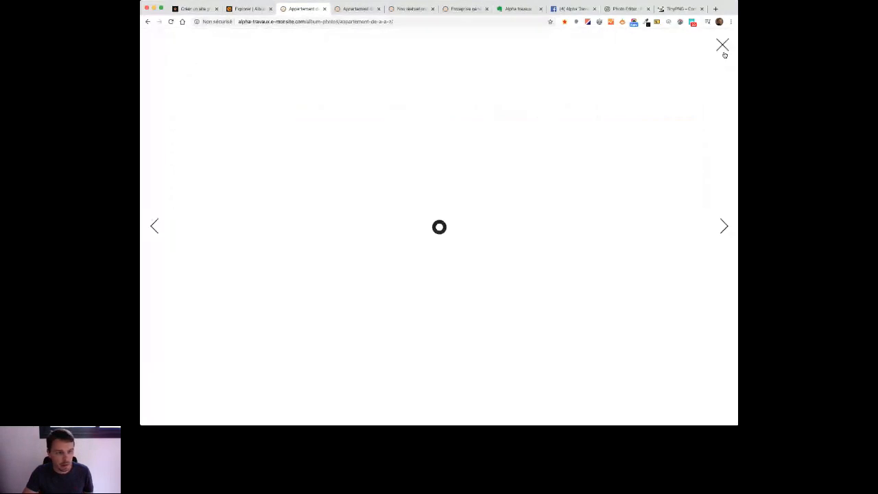
left_click(723, 50)
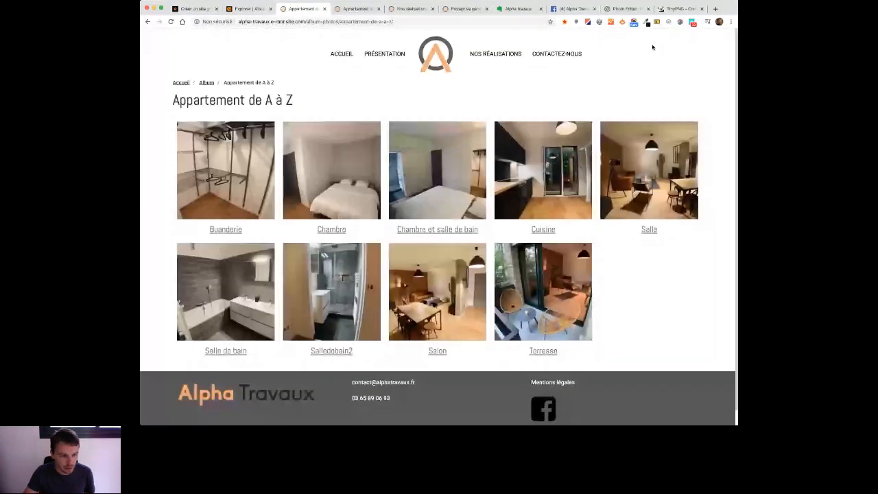
Step: Add the description "Cet appartement a été réalisé en janvier 2020, les murs, les sols, etc." to the "Appartement de A à Z" category and save it
left_click(251, 9)
left_click(333, 244)
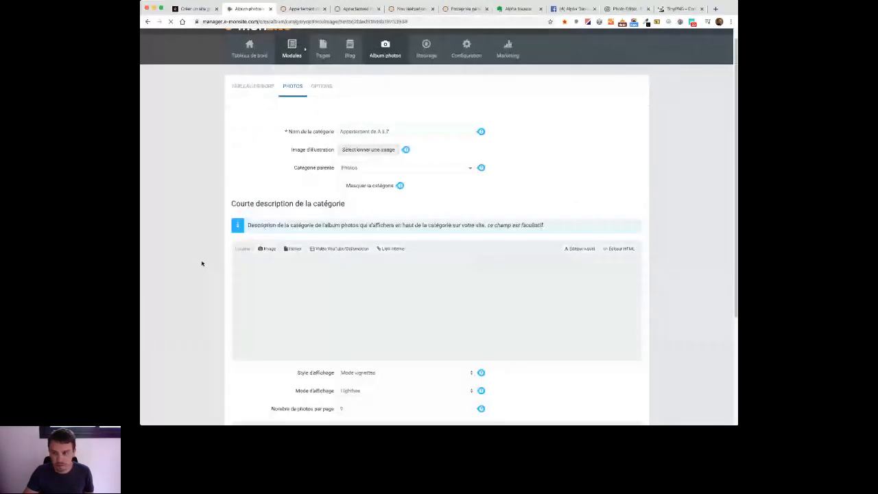
scroll(202, 263, "down", 4)
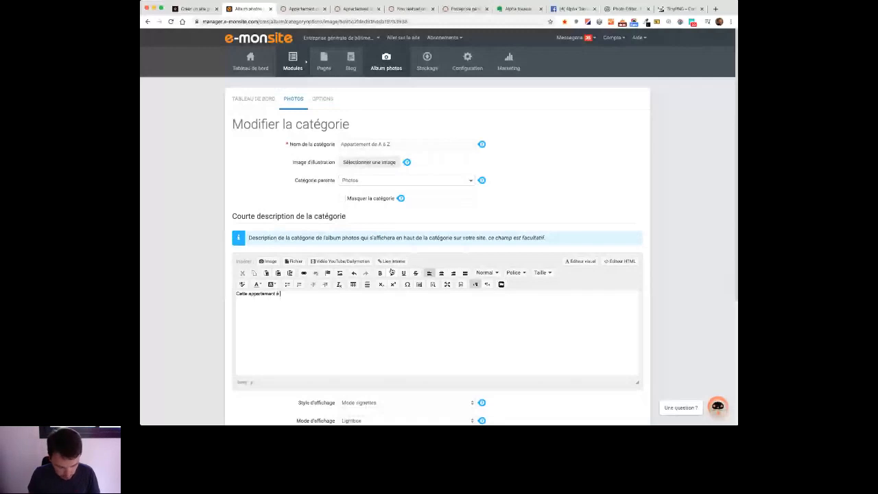
type("été réalisé en 2020")
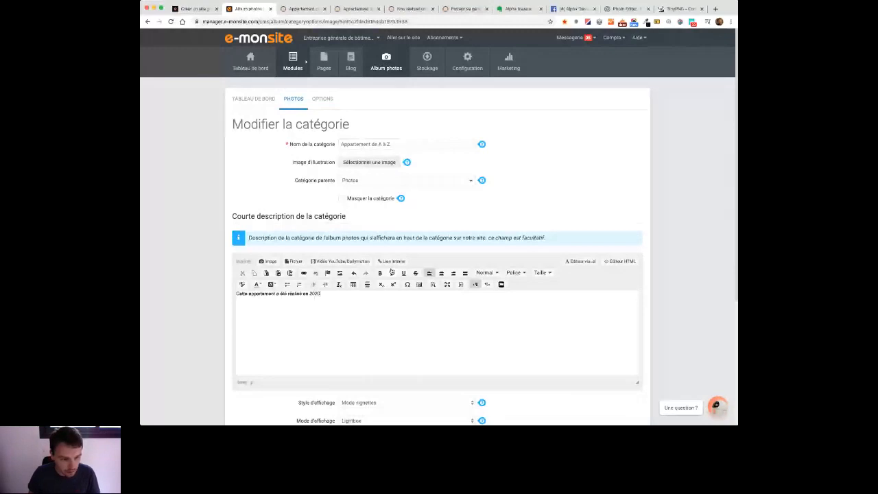
type("janvier d")
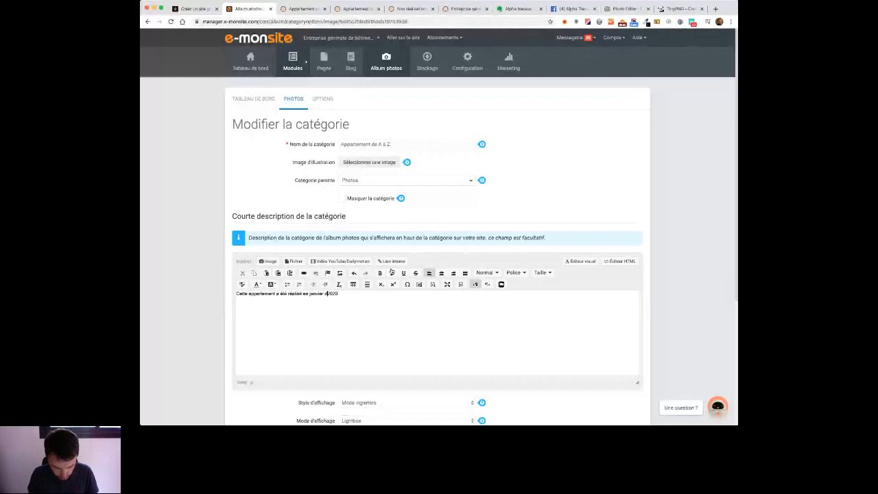
type(", les murs, les sols, etc.")
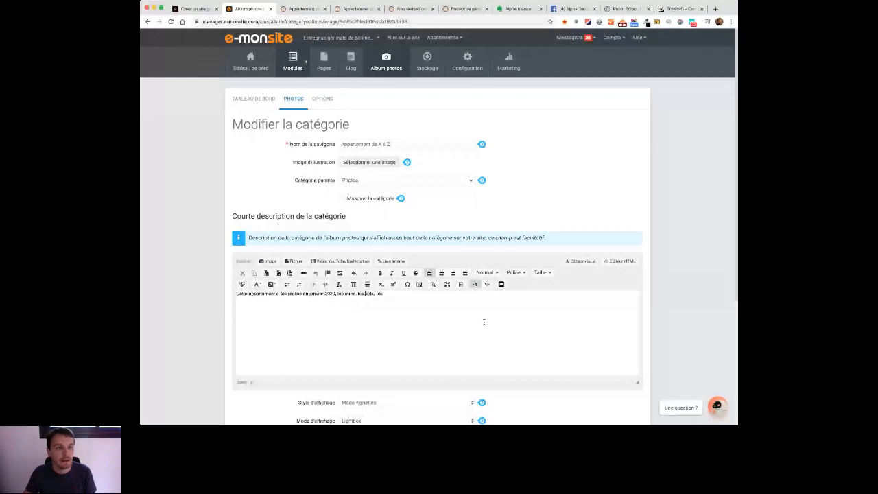
scroll(484, 322, "down", 5)
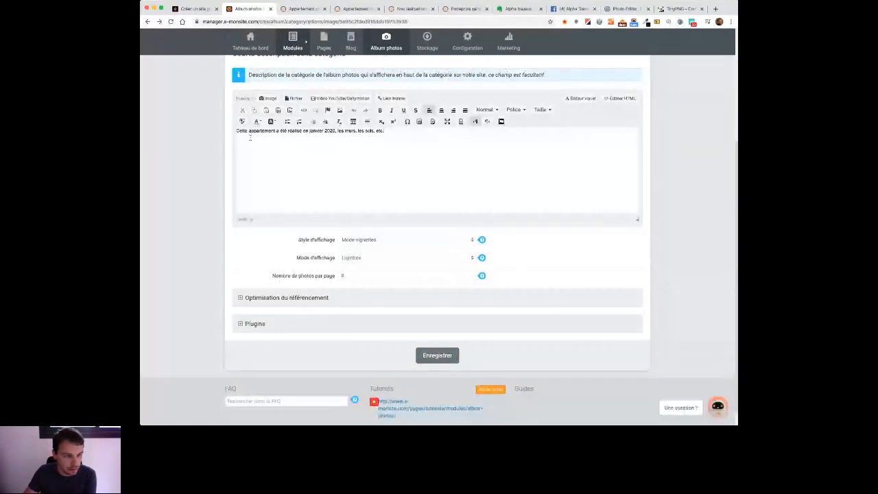
left_click(439, 356)
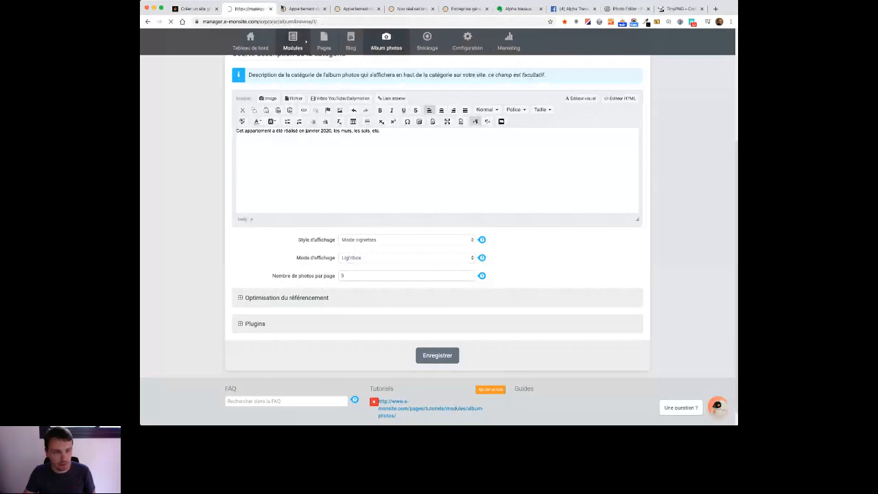
Step: Check the public page, compress the JPEG photos IMG_0024 to IMG_0042 in TinyPNG and download them all
left_click(284, 8)
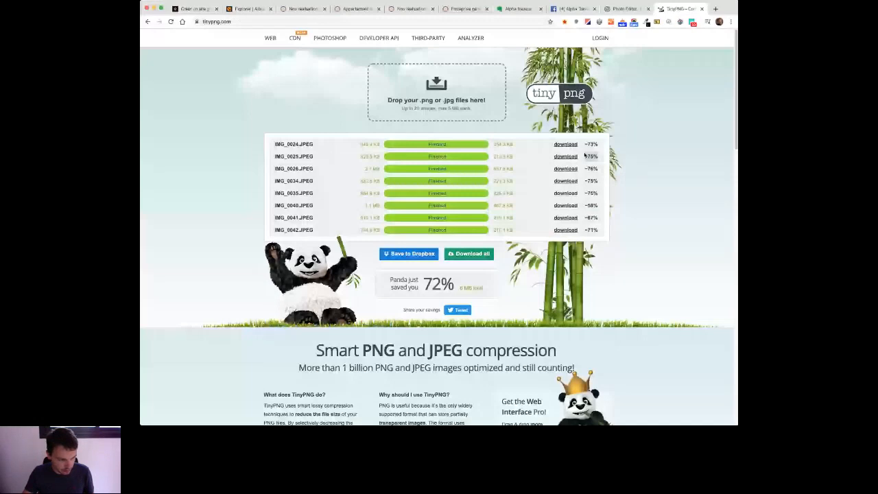
left_click(470, 254)
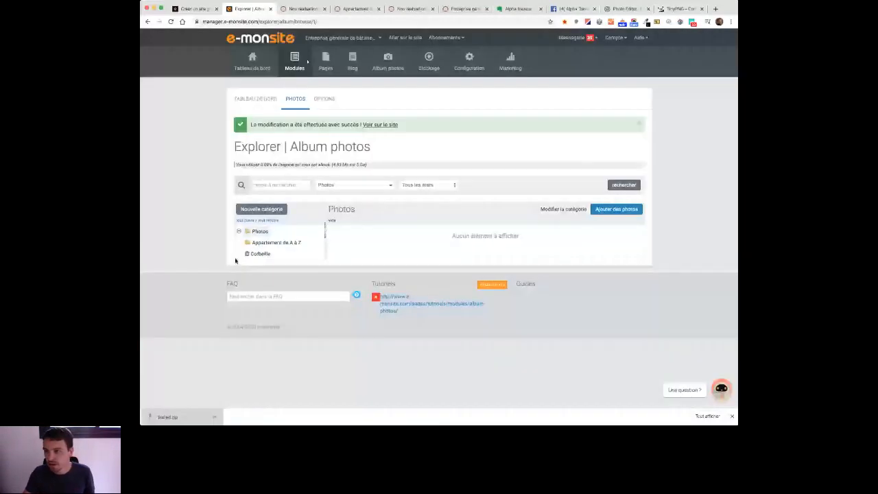
Step: Start a new album category with "Réalisation d'une chape liquide sur plancher chauffant" as both its name and its description
left_click(261, 208)
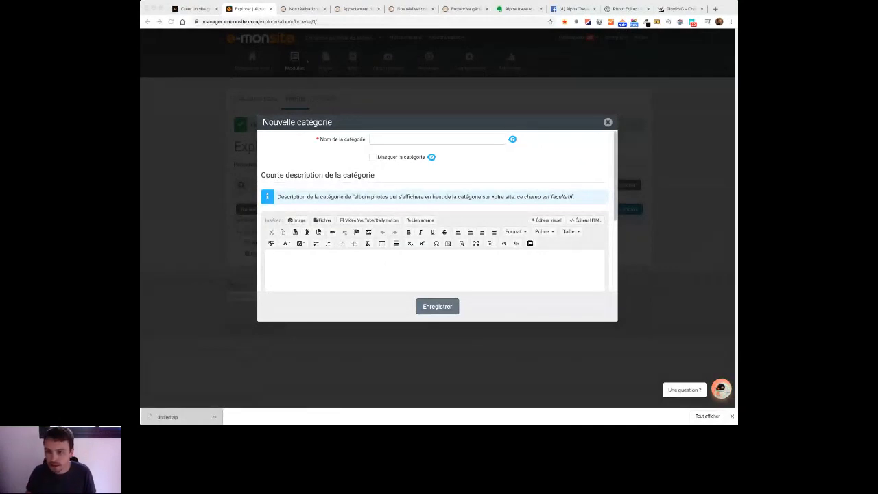
left_click(411, 139)
type("Réalisation d'une chape liquide sur plancher chauffant")
left_click(344, 275)
type("Réalisation d'une chape liquide sur plancher chauffant")
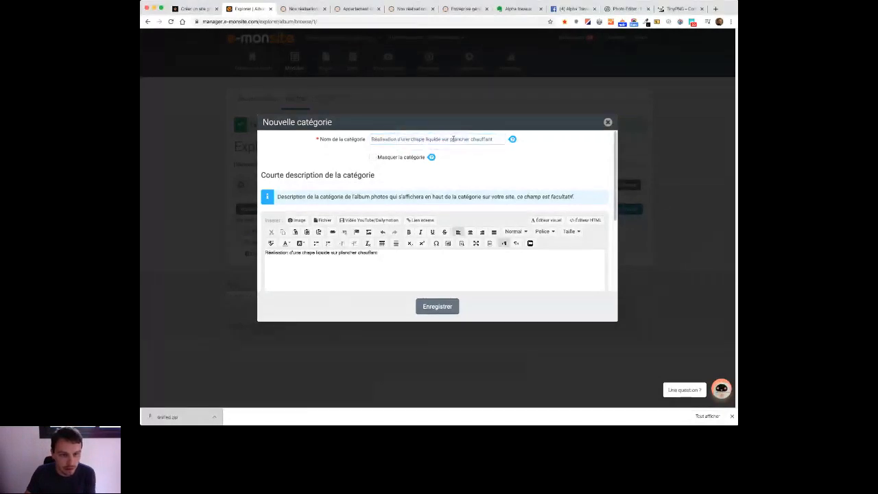
Step: Shorten the new category's name to "Réalisation d'un plancher chauffant", keep the list display style and save the category
mouse_move(453, 139)
left_mouse_down()
mouse_move(358, 141)
mouse_move(450, 140)
left_mouse_up()
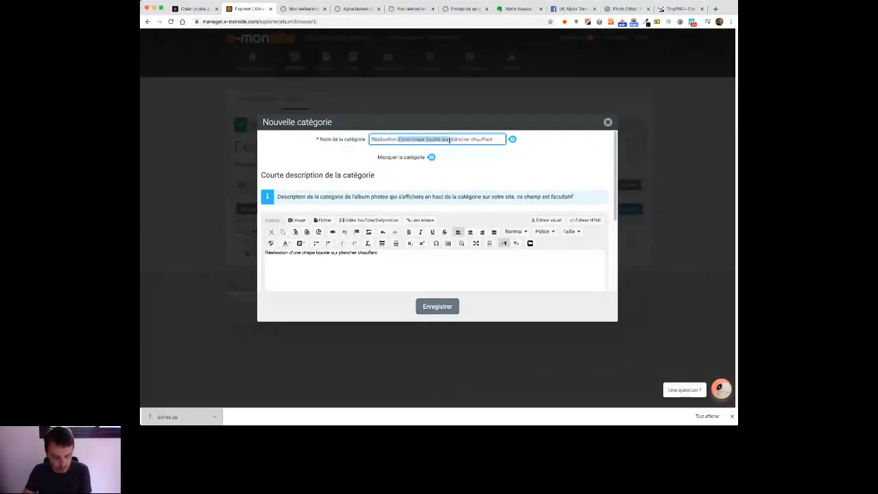
type("d'un")
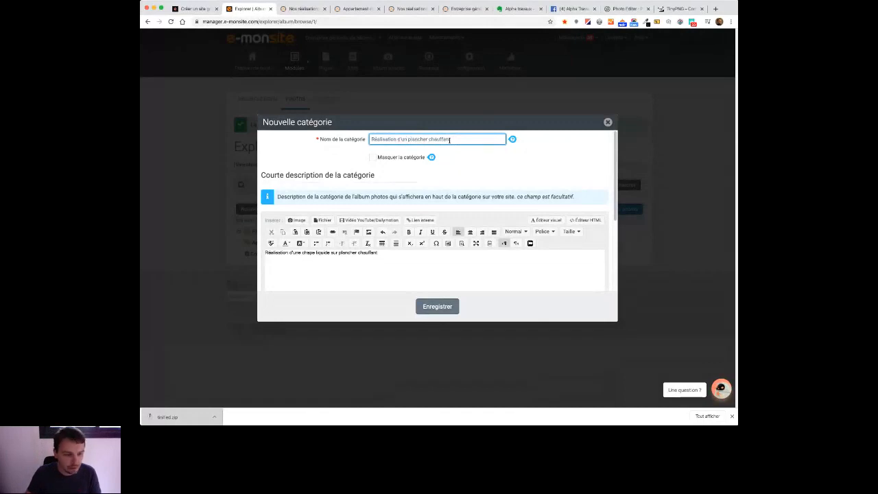
scroll(457, 277, "down", 4)
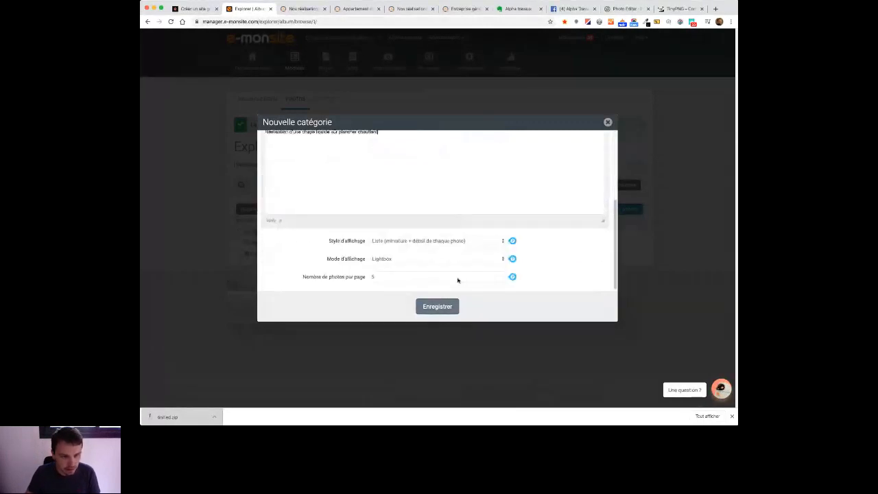
left_click(481, 239)
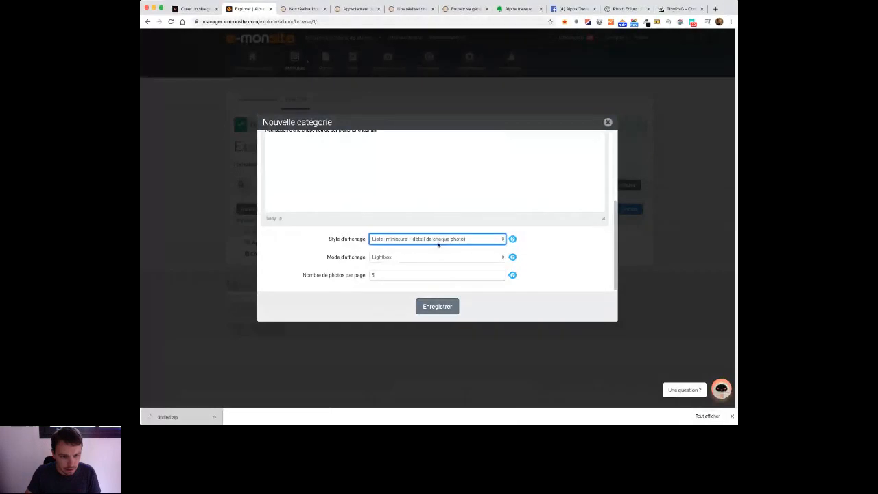
left_click(583, 251)
scroll(566, 267, "up", 4)
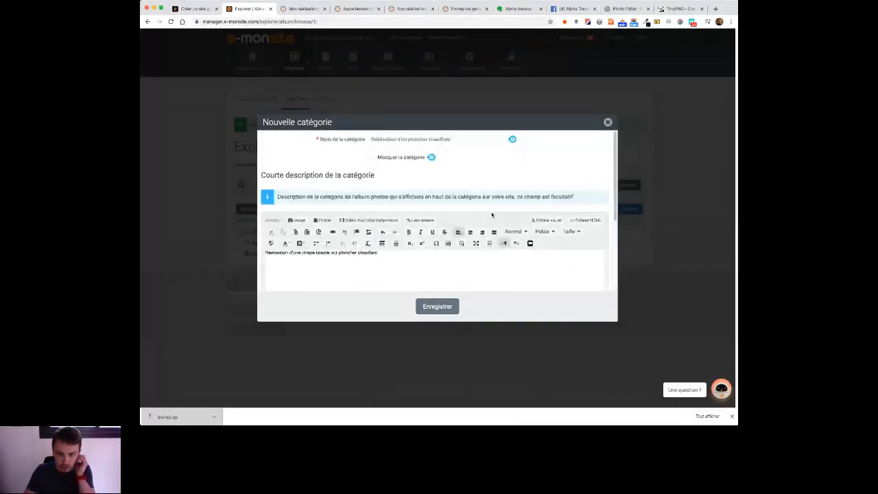
scroll(481, 288, "down", 4)
left_click(430, 309)
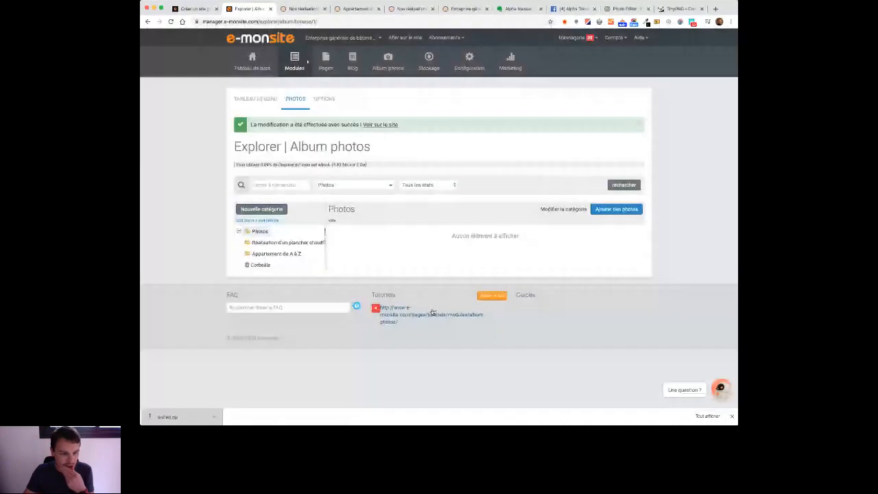
Step: Upload the compressed photos to the "Réalisation d'un plancher chauffant" category and give them descriptive titles beginning with "Plancher"
left_click(267, 245)
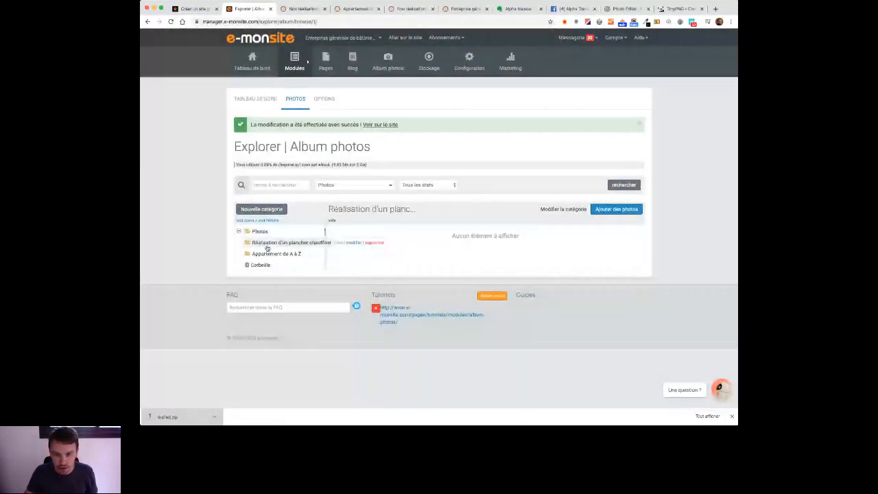
left_click(614, 211)
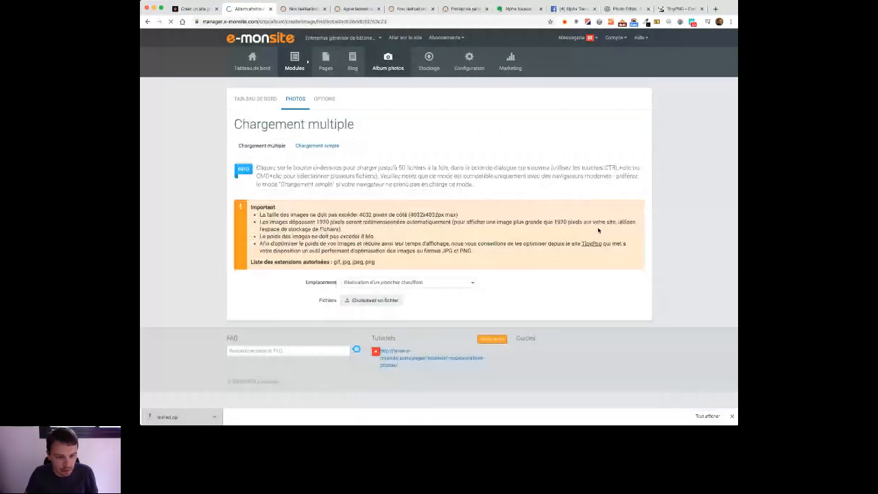
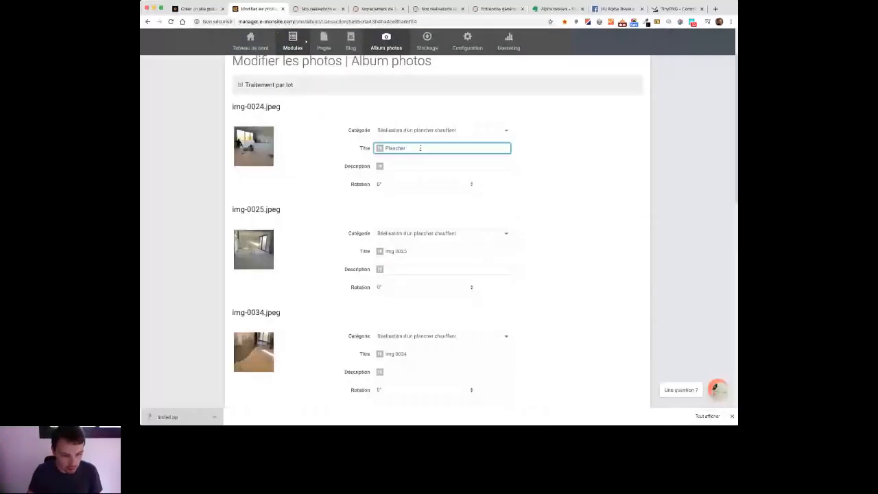
scroll(459, 370, "down", 5)
Step: Add the centred text "Réalisation d'un plancher chauffant" to the empty column beside "Appartement de A à Z" on the Nos réalisations page
scroll(459, 370, "down", 6)
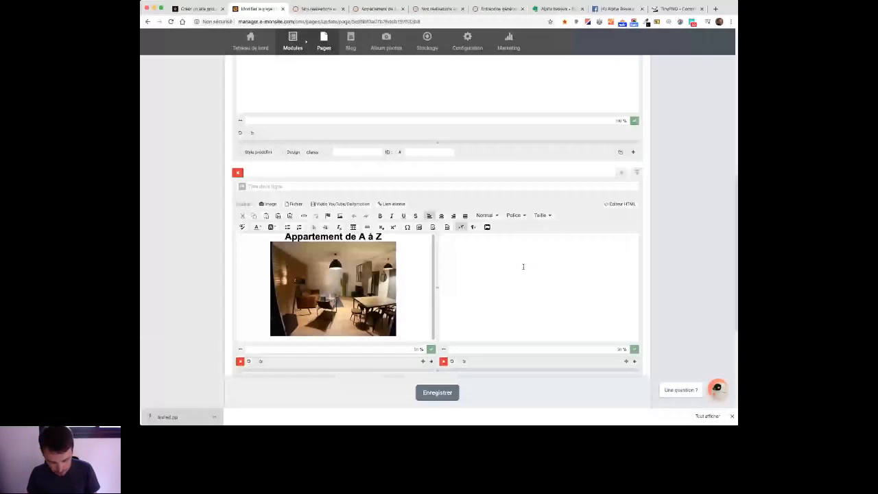
left_click(523, 266)
type("Réal")
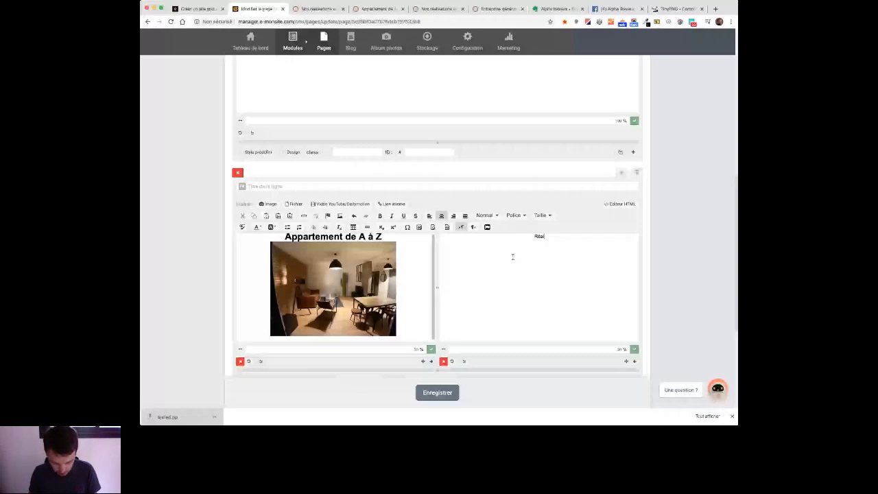
type("isation d'un plancher chauff")
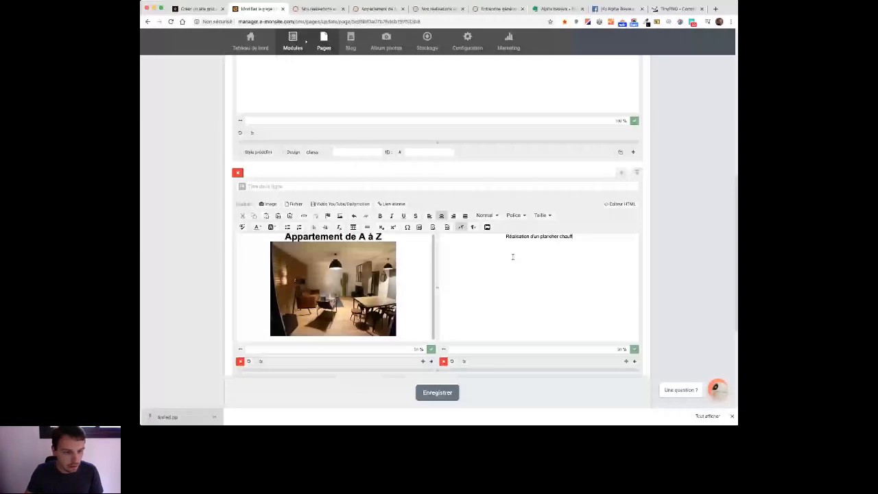
Step: Upload the heated-floor photo img-0025.jpeg into the second column, titled "Plancher Chauffant", centred with a custom size of 350 x 262 px
left_click(268, 204)
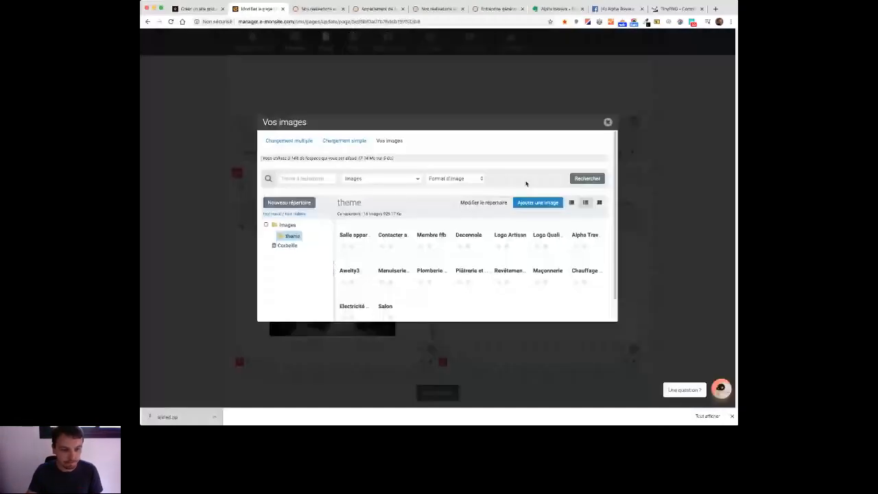
left_click(289, 140)
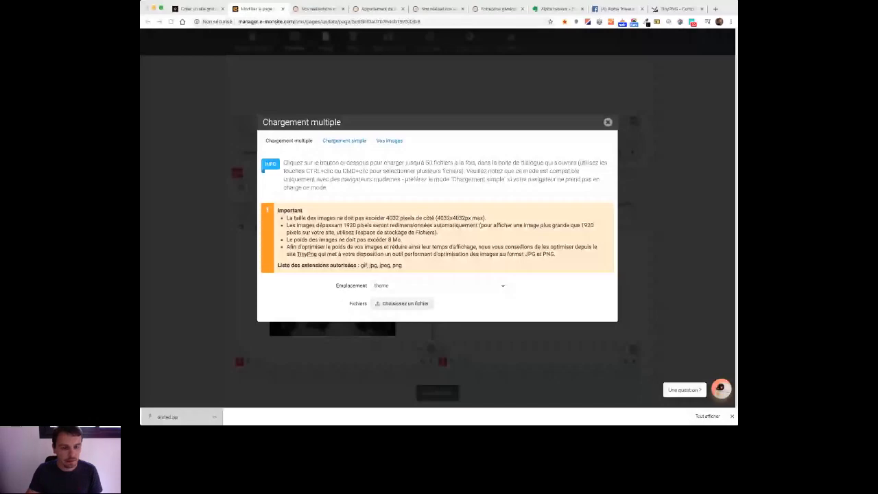
double_click(485, 216)
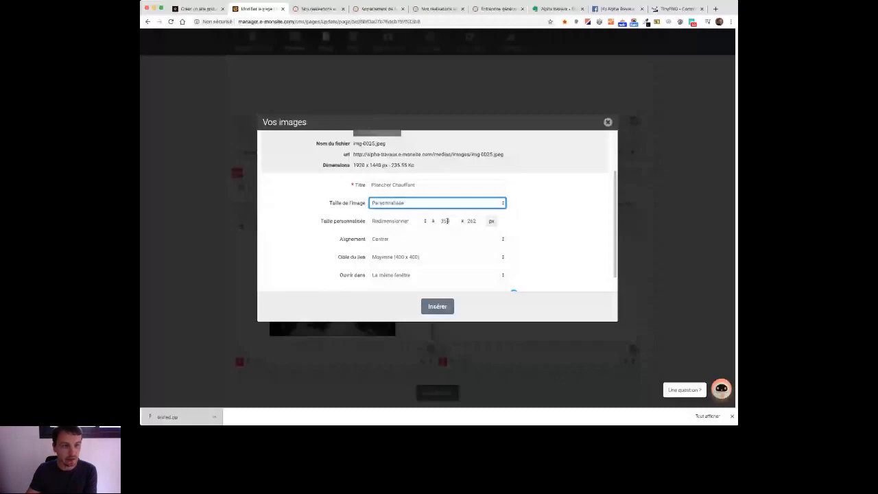
Step: Set the image's custom link to the URL of the published heated-floor album and insert the image under the heading
left_click(379, 9)
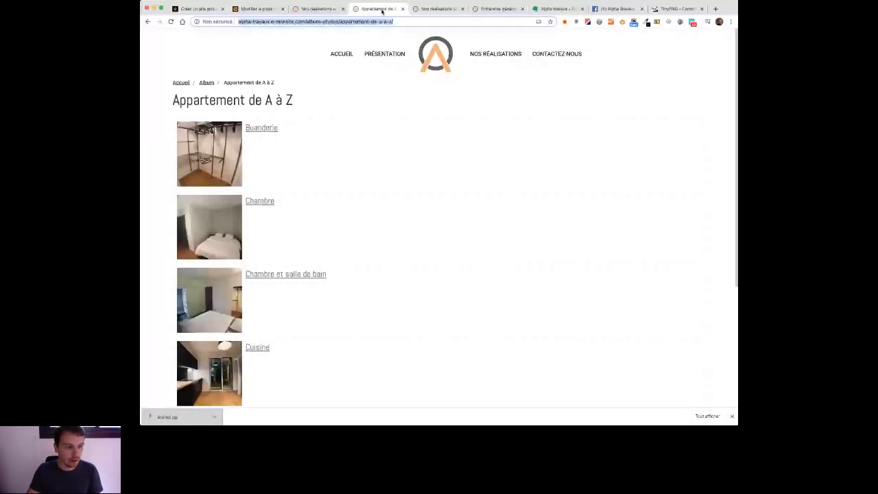
left_click(206, 82)
left_click(290, 243)
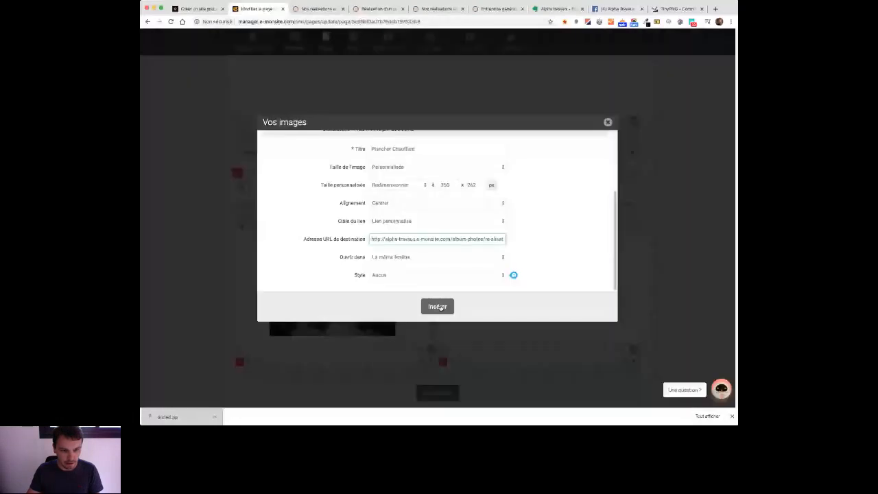
left_click(438, 306)
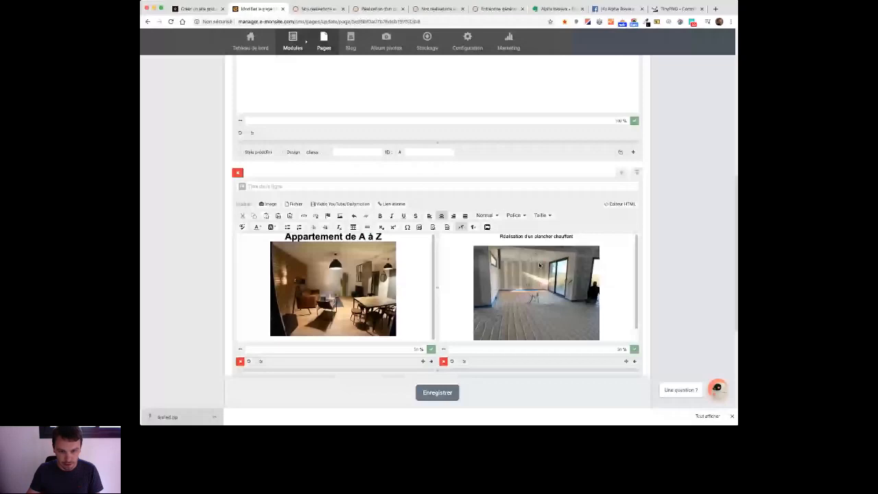
Step: Format the "Réalisation d'un plancher chauffant" heading as Titre 2 and duplicate the row holding the two albums
left_click(539, 265)
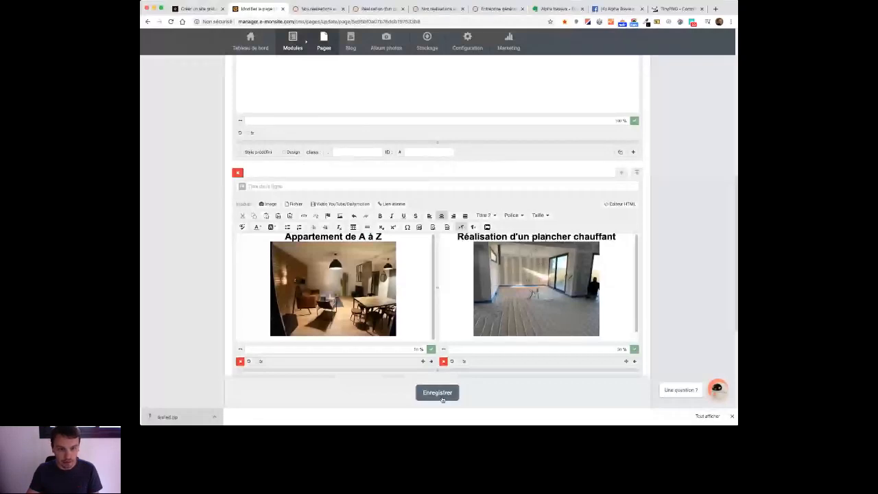
scroll(473, 233, "down", 3)
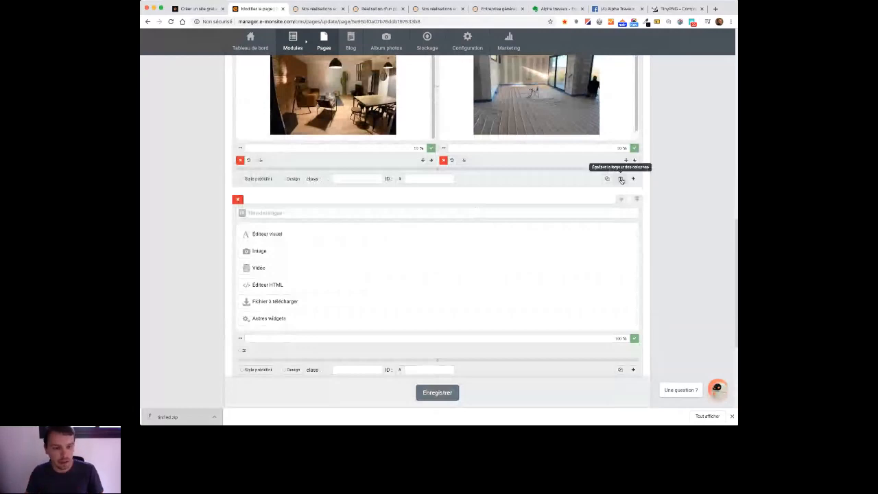
key("ctrl+Tab")
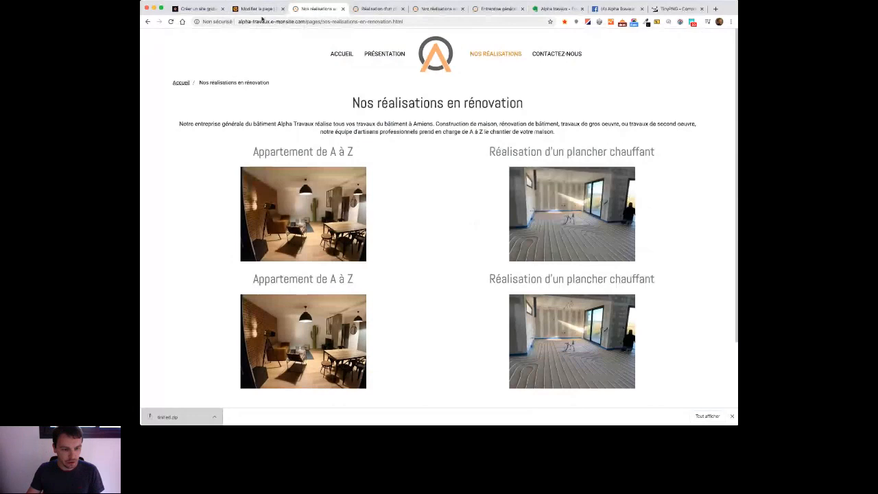
Step: Apply the predefined style "Mise en arrière de la ligne" to the introductory row of the Nos réalisations page
left_click(258, 9)
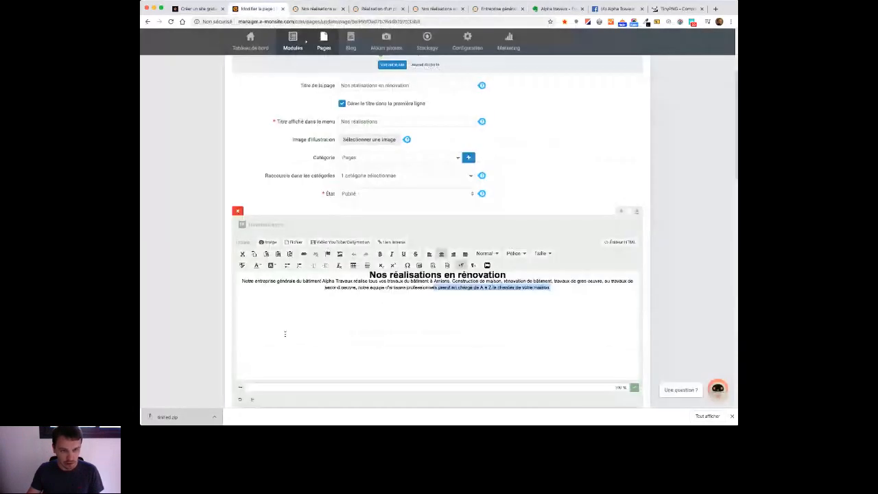
scroll(286, 334, "down", 2)
left_click(293, 276)
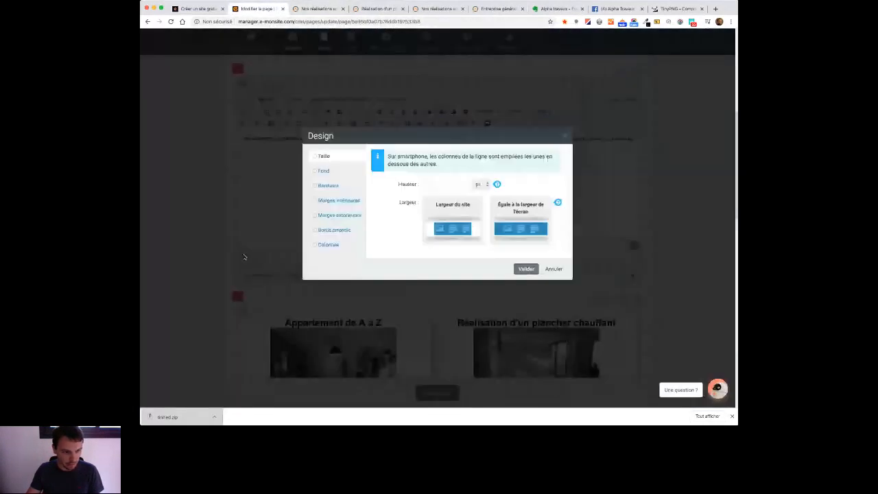
left_click(245, 259)
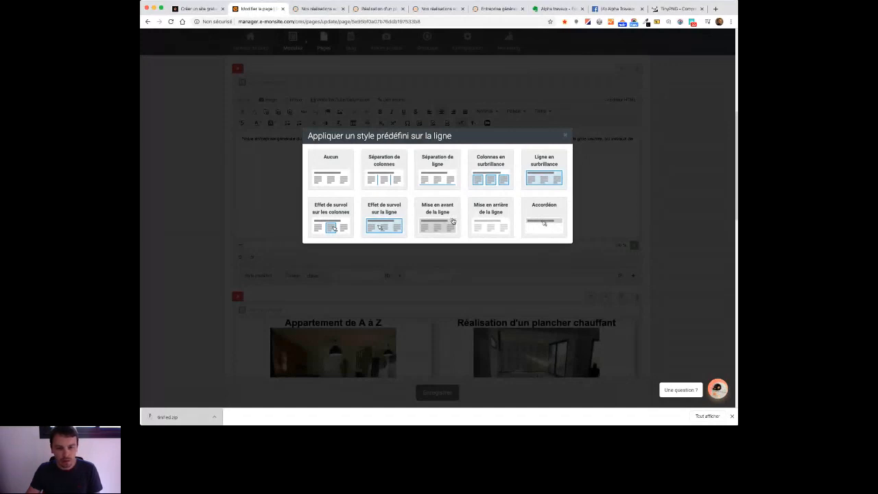
left_click(494, 220)
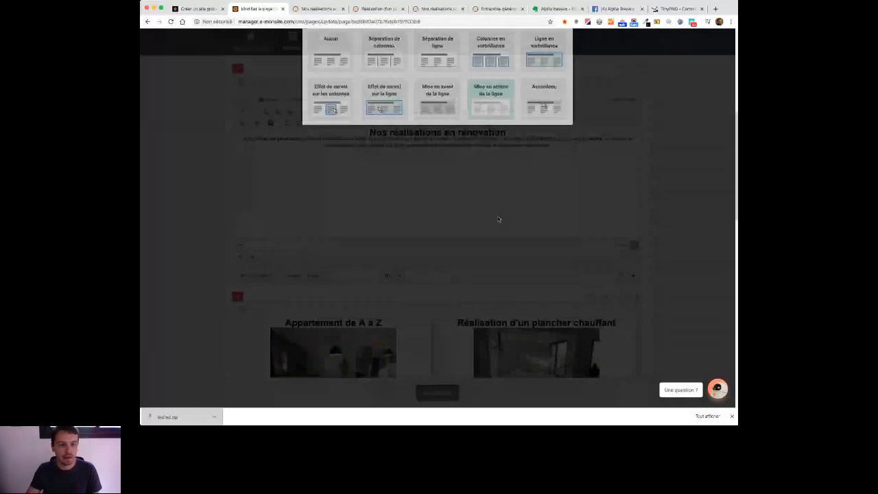
Step: Reload the published Nos réalisations page to check the styling of the introductory row
left_click(319, 9)
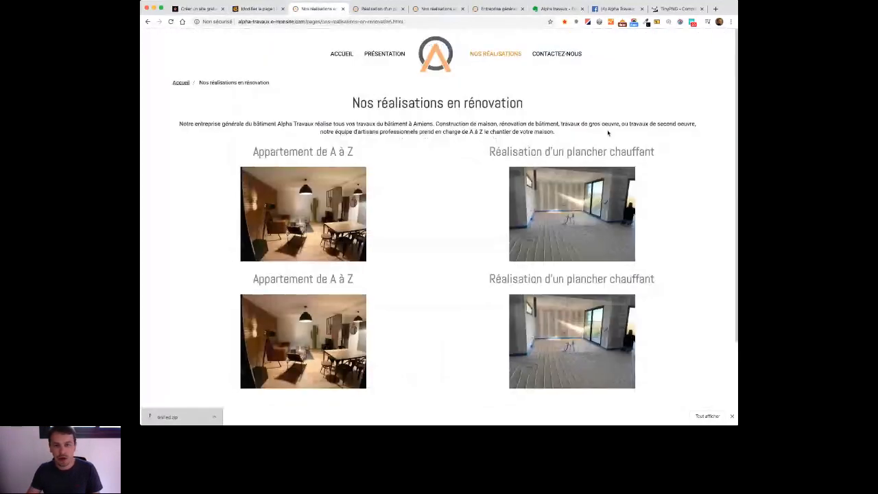
left_click_drag(607, 132, 556, 133)
left_click(581, 140)
key("super+r")
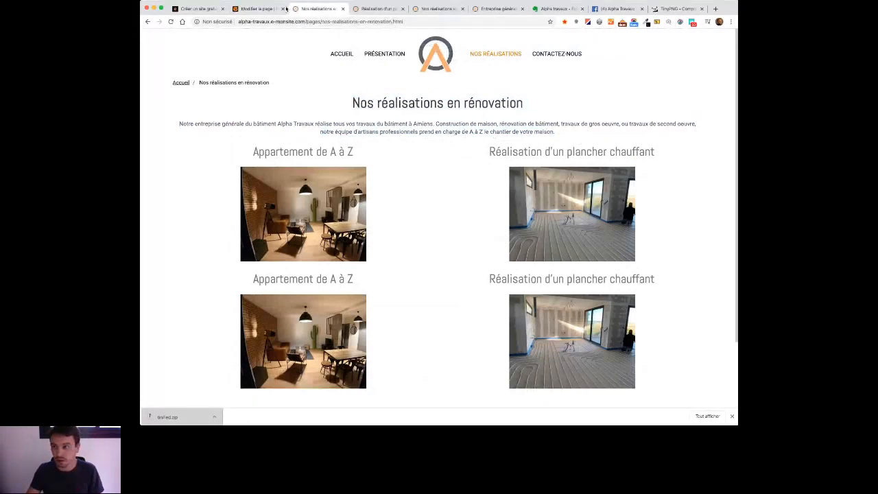
Step: Give the introductory row a light grey background of rgba(224,224,224,0.7), keeping the default background type
left_click(286, 9)
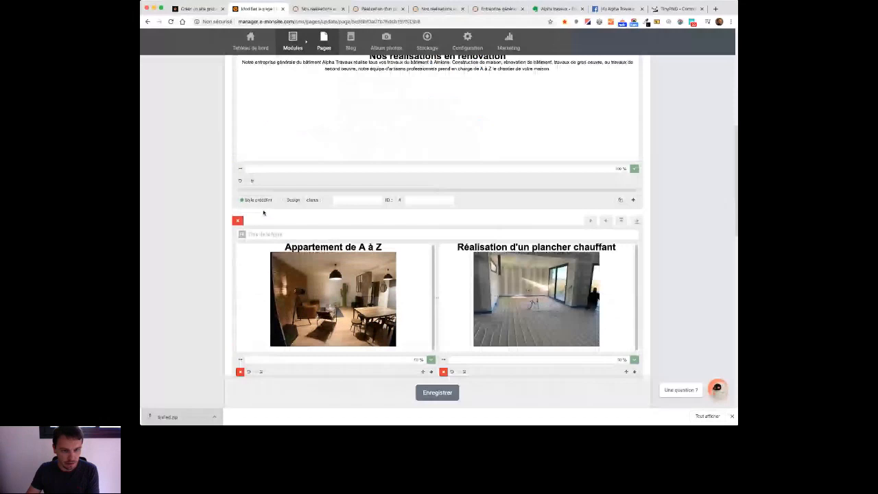
left_click(293, 199)
left_click(480, 154)
left_click(479, 166)
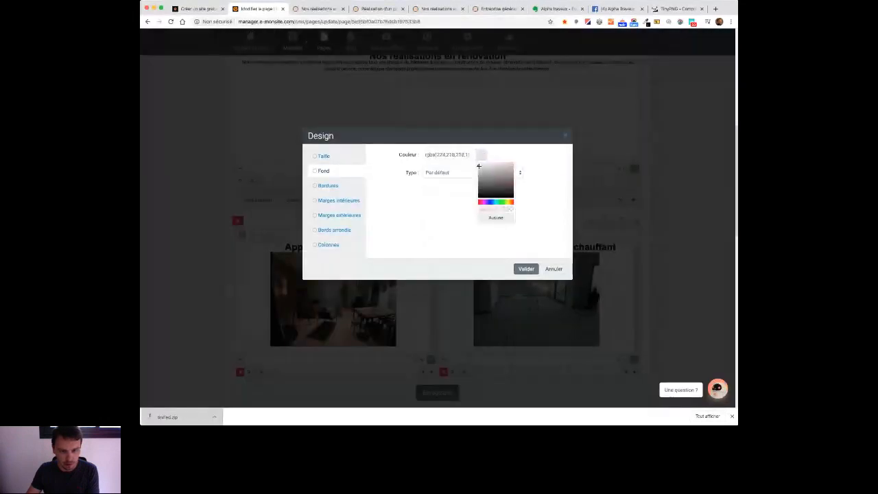
left_click(477, 167)
left_click(486, 208)
left_click(452, 174)
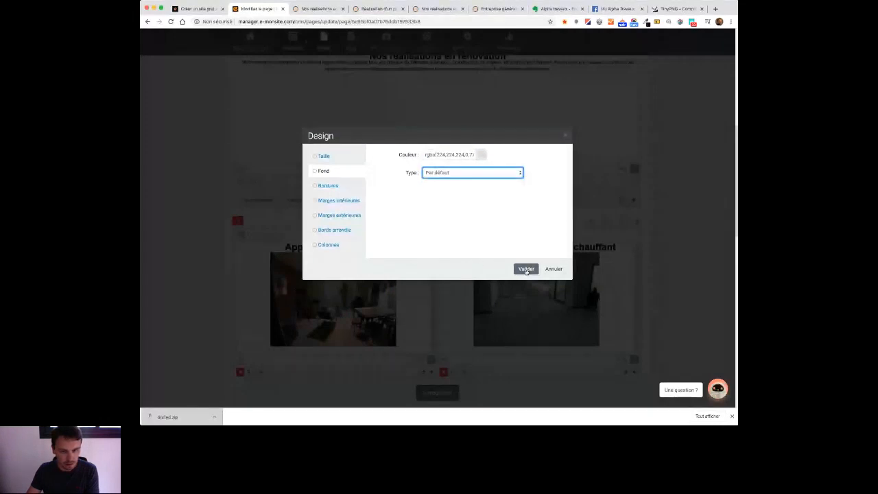
Step: Set the introductory row's height to 400 px, its width equal to the screen and its content width to that of the site
left_click(335, 161)
left_click(450, 183)
type("40")
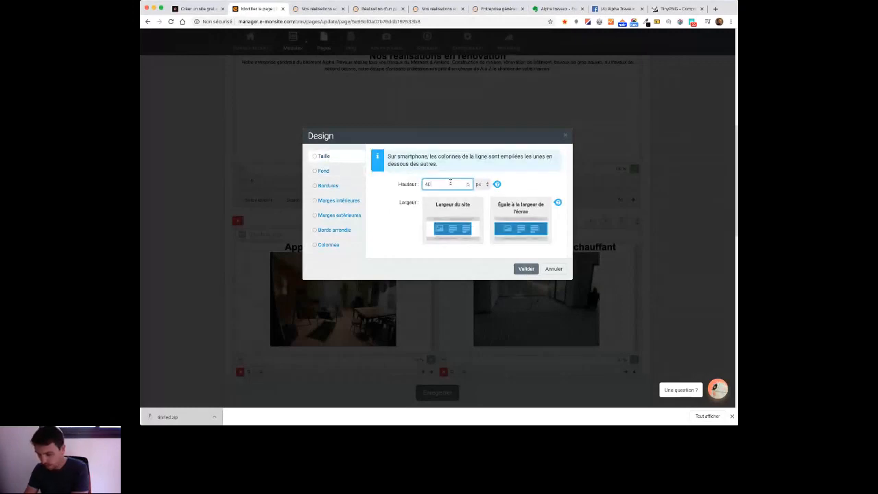
type("0")
left_click(514, 212)
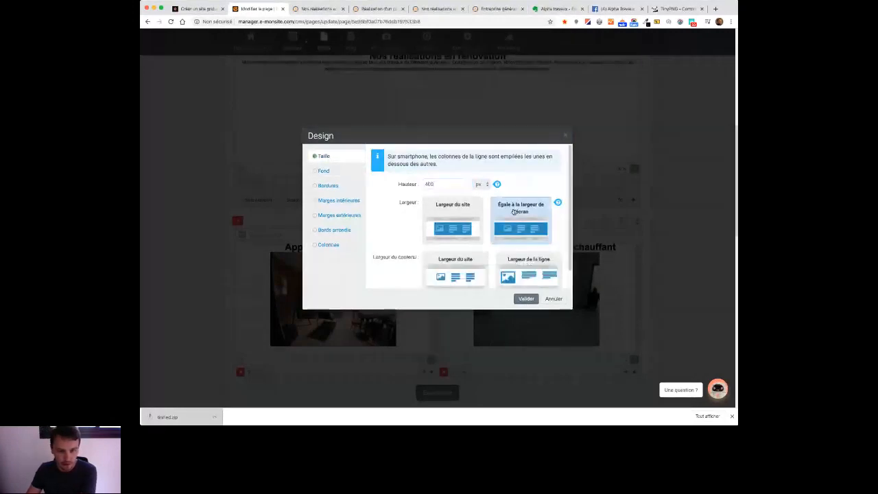
left_click(480, 275)
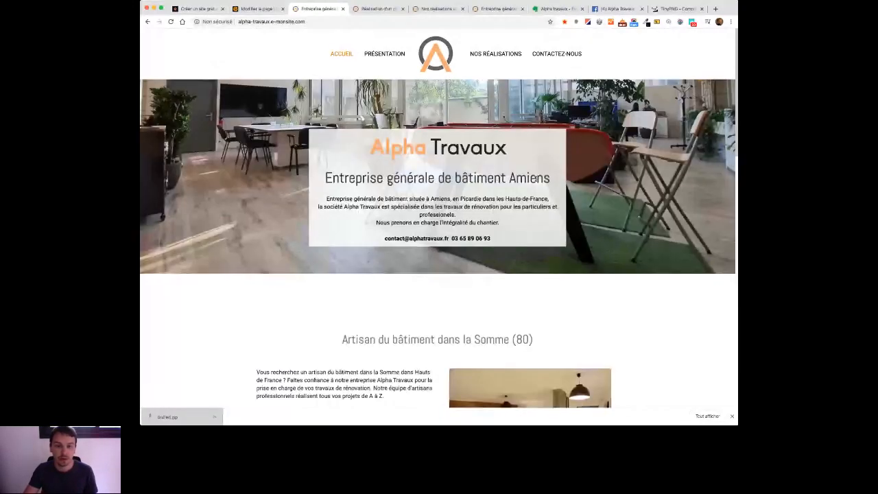
Step: Examine the published home page, from the banner and site address to the renovation services, and return to the Nos réalisations page editor
double_click(530, 179)
left_click(486, 216)
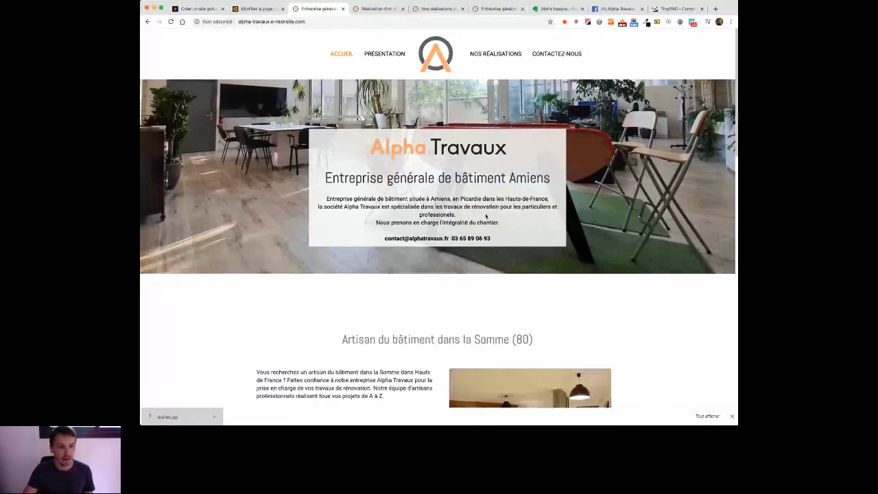
left_click(237, 22)
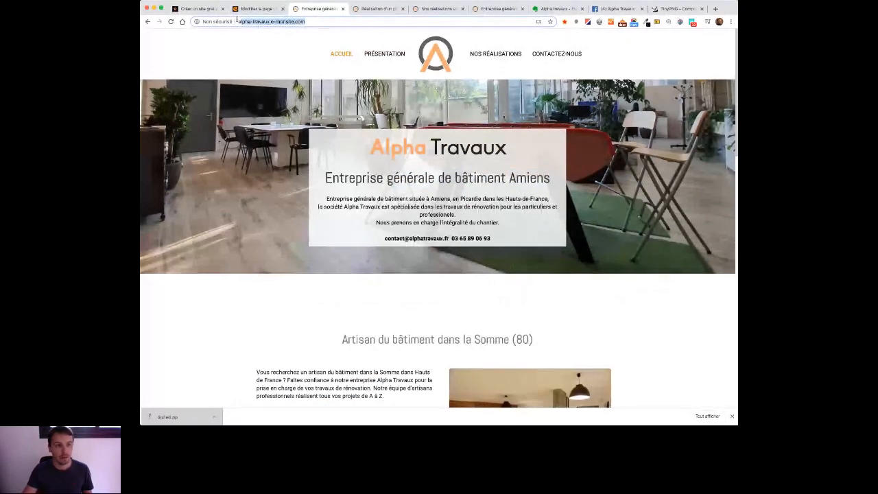
left_click(264, 22)
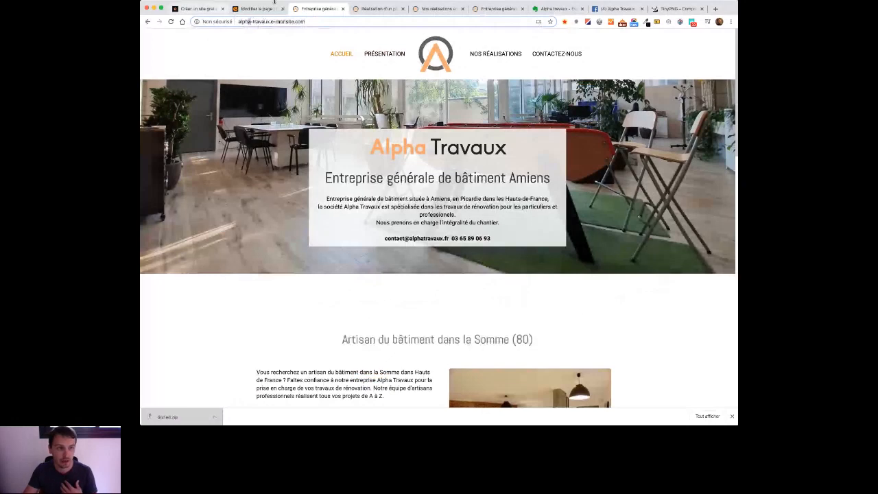
left_click(275, 6)
mouse_move(450, 39)
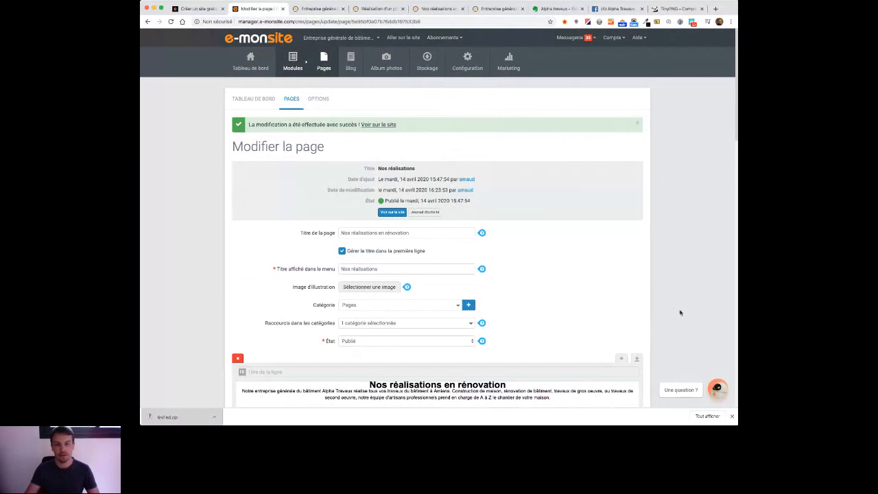
key("ctrl+Tab")
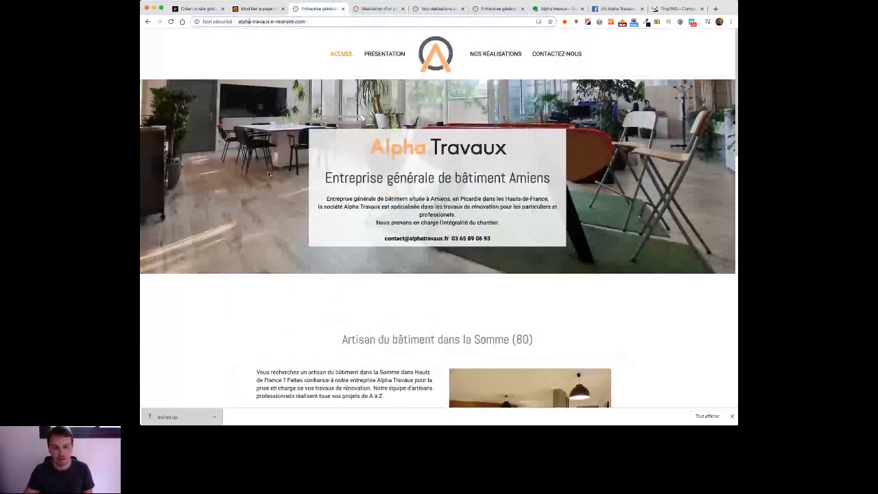
scroll(584, 284, "down", 10)
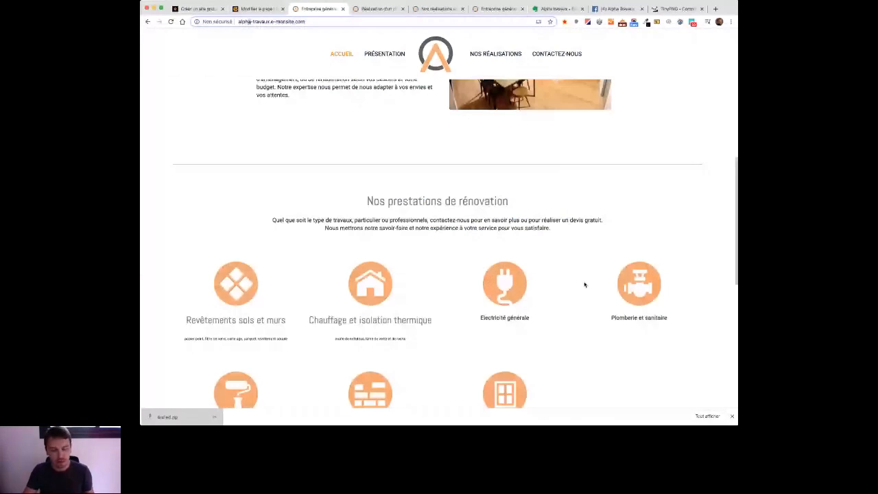
scroll(628, 295, "up", 2)
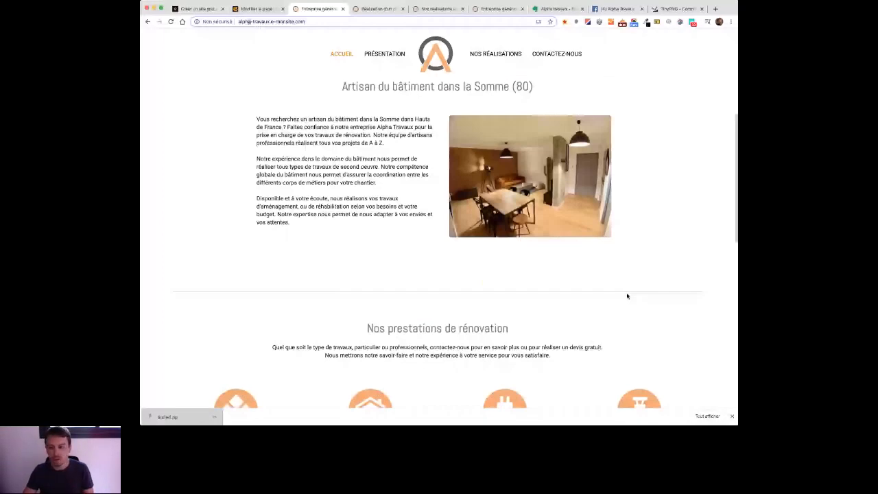
scroll(627, 295, "up", 4)
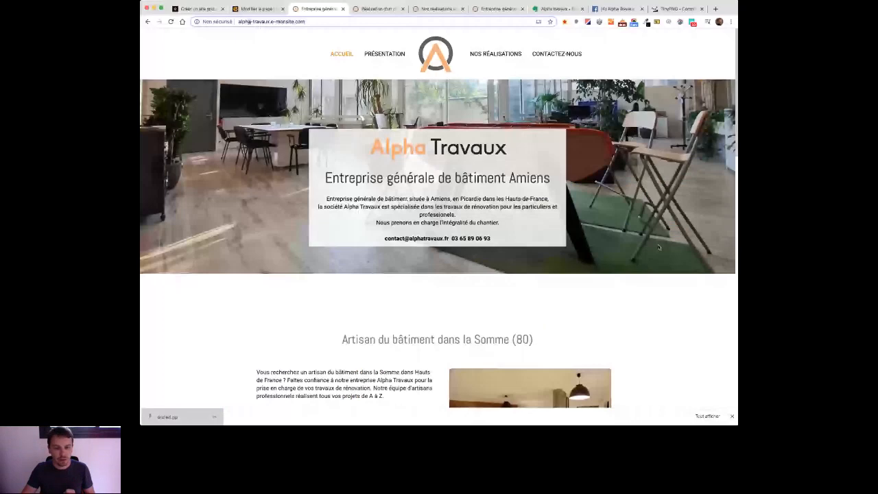
scroll(414, 296, "down", 4)
scroll(531, 302, "down", 10)
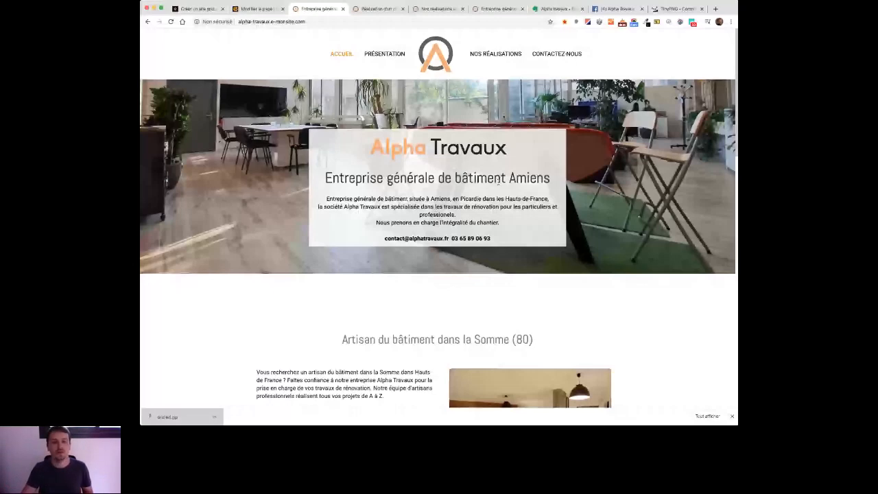
left_click(249, 11)
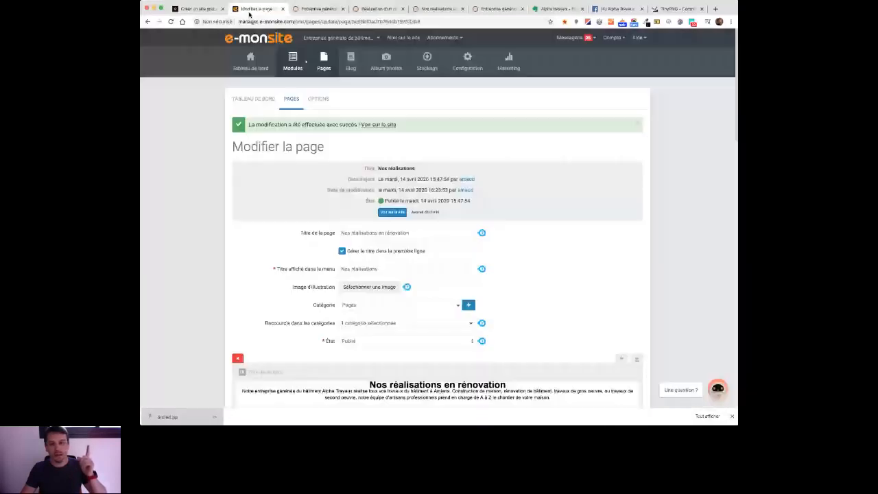